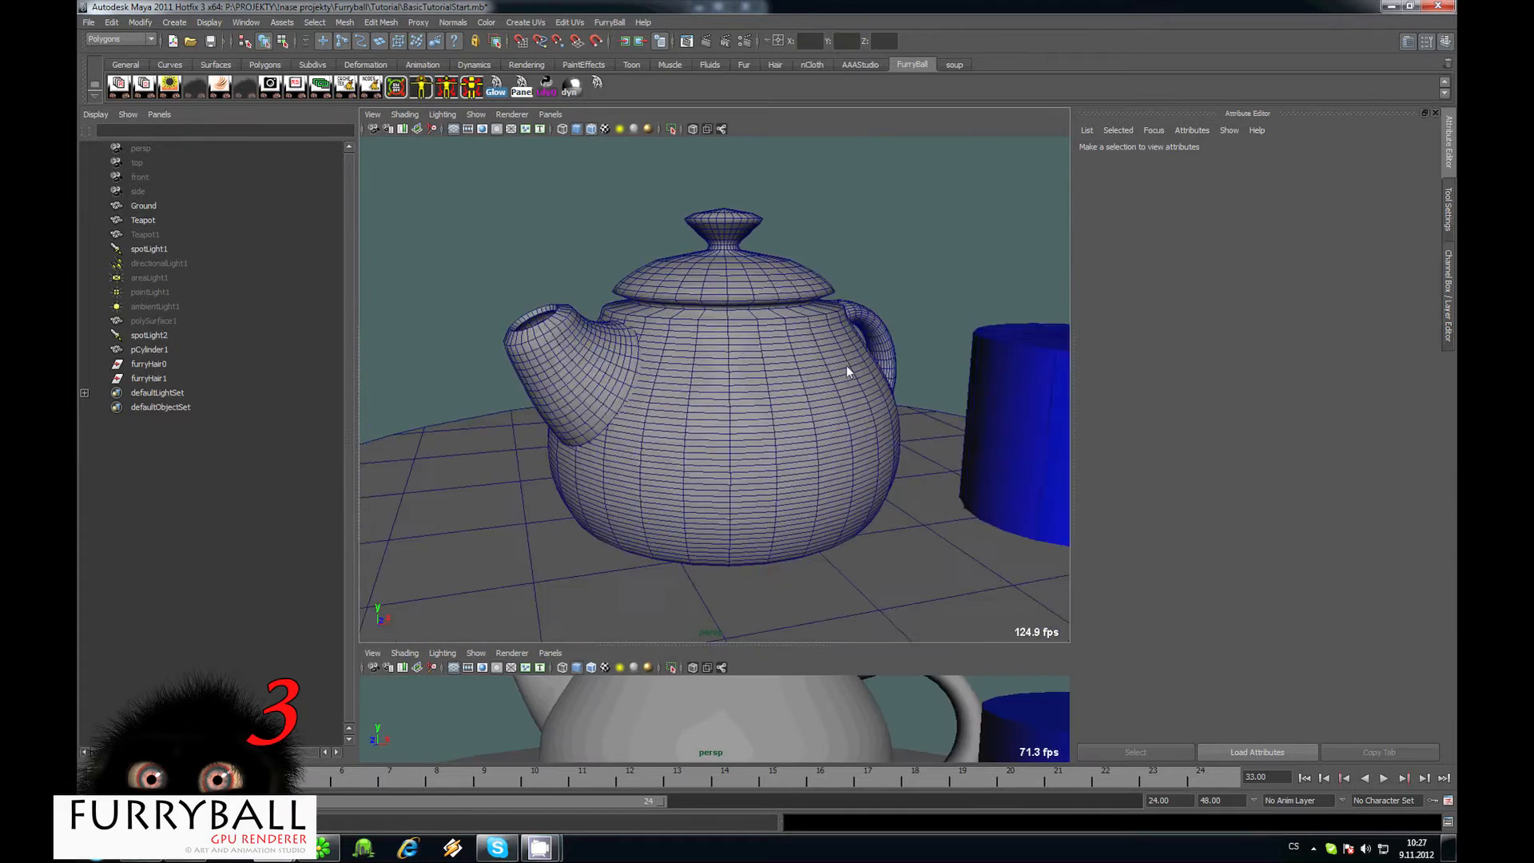
Try creating FurryBall hair on the whole teapot mesh and delete the resulting hair.
alt+right_drag(689, 361, 726, 401)
mouse_move(726, 401)
alt+mouse_down()
mouse_move(778, 370)
mouse_move(723, 373)
mouse_move(745, 353)
mouse_move(718, 390)
alt+mouse_up()
mouse_move(718, 390)
alt+right_down()
mouse_move(737, 370)
mouse_move(708, 362)
alt+right_up()
click(774, 364)
alt+drag(708, 362, 704, 344)
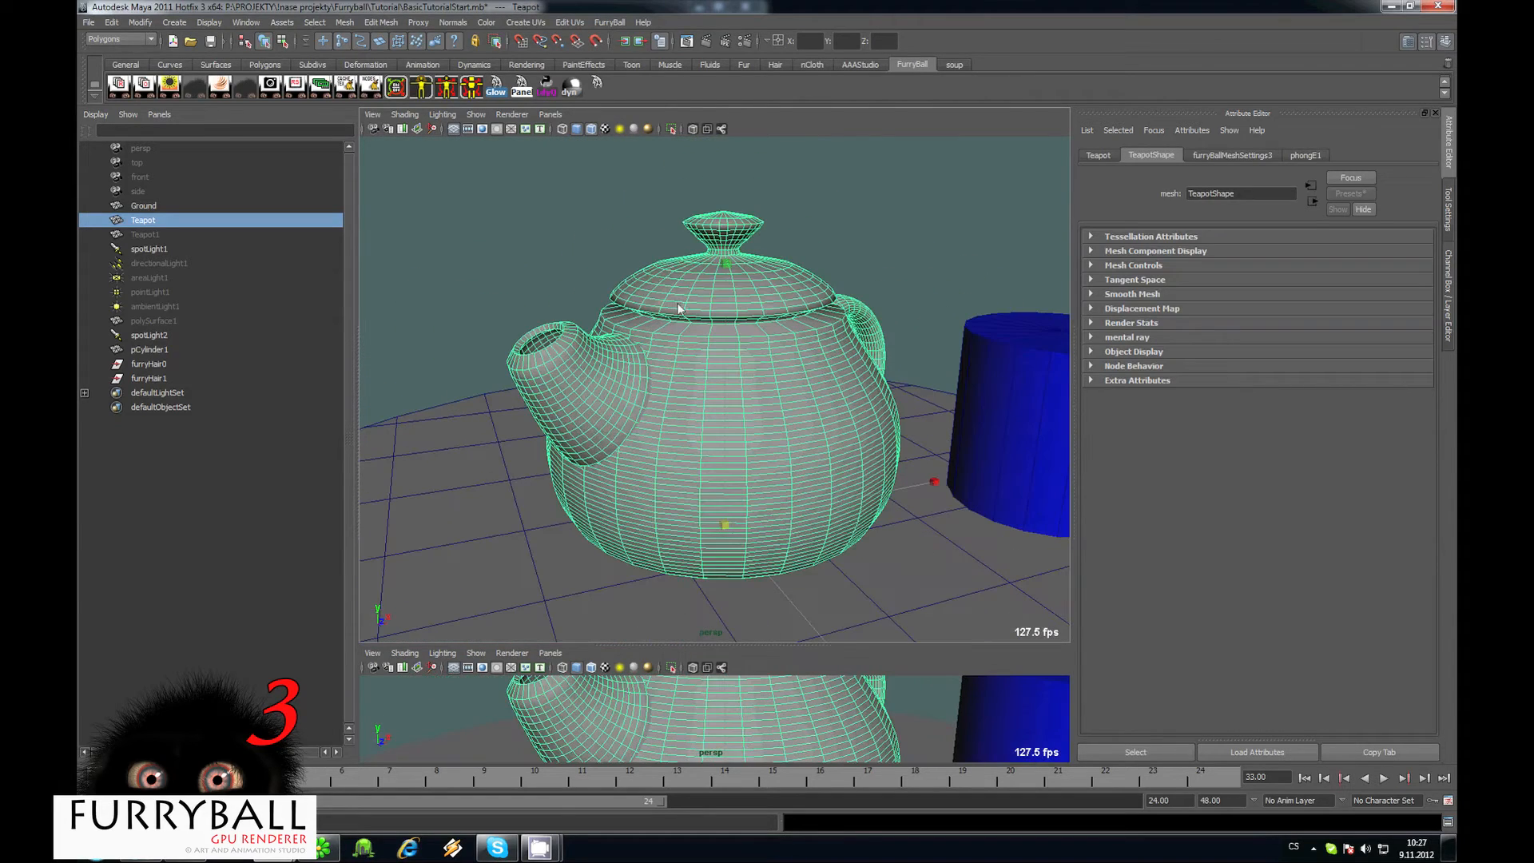
click(610, 22)
mouse_move(654, 194)
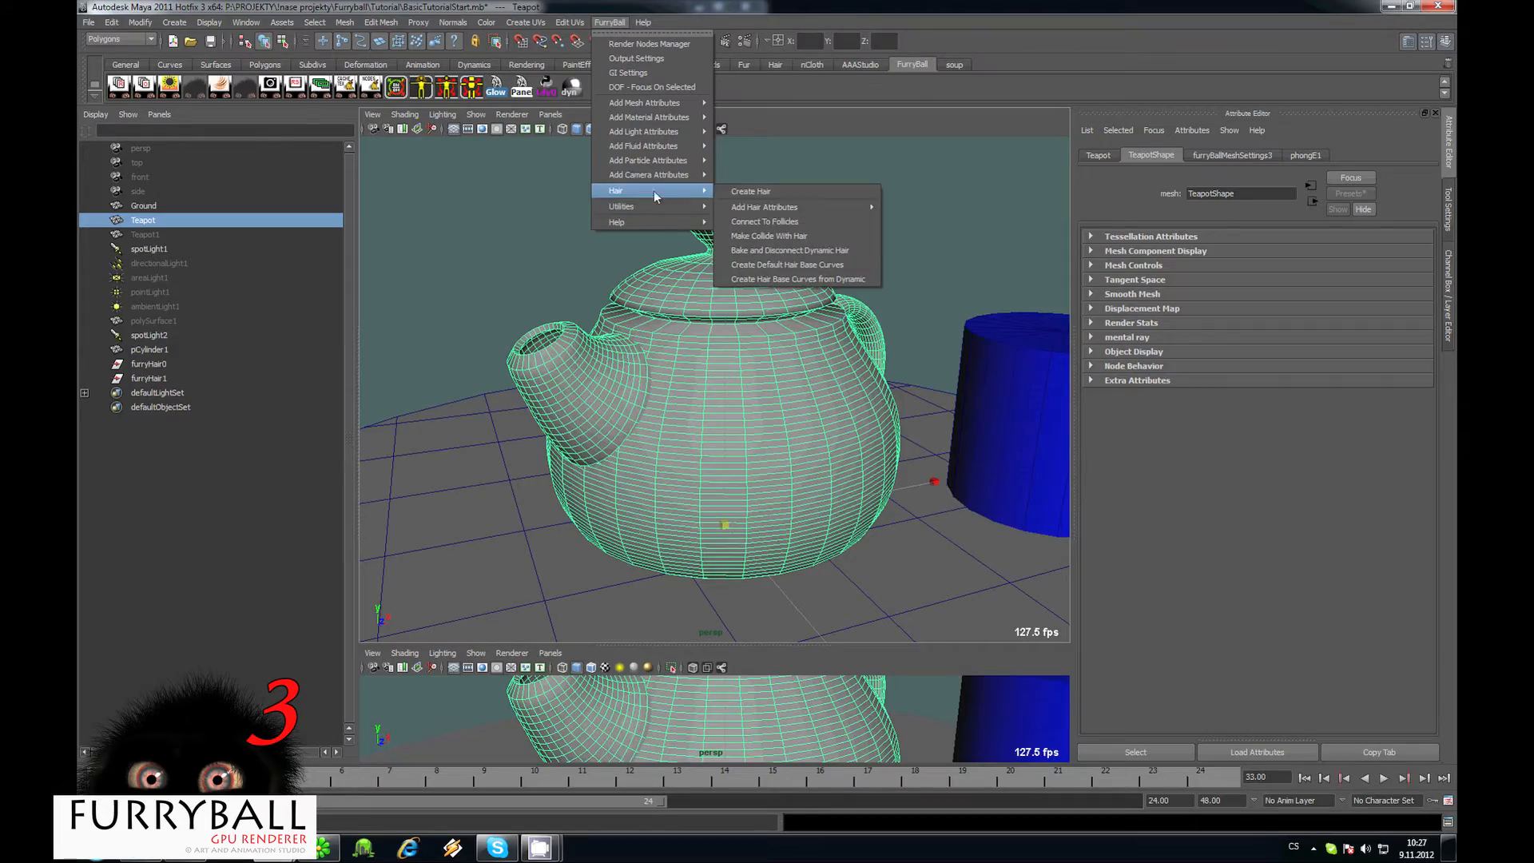
click(764, 191)
alt+drag(788, 281, 655, 290)
key(Delete)
Select the group of faces on the spout side of the teapot's lid.
click(704, 466)
scroll(668, 306, up, 5)
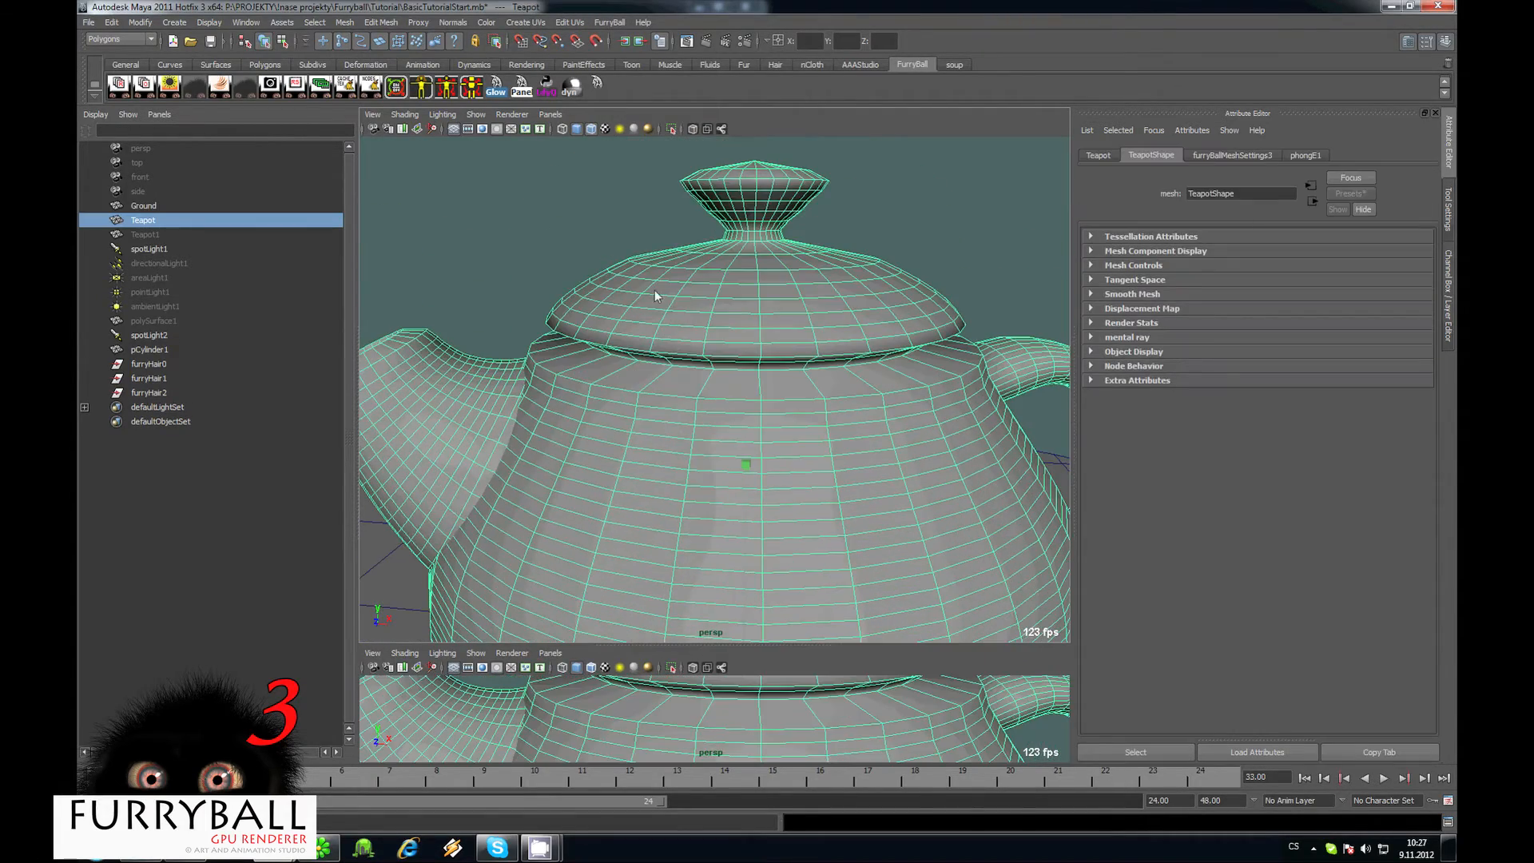
right_drag(660, 279, 661, 312)
scroll(657, 296, up, 2)
alt+middle_drag(657, 295, 651, 359)
drag(591, 341, 662, 312)
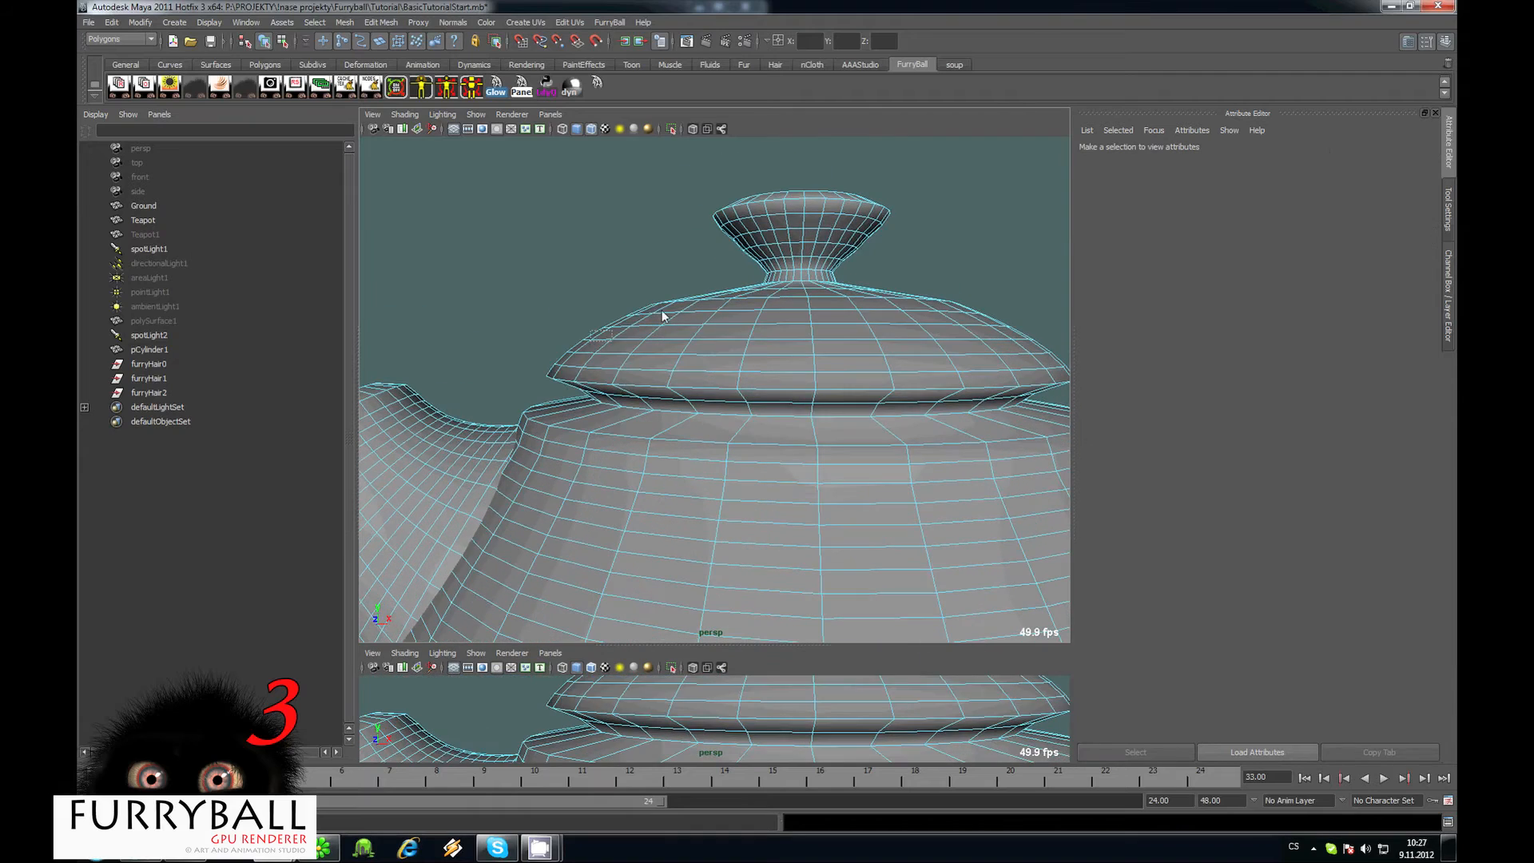
drag(712, 258, 713, 246)
scroll(713, 247, down, 3)
Create FurryBall hair on the selected lid faces.
alt+drag(713, 264, 872, 468)
alt+drag(794, 372, 664, 382)
click(610, 22)
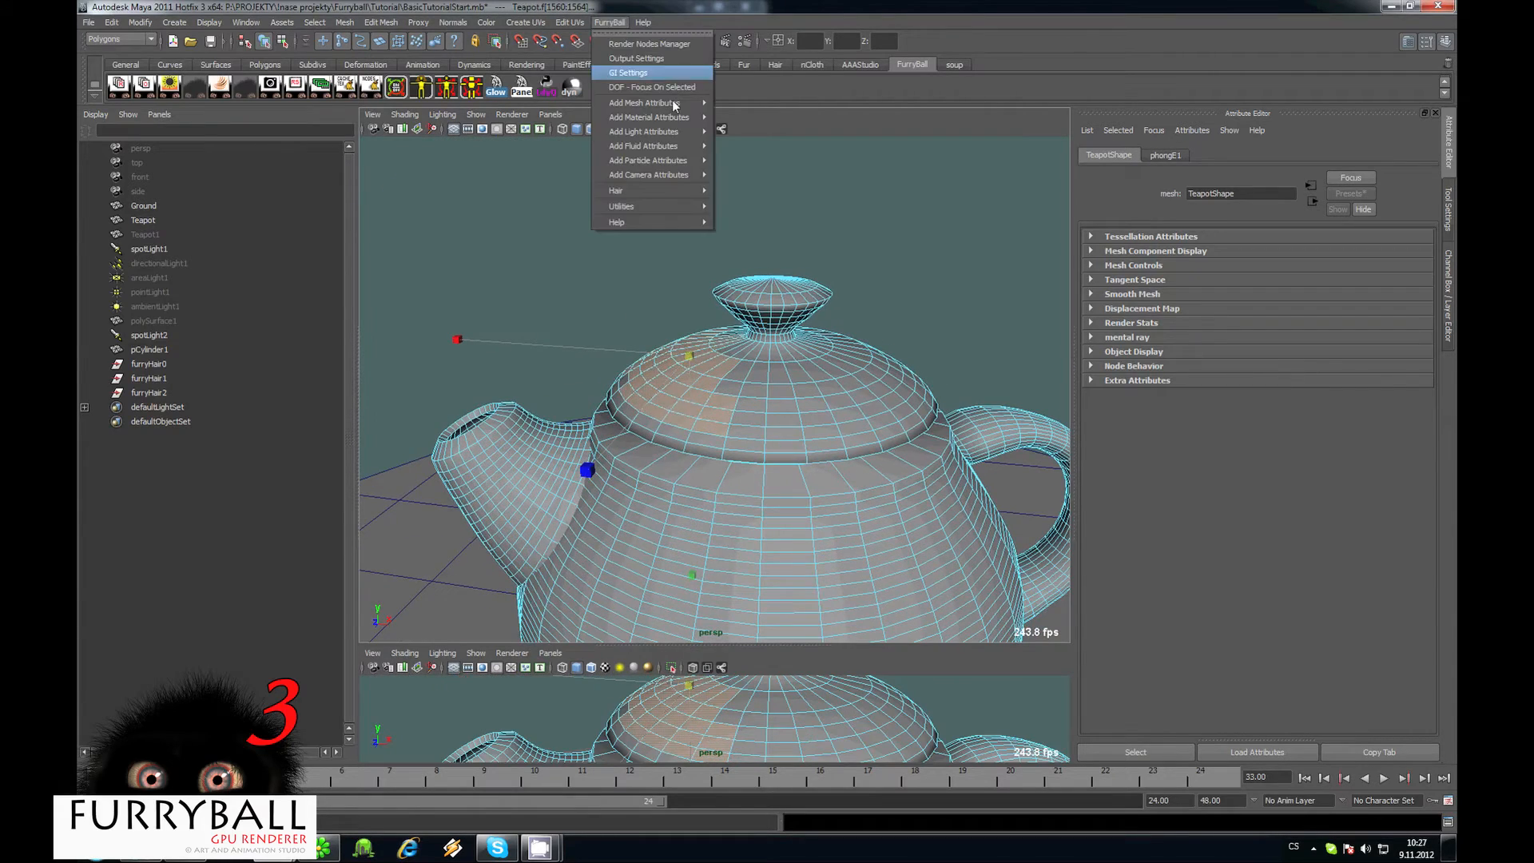
click(746, 192)
scroll(821, 309, down, 4)
mouse_move(656, 320)
alt+mouse_down()
mouse_move(791, 322)
mouse_move(648, 330)
alt+mouse_up()
scroll(652, 320, up, 5)
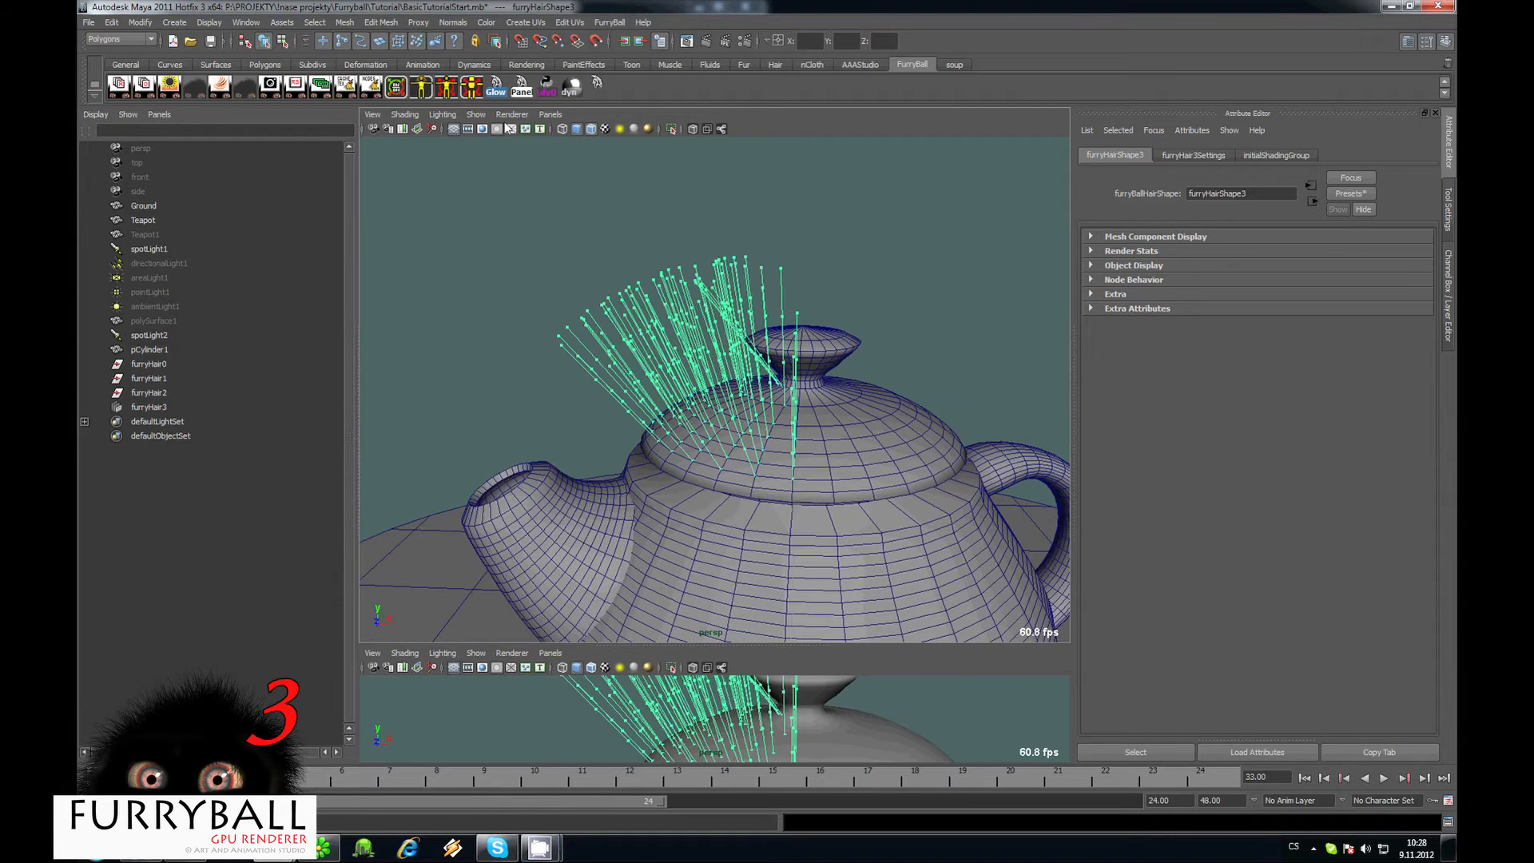
Display the larger perspective view with the FurryBall Default renderer and enable the Hair feature in its render settings.
click(512, 114)
mouse_move(572, 180)
click(656, 182)
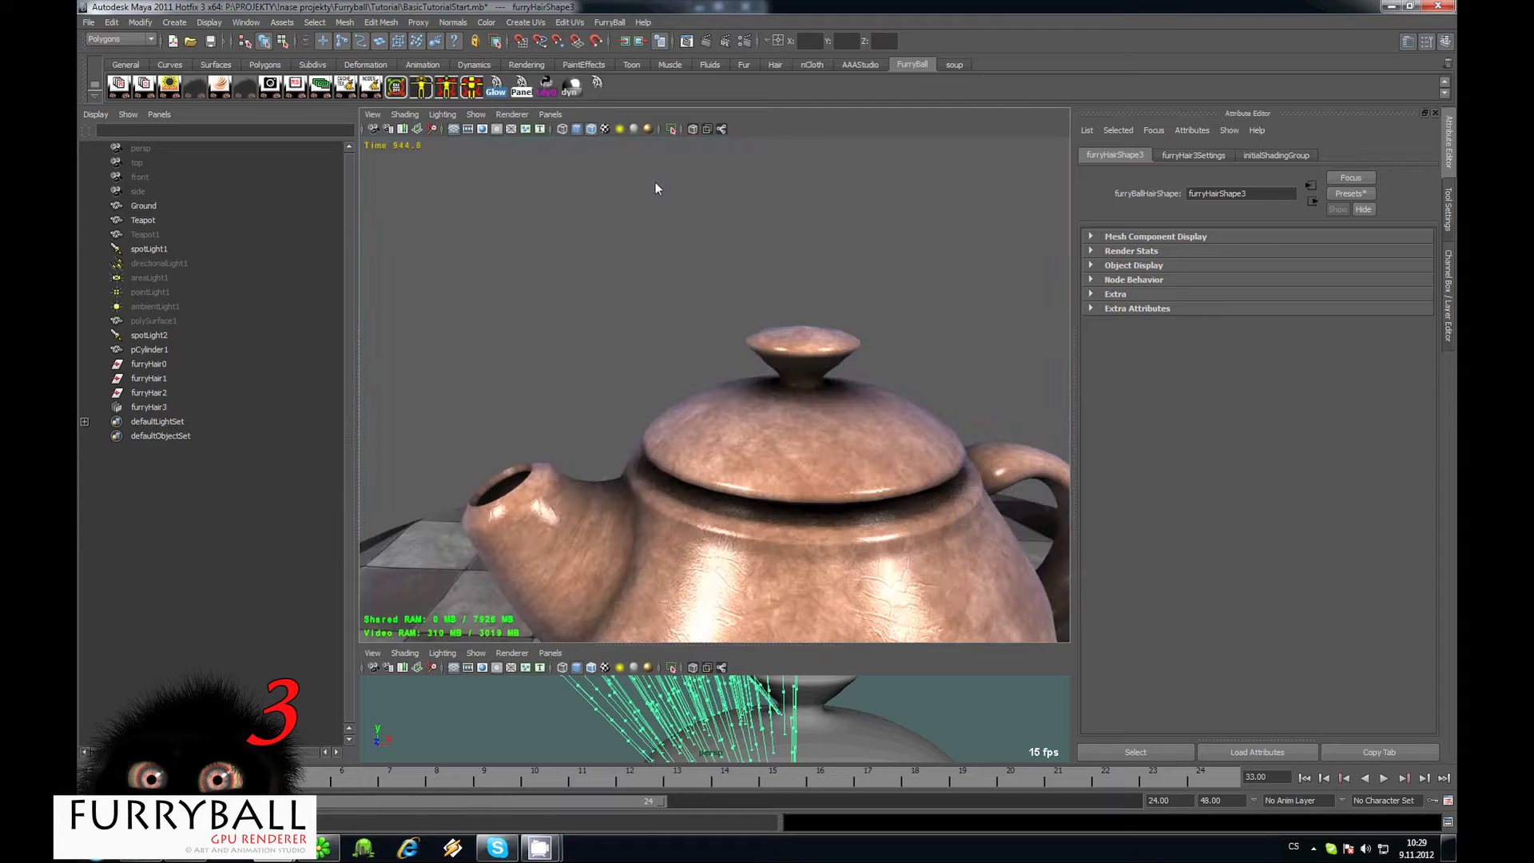
scroll(678, 188, up, 1)
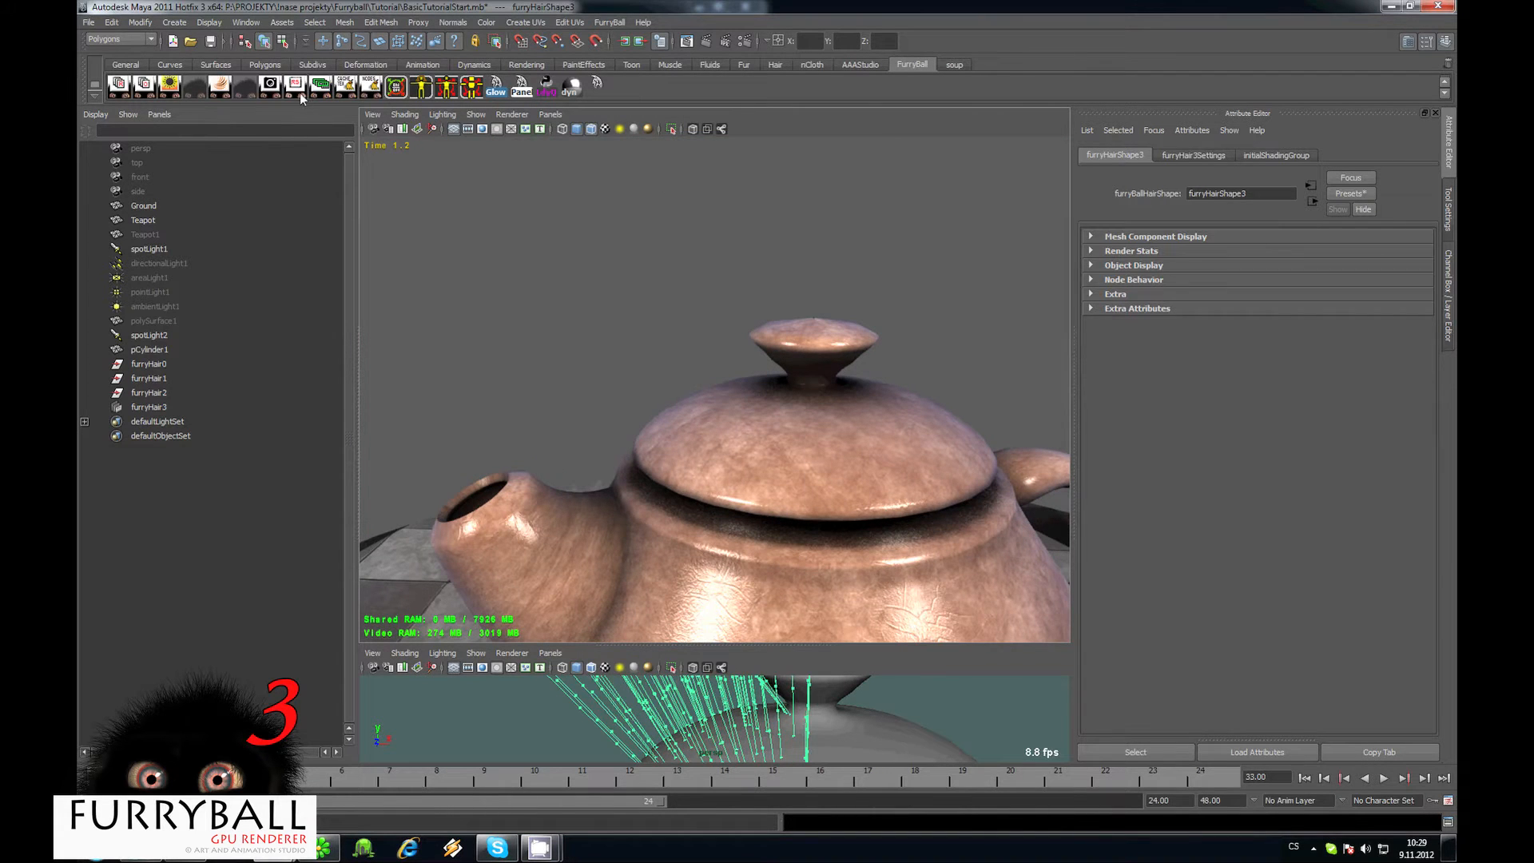
click(298, 88)
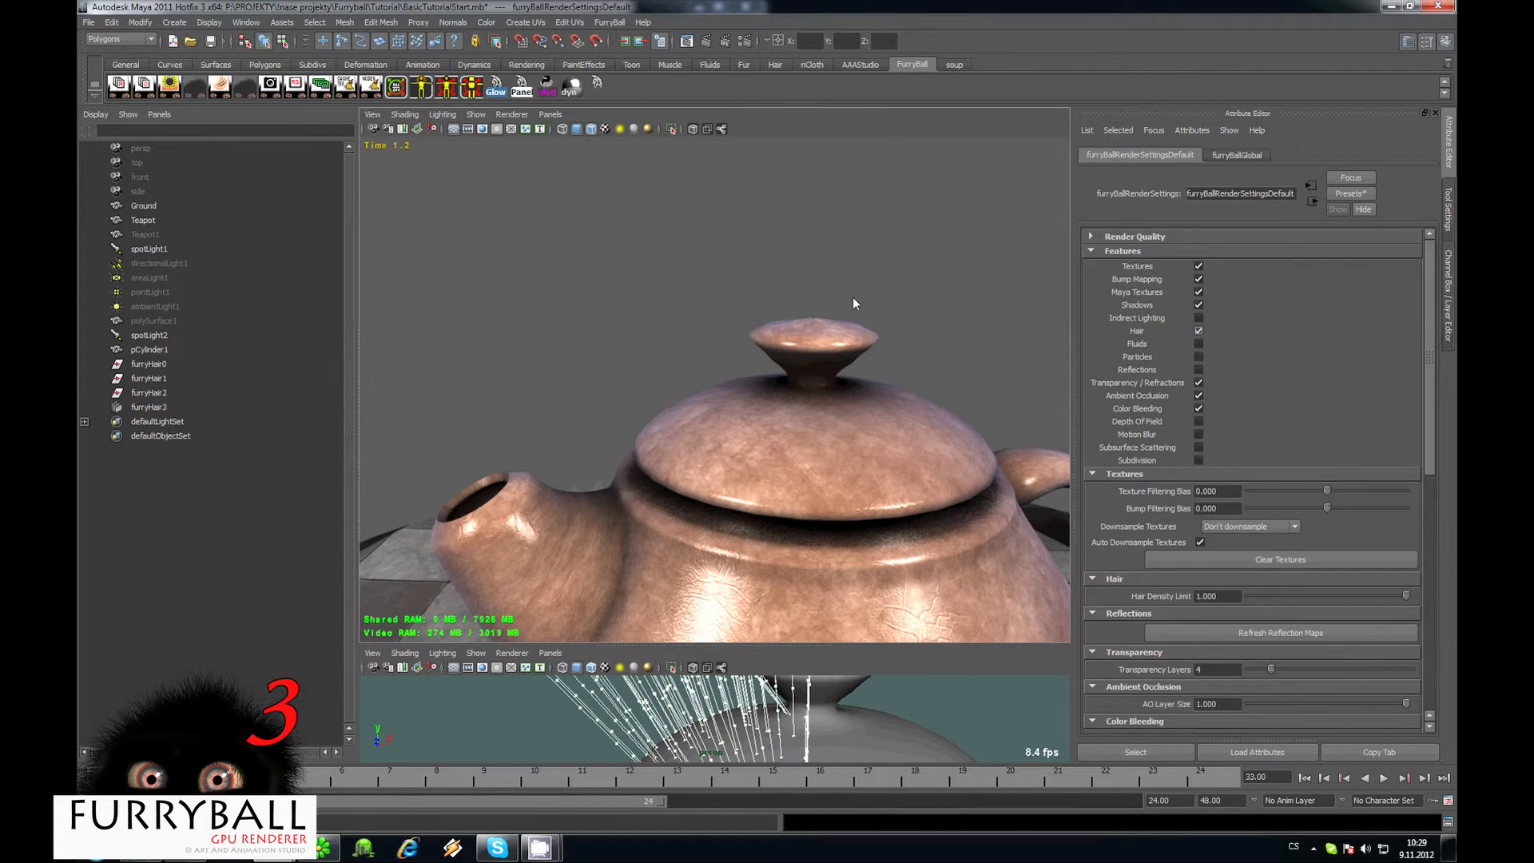
alt+drag(854, 302, 677, 160)
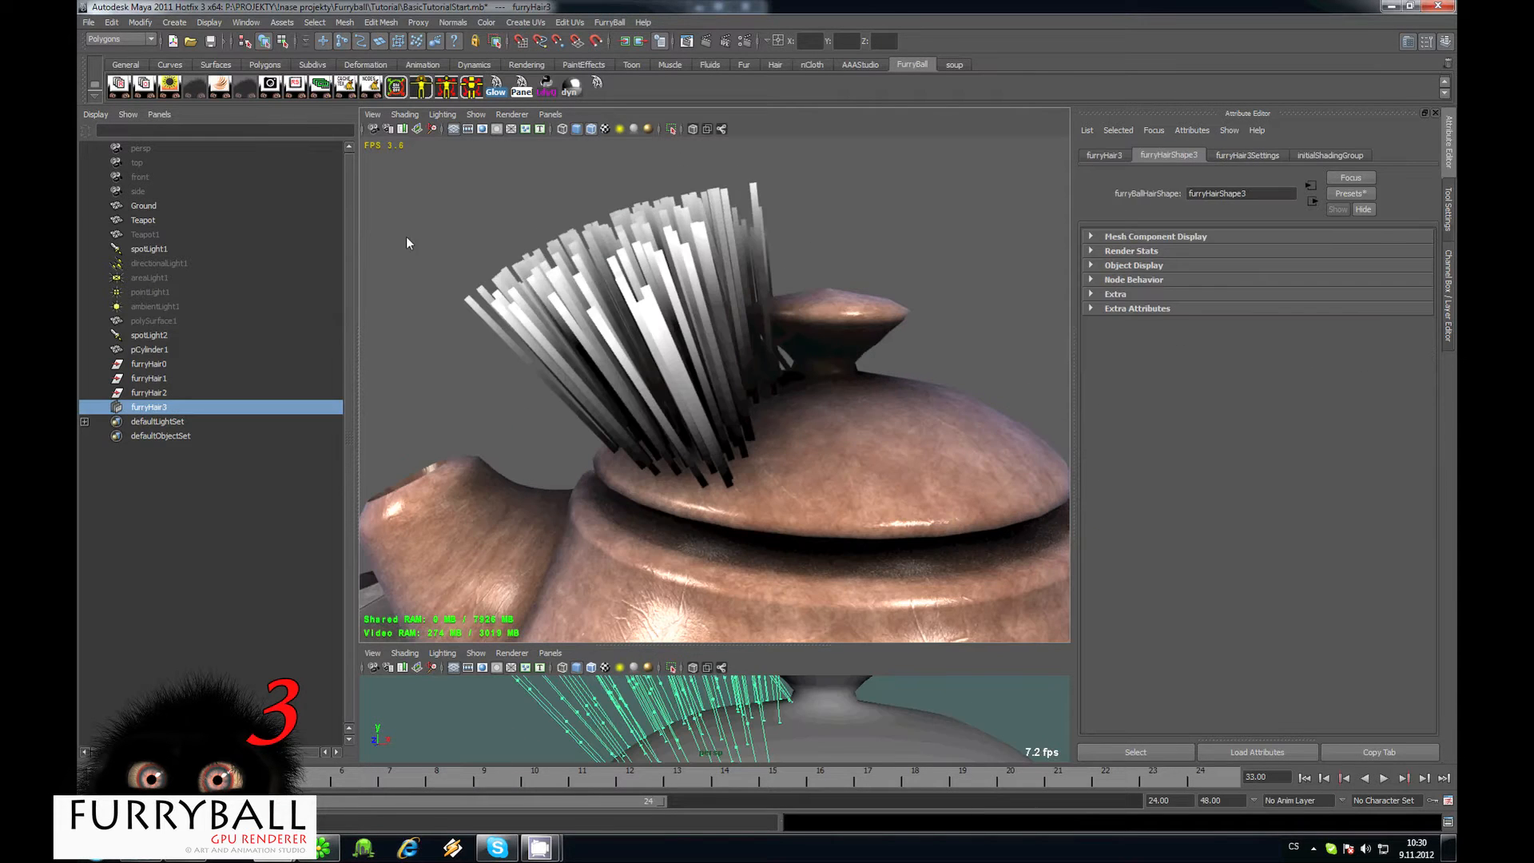
Open the furryHair3 settings, inspect the rendered hair on the lid, and return the perspective view to Default Quality Rendering.
click(1240, 155)
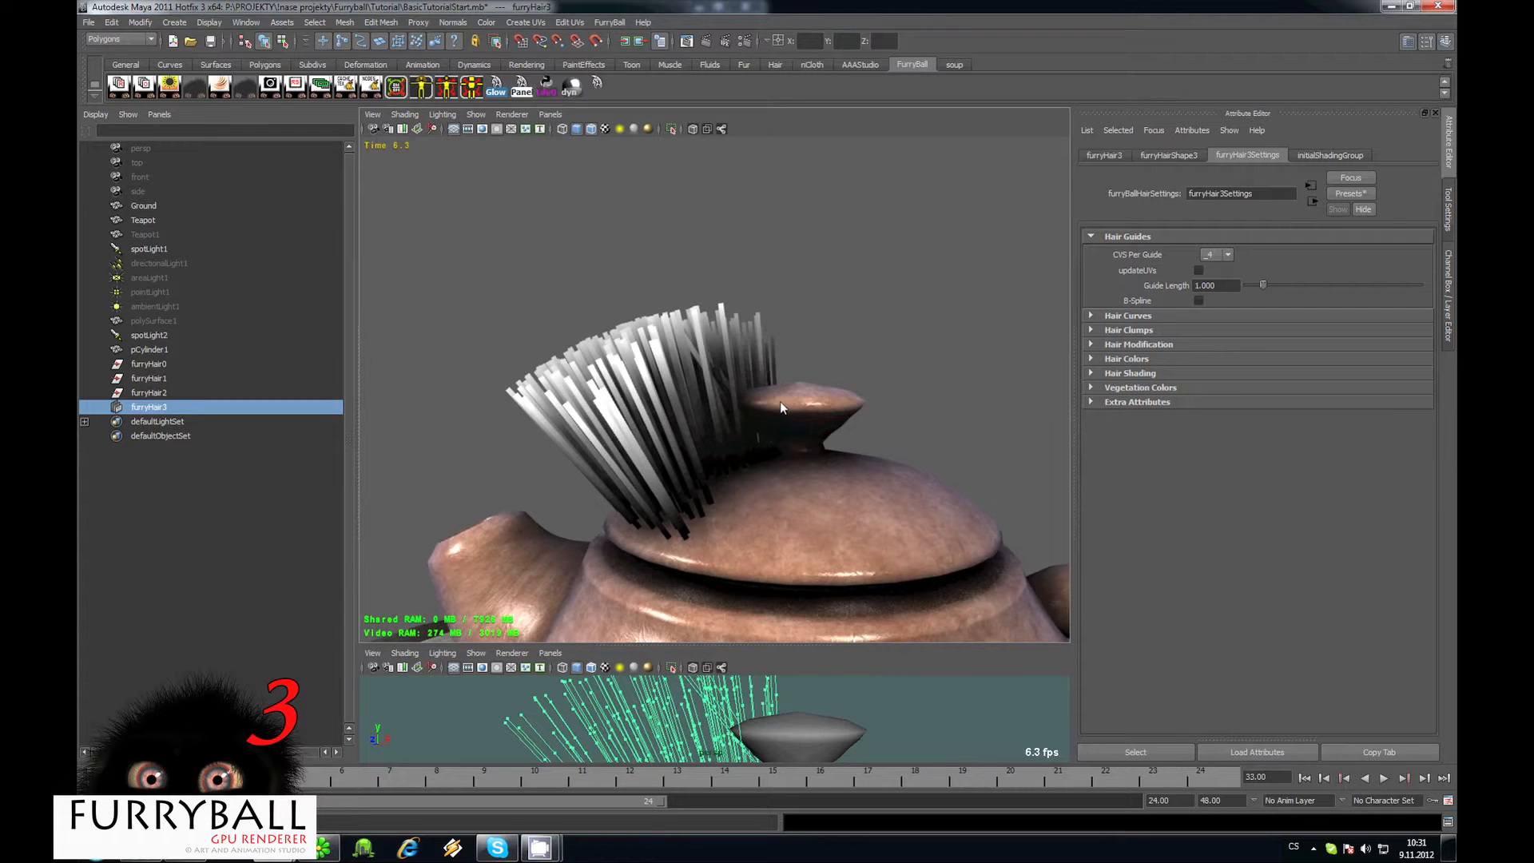
alt+drag(780, 401, 727, 322)
alt+right_drag(726, 322, 698, 355)
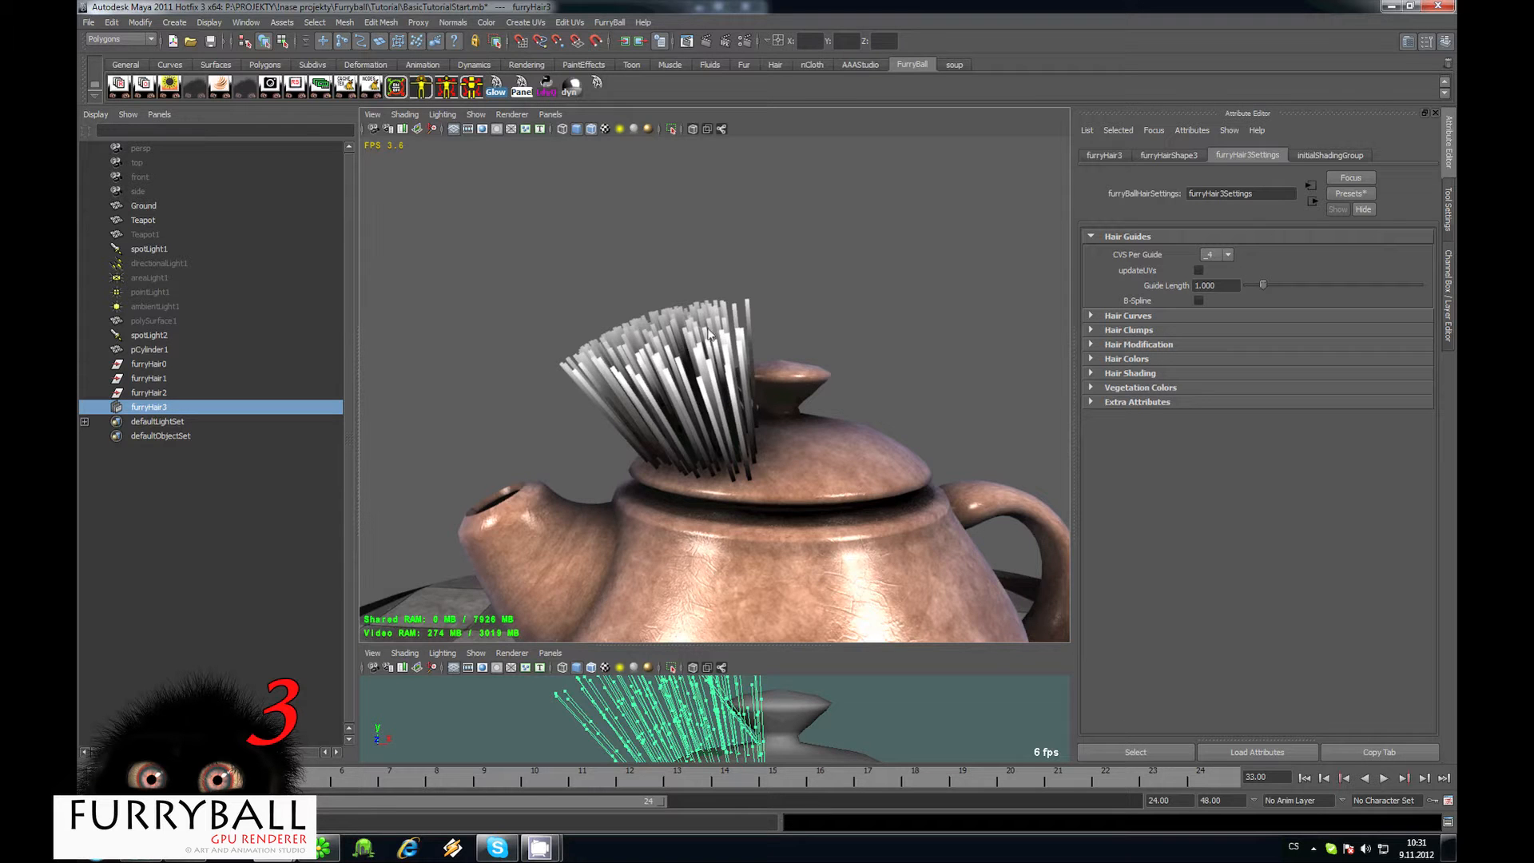
alt+right_drag(756, 399, 832, 324)
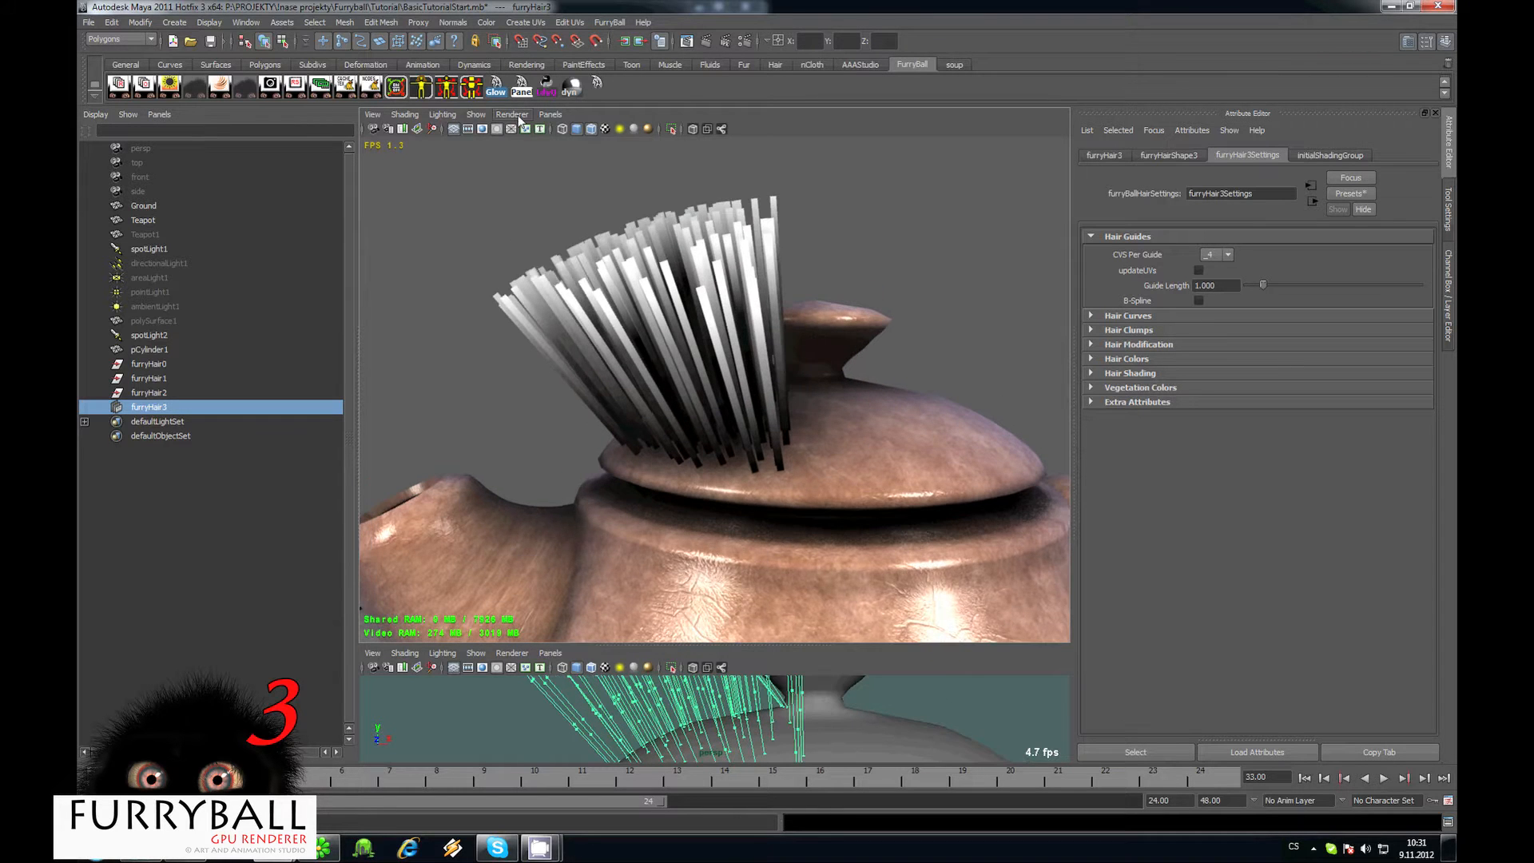
click(518, 115)
click(530, 135)
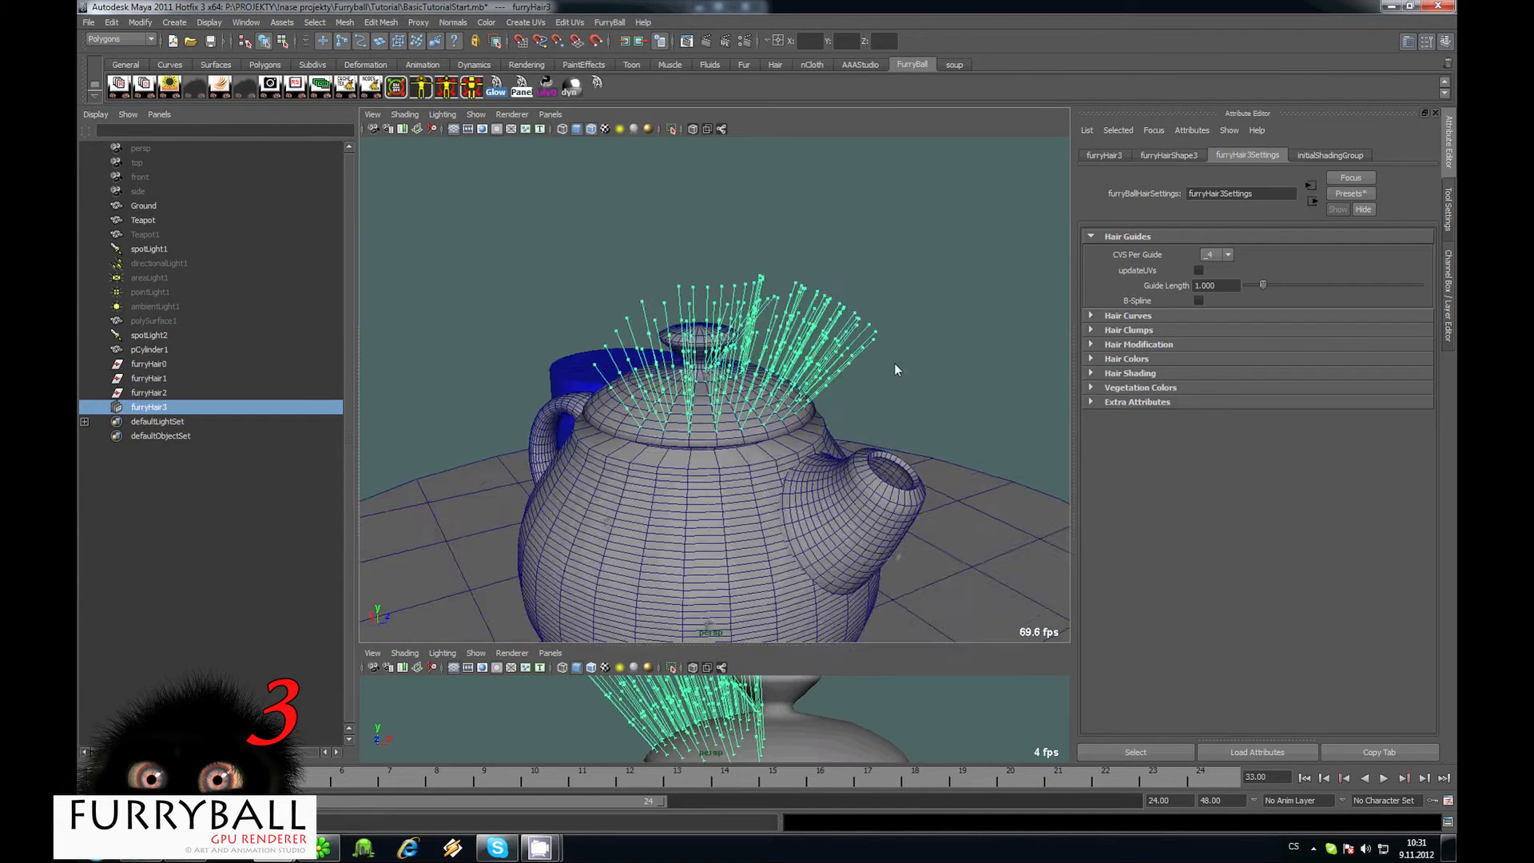
Set the CVs per guide of the lid's hair to 2.
alt+drag(895, 363, 639, 364)
alt+right_drag(640, 364, 734, 373)
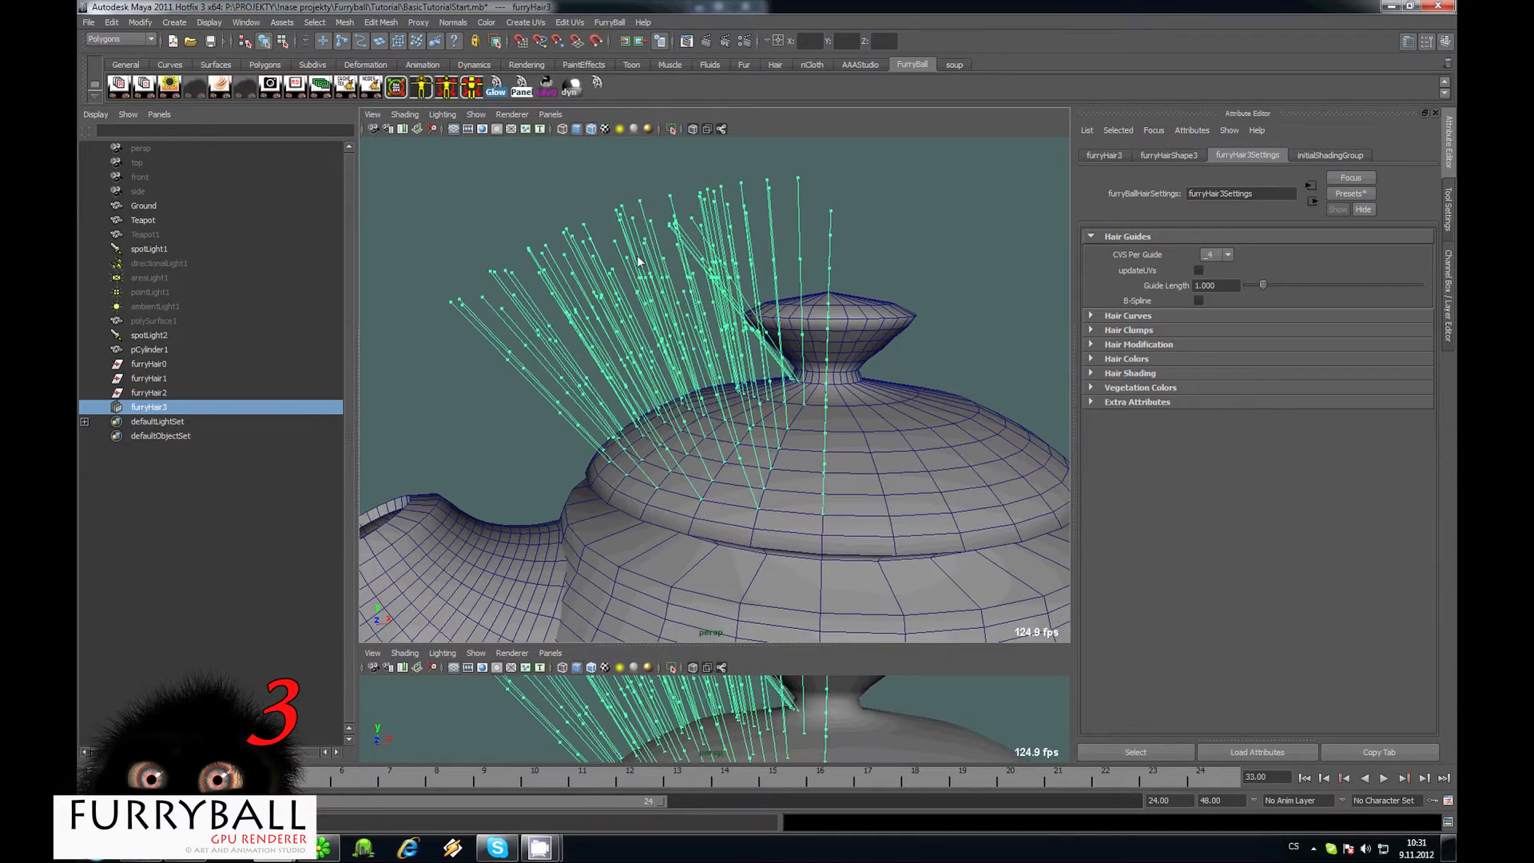
alt+drag(787, 370, 767, 340)
mouse_move(767, 340)
alt+right_down()
mouse_move(672, 340)
mouse_move(737, 338)
alt+right_up()
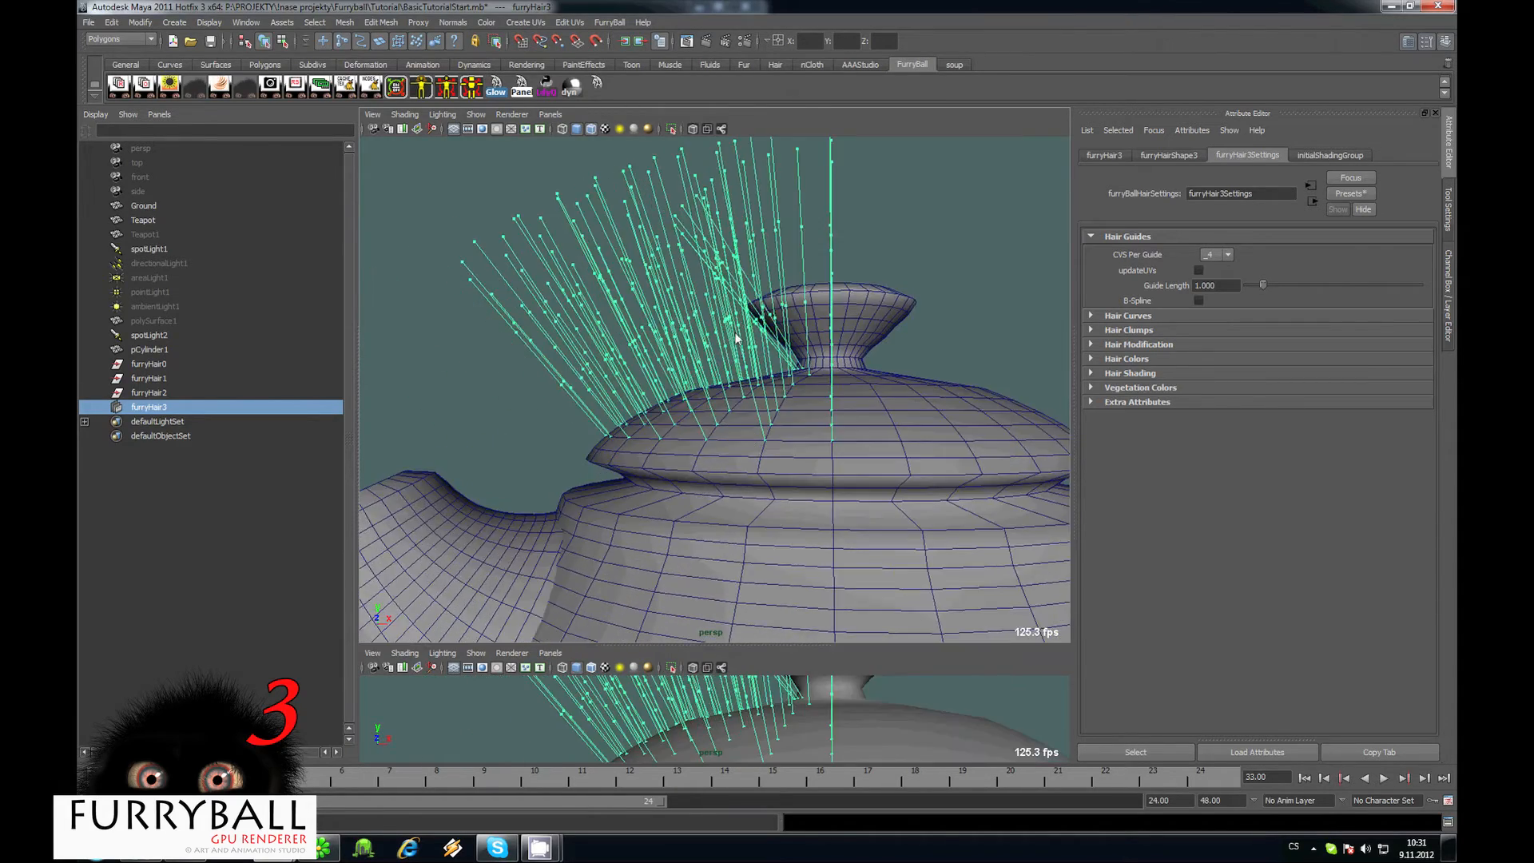
alt+drag(737, 338, 1054, 415)
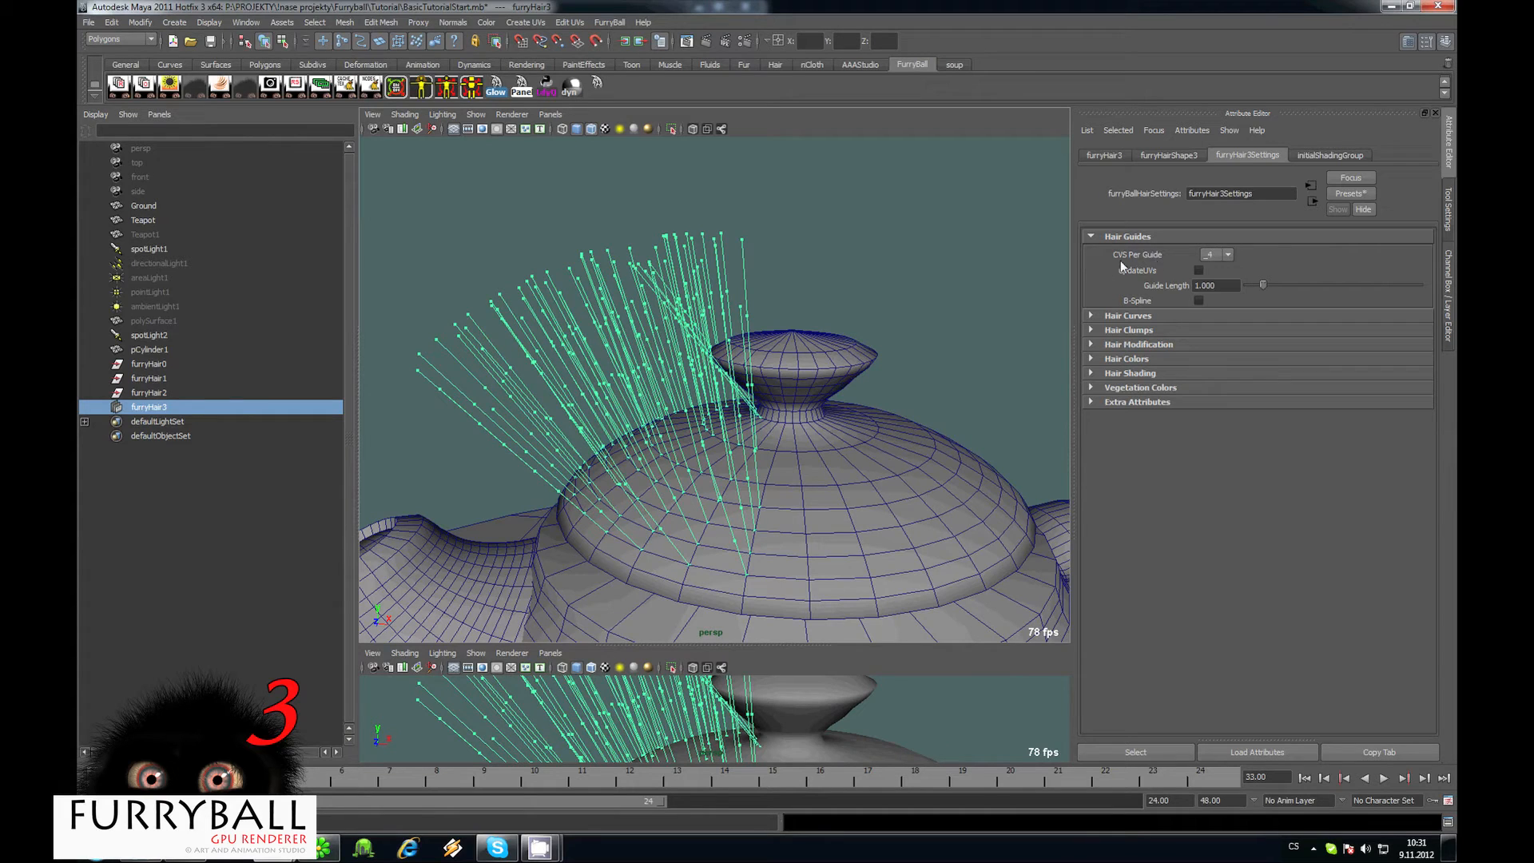
click(1209, 255)
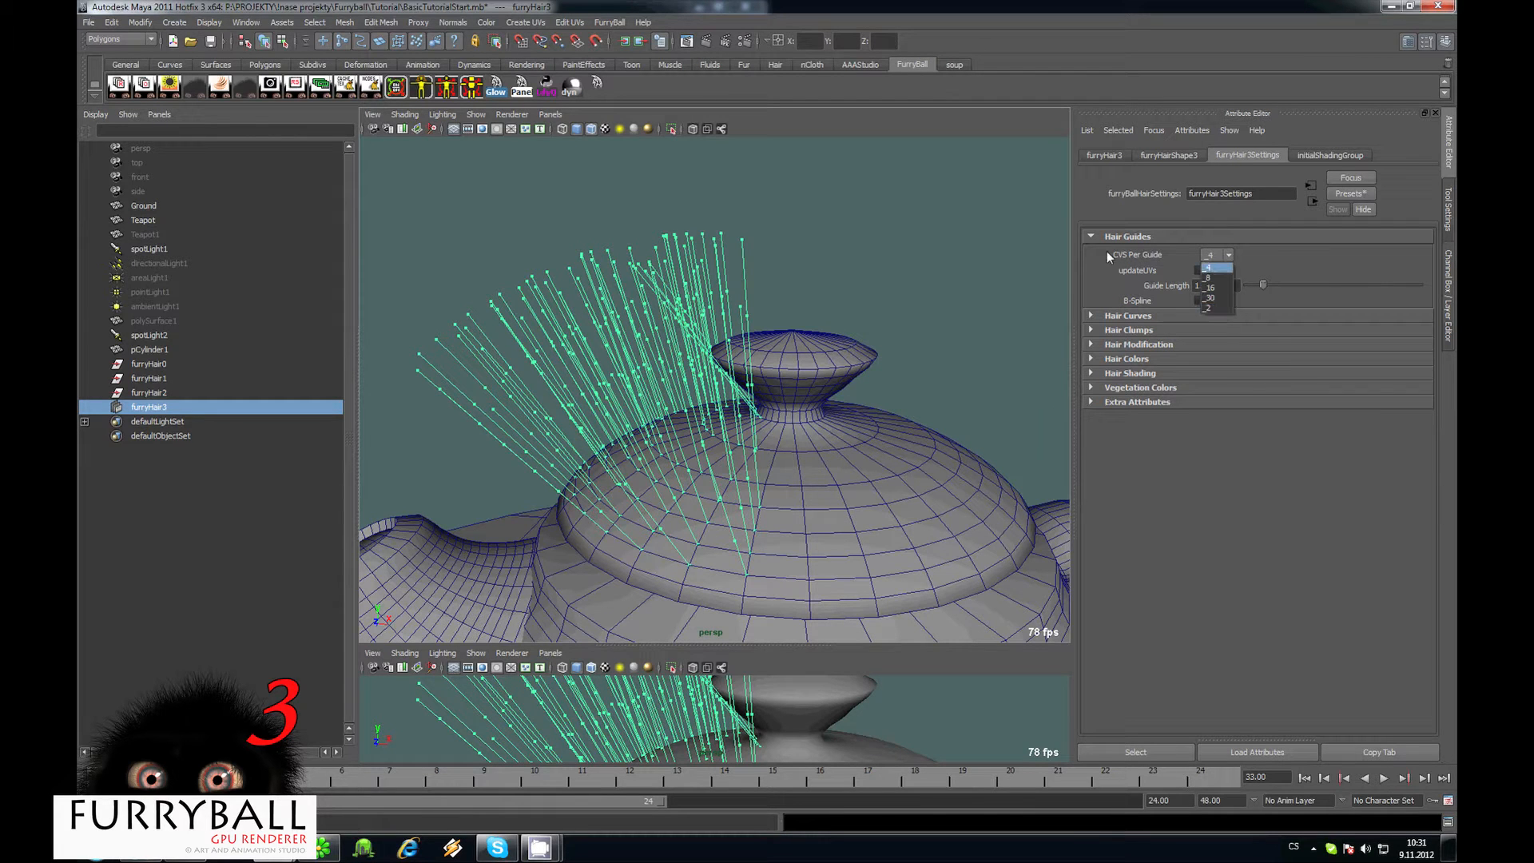
click(1209, 307)
Select the tip points of the hair guides in component mode and move them outward over the spout.
mouse_move(755, 438)
alt+mouse_down()
mouse_move(768, 415)
mouse_move(774, 438)
alt+mouse_up()
key(F8)
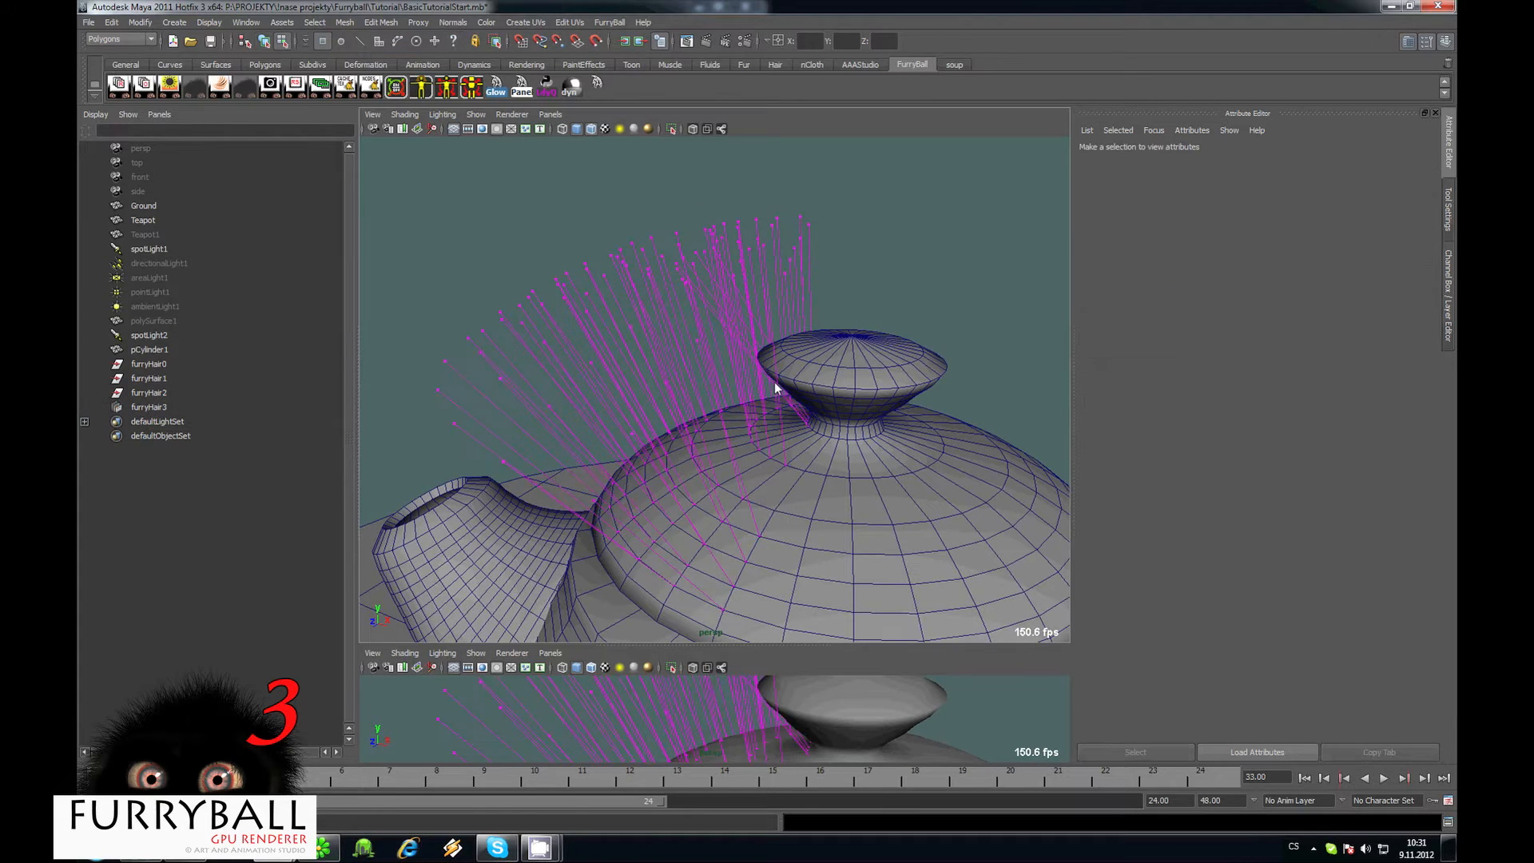
alt+drag(742, 344, 828, 188)
alt+drag(828, 188, 735, 373)
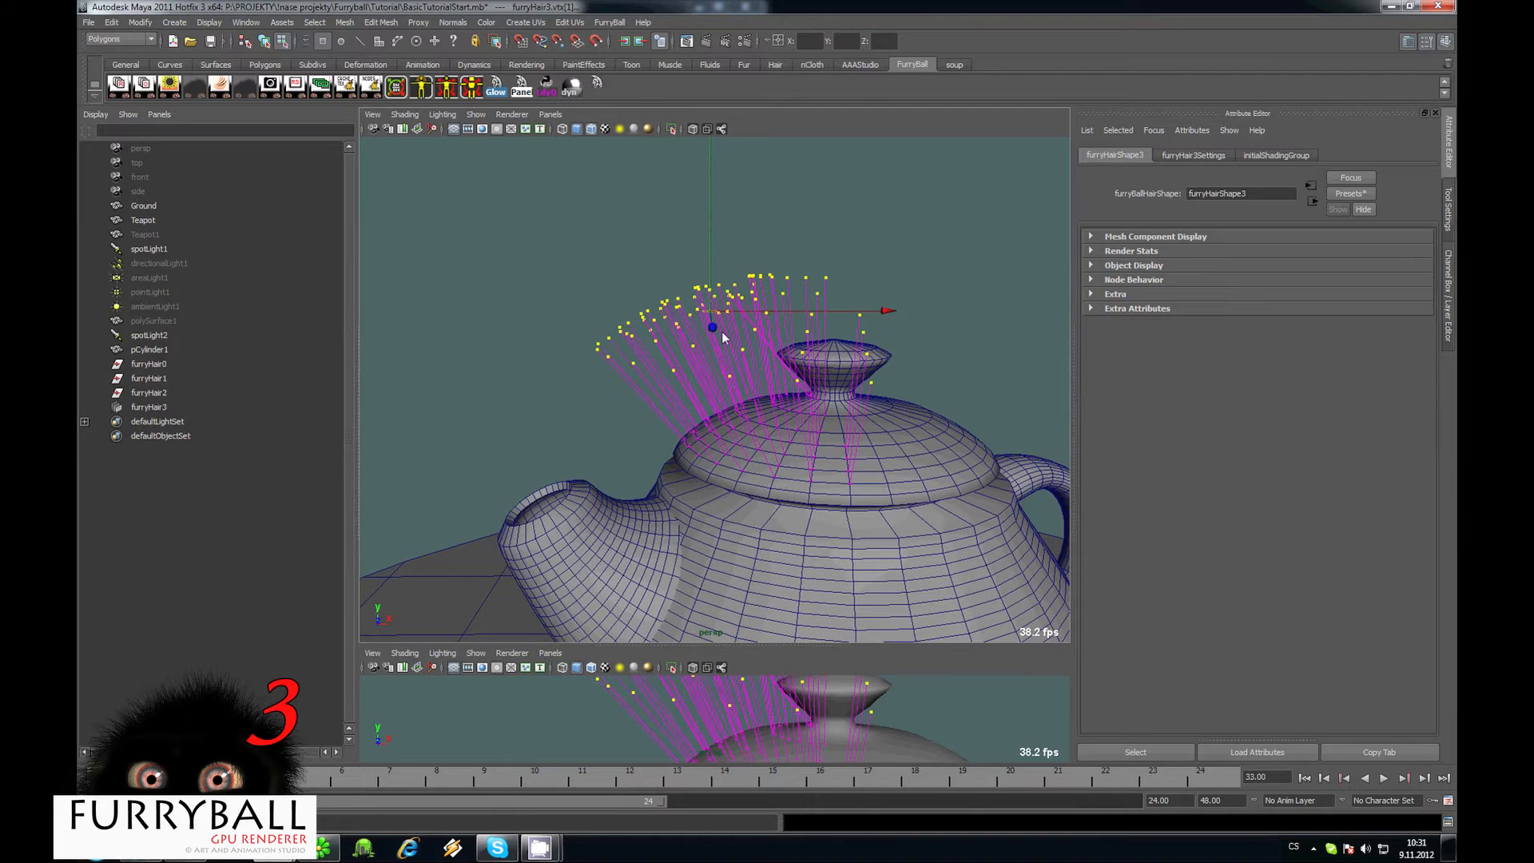
drag(712, 311, 490, 362)
alt+middle_drag(490, 362, 531, 323)
Rotate the selected guide tips and scale them closer together.
key(e)
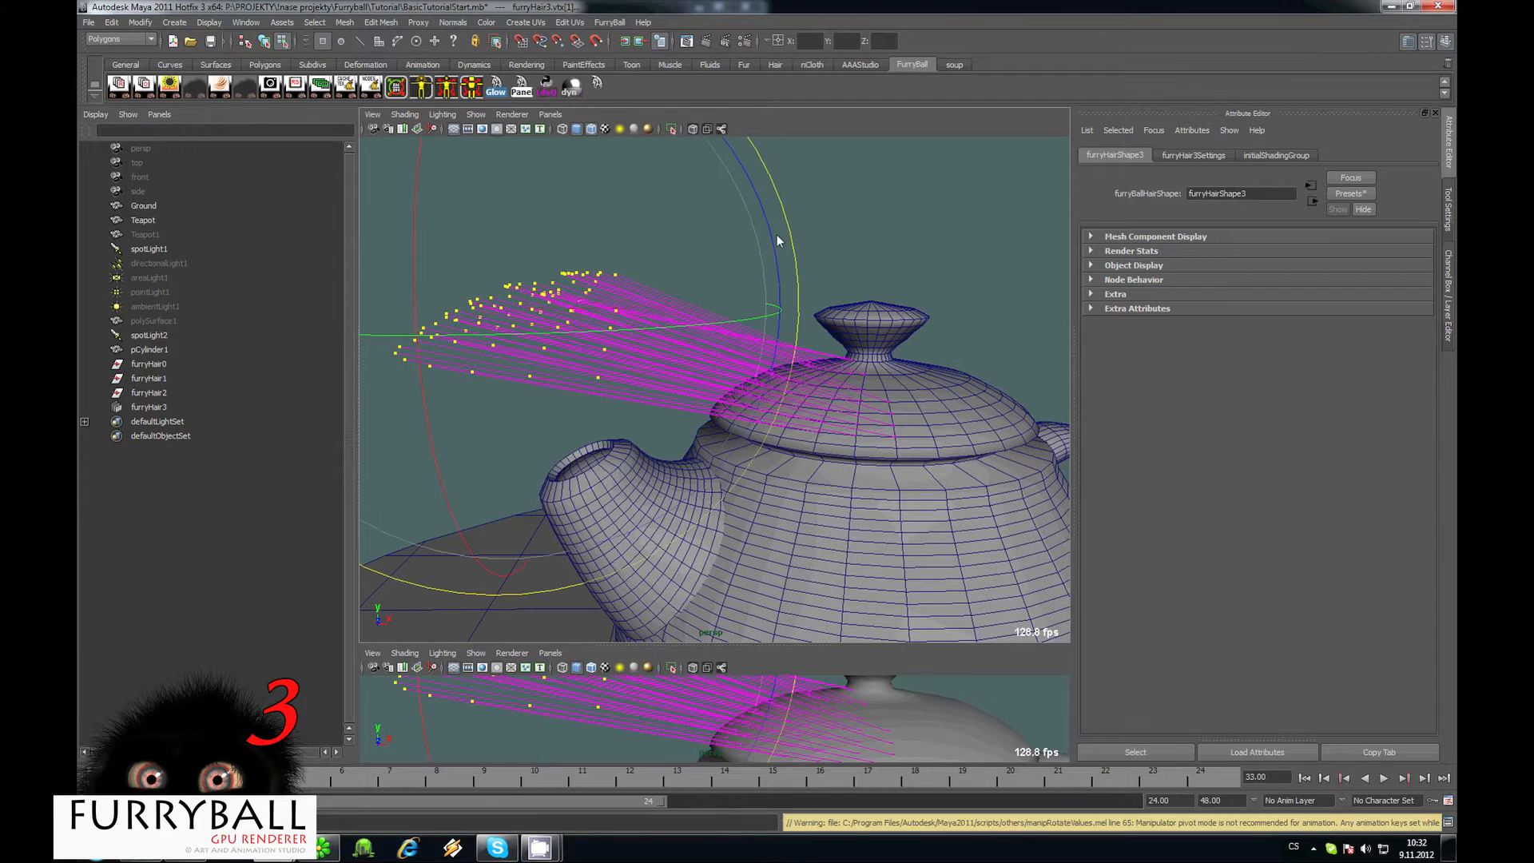
drag(777, 236, 675, 119)
key(r)
middle_drag(818, 251, 696, 261)
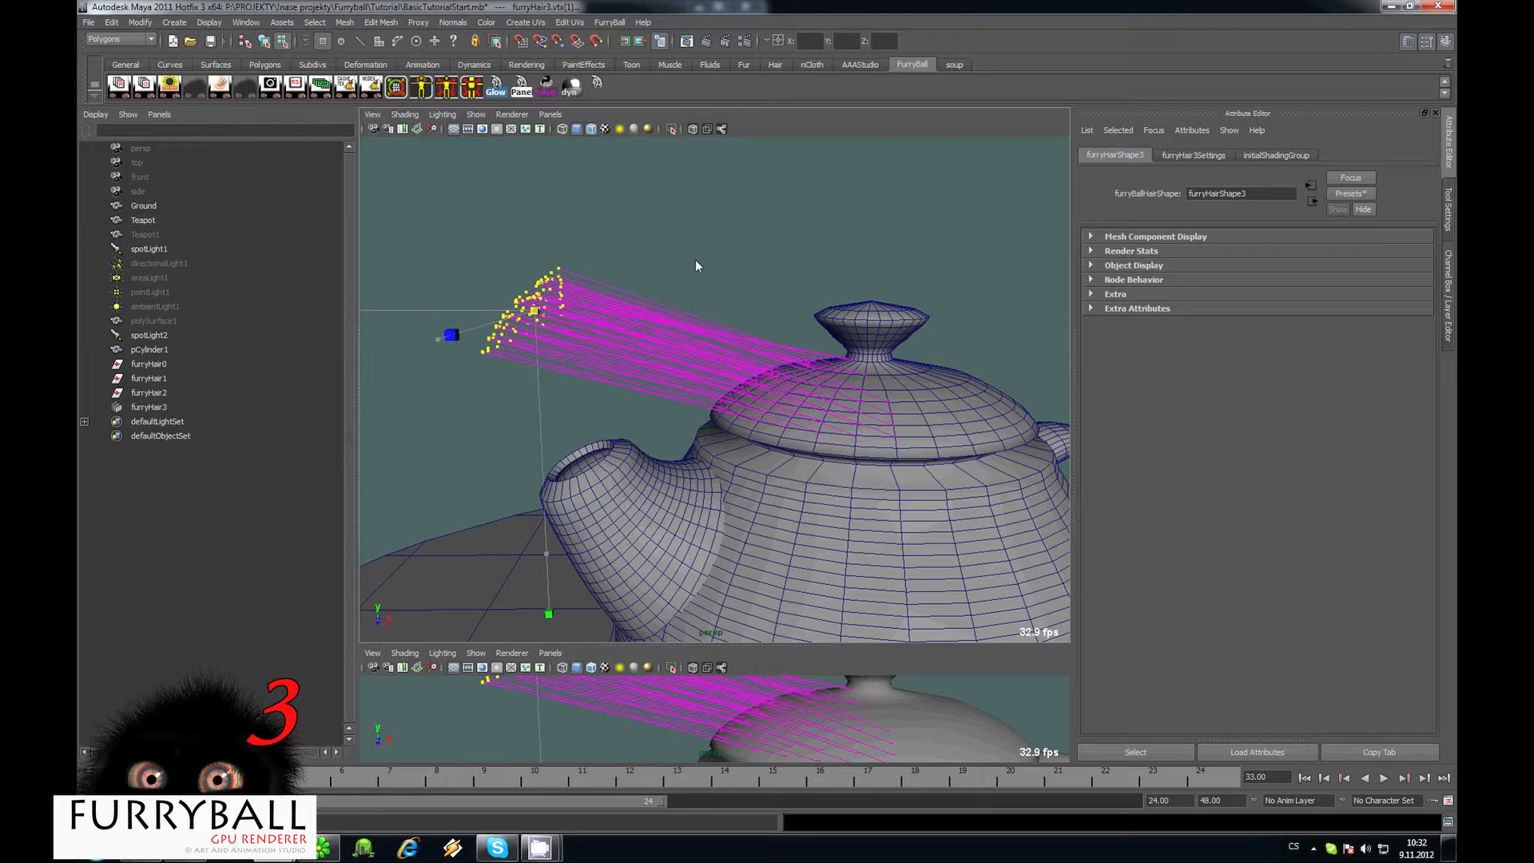
key(w)
alt+drag(668, 358, 622, 363)
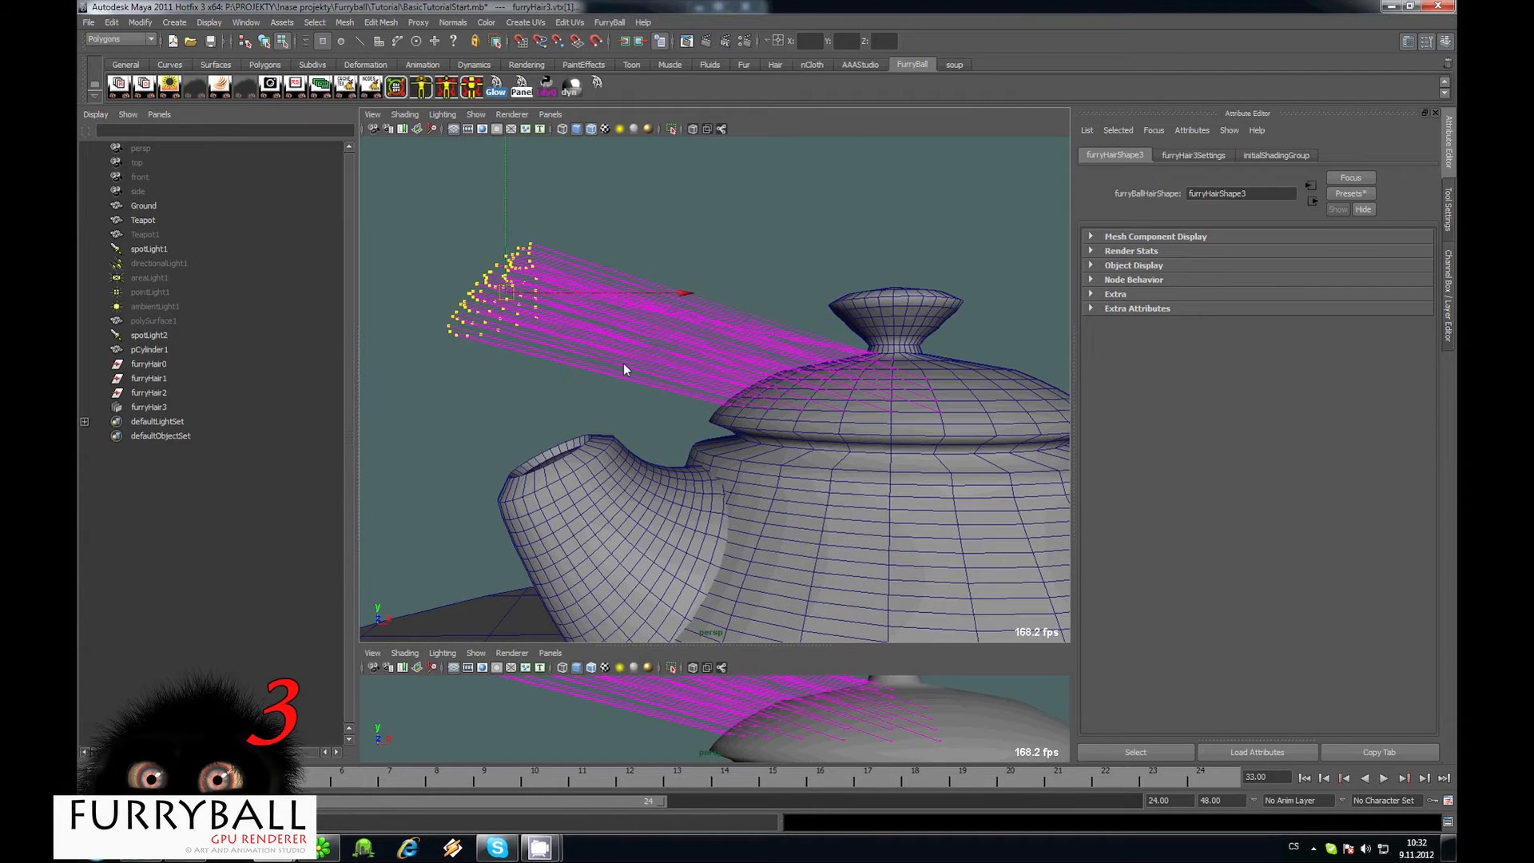
Return to object mode and set the hair's CVs per guide to 4.
key(F8)
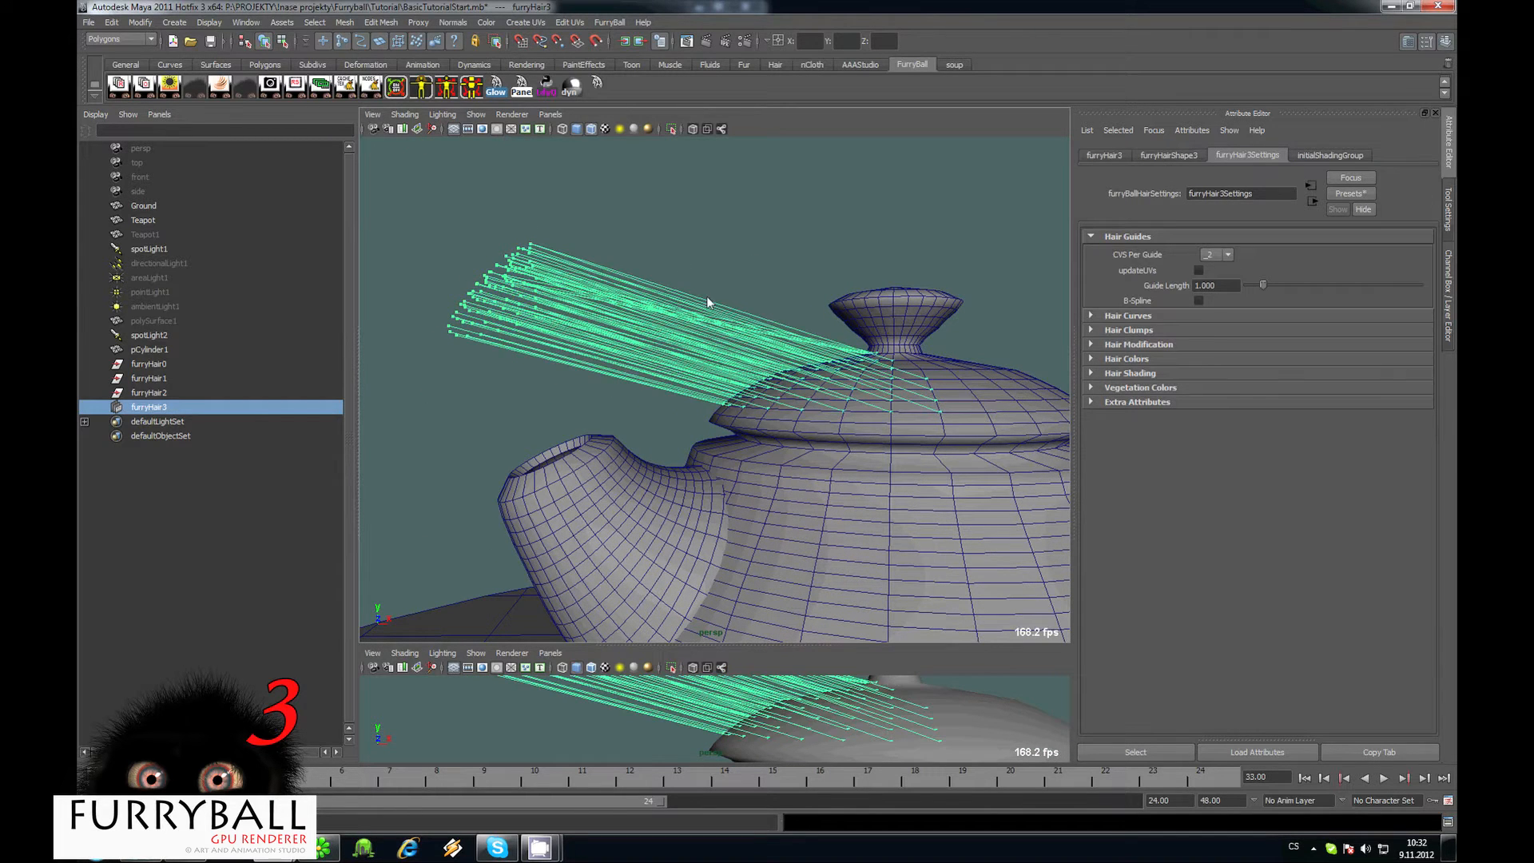
alt+drag(1066, 270, 967, 260)
click(1226, 256)
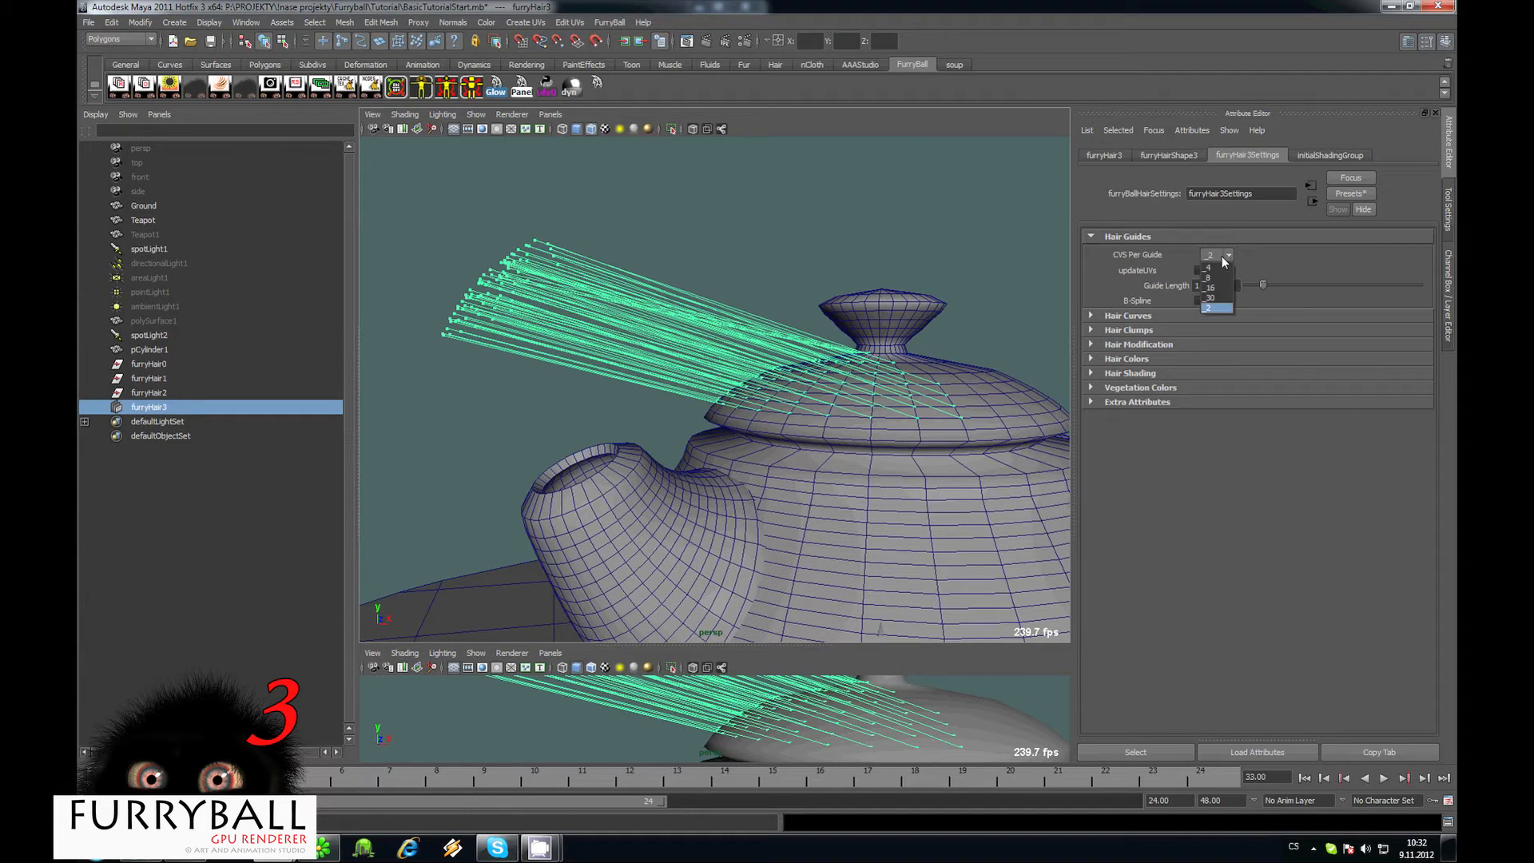
click(1214, 269)
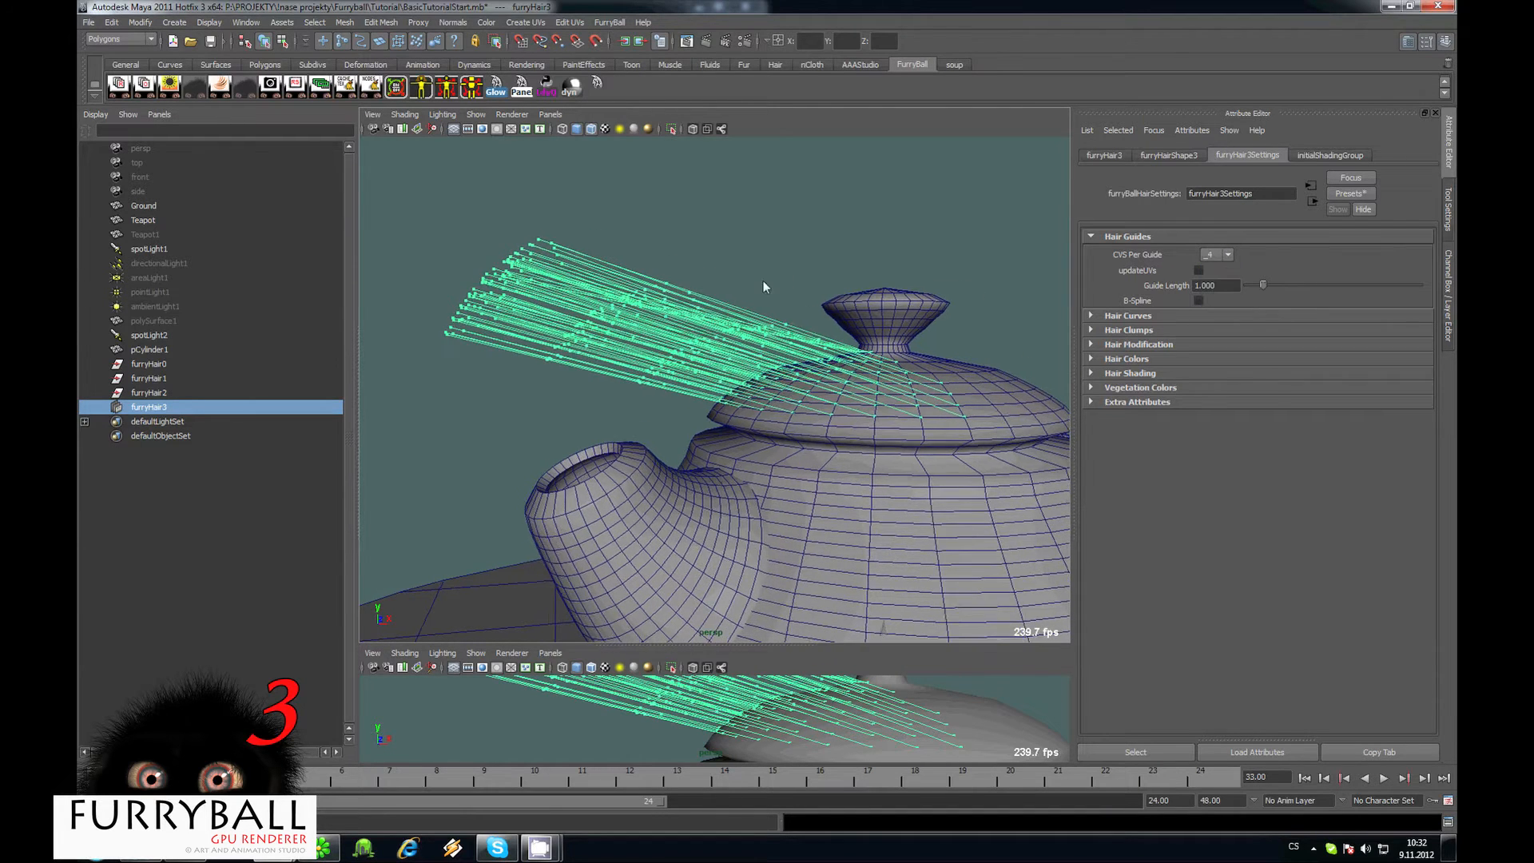
Select and move the intermediate rows of guide points in component mode to bend the hair guides into a wave.
alt+drag(764, 280, 679, 249)
key(F8)
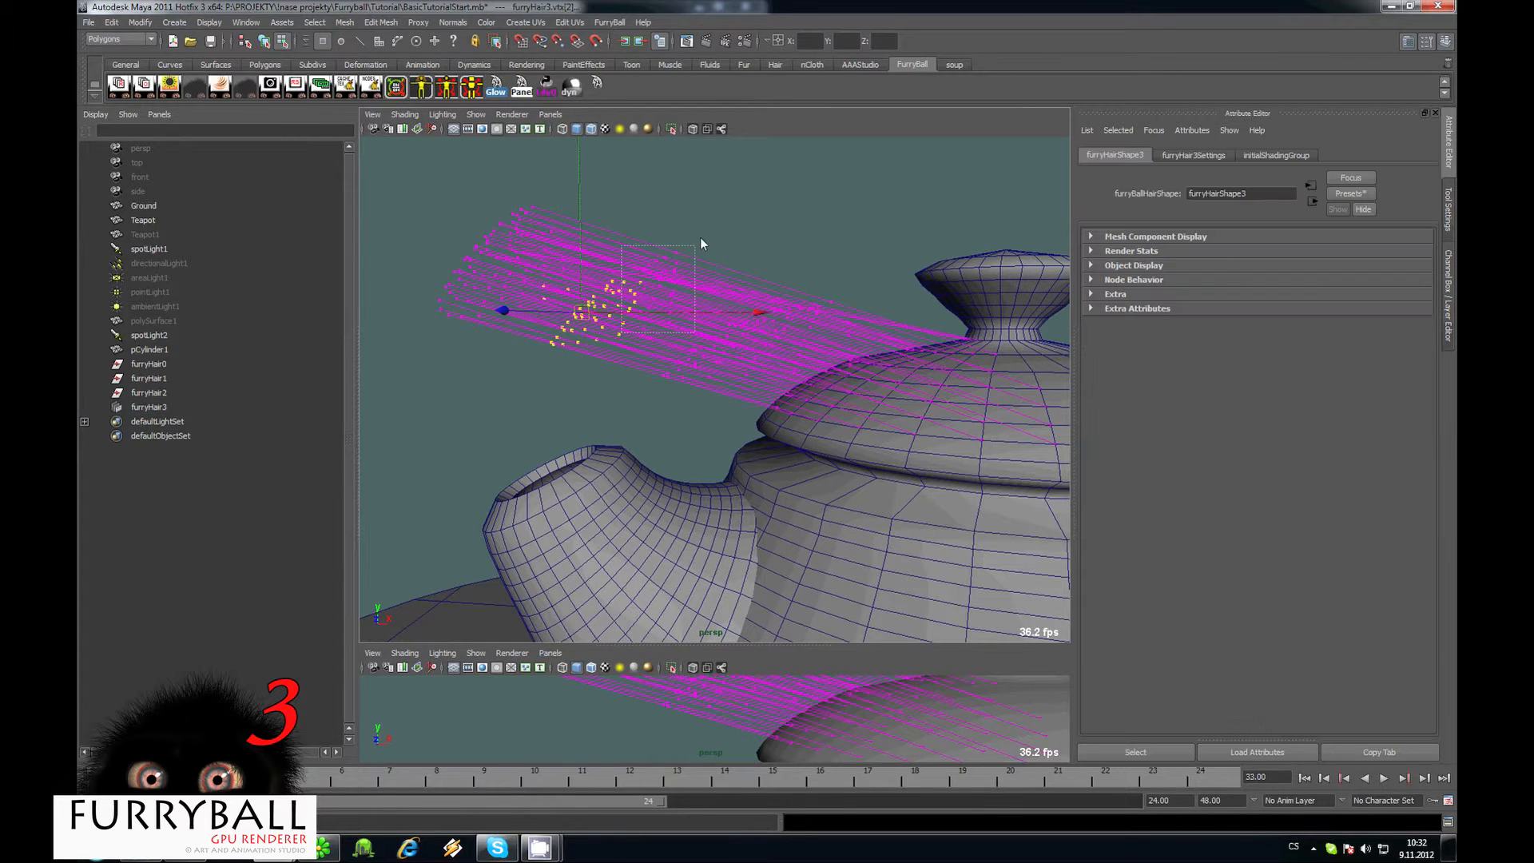
shift+drag(572, 240, 572, 240)
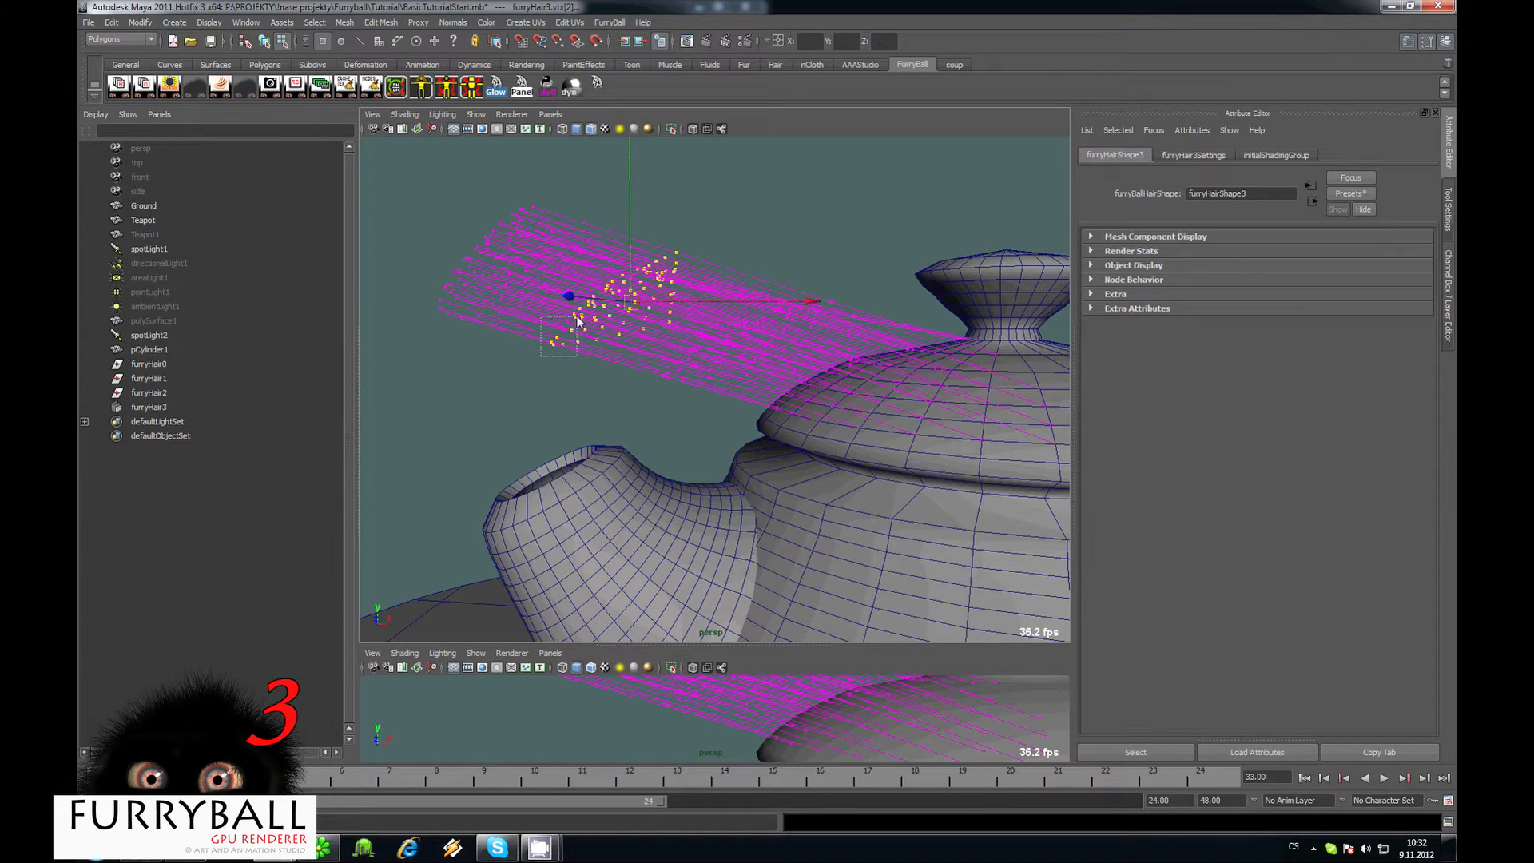
shift+drag(579, 320, 578, 321)
key(alt+space)
drag(631, 265, 637, 197)
alt+middle_drag(629, 413, 616, 413)
drag(616, 416, 849, 282)
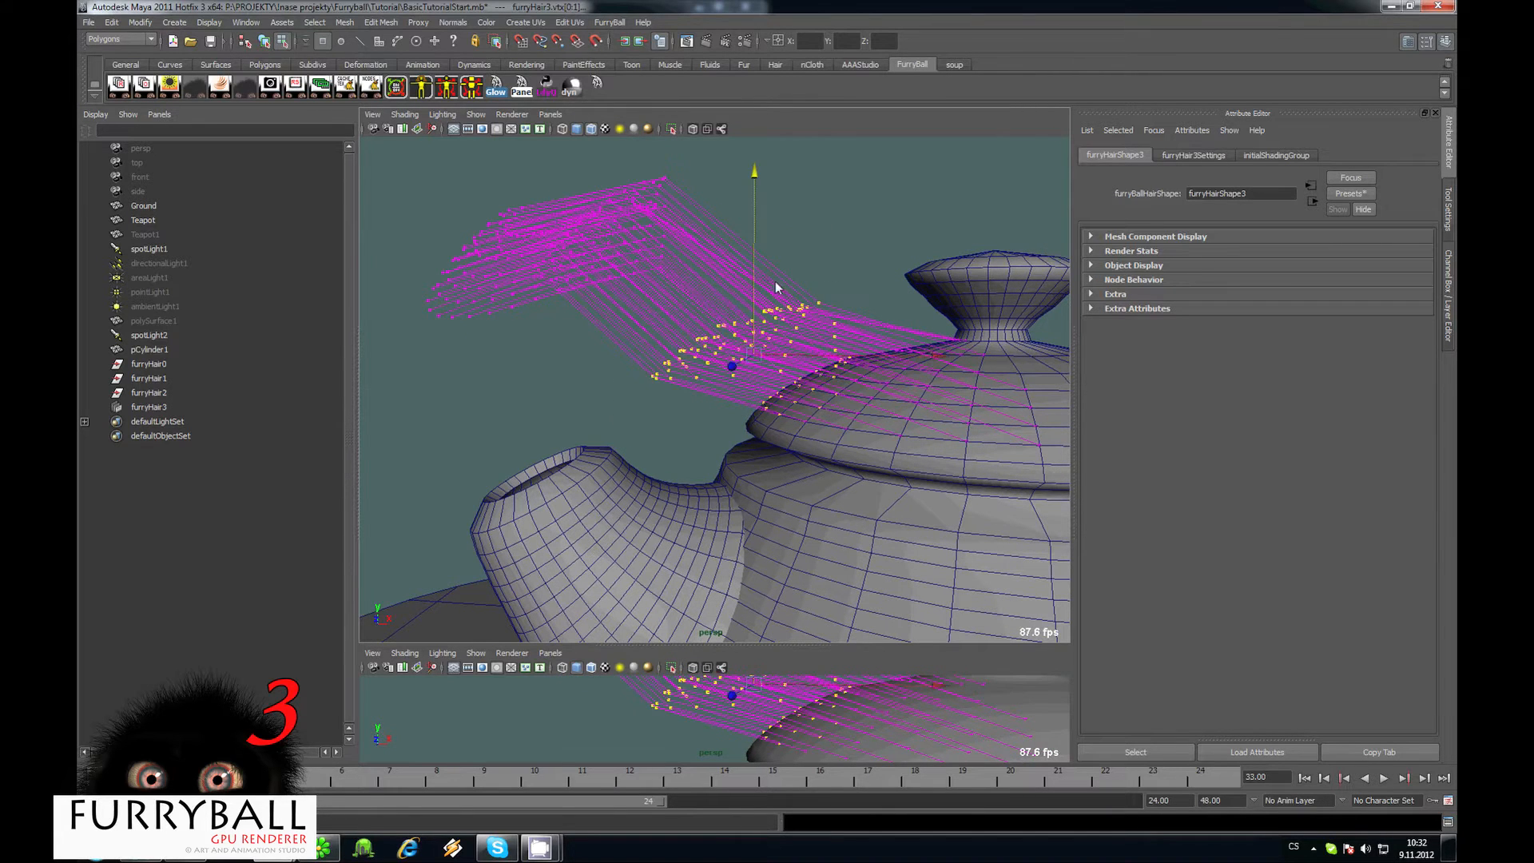
mouse_move(734, 409)
alt+mouse_down()
mouse_move(702, 411)
mouse_move(716, 414)
mouse_move(708, 396)
alt+mouse_up()
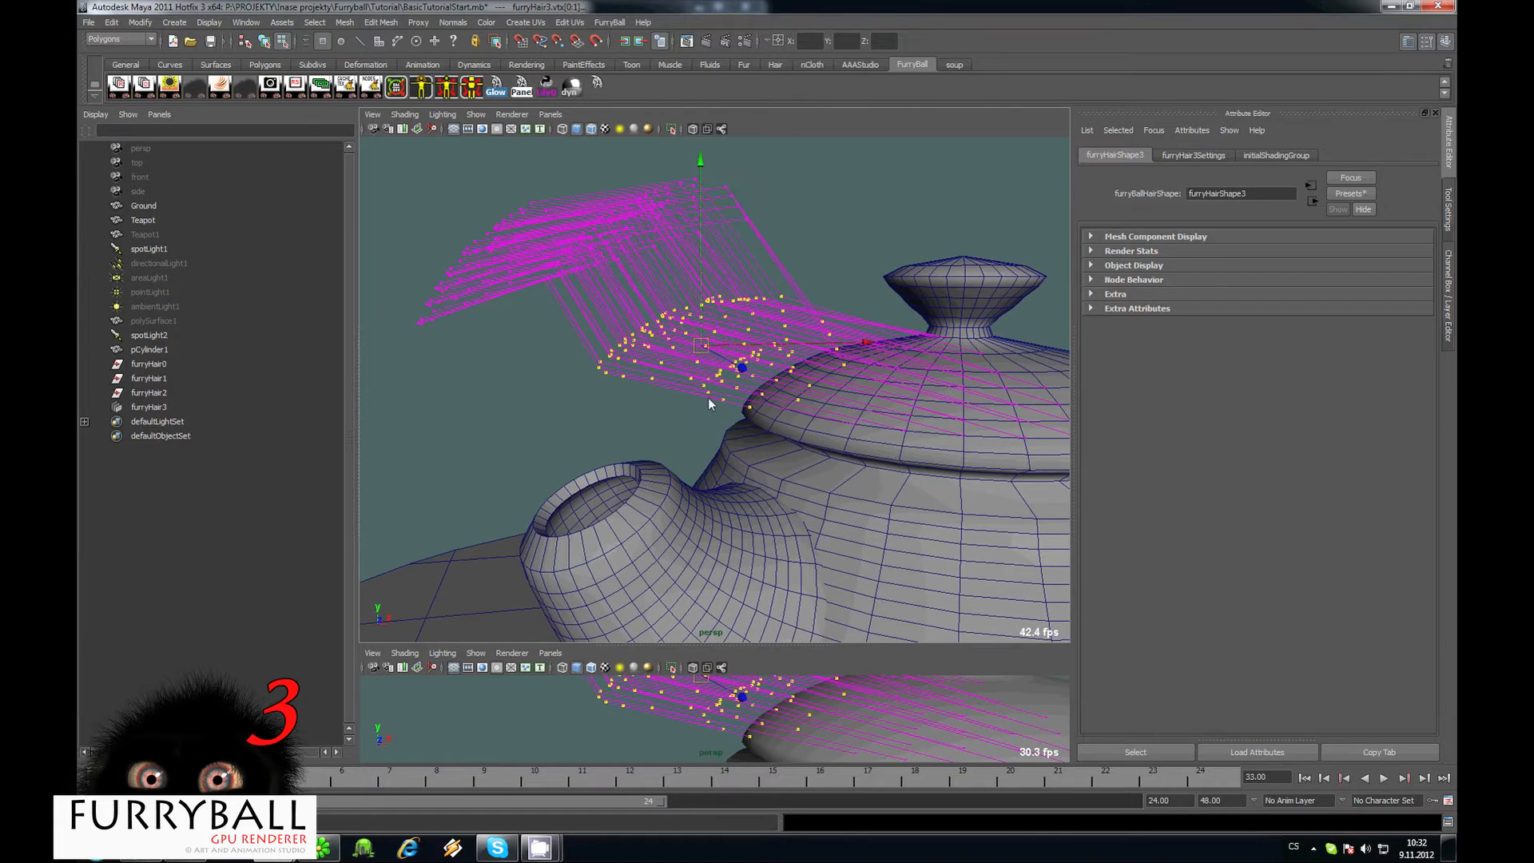
Return to object mode and set the hair's CVs per guide to 8.
key(F8)
click(1206, 255)
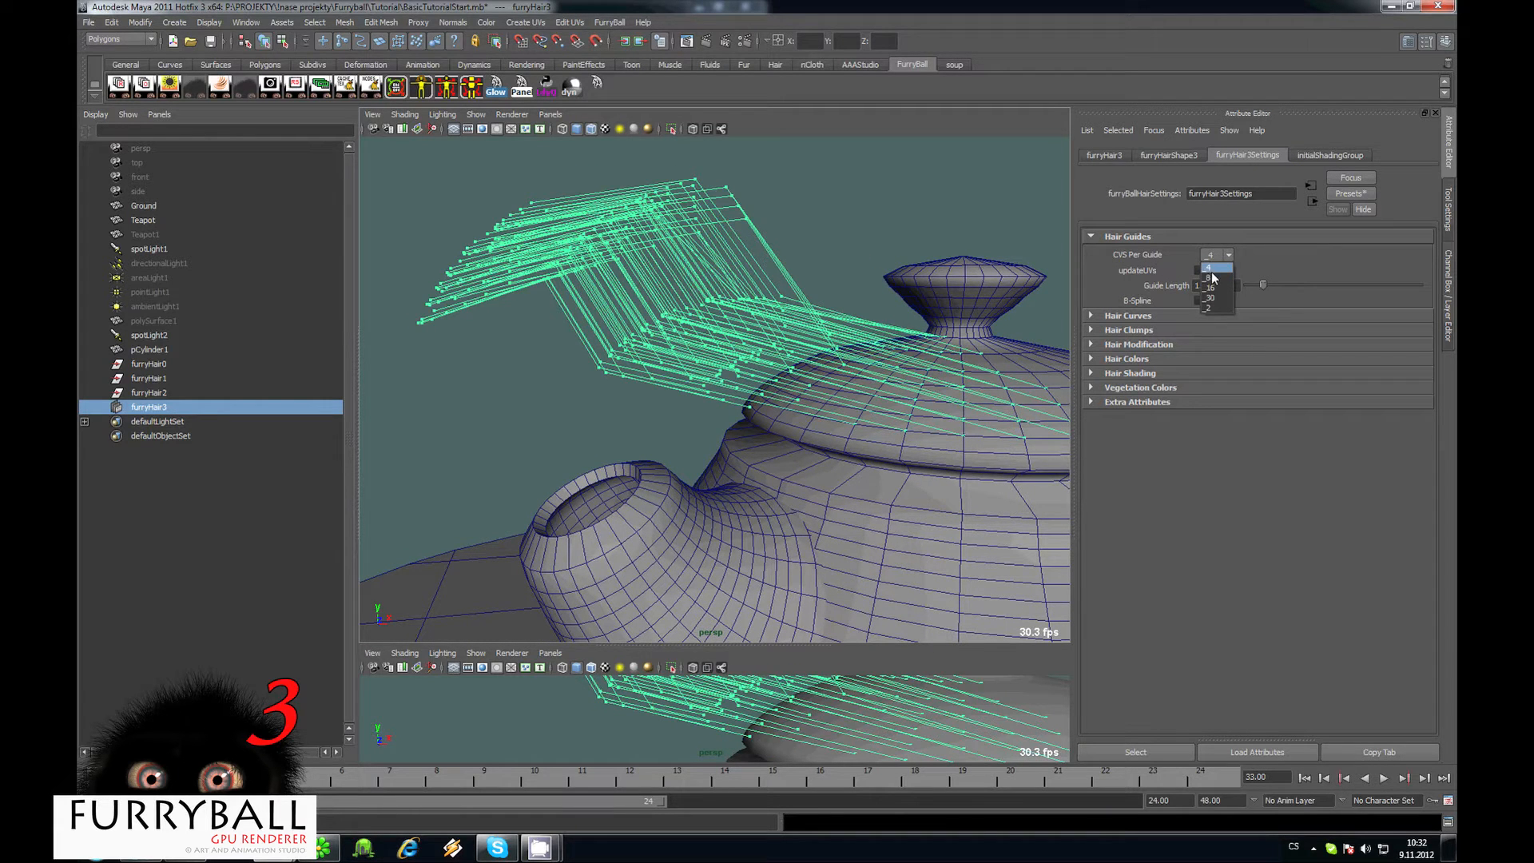
click(1214, 277)
alt+drag(826, 275, 751, 246)
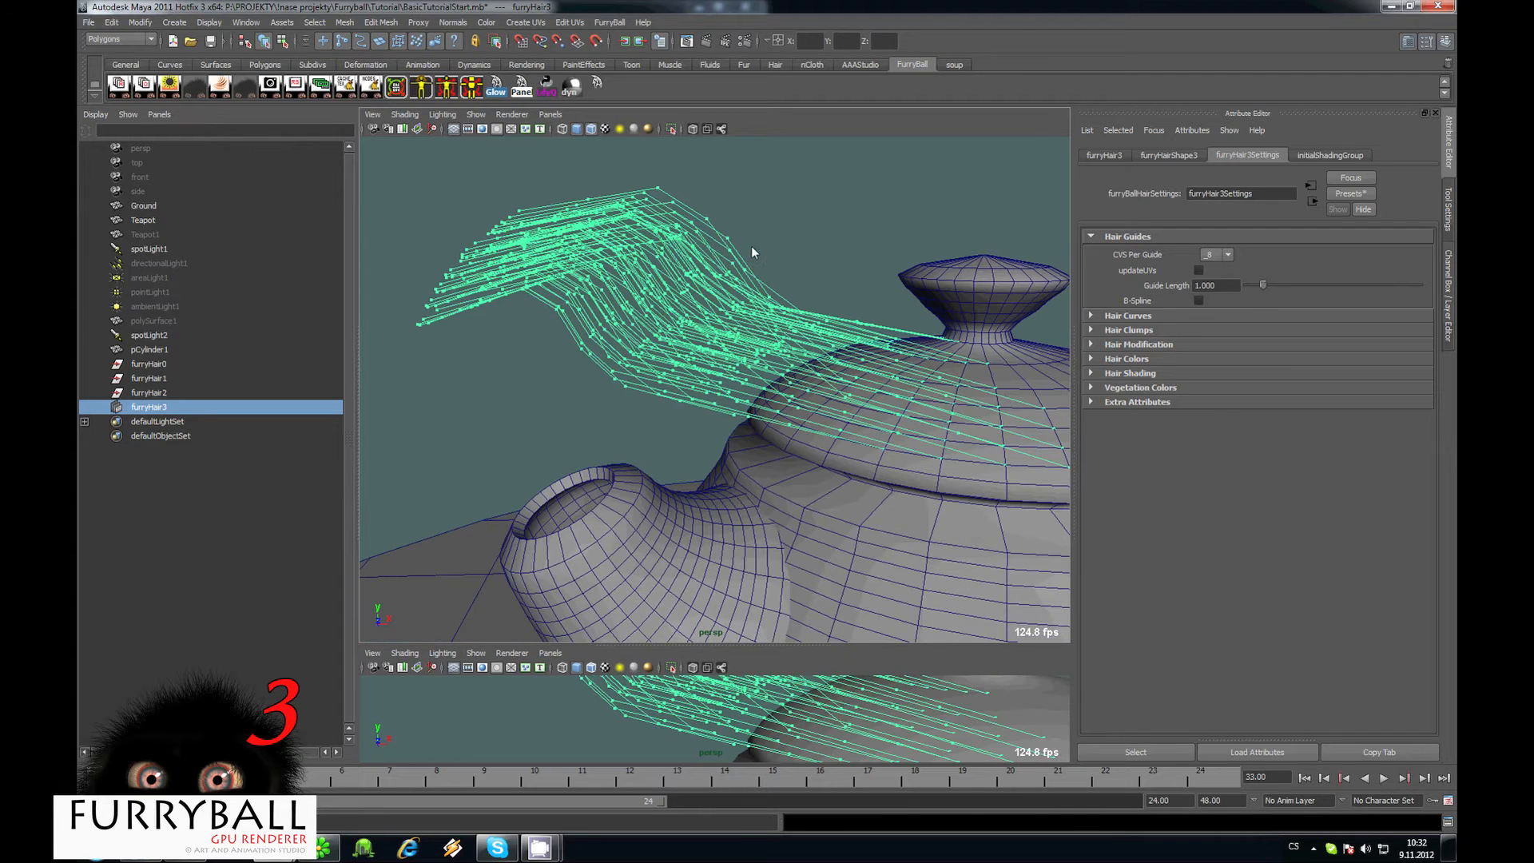
Switch the perspective view to the FurryBall Default renderer and inspect the bent hair around the lid.
click(510, 115)
mouse_move(569, 181)
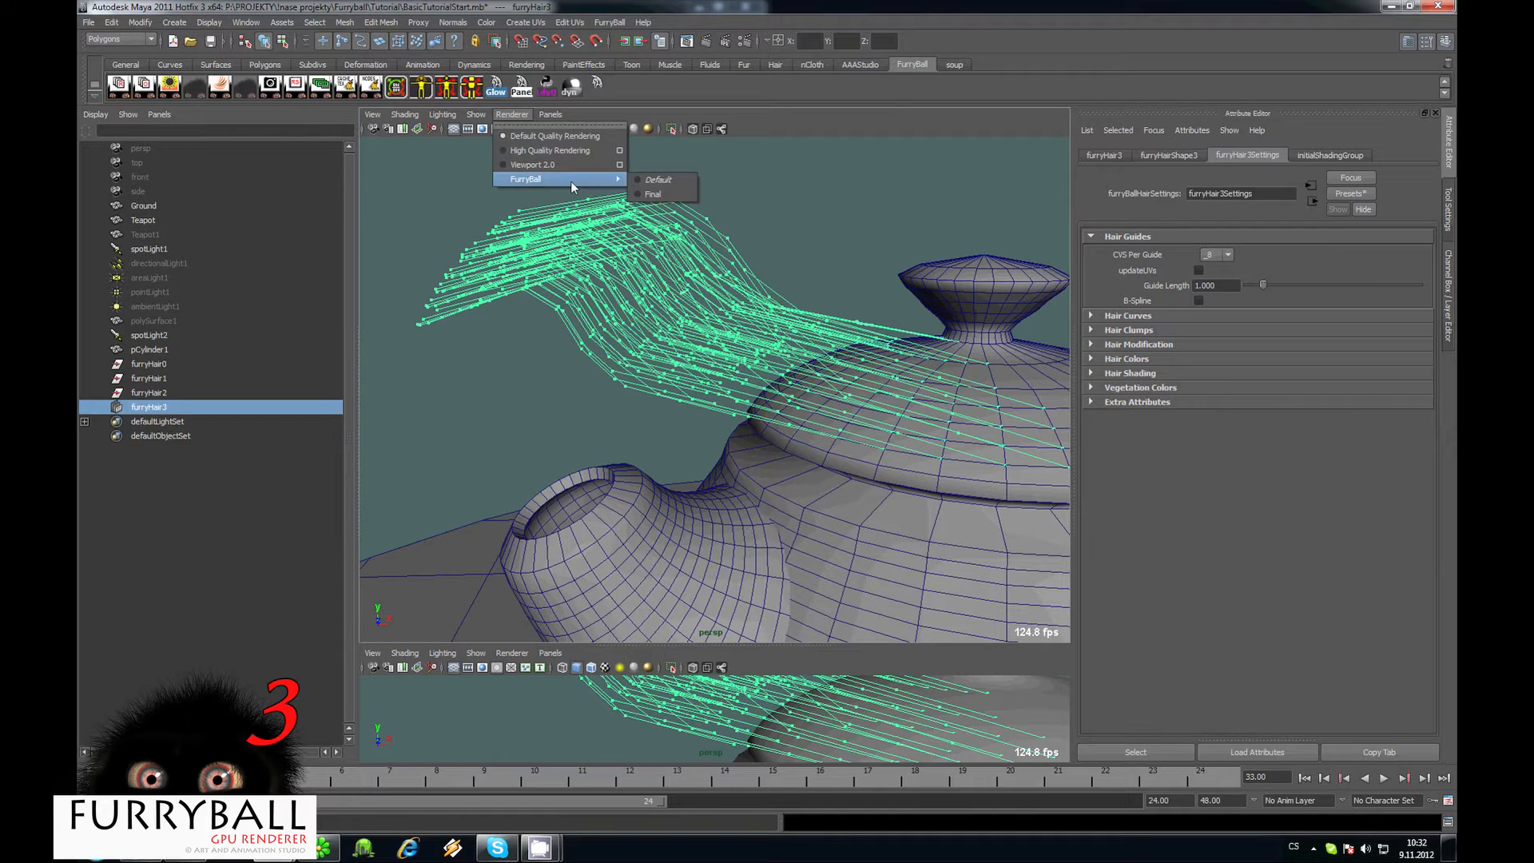
click(675, 184)
alt+drag(752, 314, 796, 373)
scroll(655, 294, down, 5)
scroll(796, 373, up, 4)
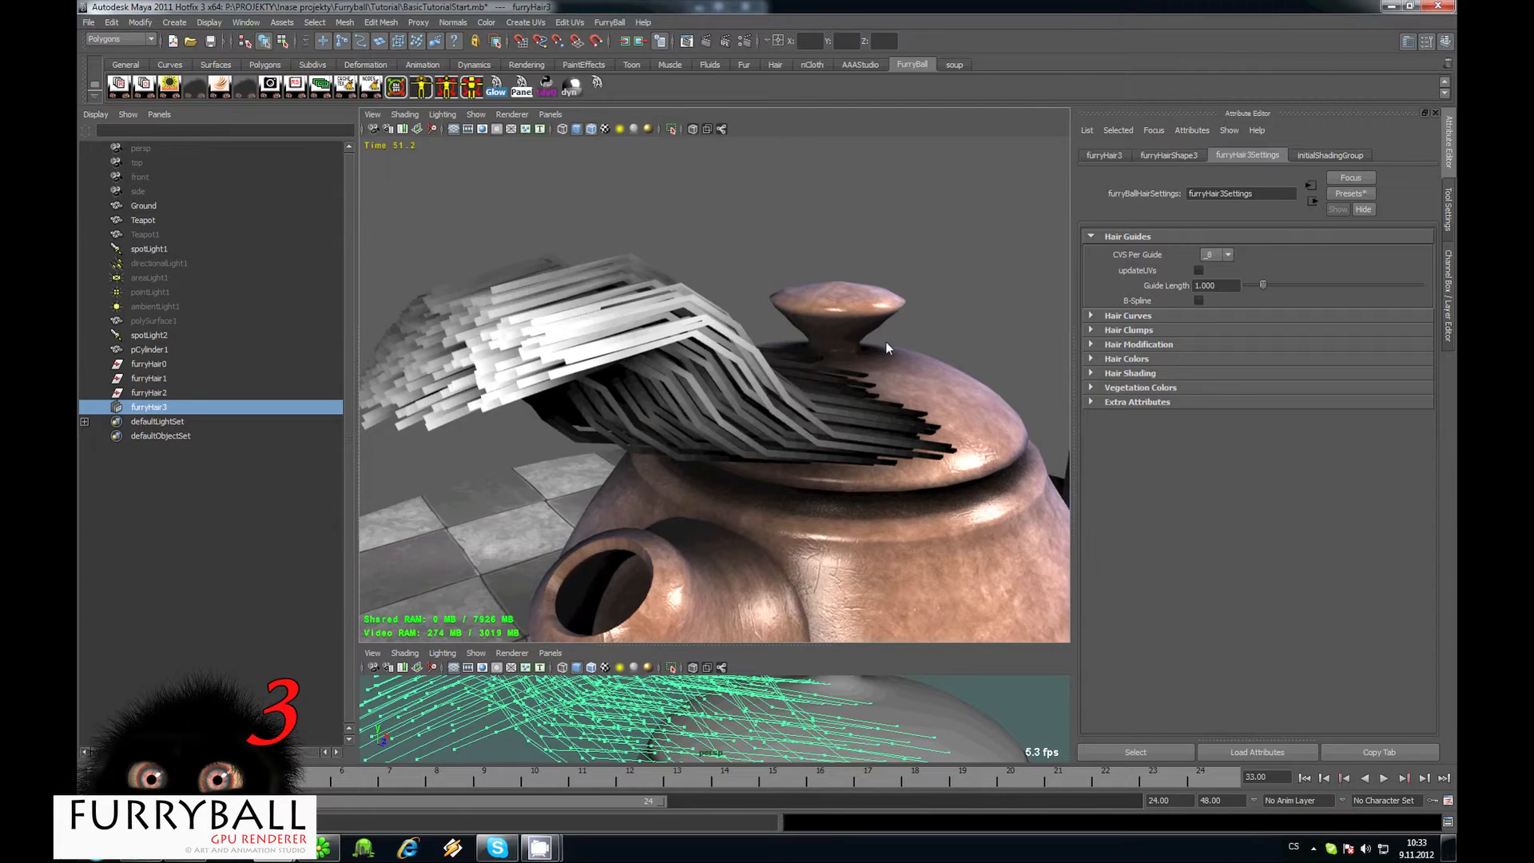
alt+drag(885, 342, 838, 363)
scroll(837, 363, up, 3)
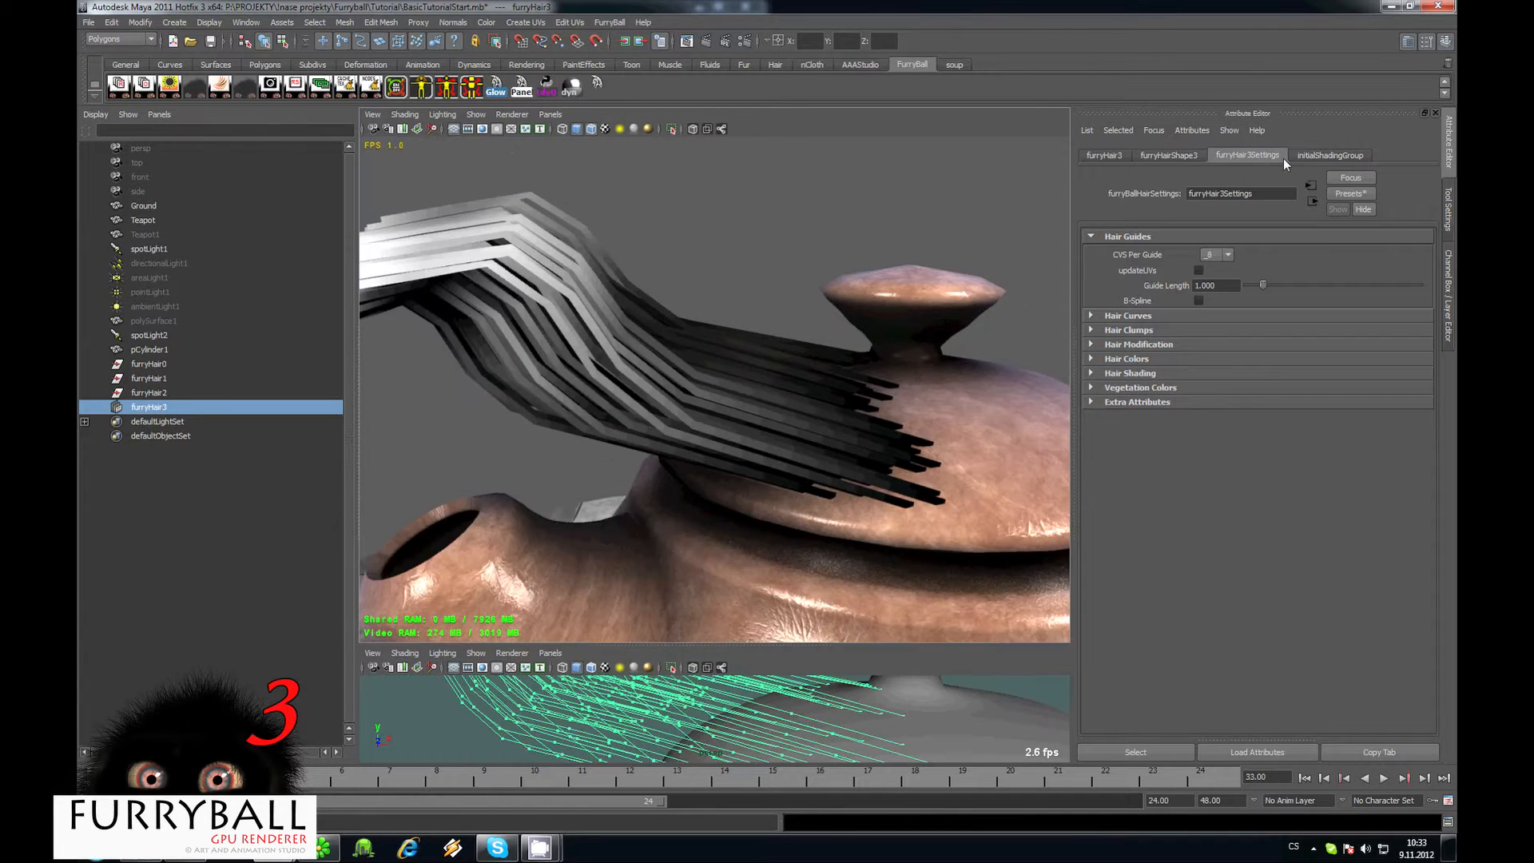
Hide the bent hair on the teapot lid and return the perspective view to Default Quality Rendering.
alt+middle_drag(902, 417, 901, 395)
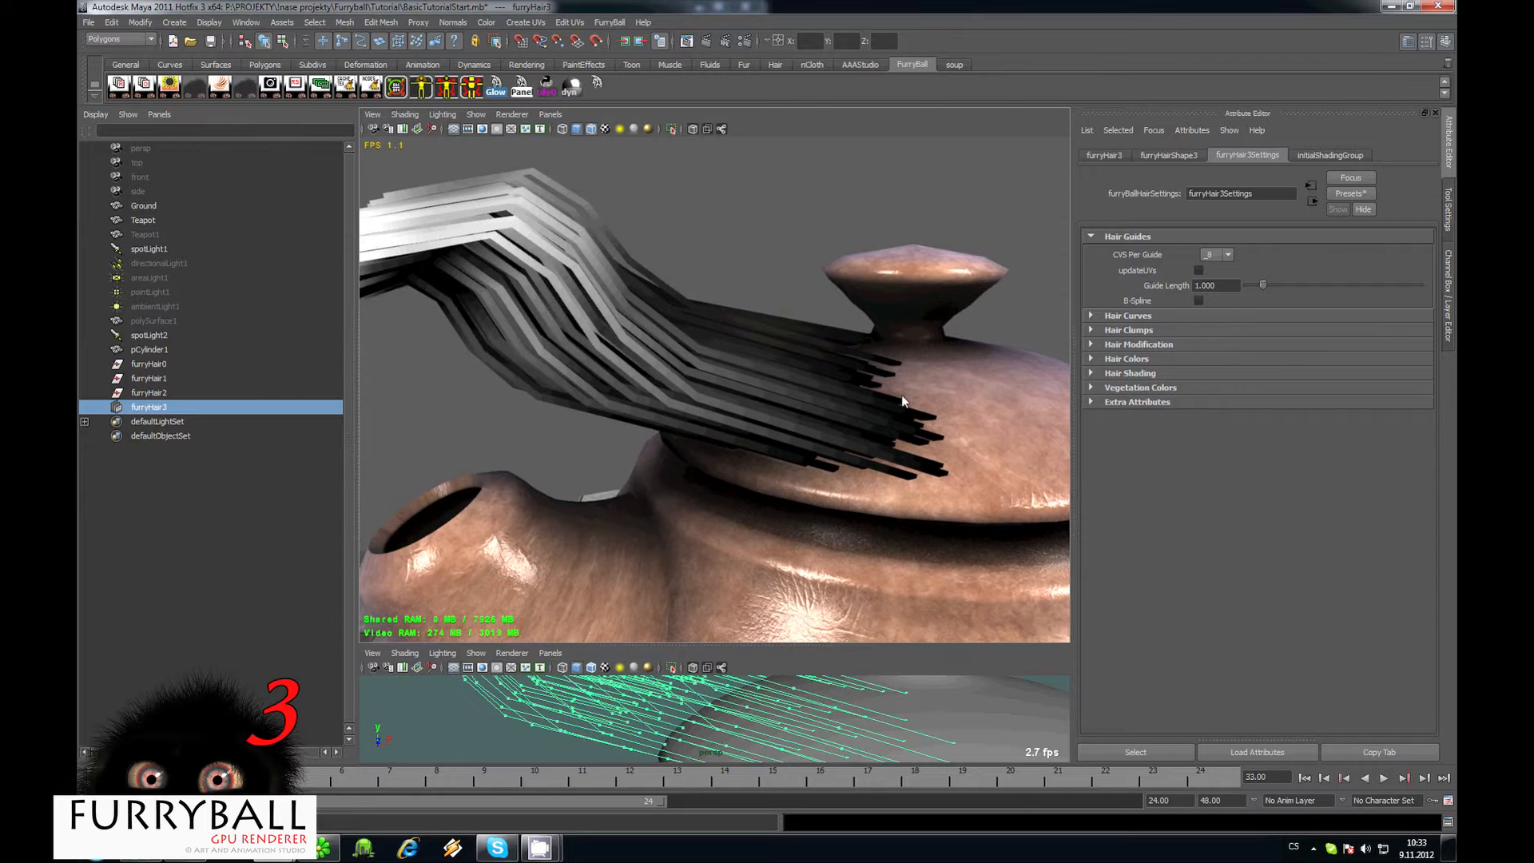
scroll(623, 364, down, 3)
click(623, 359)
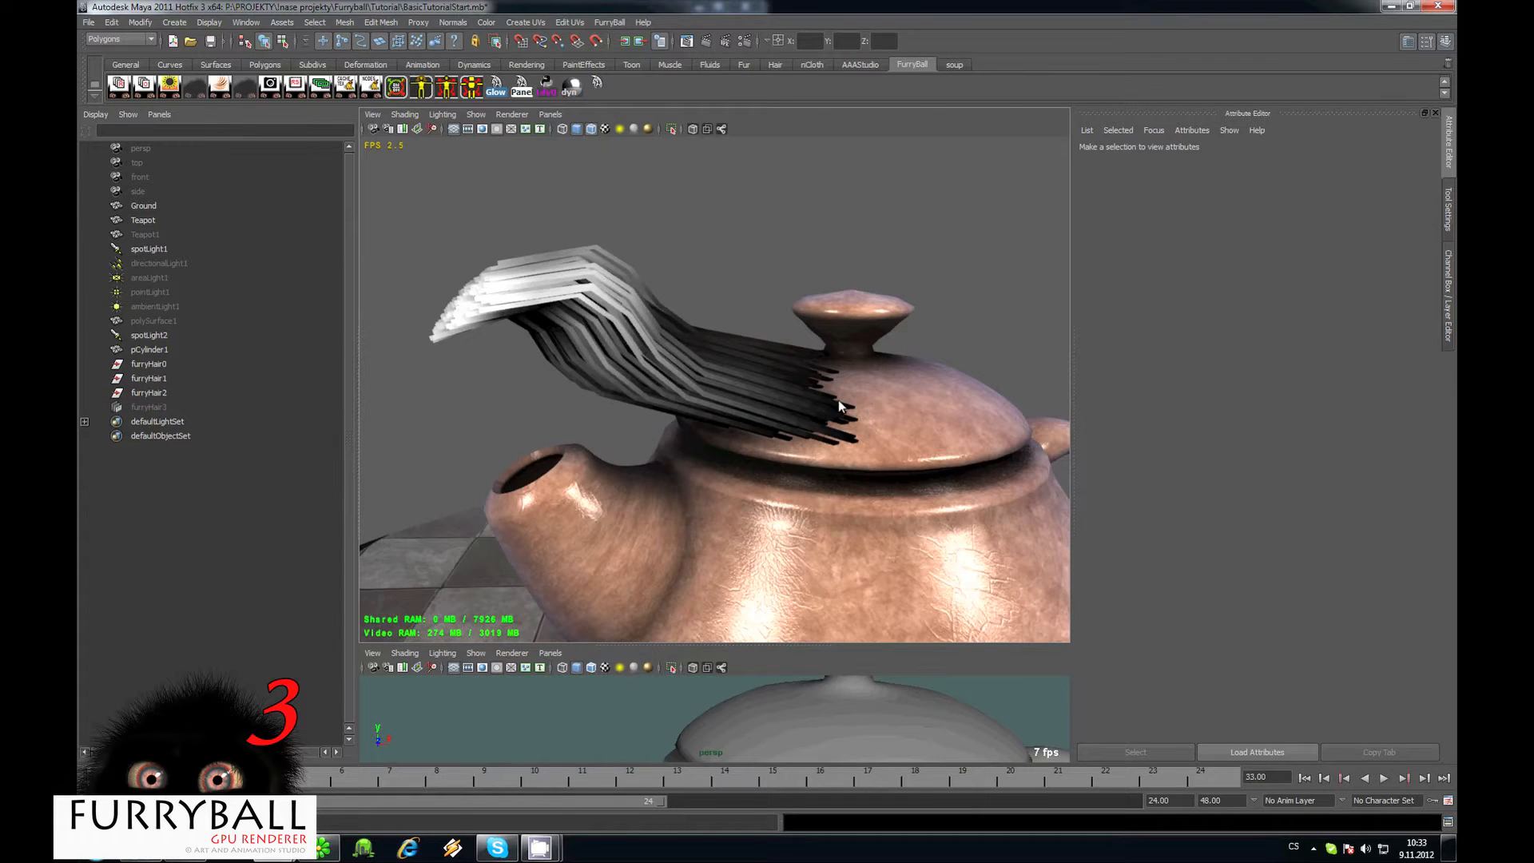
alt+middle_drag(838, 399, 817, 359)
click(511, 114)
click(544, 134)
Select the whole teapot and create FurryBall hair on it.
click(788, 376)
alt+middle_drag(804, 431, 742, 377)
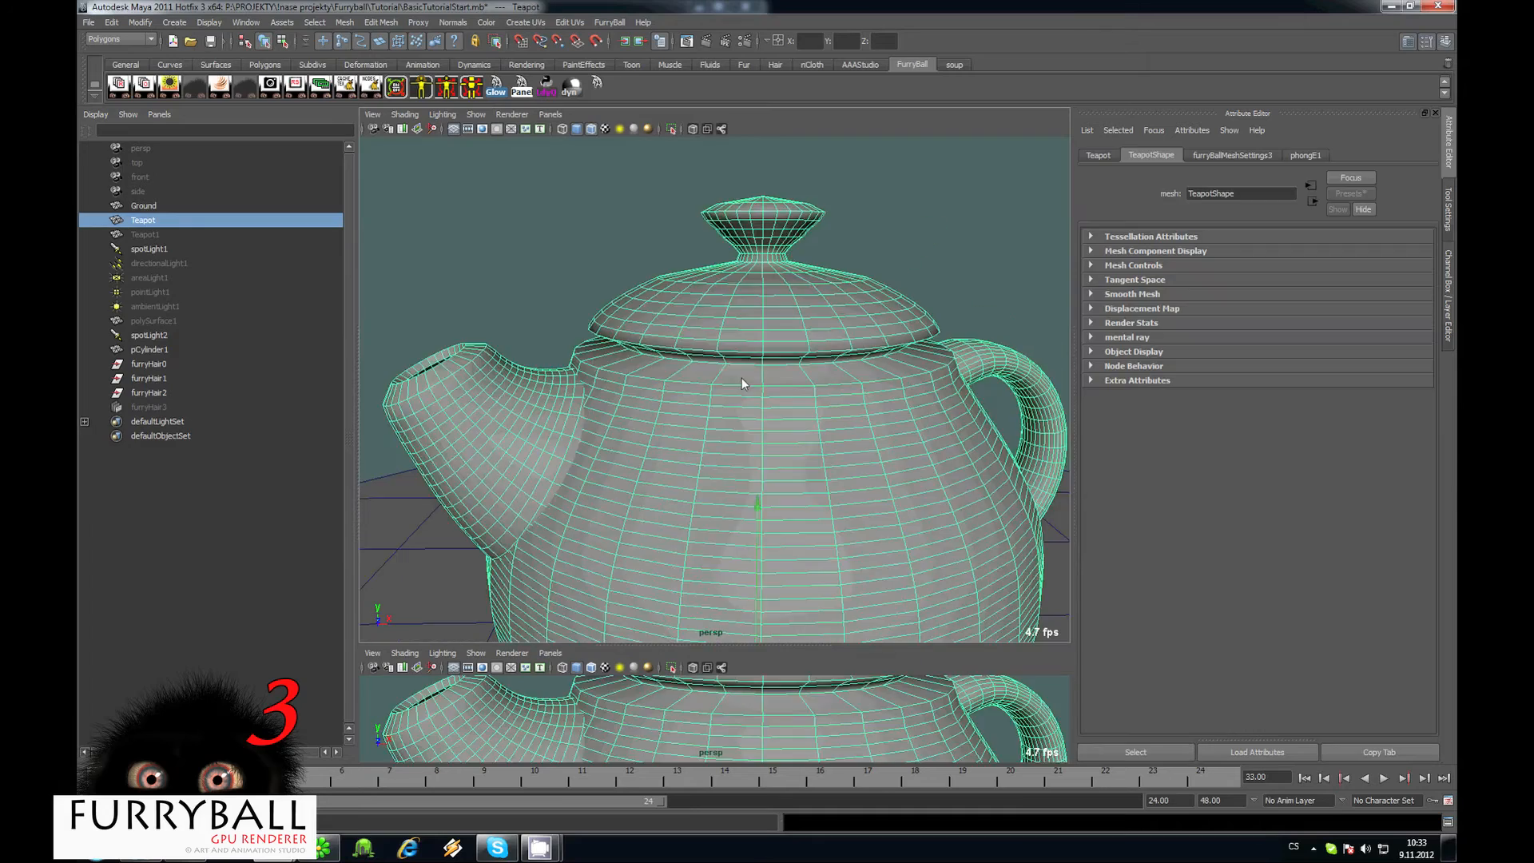
scroll(741, 377, down, 3)
mouse_move(741, 377)
alt+mouse_down()
mouse_move(763, 443)
mouse_move(721, 395)
alt+mouse_up()
scroll(721, 394, up, 2)
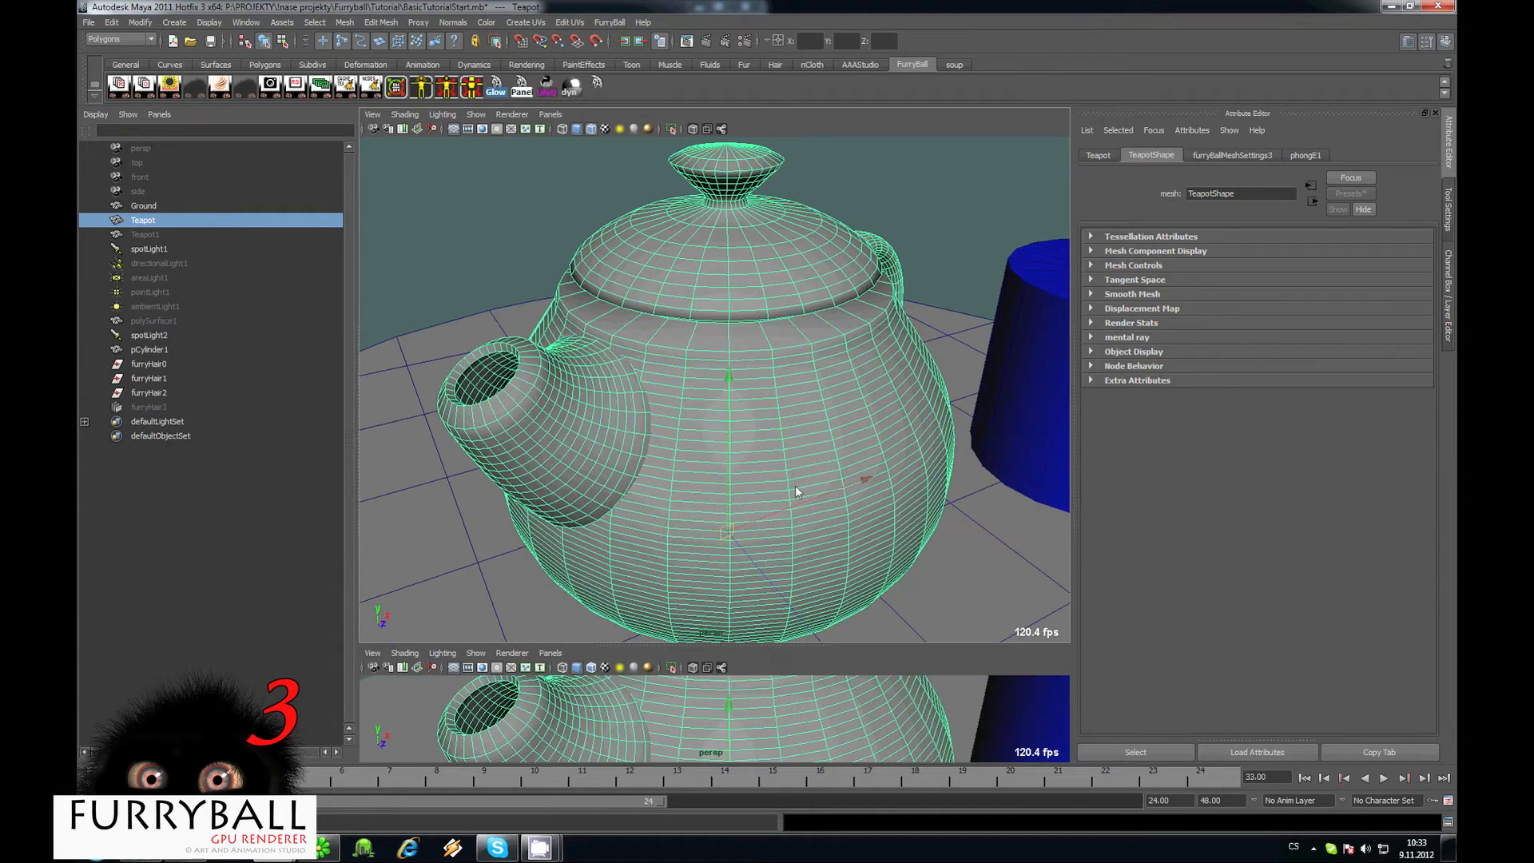
scroll(794, 486, down, 3)
alt+drag(795, 486, 809, 429)
scroll(808, 429, up, 2)
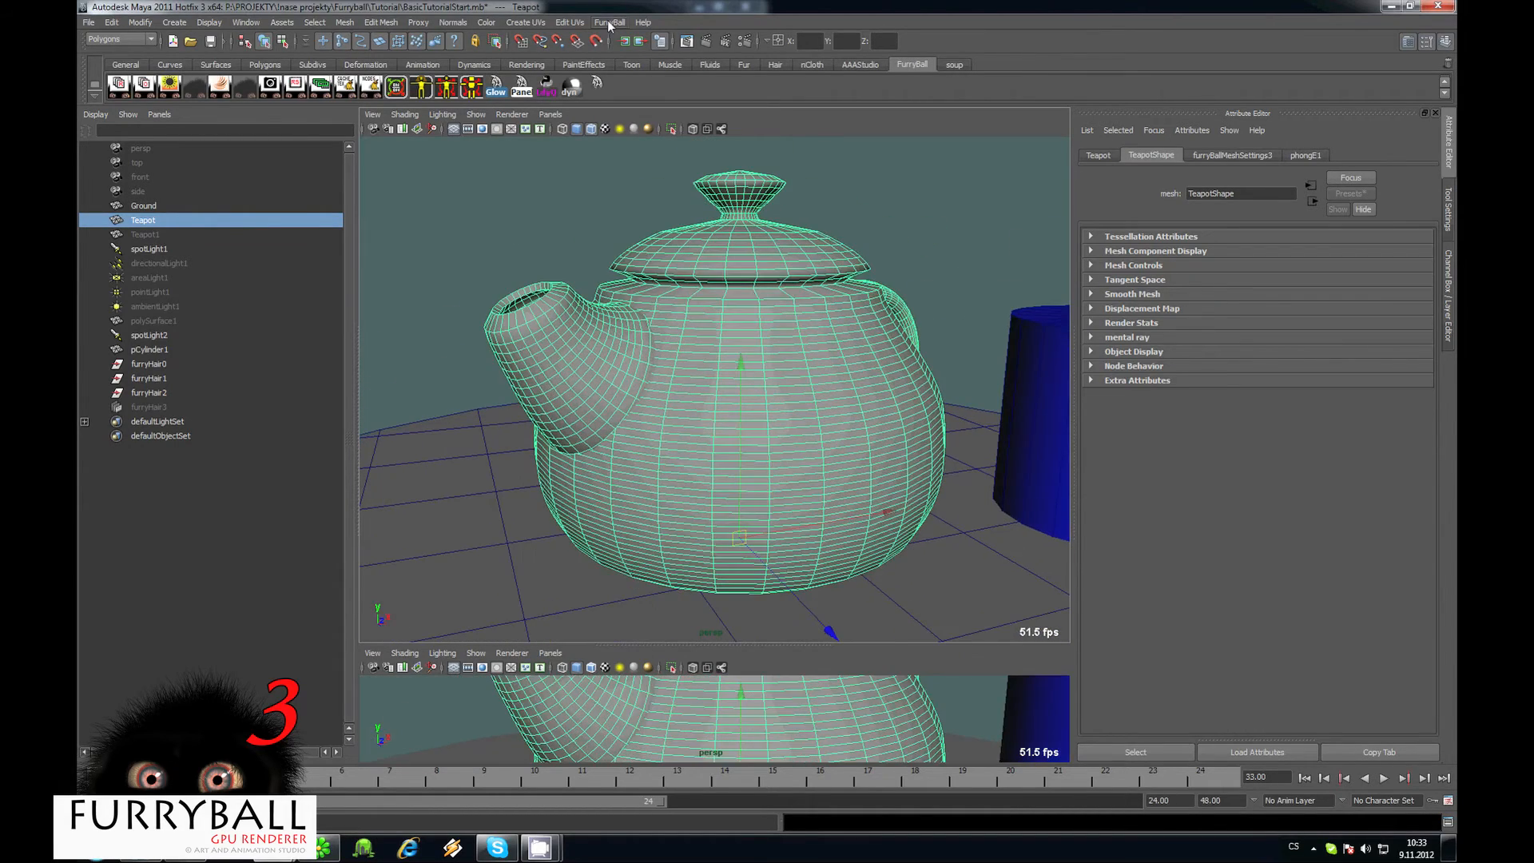
click(607, 22)
mouse_move(684, 193)
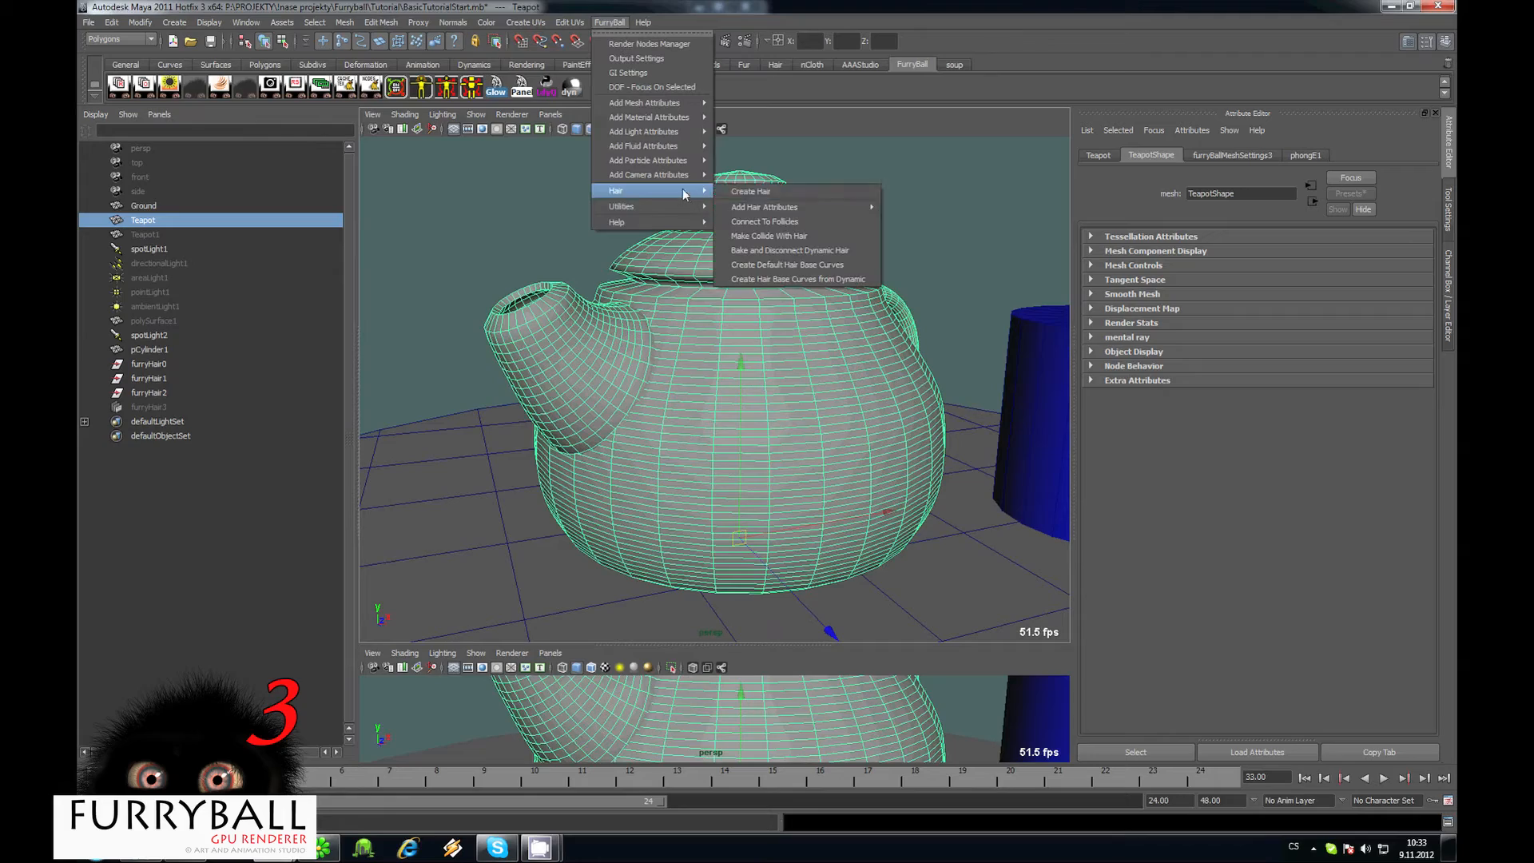
click(759, 191)
Switch the perspective view to the FurryBall renderer and inspect the hair covering the whole teapot.
scroll(775, 332, down, 3)
alt+drag(775, 332, 775, 360)
scroll(774, 360, up, 1)
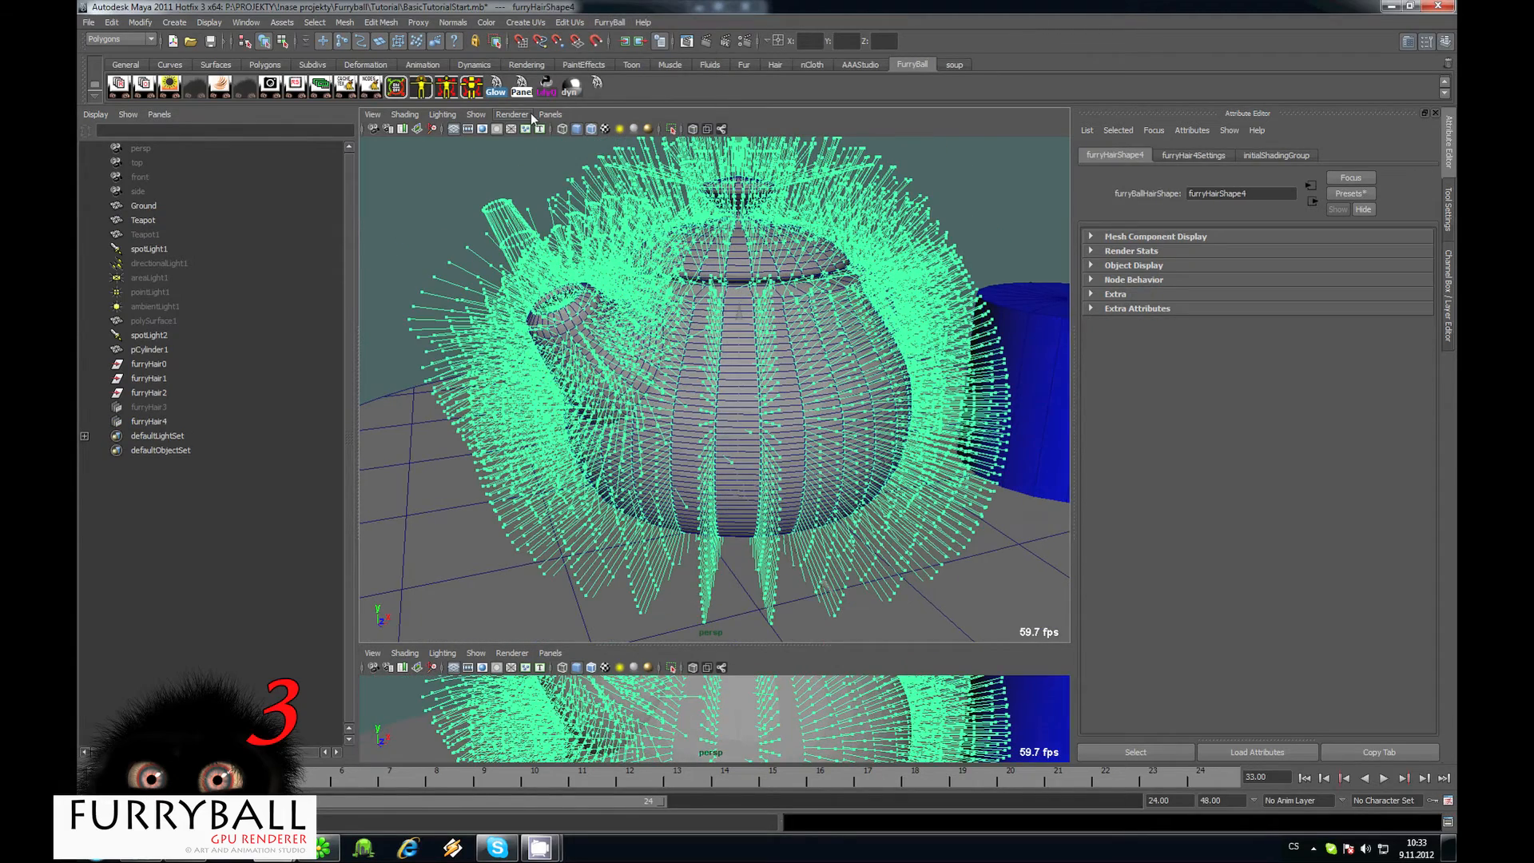
click(525, 113)
mouse_move(588, 181)
click(672, 182)
scroll(844, 349, up, 4)
scroll(692, 290, down, 4)
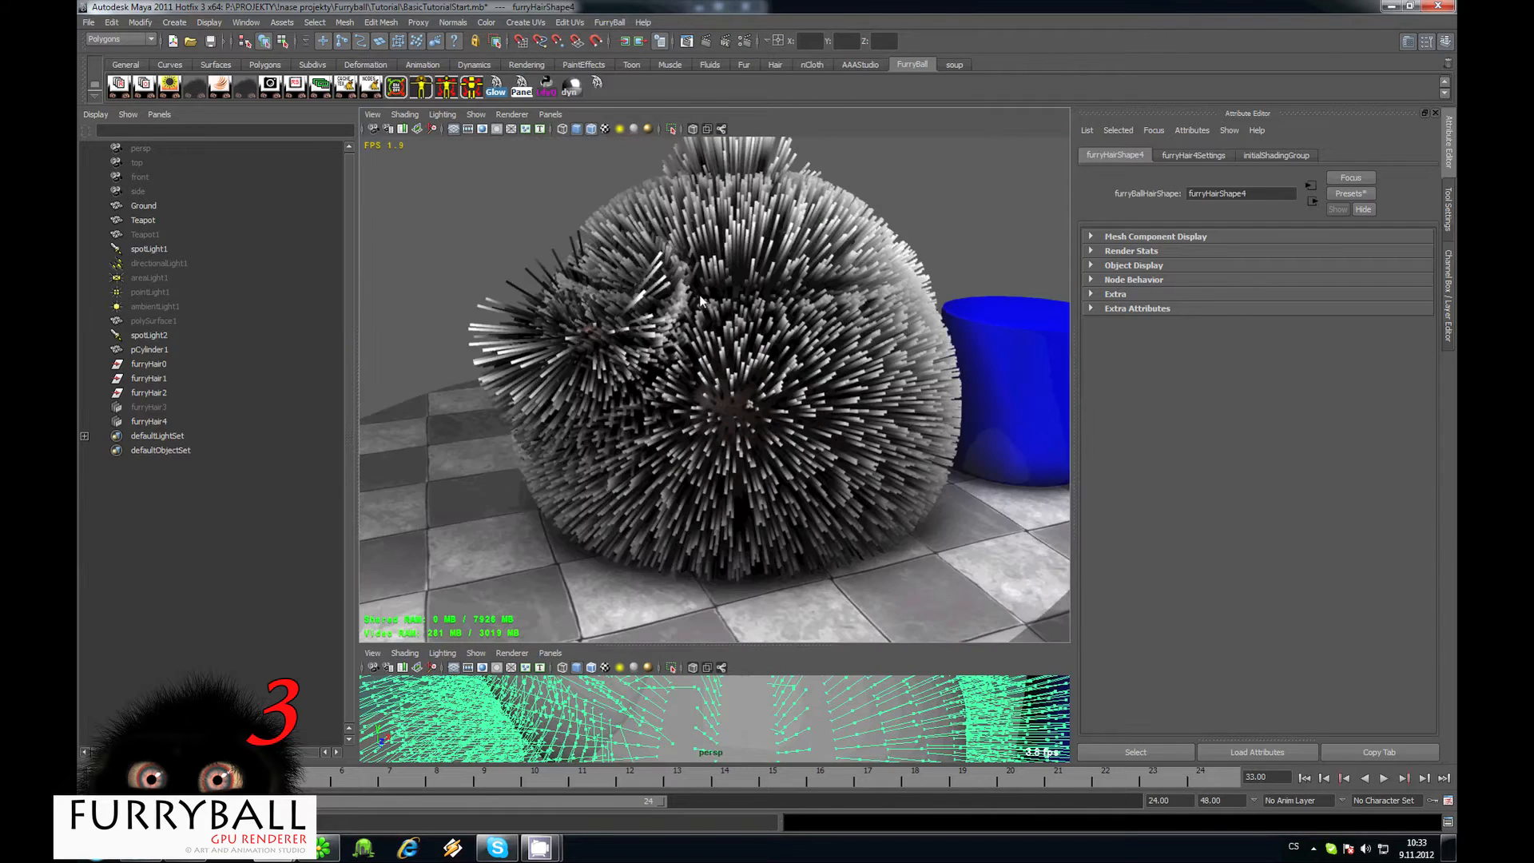
scroll(696, 371, up, 1)
alt+middle_drag(834, 244, 808, 310)
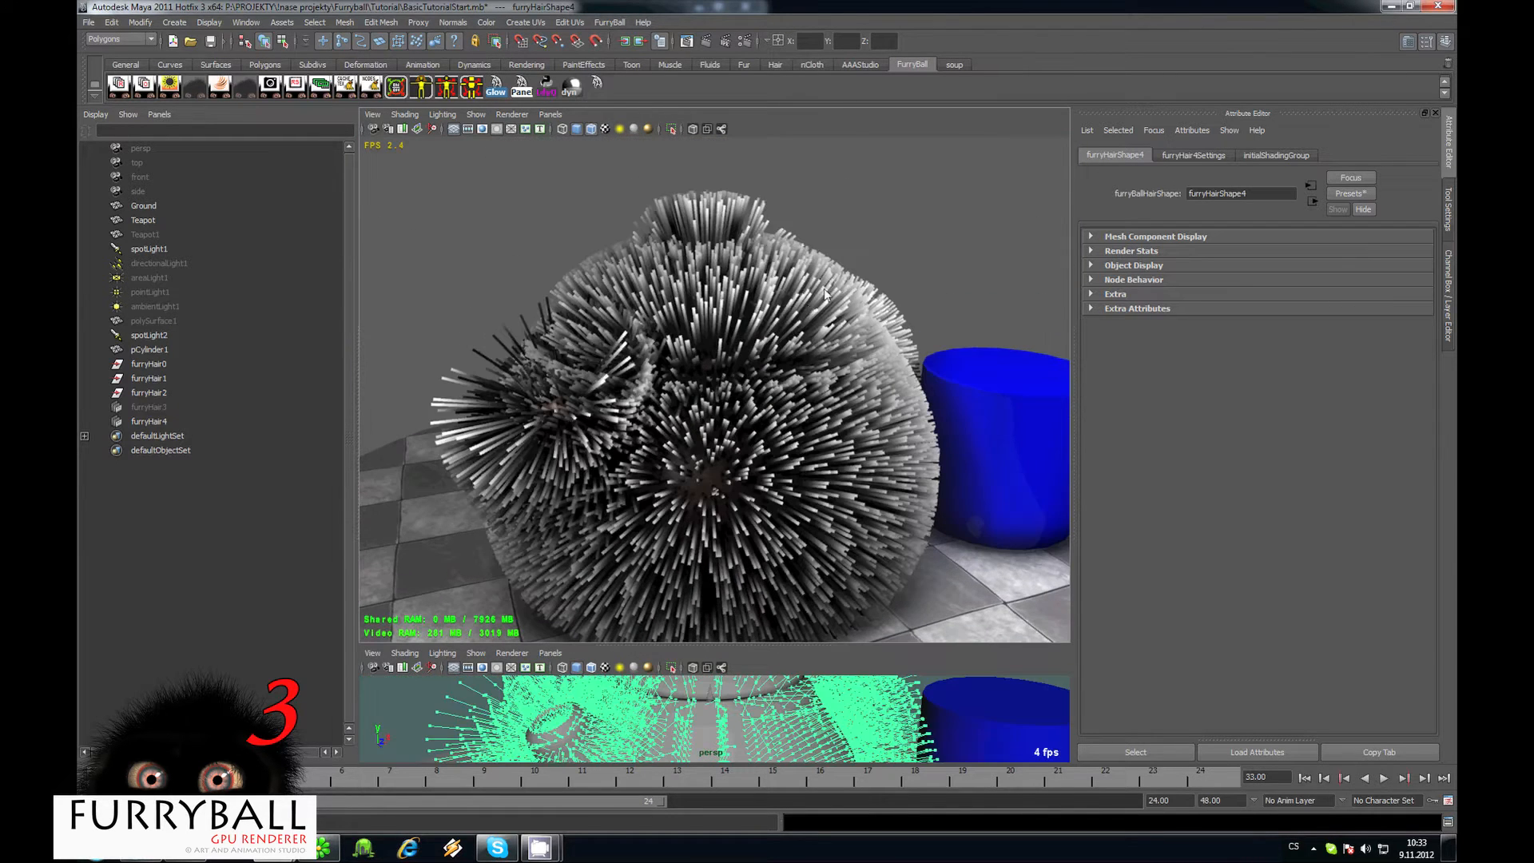
Set the teapot hair's Bend Angle to 90, Bend Randomness to 0.192, Inclination to -25.5, Waviness to 0.625 and Kink to 0.792.
click(838, 280)
click(1255, 155)
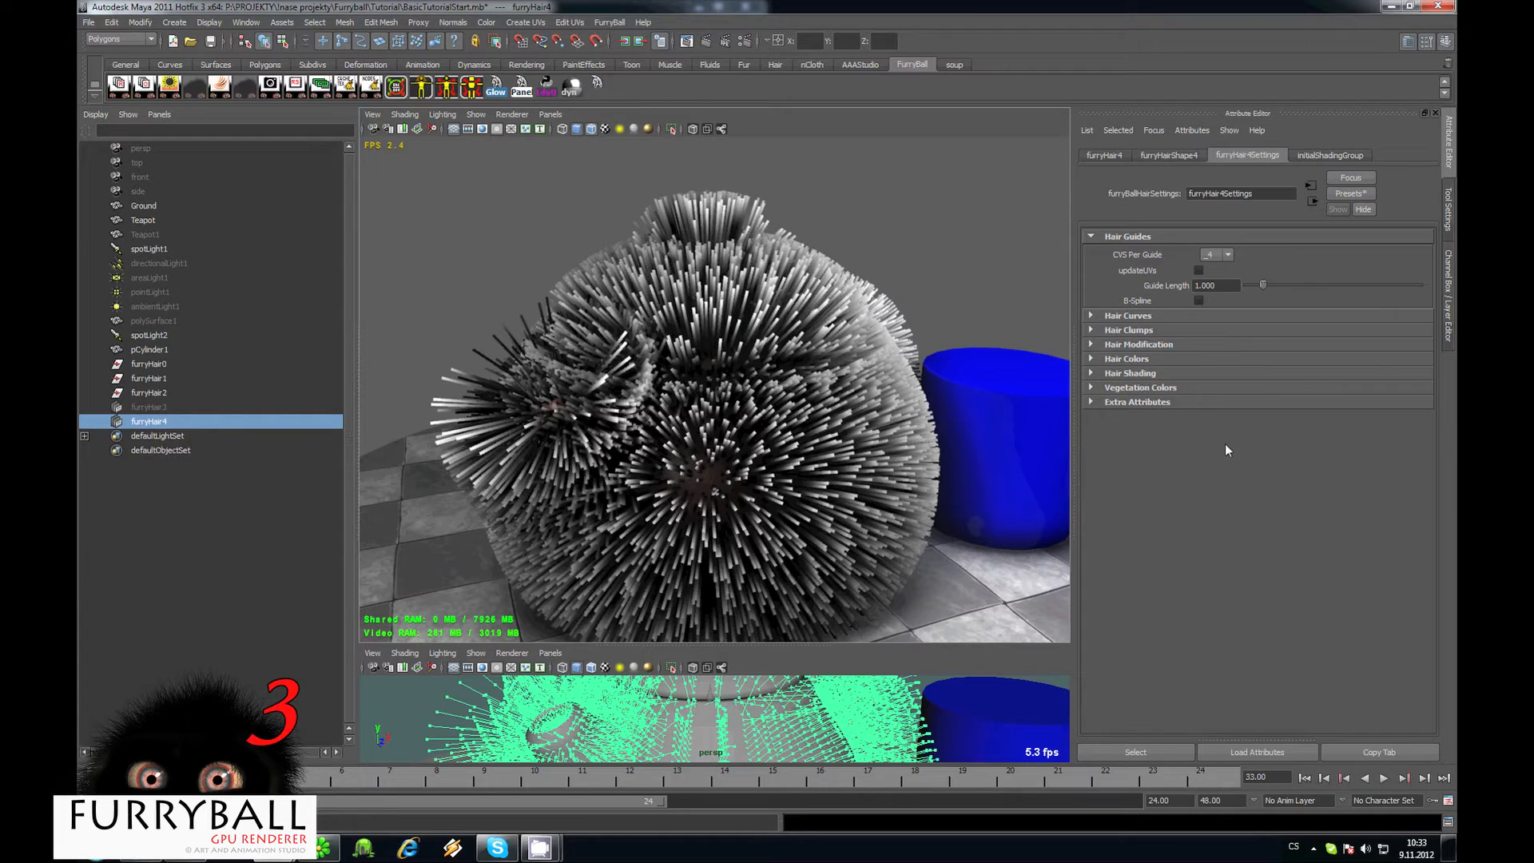
click(1148, 345)
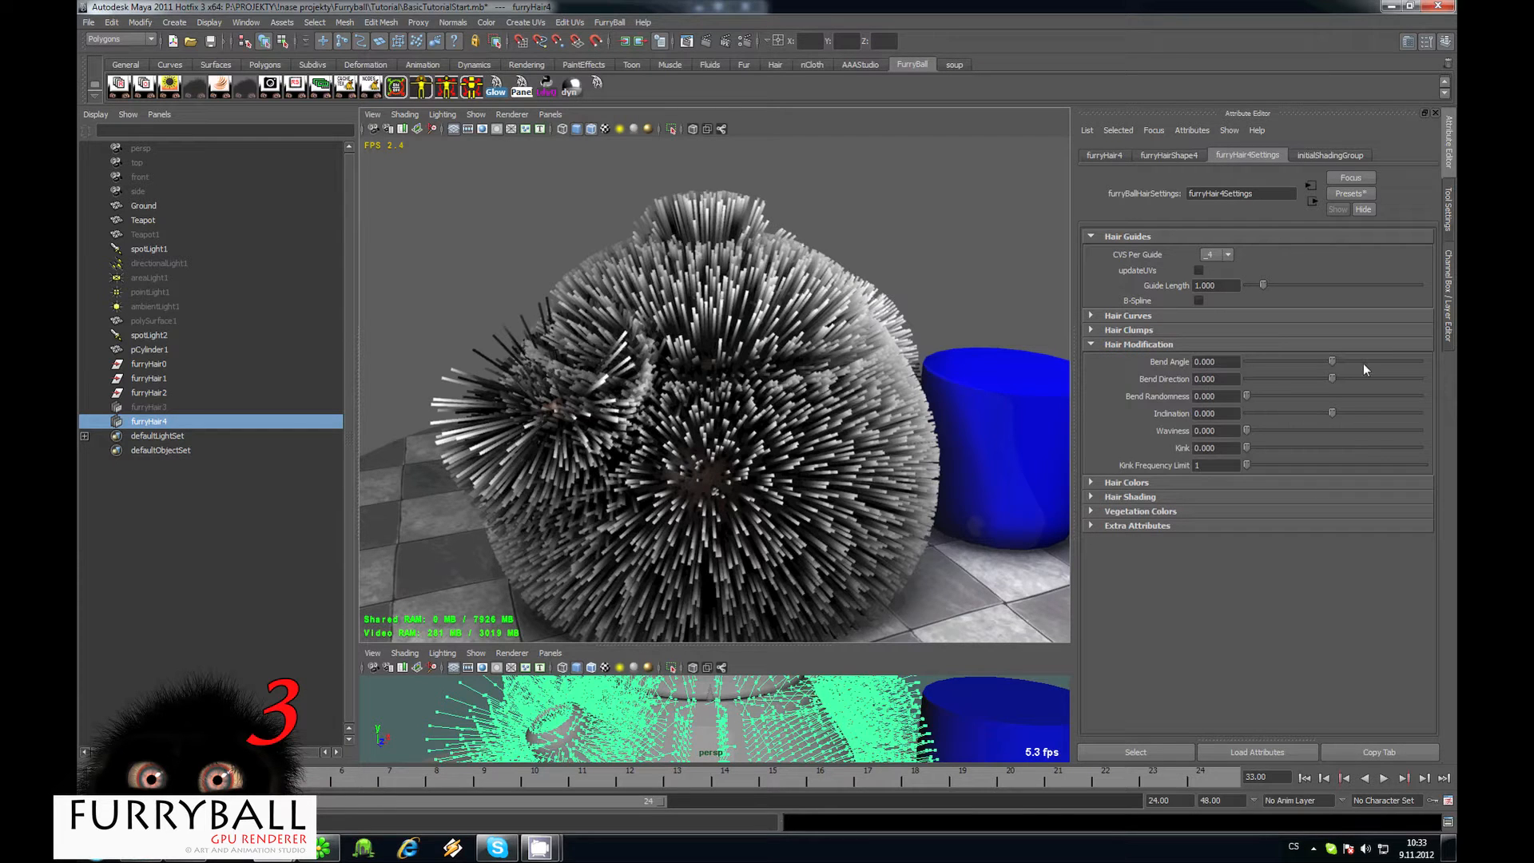
drag(1350, 361, 1426, 361)
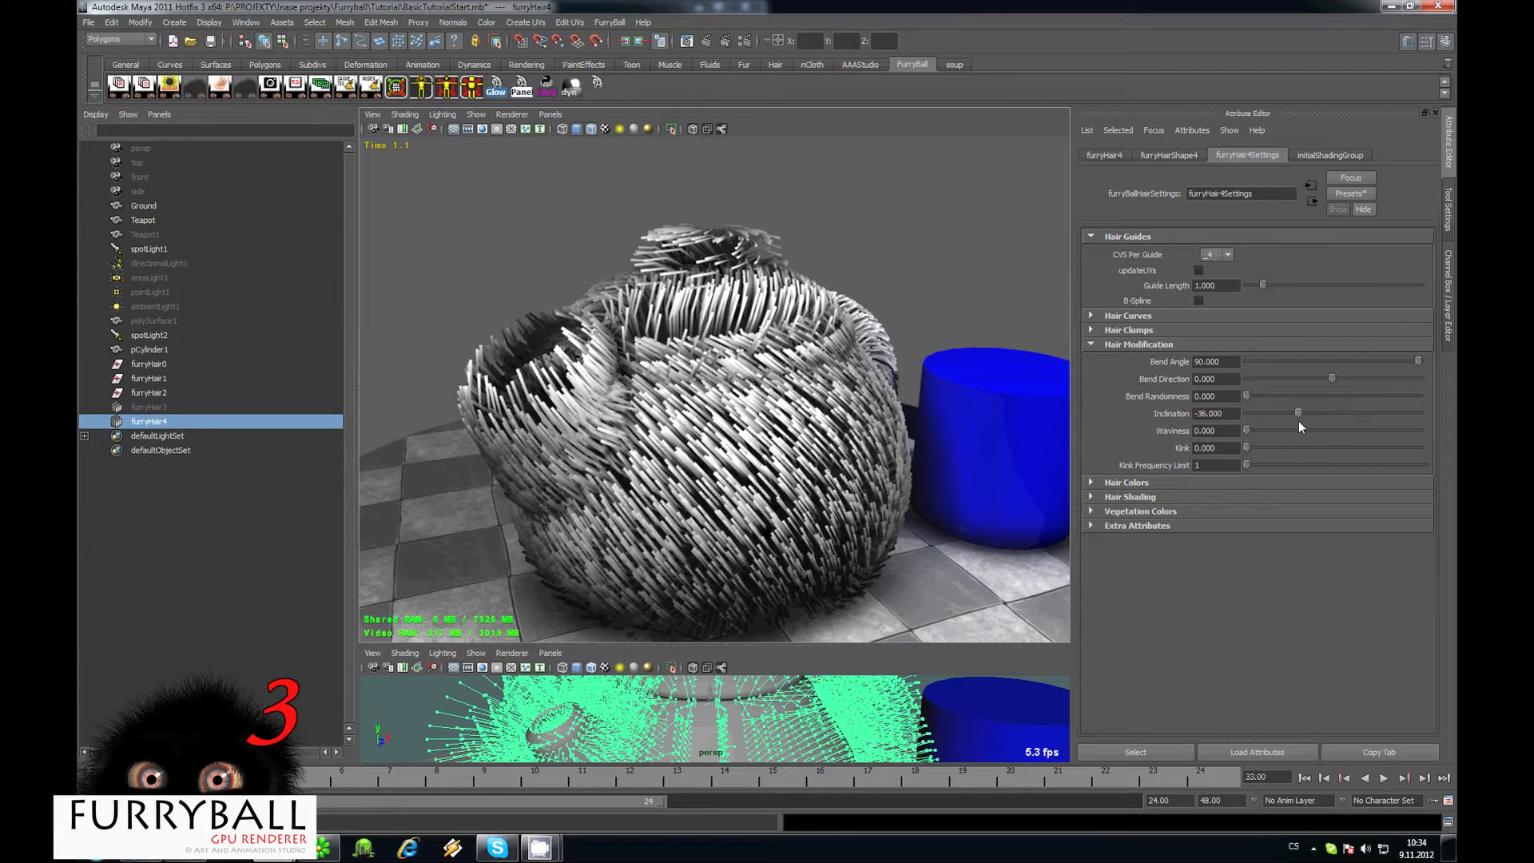
mouse_move(1298, 419)
mouse_down()
mouse_move(1373, 414)
mouse_move(1284, 432)
mouse_move(1379, 429)
mouse_move(1298, 439)
mouse_move(1292, 395)
mouse_move(1361, 396)
mouse_move(1281, 395)
mouse_up()
drag(1247, 448, 1377, 453)
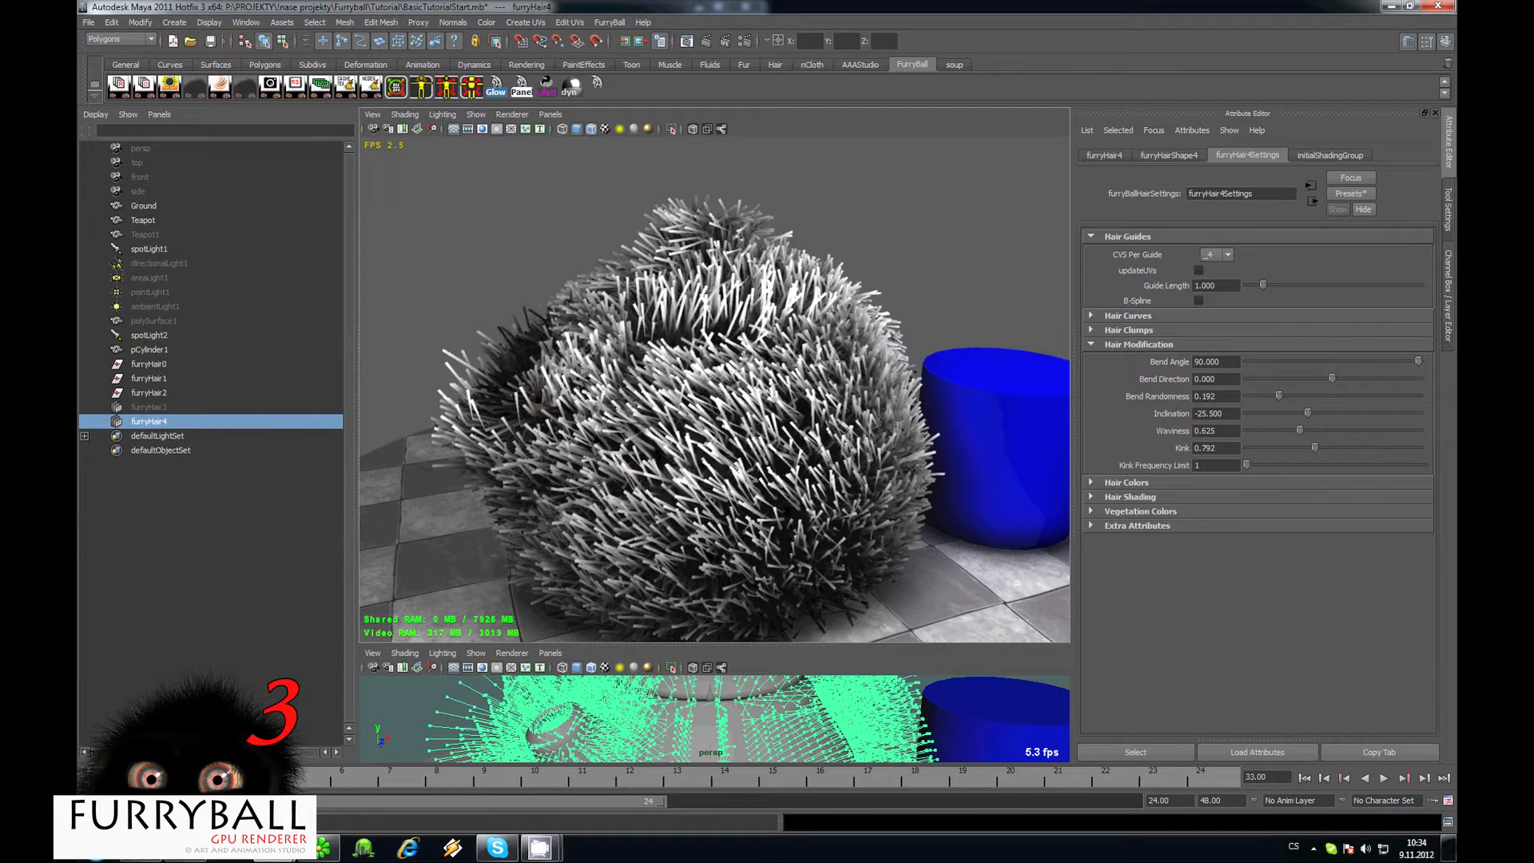
Delete the hair covering the teapot, furryHair4, and the hidden lid hair, furryHair3.
alt+right_drag(548, 398, 495, 397)
alt+drag(495, 397, 448, 399)
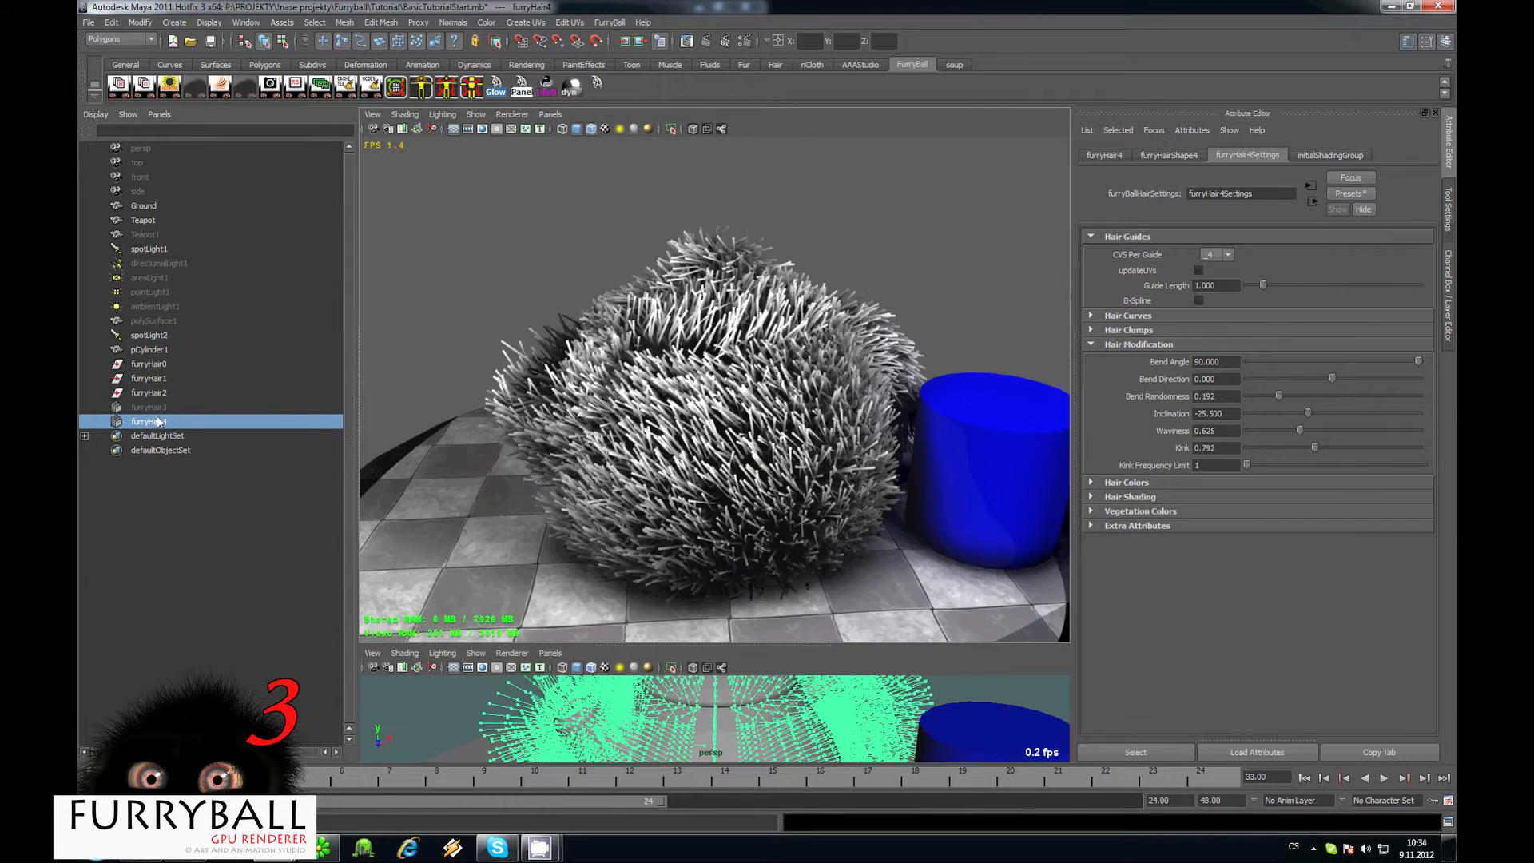
click(157, 421)
key(Delete)
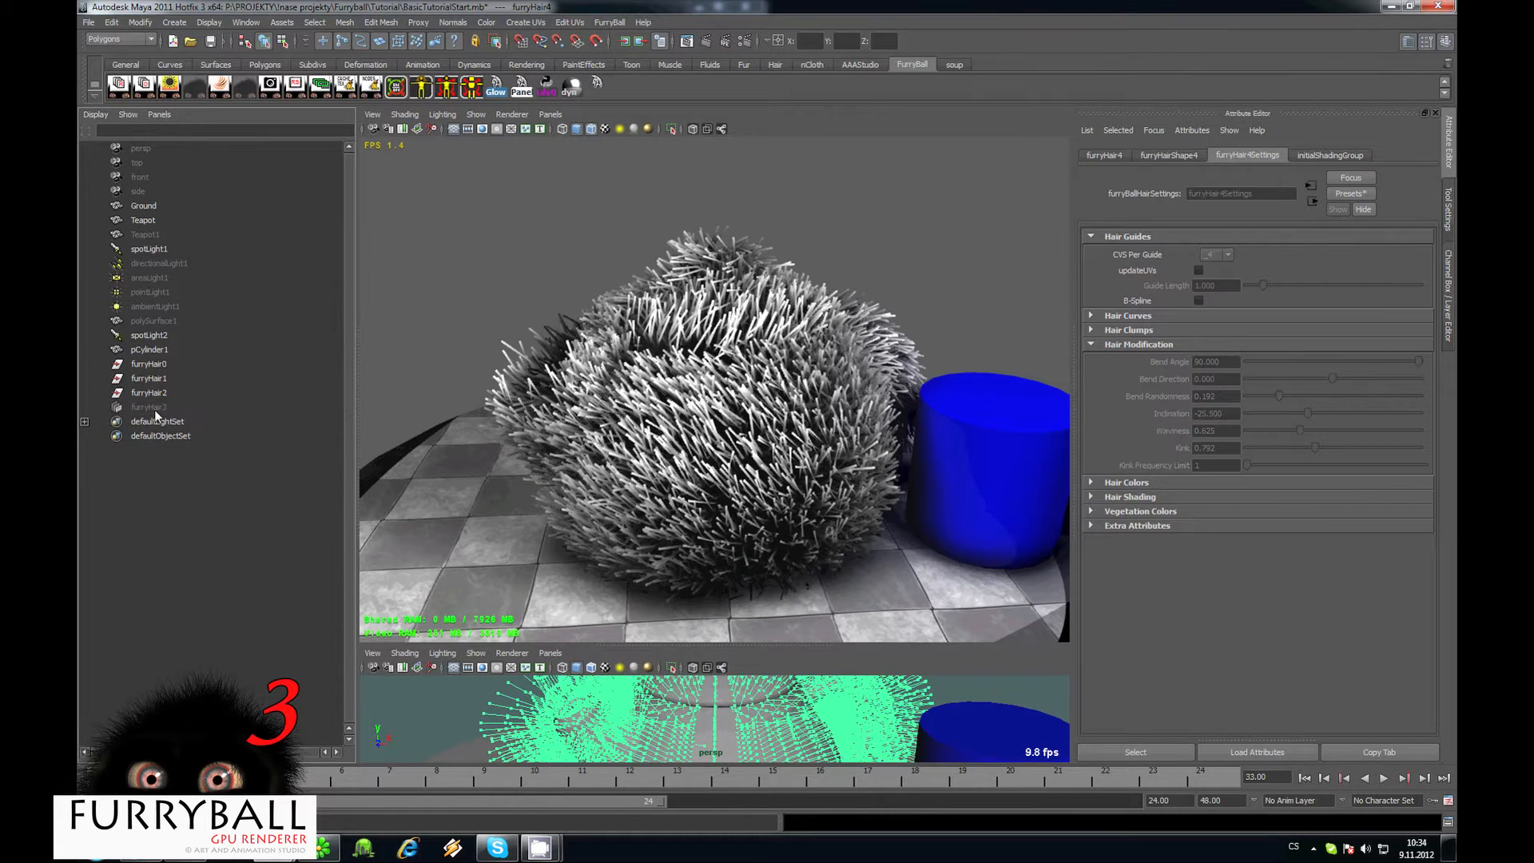
click(149, 409)
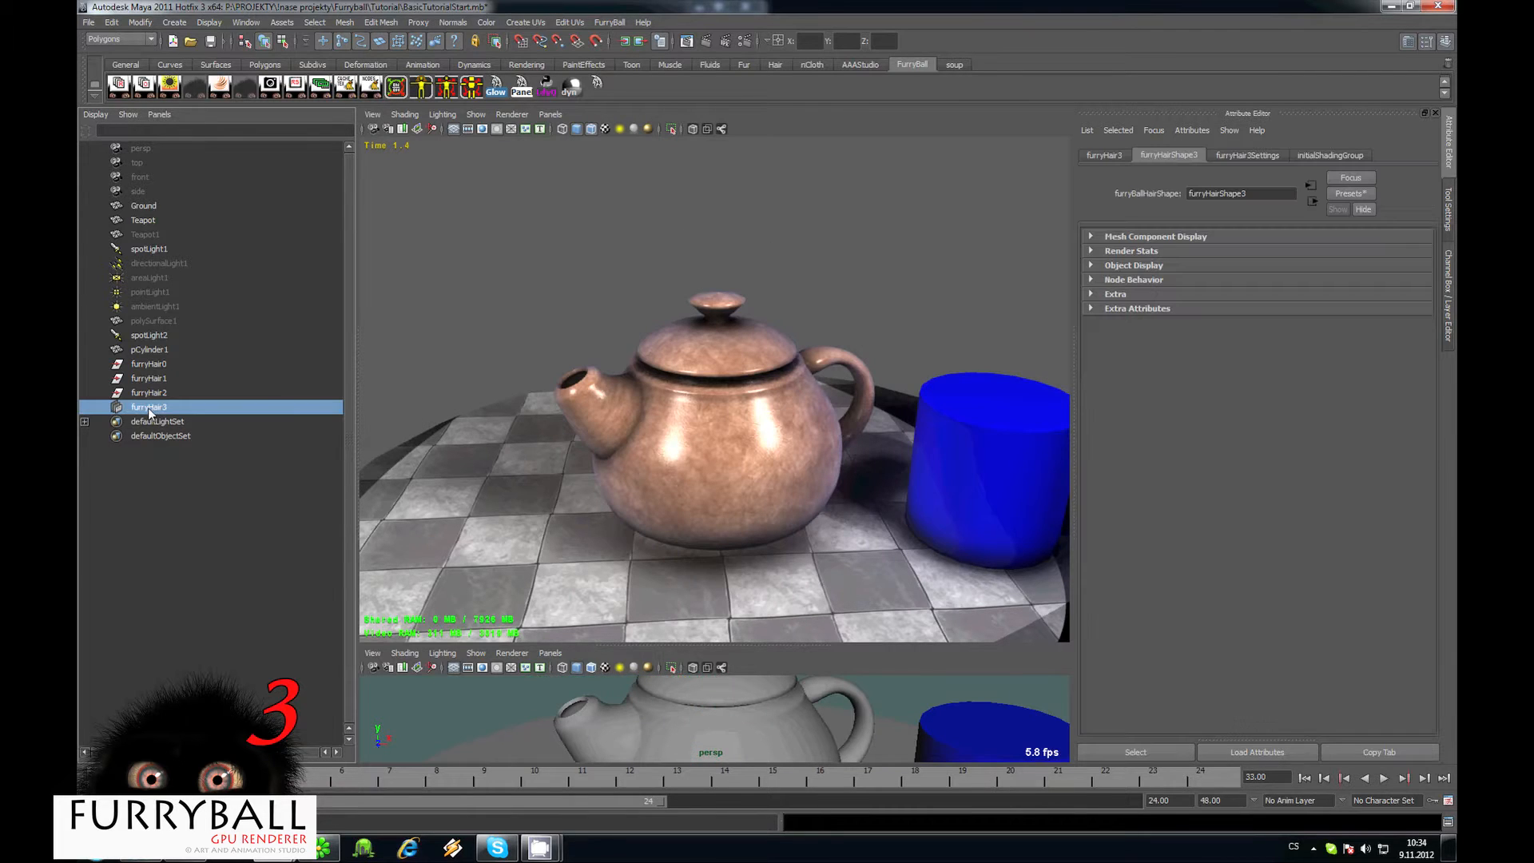
key(Delete)
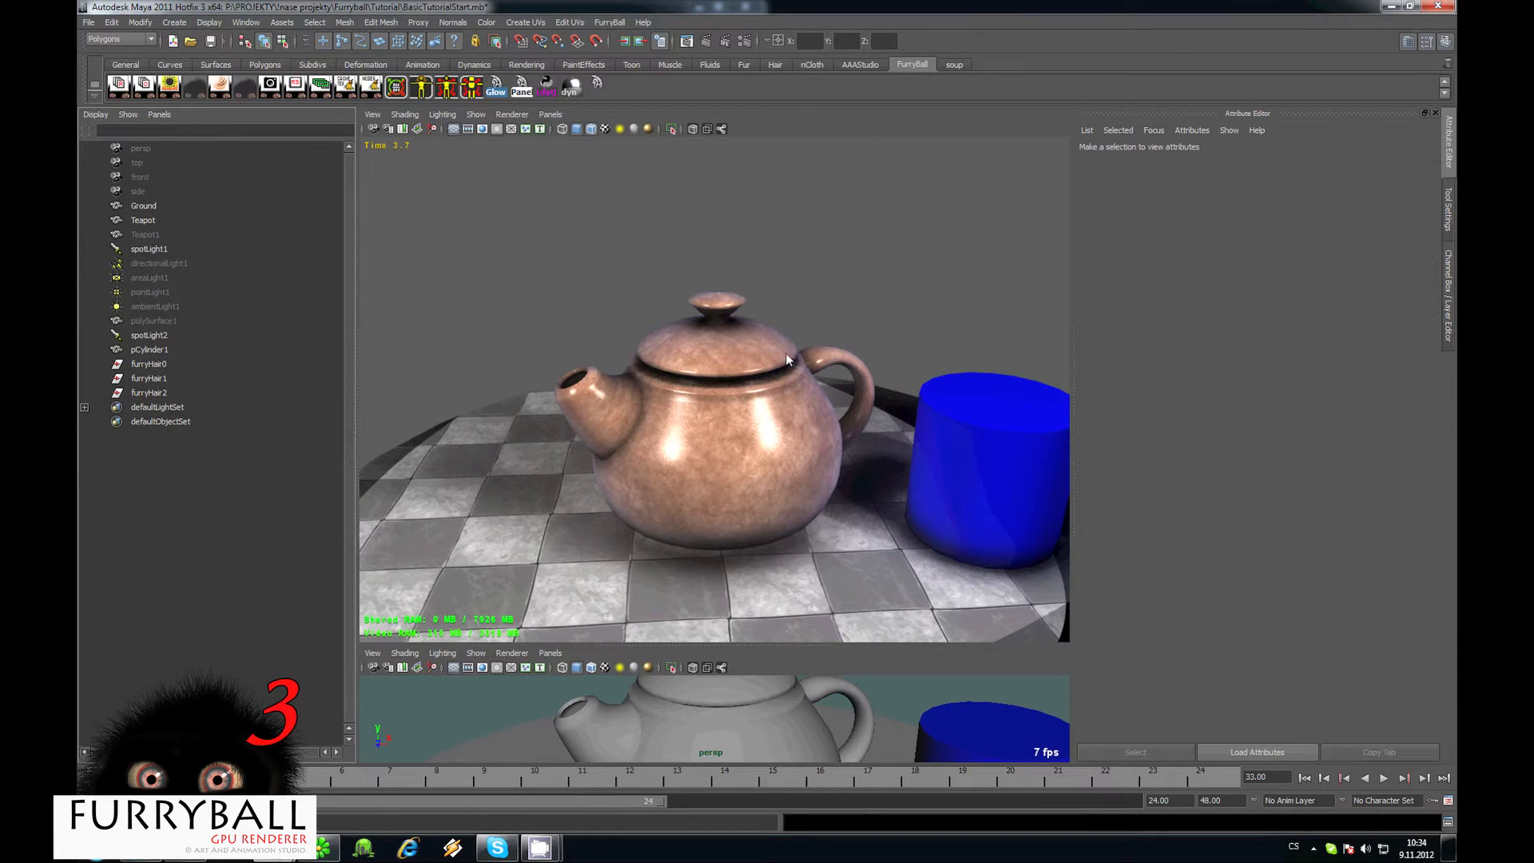
Switch the perspective view to Default Quality Rendering and create a Maya hair system on the teapot.
click(512, 114)
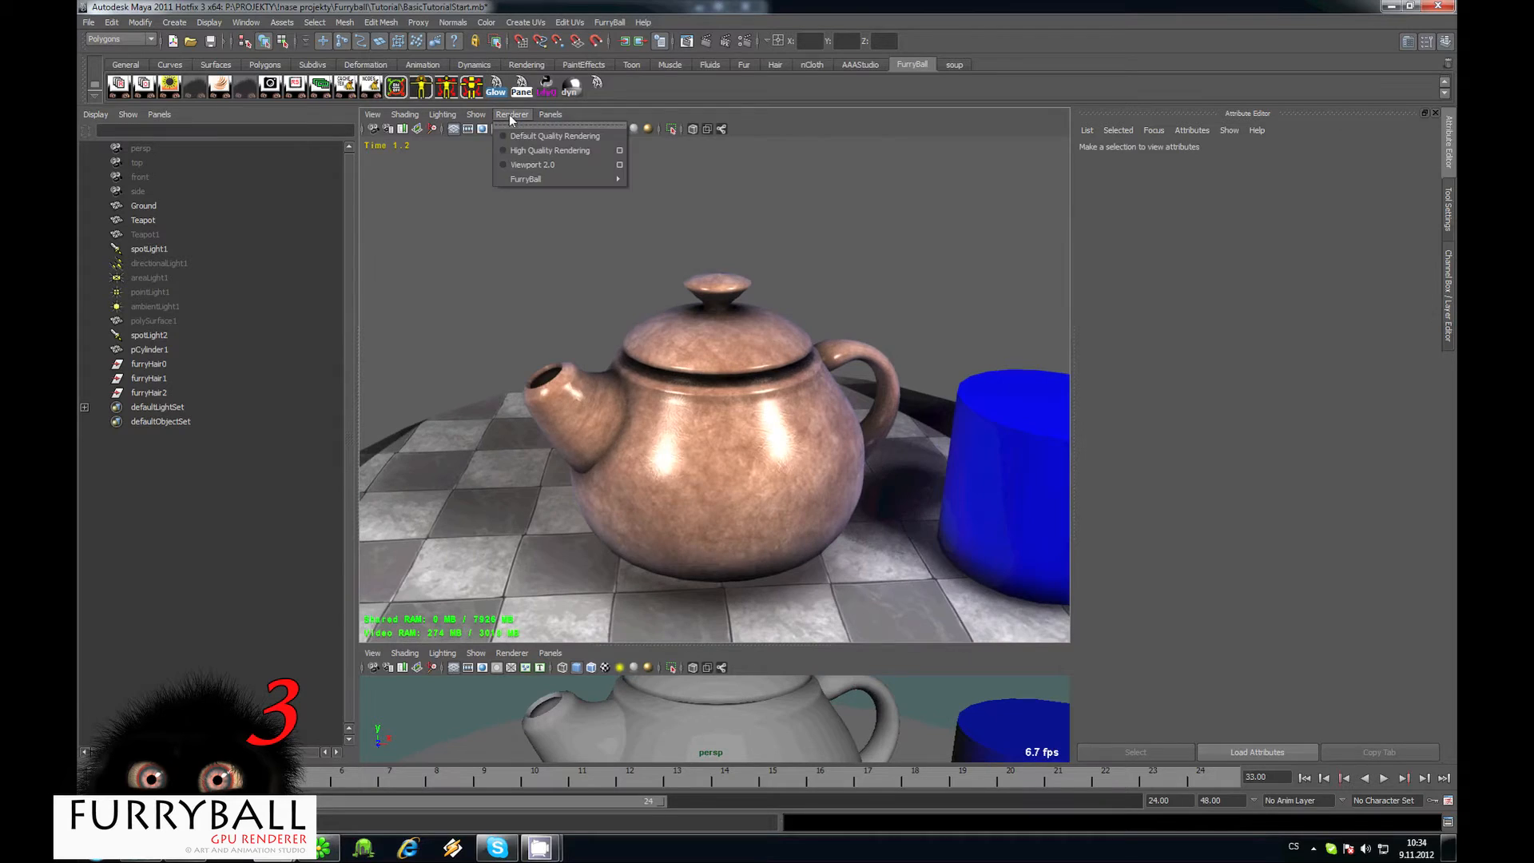
click(529, 135)
click(623, 339)
alt+drag(624, 339, 823, 395)
key(space)
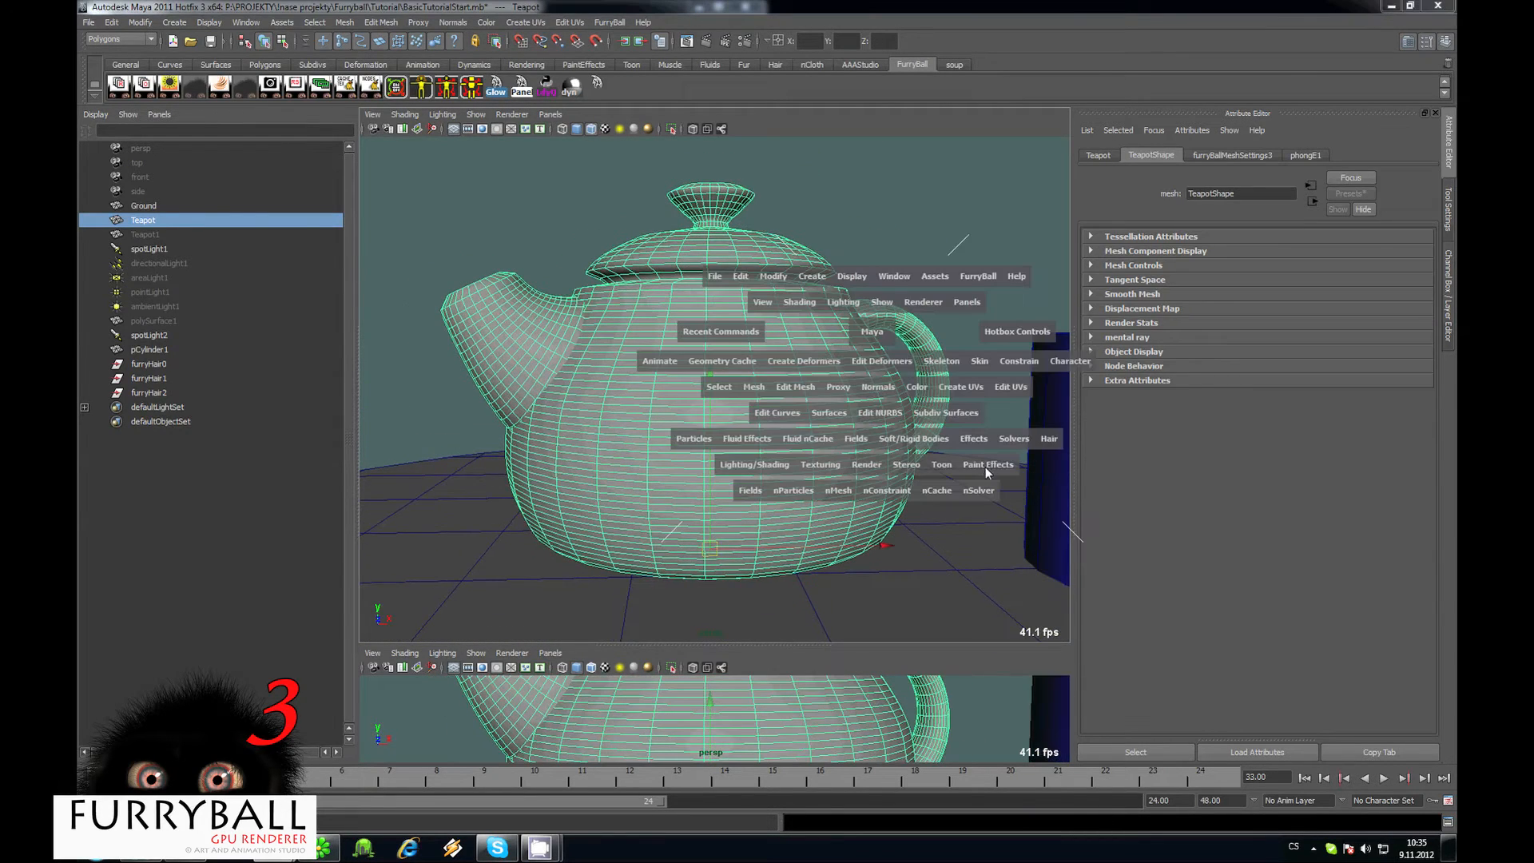
click(1047, 439)
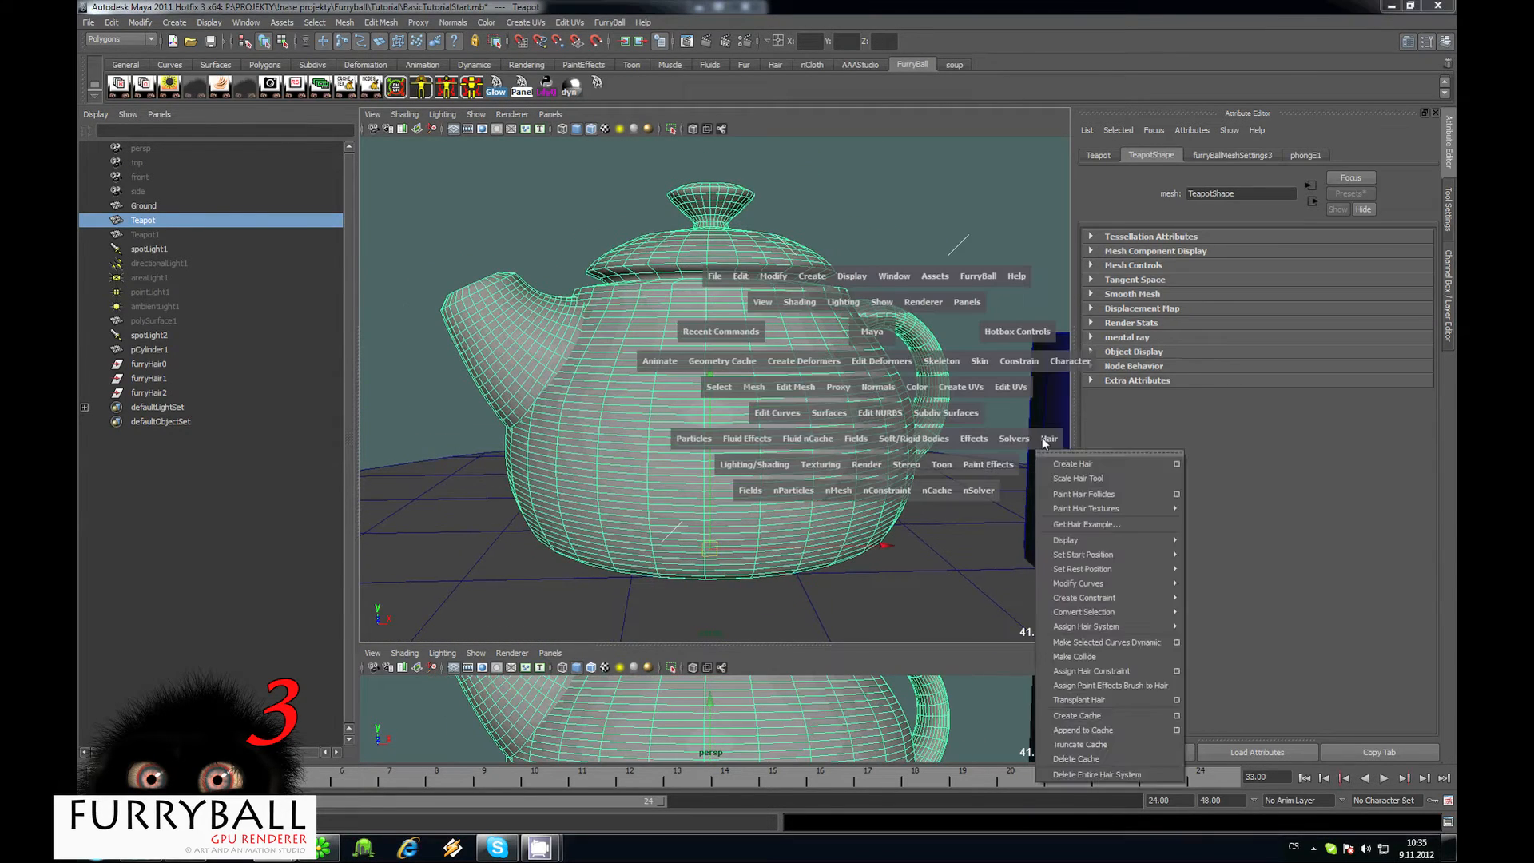
click(1178, 467)
click(915, 466)
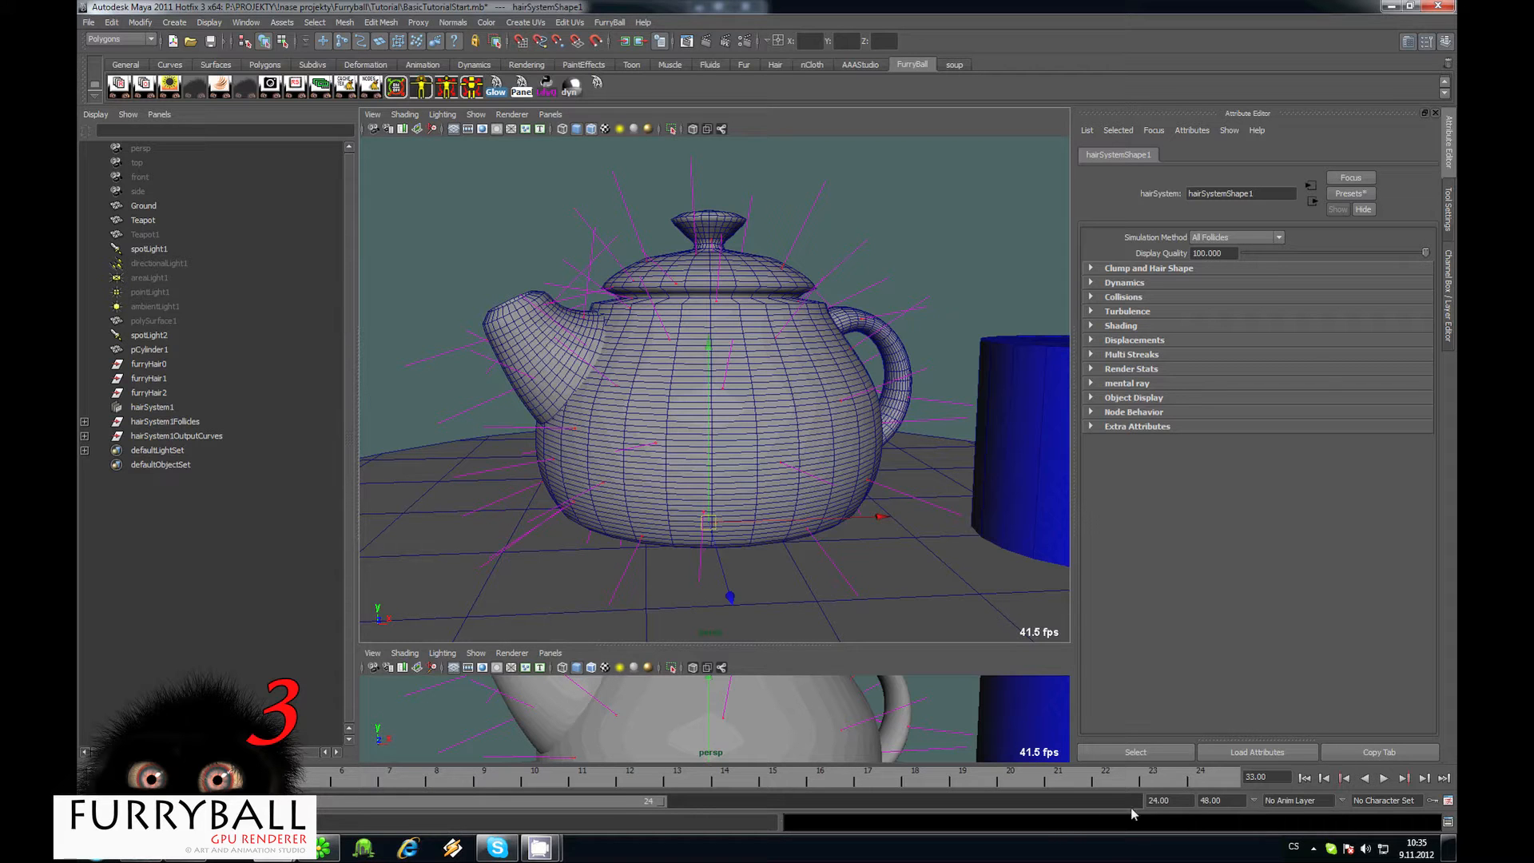
Extend the timeline's playback range to end at frame 160.
click(1178, 803)
text(80)
key(Return)
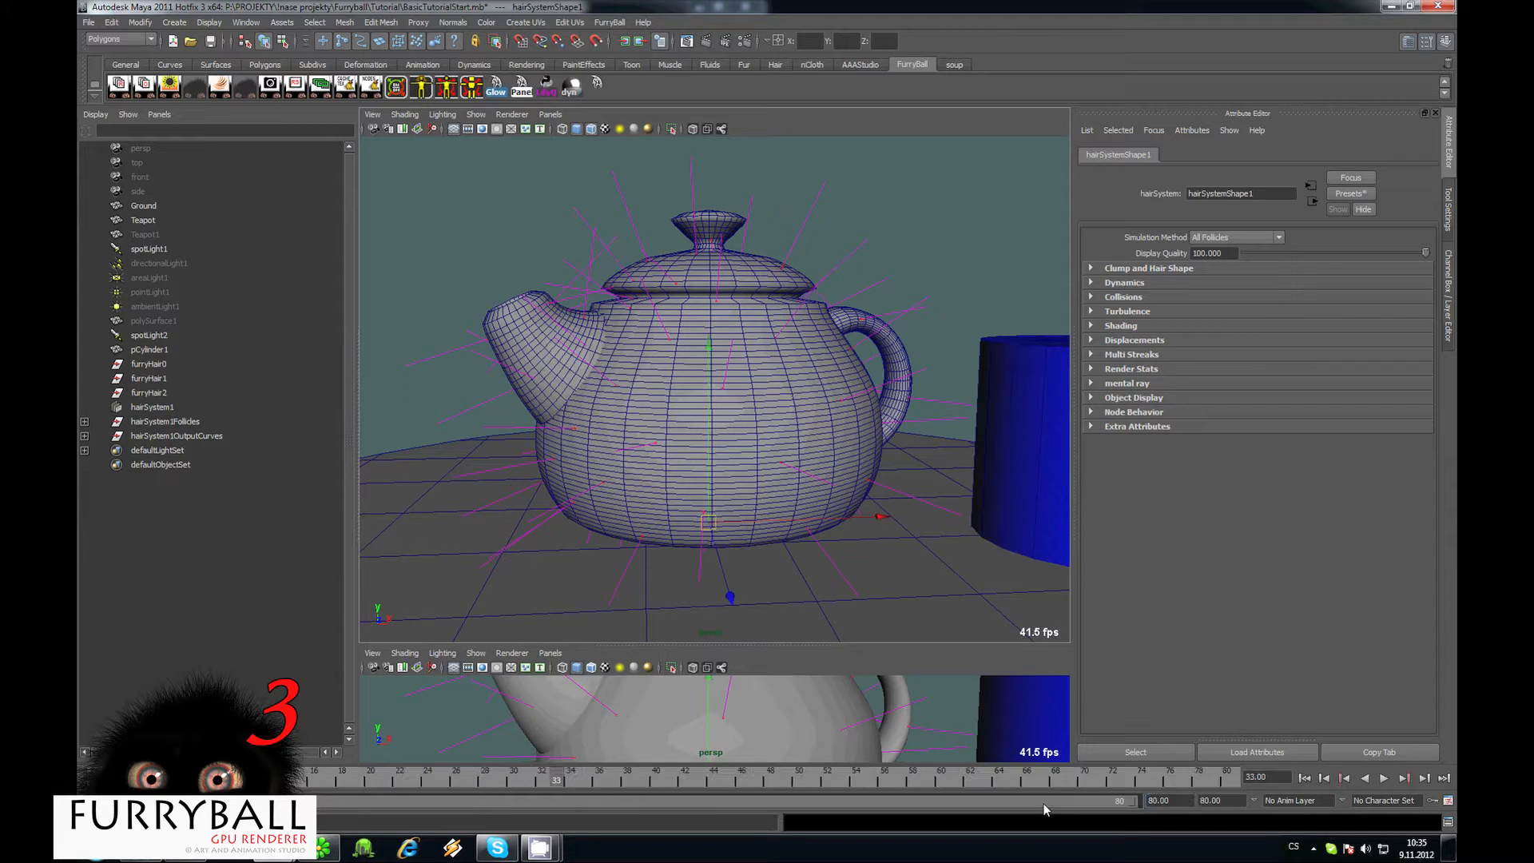
text(160)
key(Return)
Select the teapot carrying the Maya hair system and create FurryBall hair on it.
scroll(689, 425, down, 3)
scroll(720, 404, up, 2)
click(769, 379)
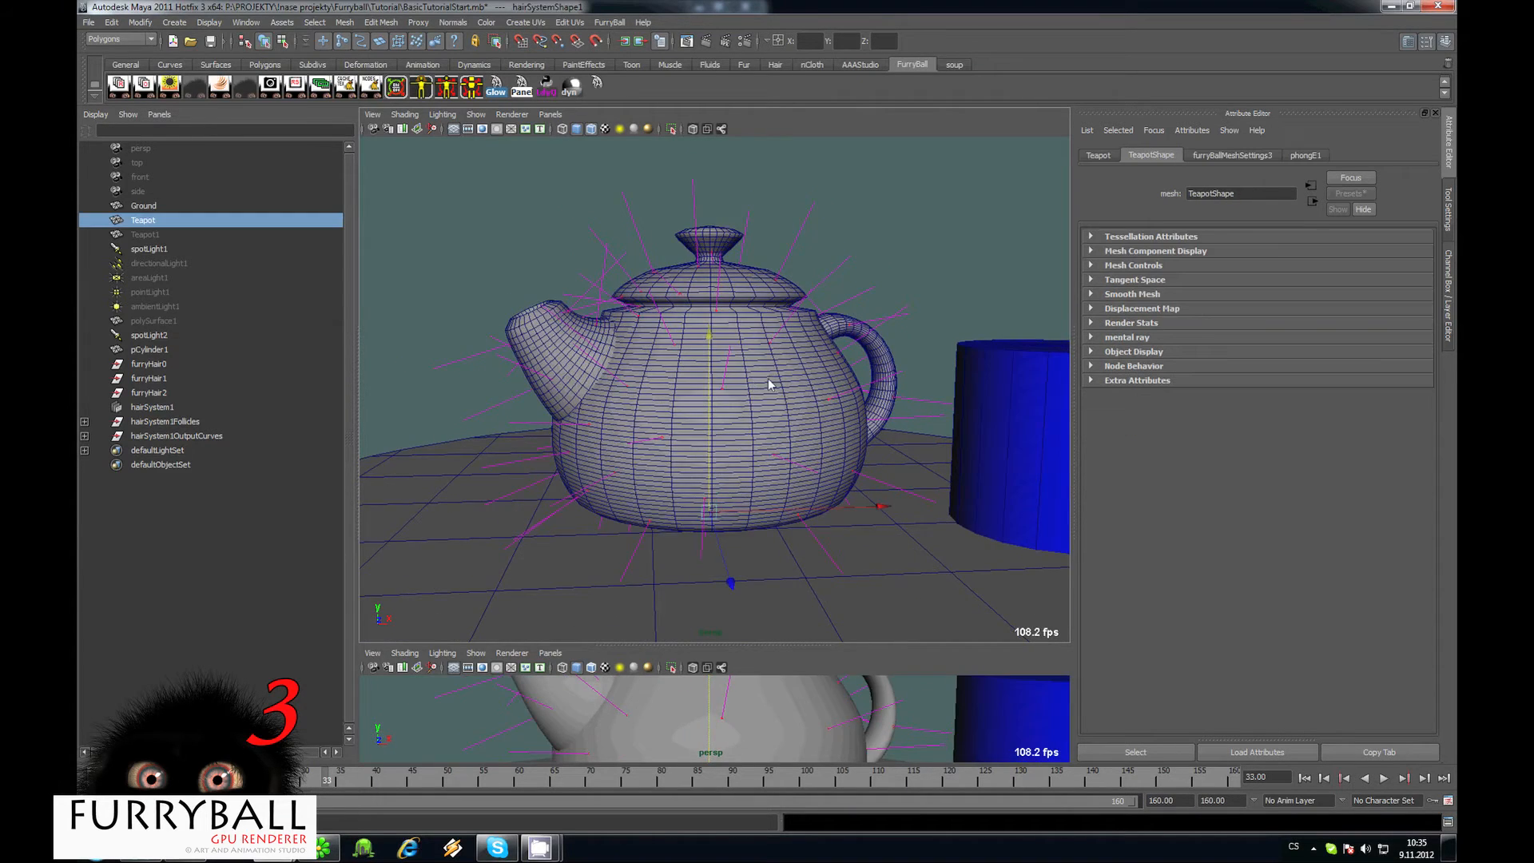
alt+drag(769, 384, 847, 384)
alt+right_drag(848, 384, 775, 328)
alt+drag(630, 400, 512, 479)
alt+right_drag(512, 479, 681, 476)
alt+drag(682, 476, 640, 472)
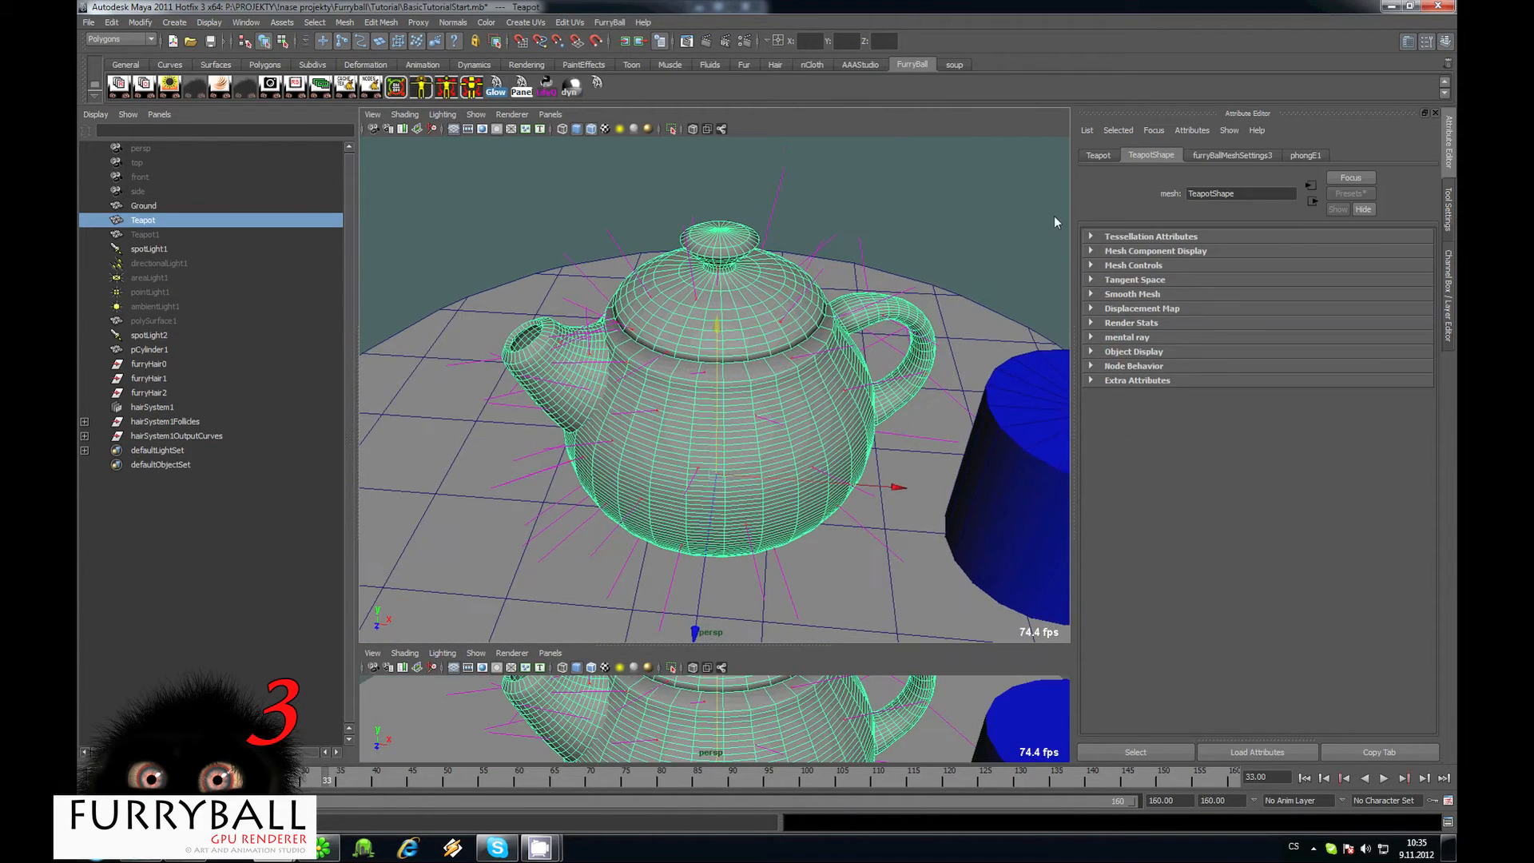
alt+drag(1055, 222, 720, 344)
click(609, 22)
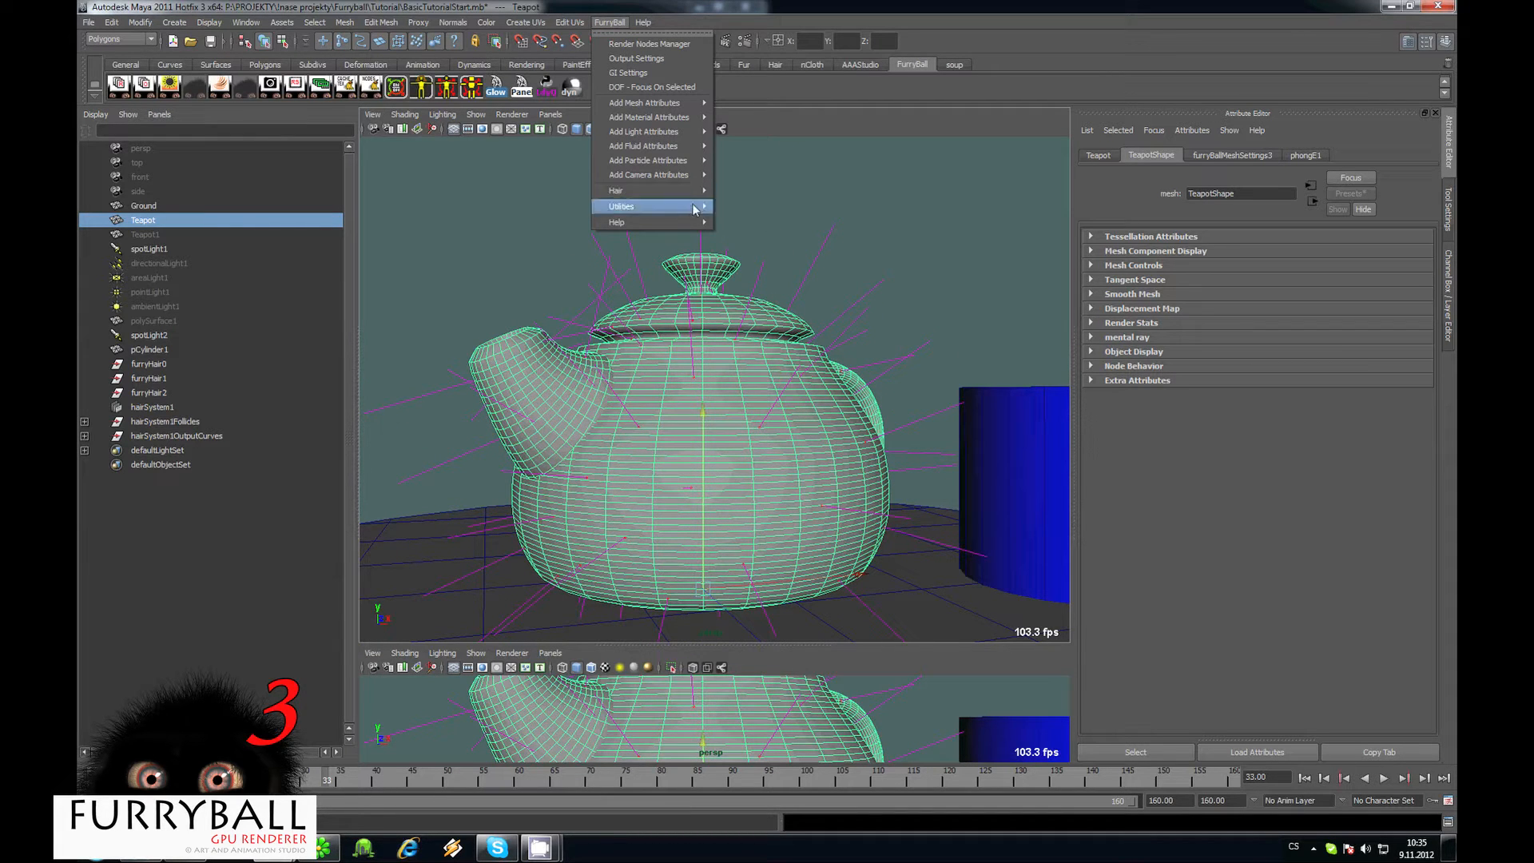
mouse_move(672, 192)
click(769, 190)
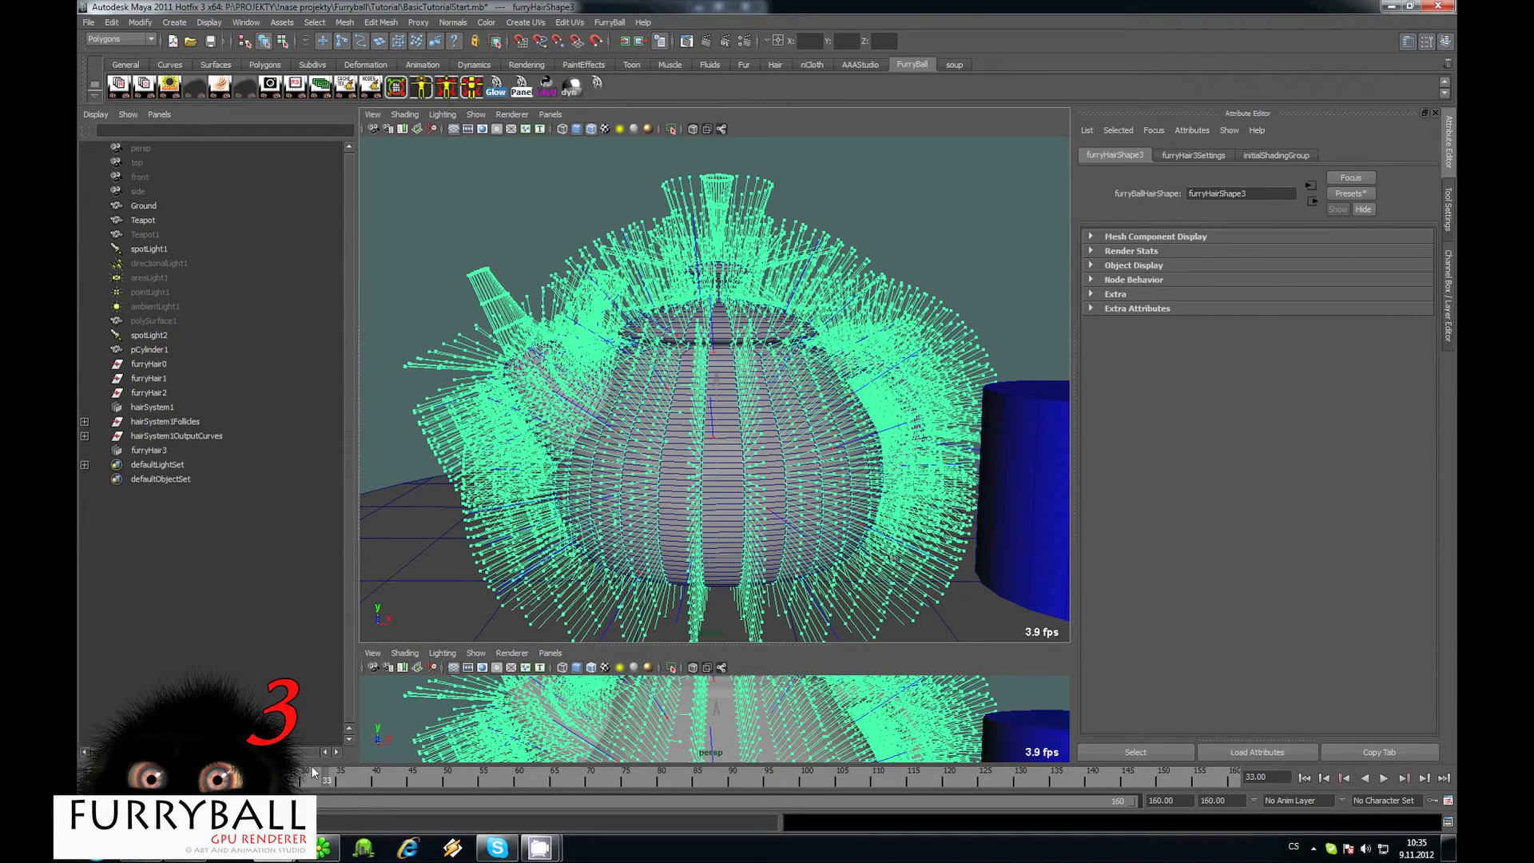
Play the hair simulation from frame 3, examine how the FurryBall guides move around the teapot, and stop playback.
click(113, 778)
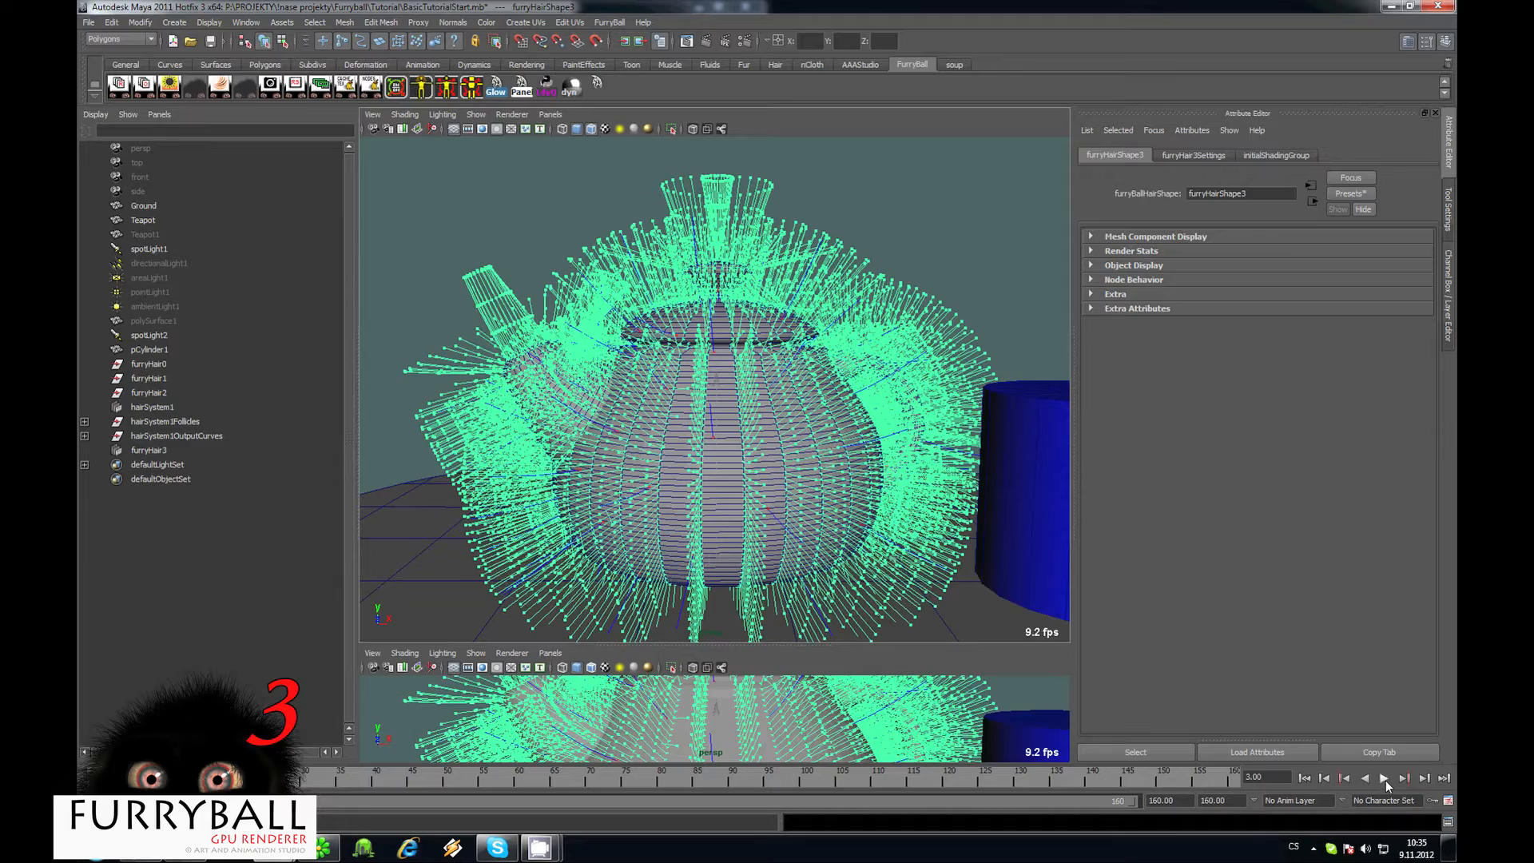
click(1384, 777)
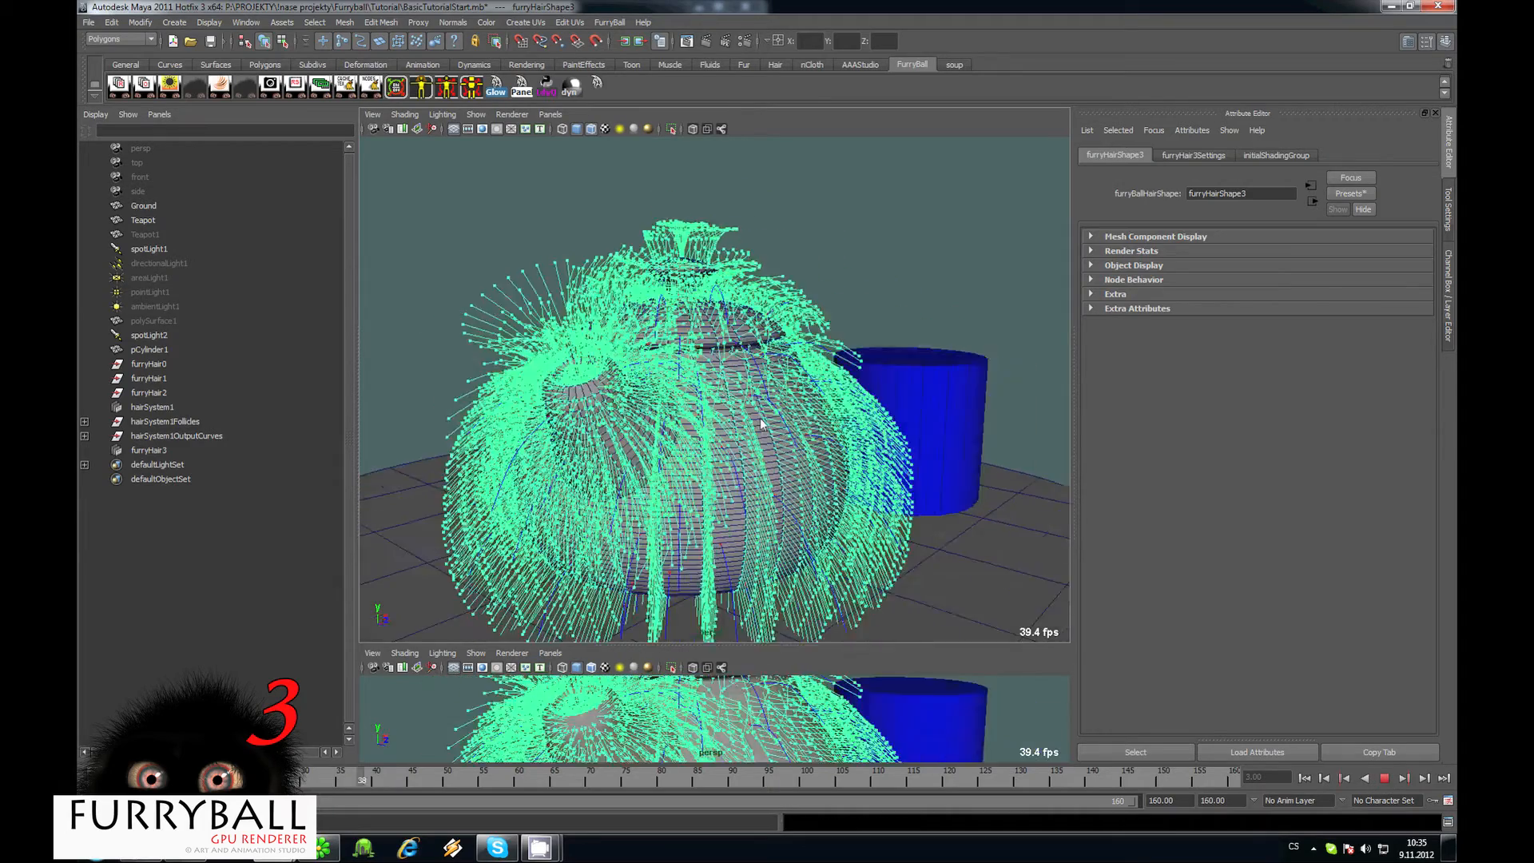
scroll(761, 423, down, 5)
scroll(761, 424, up, 8)
alt+middle_drag(847, 407, 737, 340)
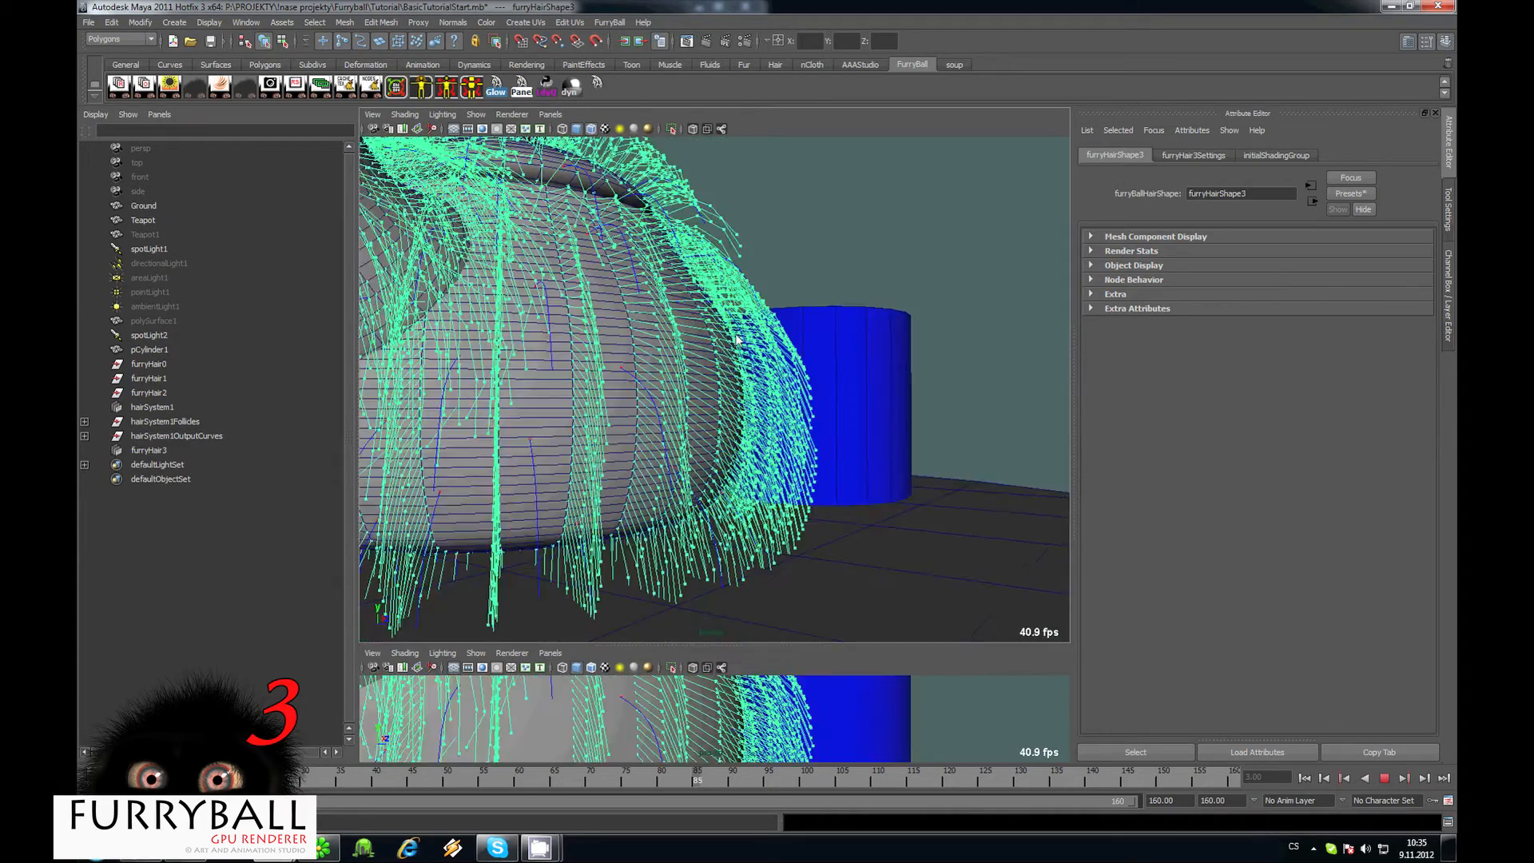
scroll(737, 340, up, 1)
click(1384, 778)
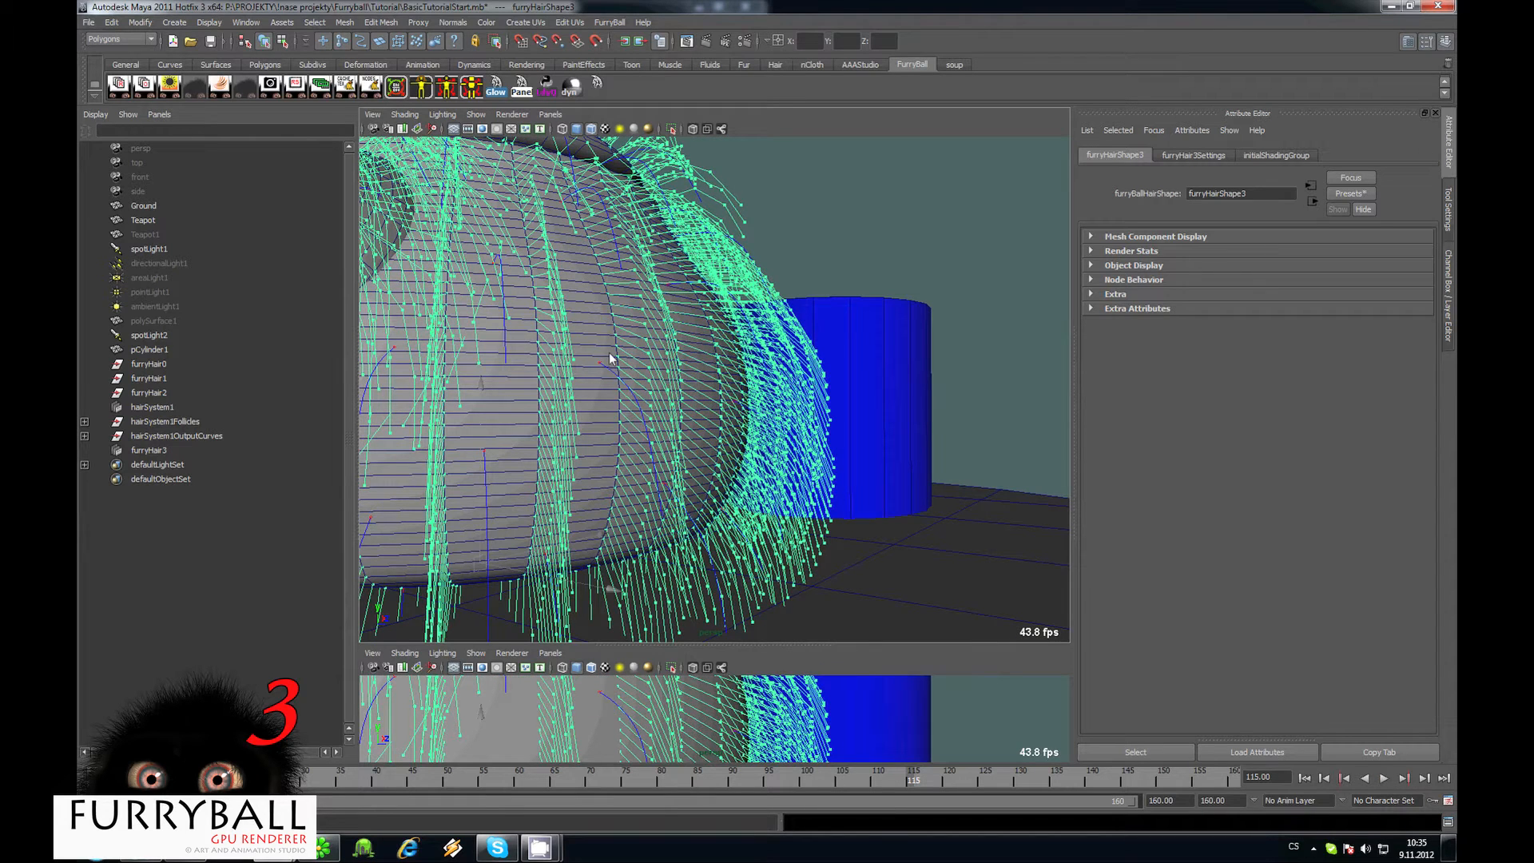
Hide the FurryBall guides to view the Maya hair curves alone, and show the guides again to compare them around the teapot.
click(779, 164)
alt+drag(755, 279, 771, 289)
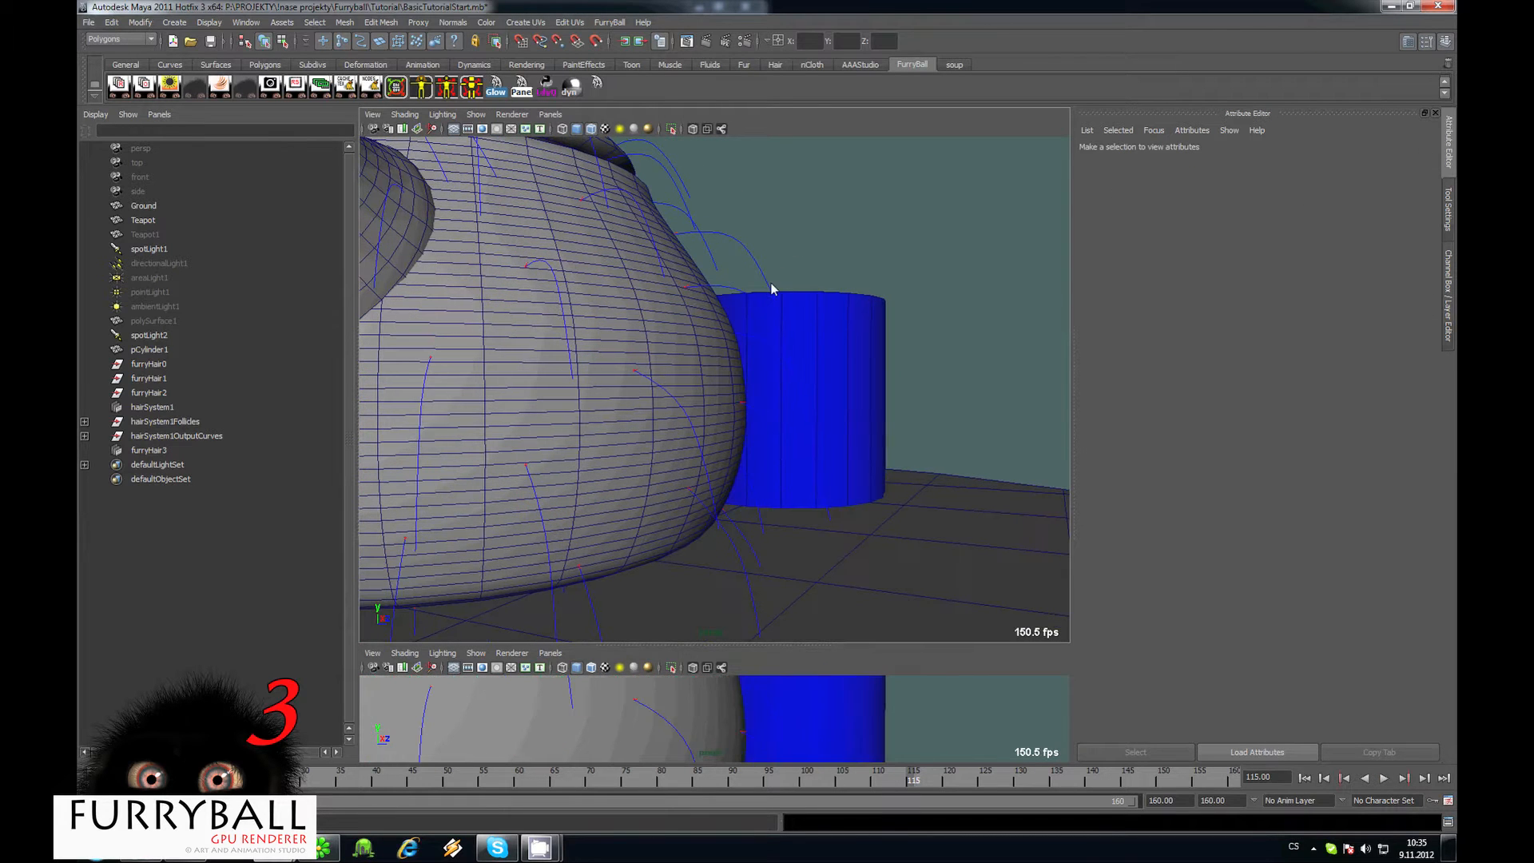
key(shift+h)
key(ctrl+shift+h)
alt+right_drag(771, 282, 695, 296)
alt+drag(695, 295, 639, 336)
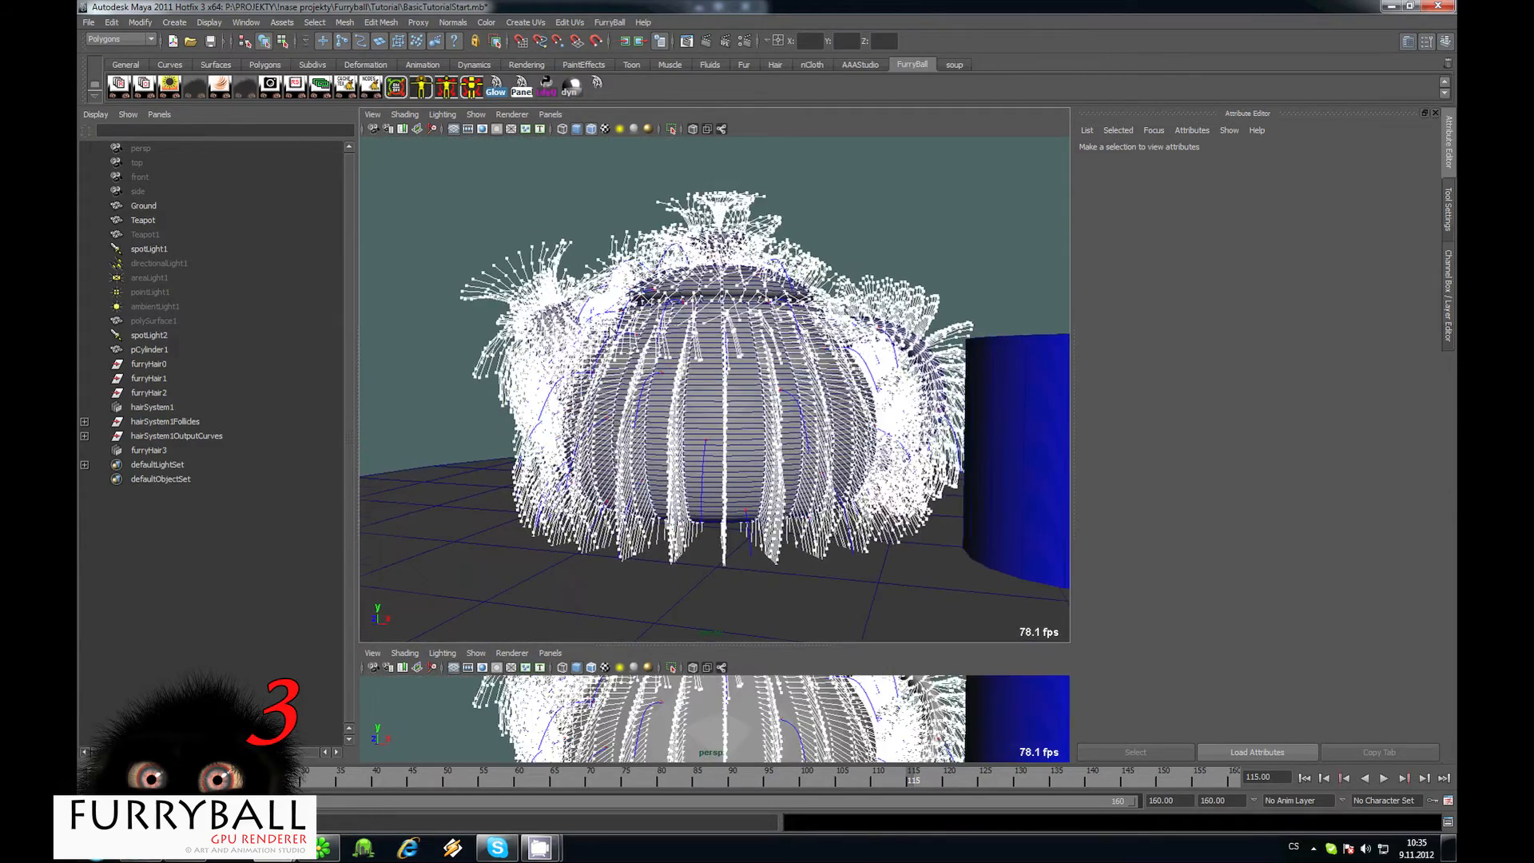
alt+right_drag(640, 336, 662, 304)
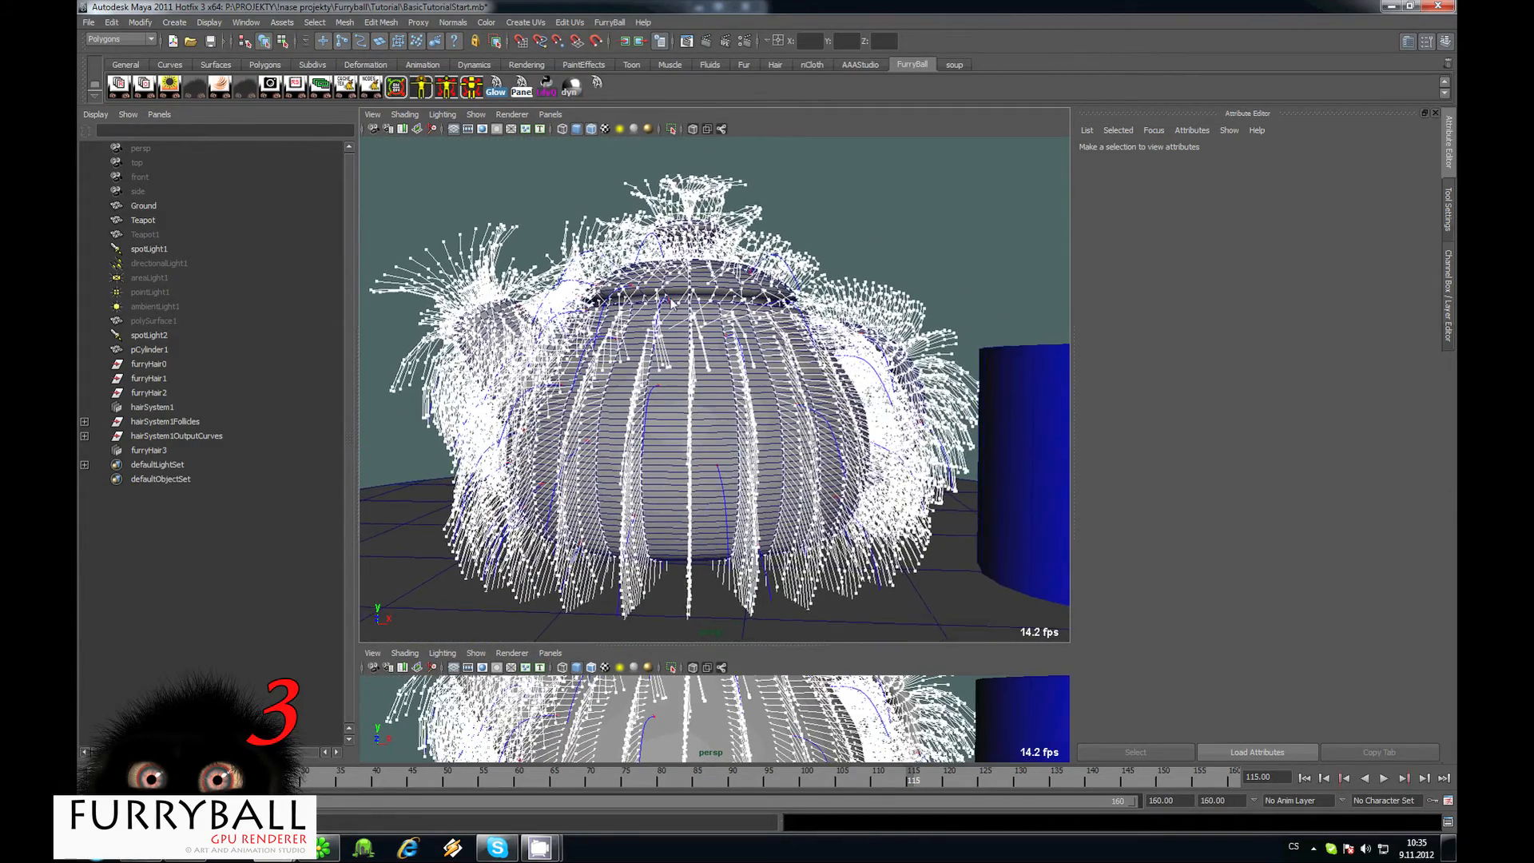
alt+middle_drag(662, 305, 681, 293)
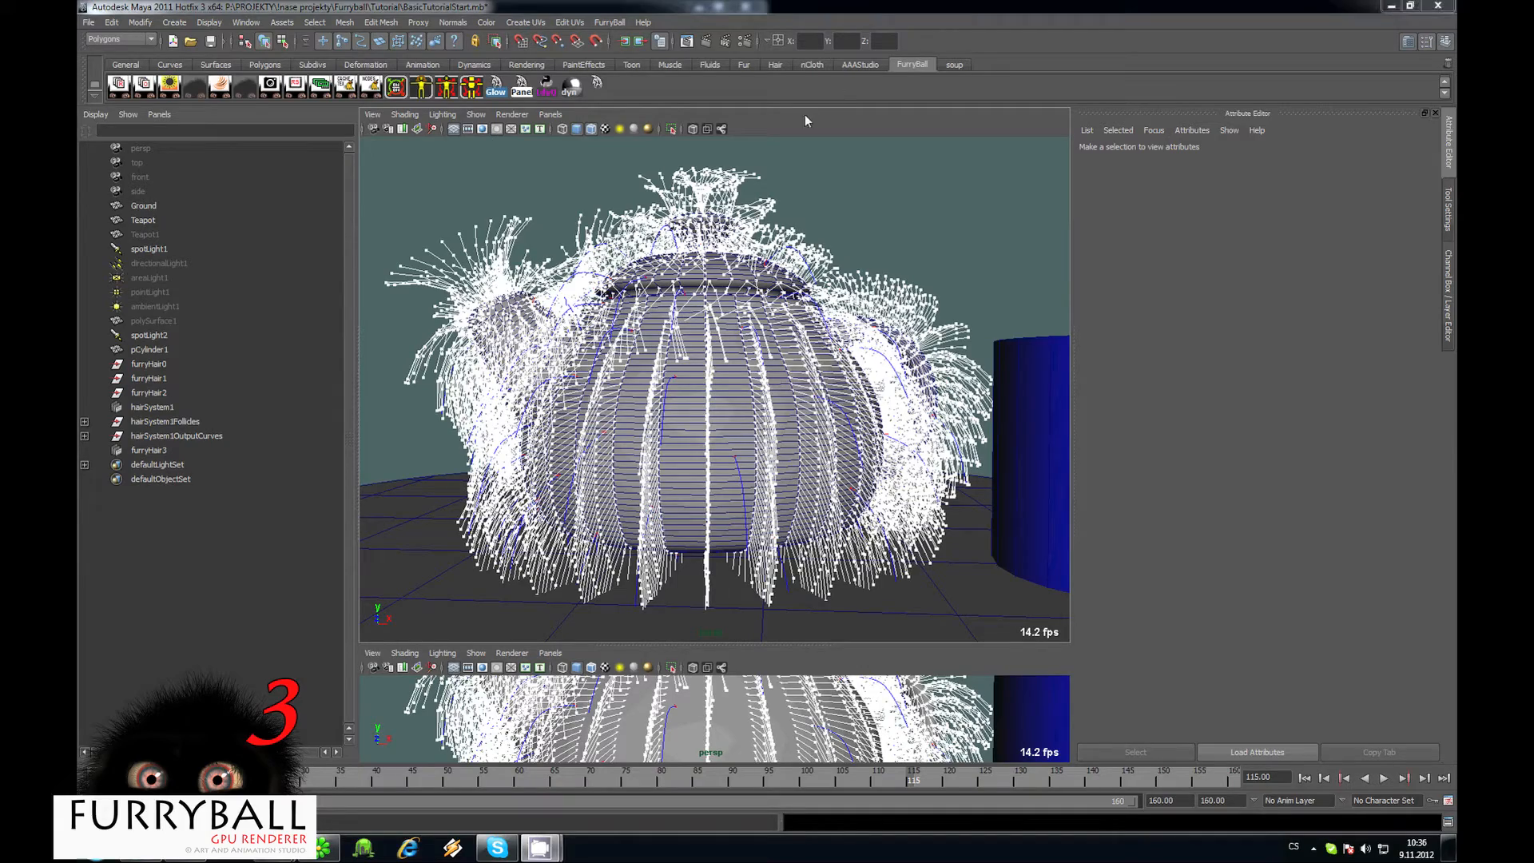
alt+right_drag(724, 263, 607, 299)
alt+drag(607, 300, 627, 308)
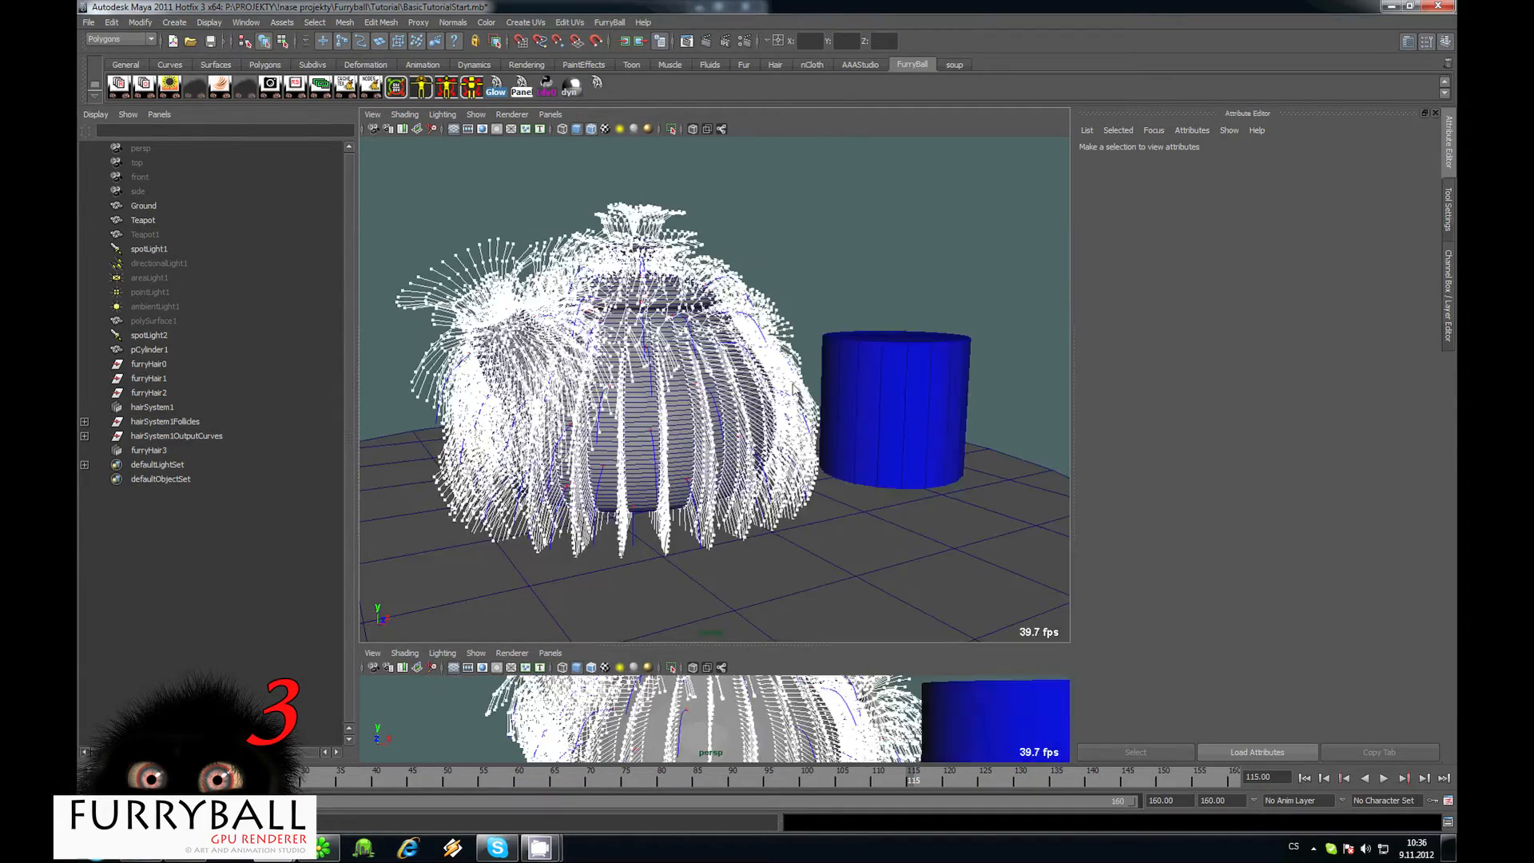
Examine the FurryBall guides around the teapot from several angles and review the available FurryBall hair commands.
mouse_move(628, 308)
alt+right_down()
mouse_move(655, 314)
mouse_move(616, 311)
alt+right_up()
alt+drag(616, 311, 648, 327)
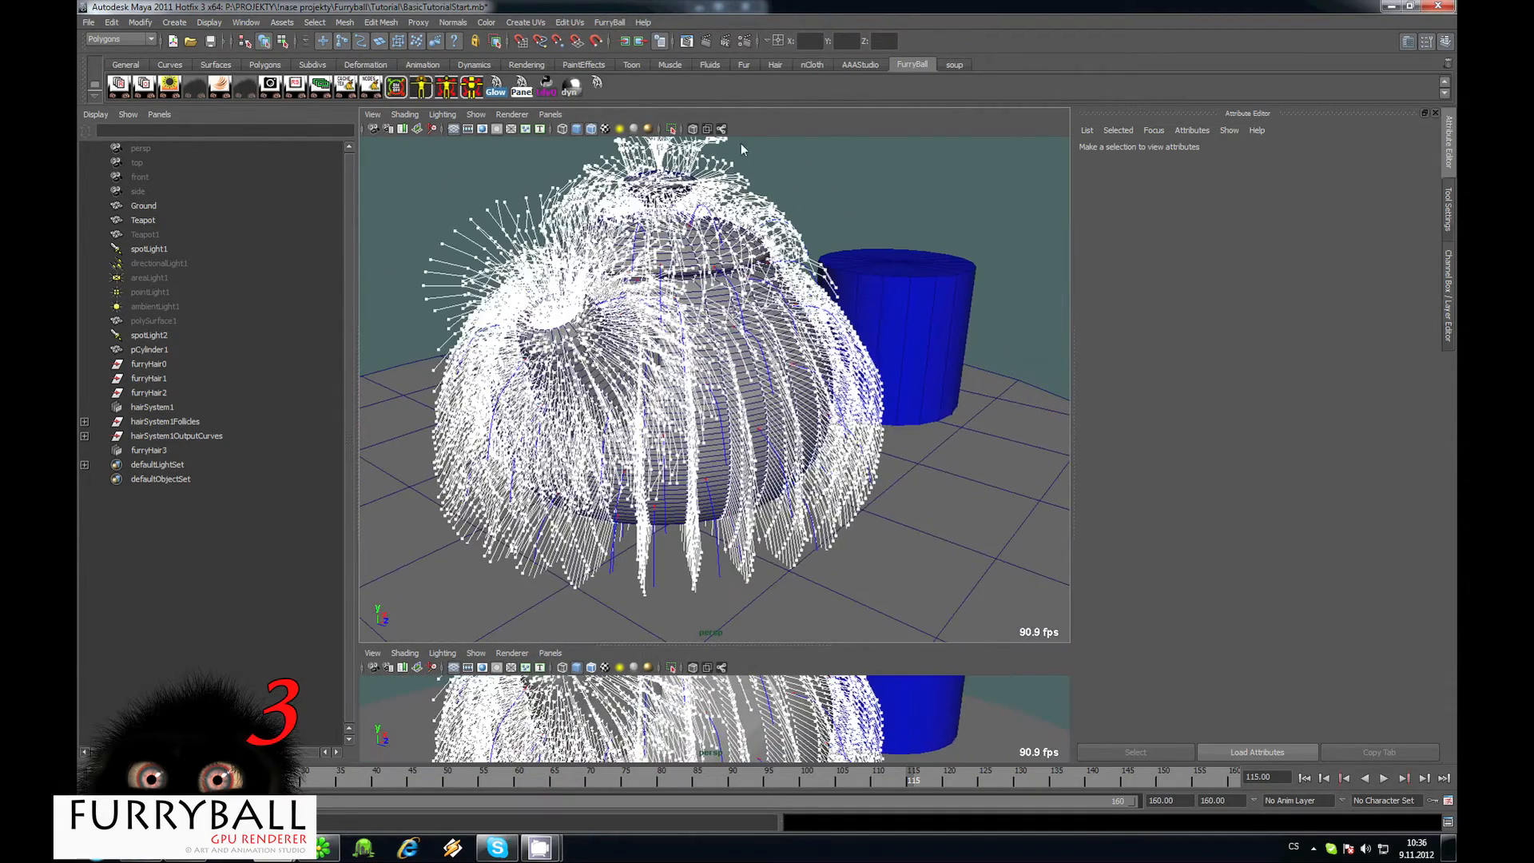
alt+middle_drag(648, 328, 603, 372)
alt+right_drag(604, 371, 663, 316)
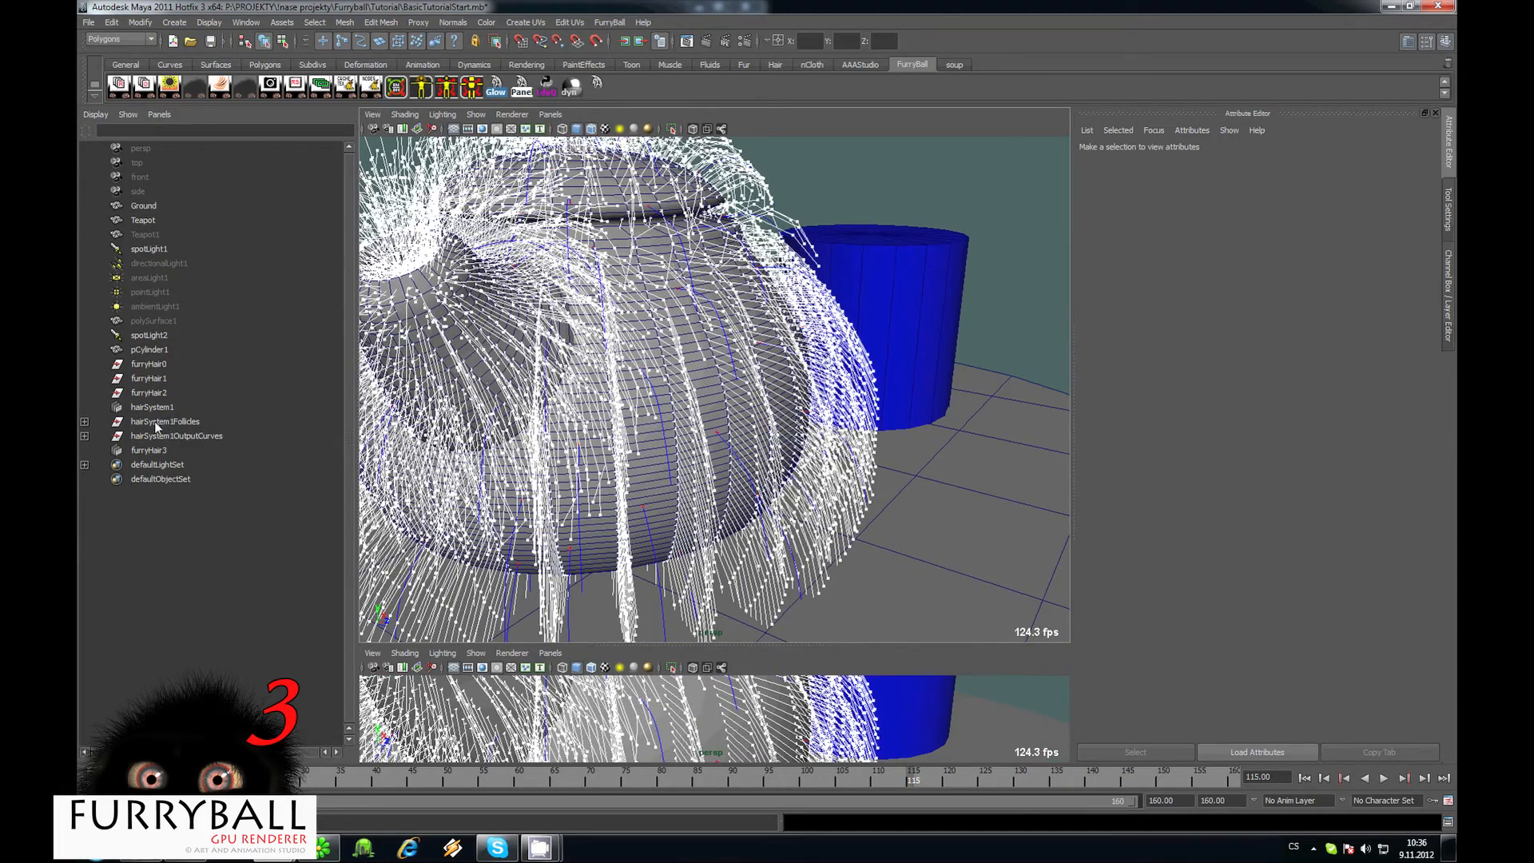
alt+drag(739, 370, 792, 326)
alt+right_drag(764, 283, 718, 256)
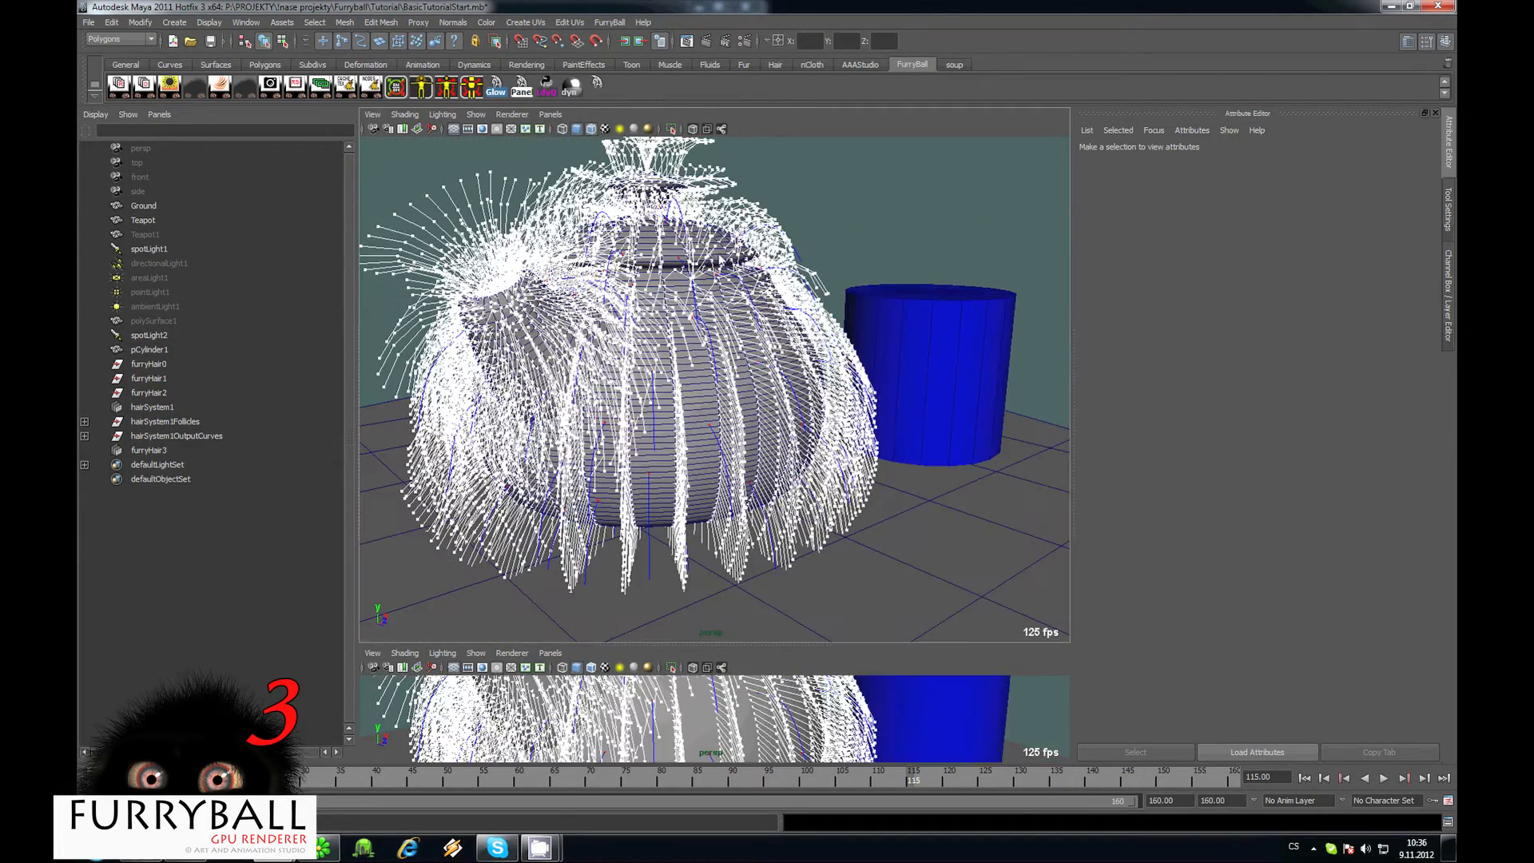
click(609, 22)
mouse_move(669, 195)
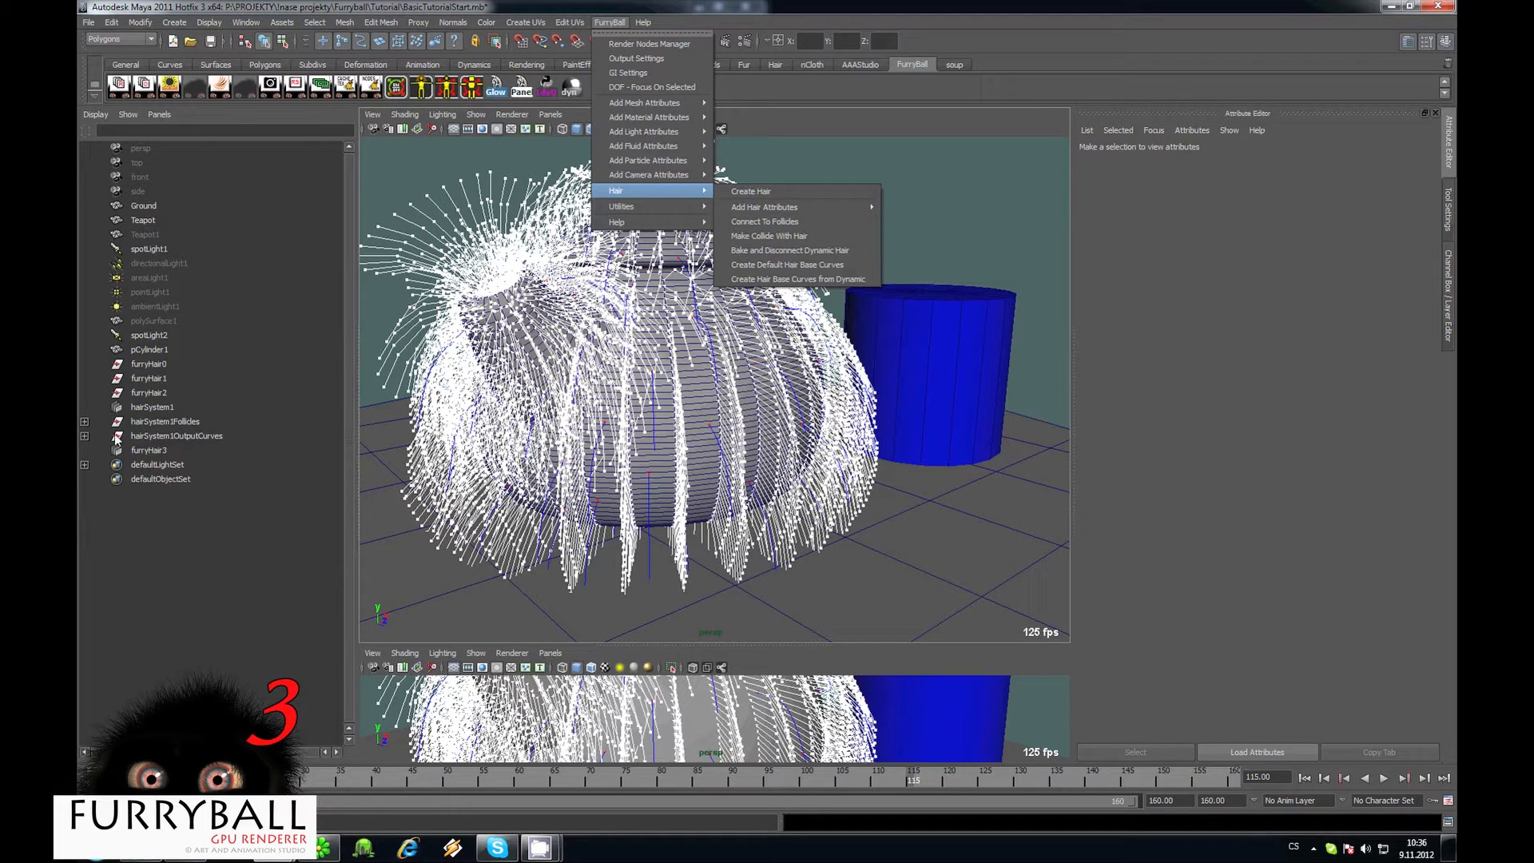
click(88, 423)
click(85, 421)
click(85, 421)
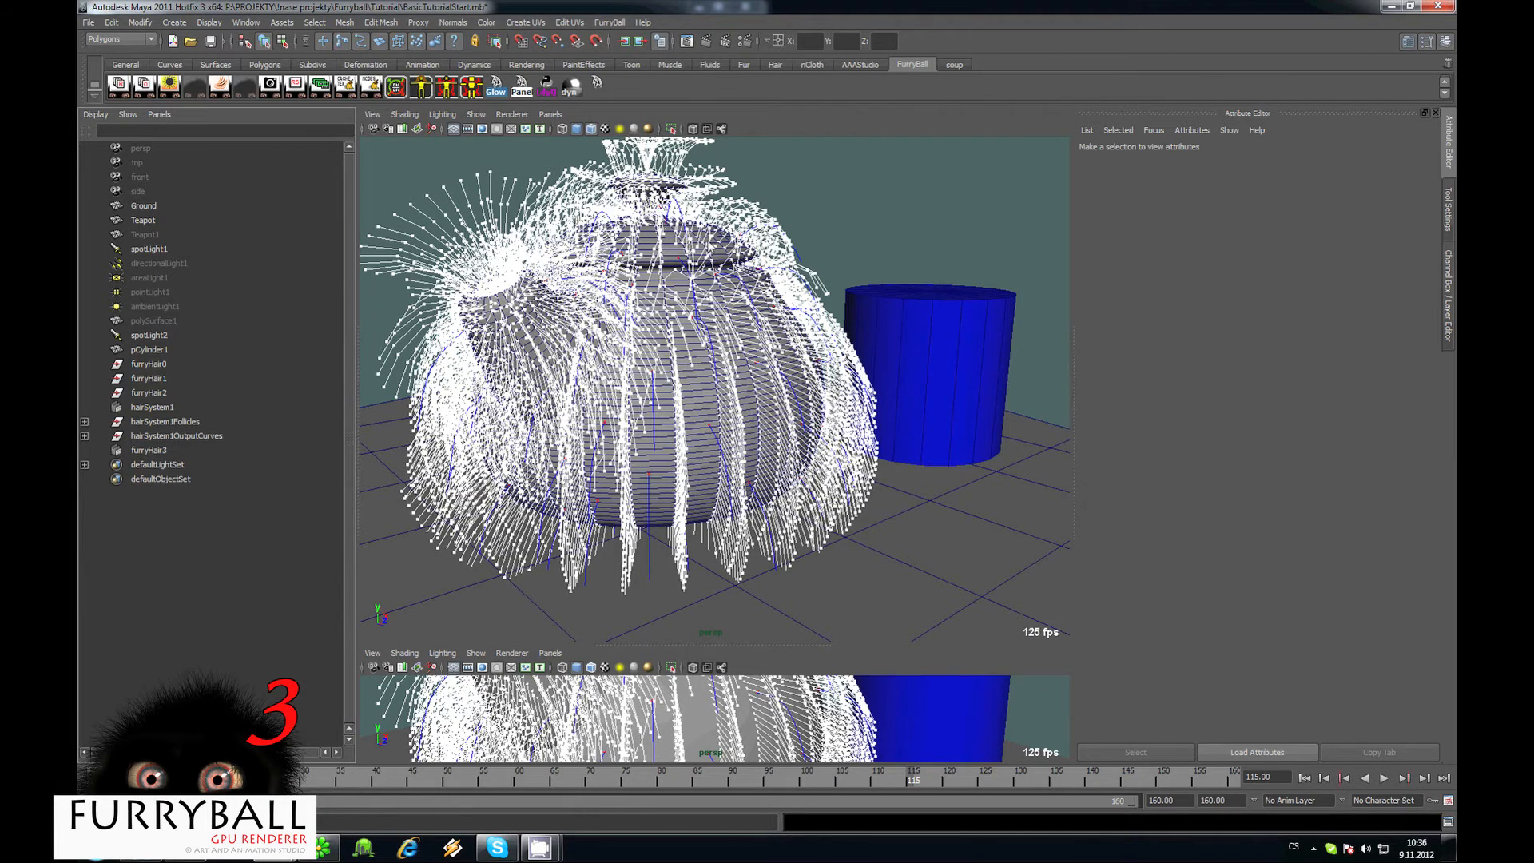
mouse_move(710, 246)
alt+mouse_down()
mouse_move(688, 268)
mouse_move(723, 240)
mouse_move(735, 257)
alt+mouse_up()
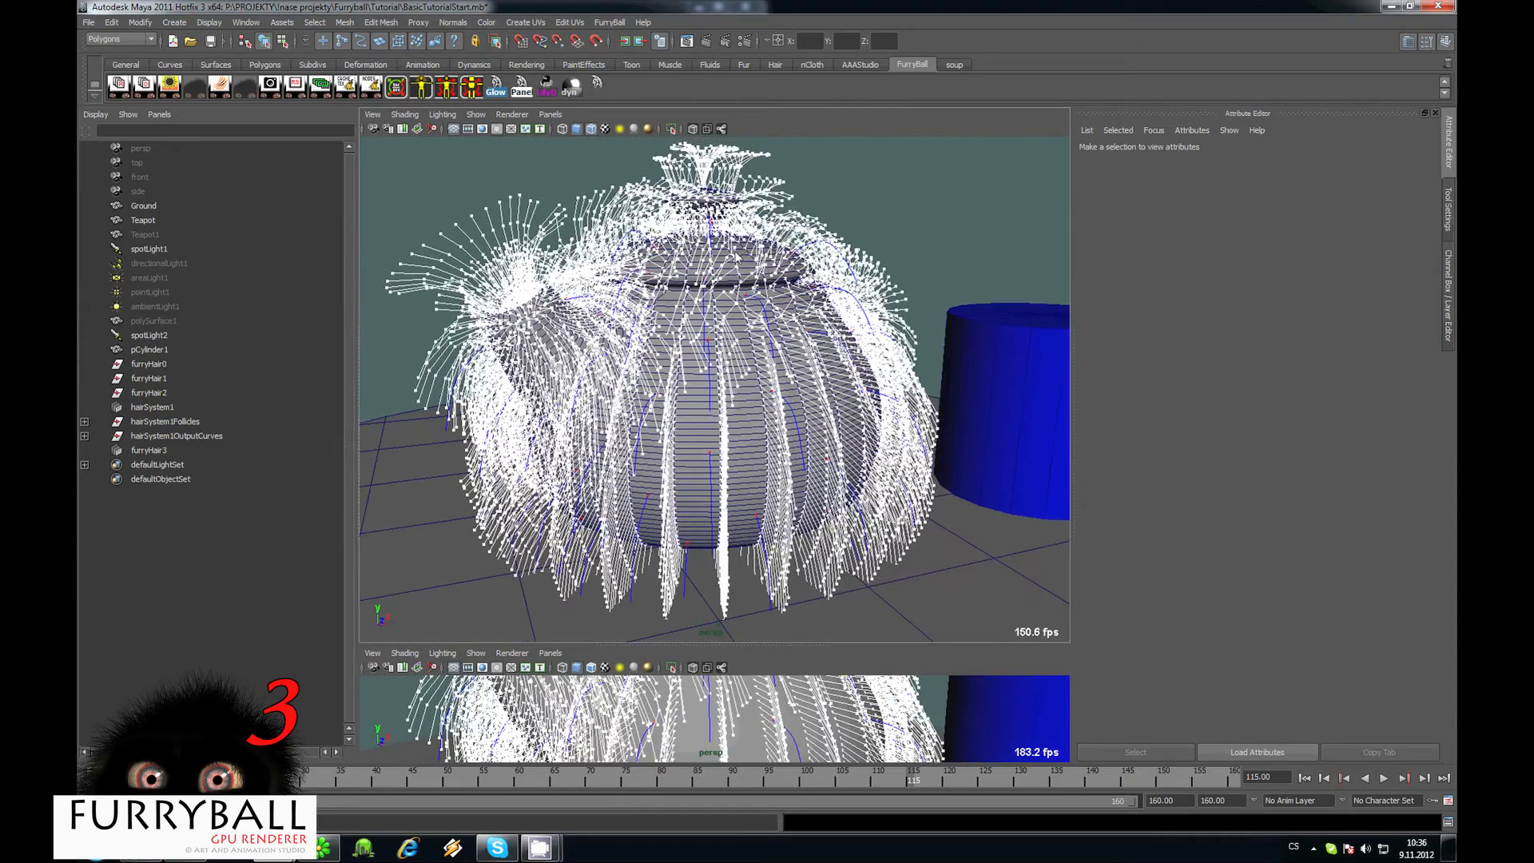
Select the FurryBall hair on the teapot, then bake and disconnect its dynamic hair.
click(773, 596)
scroll(779, 601, up, 1)
click(782, 603)
alt+middle_drag(781, 603, 767, 621)
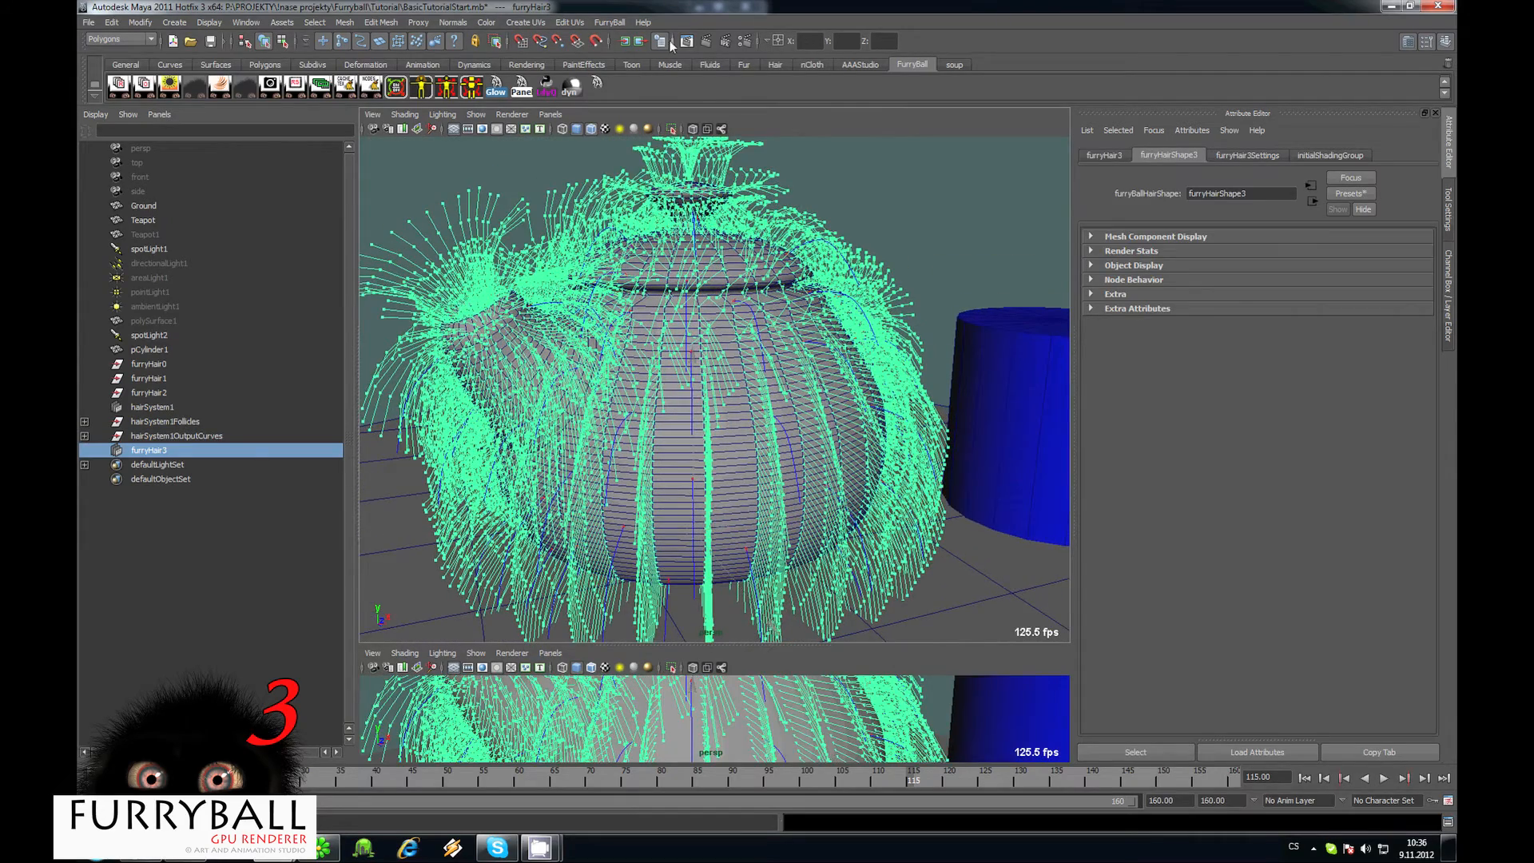
click(610, 22)
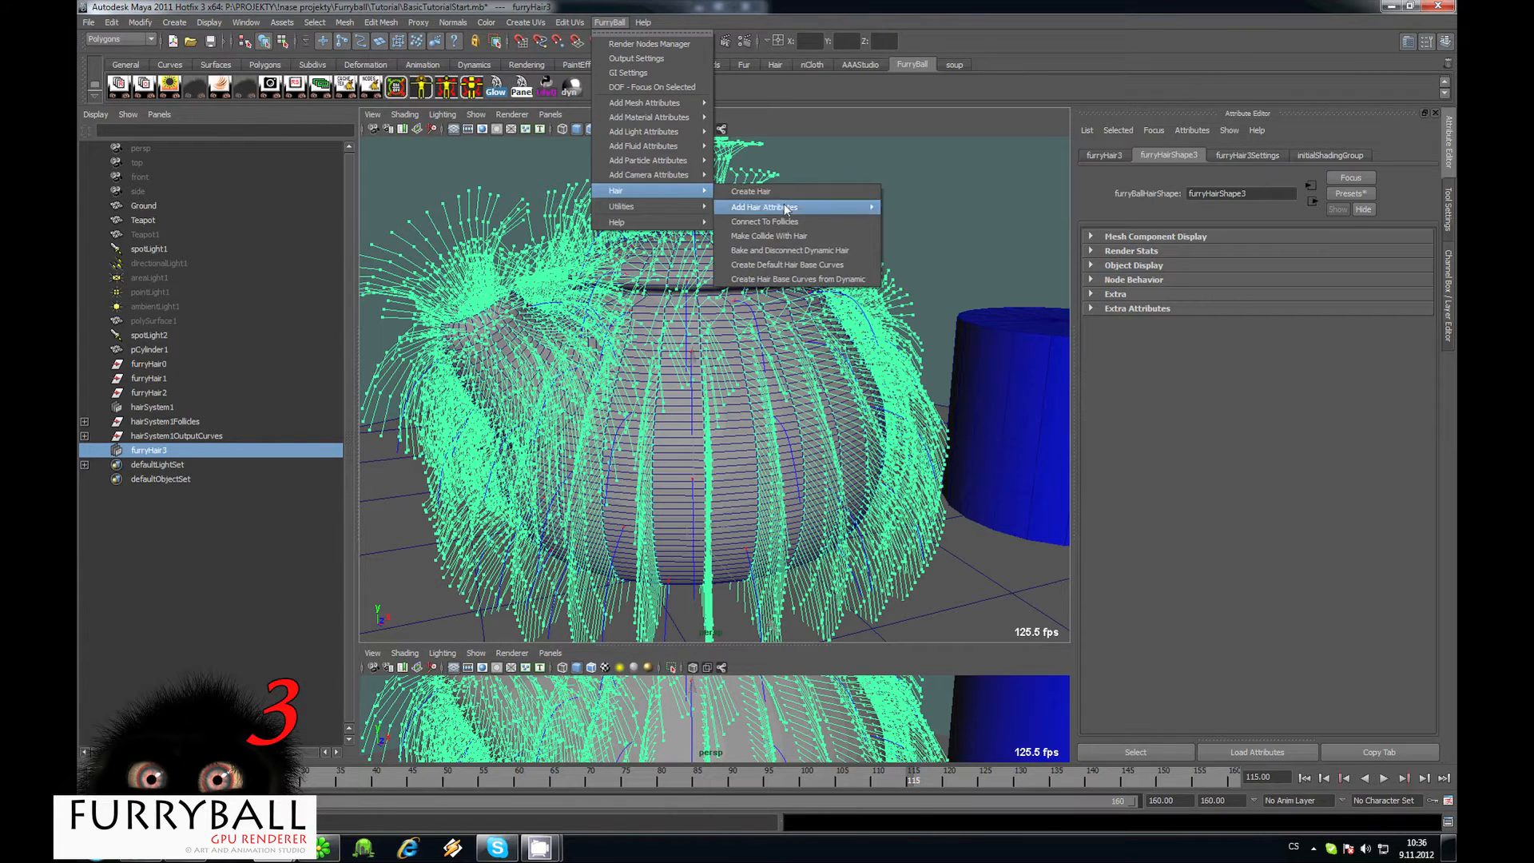
click(764, 251)
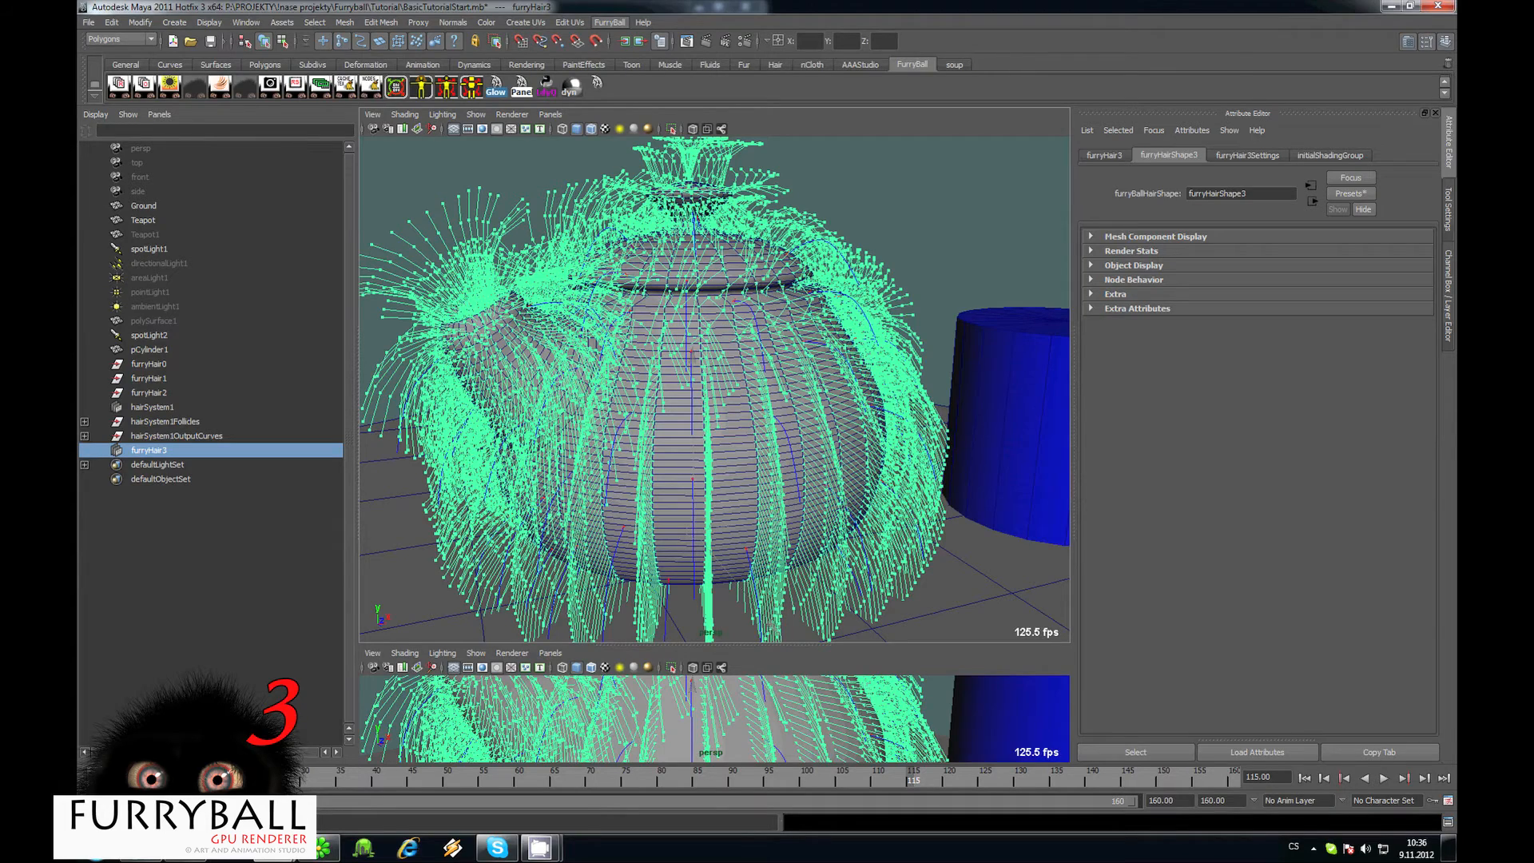
Deselect everything, play the animation to compare the baked guides with the Maya hair curves, and return to frame 1.
scroll(829, 203, down, 5)
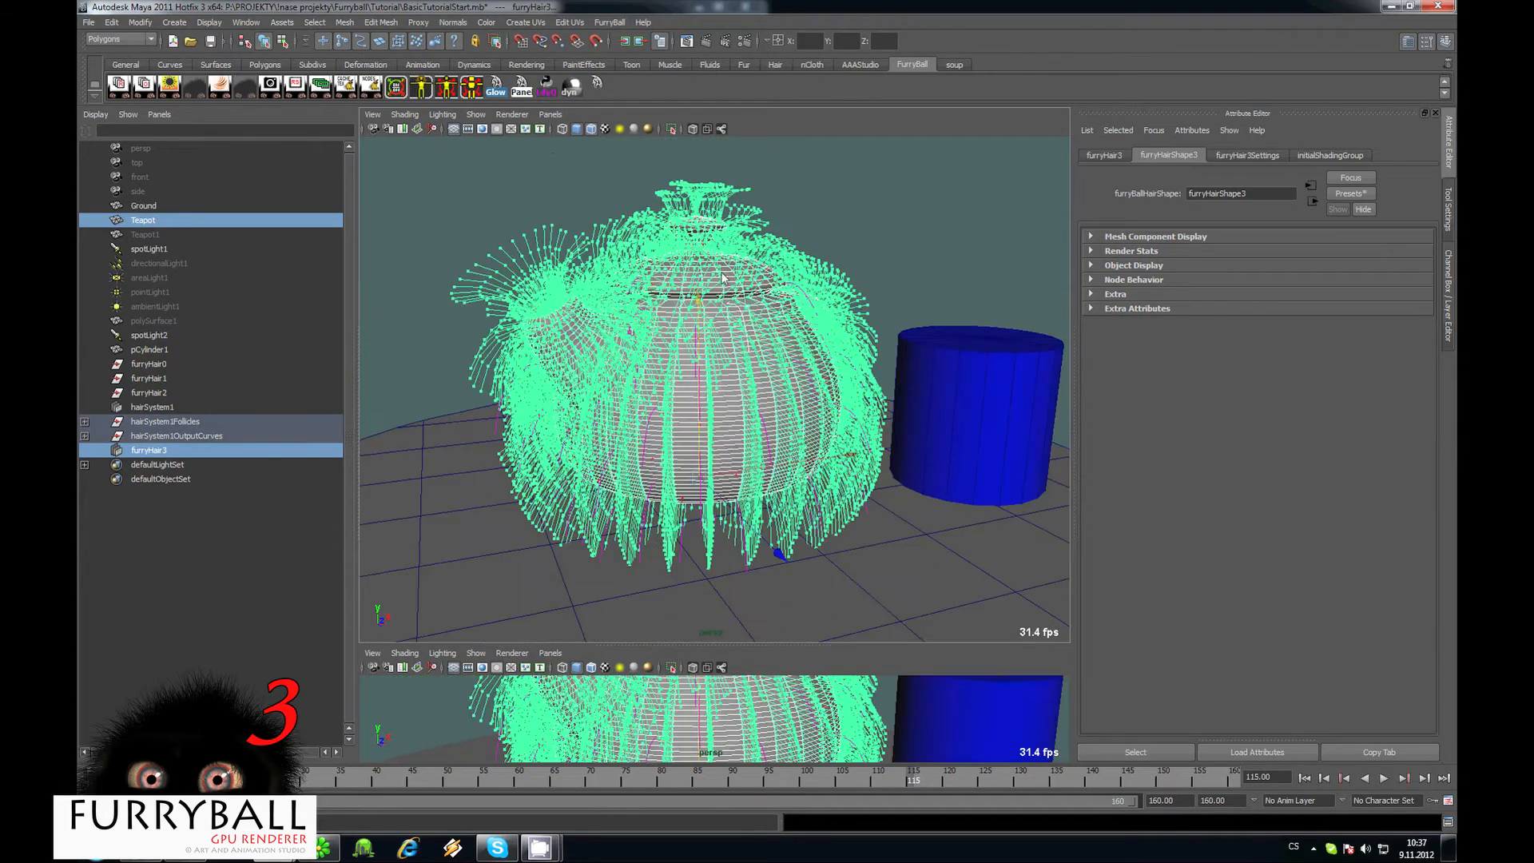
click(850, 185)
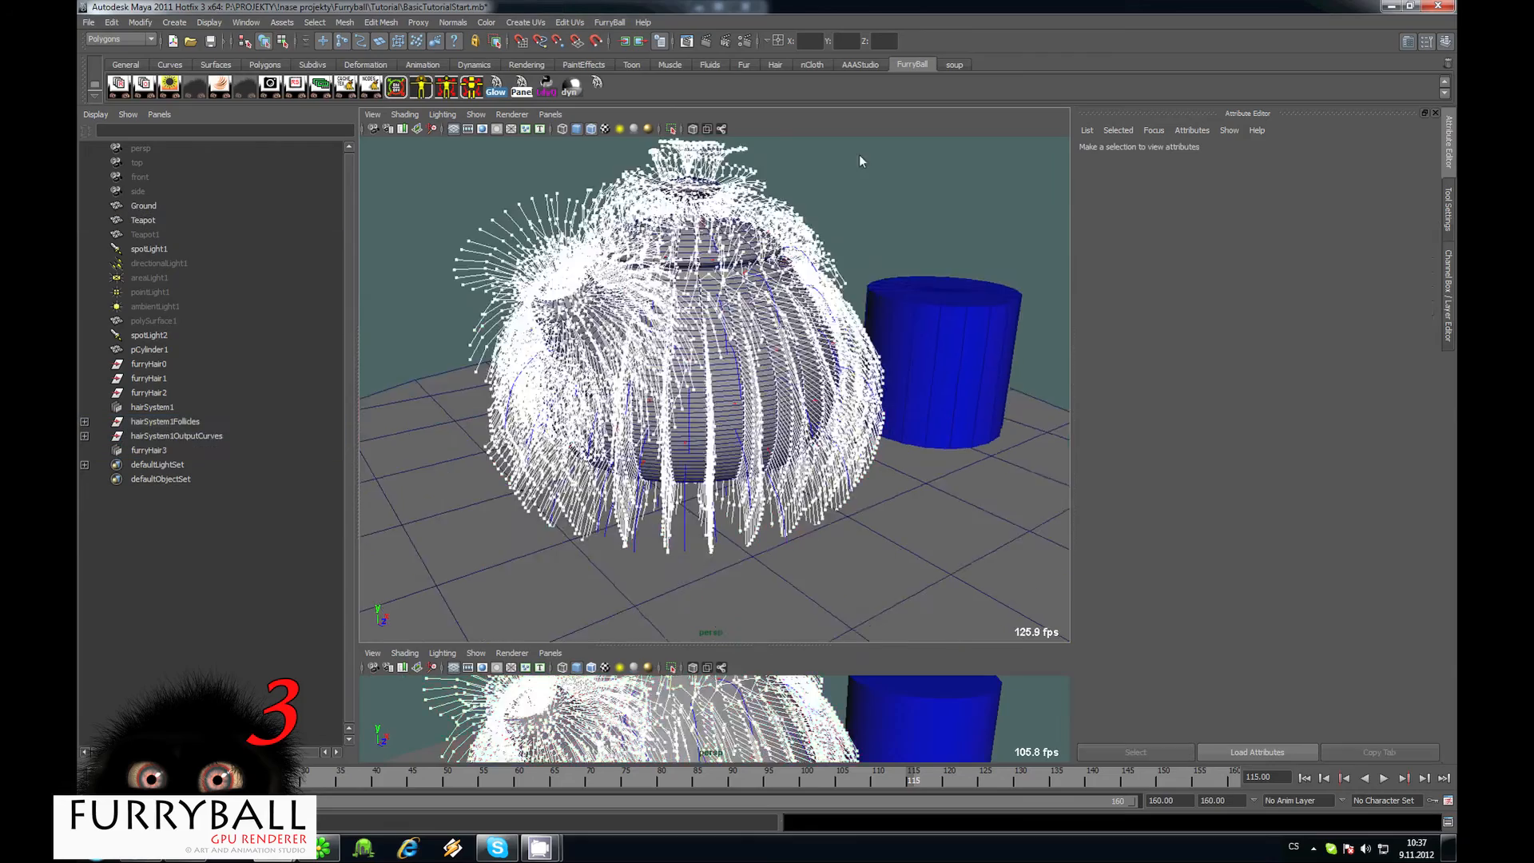
scroll(856, 155, up, 10)
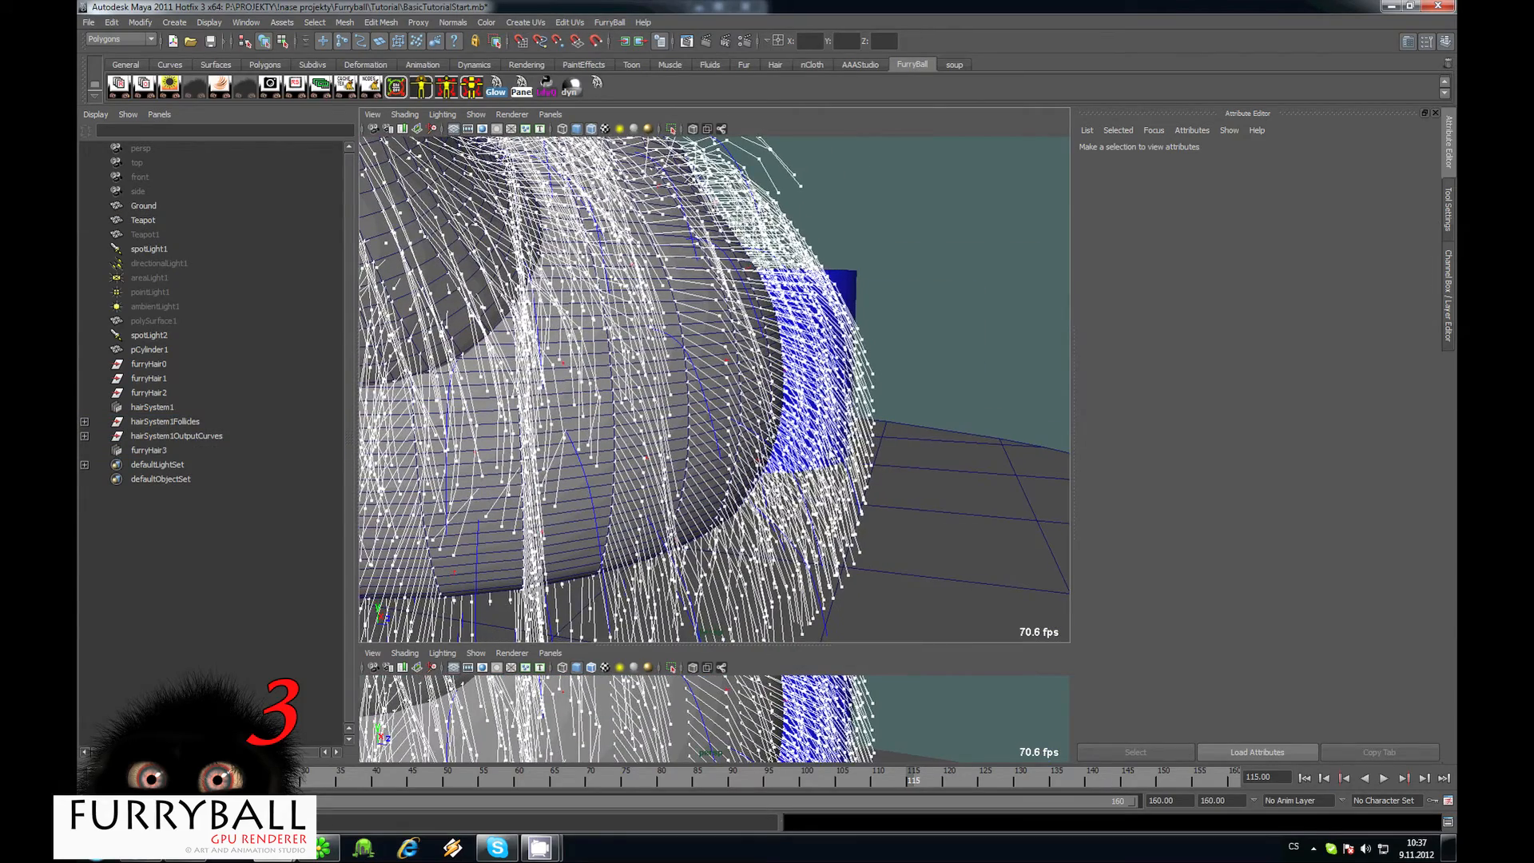
click(338, 780)
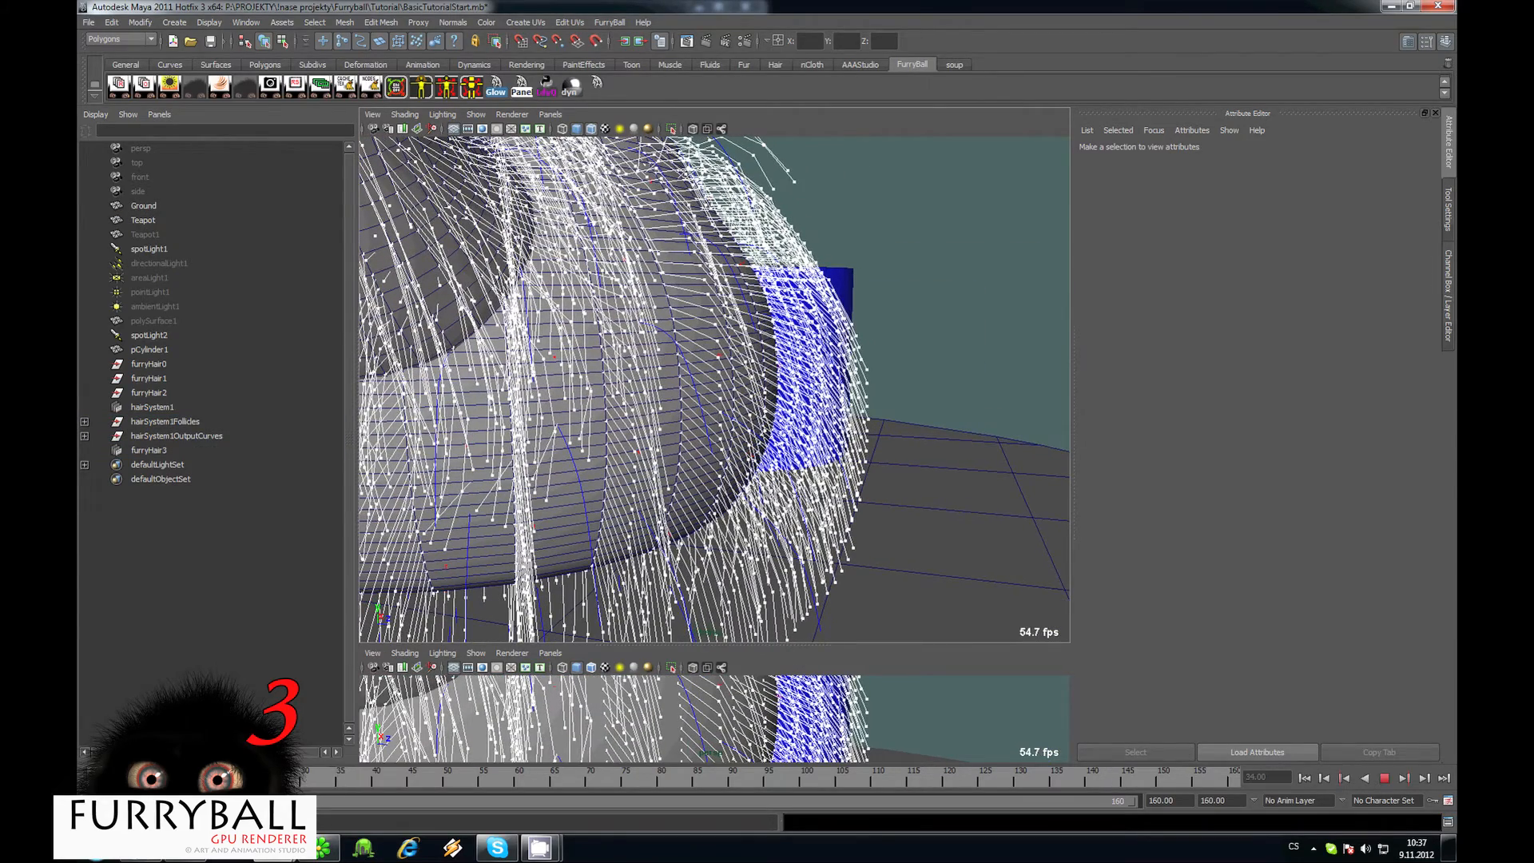
key(alt+v)
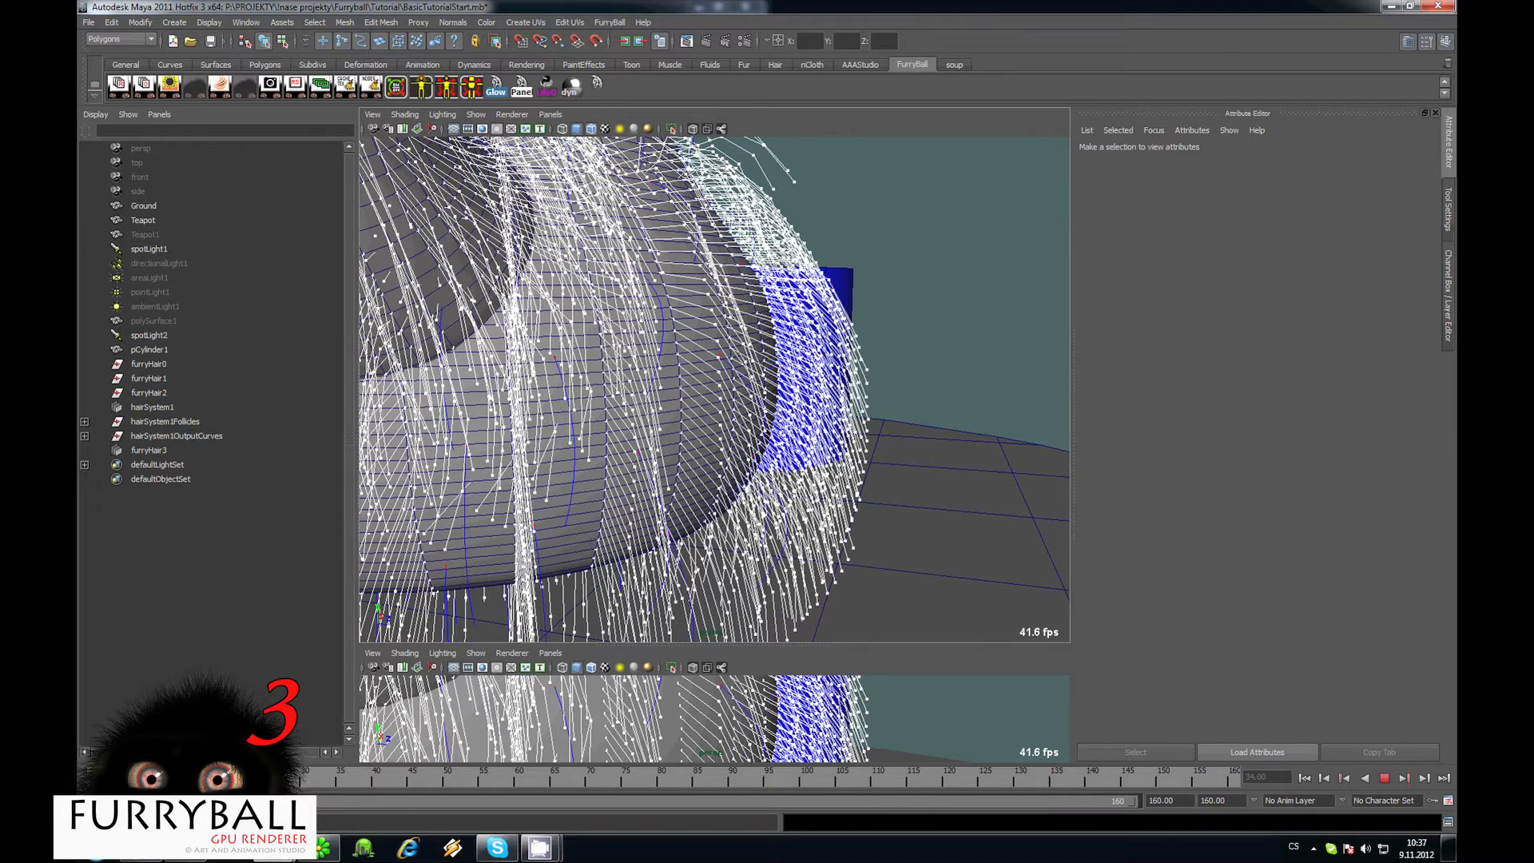
key(alt+shift+v)
scroll(754, 368, down, 3)
scroll(545, 420, down, 2)
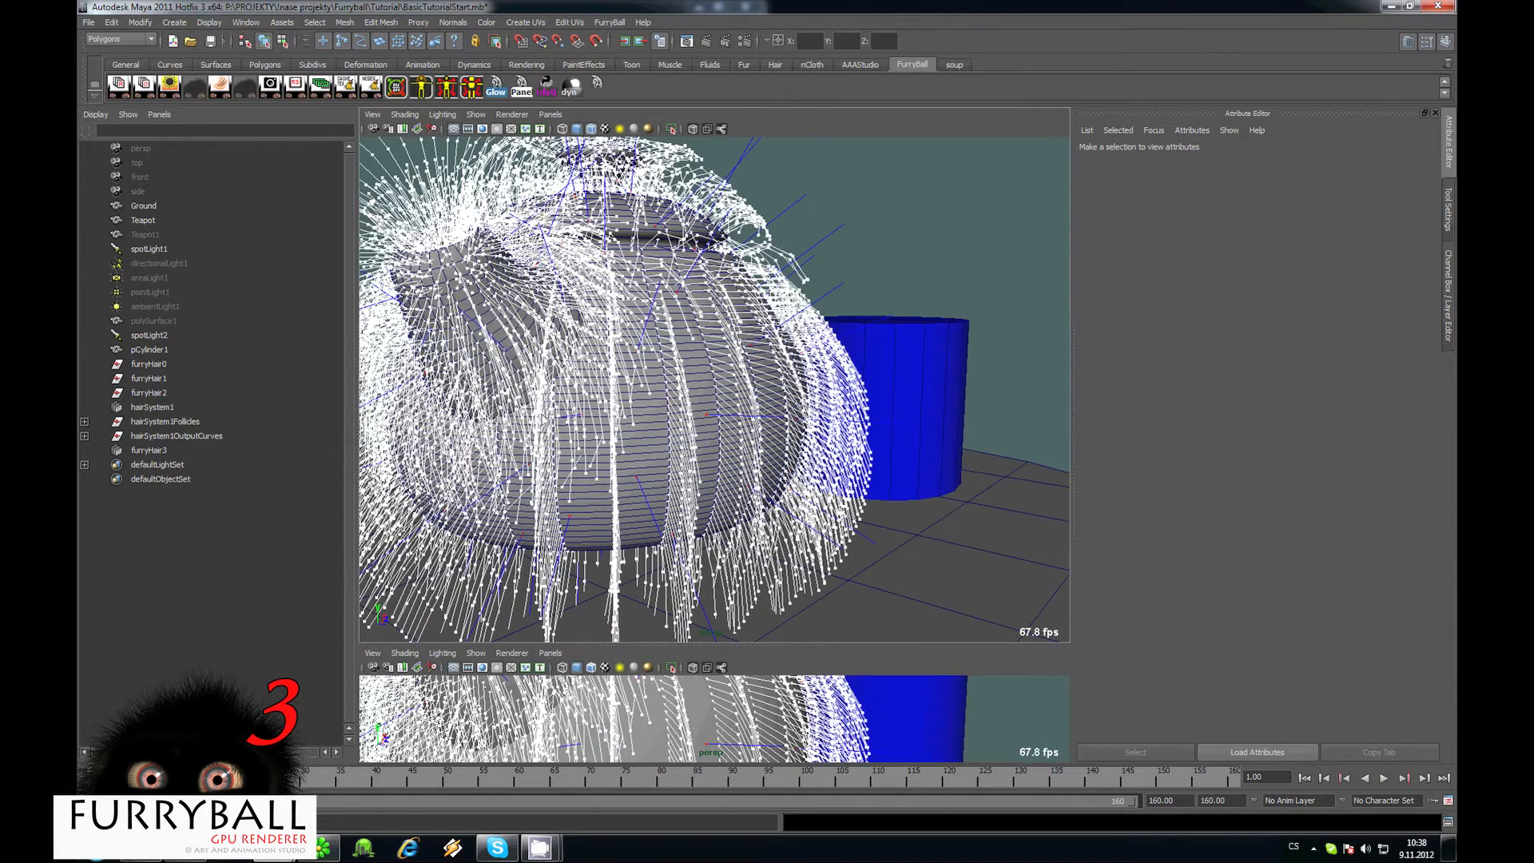
Delete hairSystem1 together with its follicles and output curves groups.
click(151, 409)
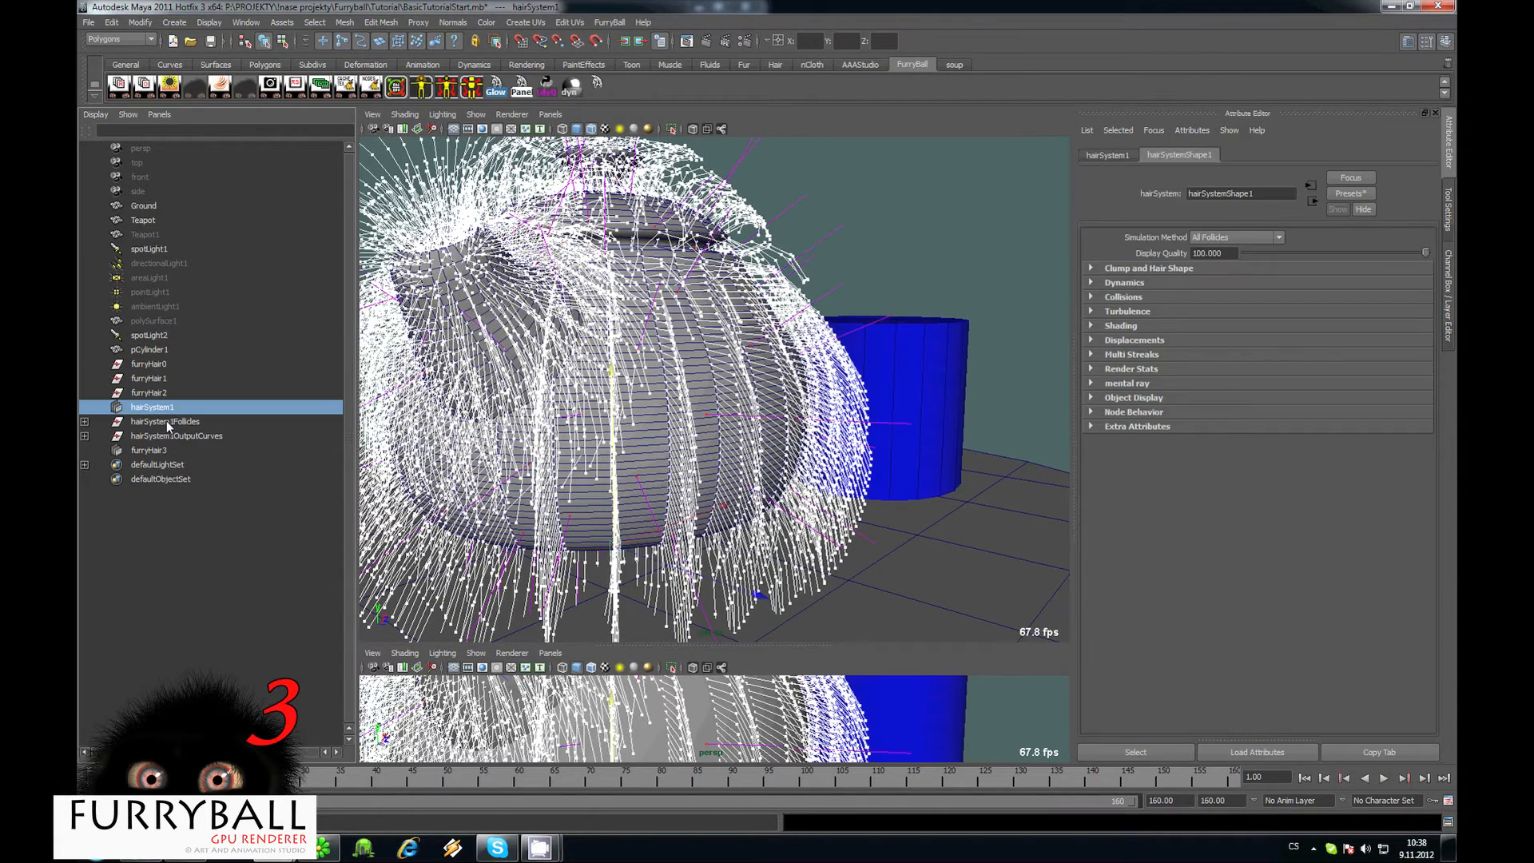
click(166, 420)
click(155, 407)
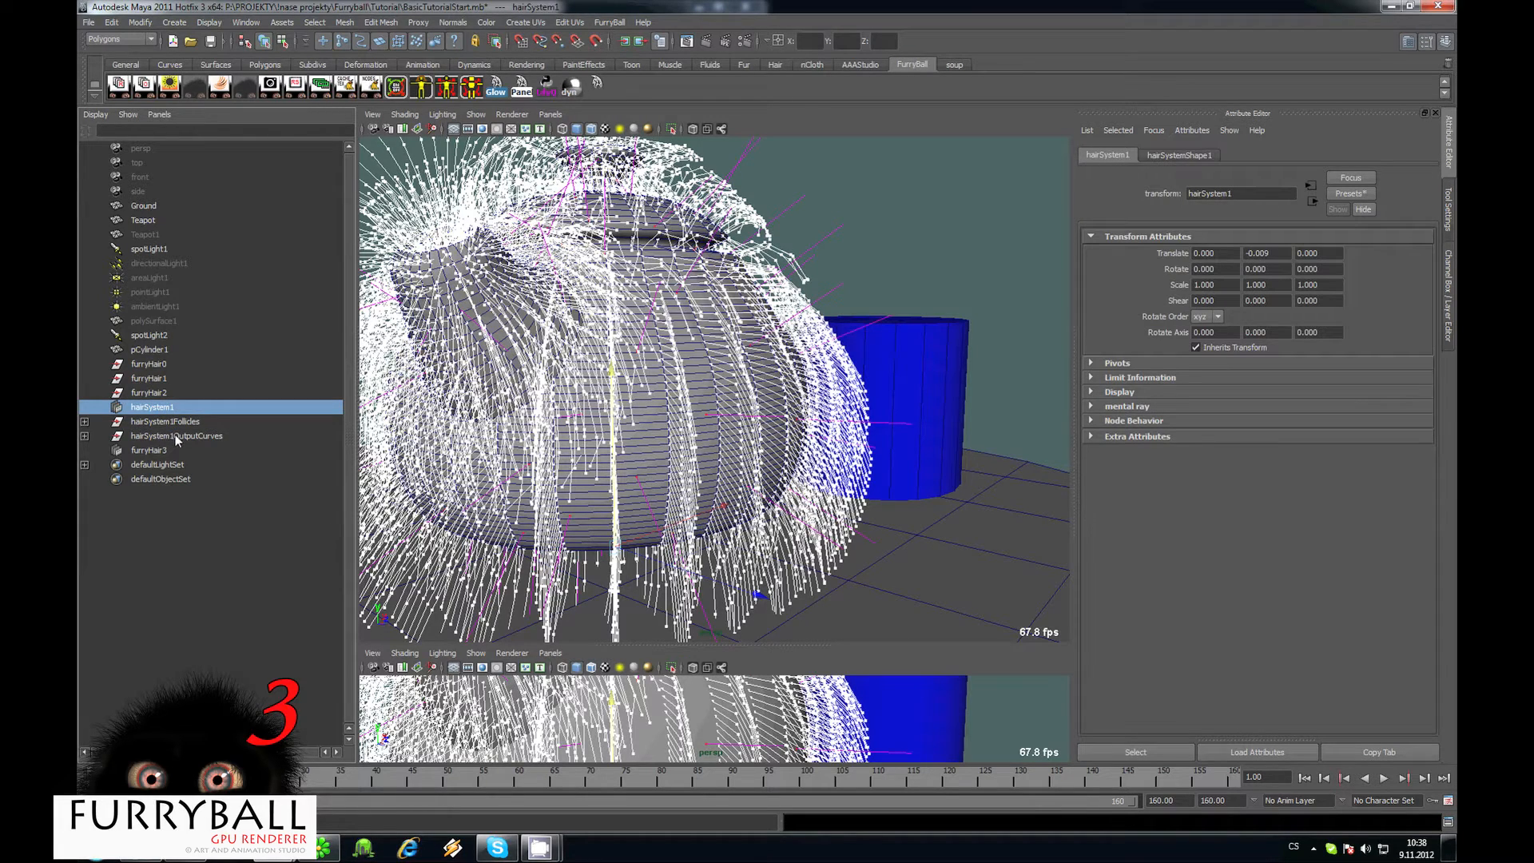
shift+click(184, 437)
key(Delete)
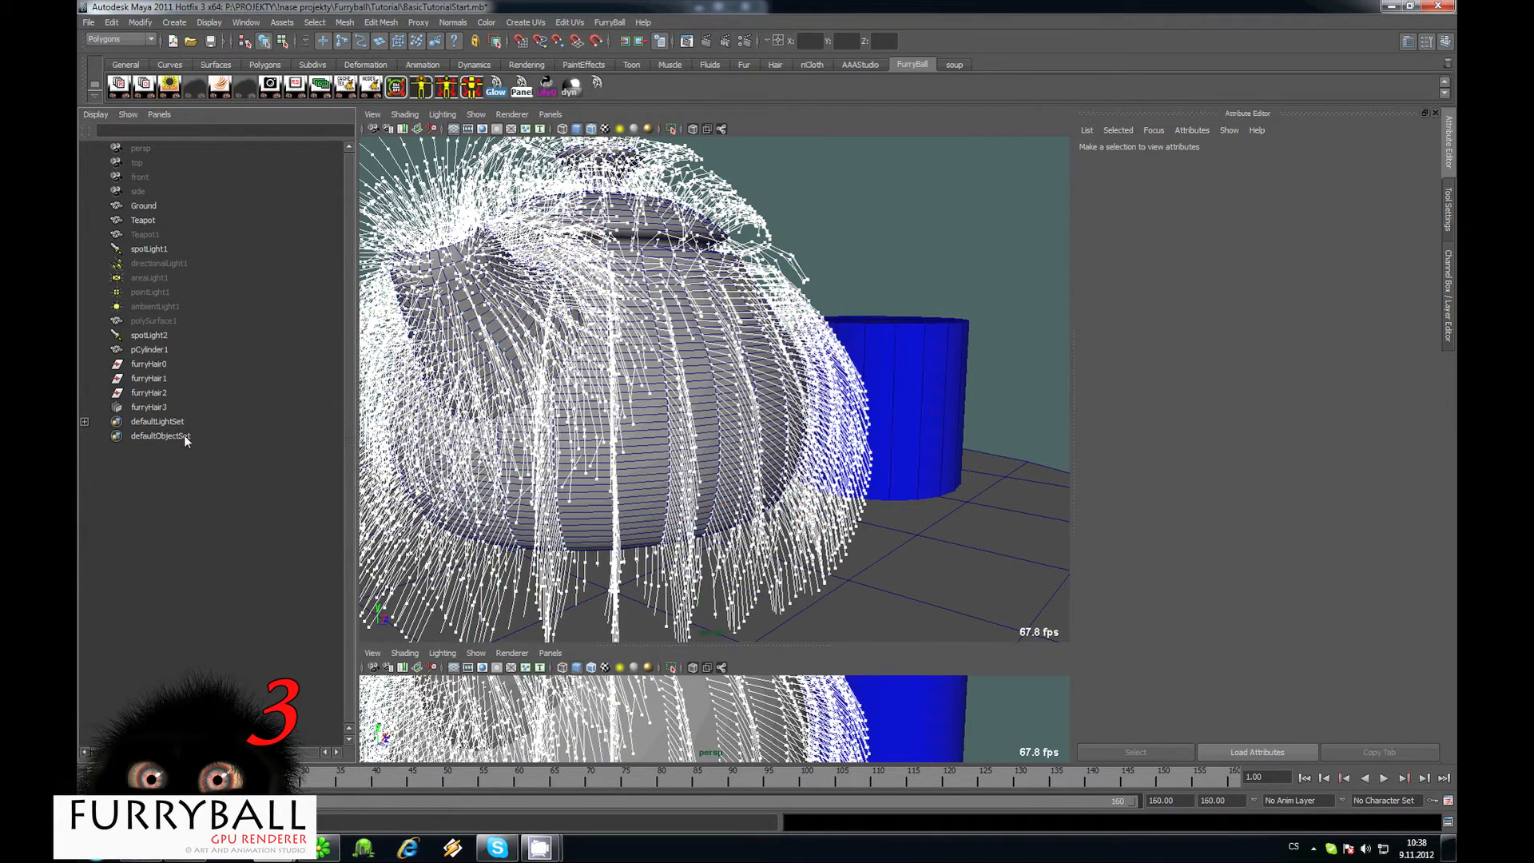
Switch the upper perspective view to the FurryBall Default renderer to show the hair on the teapot.
scroll(789, 424, down, 4)
scroll(789, 424, up, 3)
alt+drag(788, 424, 719, 406)
click(512, 115)
mouse_move(575, 179)
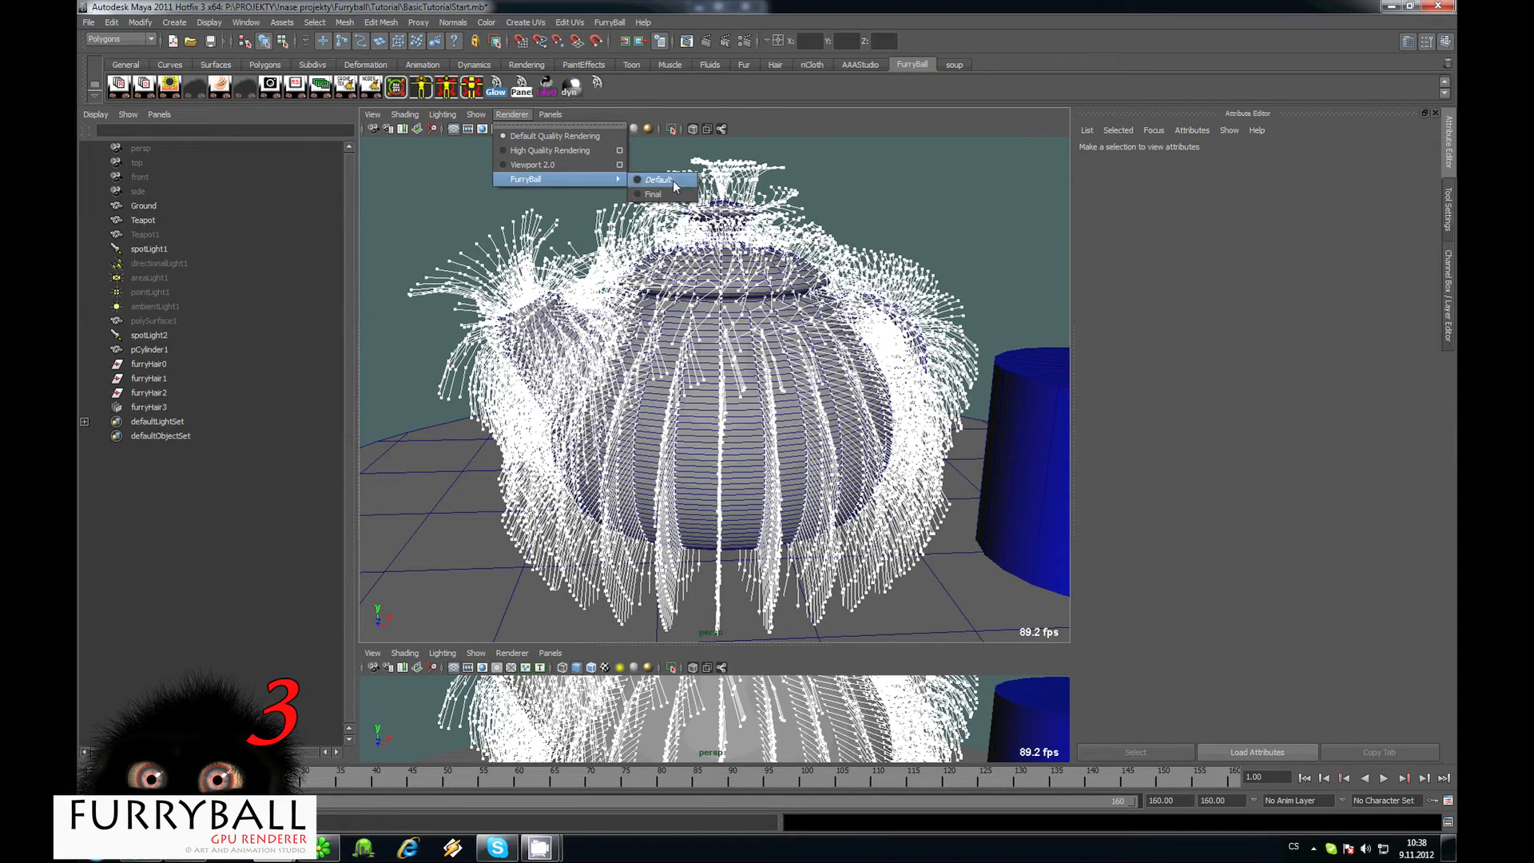
click(668, 183)
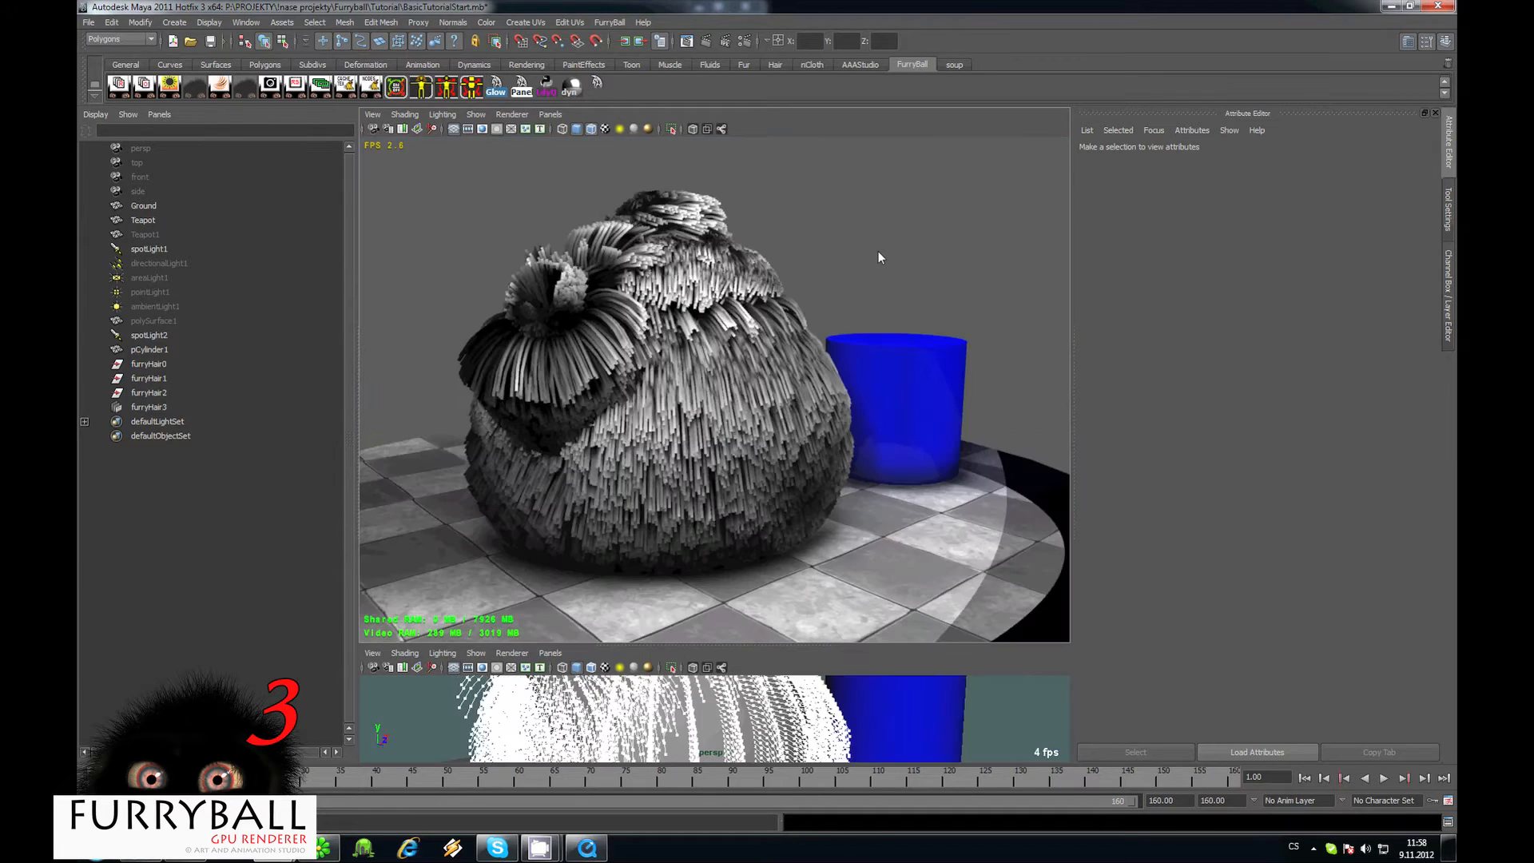
right_click(876, 271)
alt+right_drag(900, 281, 866, 323)
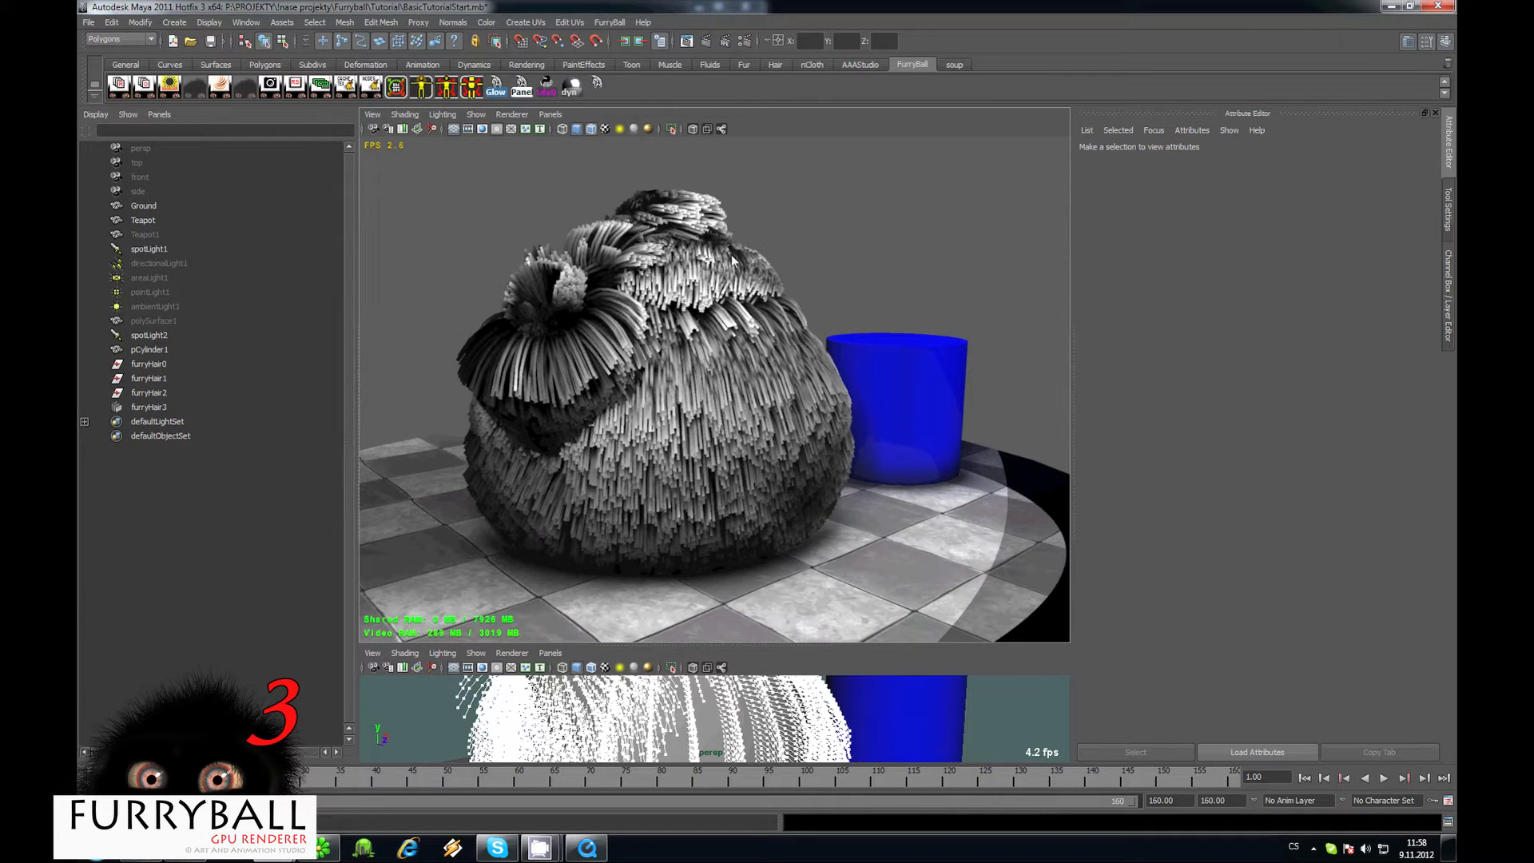
Select the teapot's FurryBall hair, try out other guide lengths, and set Guide Length to 1.
click(774, 254)
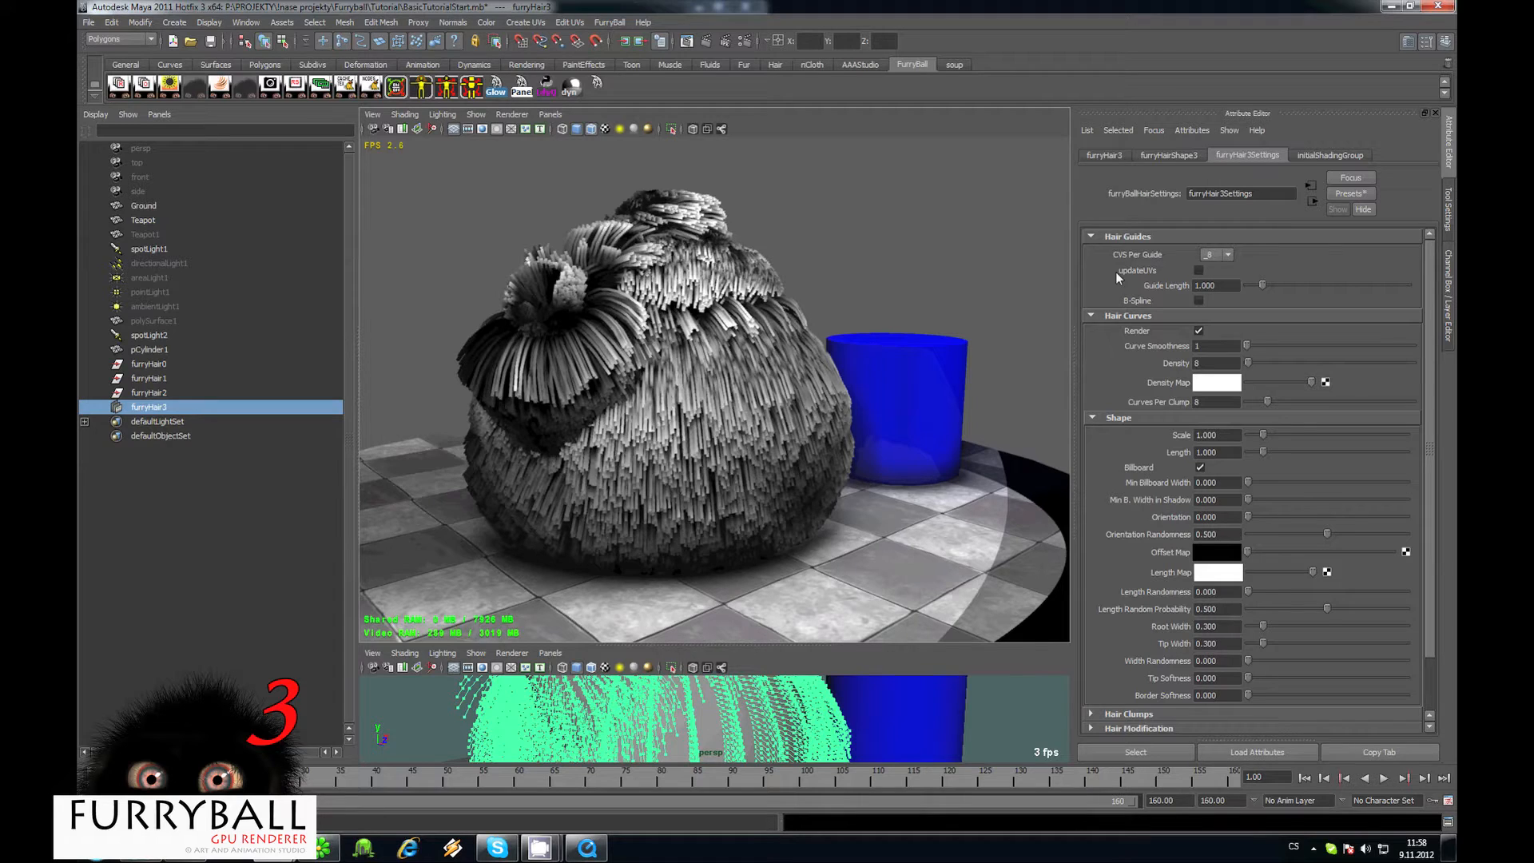
alt+drag(704, 328, 782, 381)
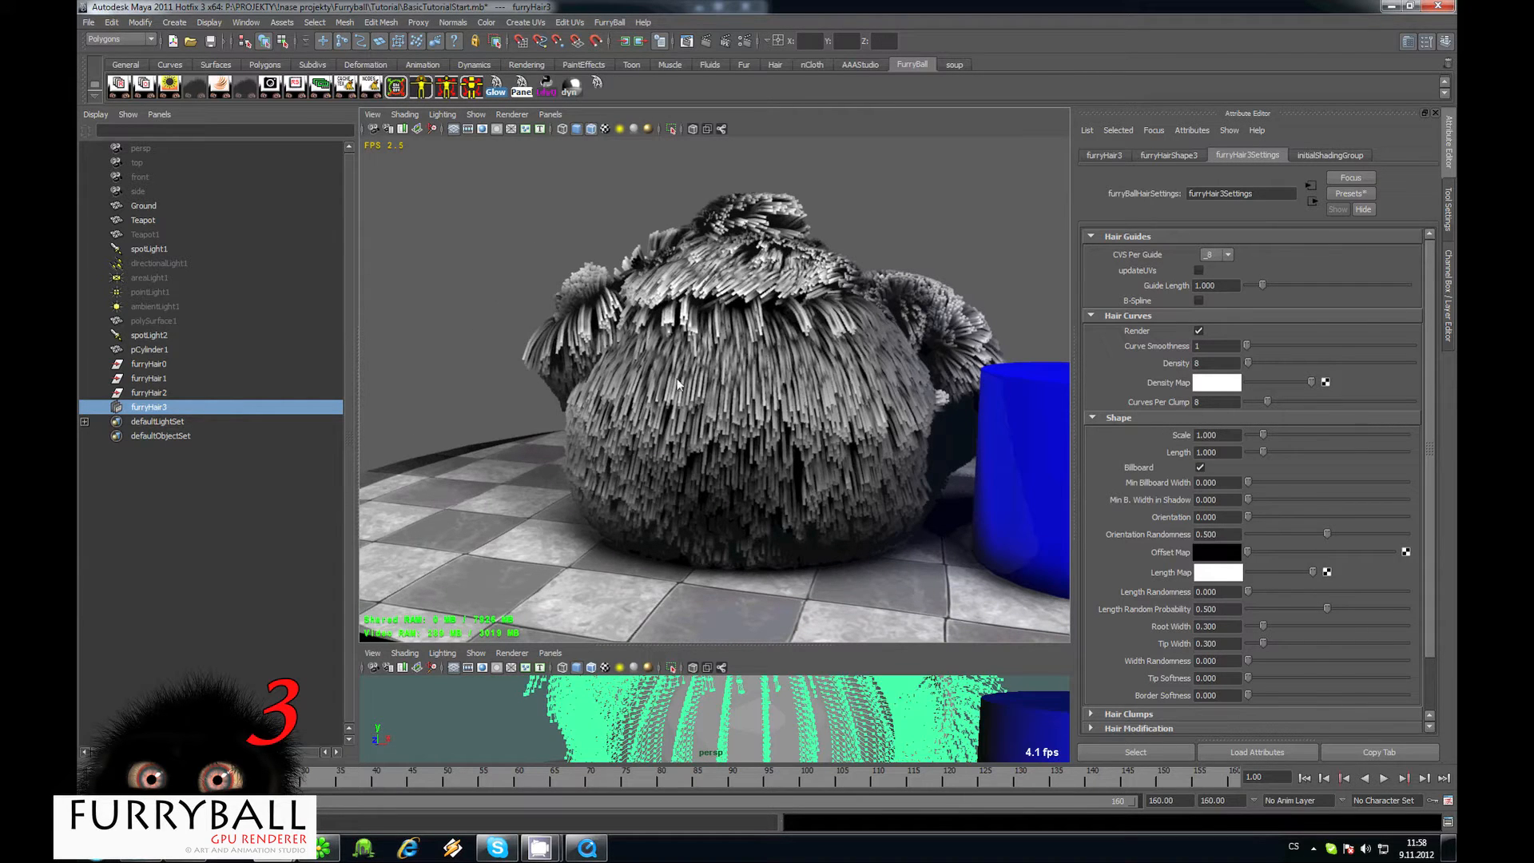
drag(1270, 284, 1132, 301)
click(1264, 284)
text(1)
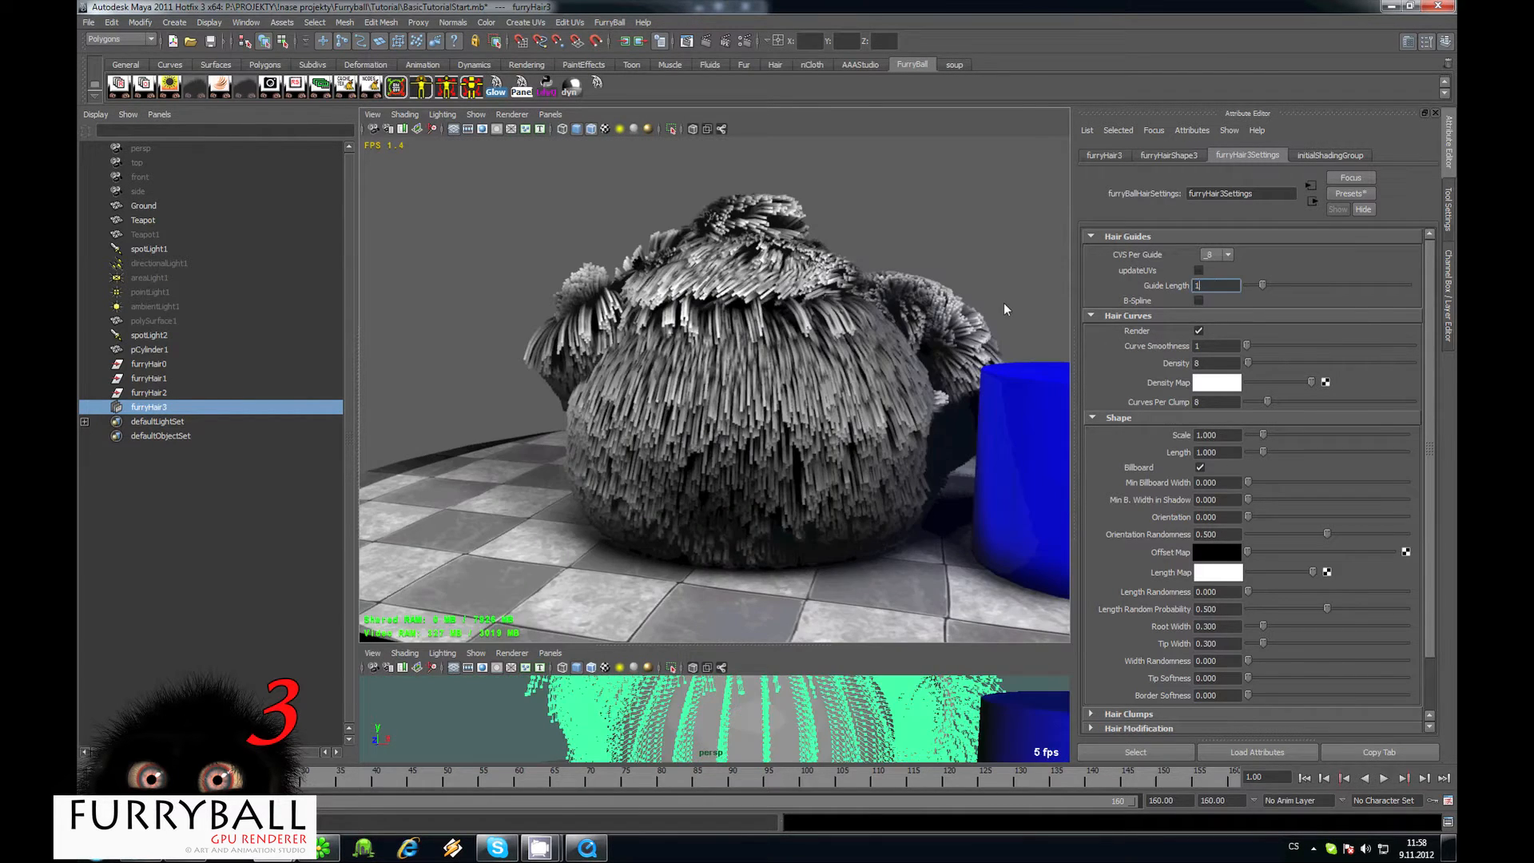
key(Return)
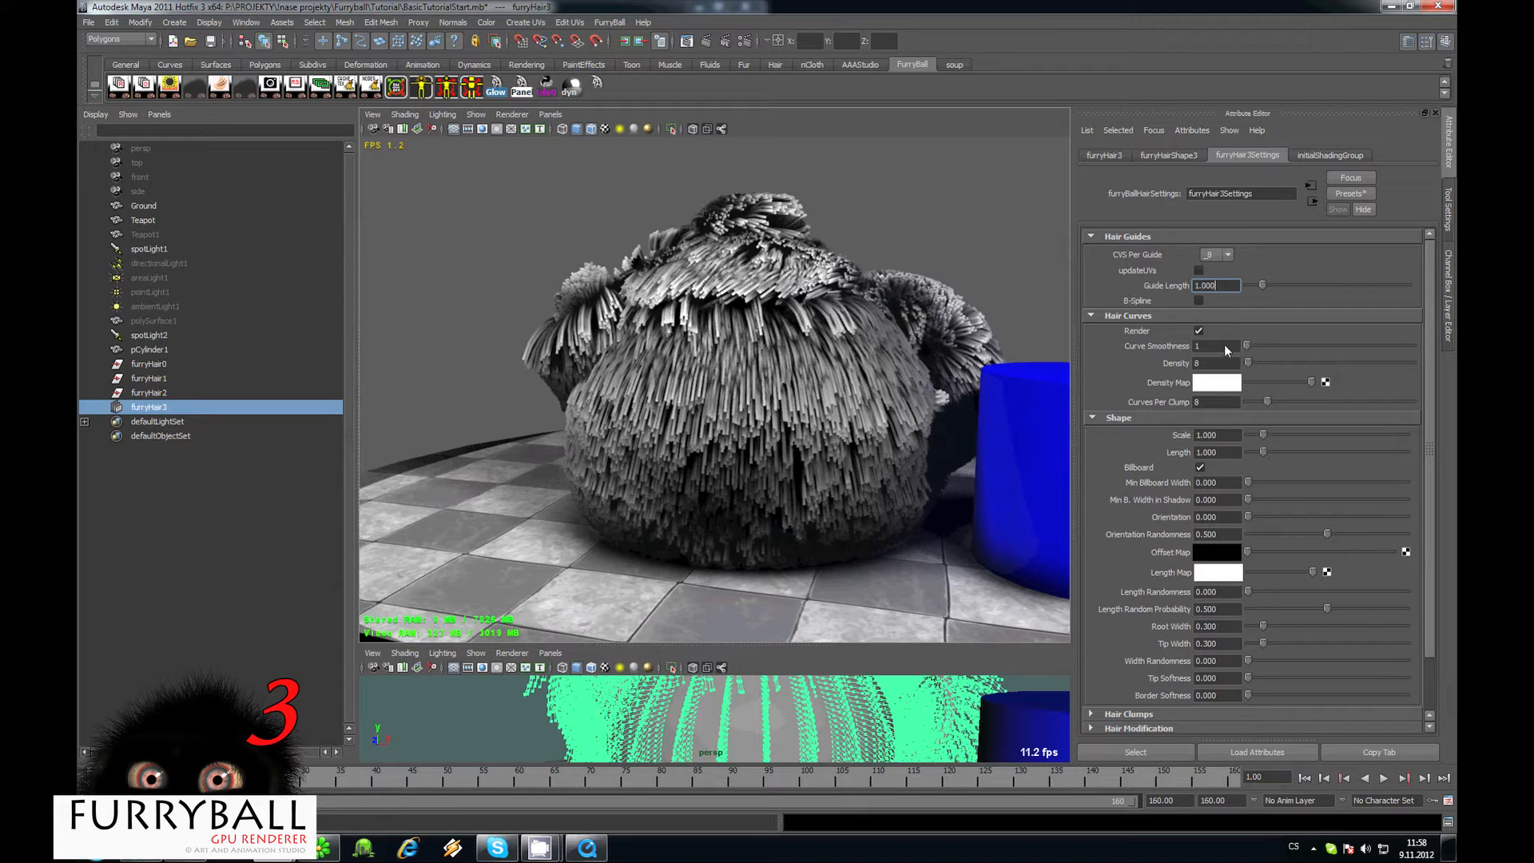
Turn rendering of the hair curves off and on again, and try Curve Smoothness 7 before restoring it to 1.
click(1224, 347)
alt+drag(817, 339, 592, 294)
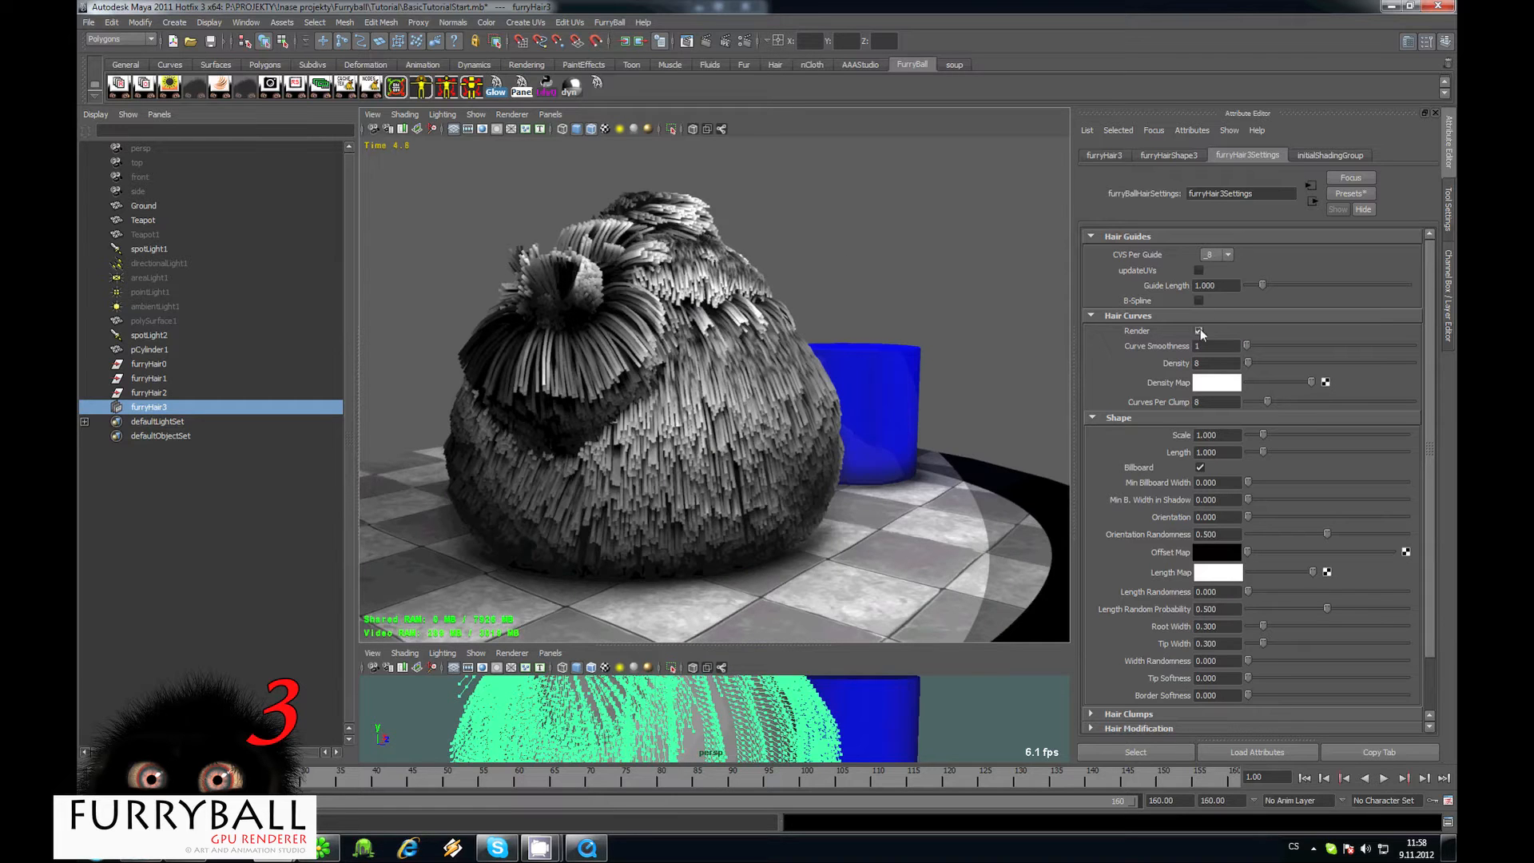
click(1198, 331)
click(1198, 331)
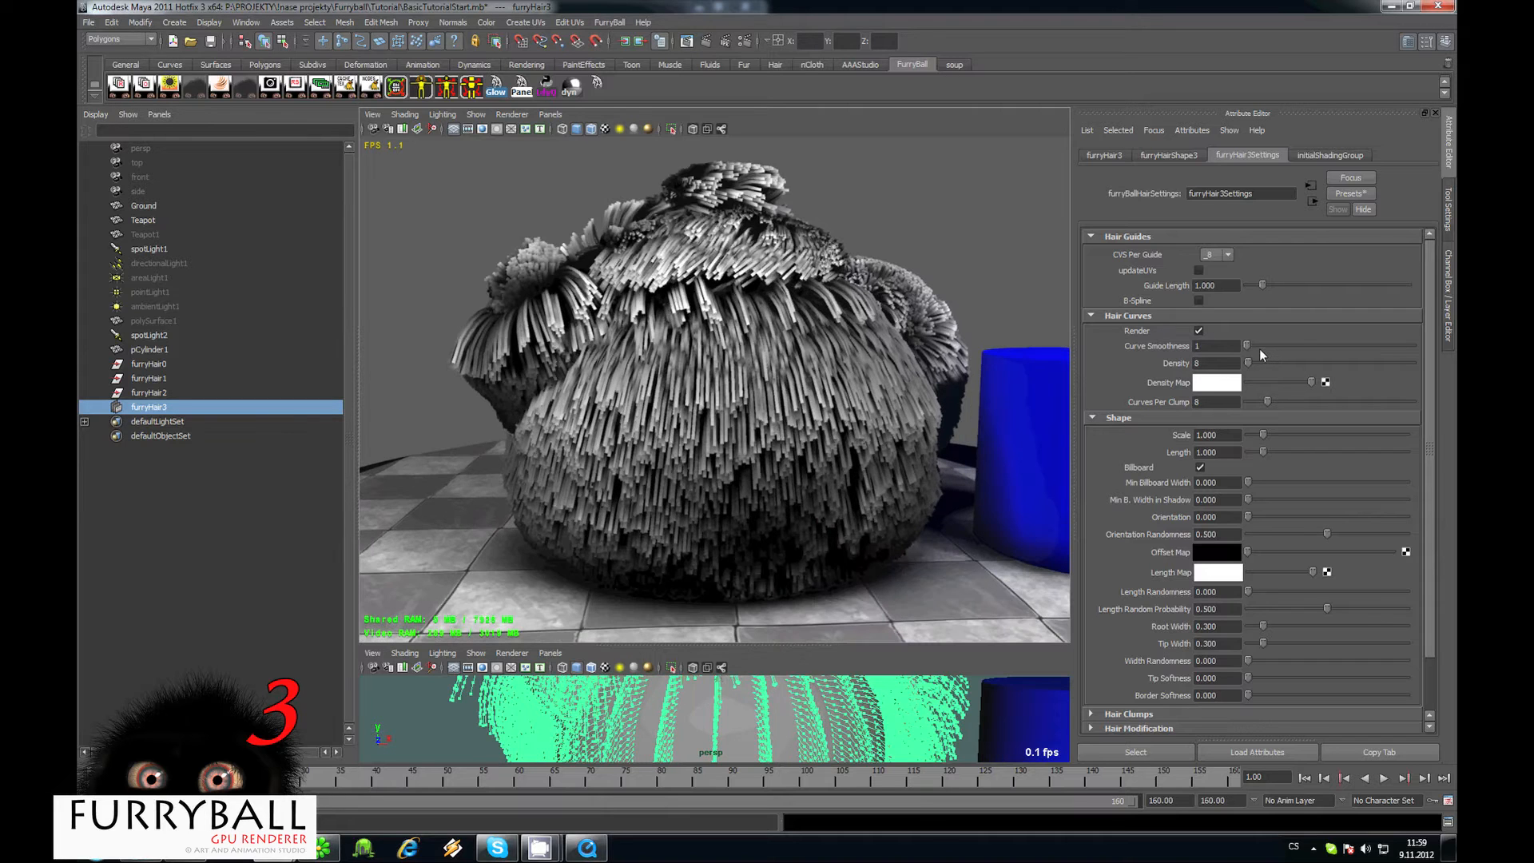
drag(1316, 346, 1441, 343)
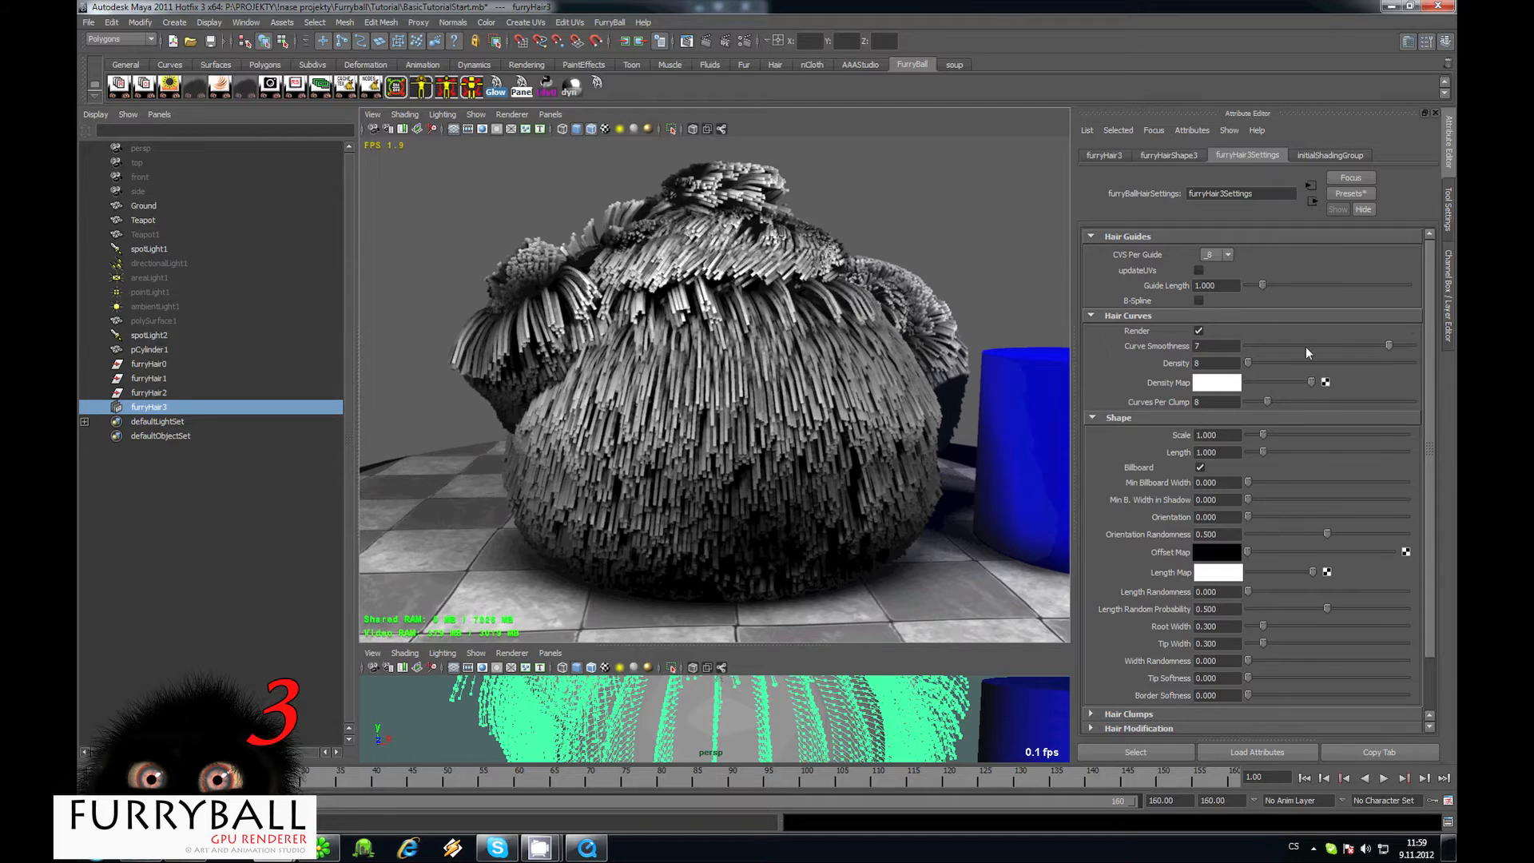
drag(1306, 347, 918, 371)
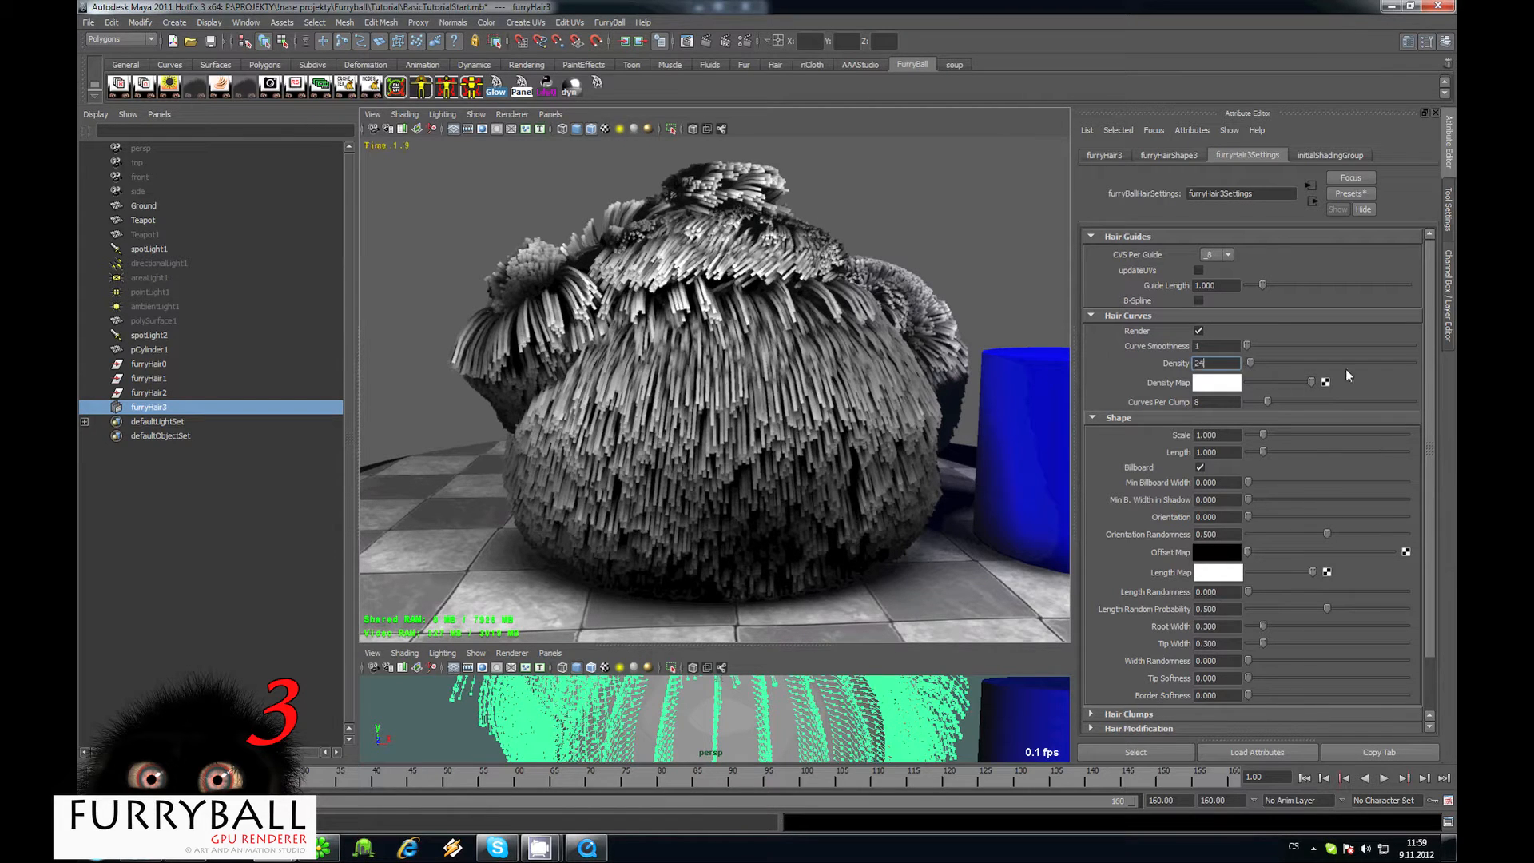
Set the hair Density to 200 and assign a file texture with the heart image srdce_C.png to the Density Map.
click(1269, 362)
mouse_move(1279, 362)
mouse_down()
mouse_move(1312, 362)
mouse_move(1280, 362)
mouse_up()
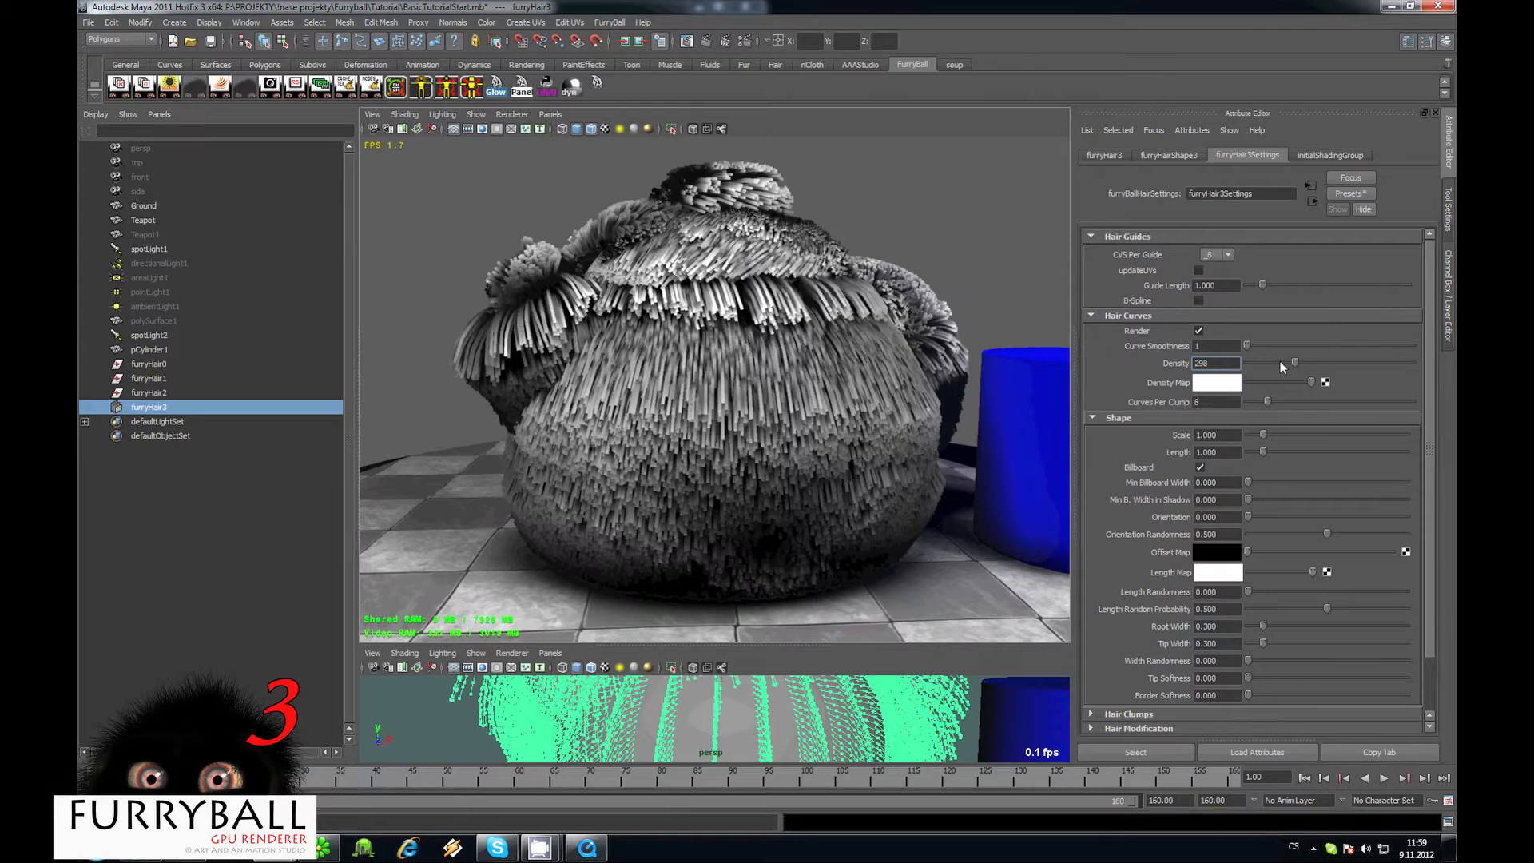
click(1326, 384)
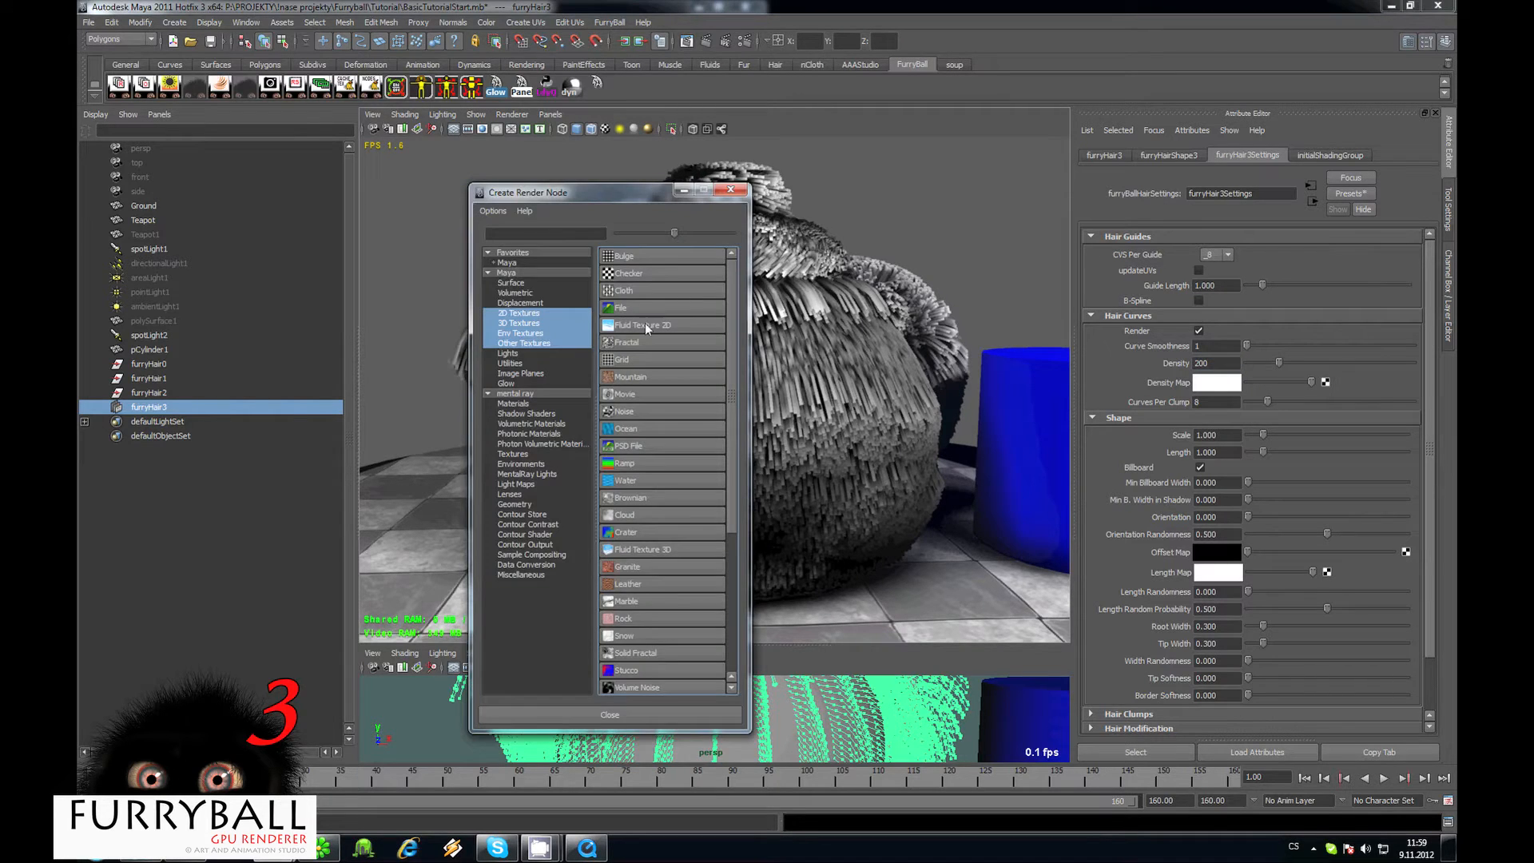
click(624, 307)
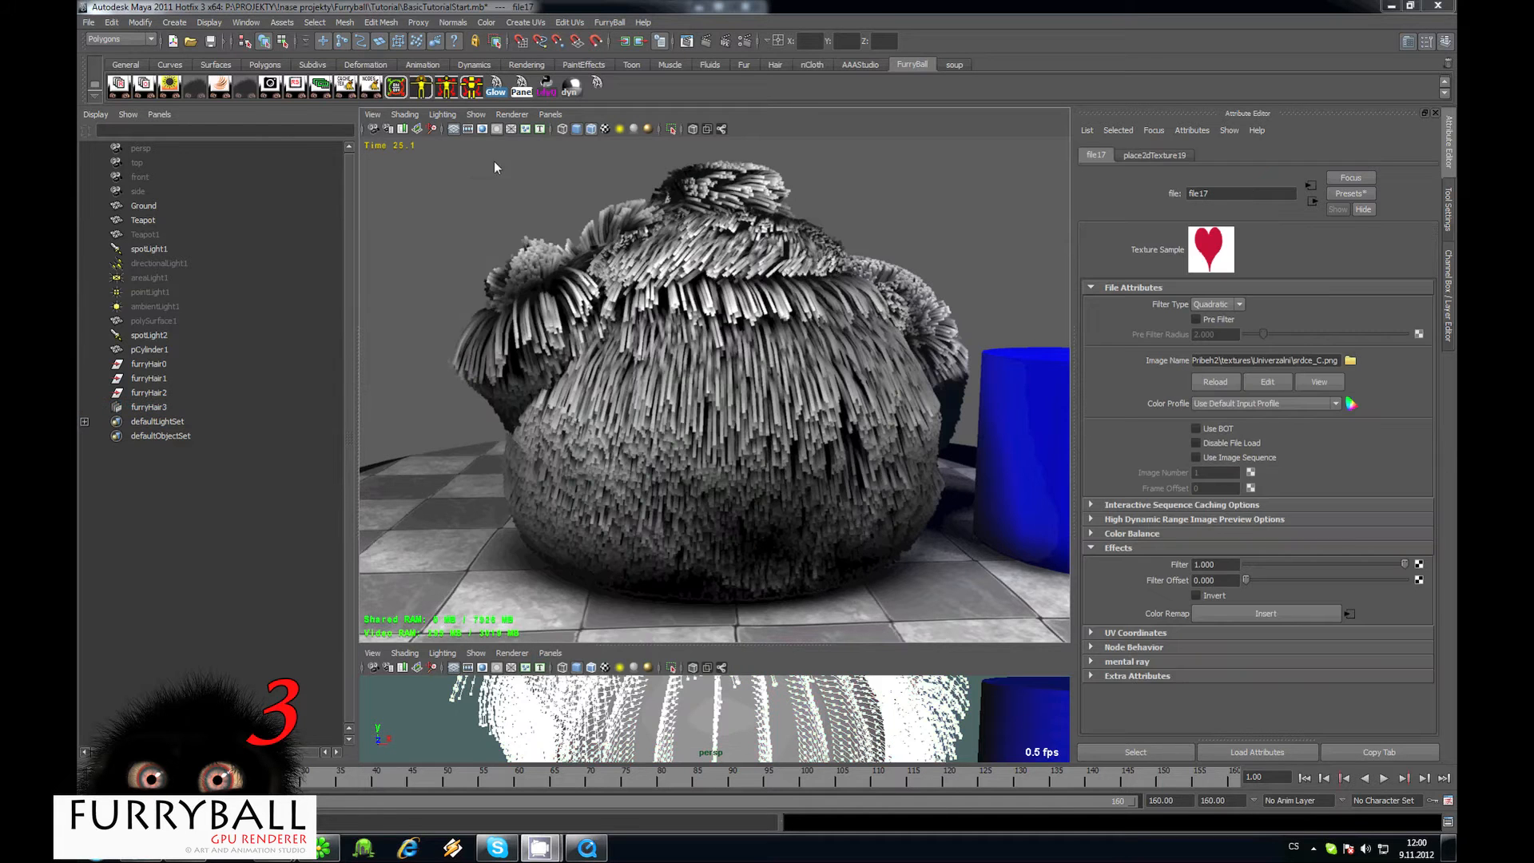
Tile the density texture by setting its U repeat to 5 and raising its V repeat, and return to the file attributes.
click(1155, 155)
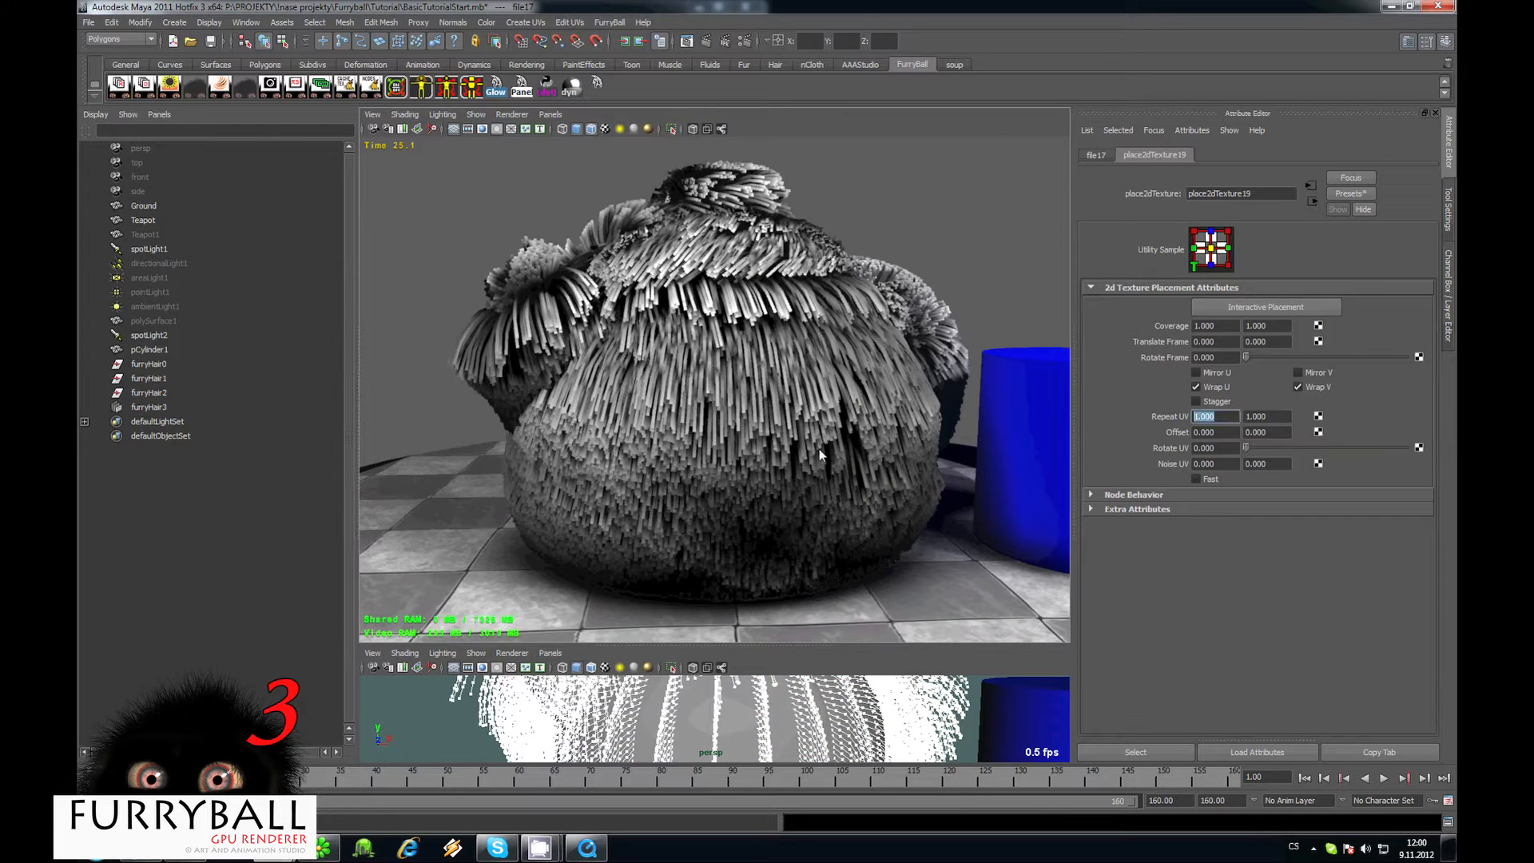
text(5)
key(Return)
key(Tab)
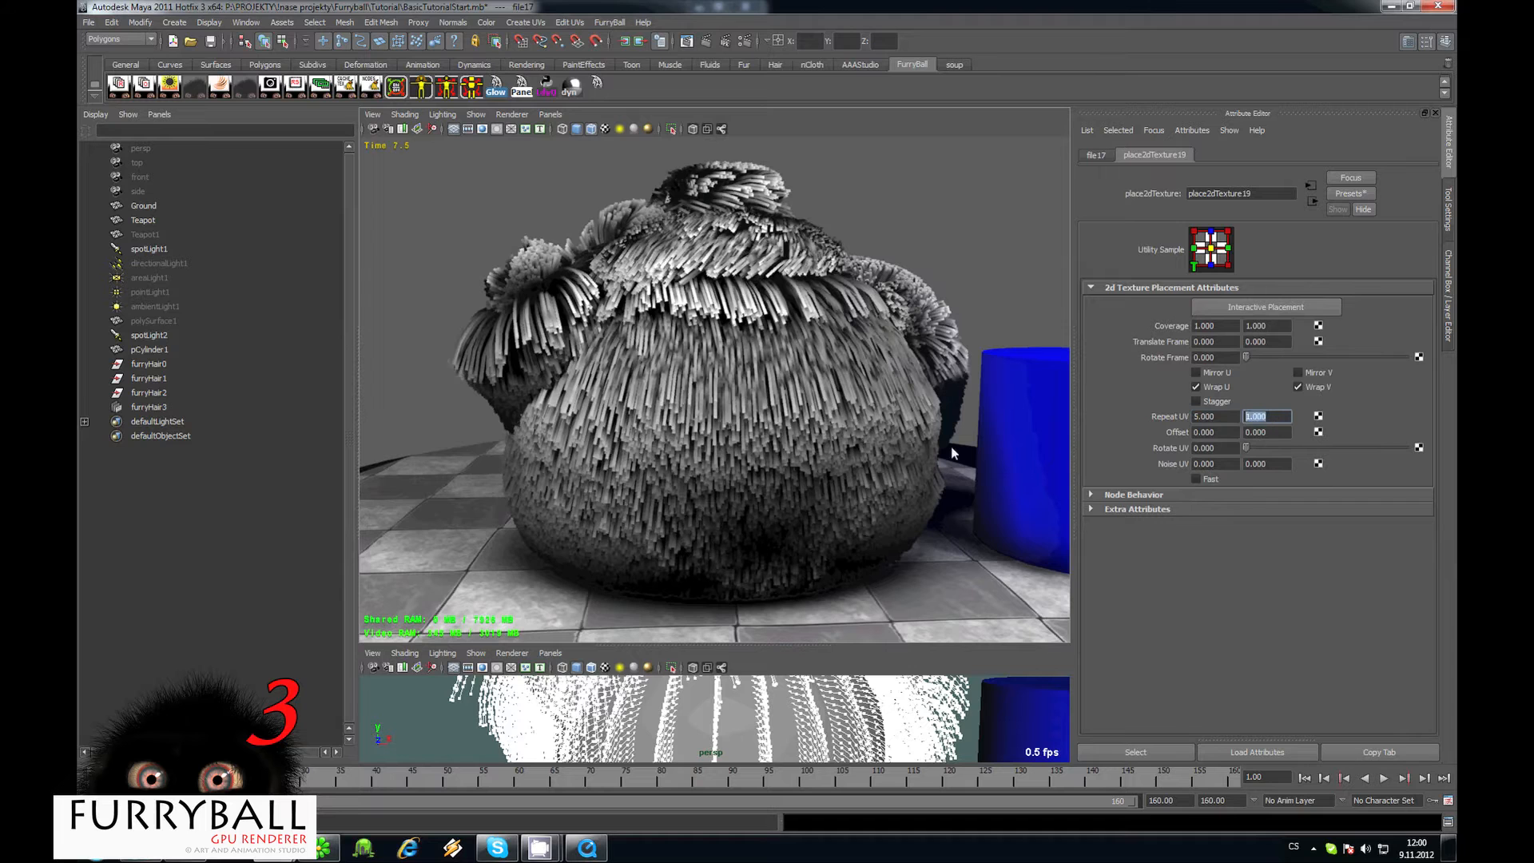
click(1096, 155)
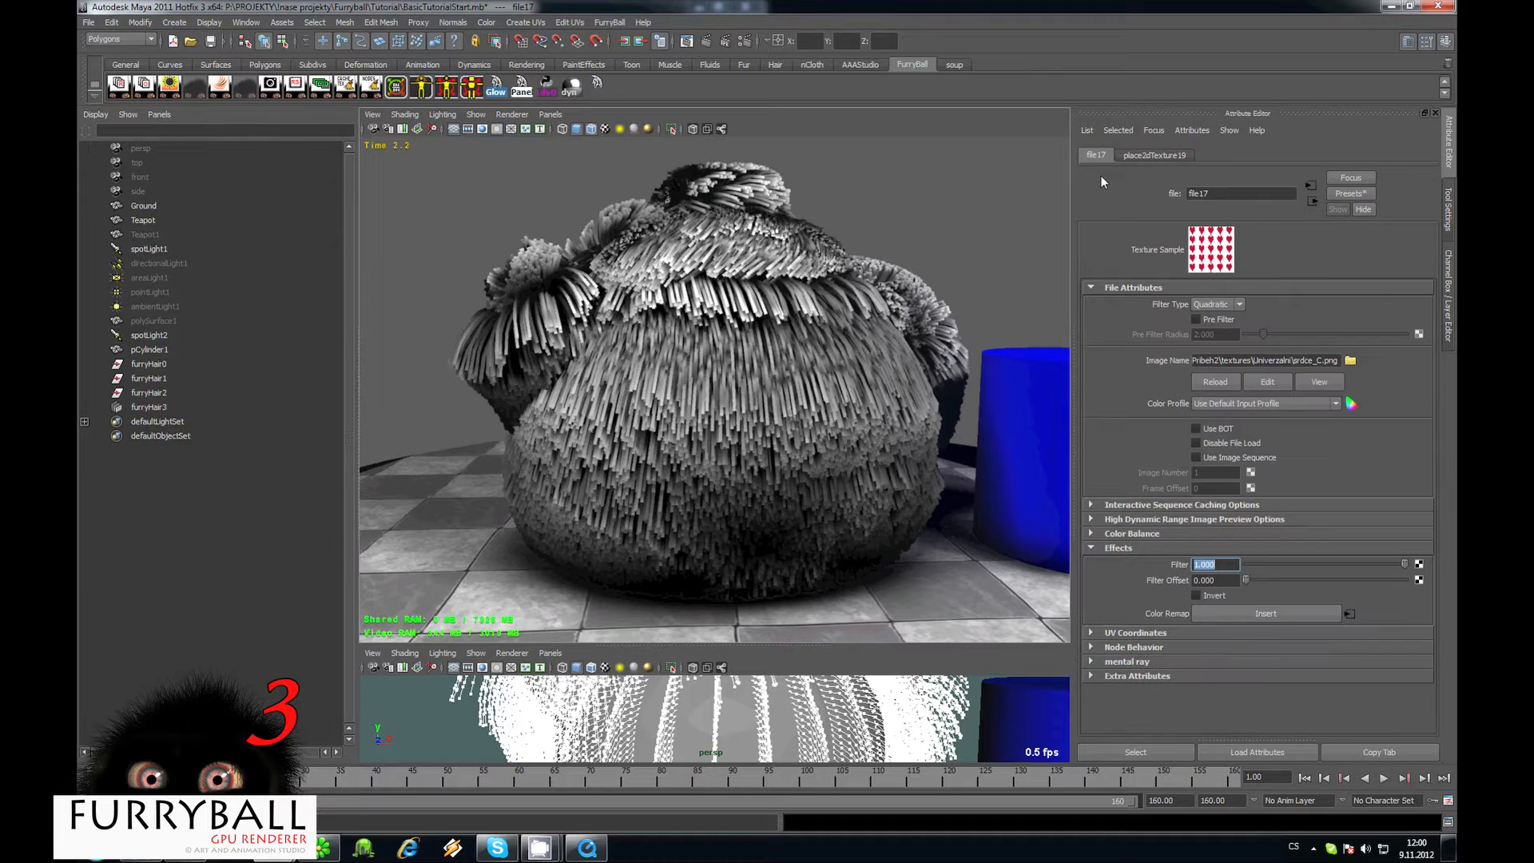
Invert the heart density texture and reselect the teapot's hair to return to its settings.
click(1203, 594)
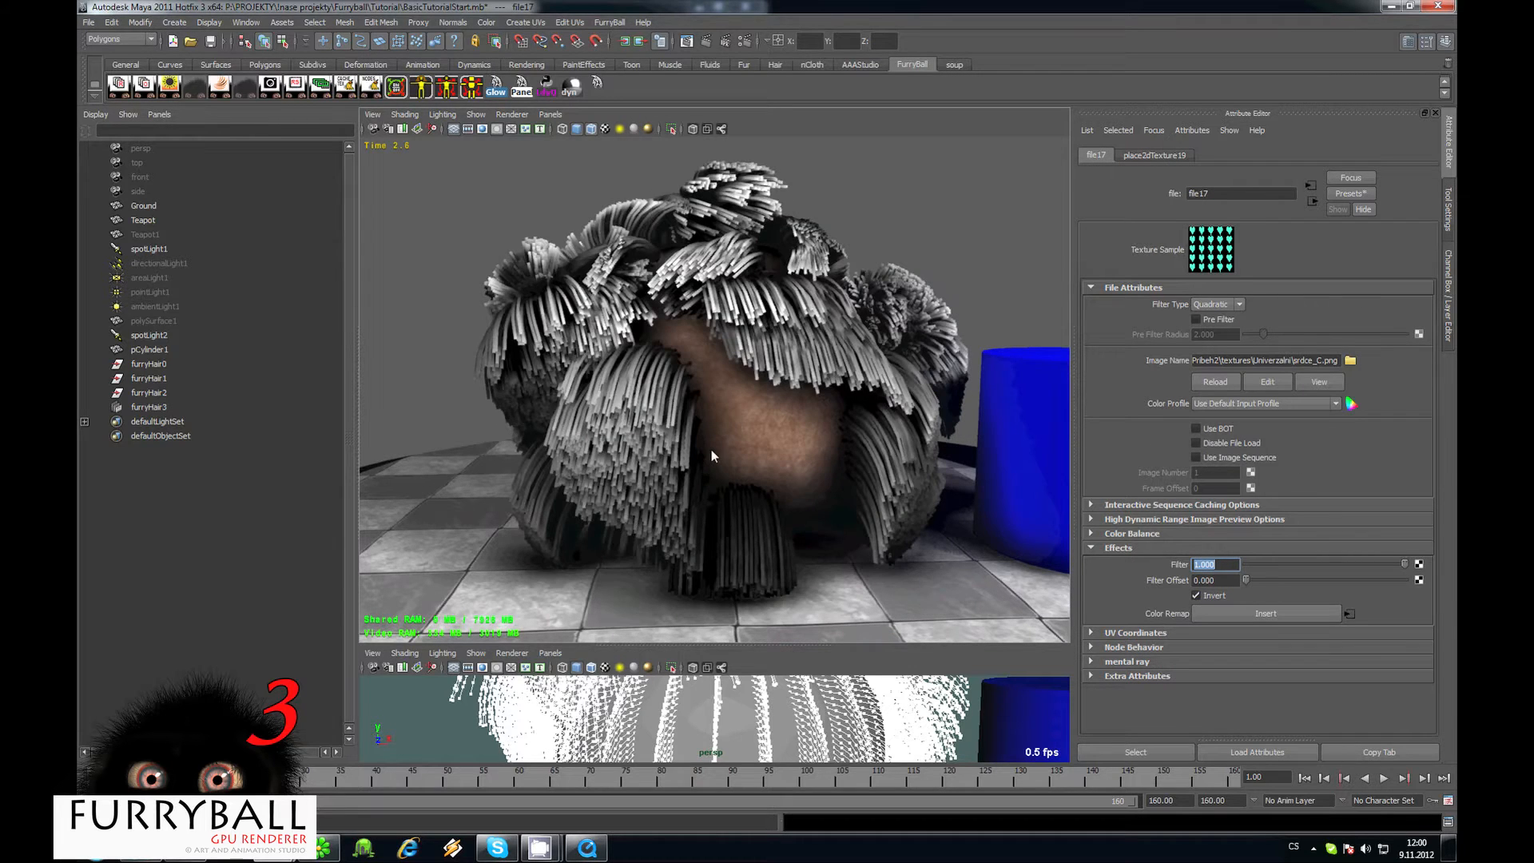
alt+drag(770, 406, 718, 395)
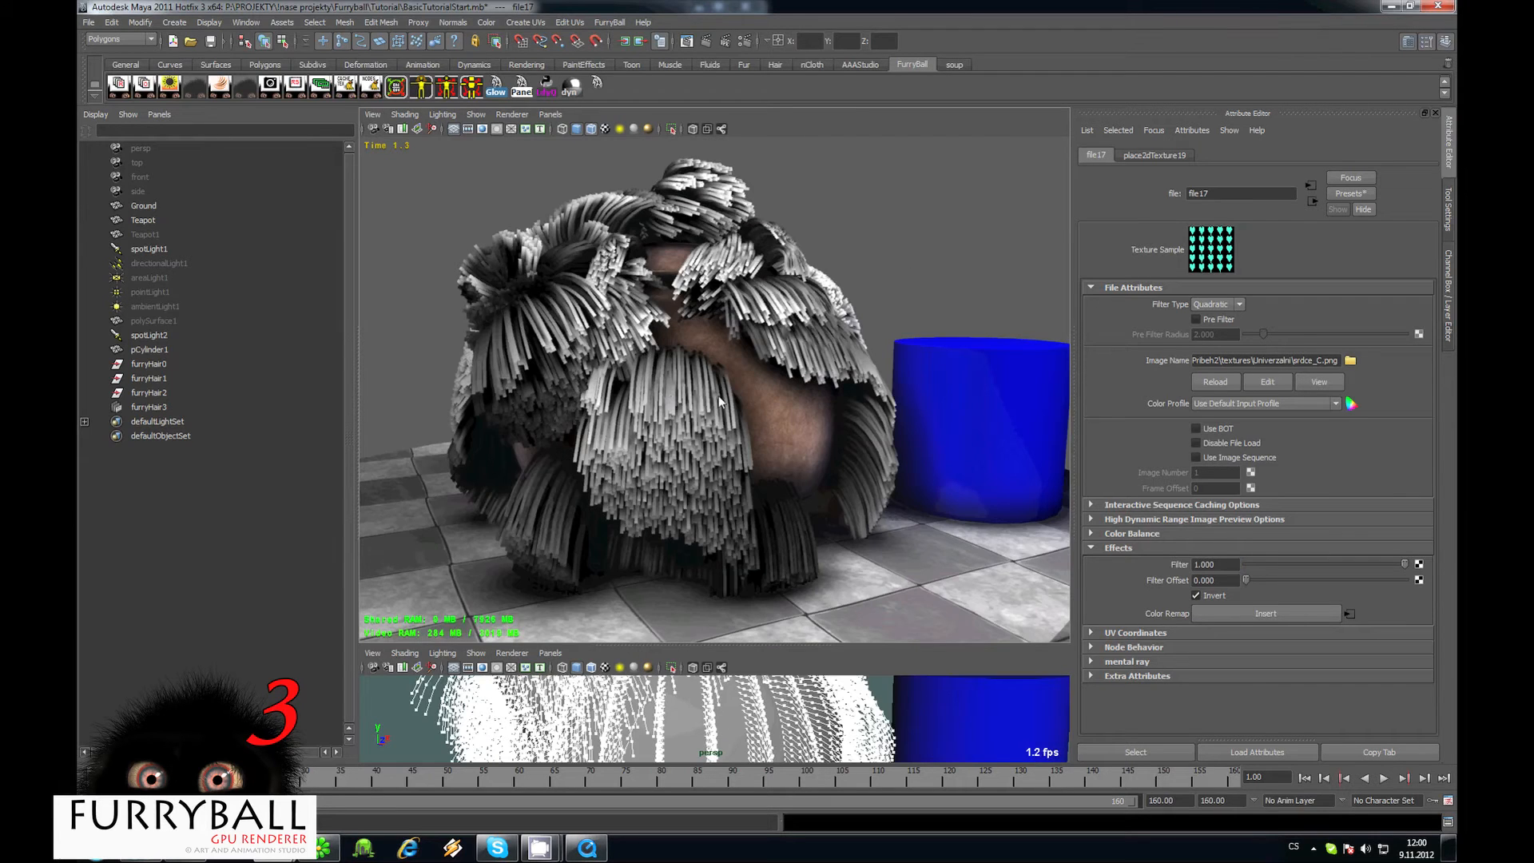
click(748, 177)
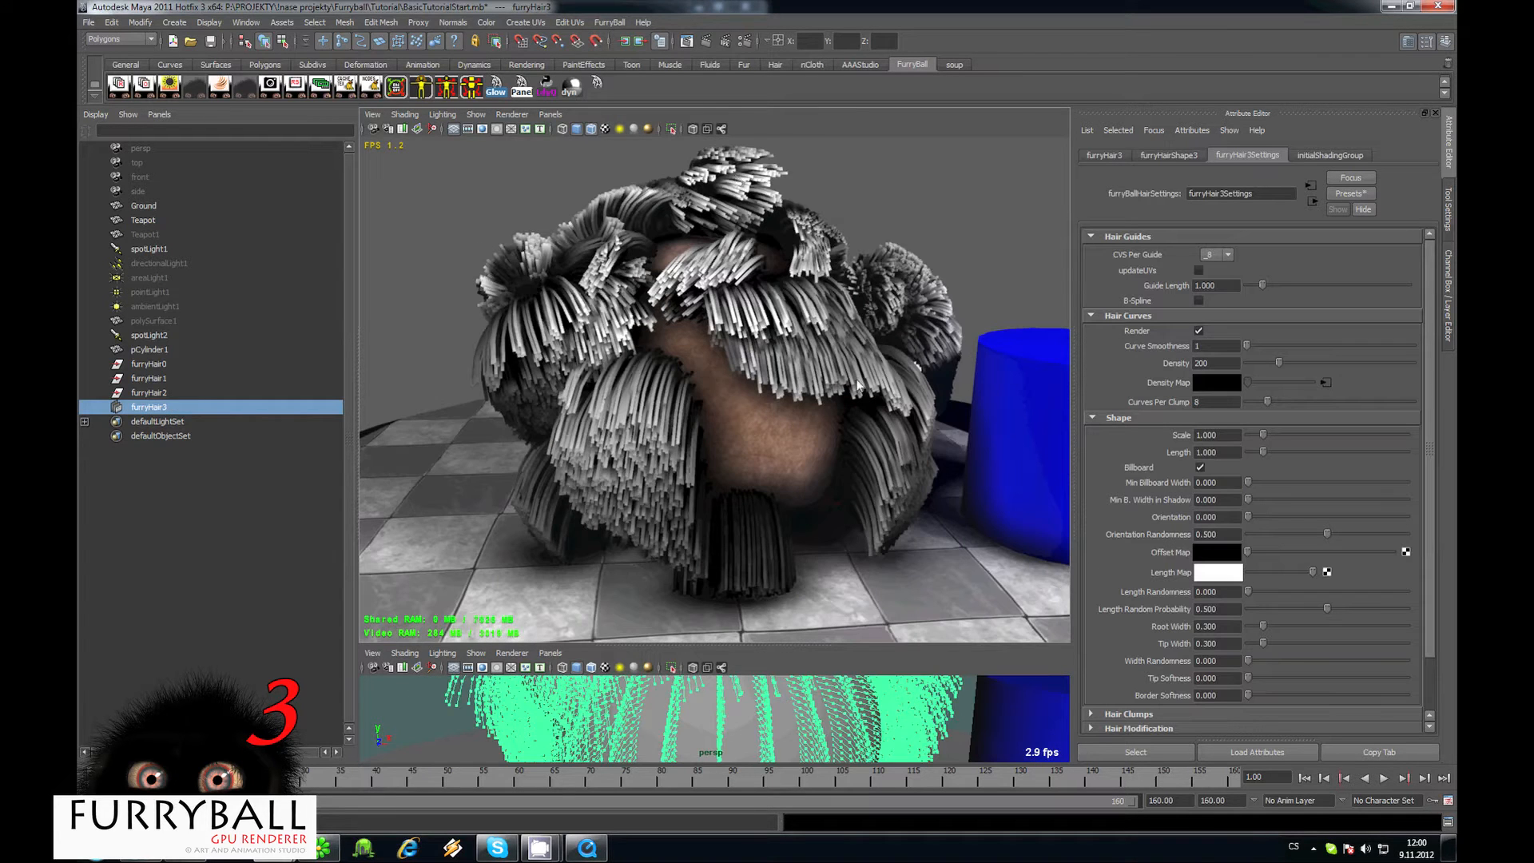
Try Curves Per Clump 2 on the teapot's hair and restore it to 8.
alt+drag(857, 384, 895, 376)
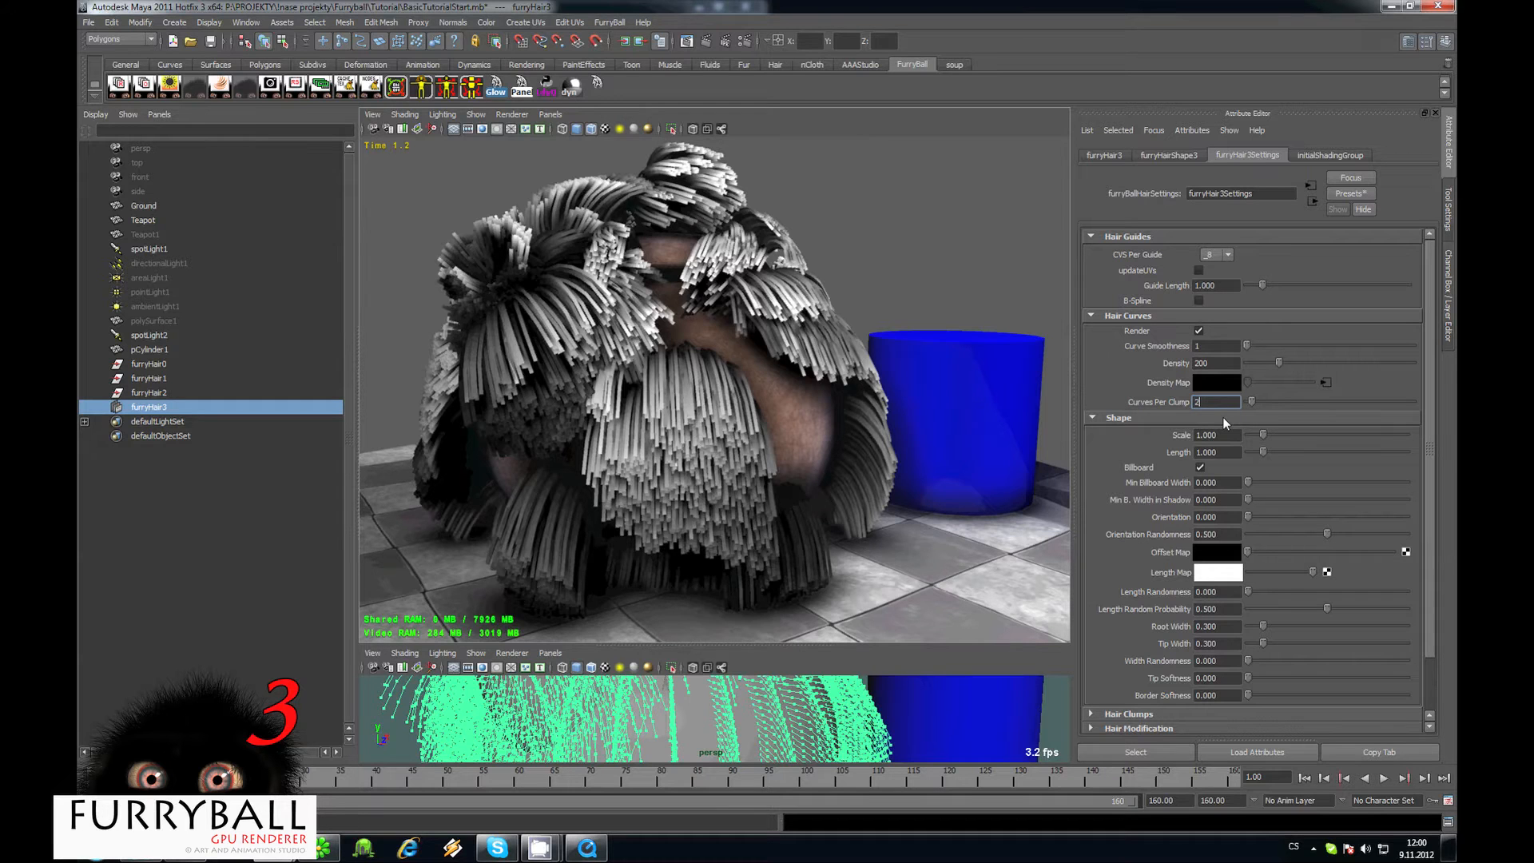
key(Return)
alt+drag(891, 436, 719, 438)
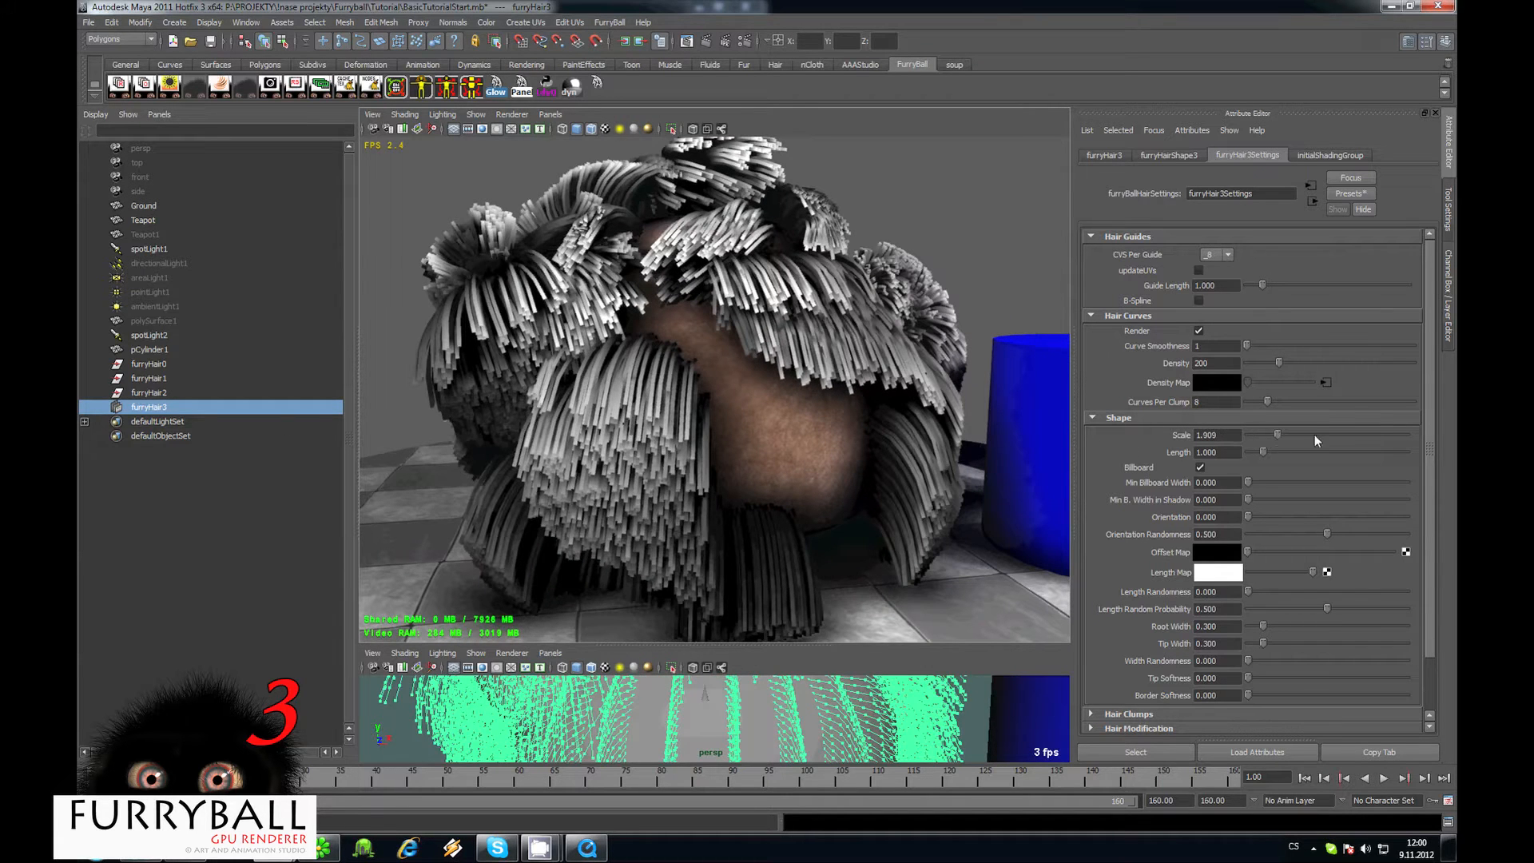
Try larger Scale values for the hair shape and restore Scale to 1.
drag(1316, 436, 1090, 443)
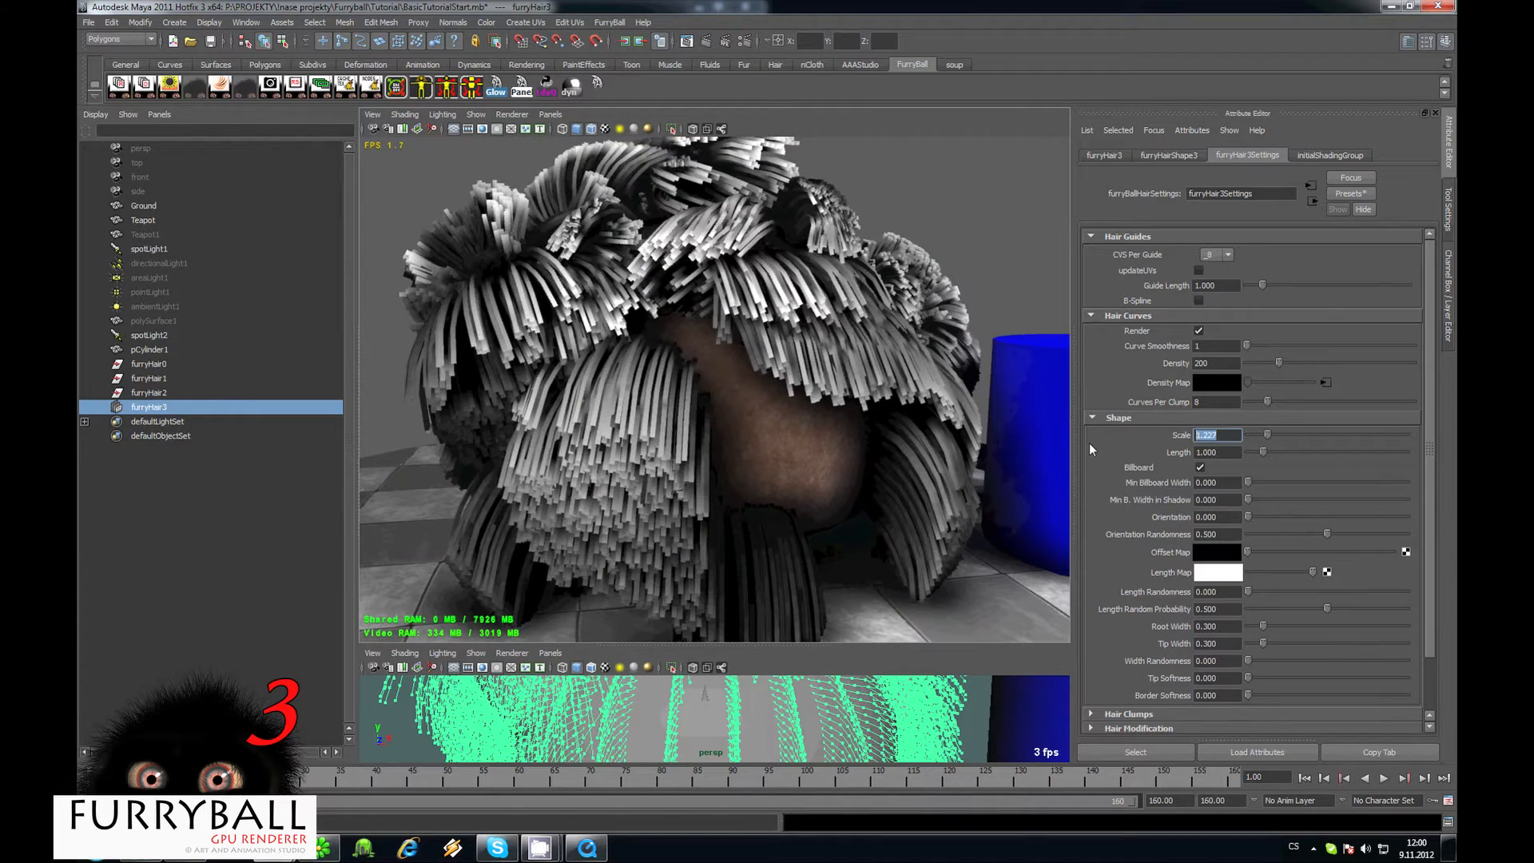
text(1)
key(Return)
Try a longer hair Length, reduce it to 0, and restore it to 1.
drag(1264, 453, 1192, 454)
text(0)
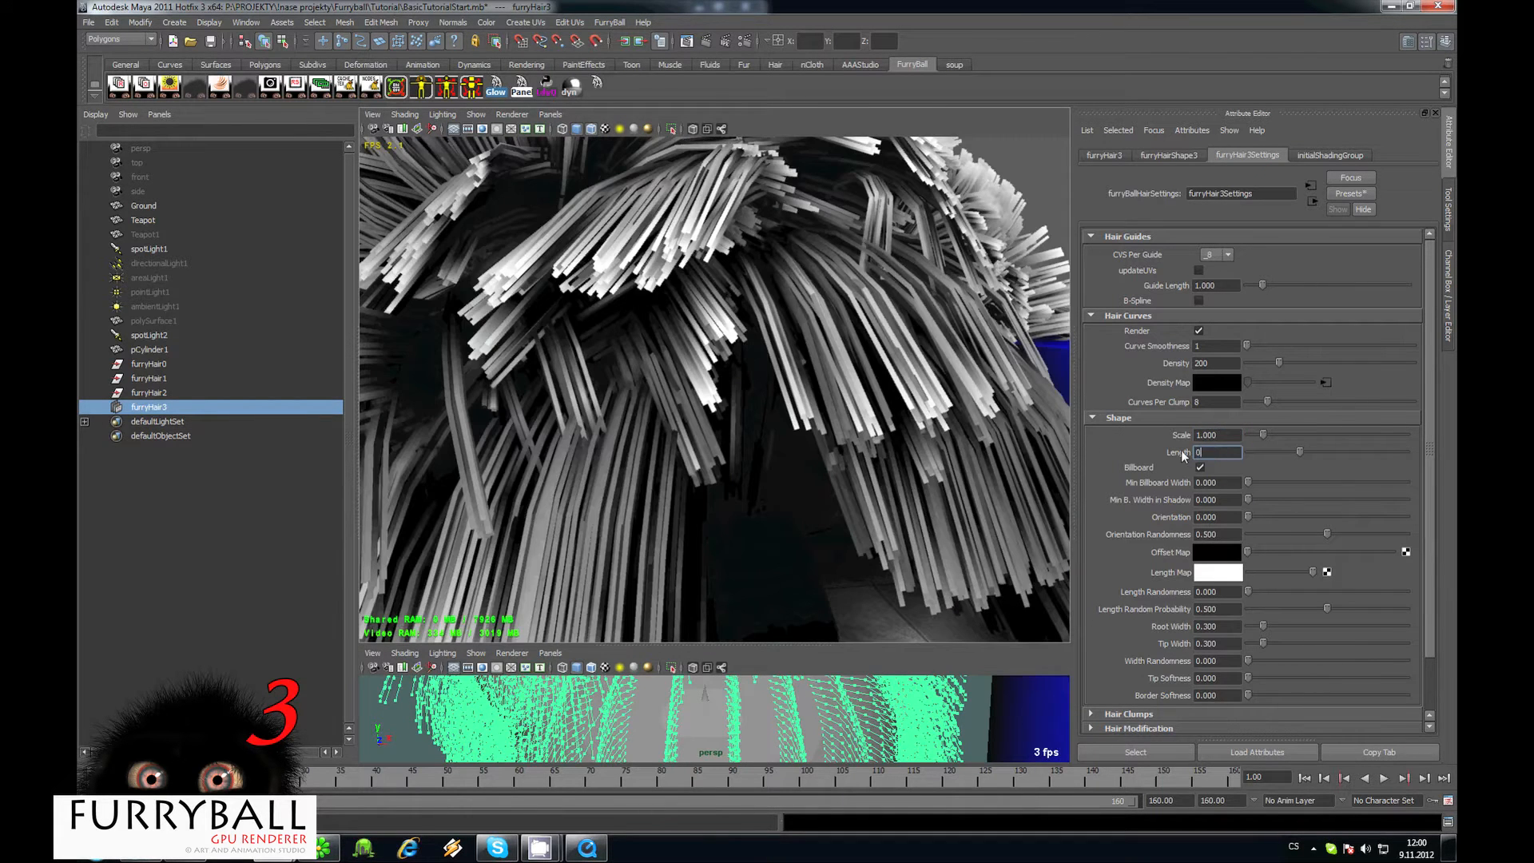
key(Return)
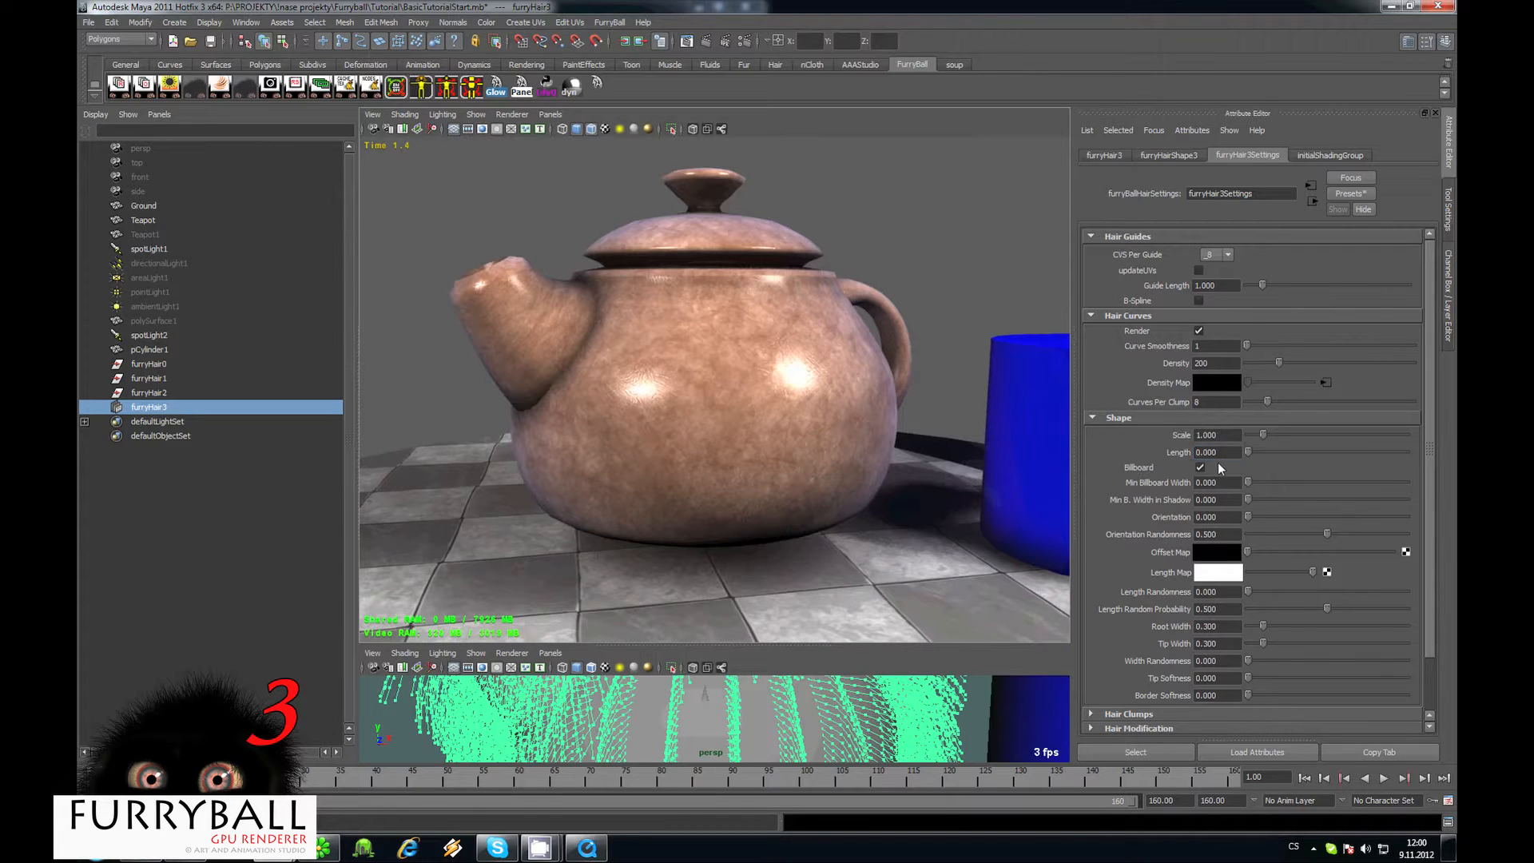
text(1)
key(Return)
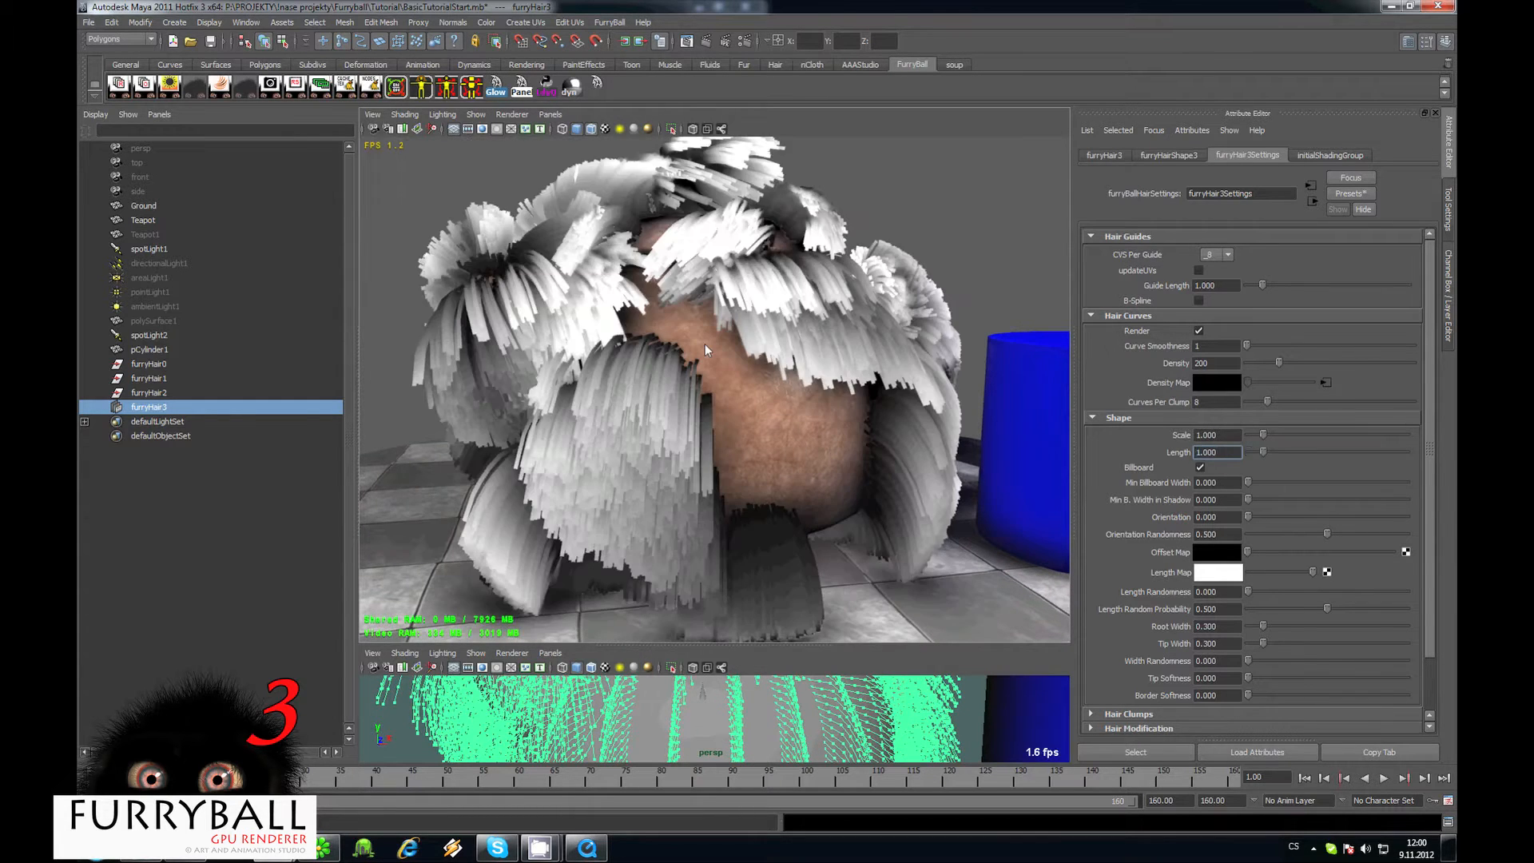
Compare the hair curves close up with Billboard on and off, leaving Billboard off.
alt+right_drag(705, 343, 776, 495)
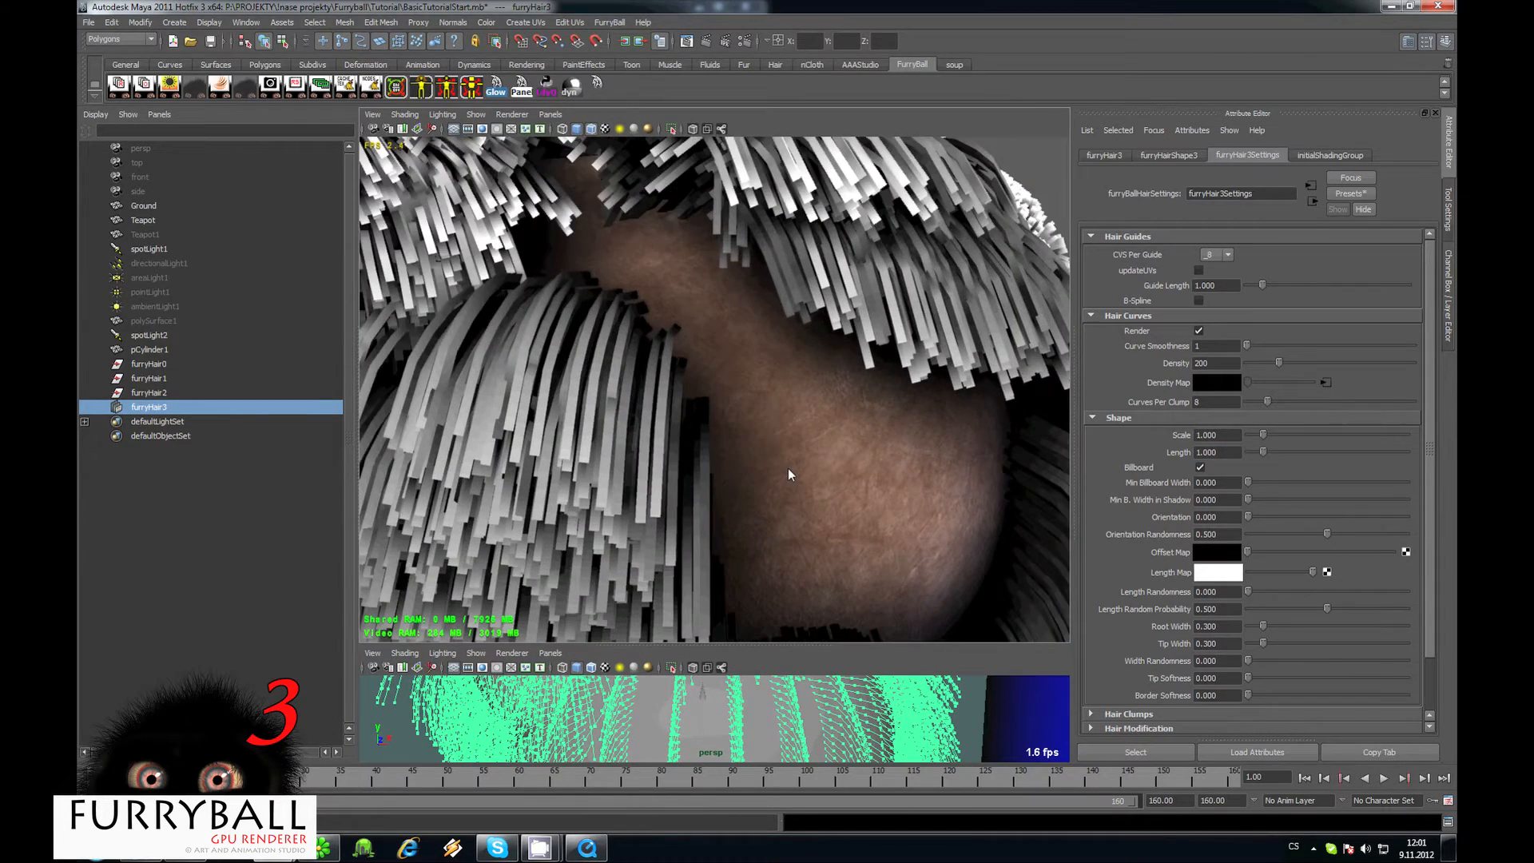
click(1200, 467)
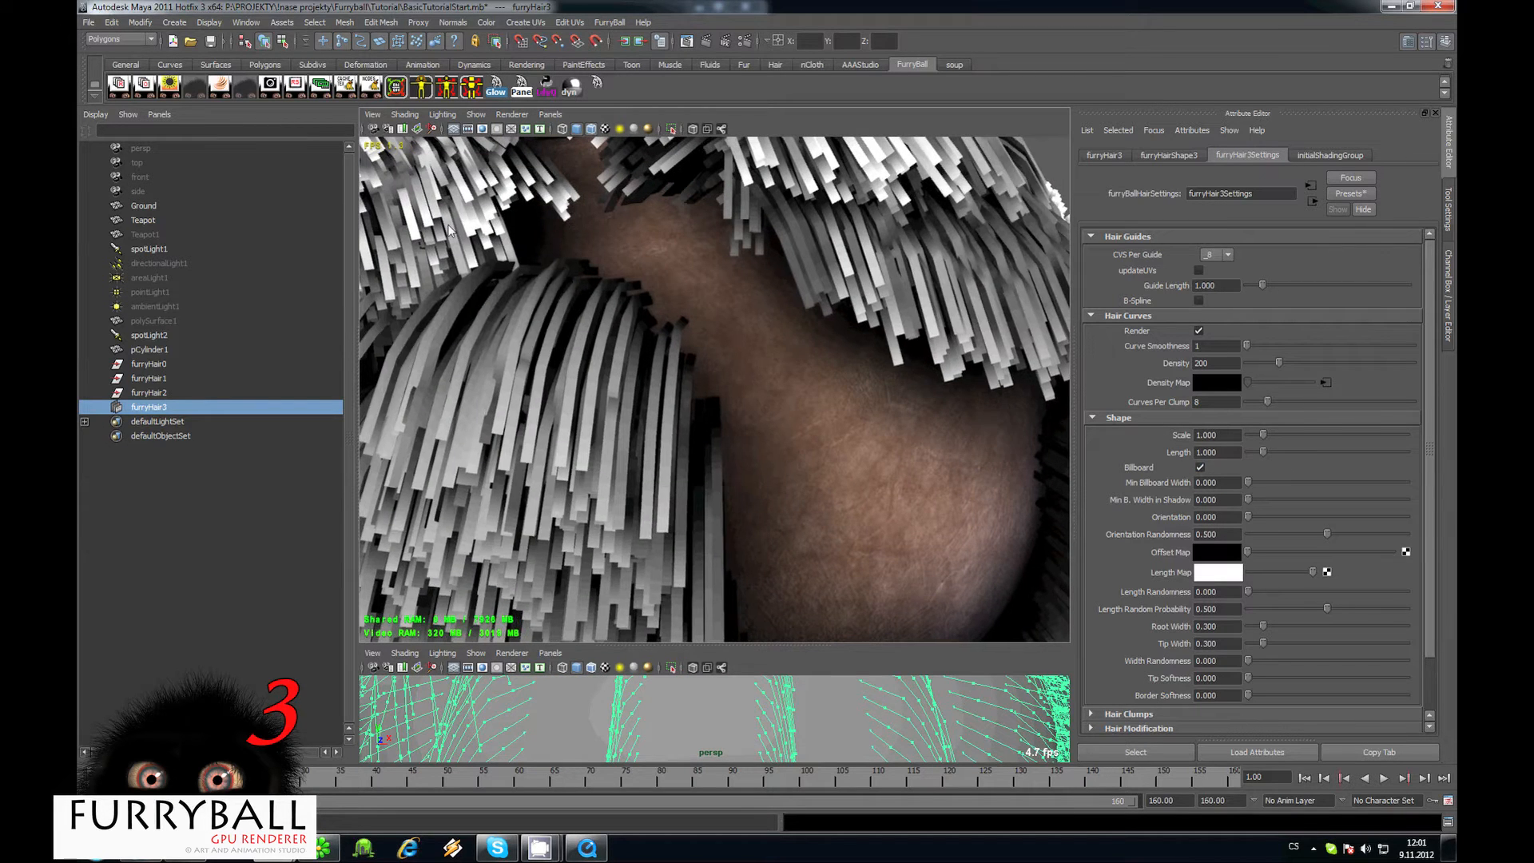
alt+middle_drag(505, 319, 705, 321)
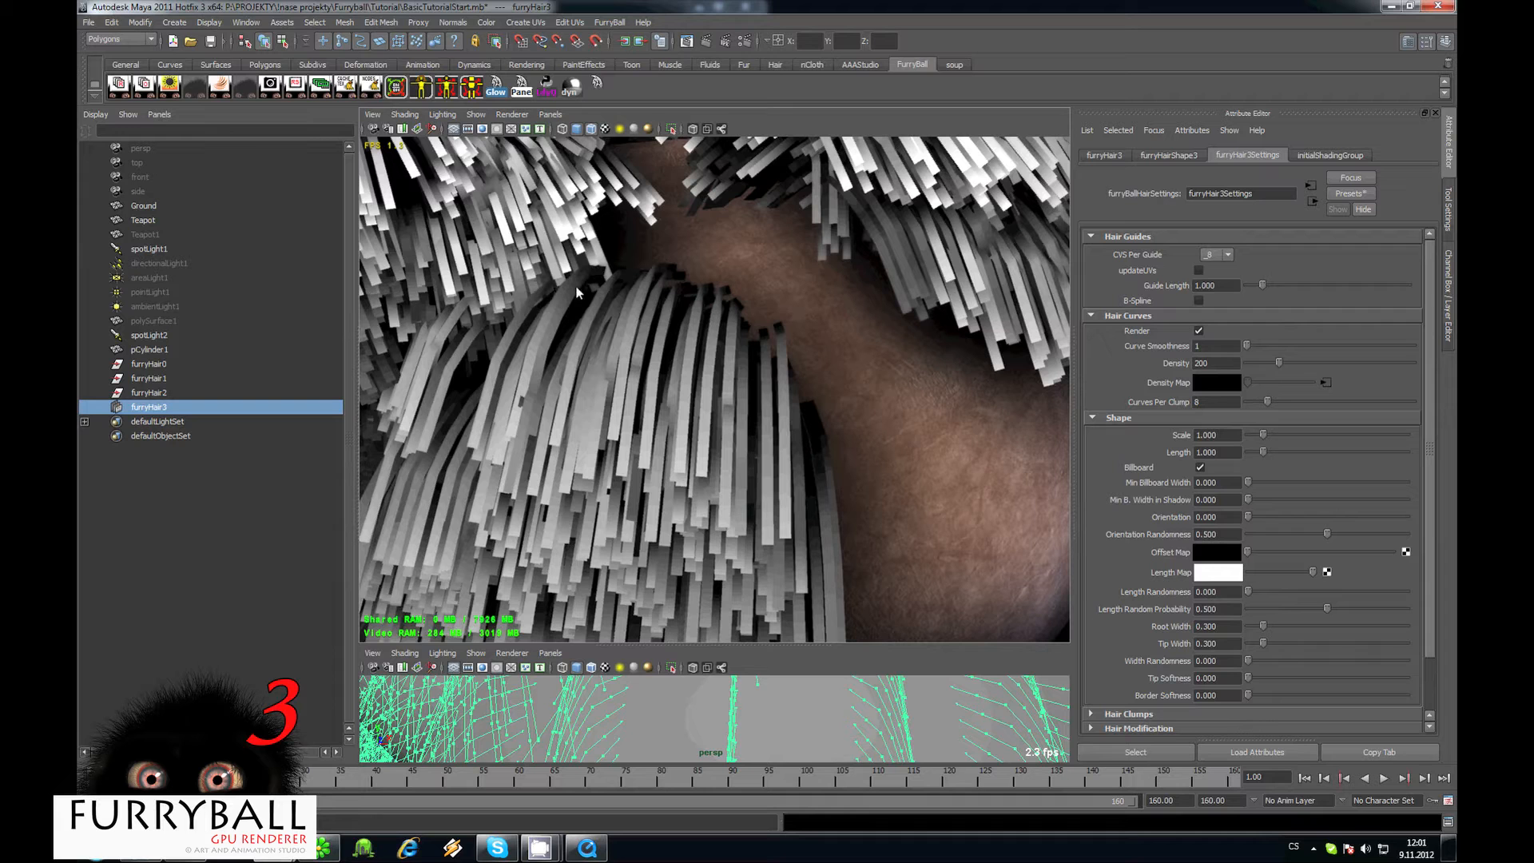
click(1199, 466)
Try the hair Orientation before restoring it to 0, set Orientation Randomness to 0, and turn Billboard back on.
drag(1247, 517, 1087, 523)
text(0)
key(Return)
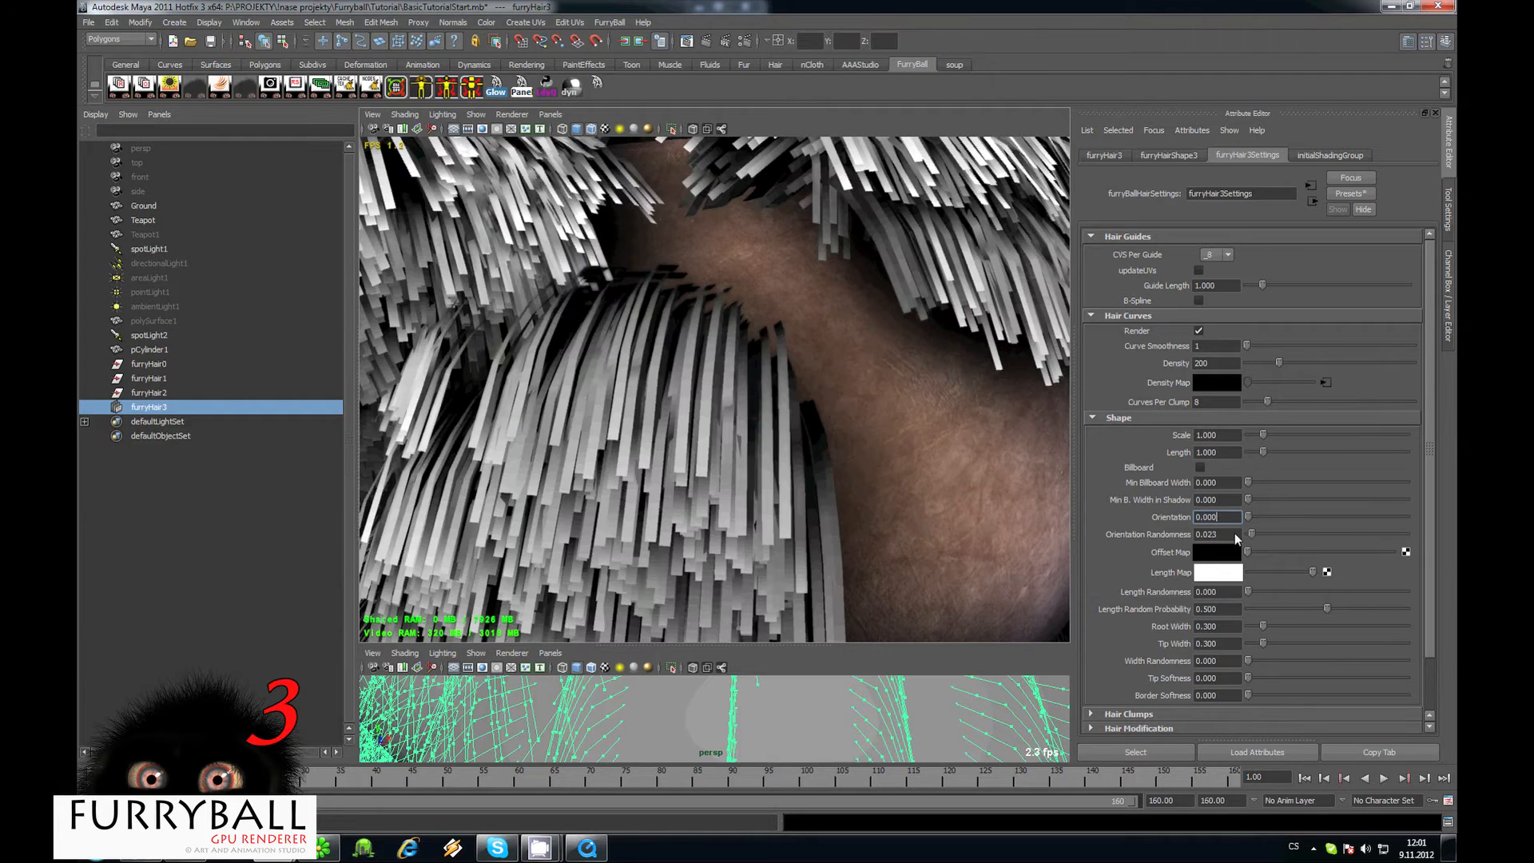
text(0)
key(Return)
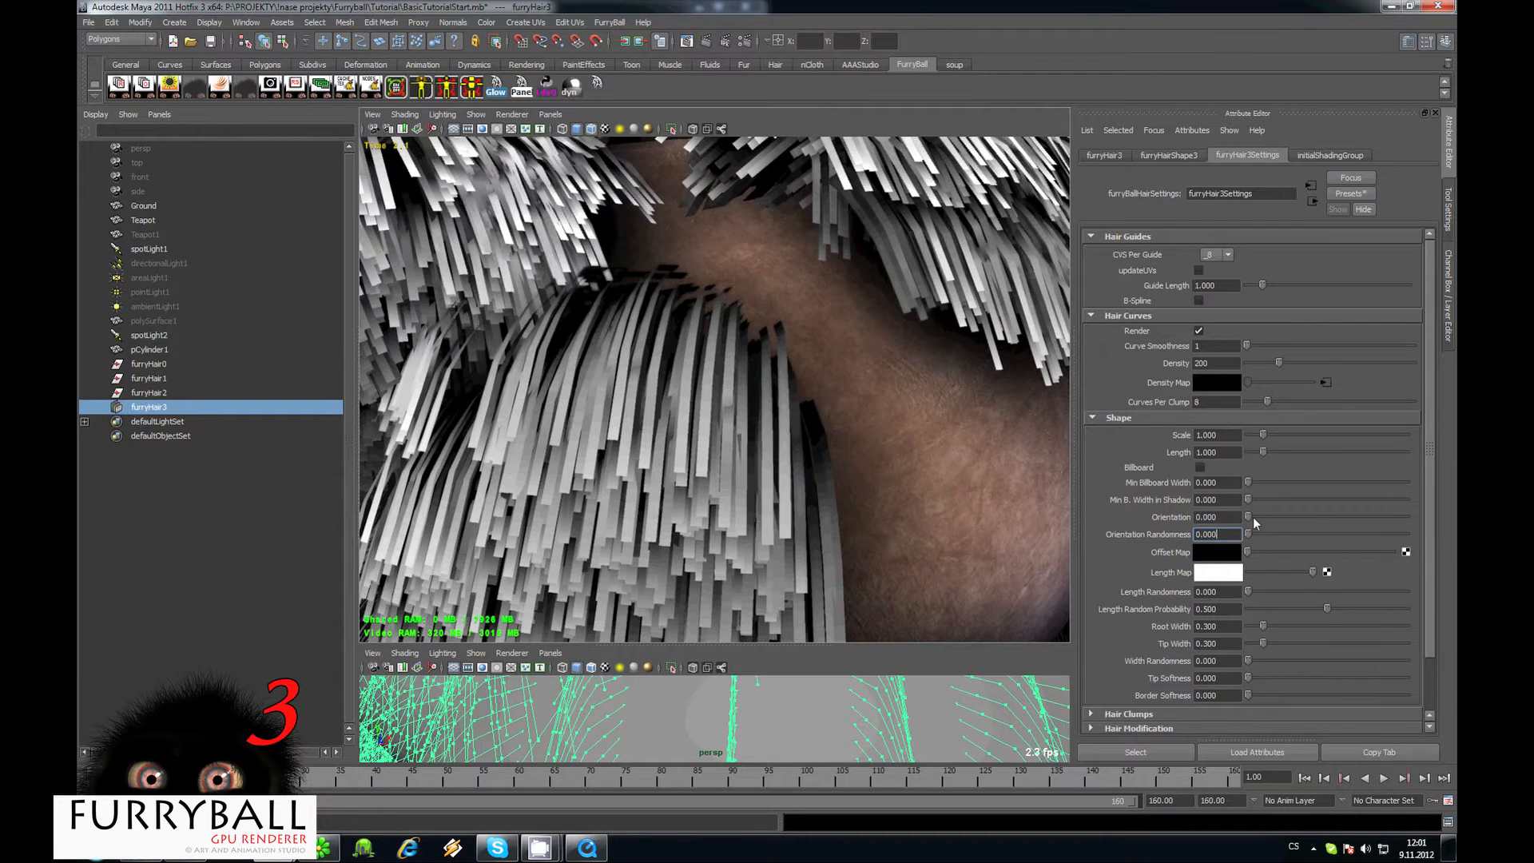
click(1200, 468)
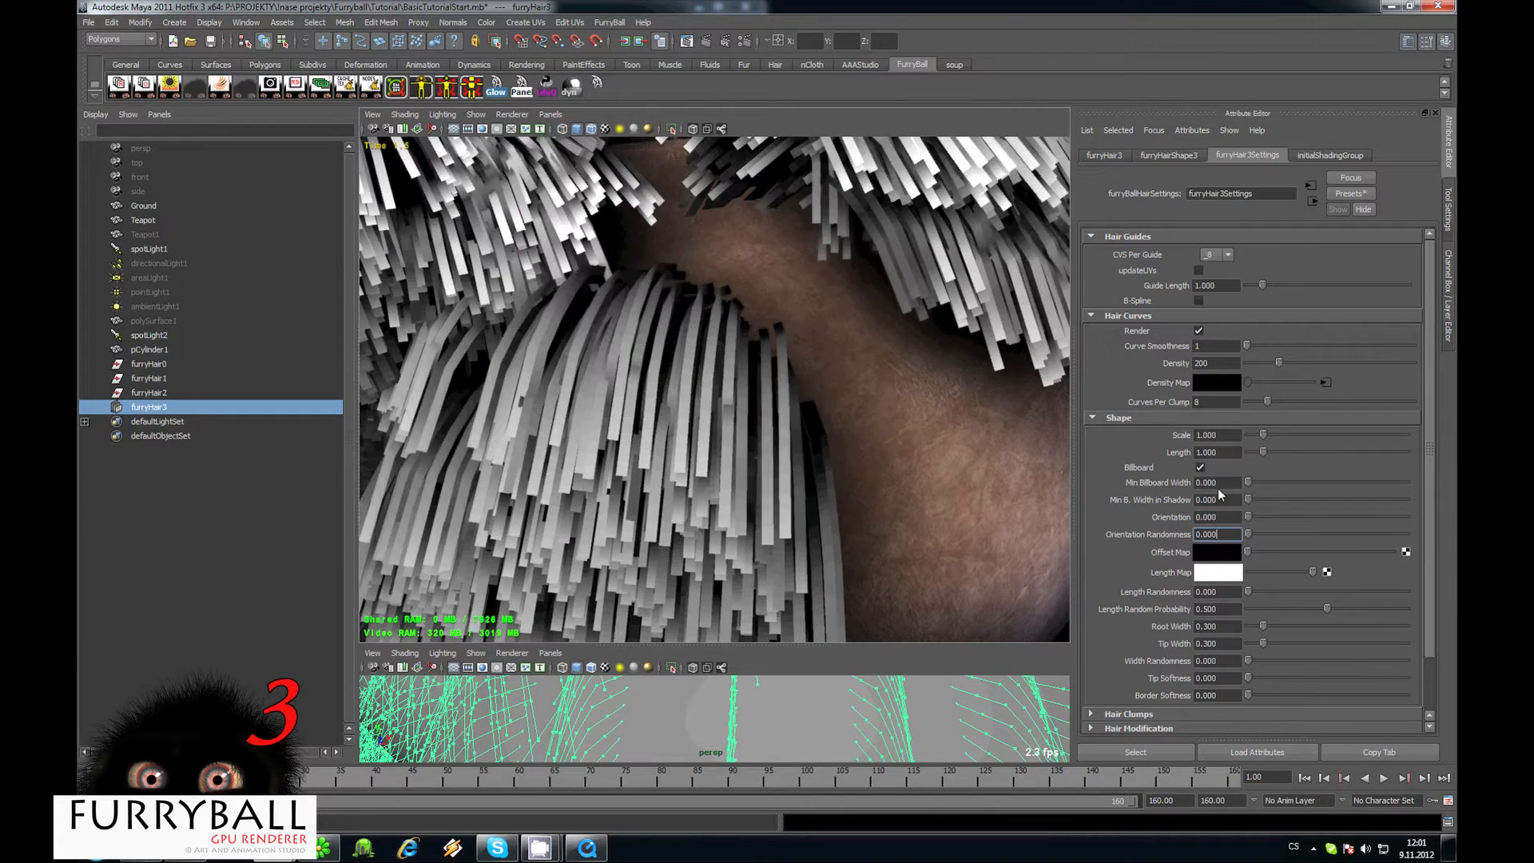
Try several lighter Offset Map values on the hair and return the Offset Map to black.
drag(1264, 553, 1379, 550)
alt+right_drag(886, 415, 970, 456)
drag(1313, 554, 1351, 551)
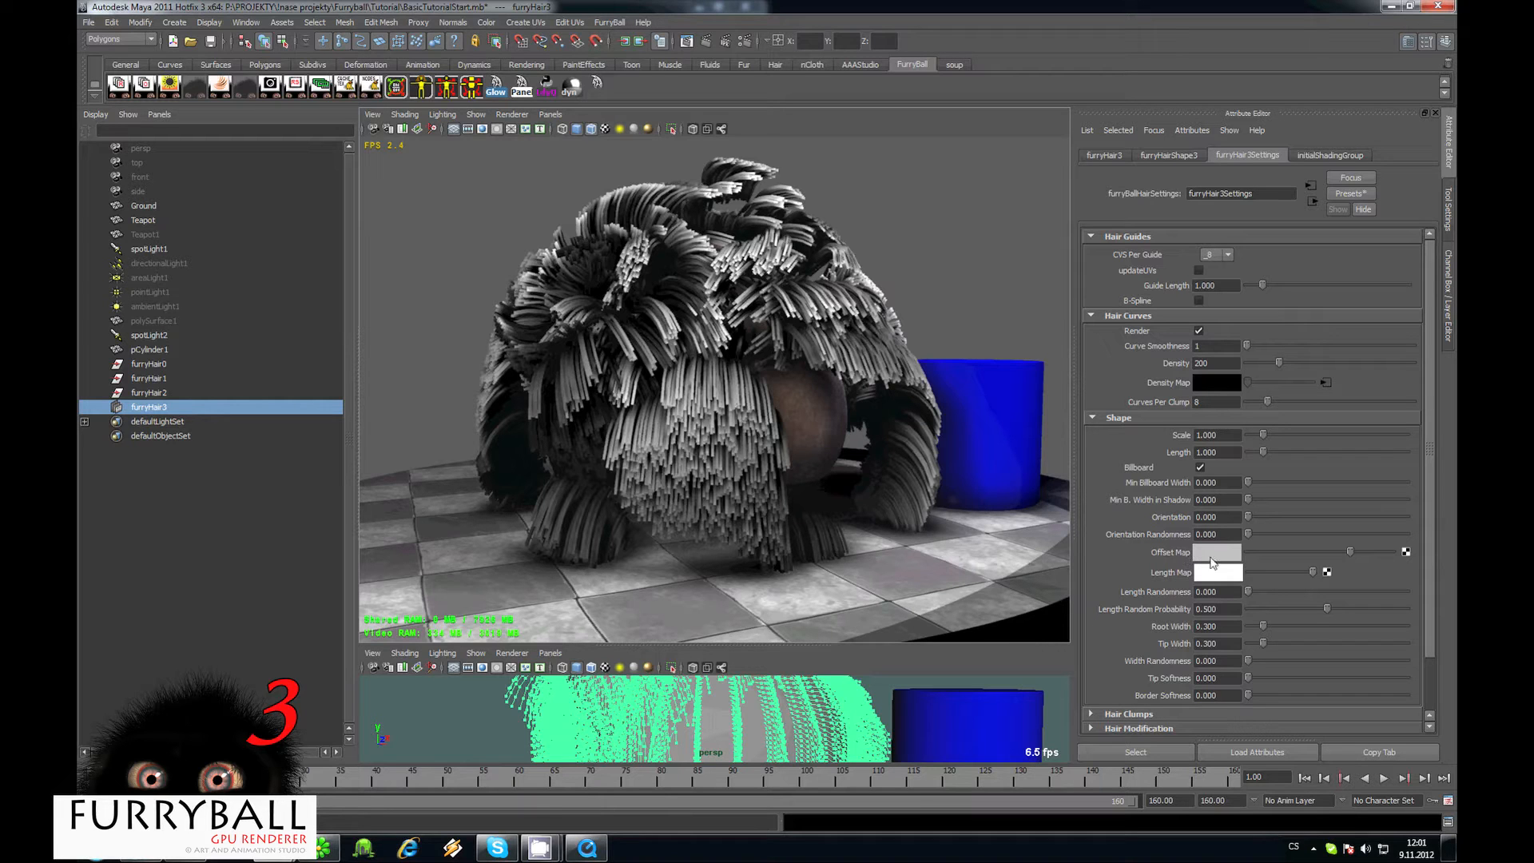
drag(1361, 552, 1322, 554)
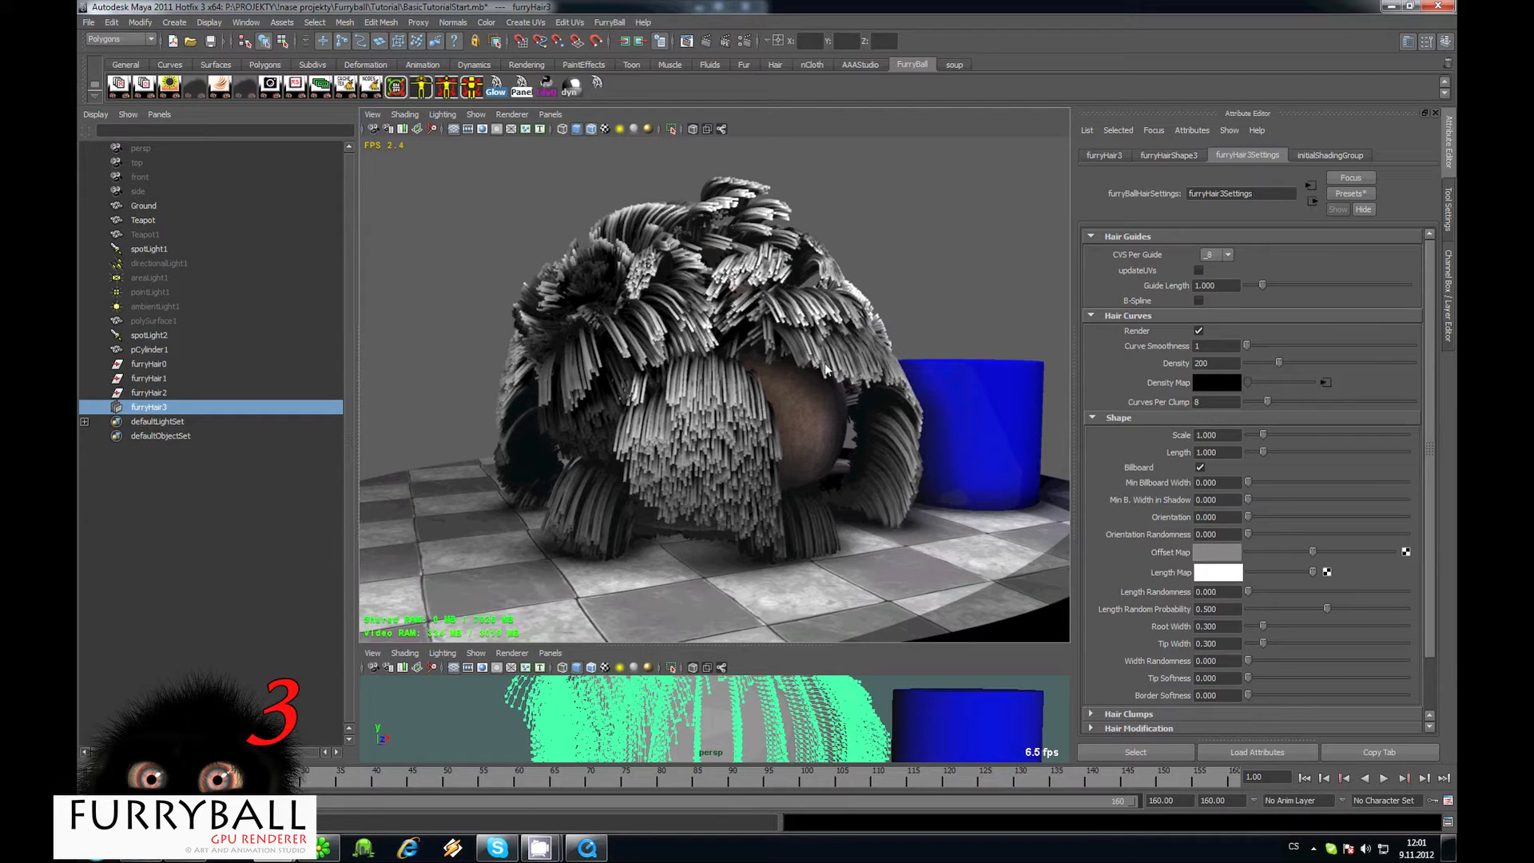
drag(1313, 551, 1248, 552)
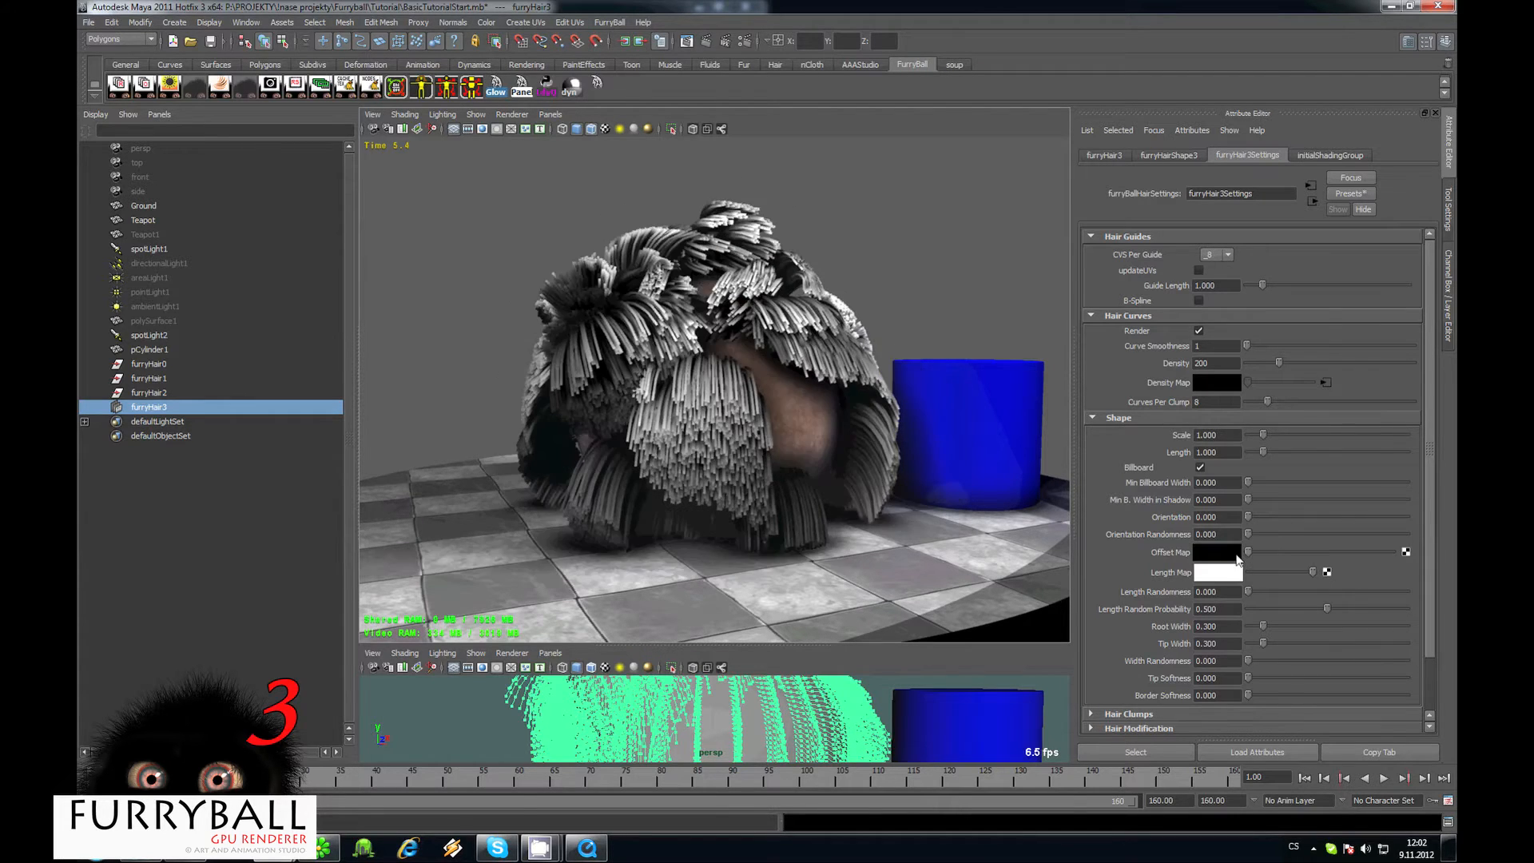
Assign a file texture with the image Noise2.png to the hair's Length Map and open its color balance settings.
scroll(960, 447, up, 3)
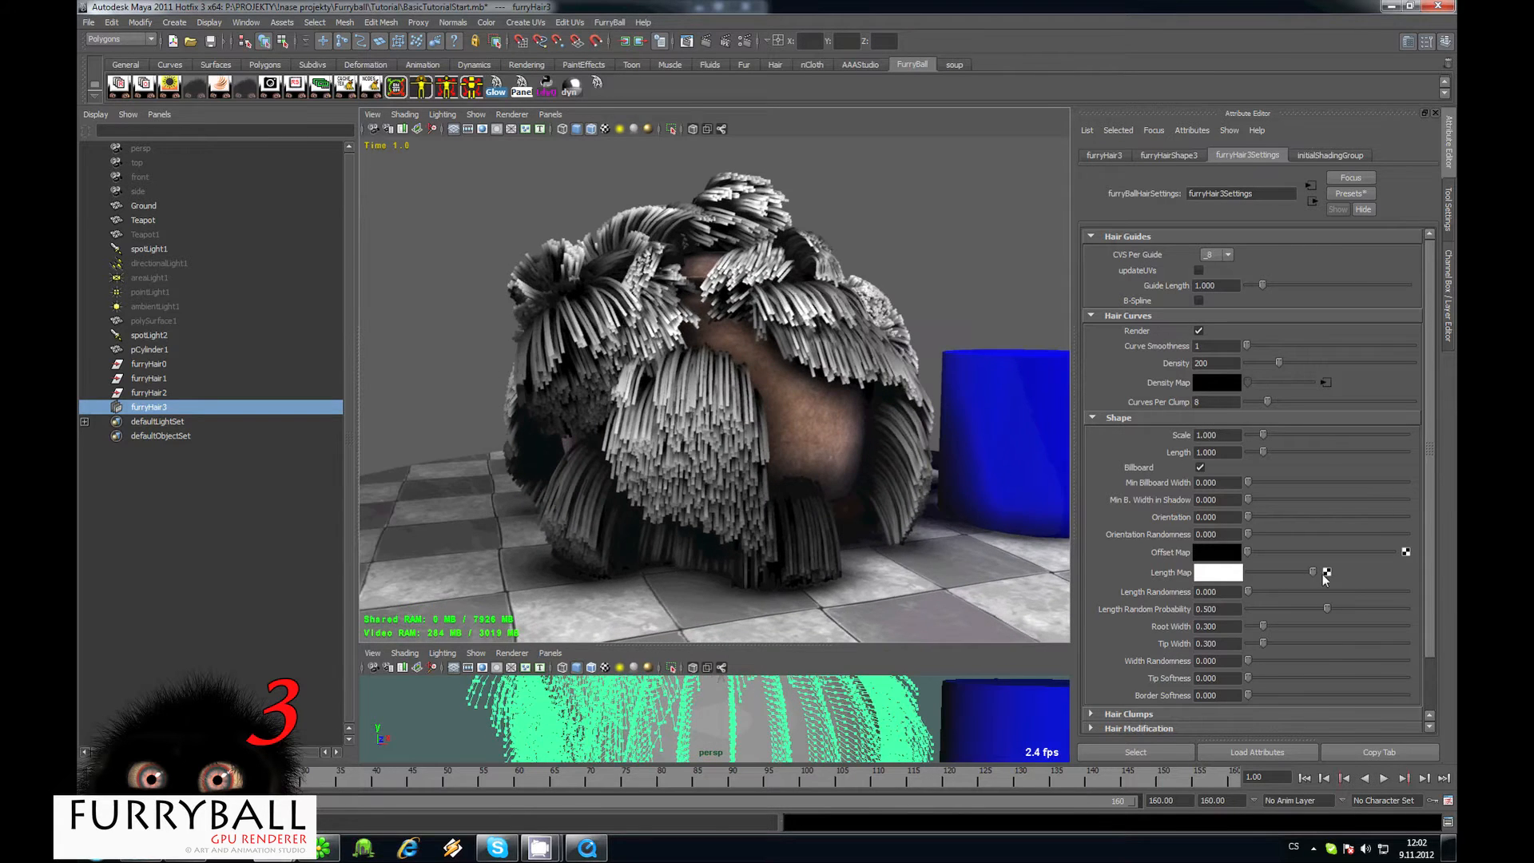
click(1326, 573)
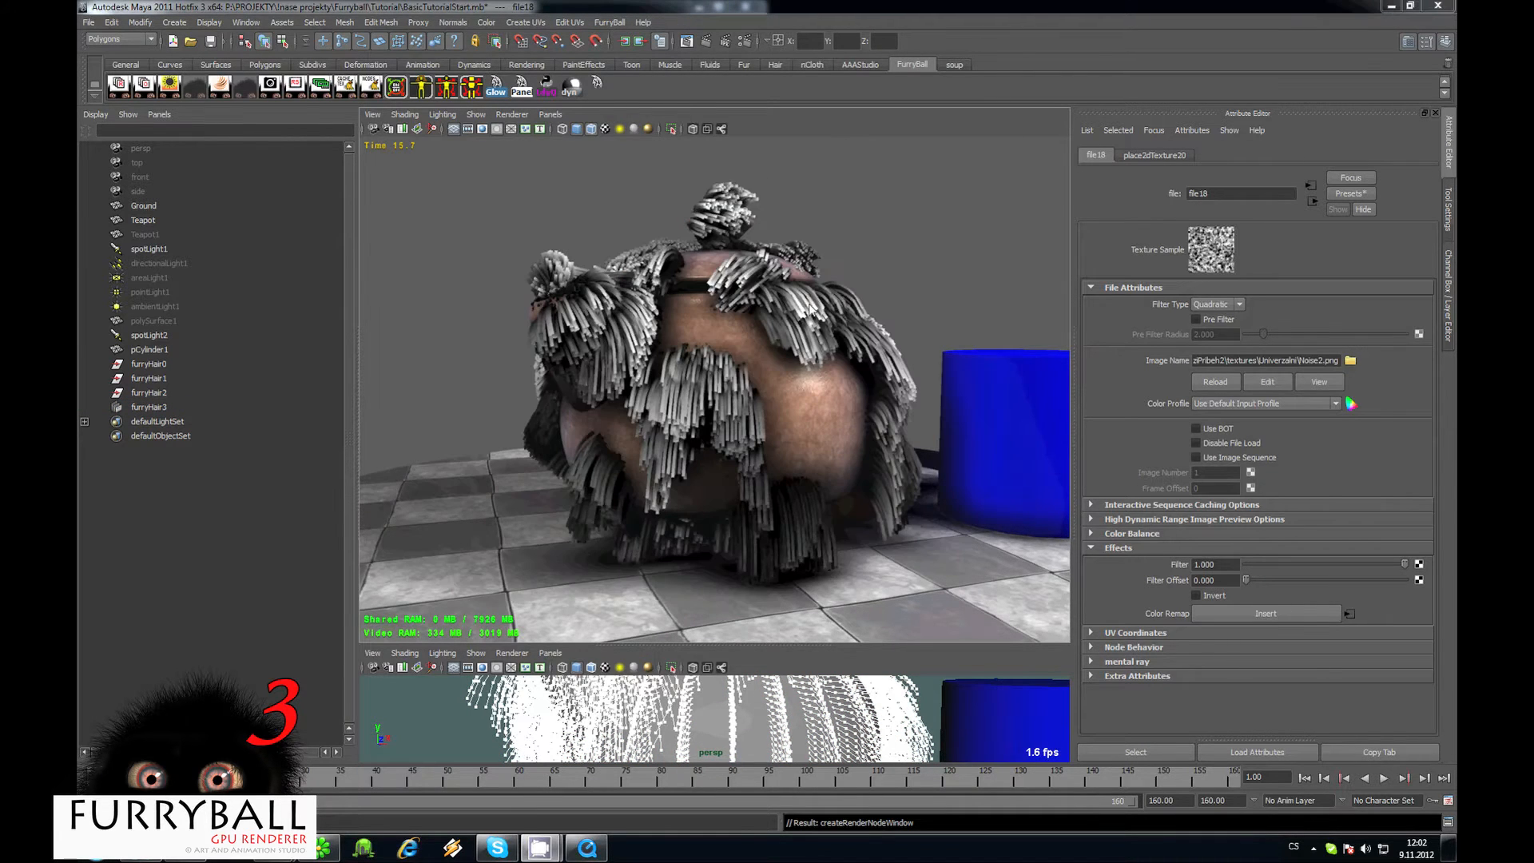
click(1141, 534)
Set the hair's Length Randomness to about 0.182 and Length Random Probability to about 0.109.
drag(1246, 588, 1271, 588)
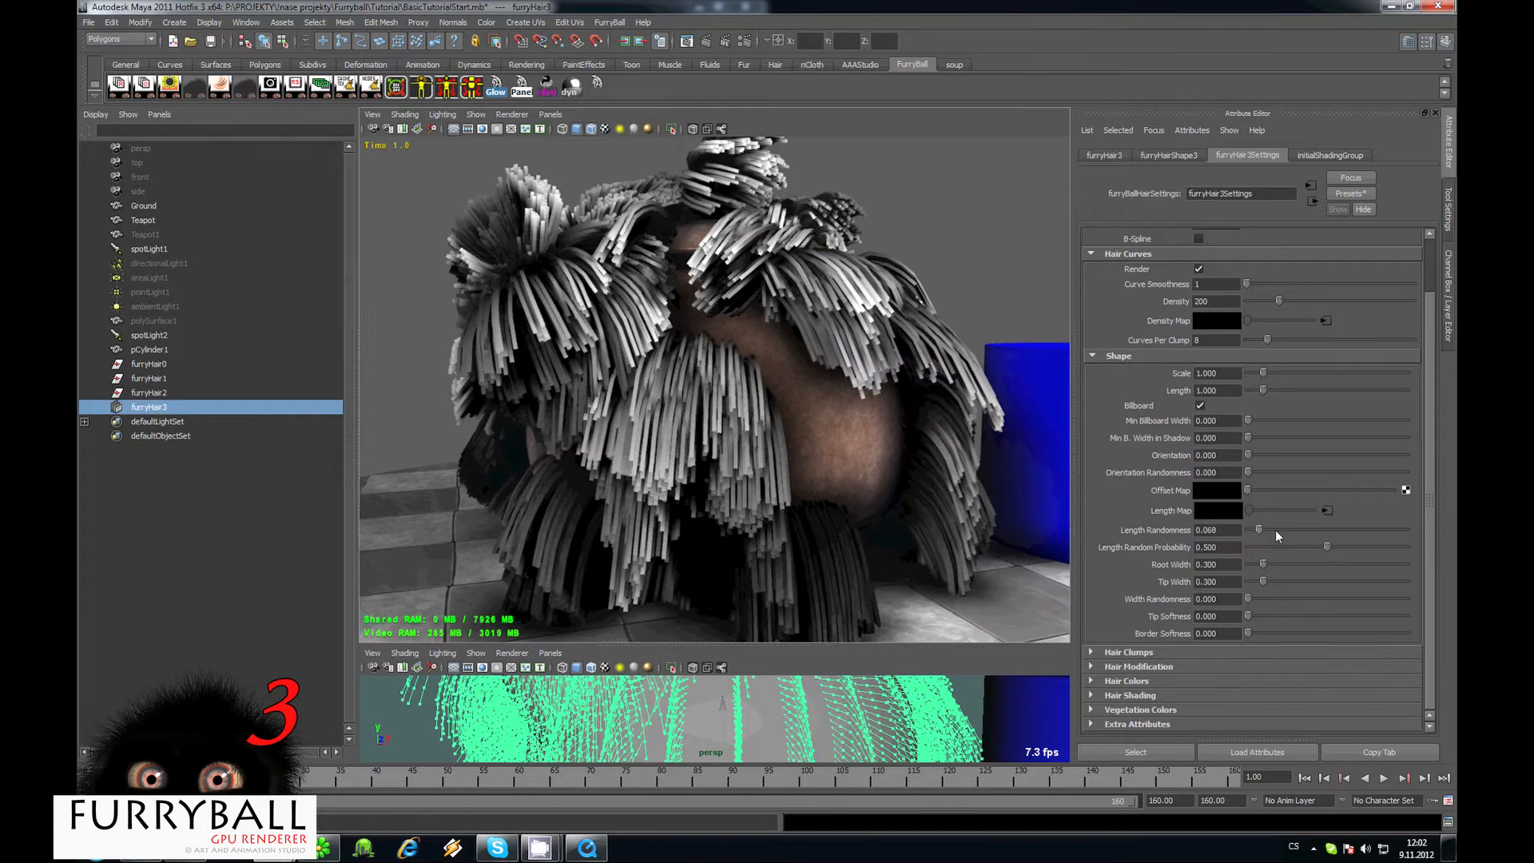
click(1277, 530)
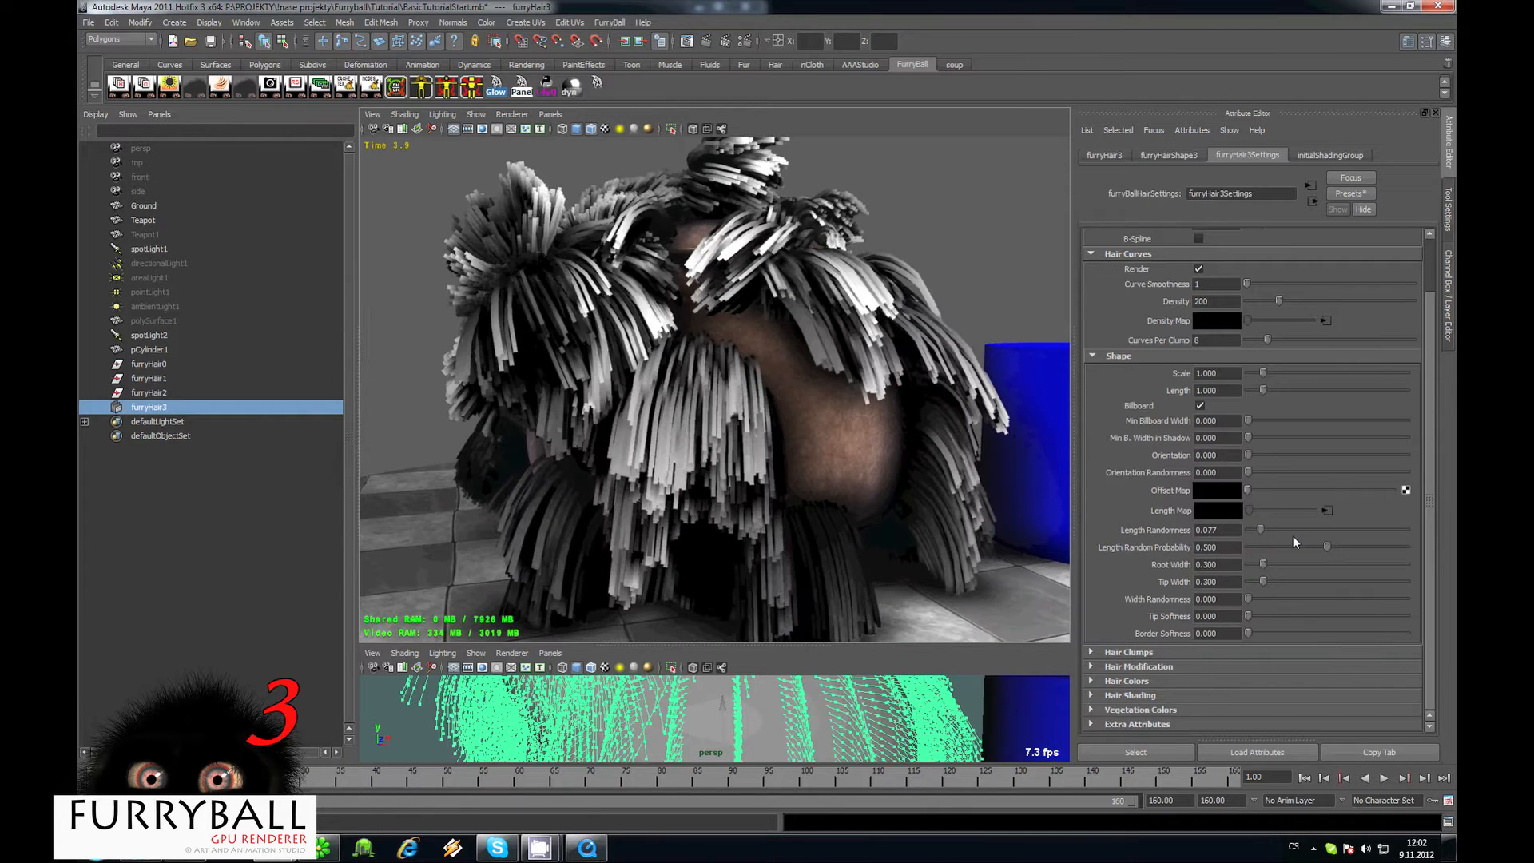
click(1281, 547)
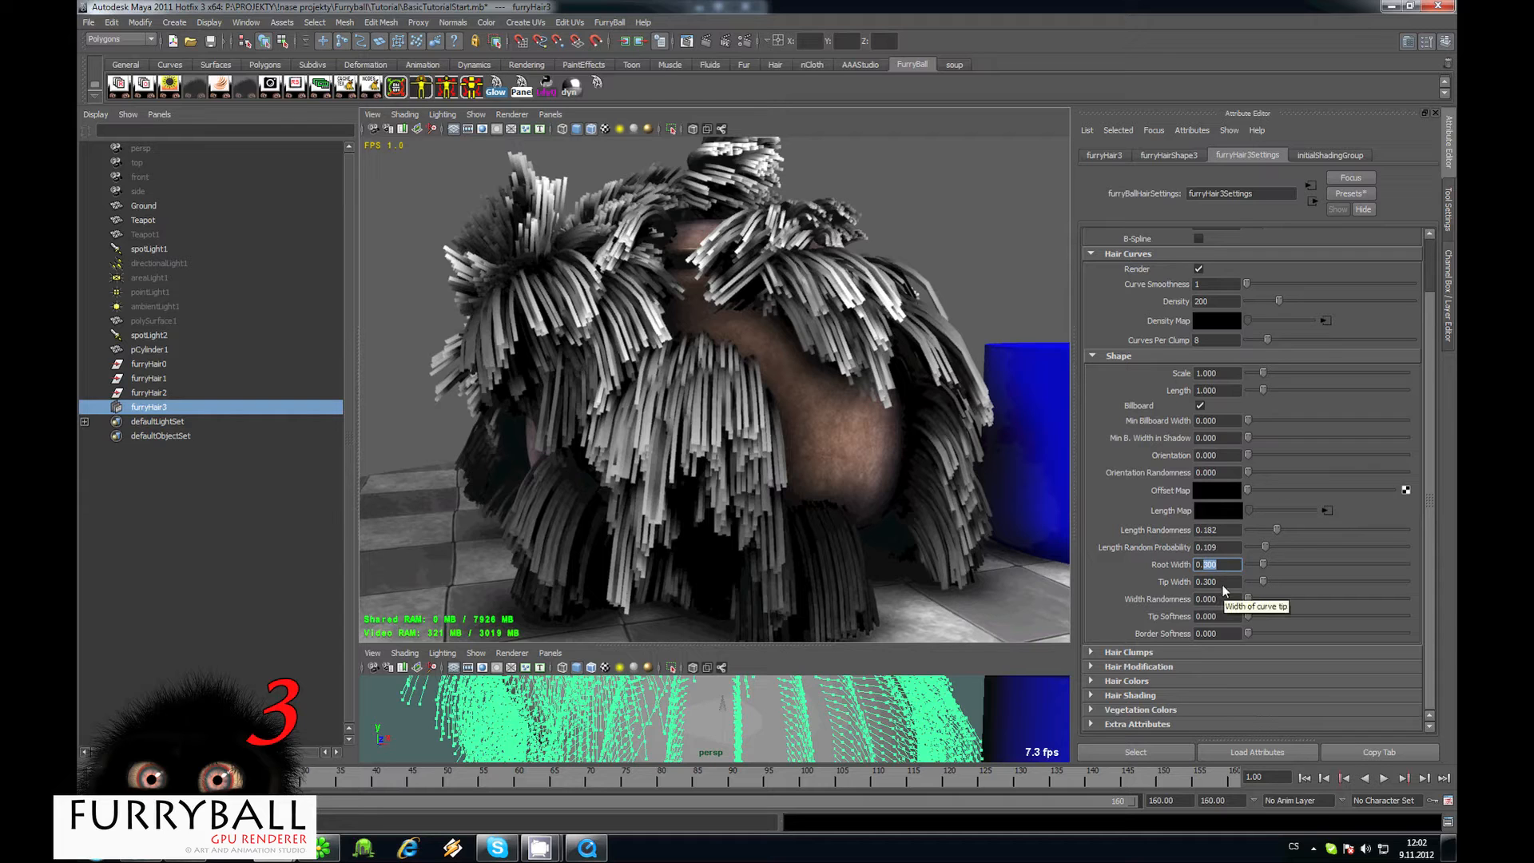
Thin the hair with Root Width 0.1 and Tip Width 0.05, and raise Width Randomness to about 0.495.
text(1)
key(Return)
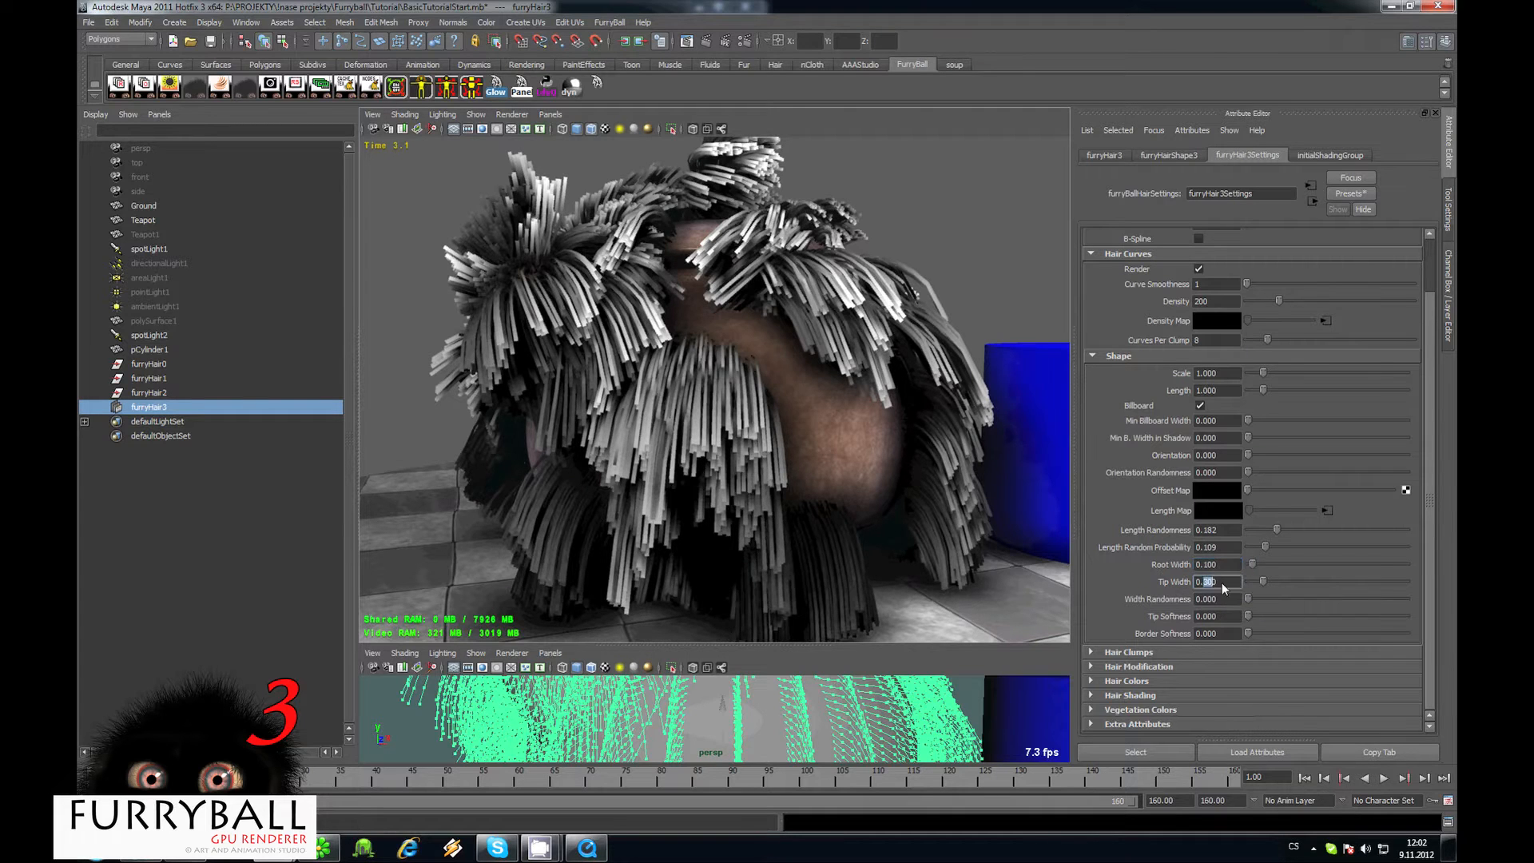
key(Return)
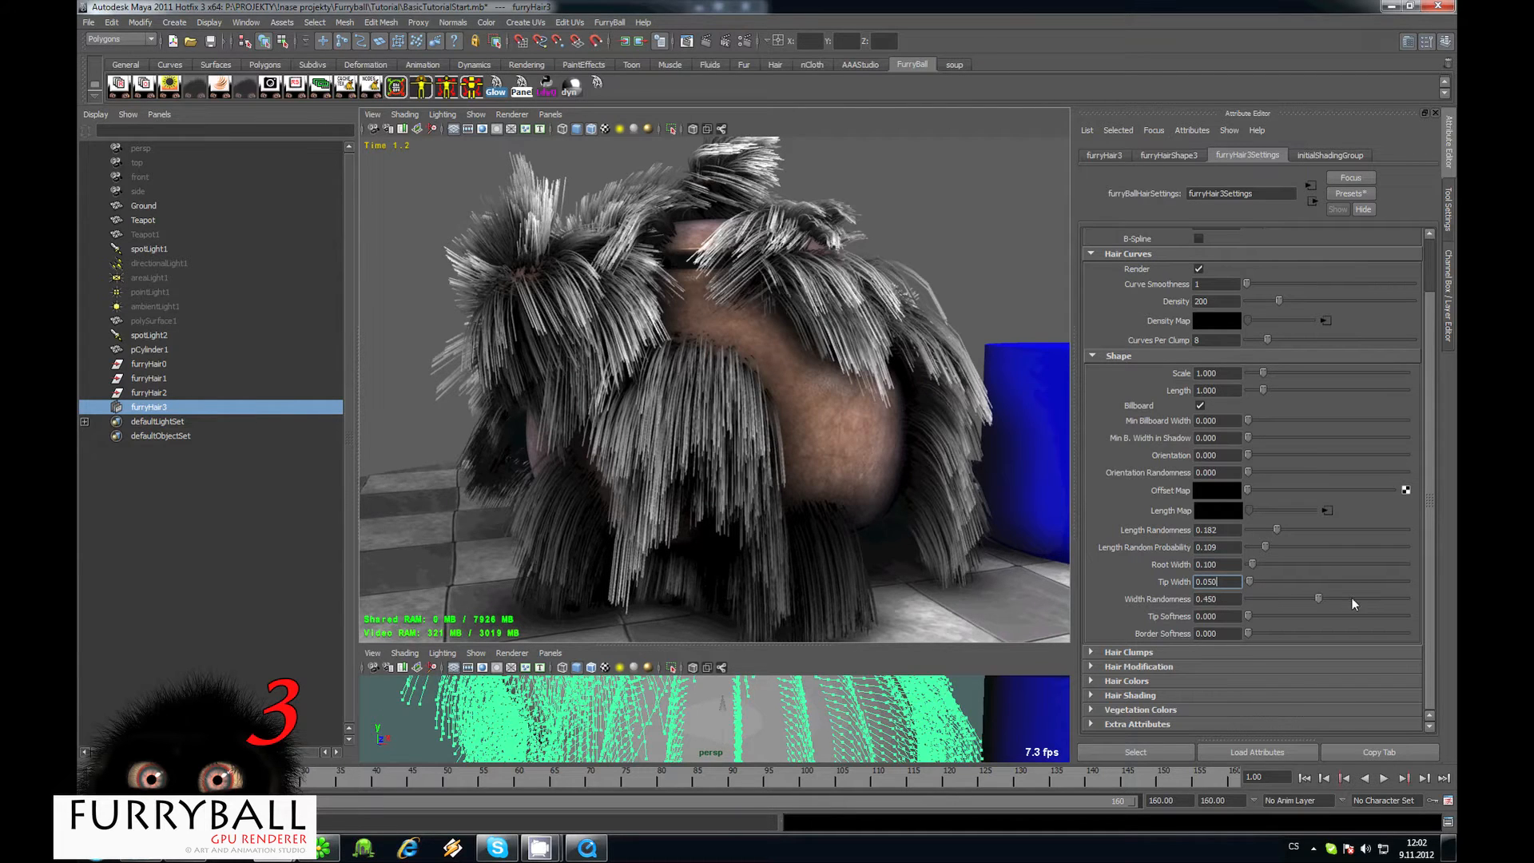
drag(1353, 599, 1369, 599)
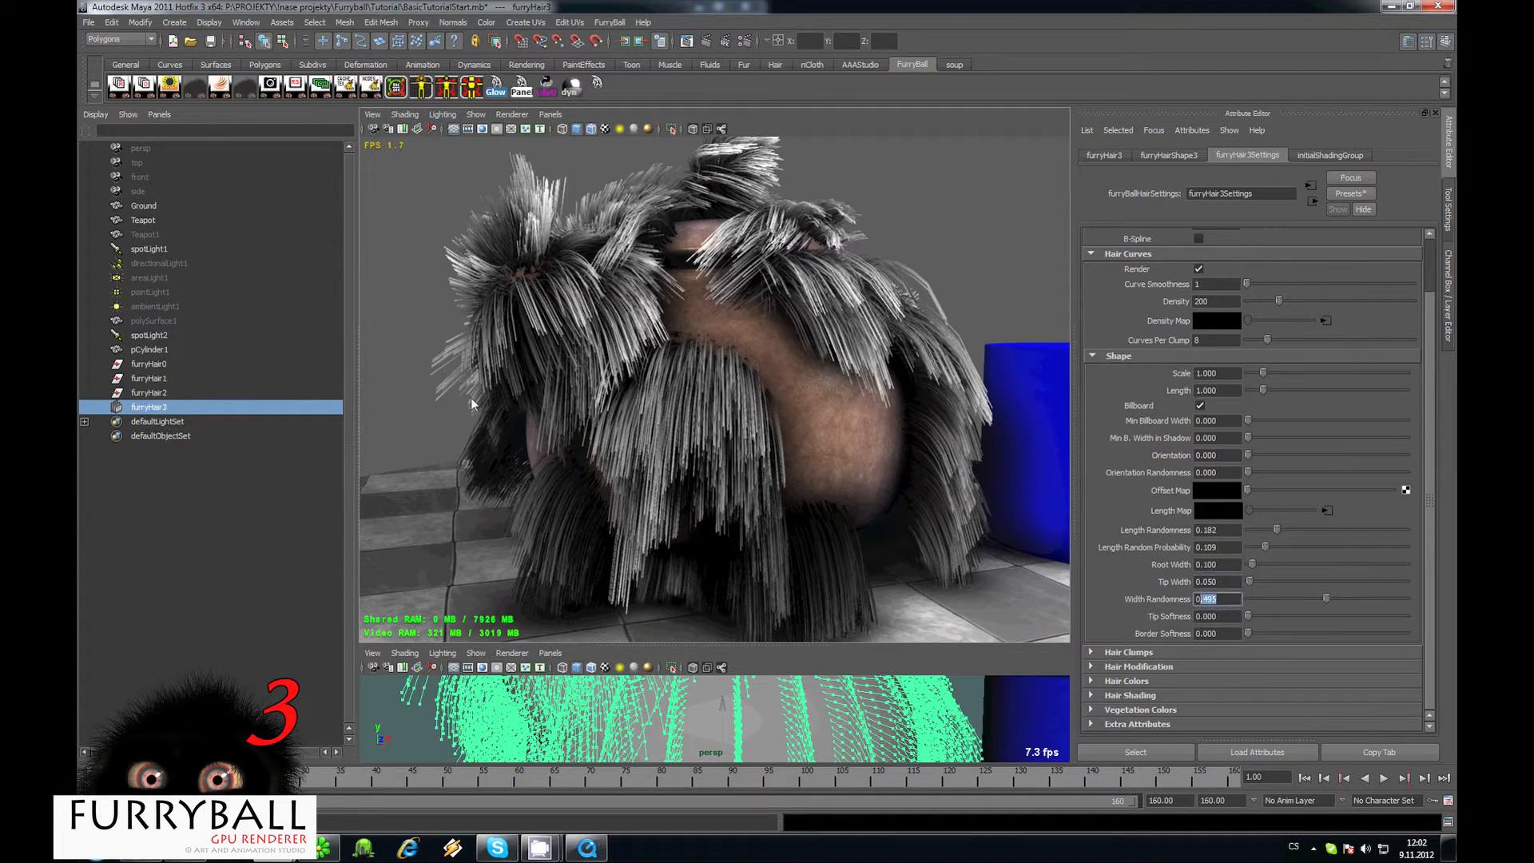
In the FurryBall render settings, enable Jitter Multisampling and set Samples to 1.
alt+right_drag(773, 442, 1158, 571)
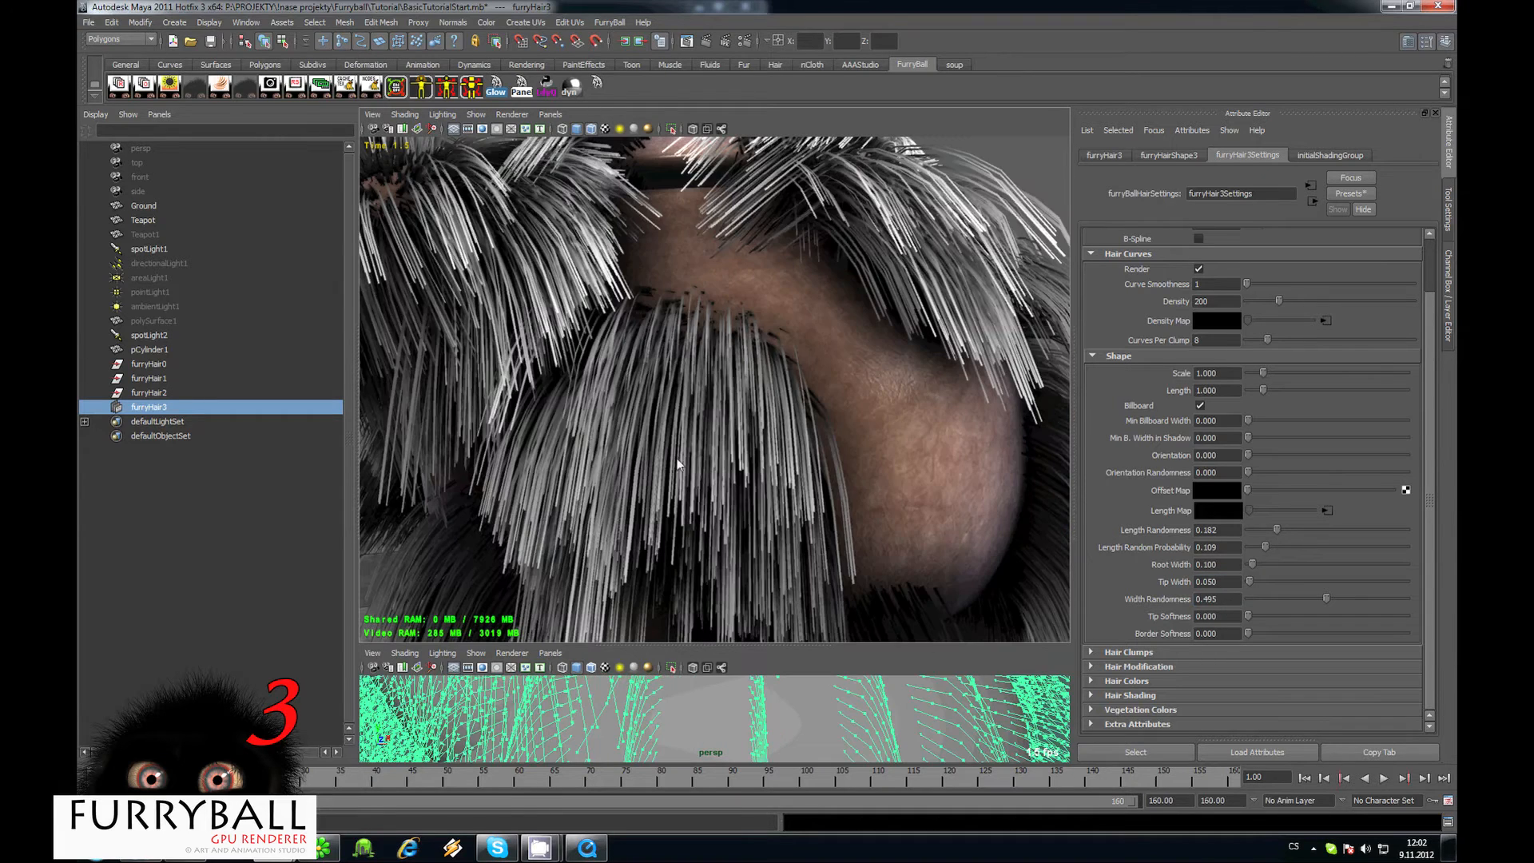
click(297, 91)
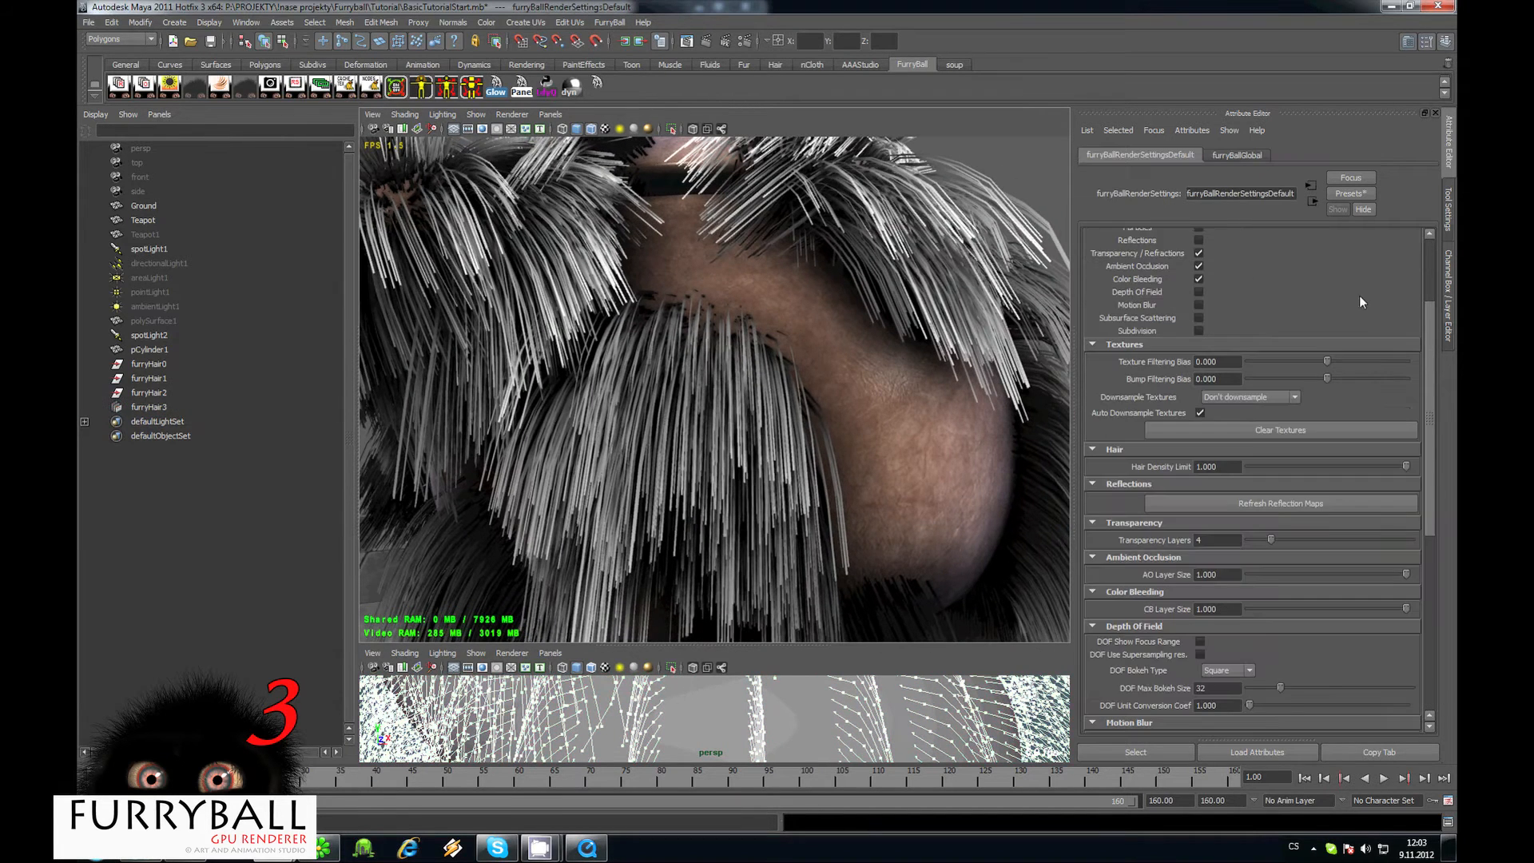
click(1149, 238)
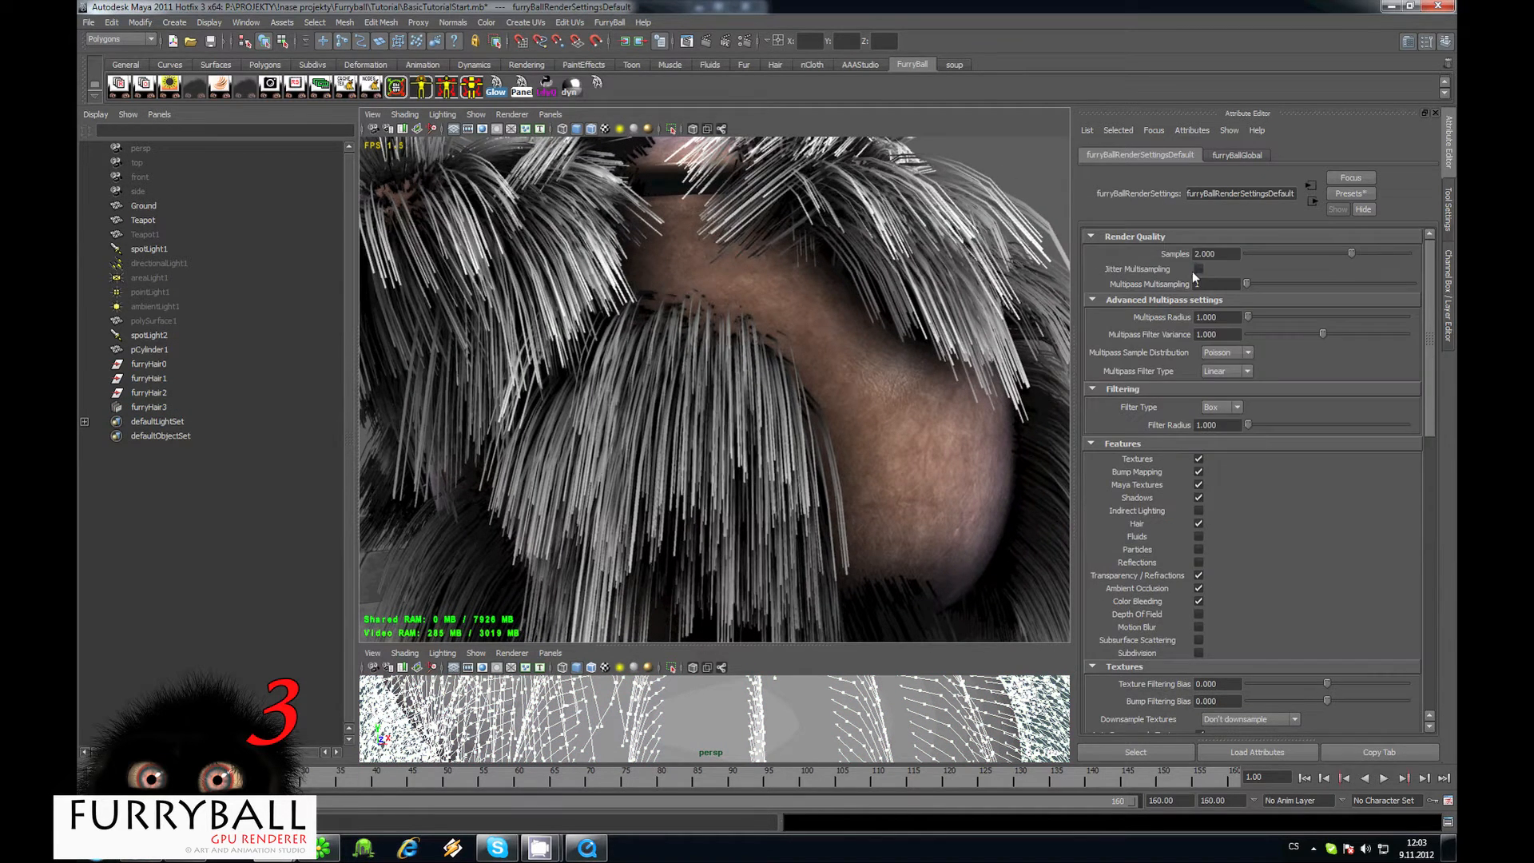
double_click(1225, 252)
text(1)
key(Return)
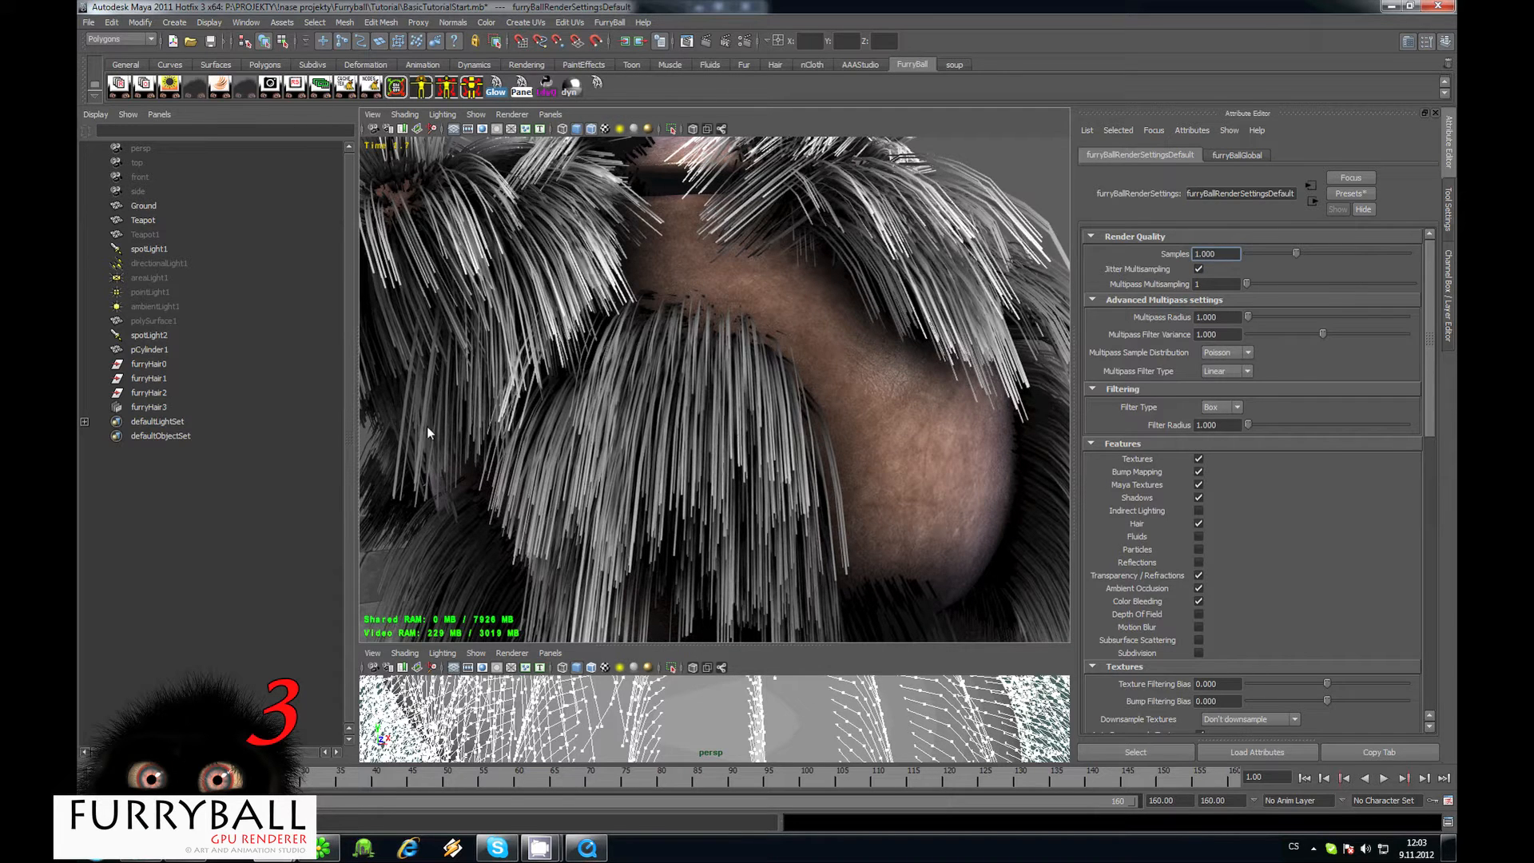
Reselect the teapot's hair, set its Tip Softness to 50, and view the whole teapot.
click(721, 468)
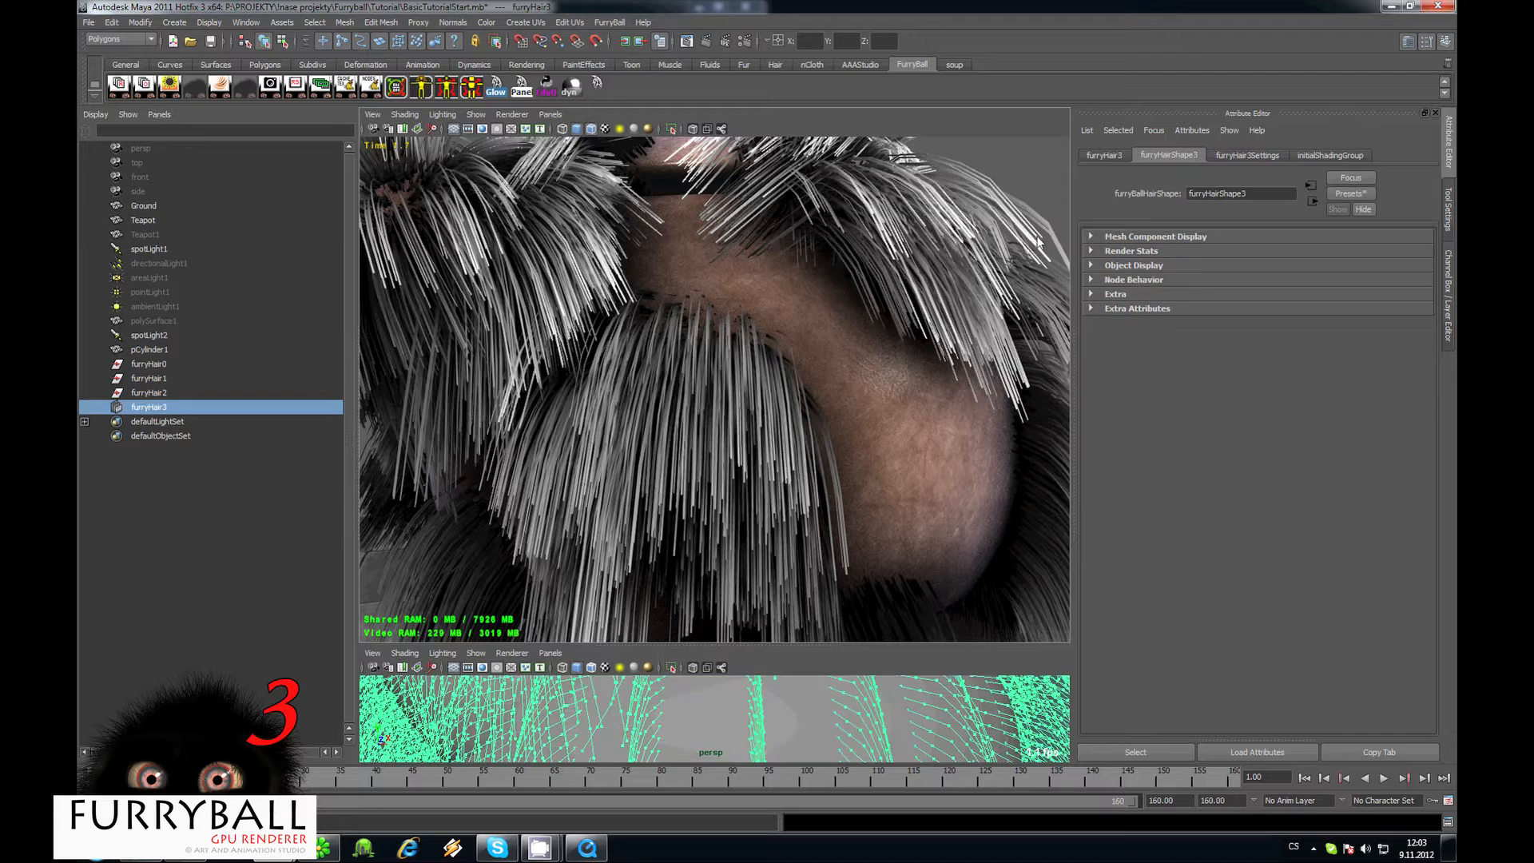
click(1248, 155)
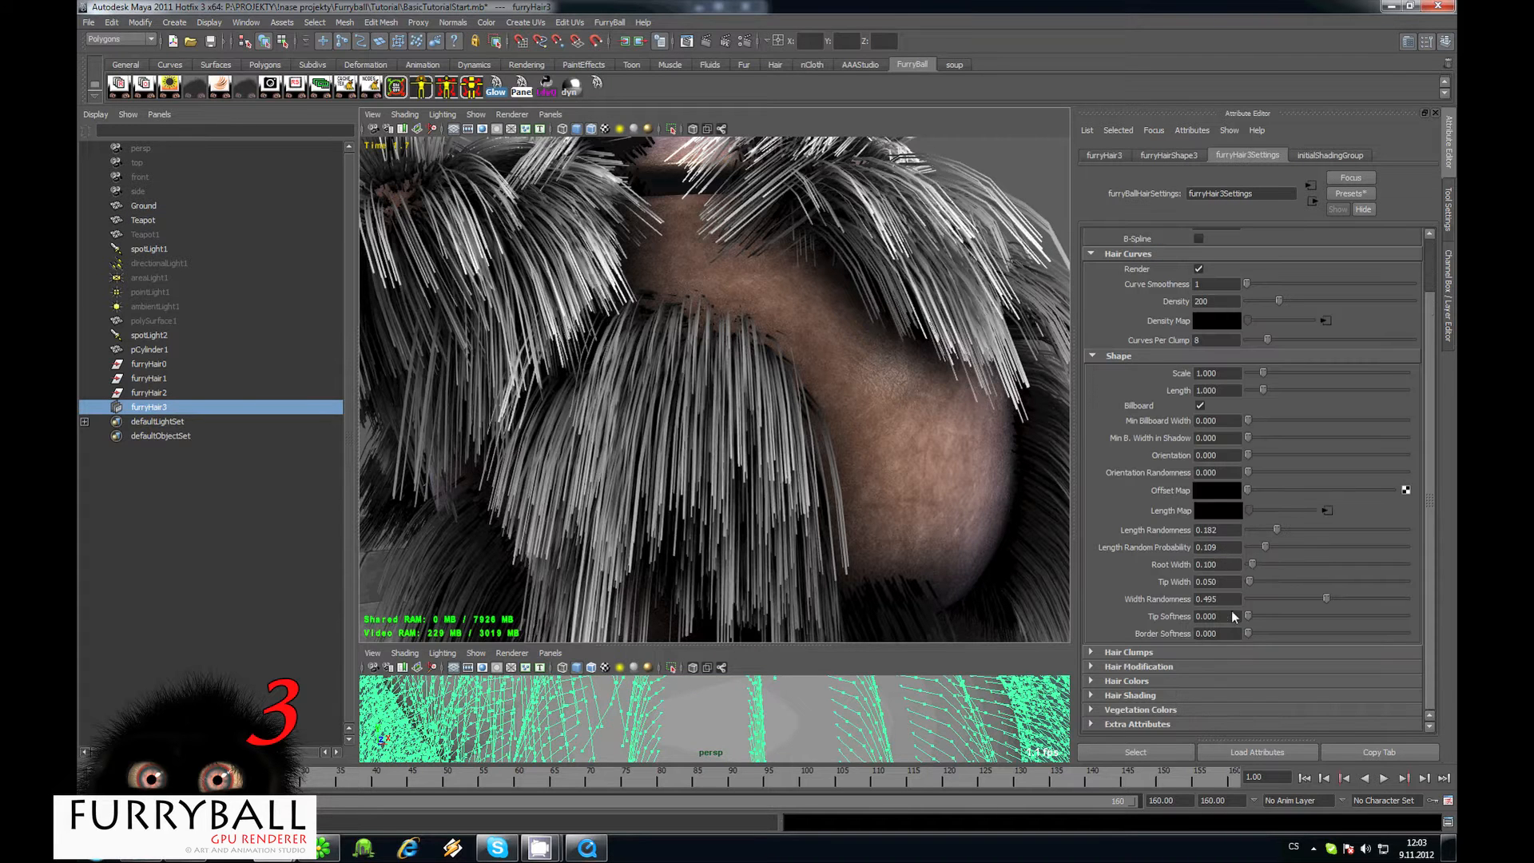
text(50)
key(Return)
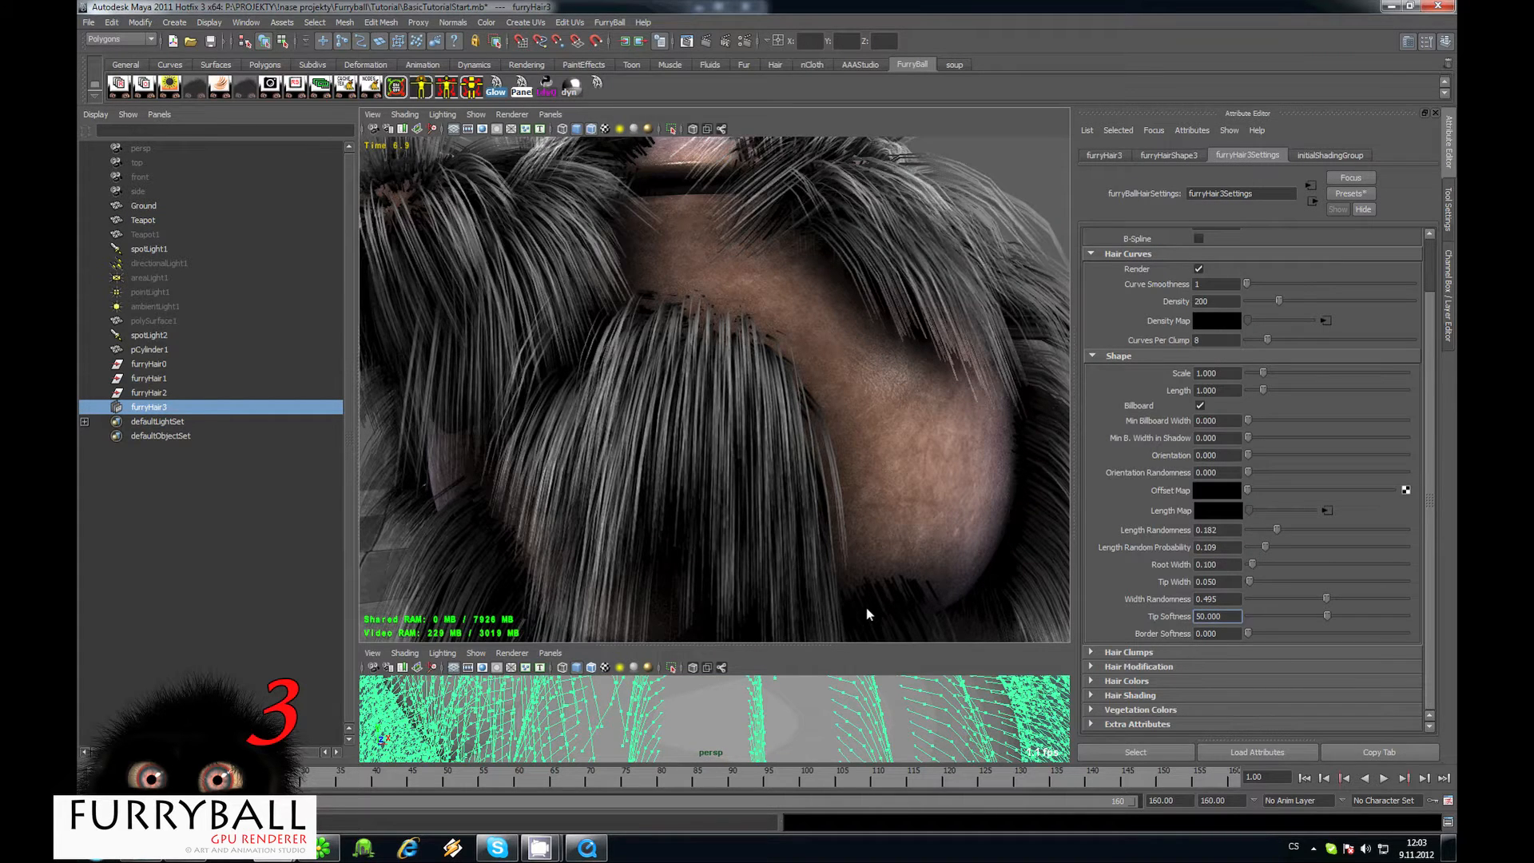
scroll(763, 382, down, 5)
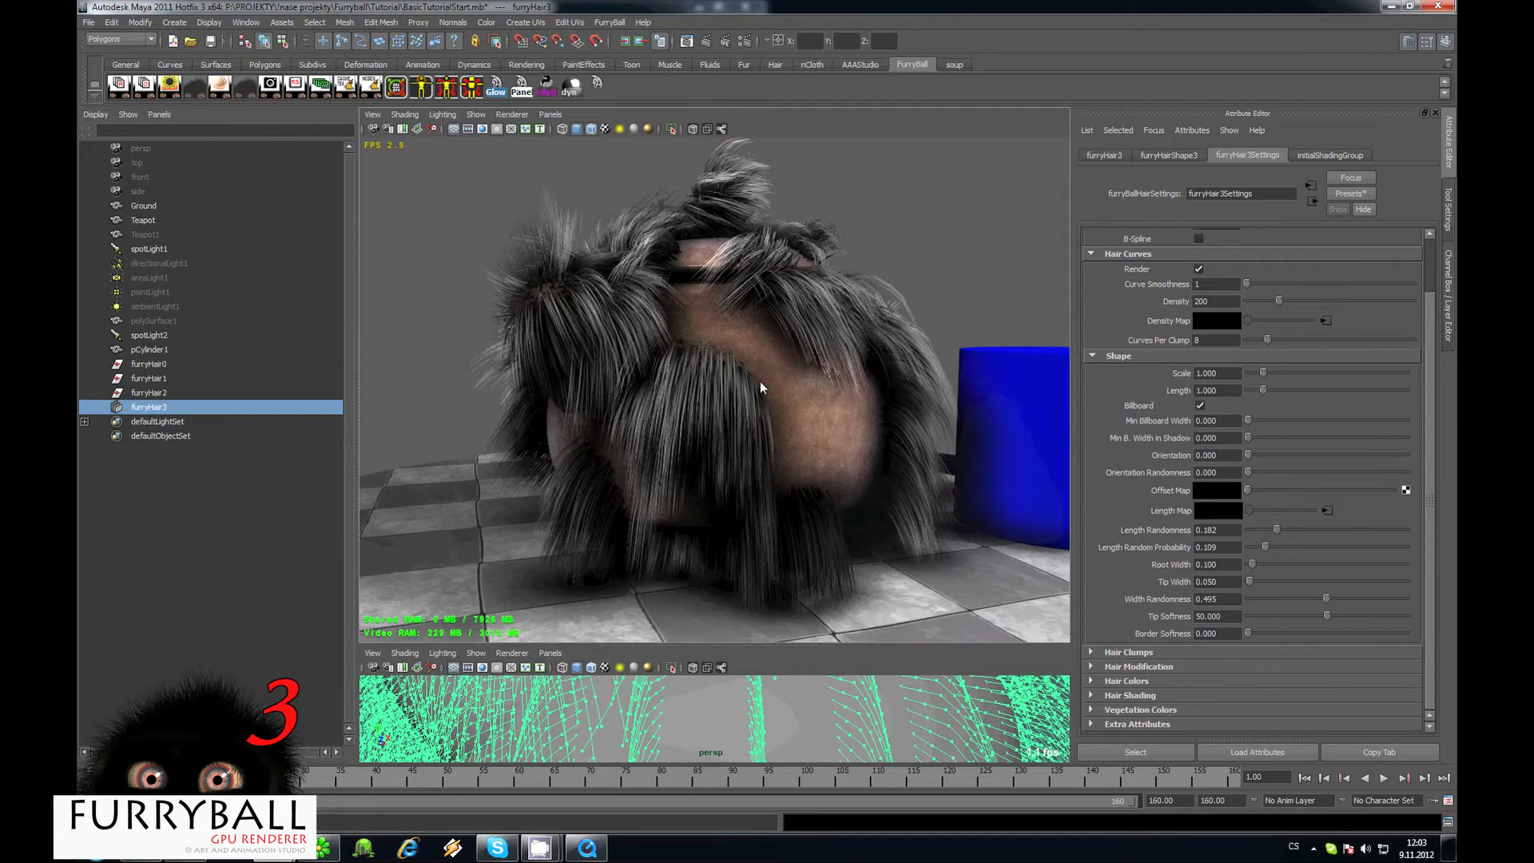
mouse_move(778, 386)
alt+mouse_down()
mouse_move(755, 387)
mouse_move(790, 390)
alt+mouse_up()
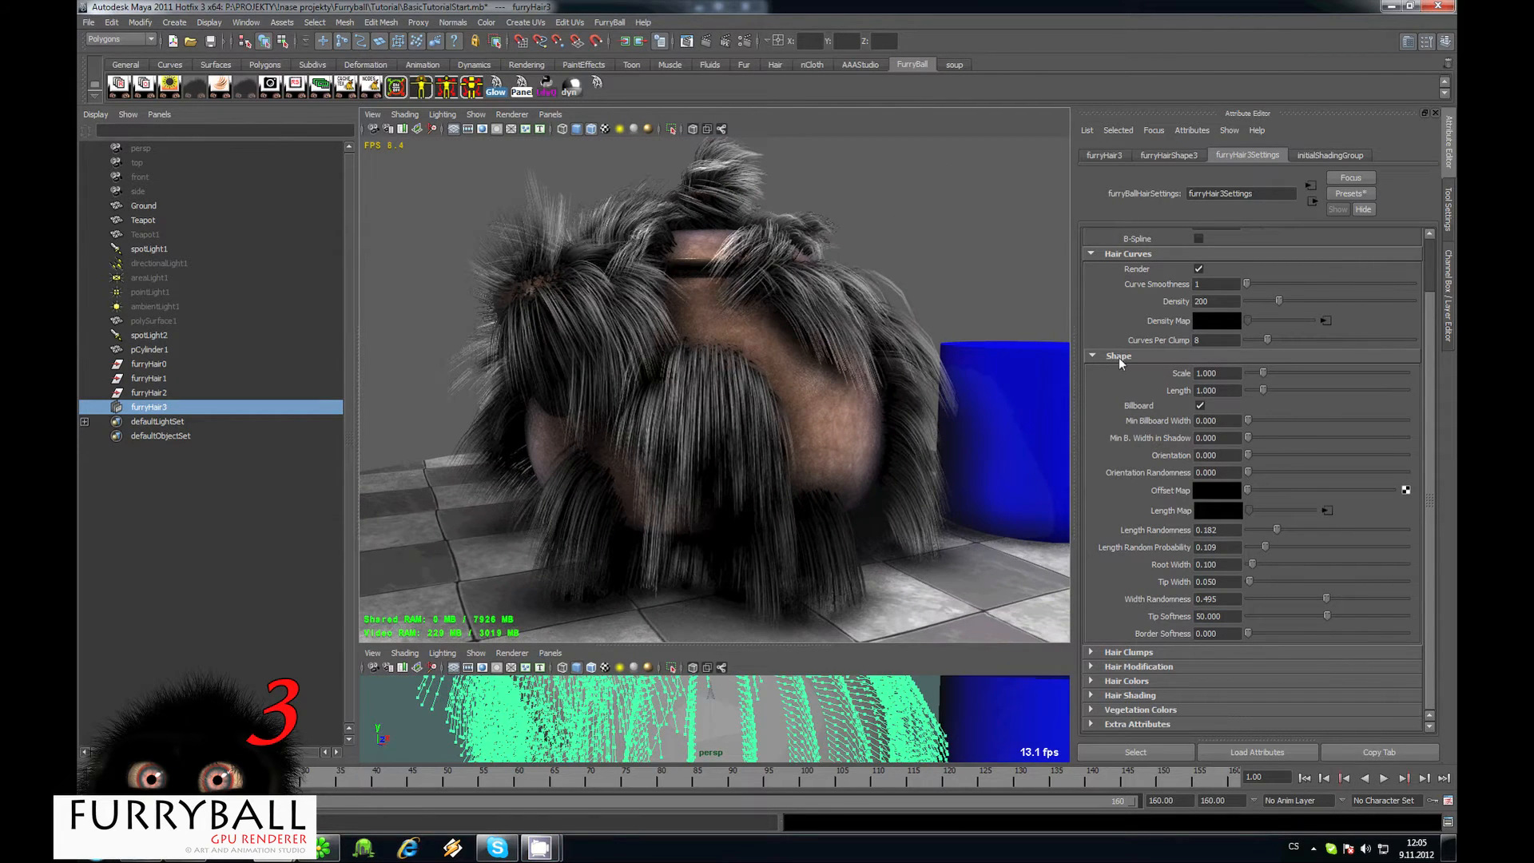
In the Hair Clumps settings, set Clump Base Radius to about 2.15, try a negative Clump Inclination, and reset the inclination to 0.
click(1119, 357)
click(1122, 435)
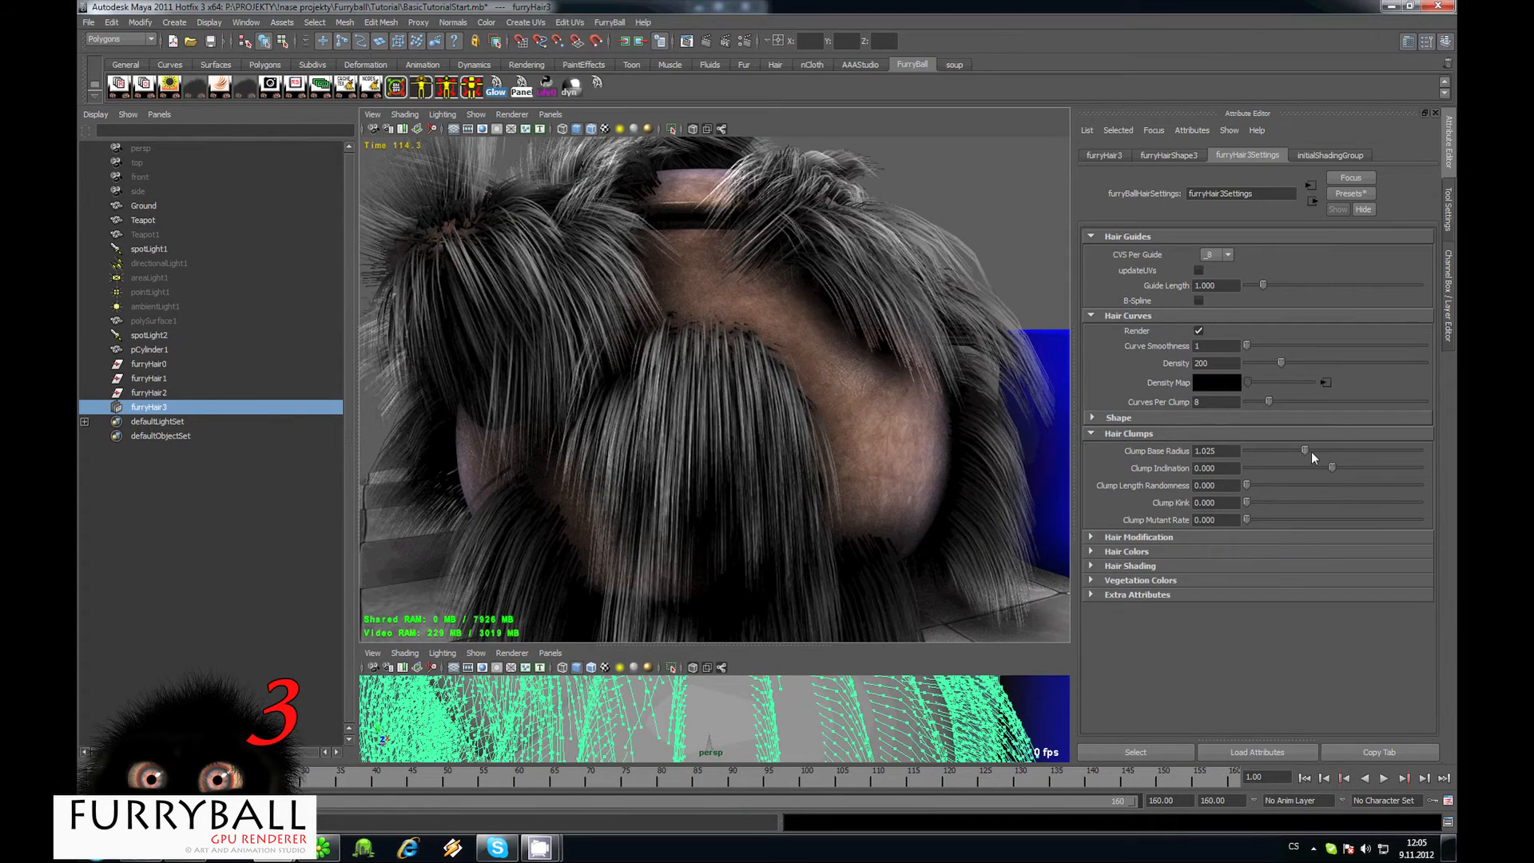
drag(1312, 452, 1288, 473)
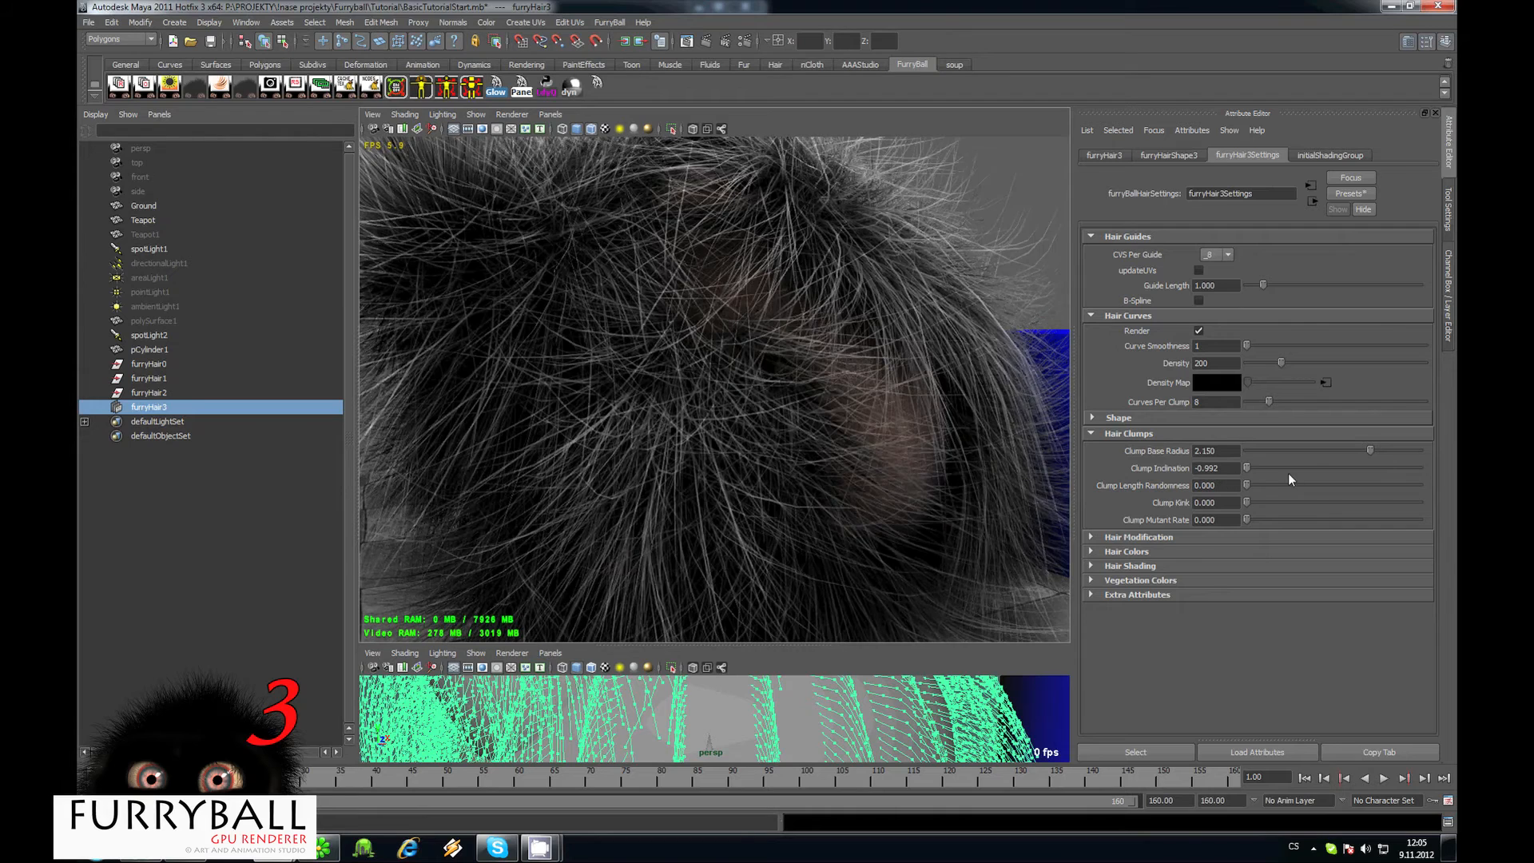
text(0)
key(Return)
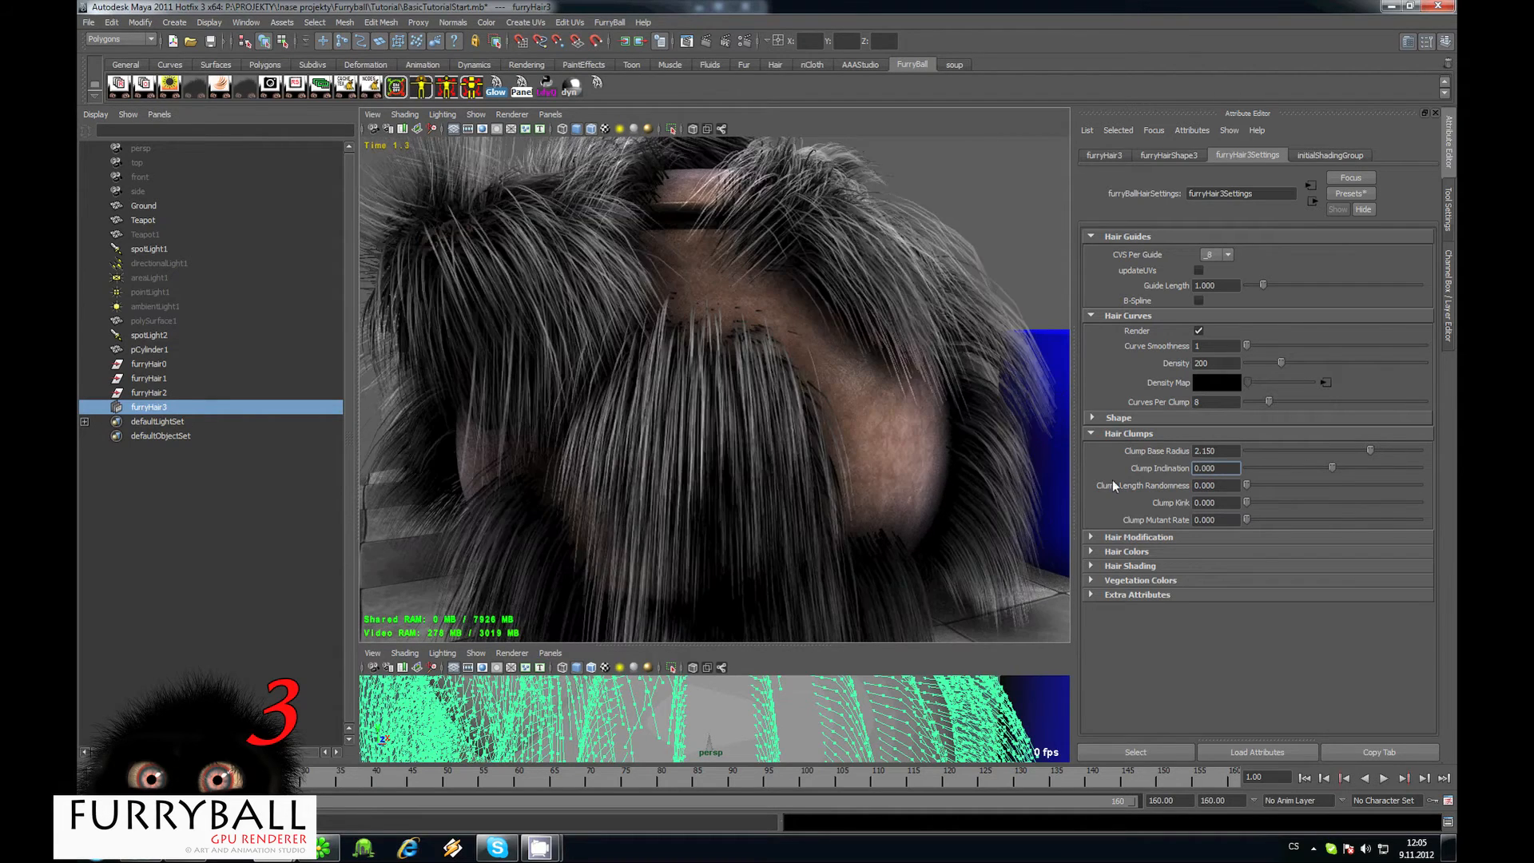
Try out Clump Length Randomness and Clump Mutant Rate while viewing the whole furry teapot.
alt+right_drag(871, 439, 779, 401)
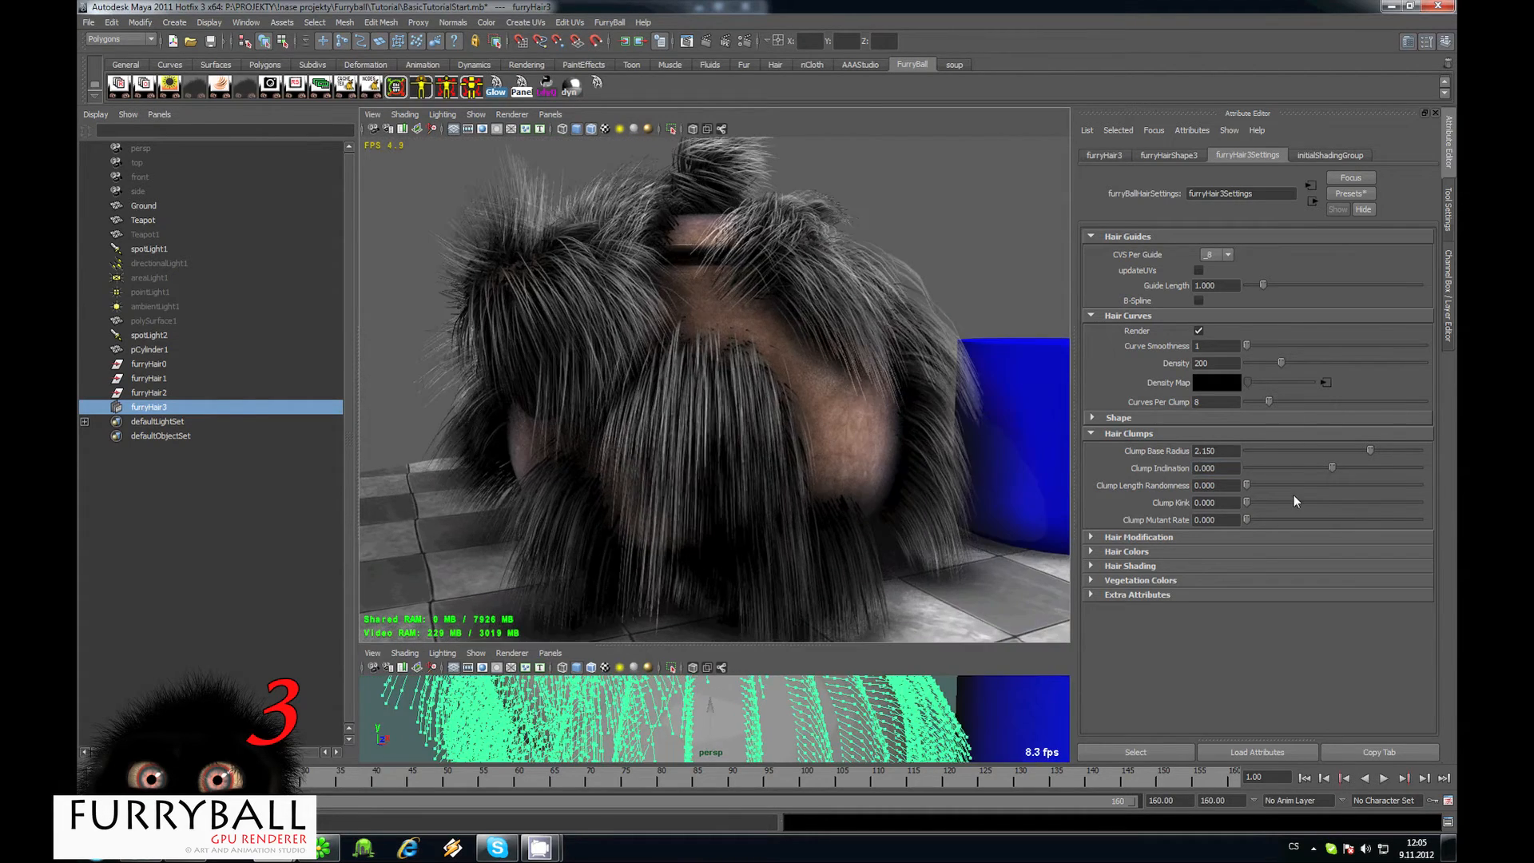
drag(1262, 485, 1187, 514)
drag(1309, 517, 1149, 517)
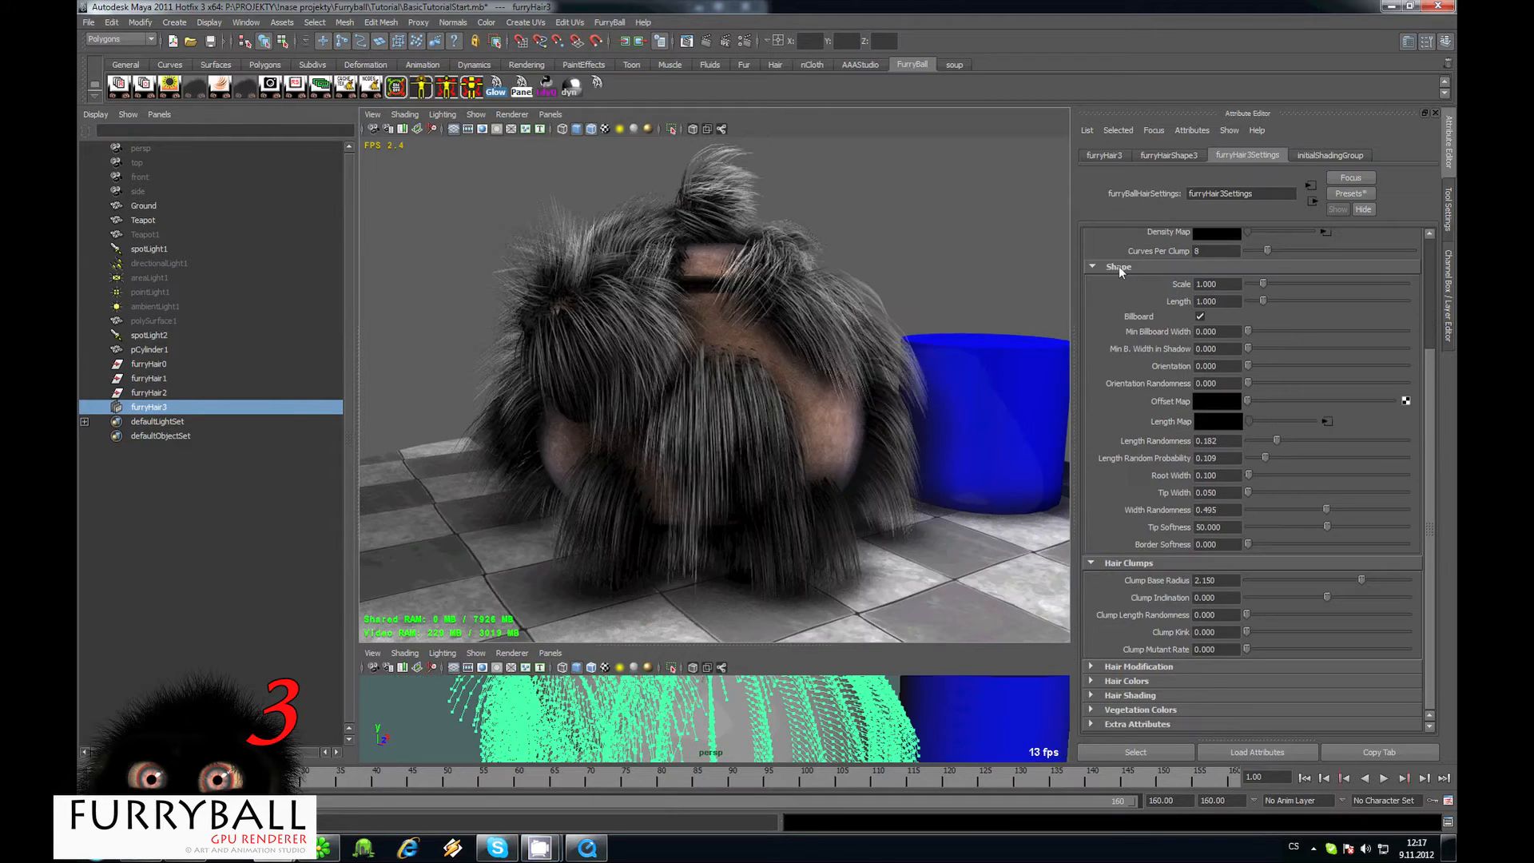
Collapse the guide, curve and clump sections and review the Hair Modification settings for bend, inclination, waviness and kink.
click(1119, 270)
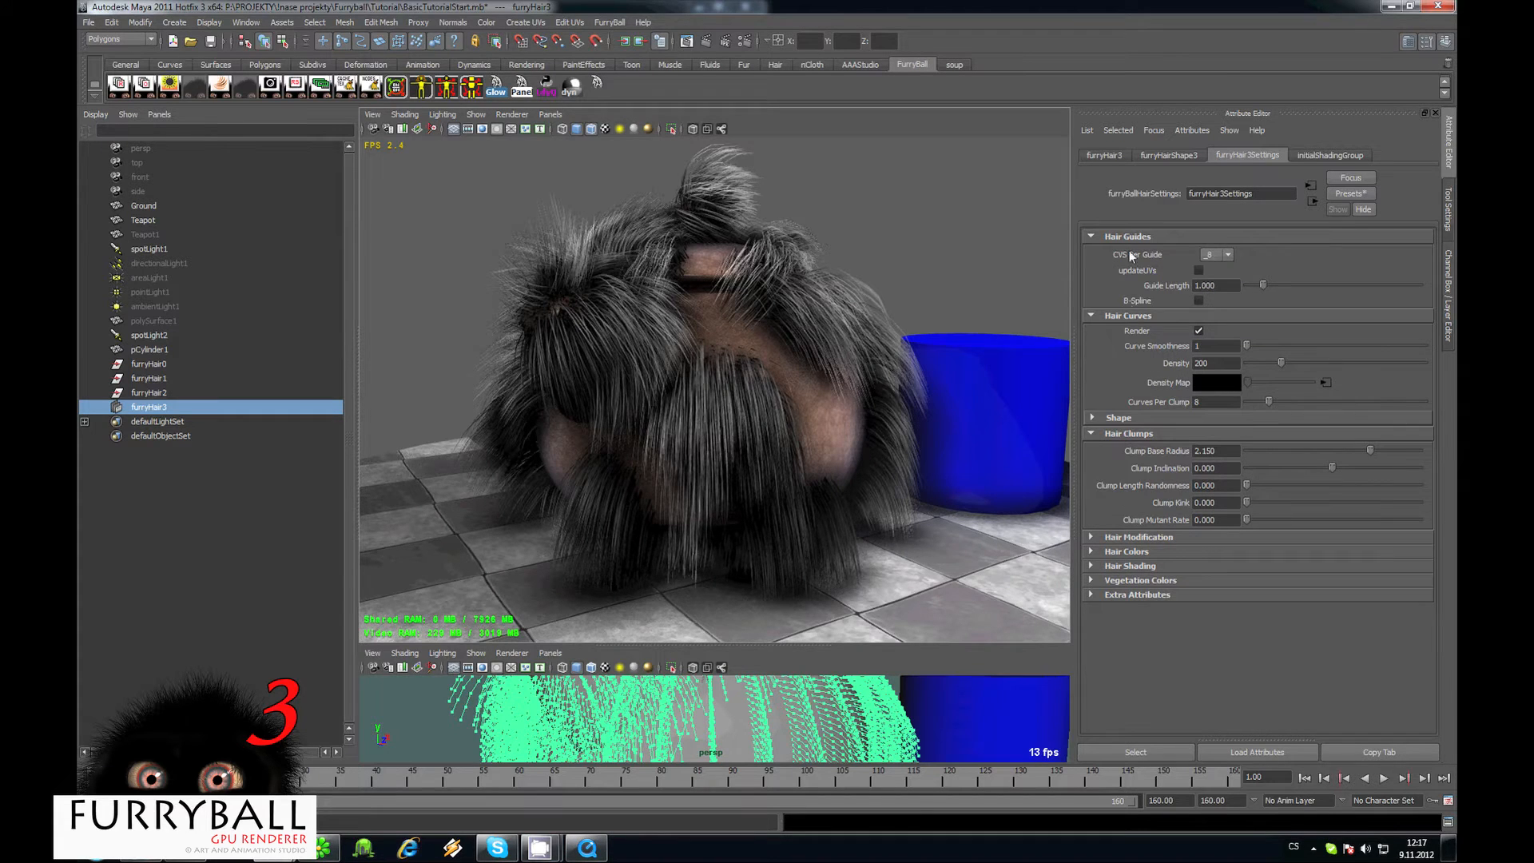
click(1130, 251)
click(1129, 251)
click(1128, 265)
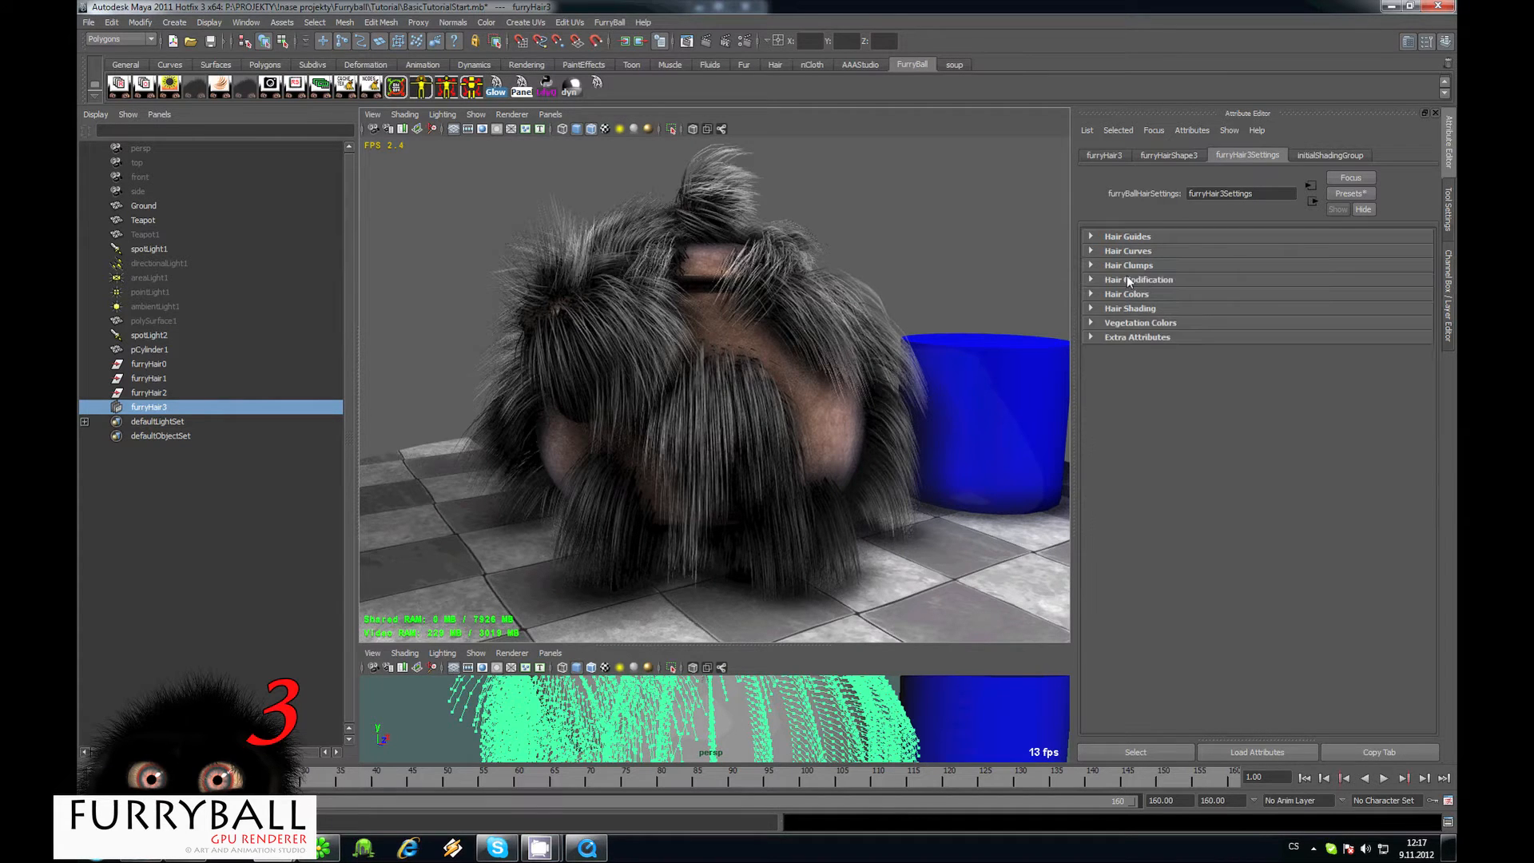
click(1138, 281)
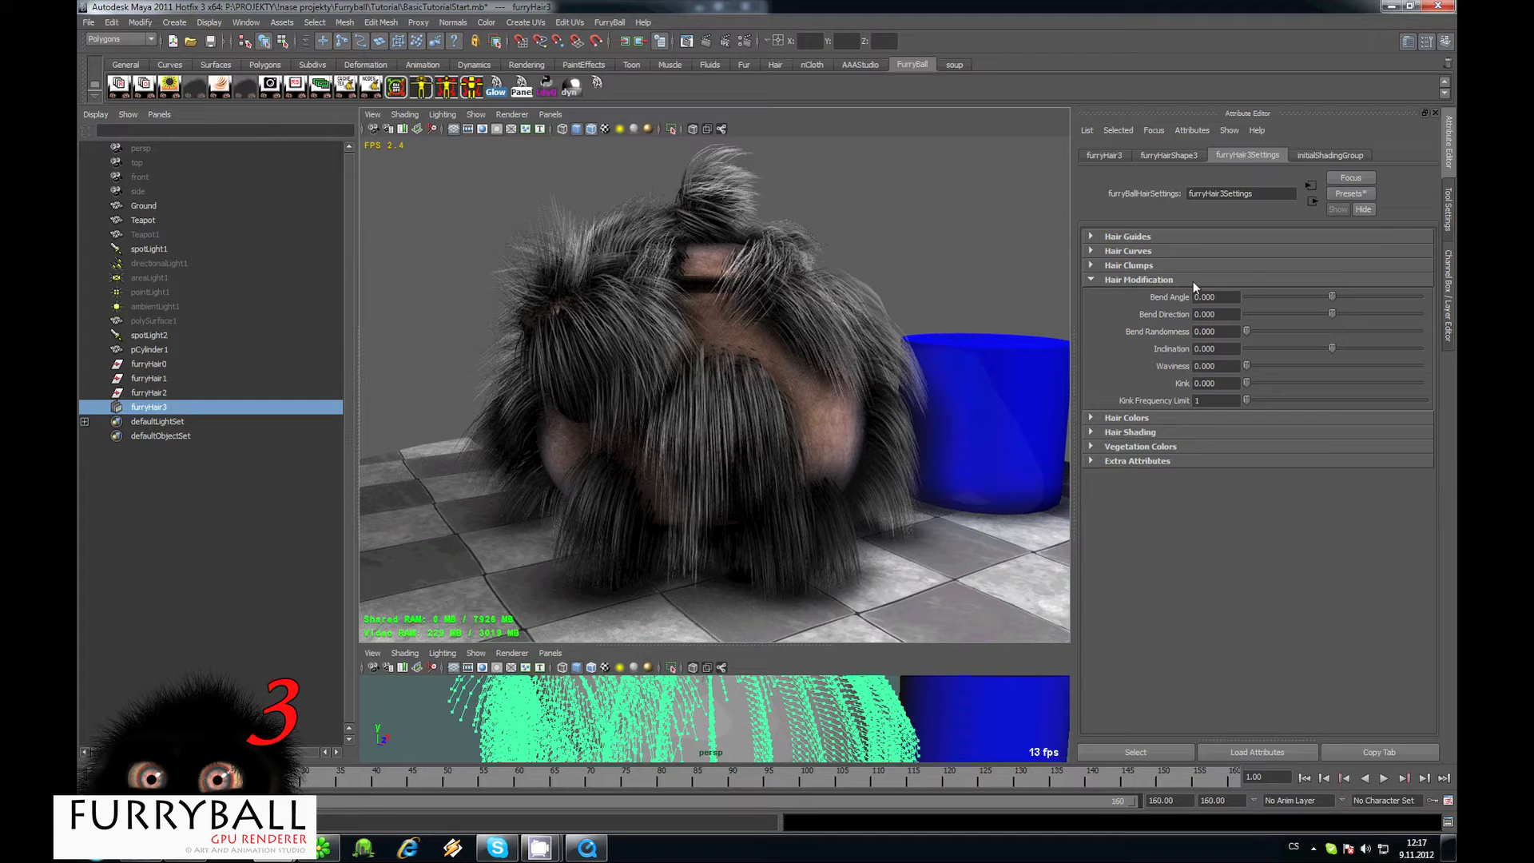
click(1129, 280)
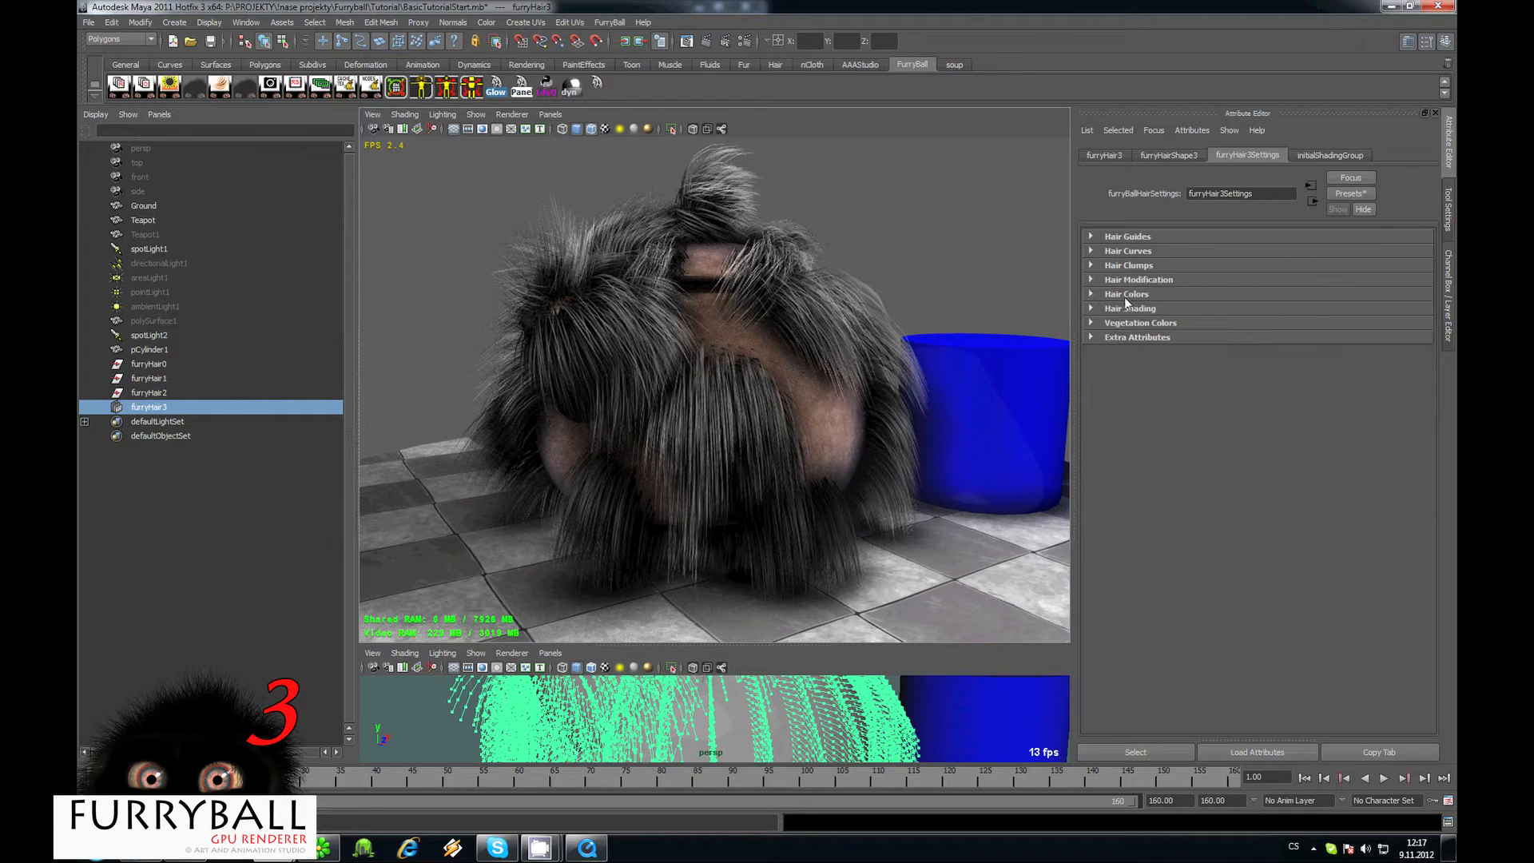
Lighten Root Color to dark gray, dim Tip Color slightly, and set Hue Variance 0.367, Saturation Variance 0.371, Value Variance 0.25 and Mutant Rate 0.018.
click(1124, 296)
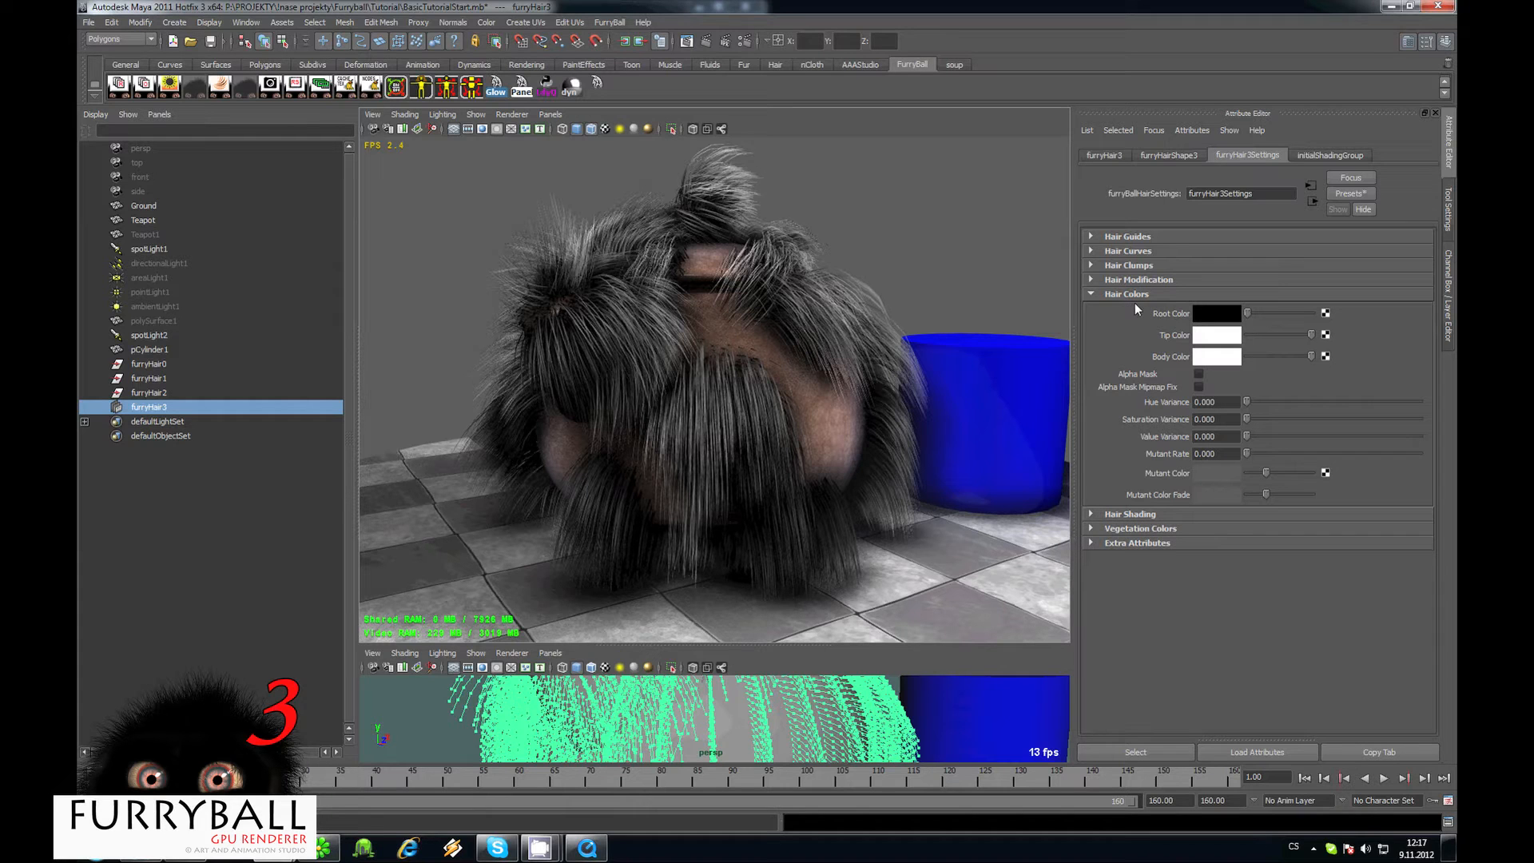
drag(1248, 314, 1298, 336)
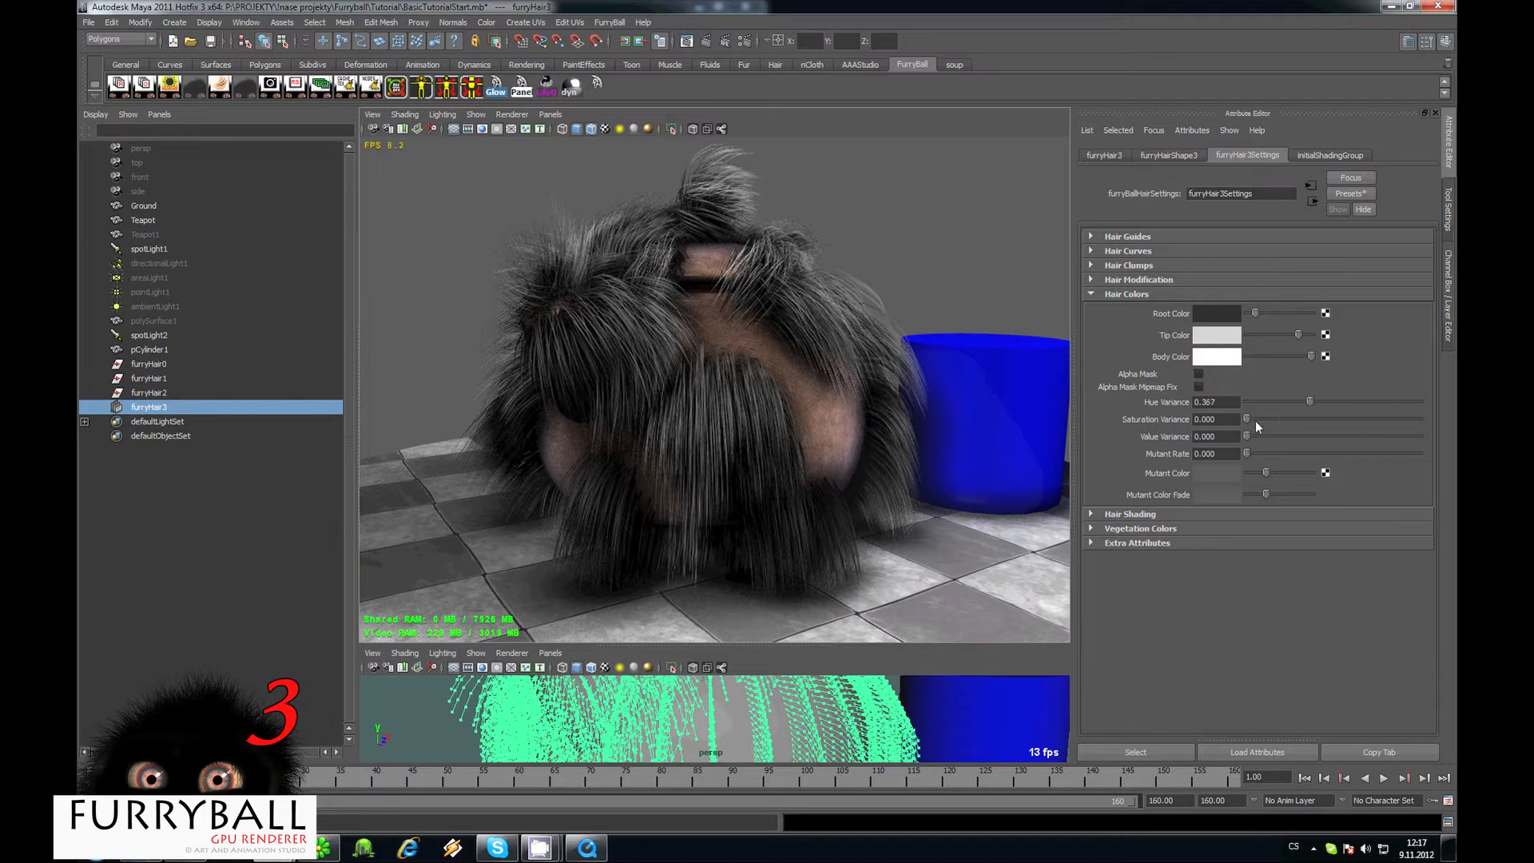
drag(1301, 419, 1277, 453)
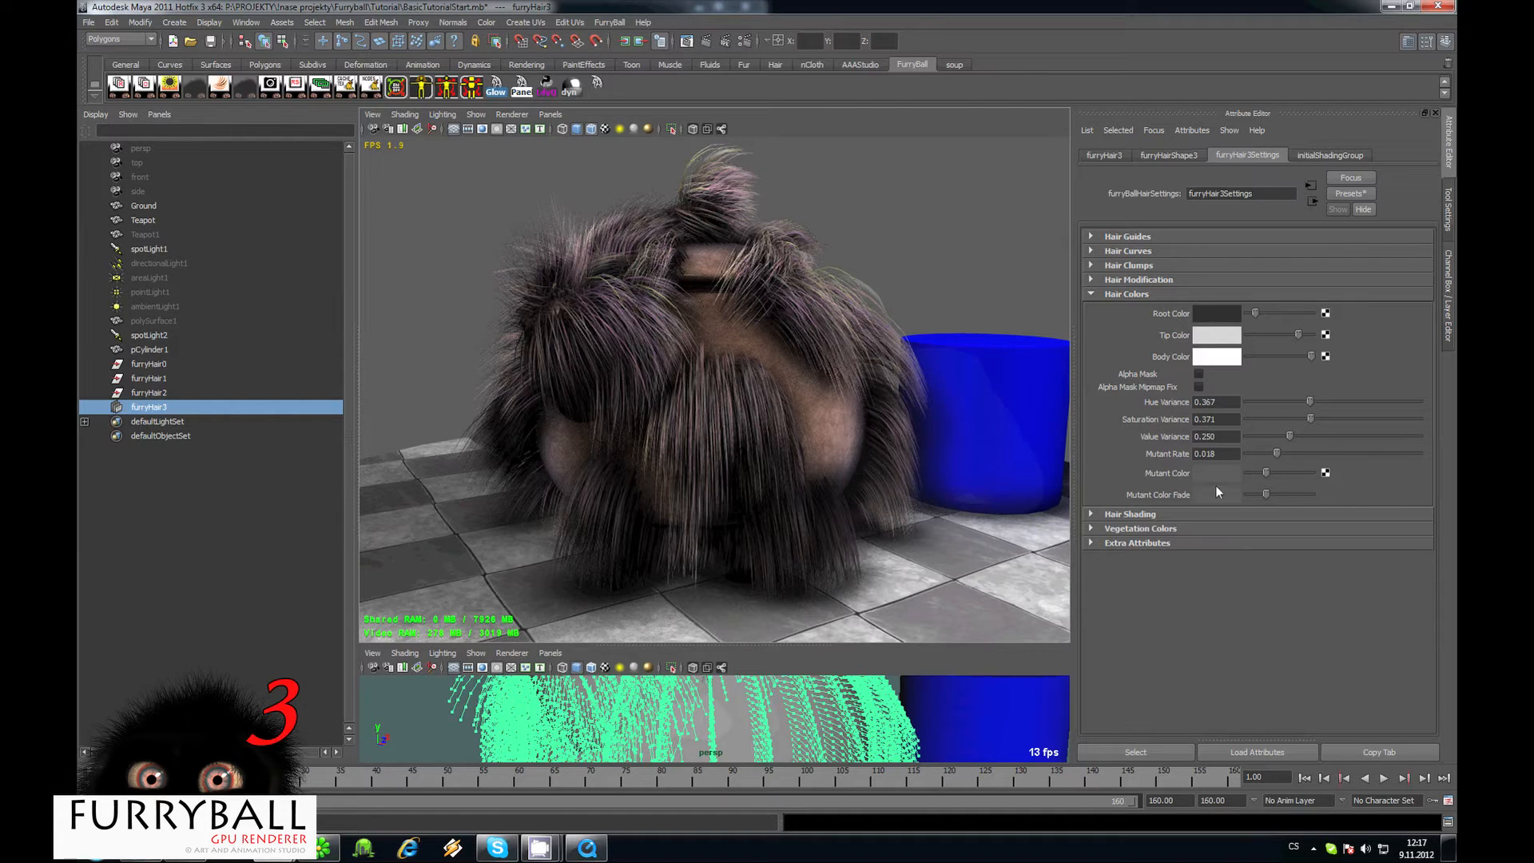
Set the hair's Mutant Color to red, raise Mutant Rate to 0.1, and lower Value Variance to about 0.183.
click(1216, 478)
click(1135, 432)
drag(1327, 454, 1421, 453)
drag(1293, 435, 1278, 436)
click(1124, 295)
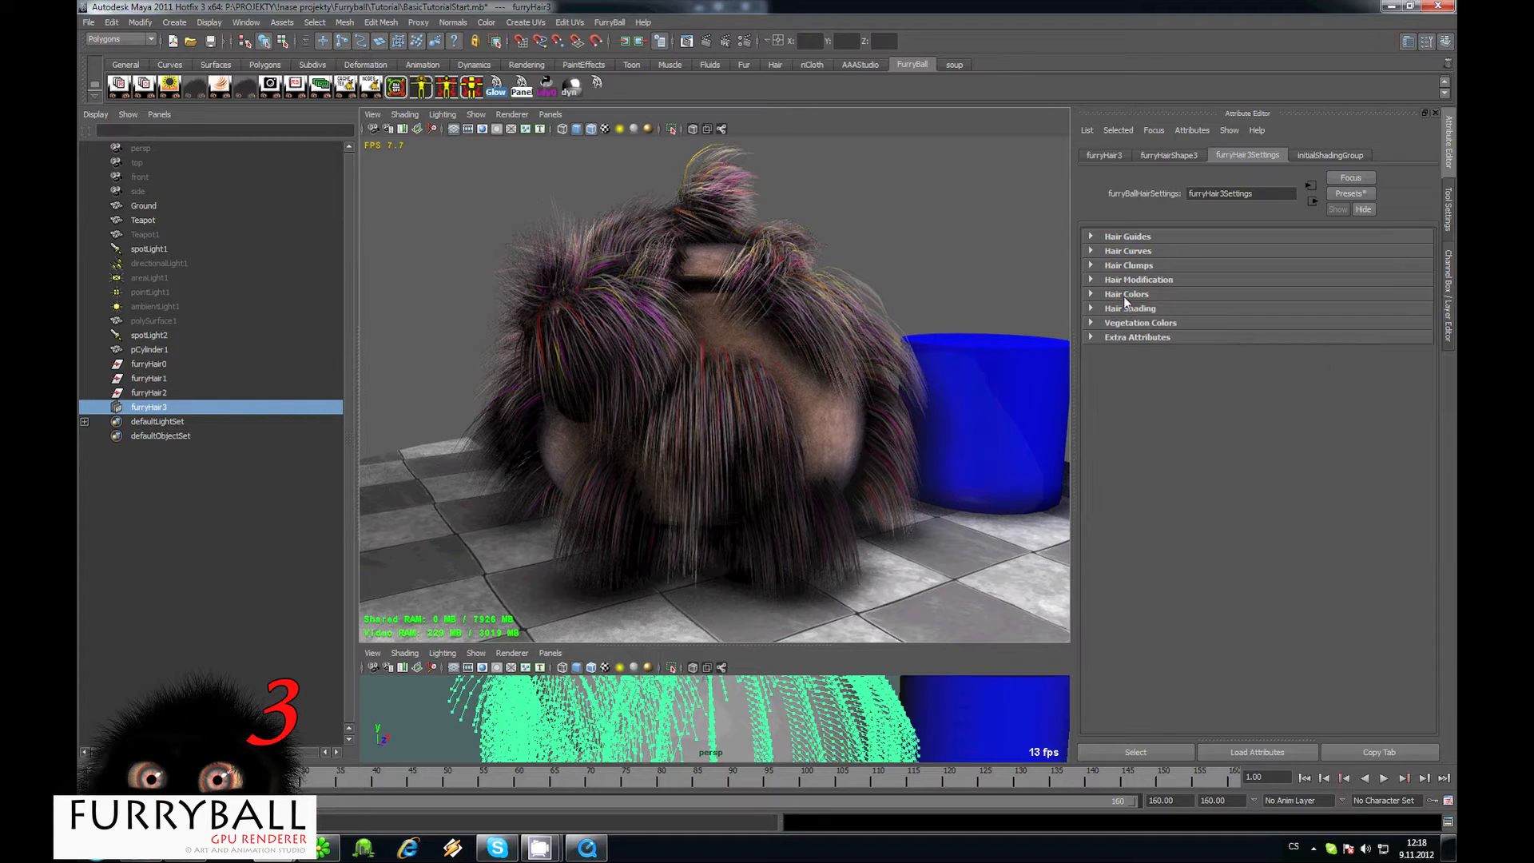
In the hair curves' Shape settings, set both Root Width and Tip Width to 5.
click(1134, 235)
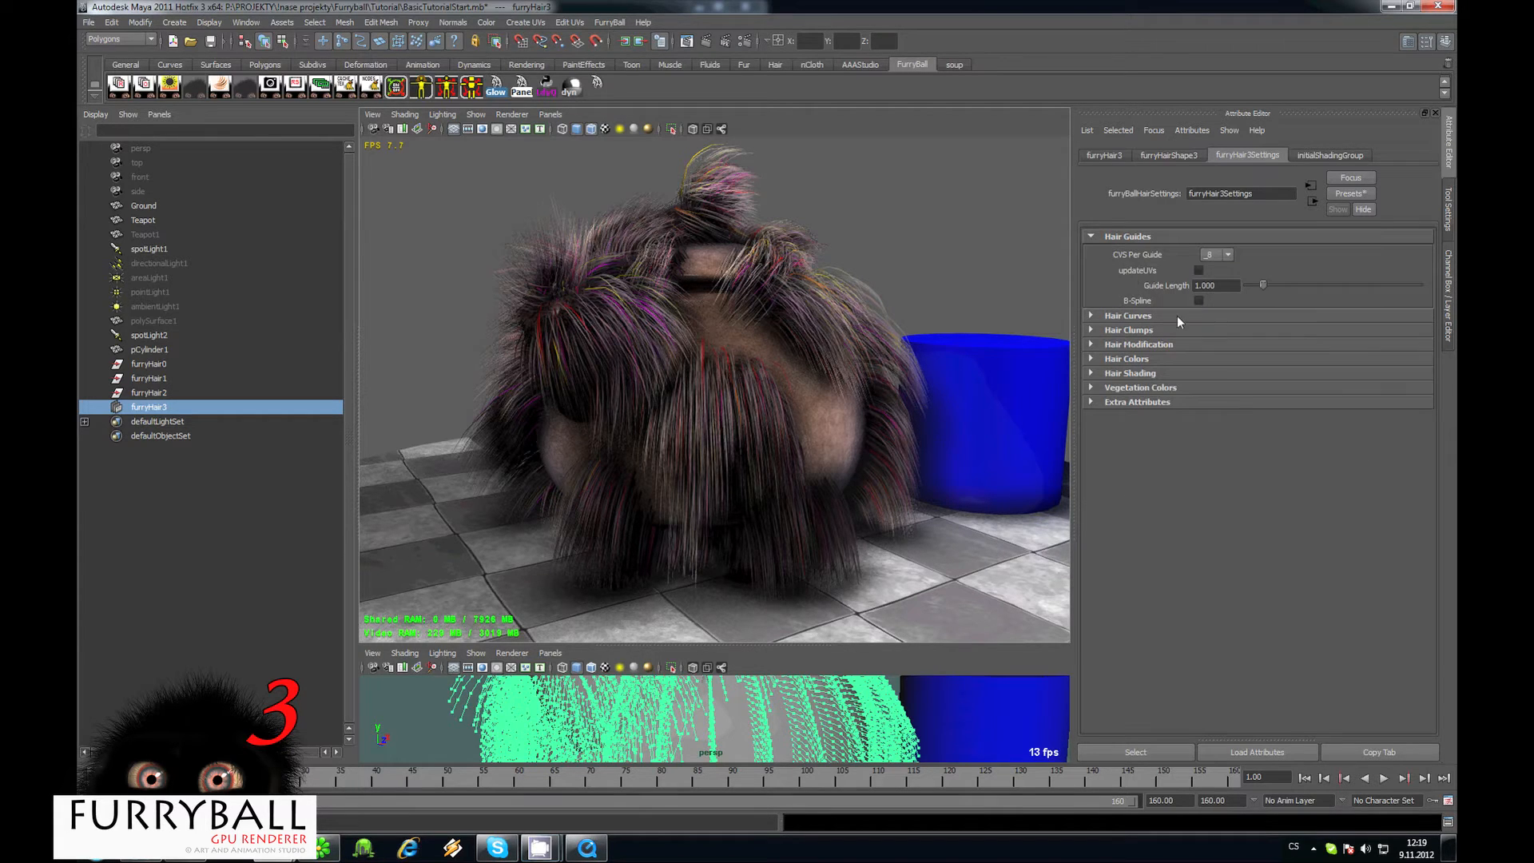
click(1155, 319)
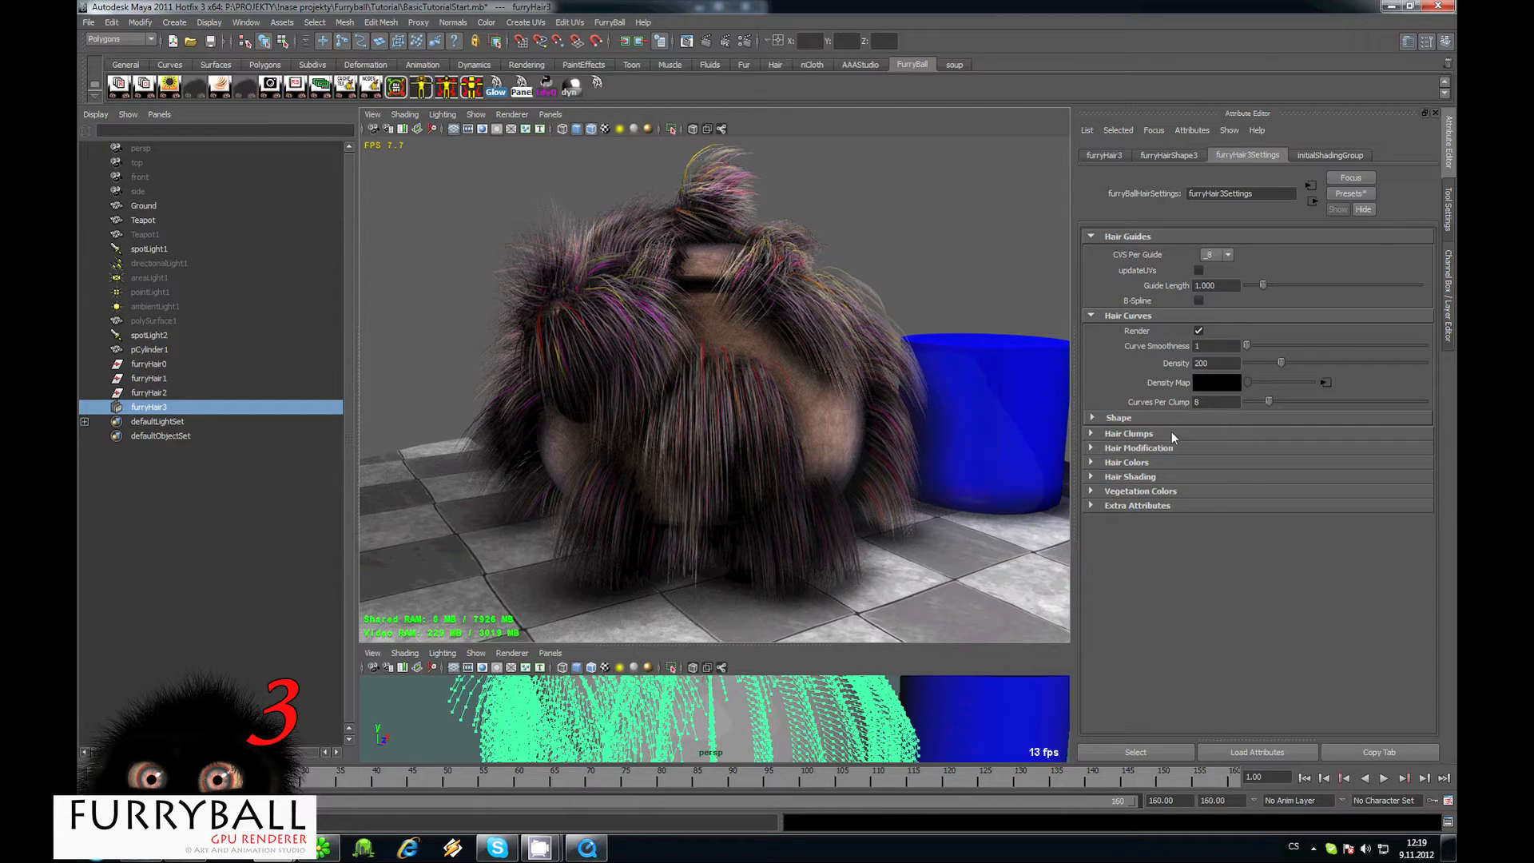
click(1135, 434)
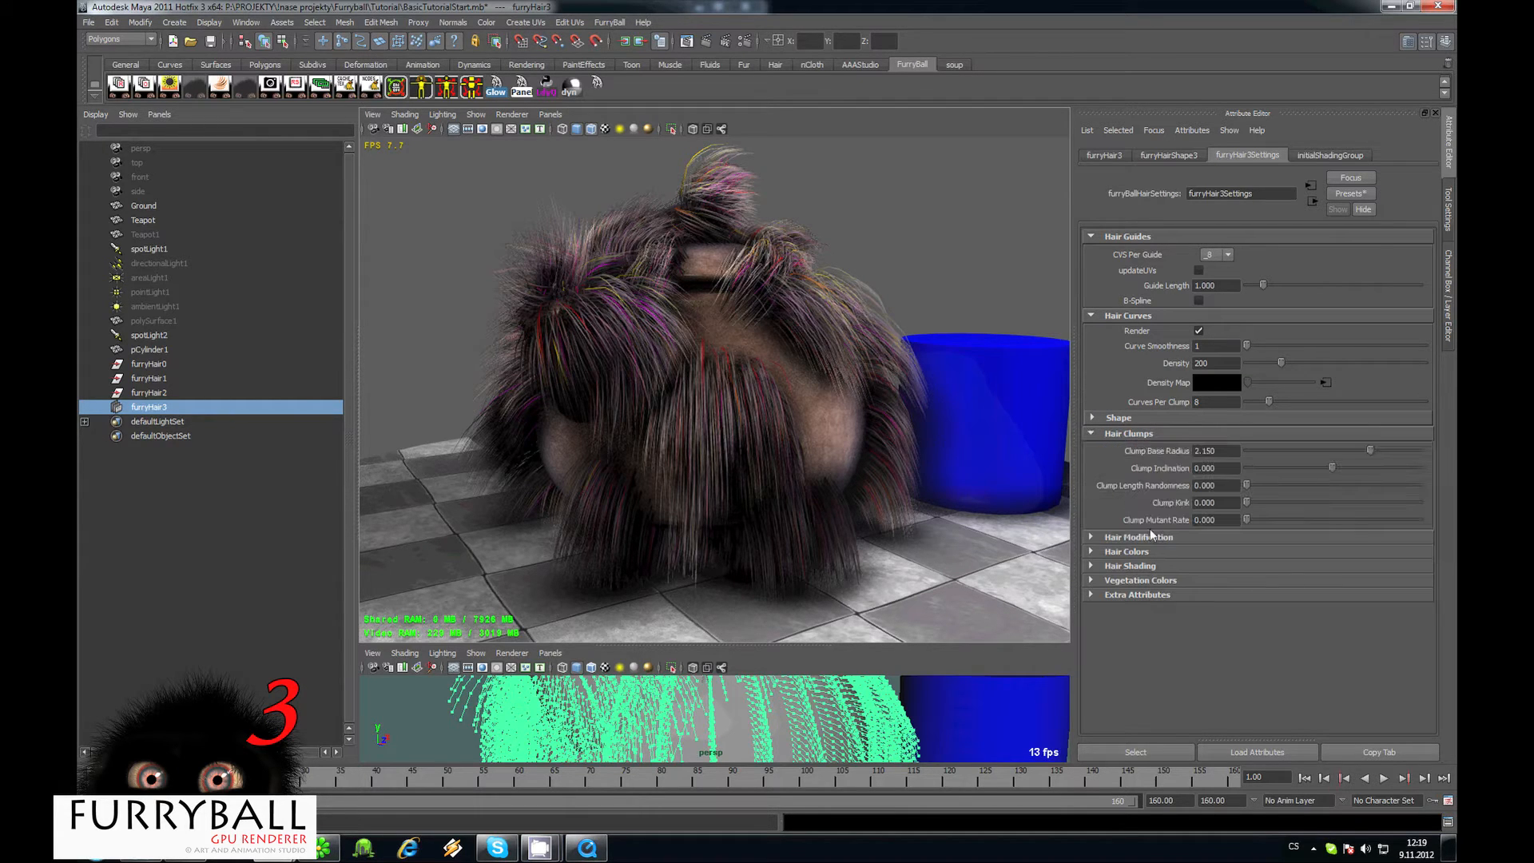
click(1127, 417)
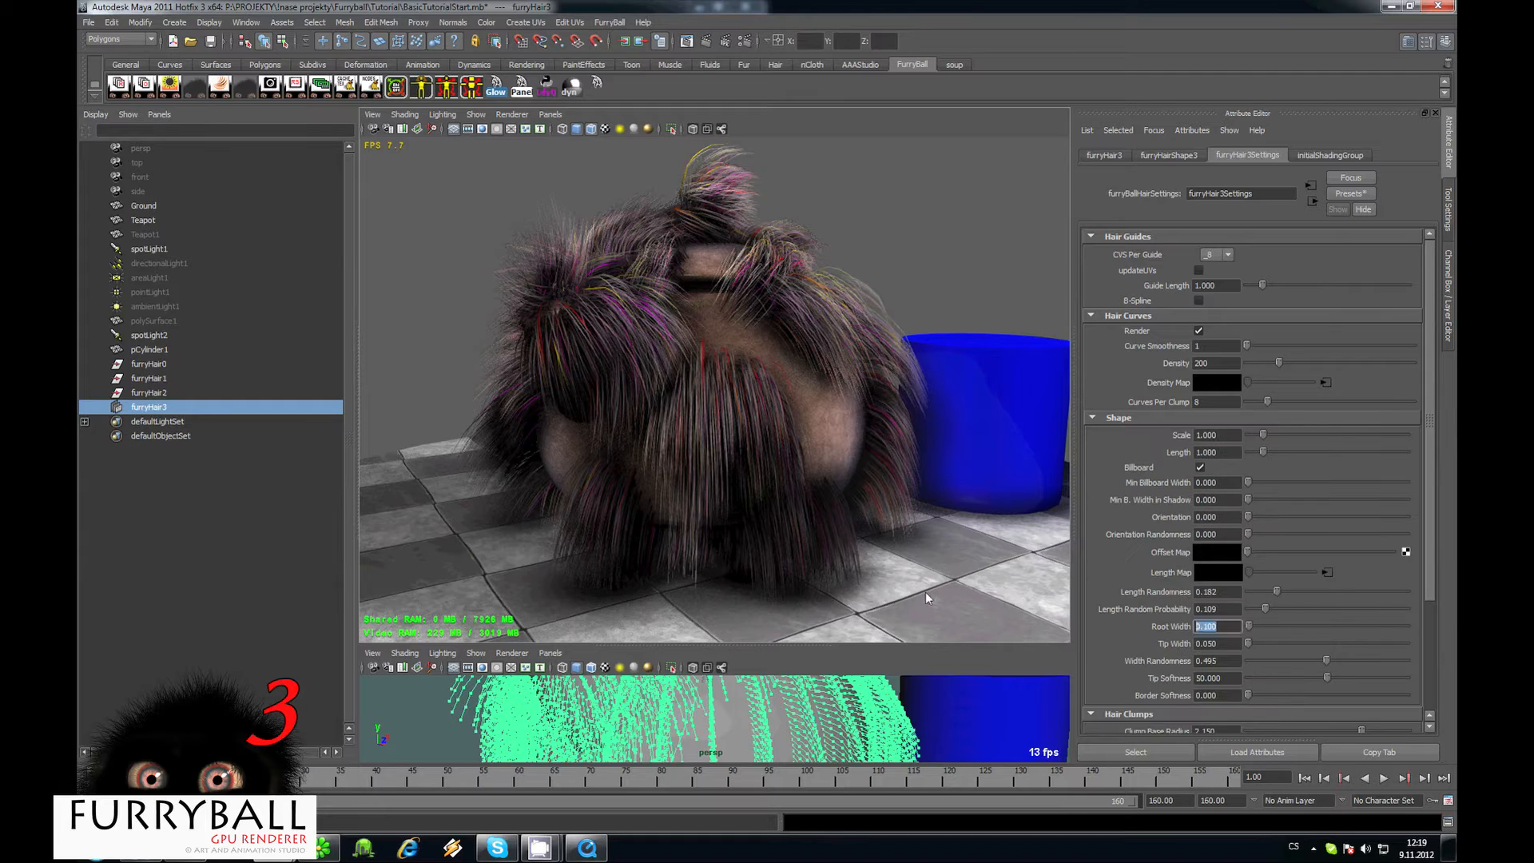
text(5)
key(Return)
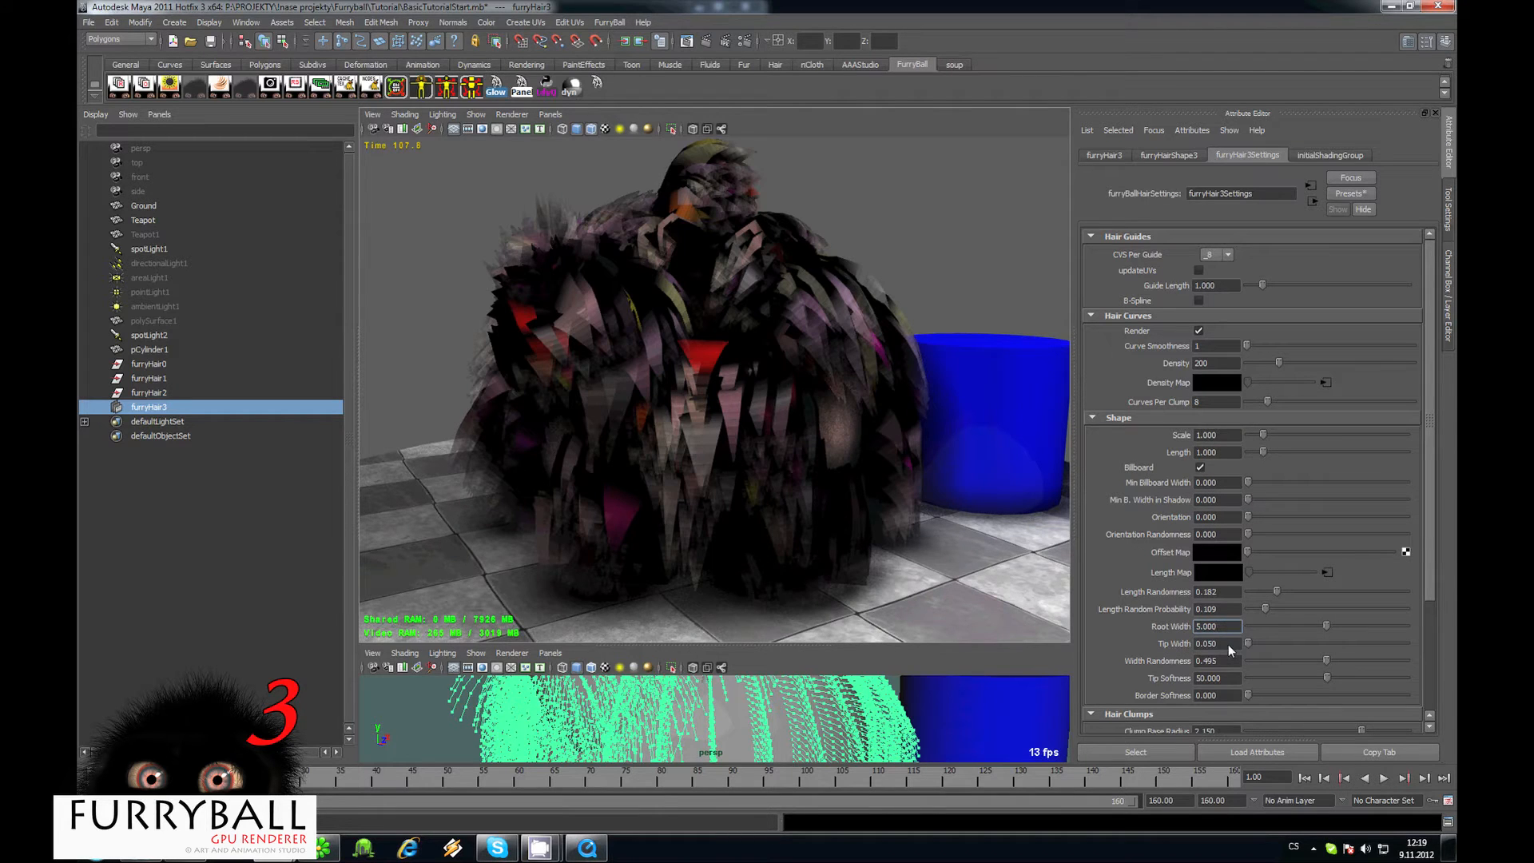
drag(1229, 644, 892, 684)
text(5)
key(Return)
Set the hair's Root Width and Tip Width to 3.
drag(1229, 627, 903, 656)
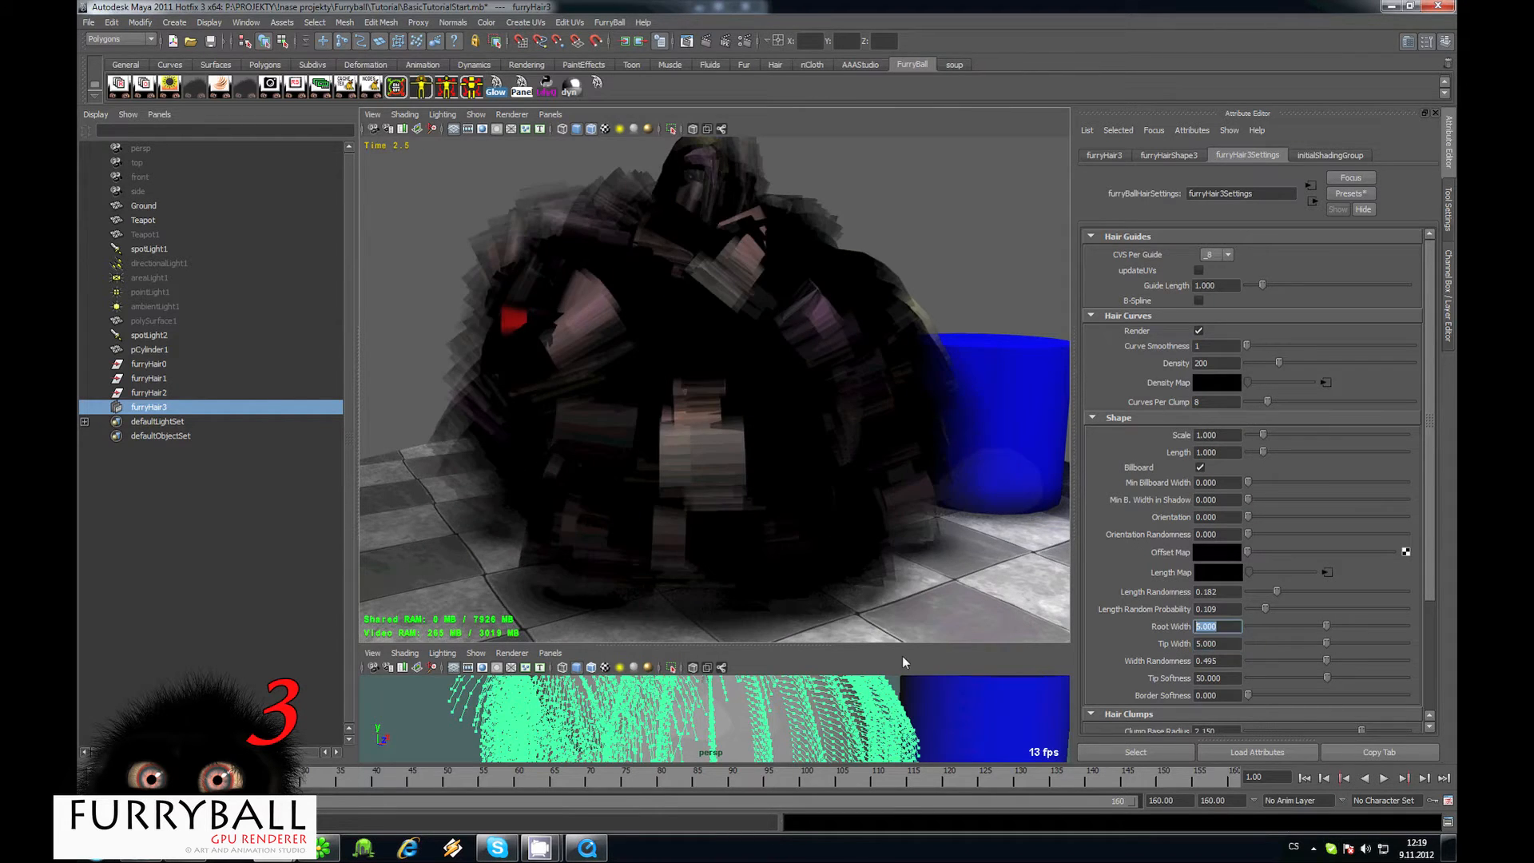
text(3)
key(Return)
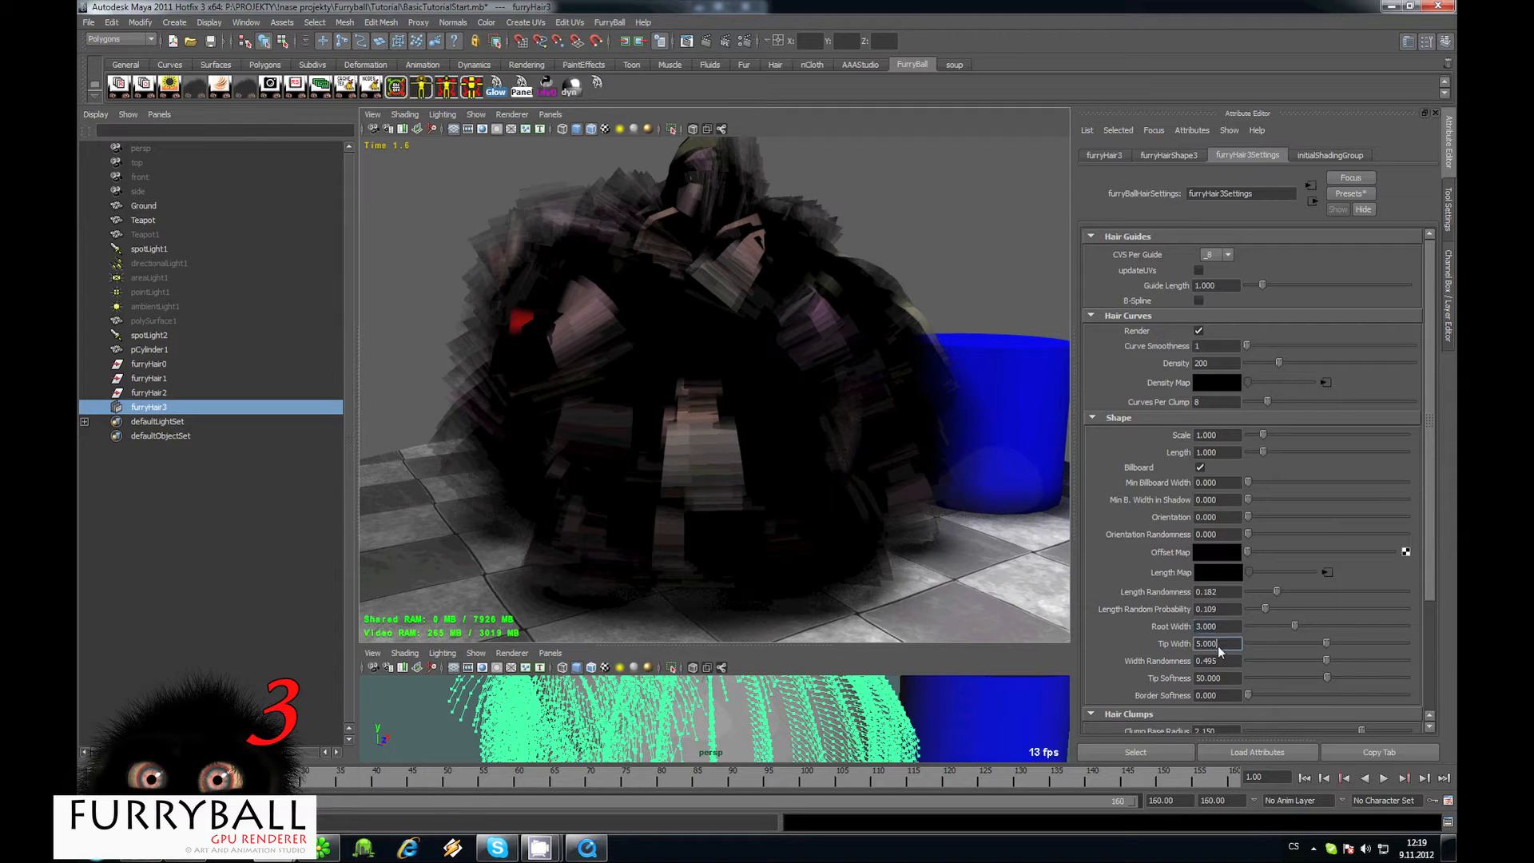
drag(1218, 646, 946, 656)
text(3)
key(Return)
Set the hair's Tip Softness to 0 and reduce its Density to 1.
drag(1222, 677, 978, 708)
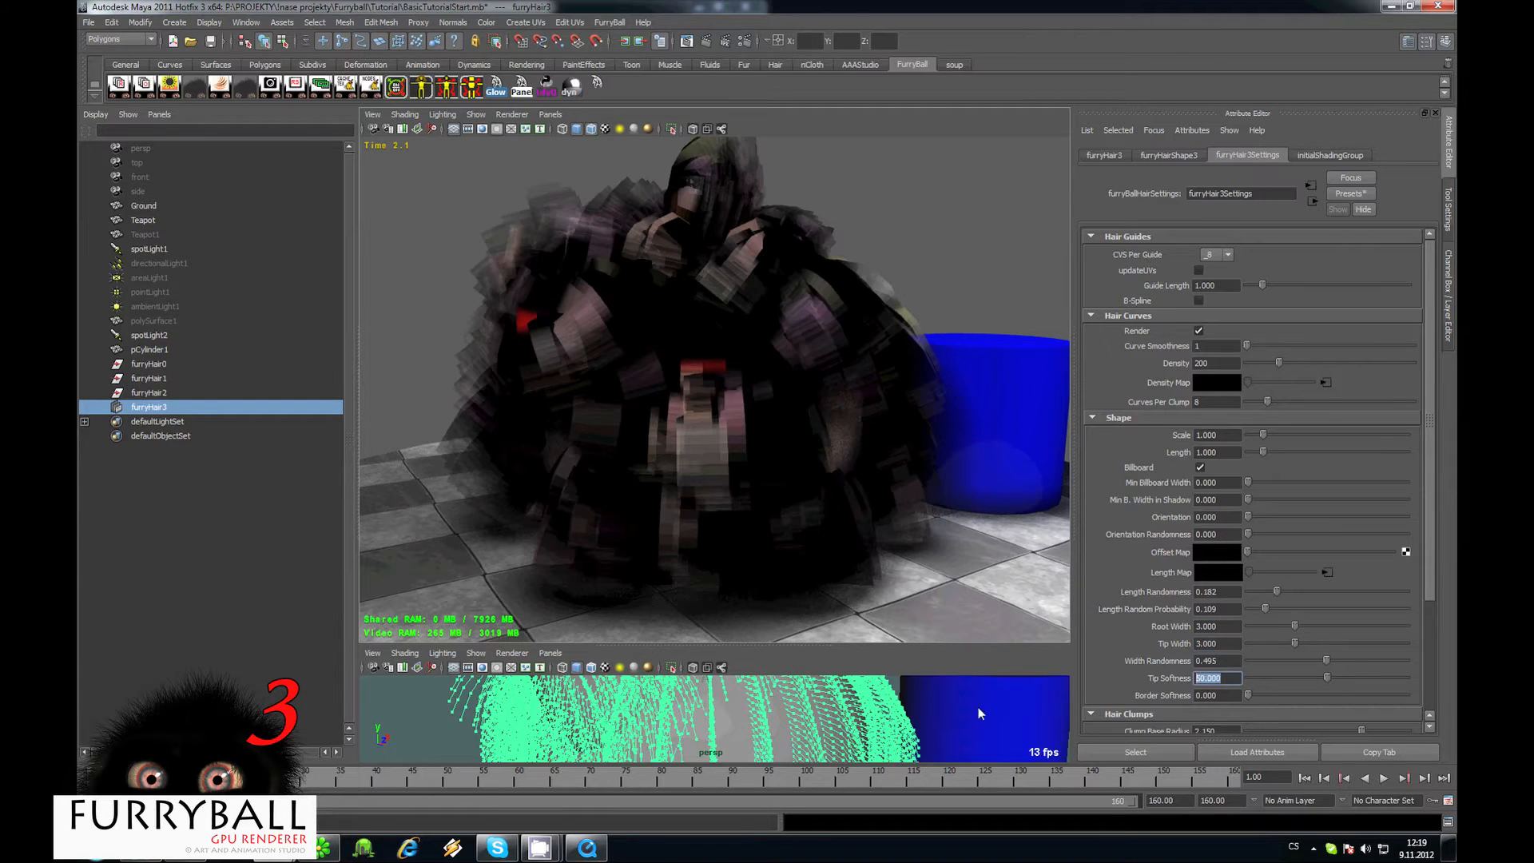
text(0)
key(Return)
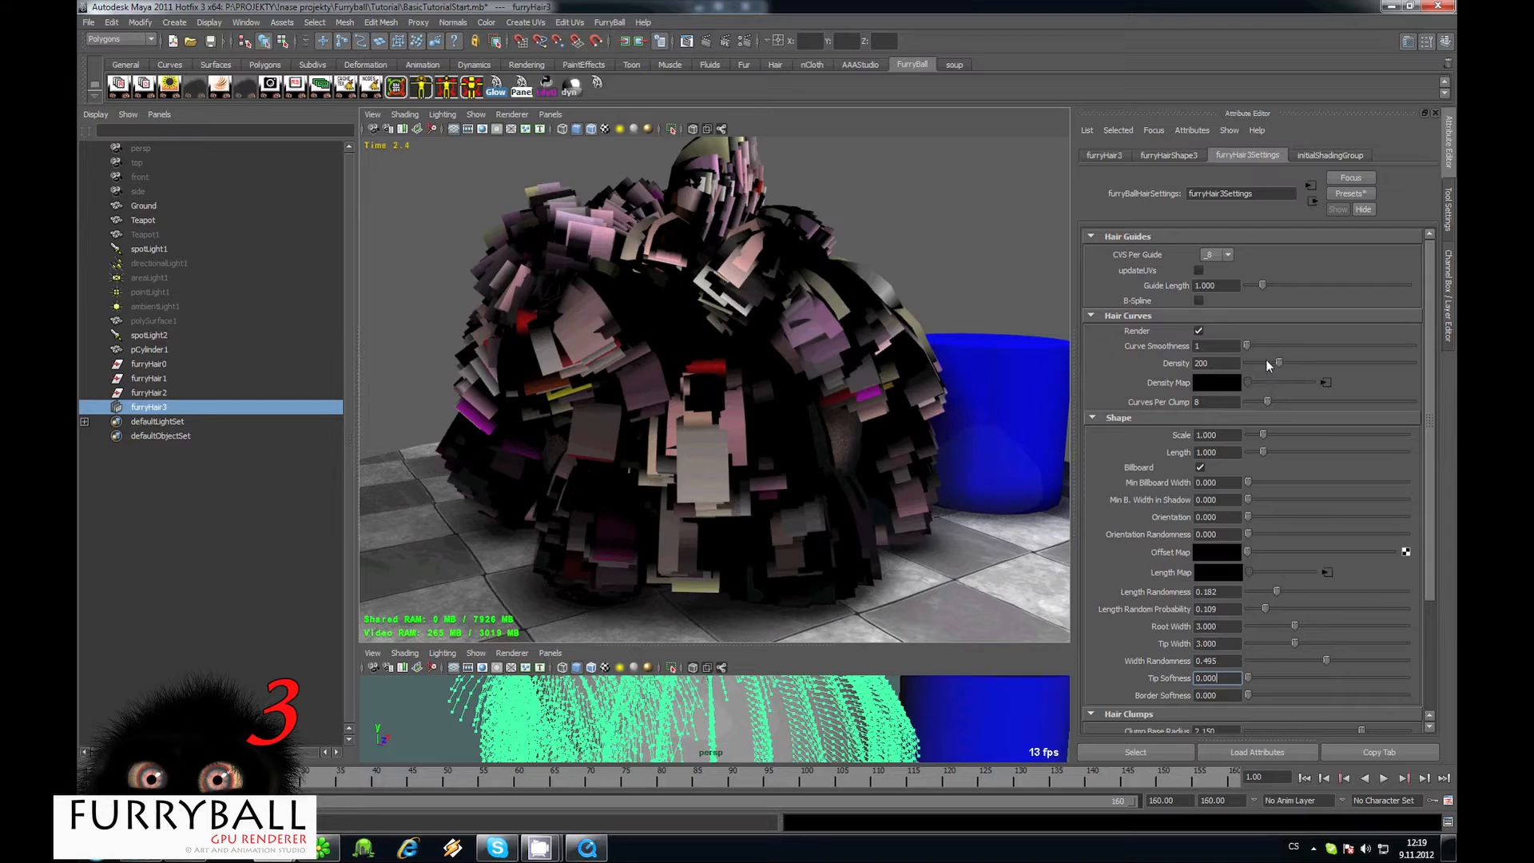
drag(1266, 360, 1206, 376)
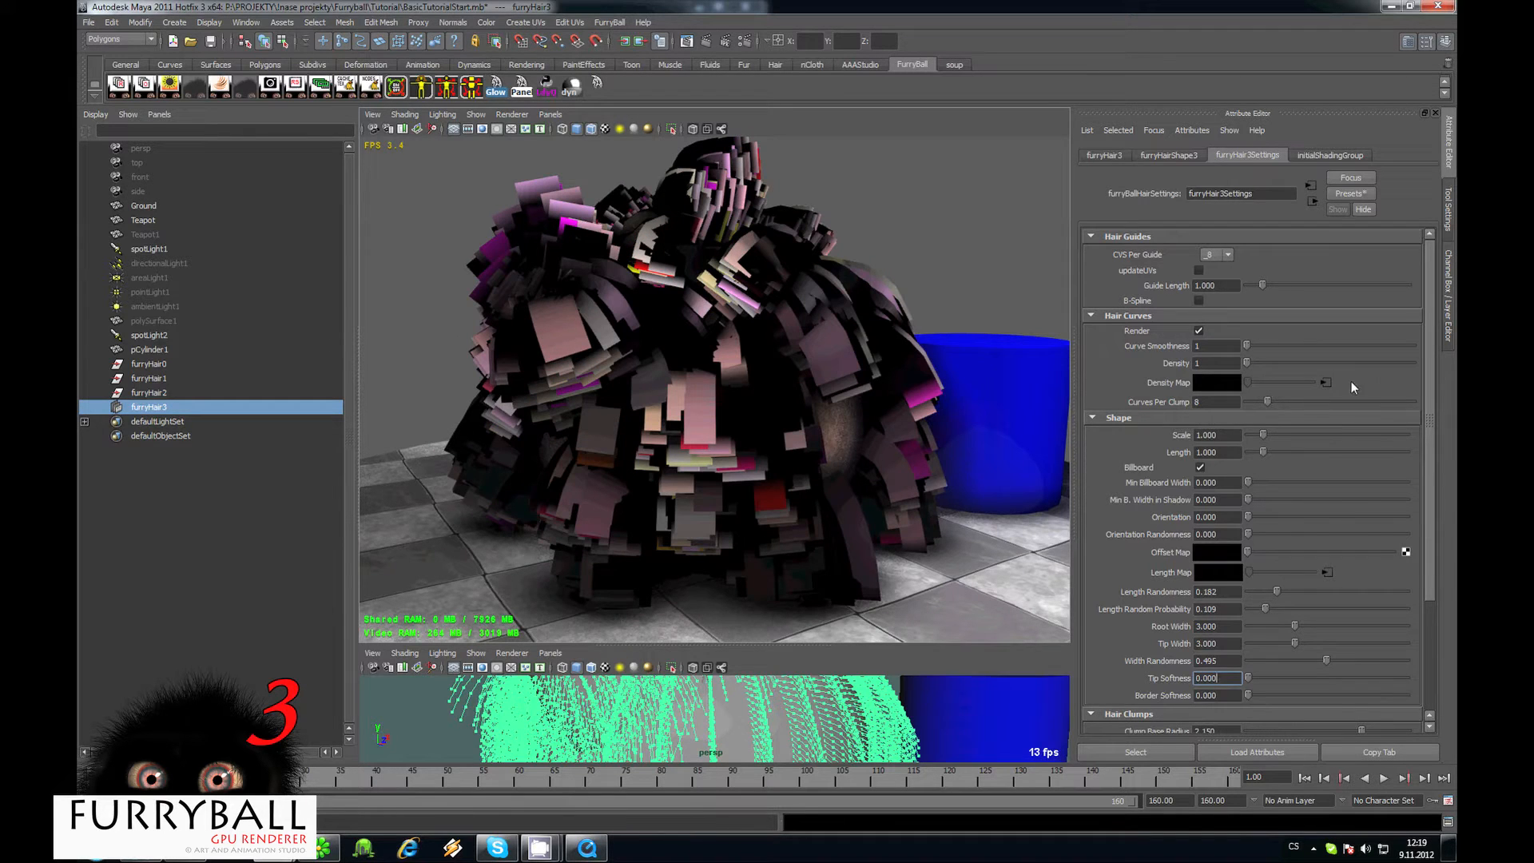
In the Density Map's file texture, set Color Gain to white and raise Color Offset to light gray.
click(1326, 383)
scroll(1290, 492, down, 1)
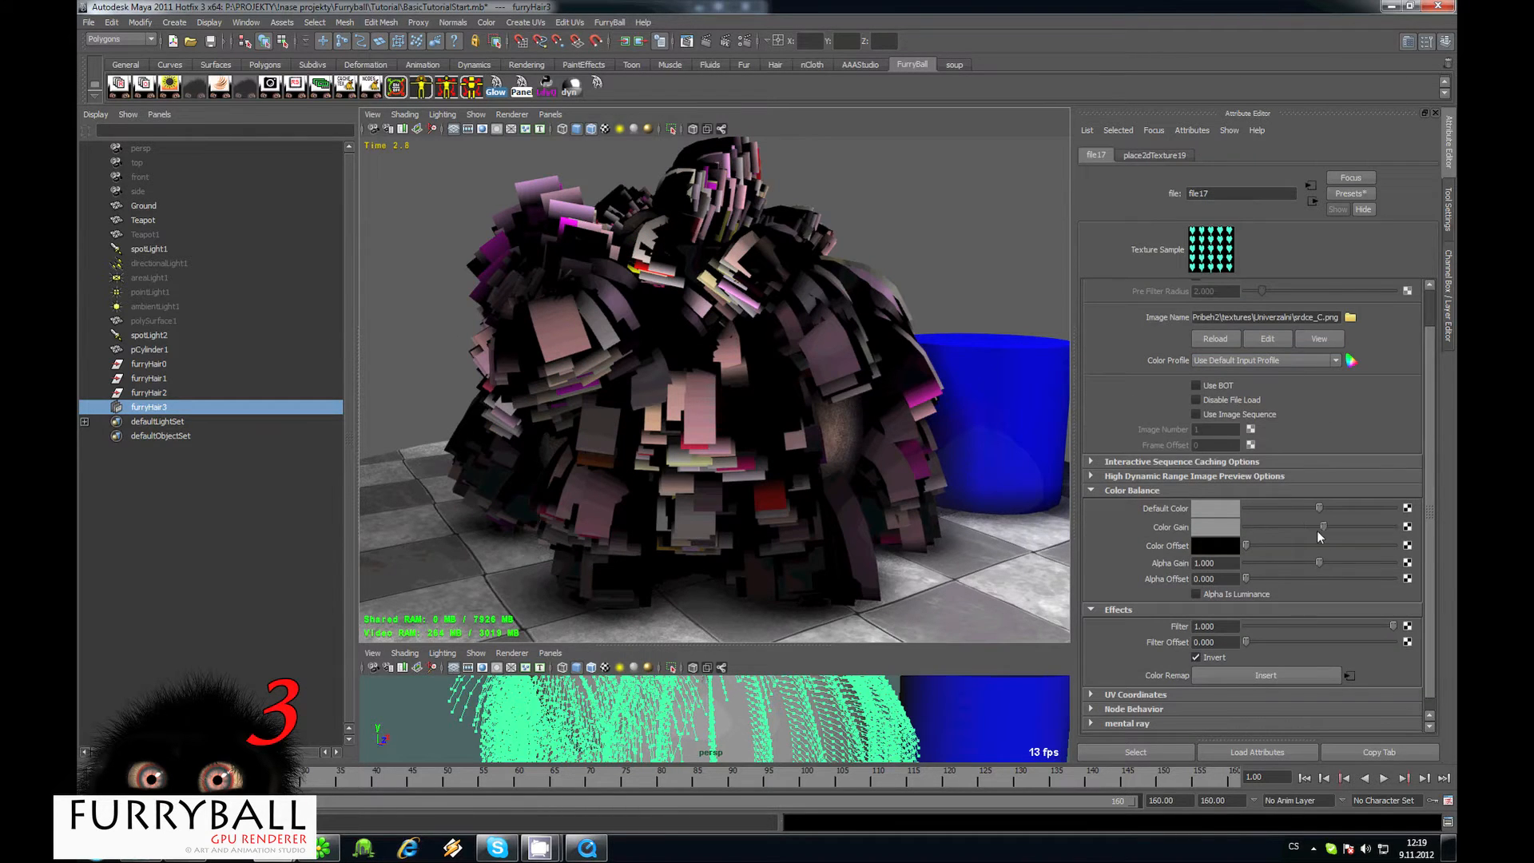
drag(1275, 529, 1268, 525)
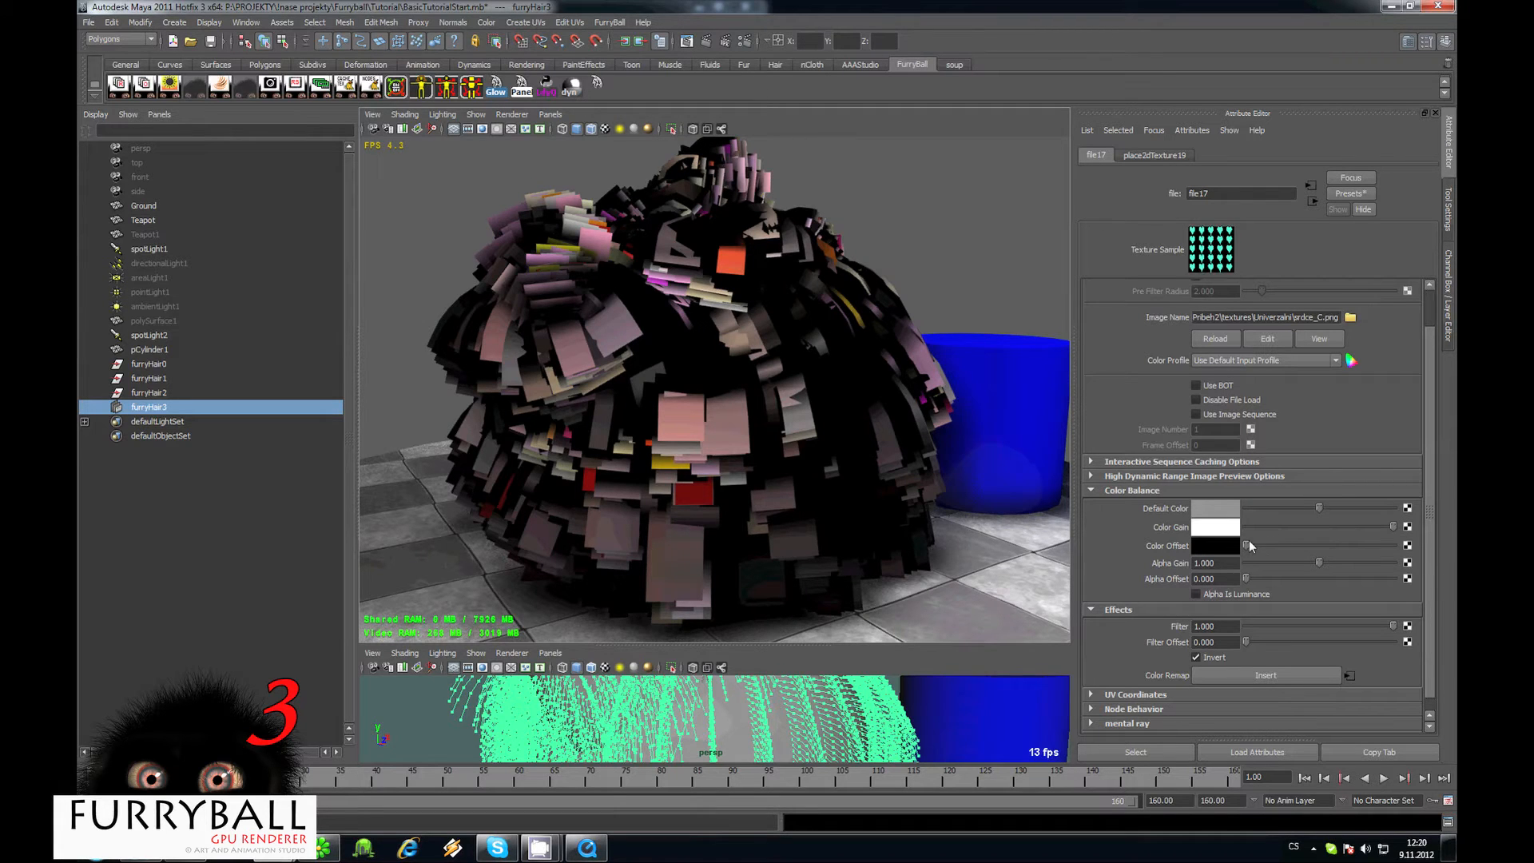
drag(1246, 544, 1345, 551)
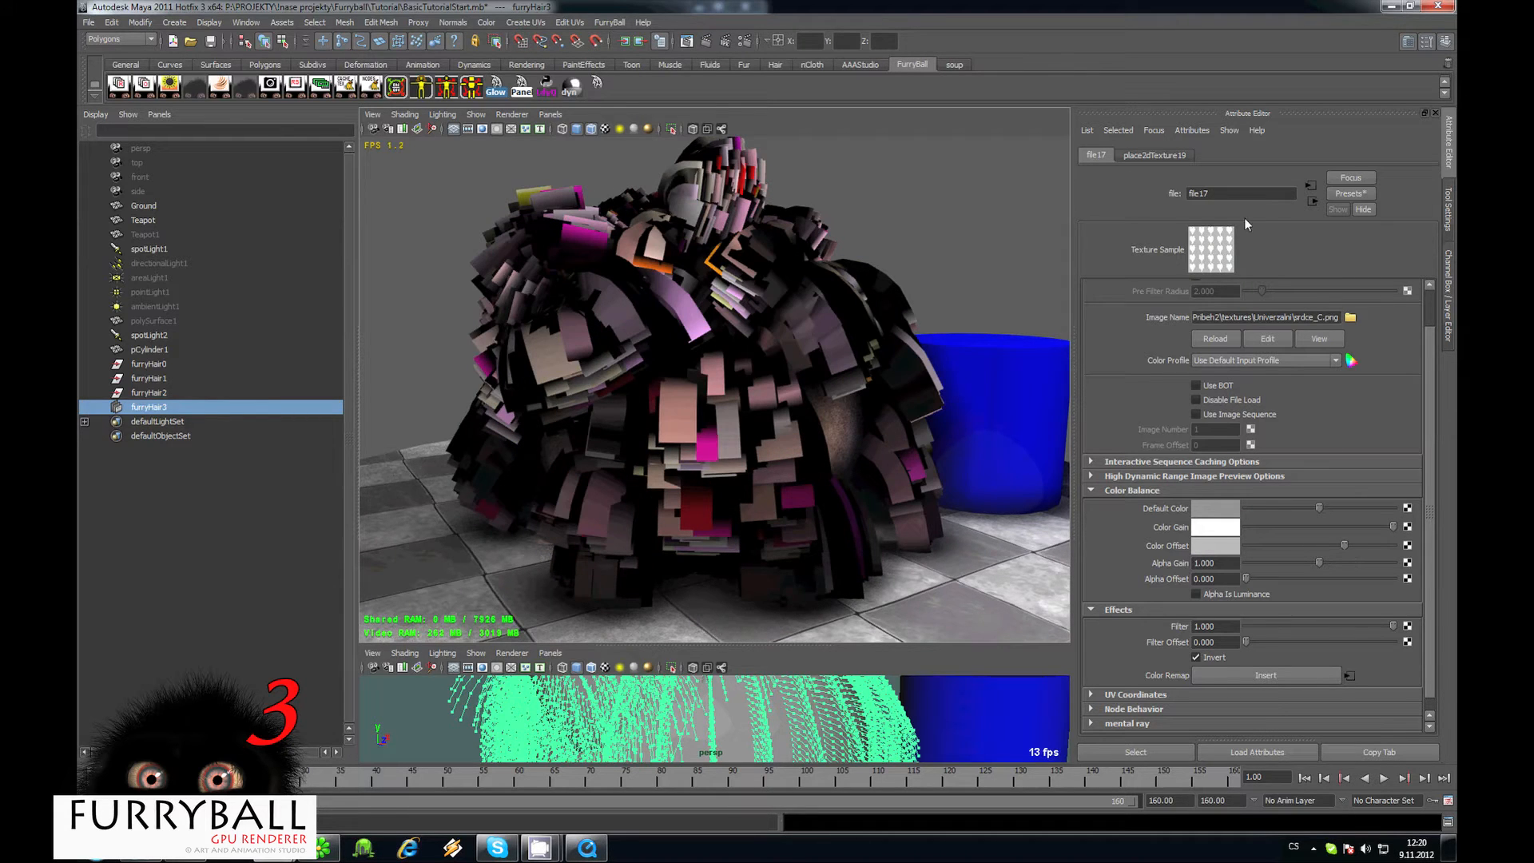
Return to the furryHair3 settings and set Curves Per Clump to 0.
click(1311, 202)
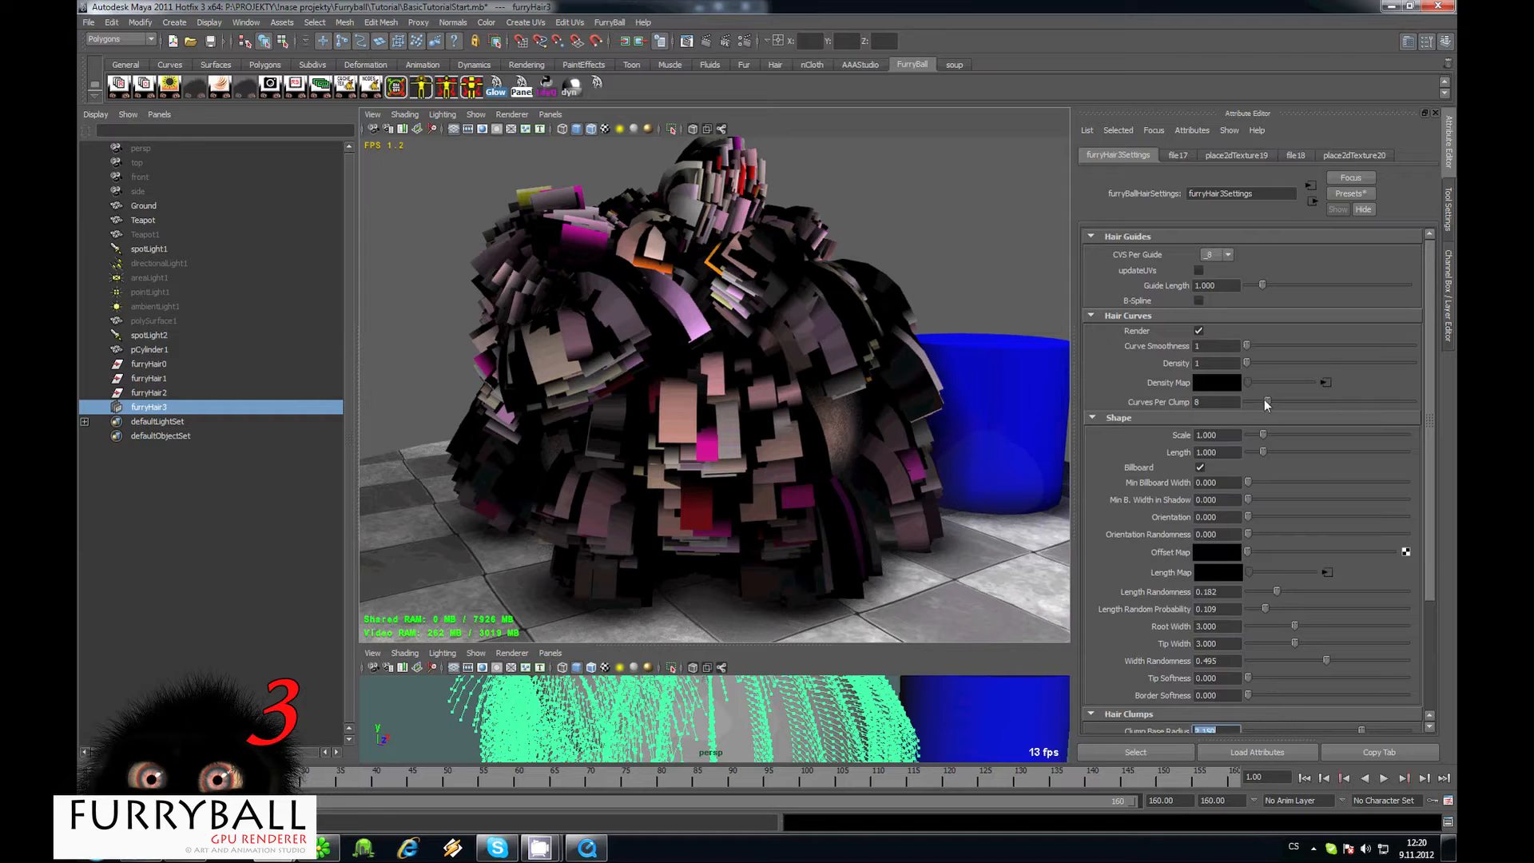
drag(1266, 402, 1249, 404)
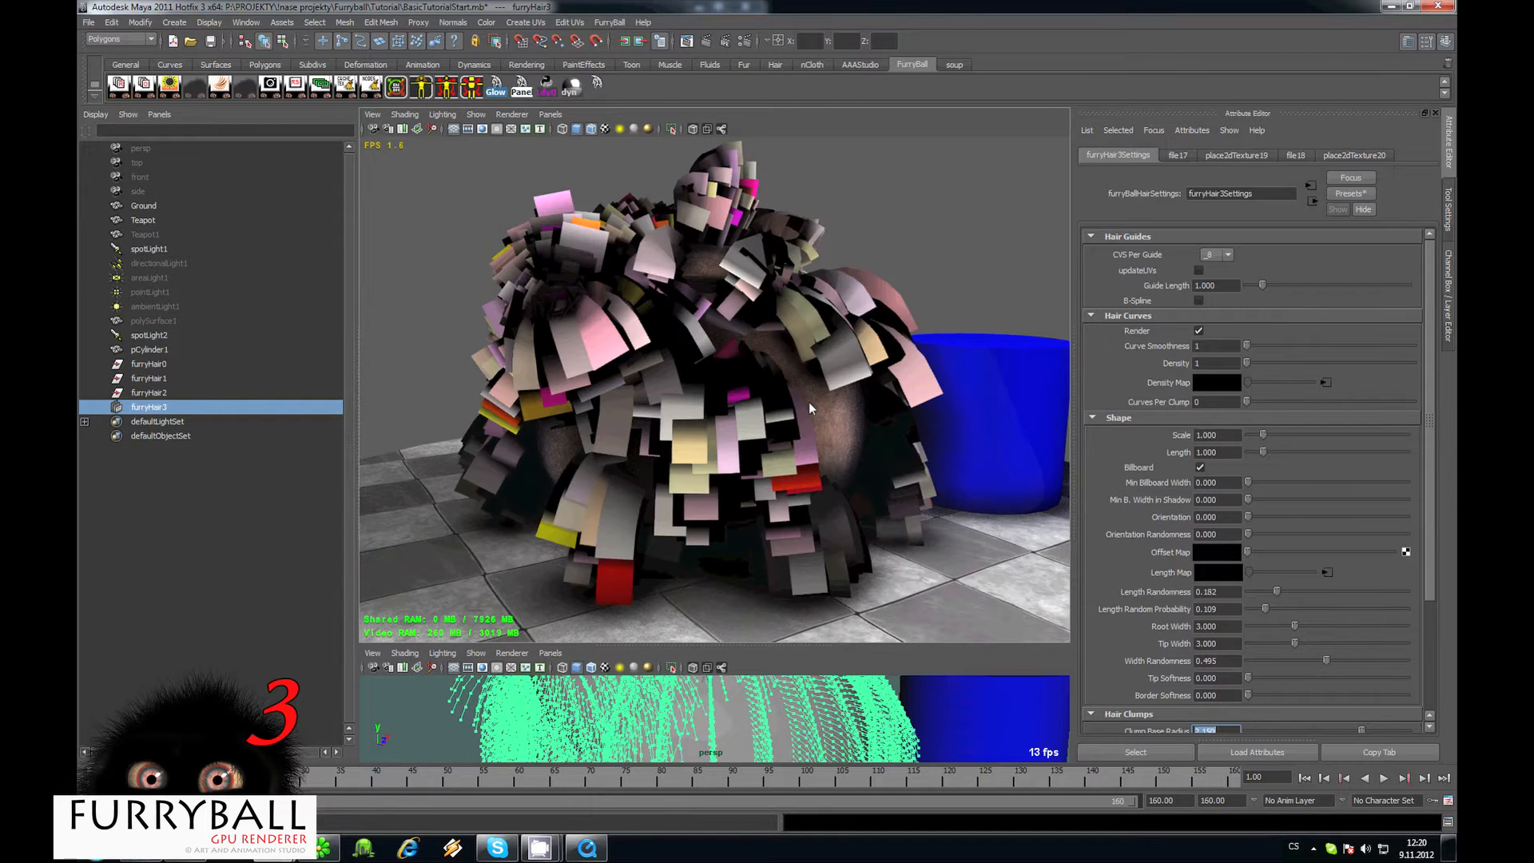
alt+drag(809, 401, 759, 381)
Map the hair's Body Color to a file texture using the leafy branch image Boruvci_CA.png.
scroll(1335, 478, down, 5)
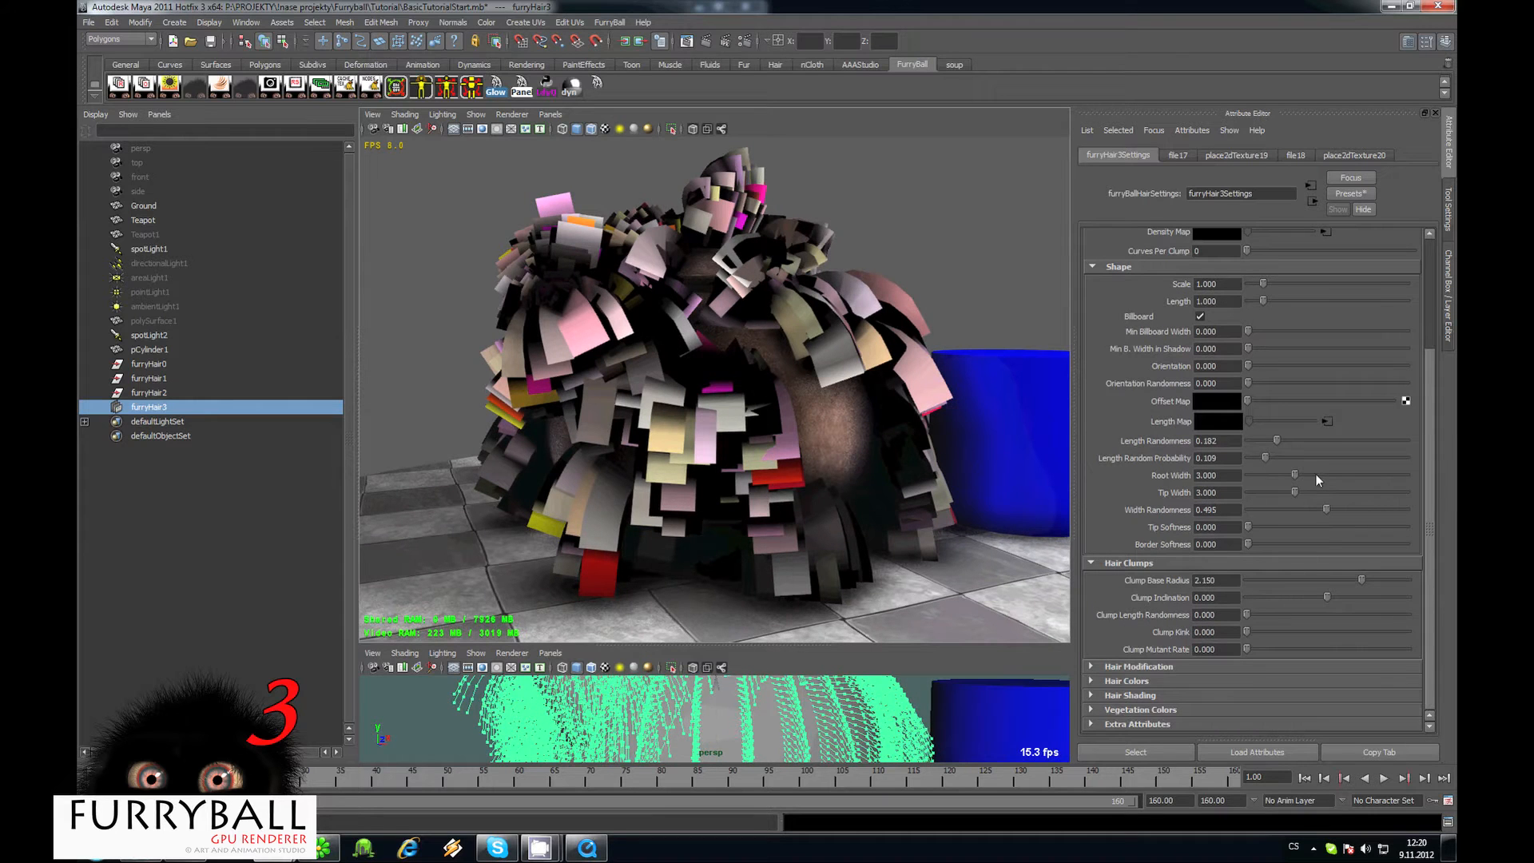
click(1178, 509)
scroll(1350, 577, down, 1)
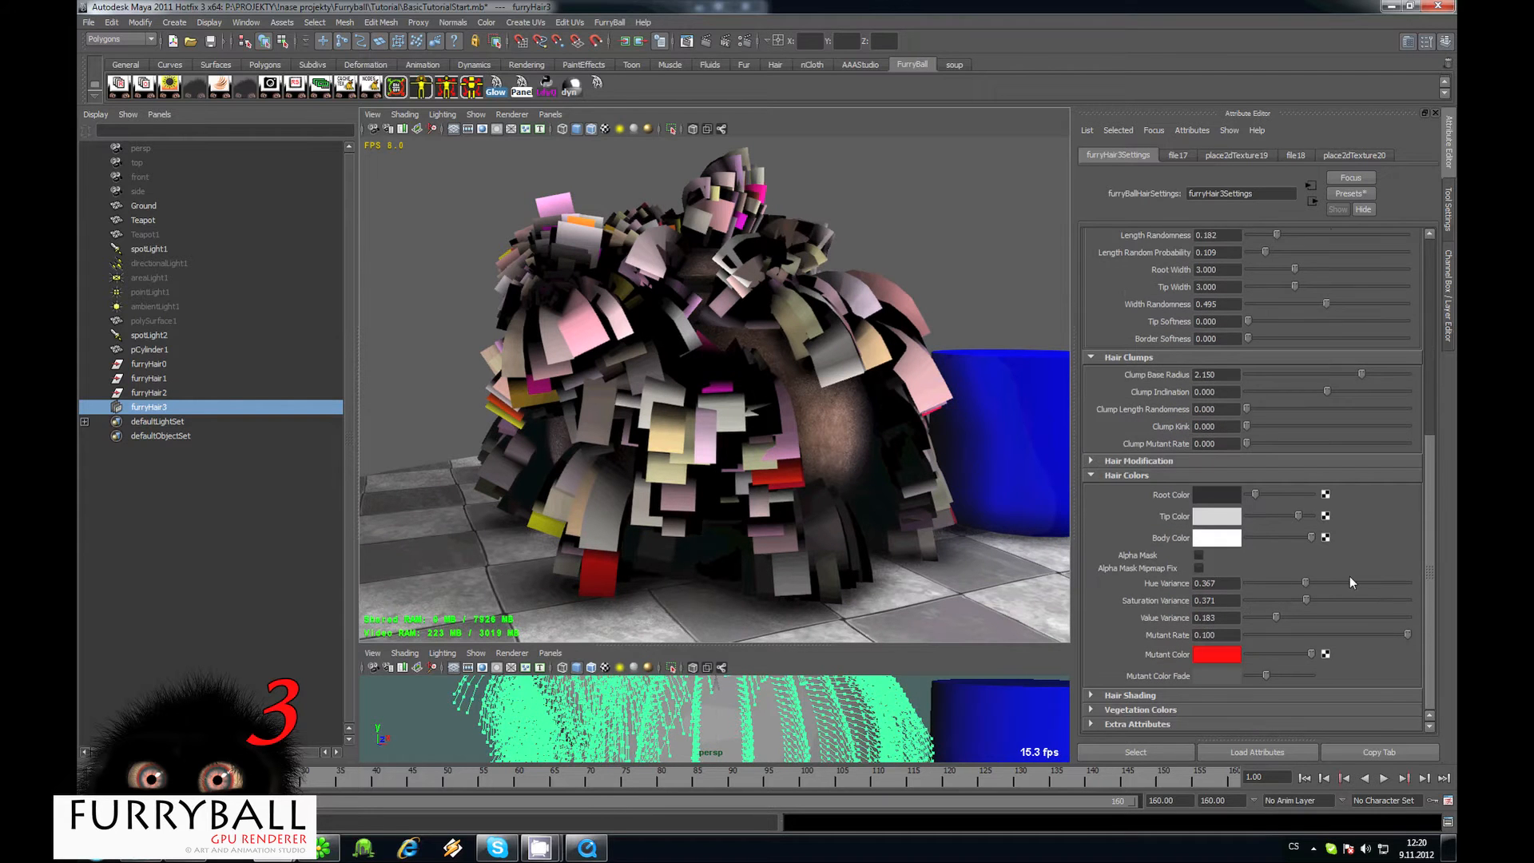
click(1326, 538)
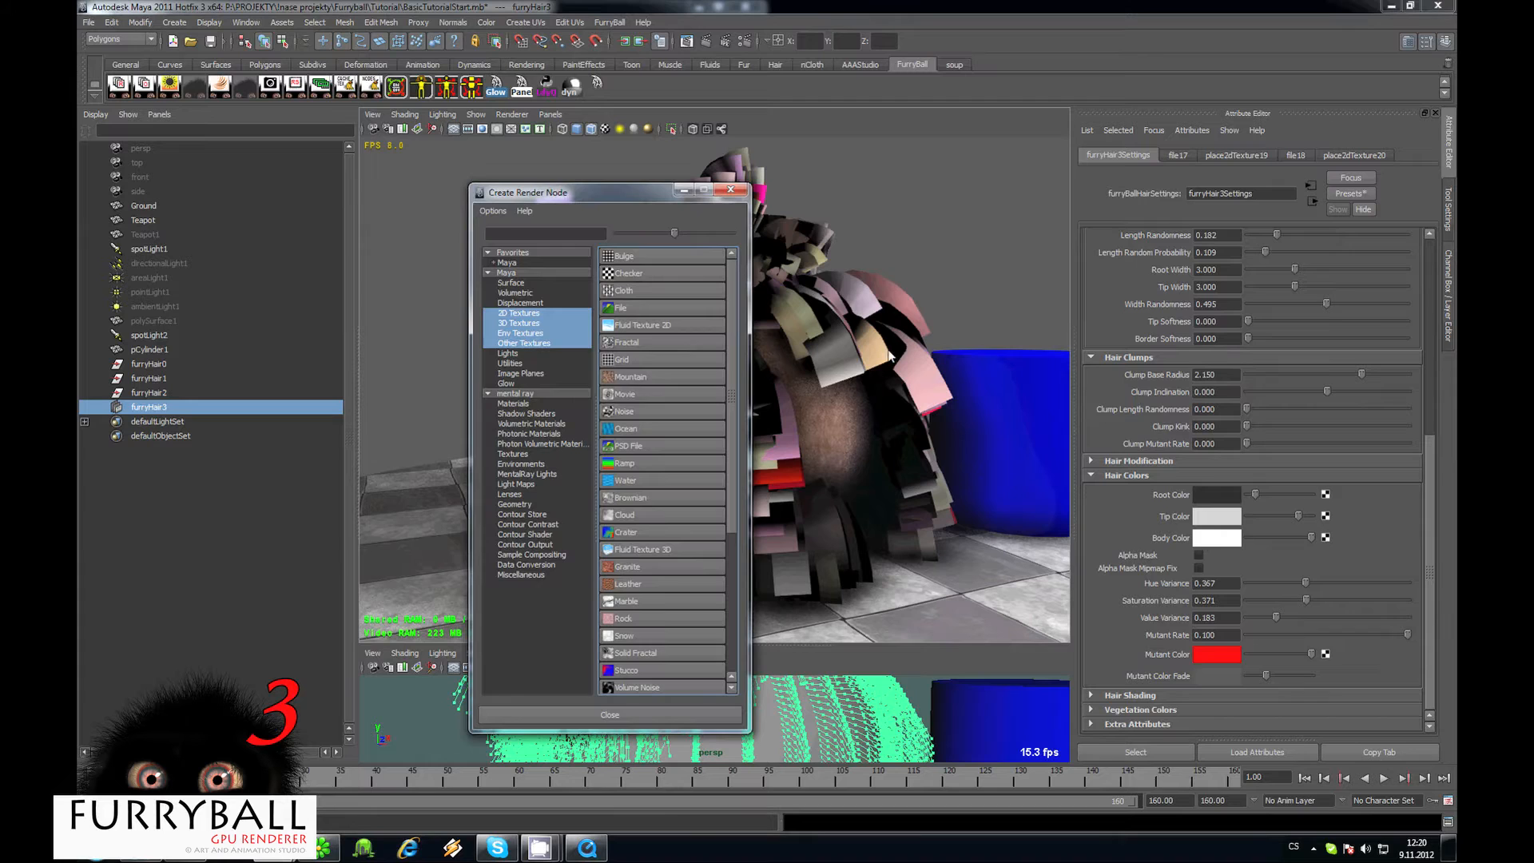
click(623, 317)
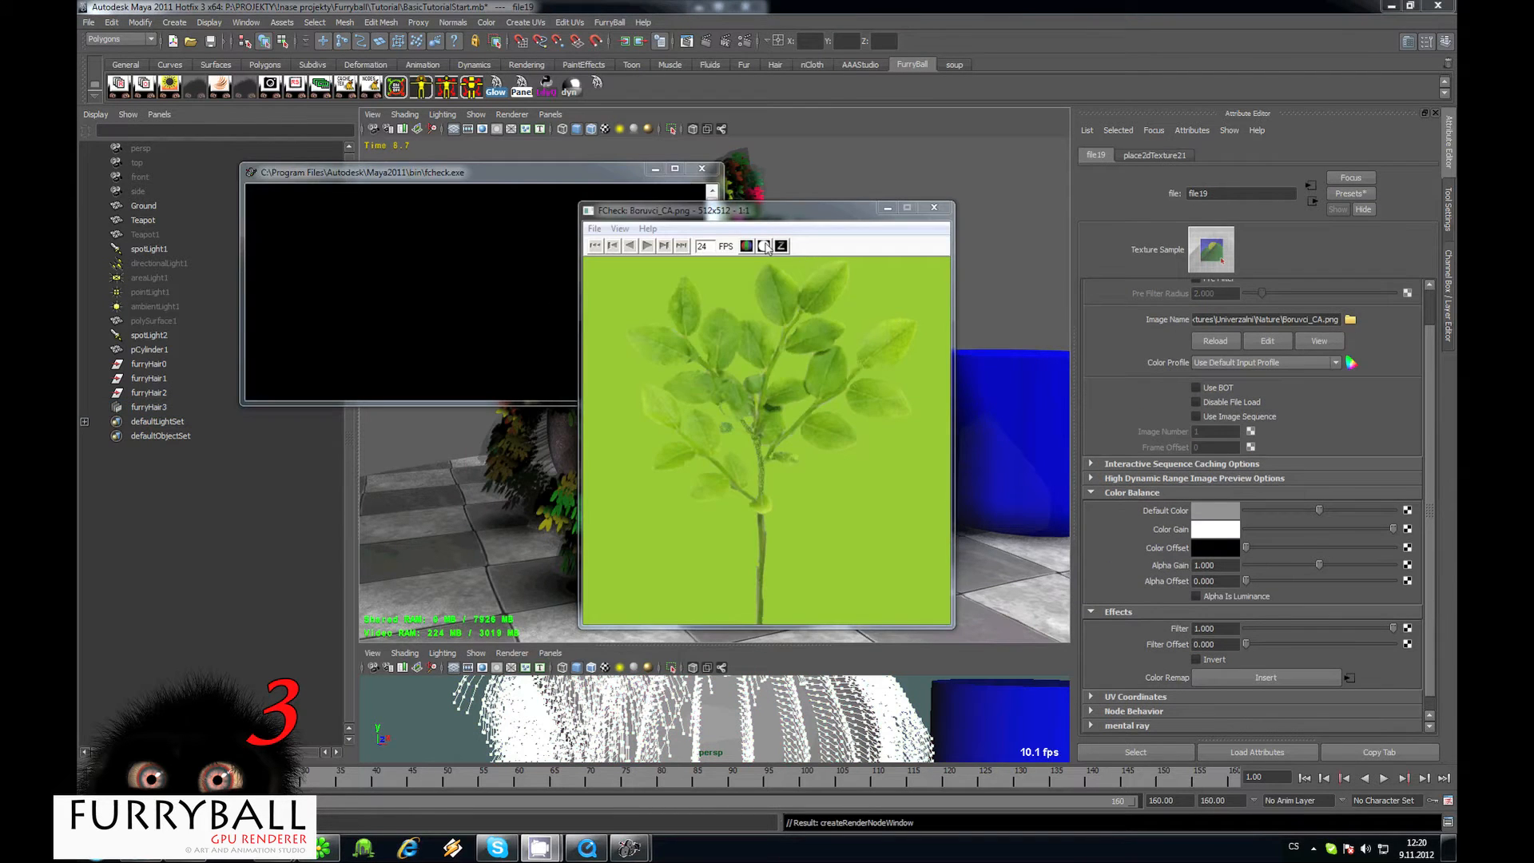
Compare the branch texture's alpha mask with its color image, close the image viewer, and examine the rendered leaves up close.
click(764, 246)
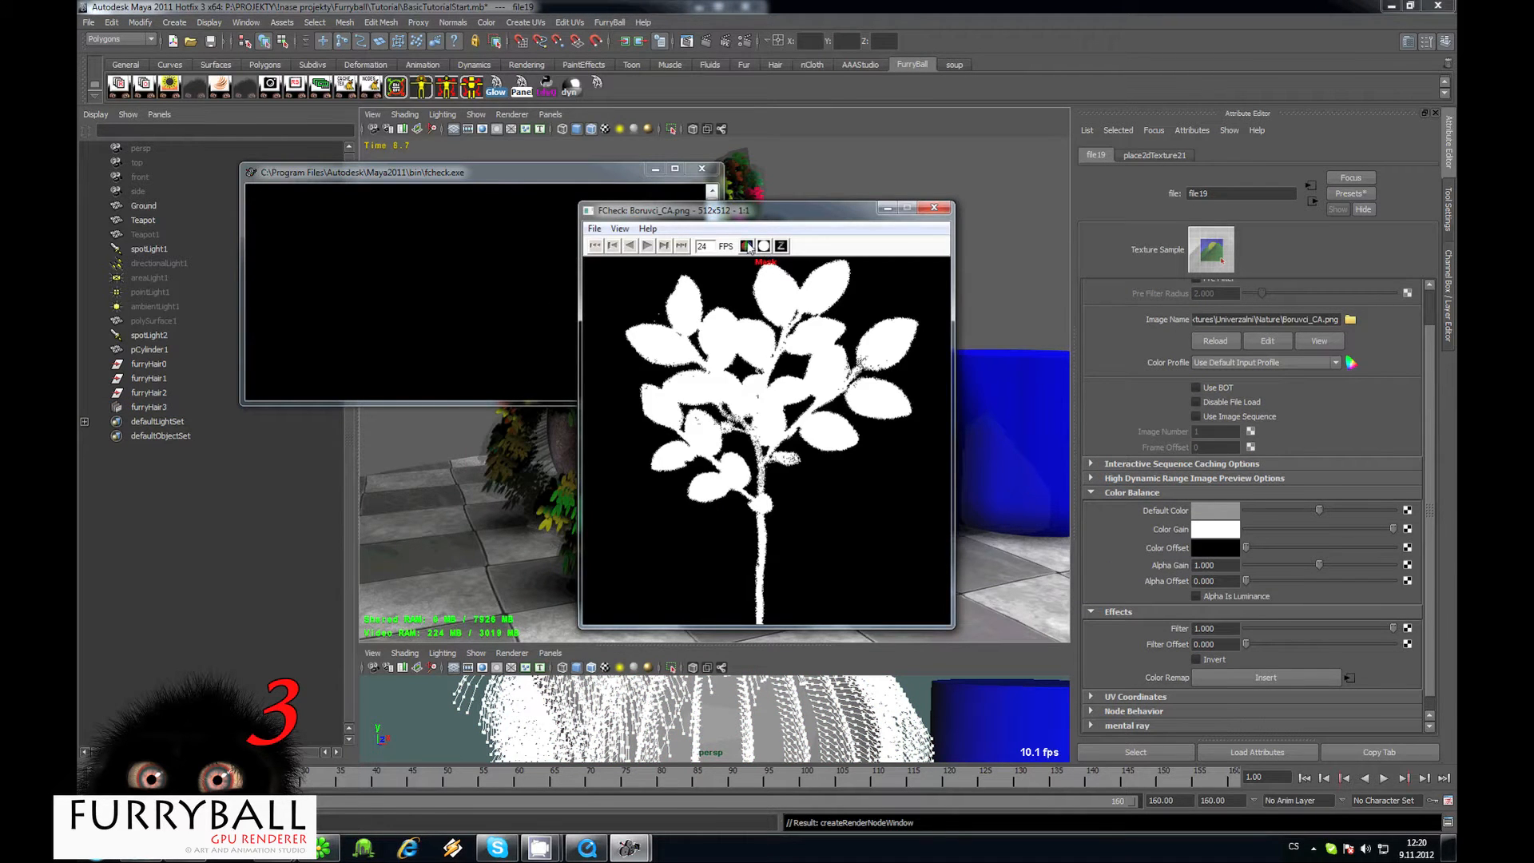
click(746, 246)
click(764, 246)
click(746, 246)
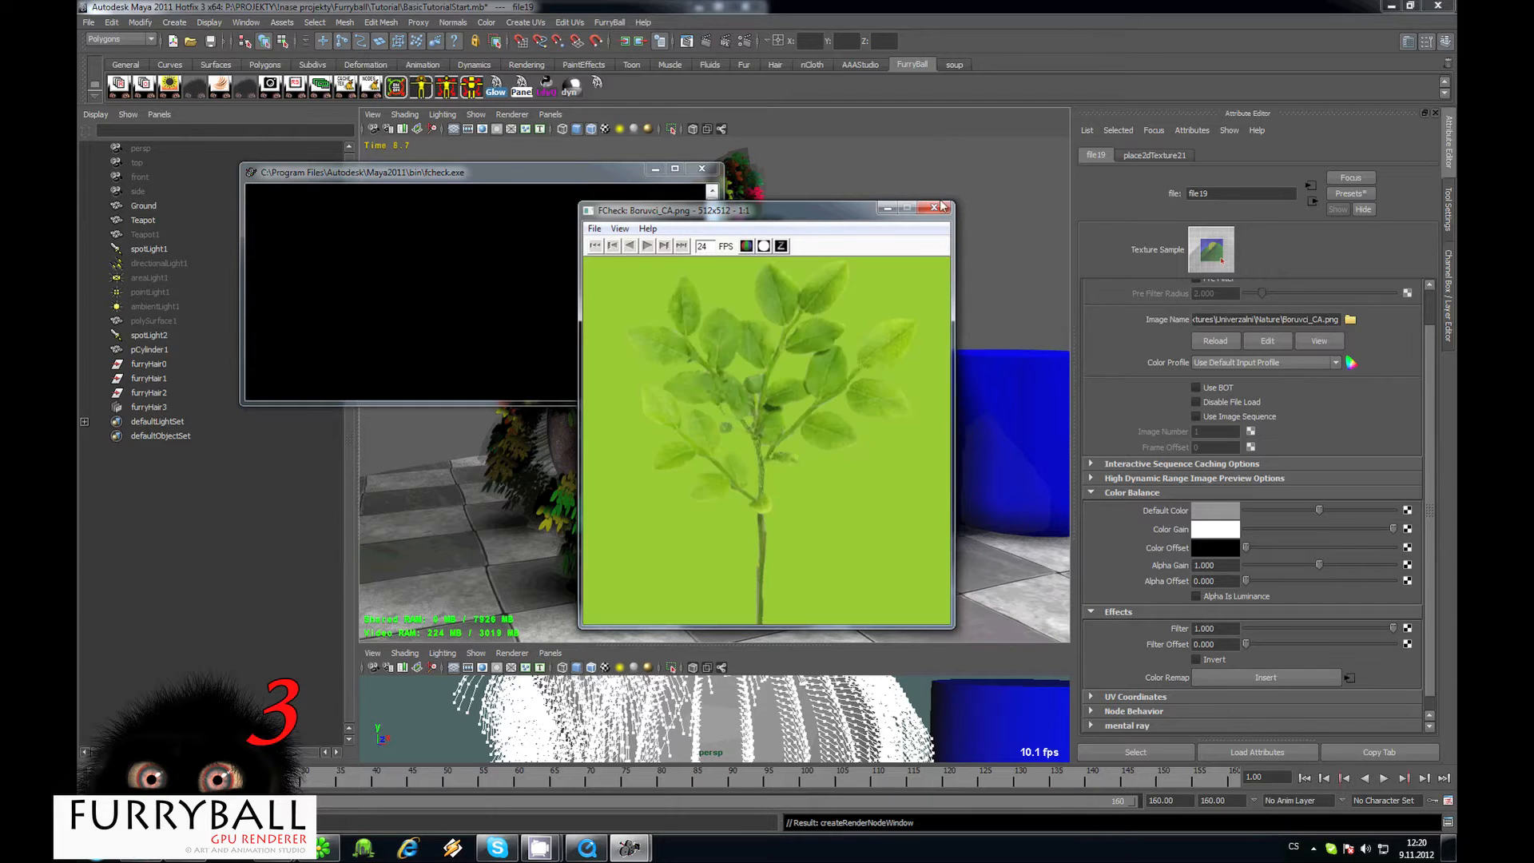
click(935, 207)
alt+right_drag(699, 362, 589, 325)
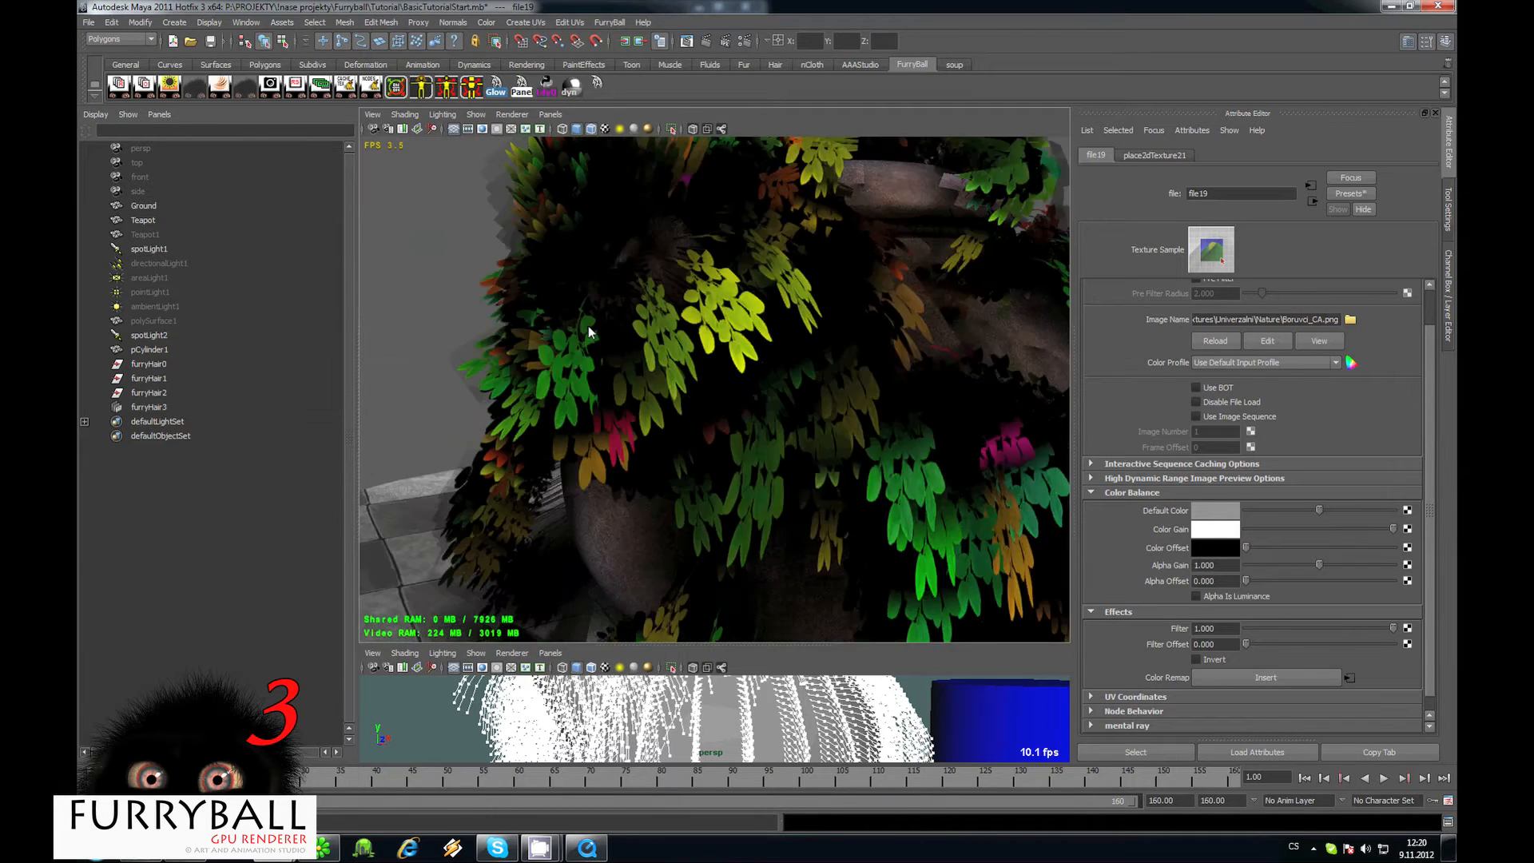
Select furryHair3 and enable Alpha Mask in its Hair Colors settings.
alt+middle_drag(589, 325, 700, 417)
alt+right_drag(700, 417, 645, 356)
alt+drag(646, 356, 575, 362)
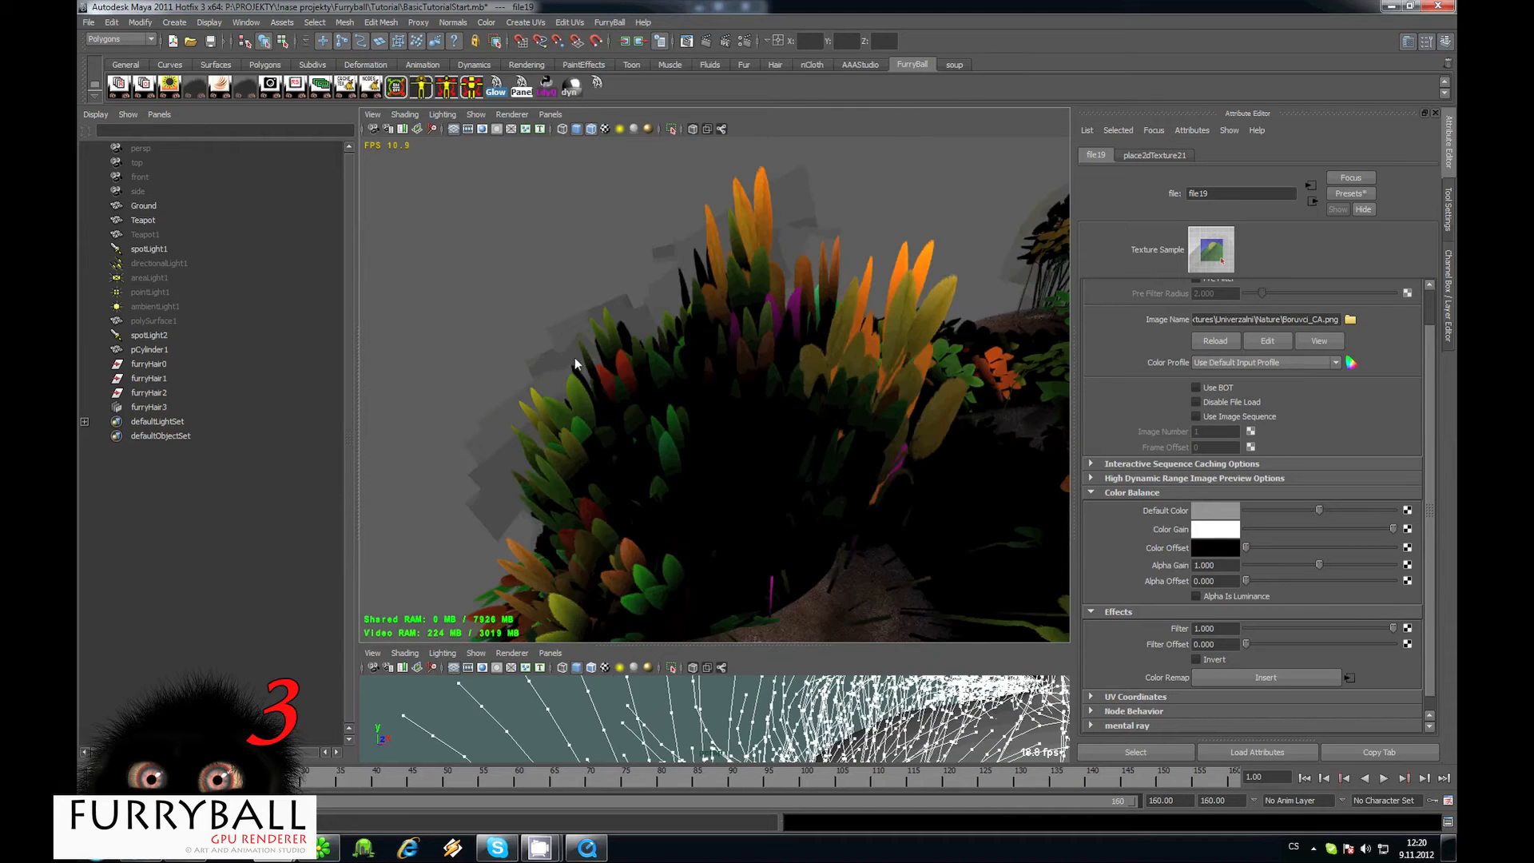
alt+right_drag(636, 361, 645, 361)
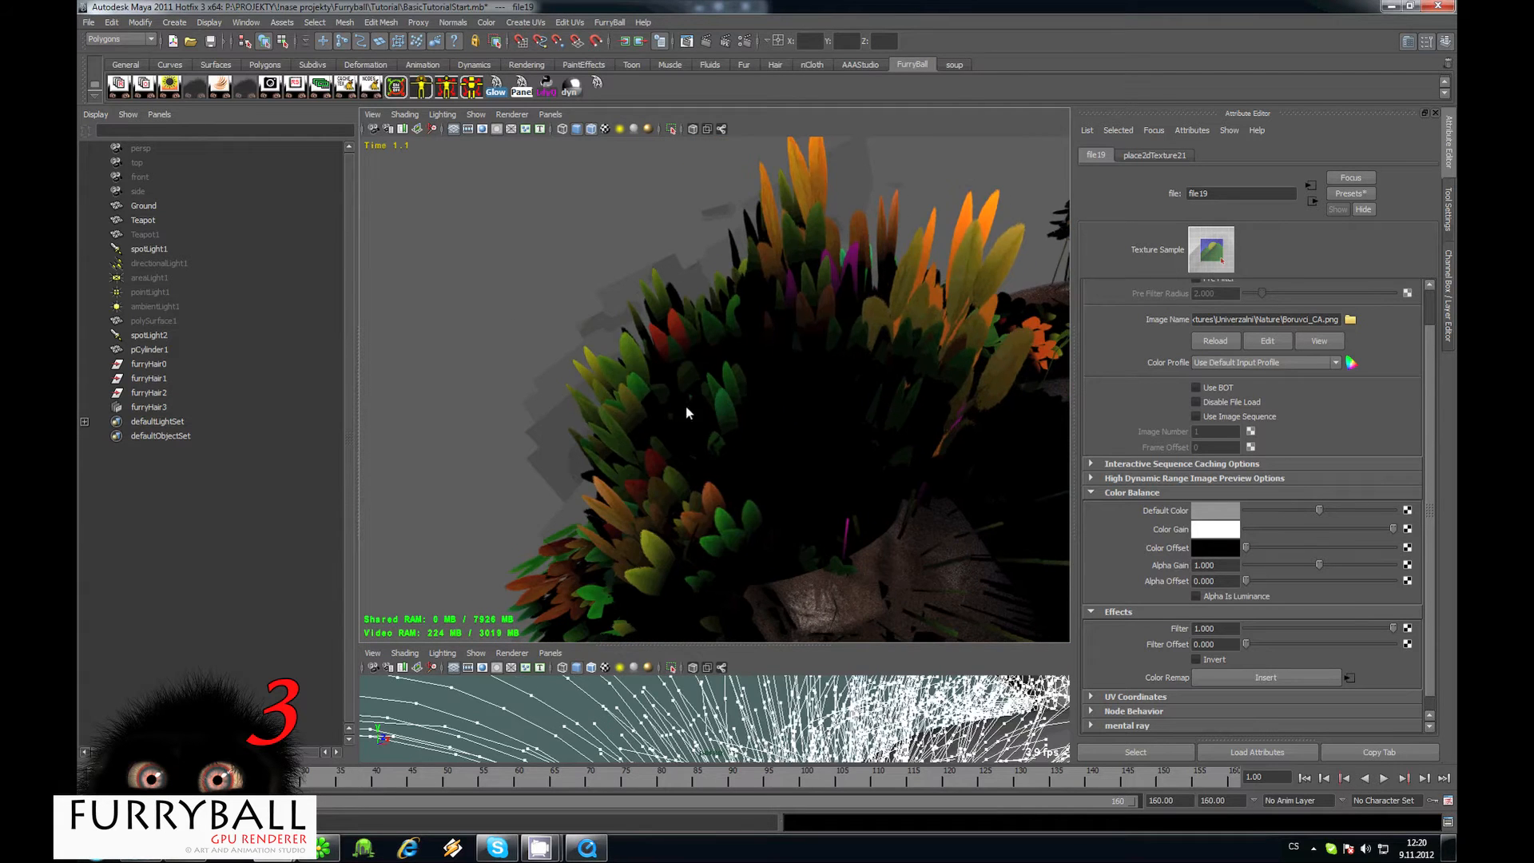
alt+drag(686, 406, 787, 320)
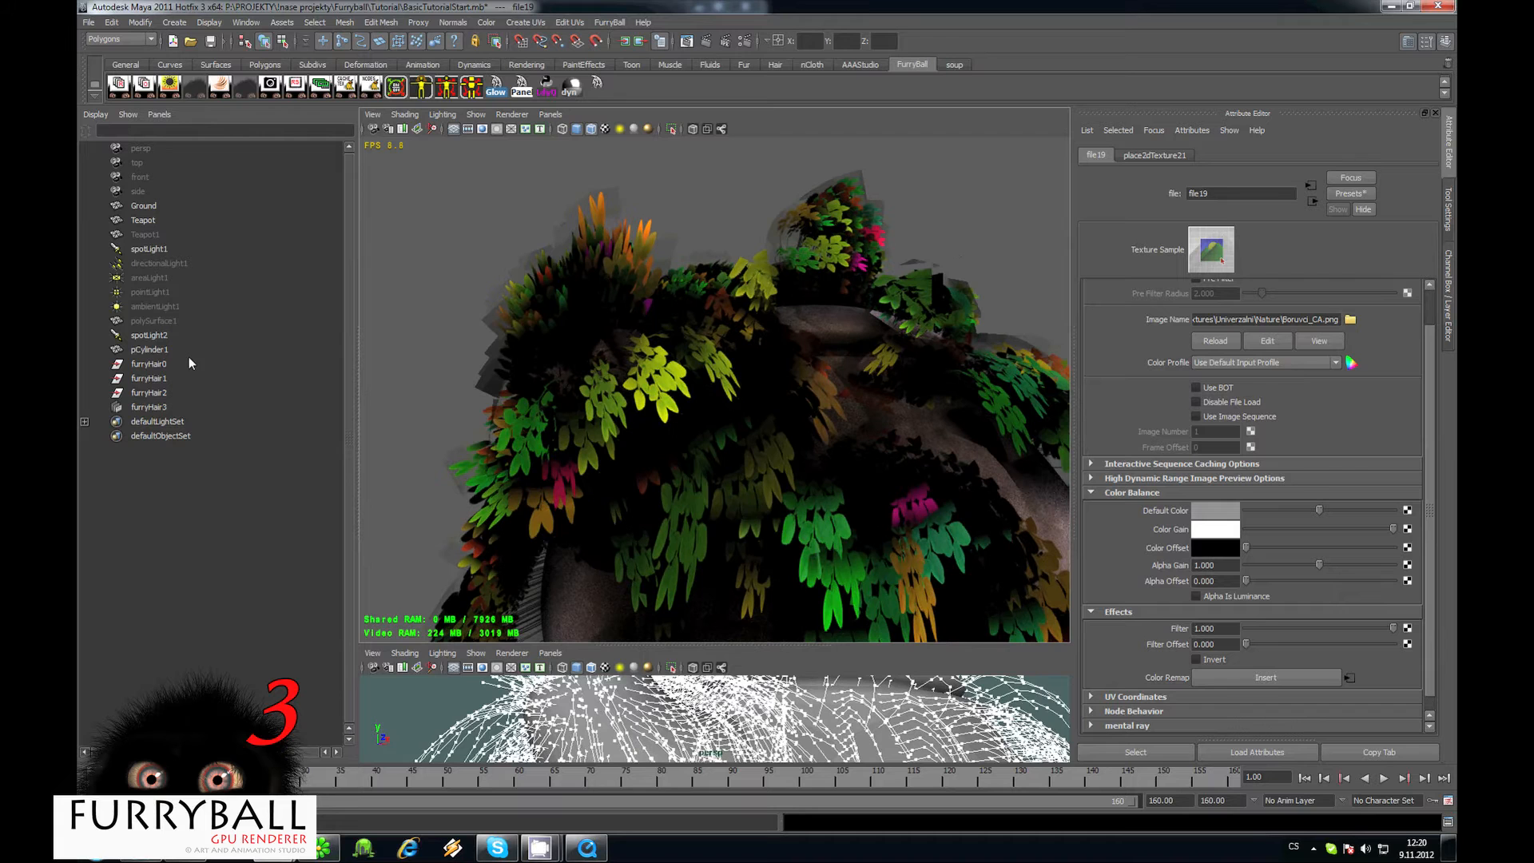
click(887, 216)
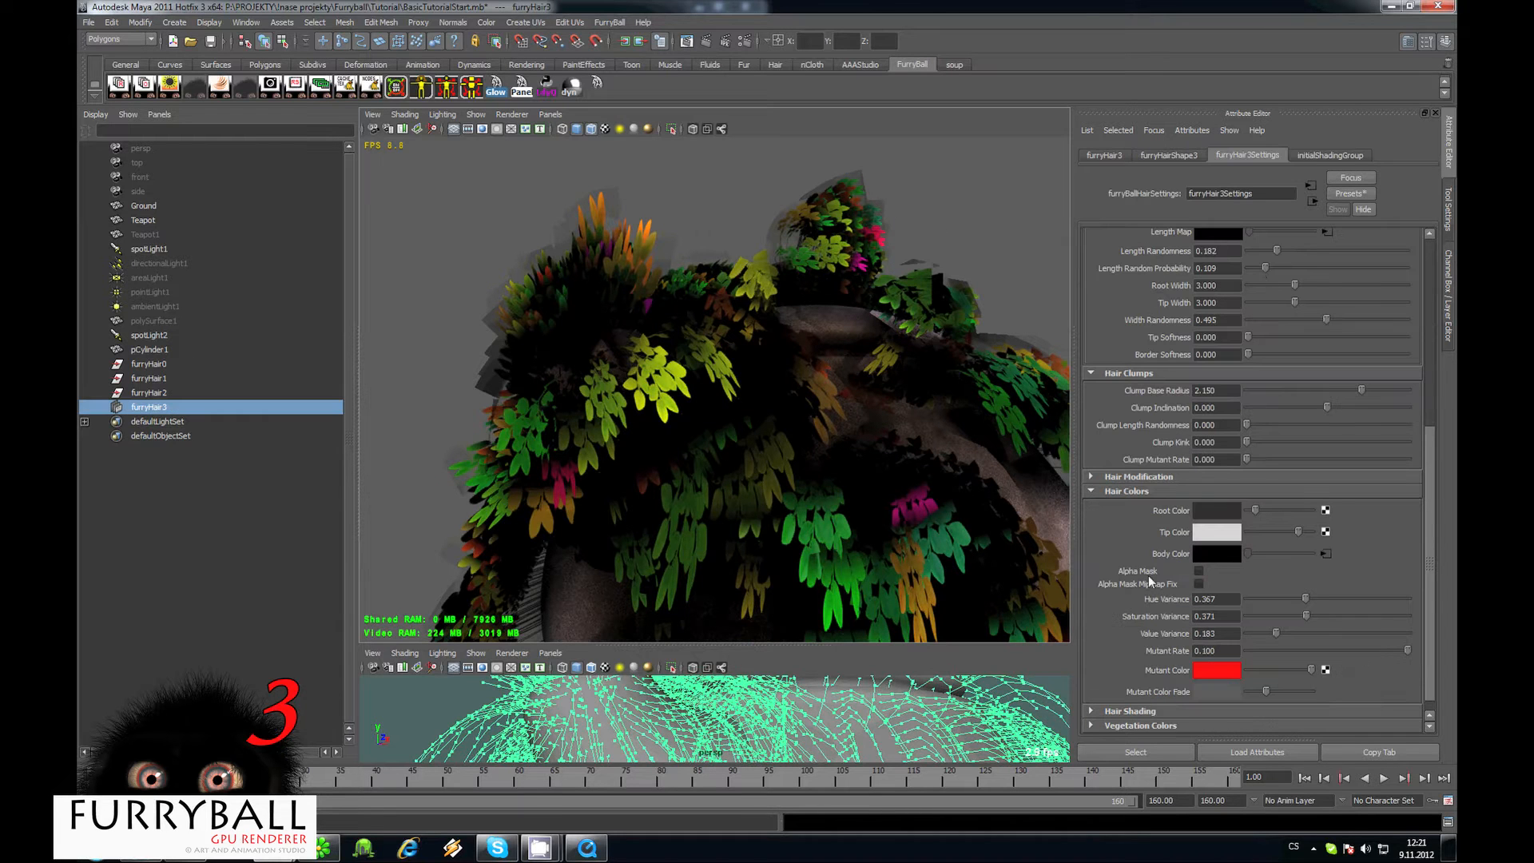
click(1198, 571)
scroll(715, 414, down, 5)
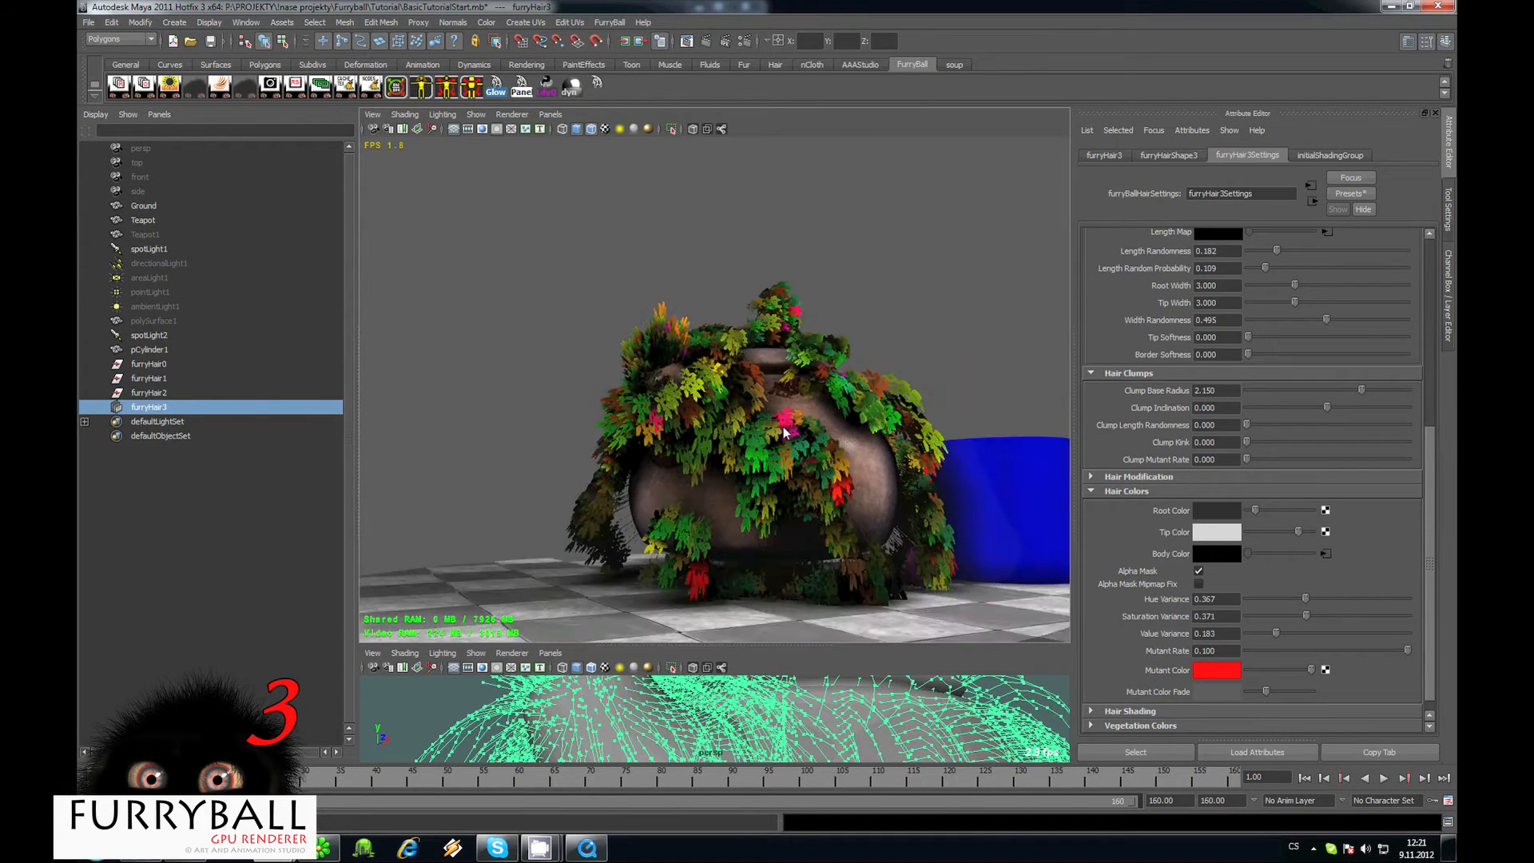
Examine the alpha-masked leaves on the teapot from several sides, both up close and from far away.
alt+drag(715, 414, 960, 455)
scroll(800, 400, up, 4)
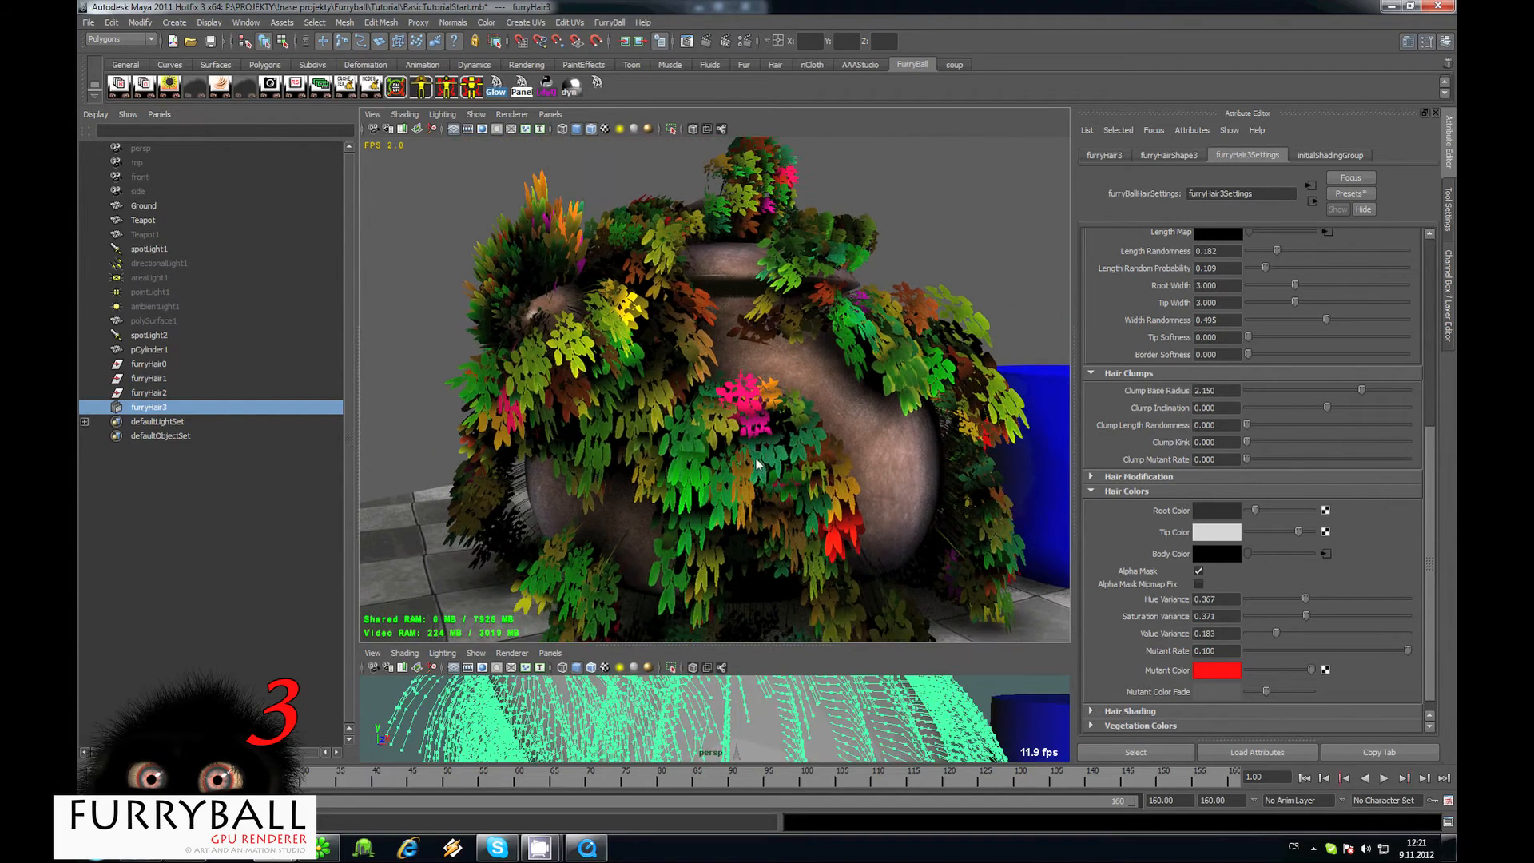
scroll(757, 463, down, 4)
scroll(788, 500, up, 3)
scroll(625, 475, down, 2)
scroll(625, 472, up, 2)
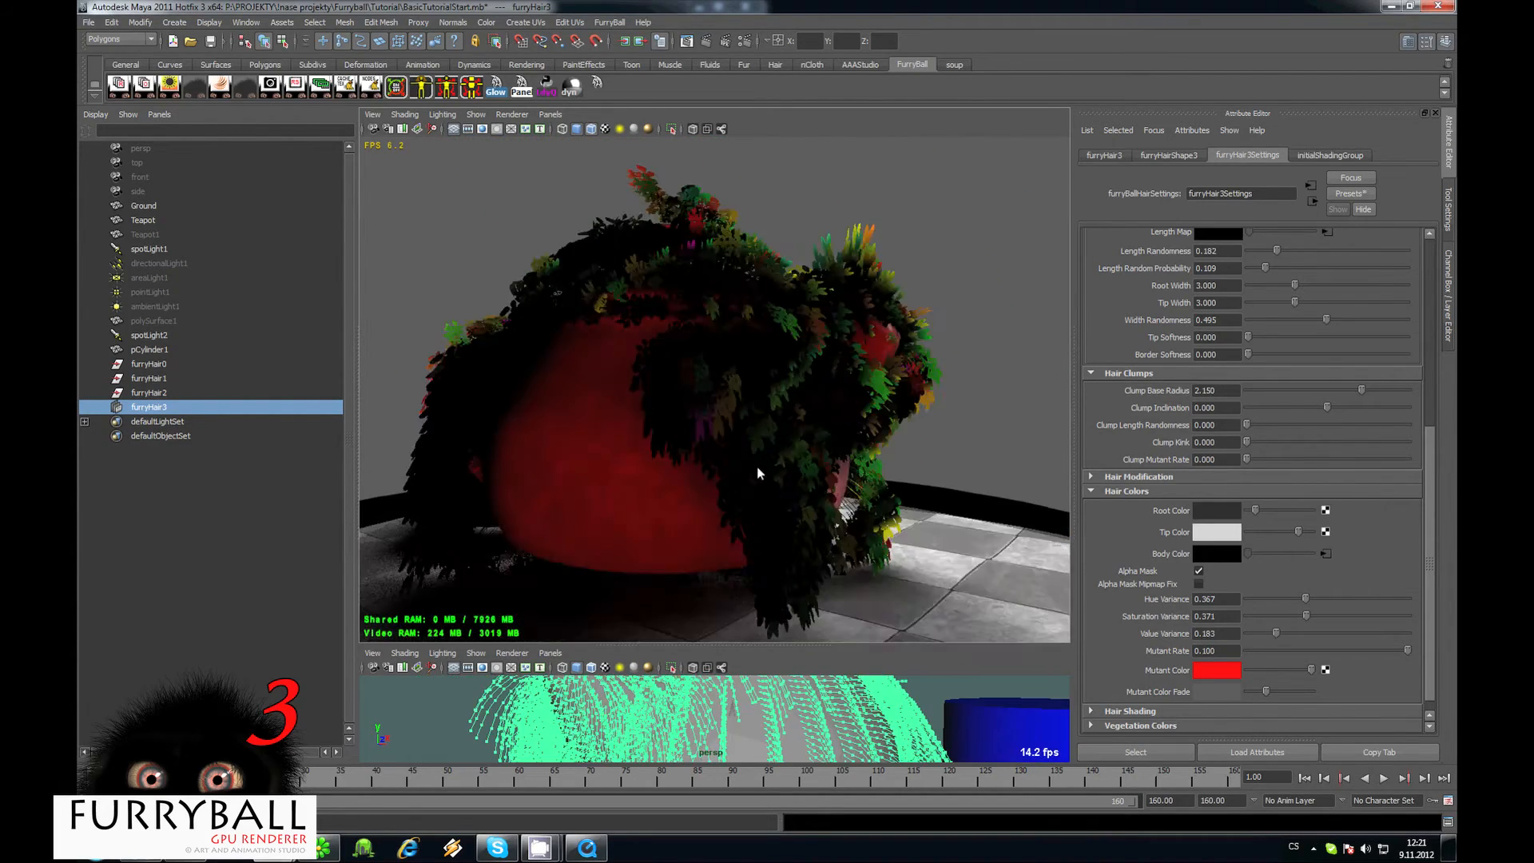
scroll(627, 465, down, 2)
scroll(627, 463, up, 2)
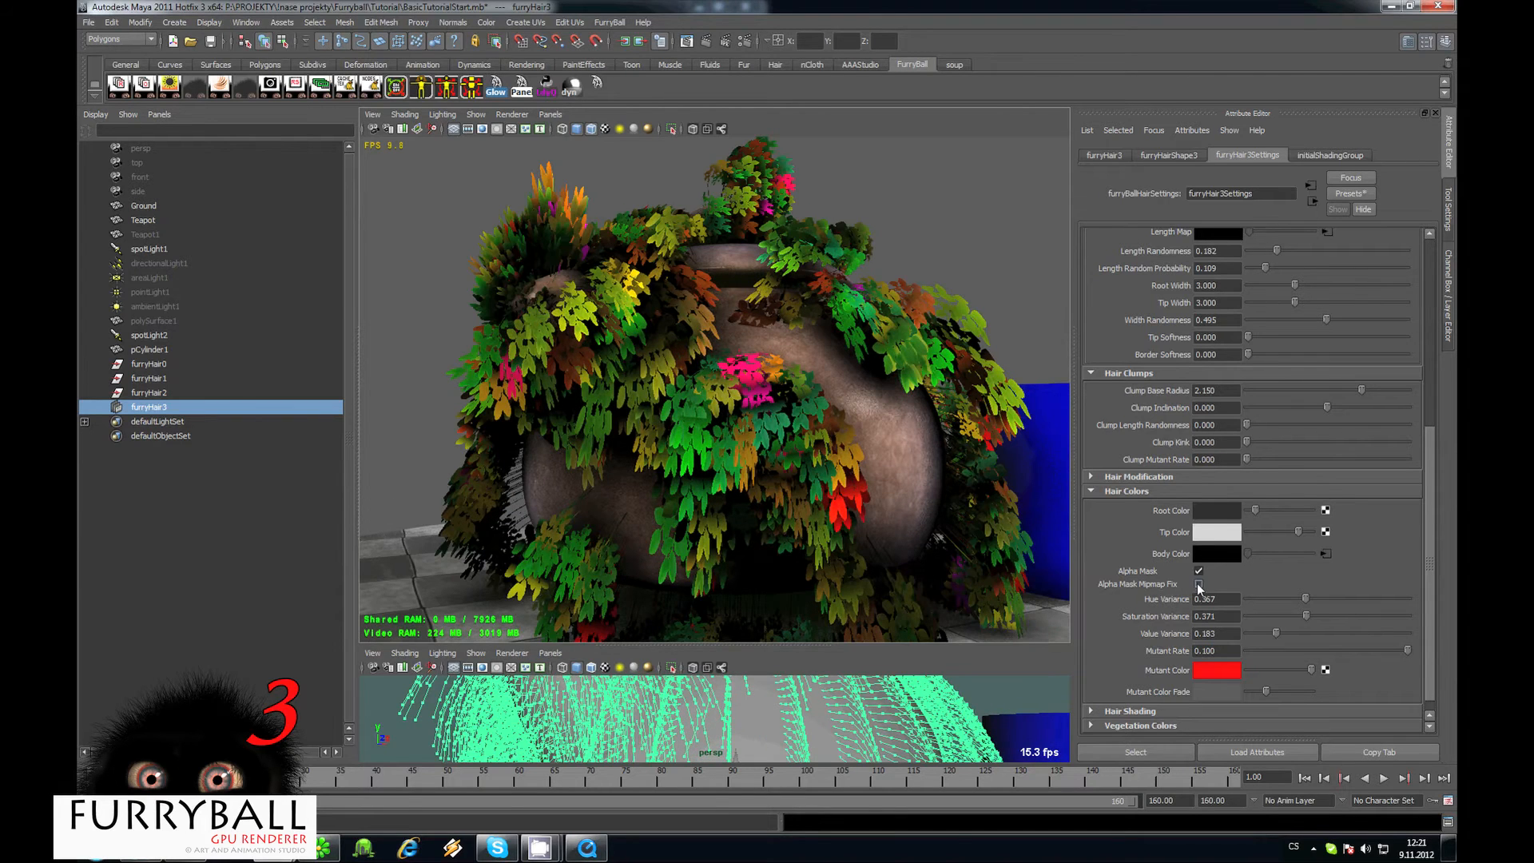
scroll(477, 418, down, 4)
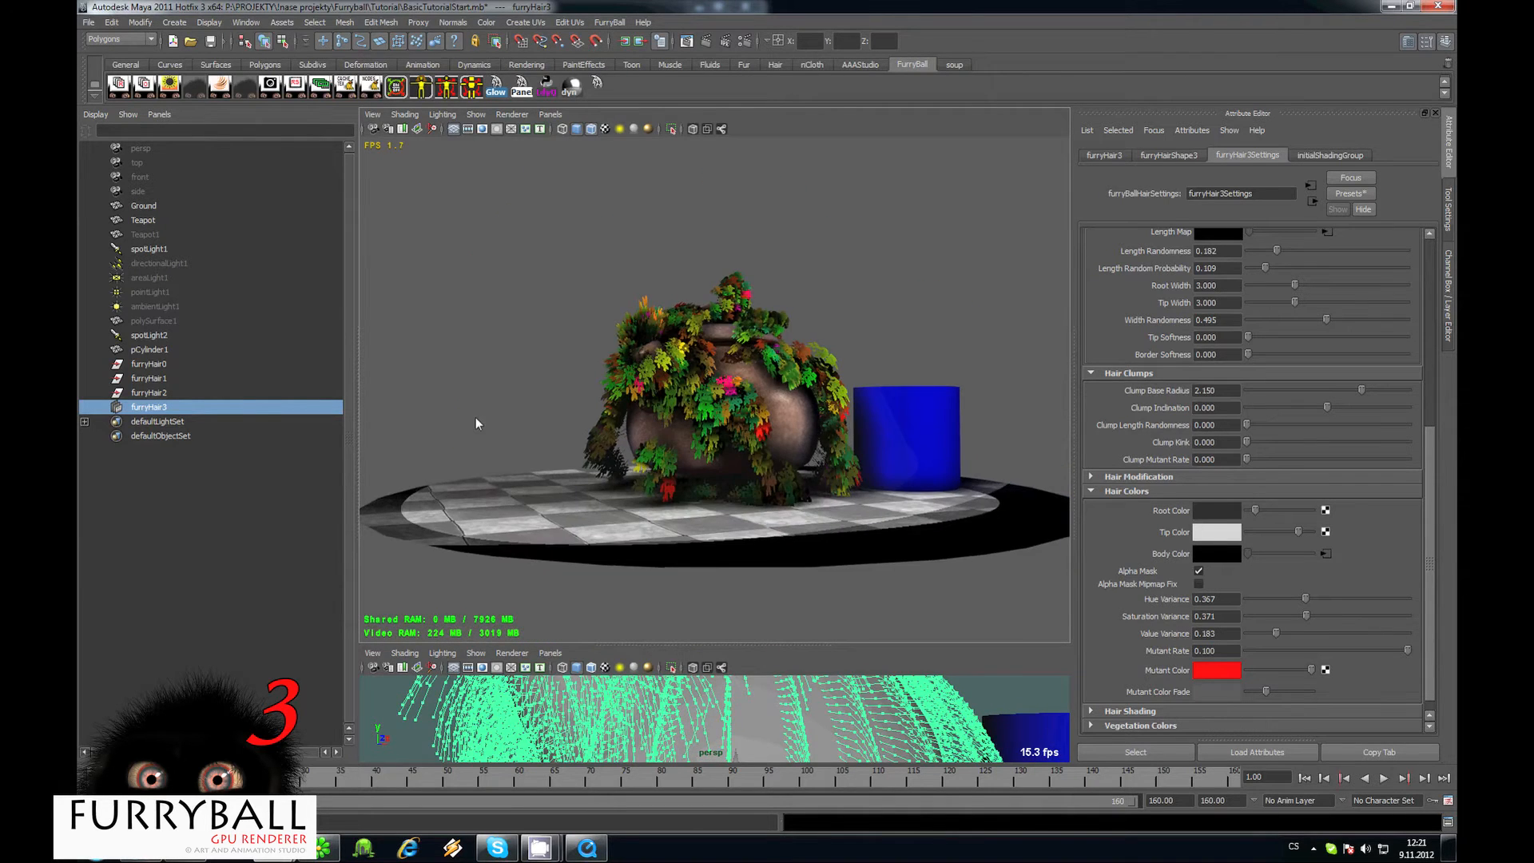
scroll(794, 386, down, 3)
scroll(607, 382, down, 3)
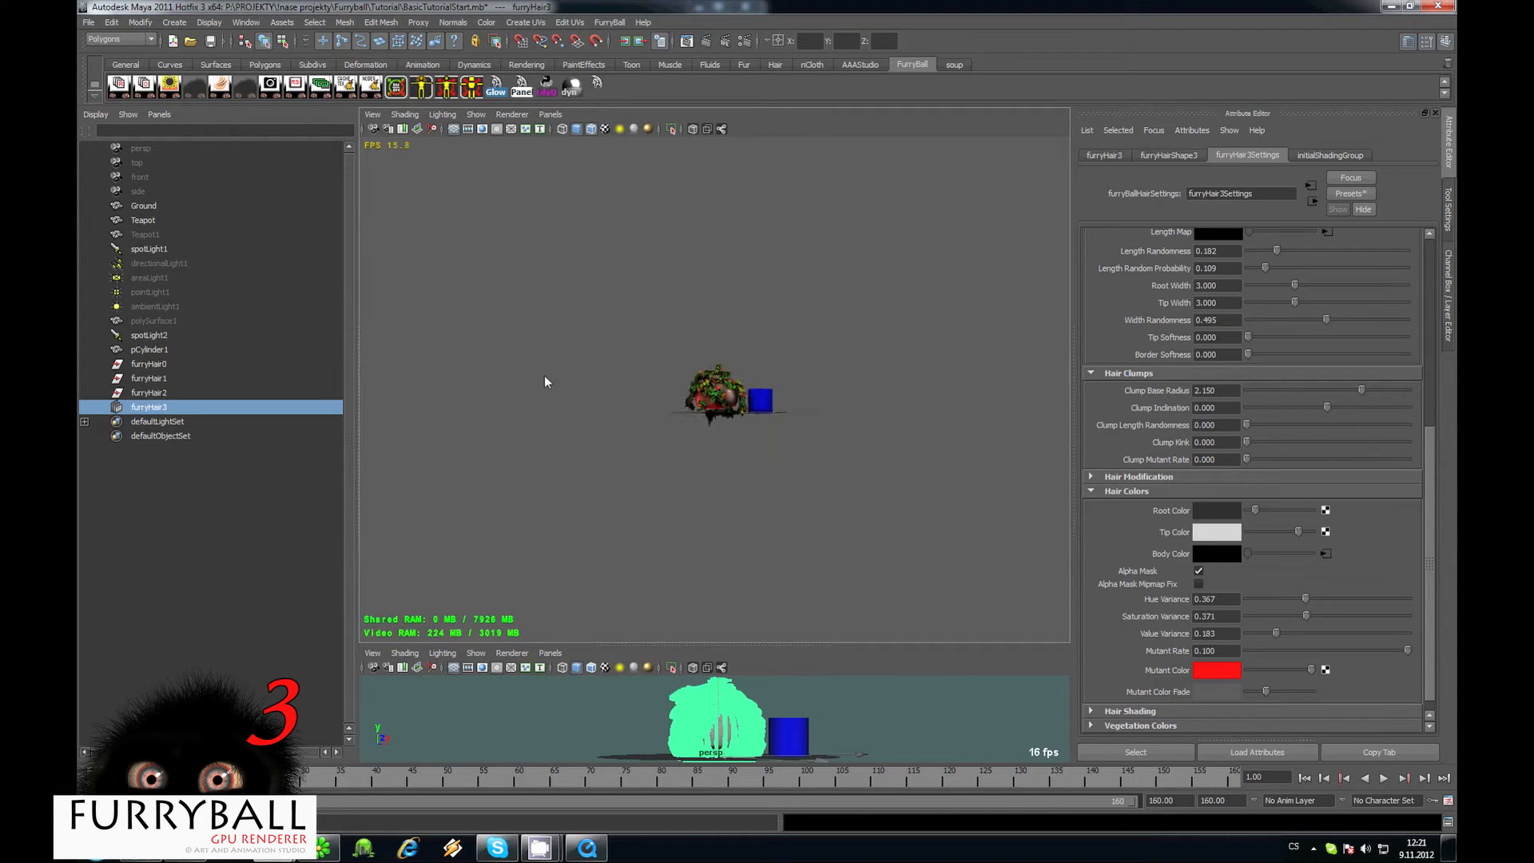
Try the Alpha Mask Mipmap Fix on furryHair3 and check the leaves up close.
click(1199, 584)
scroll(821, 463, up, 8)
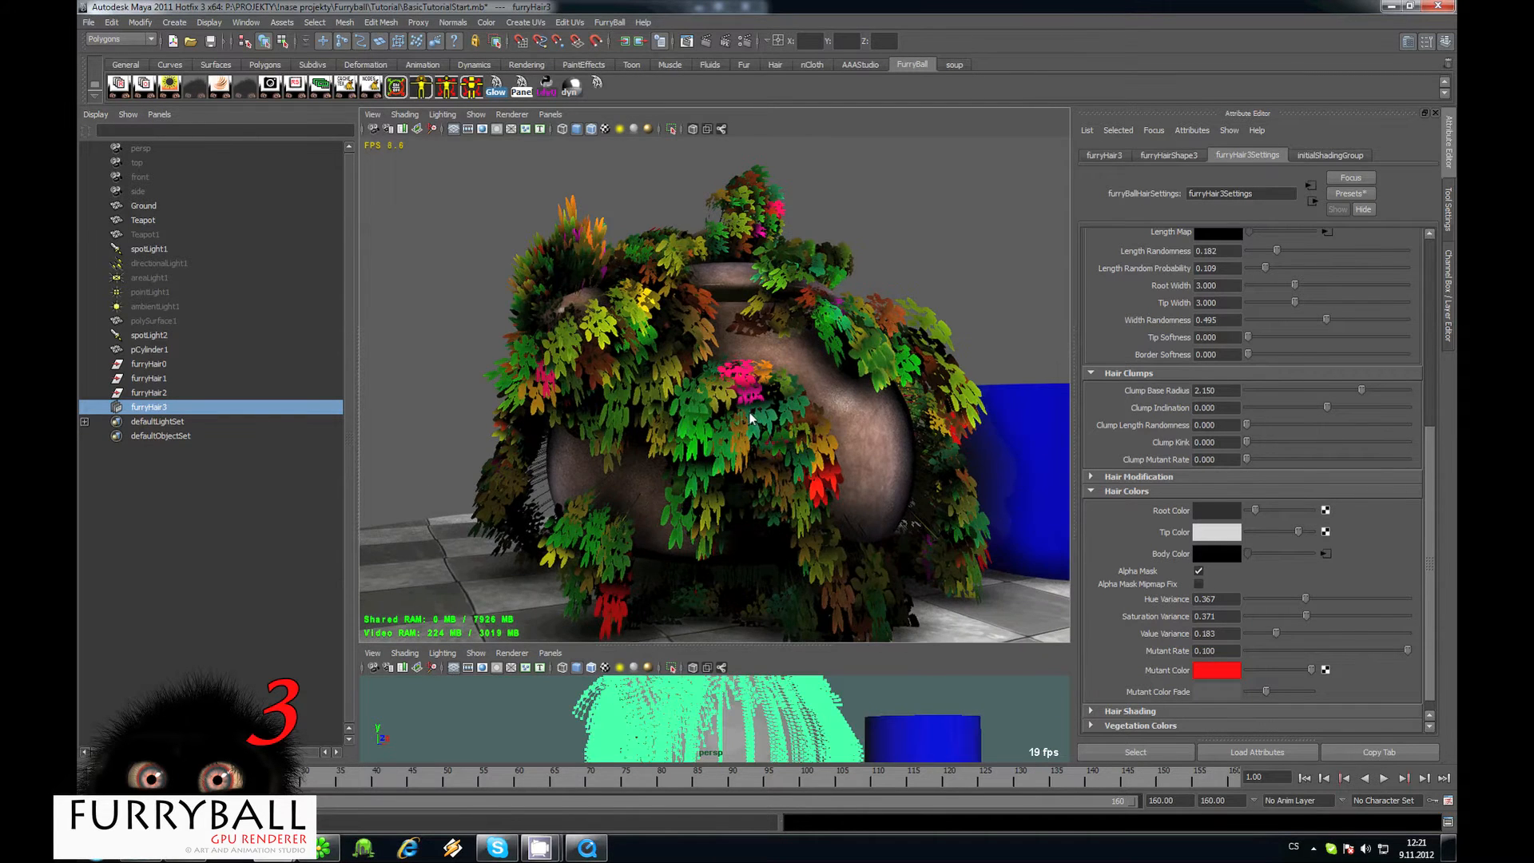
scroll(1287, 563, down, 1)
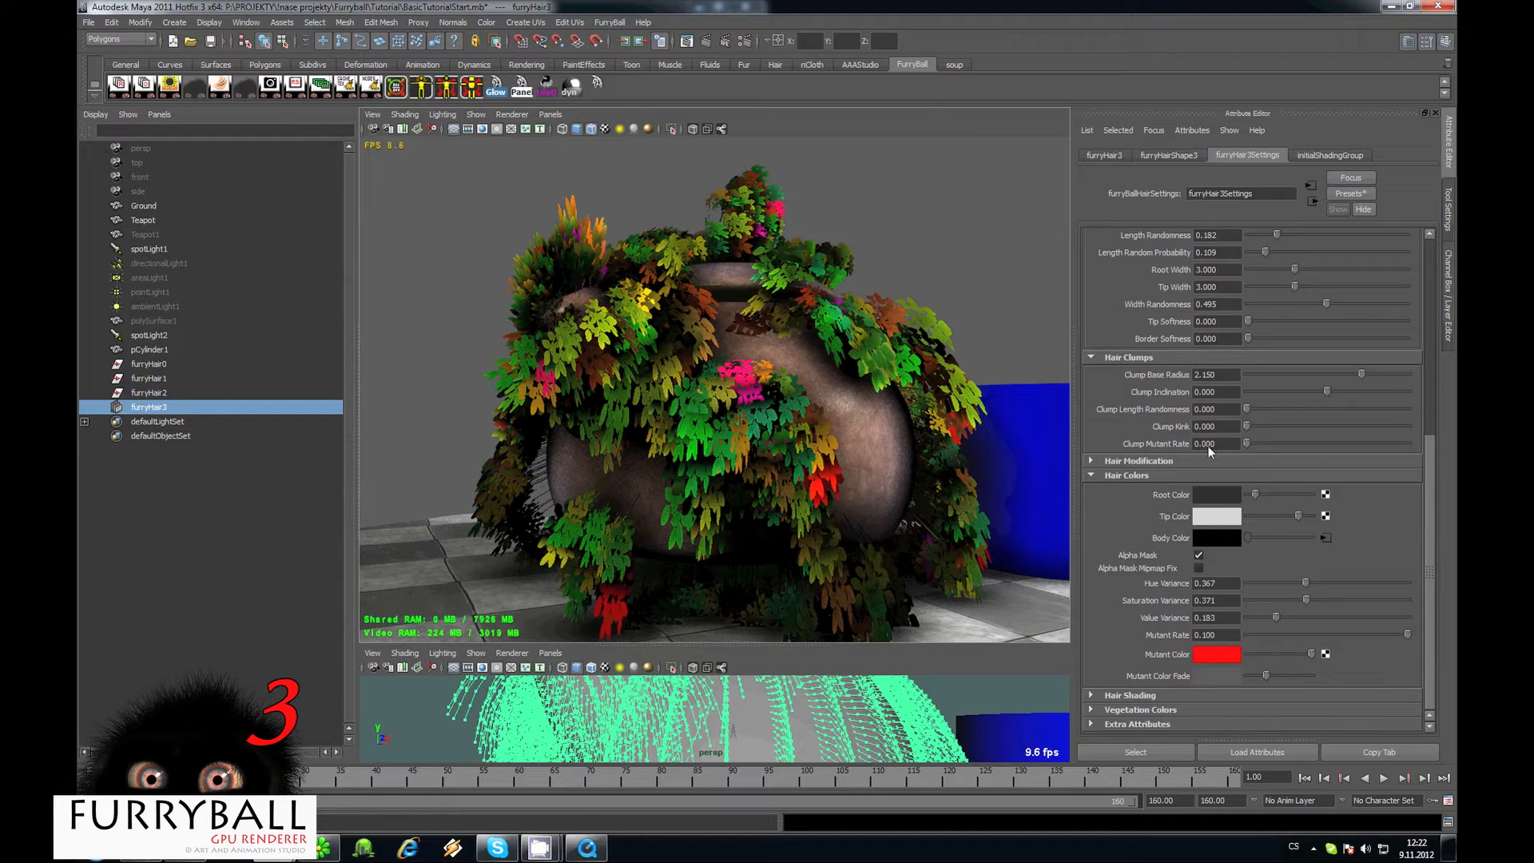
Try a different palette color for the hair's Root Color.
click(1215, 496)
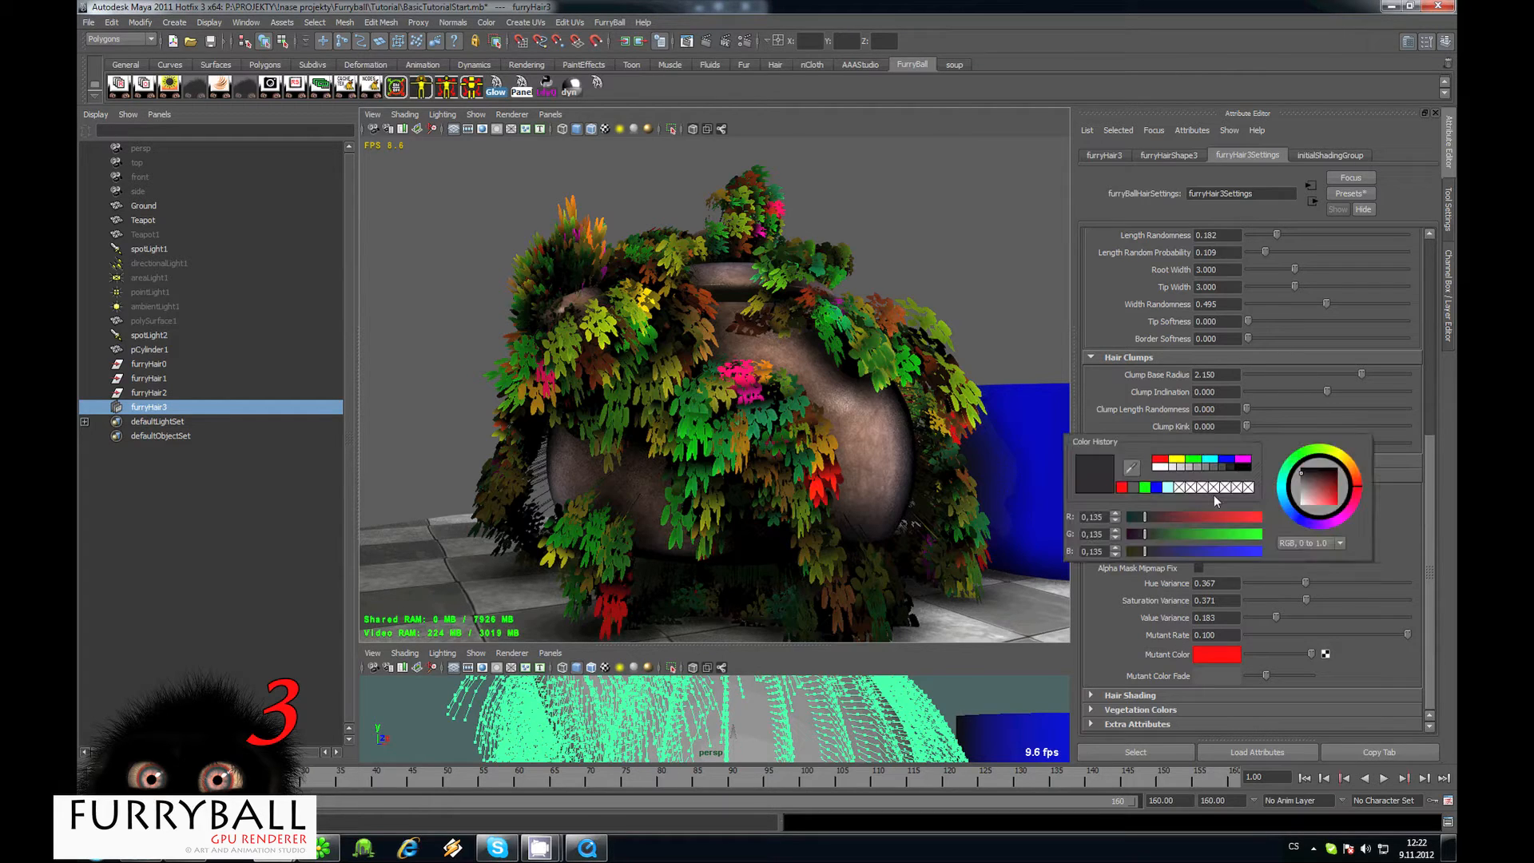
click(1160, 460)
click(1403, 214)
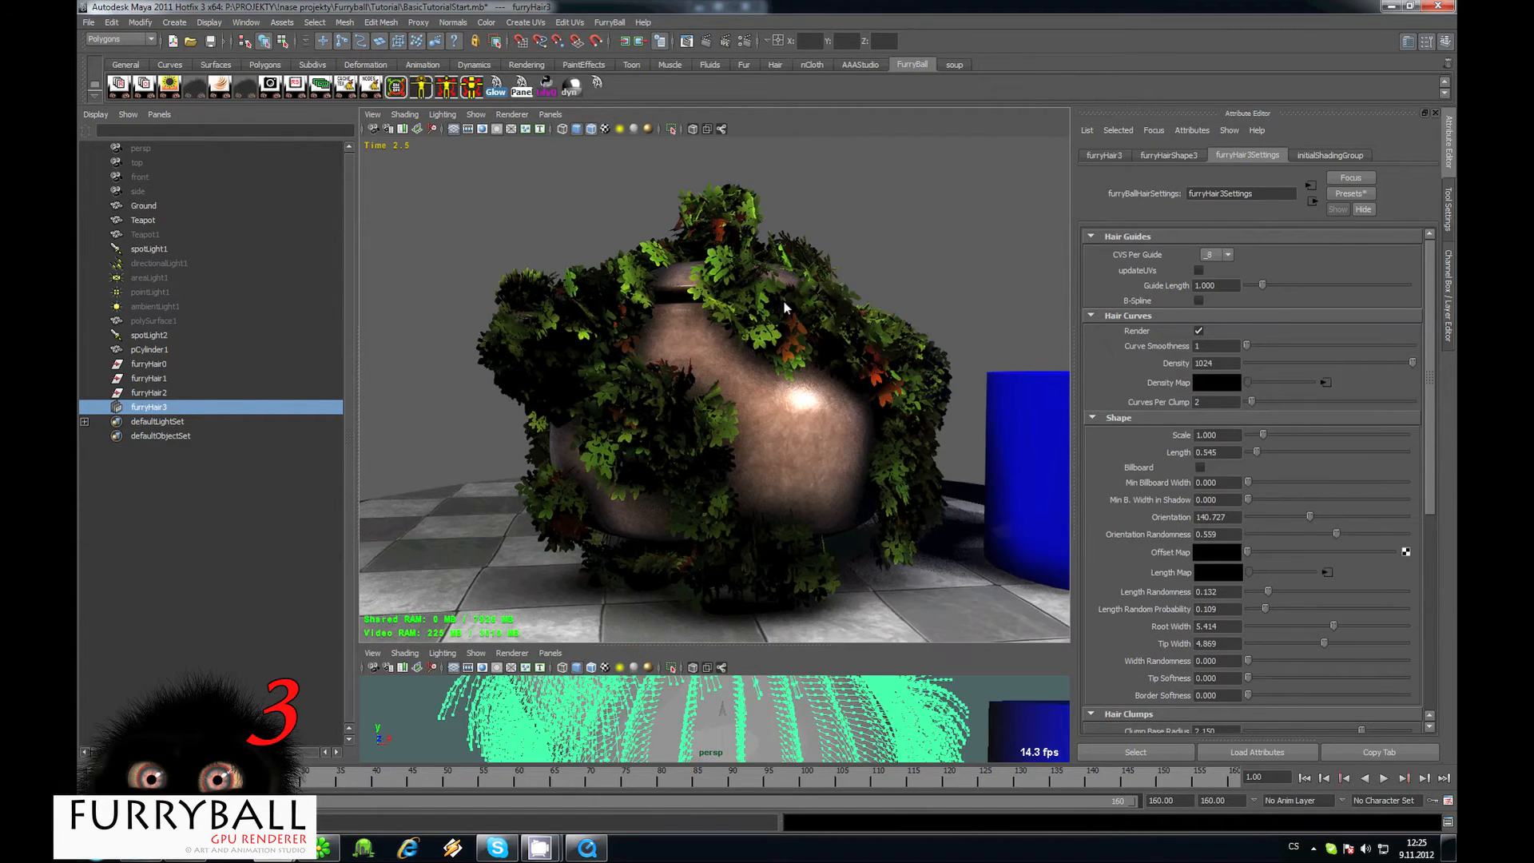
Collapse furryHair3's Shape, Hair Clumps and Hair Colors settings and expand the Hair Shading settings.
alt+drag(783, 299, 827, 272)
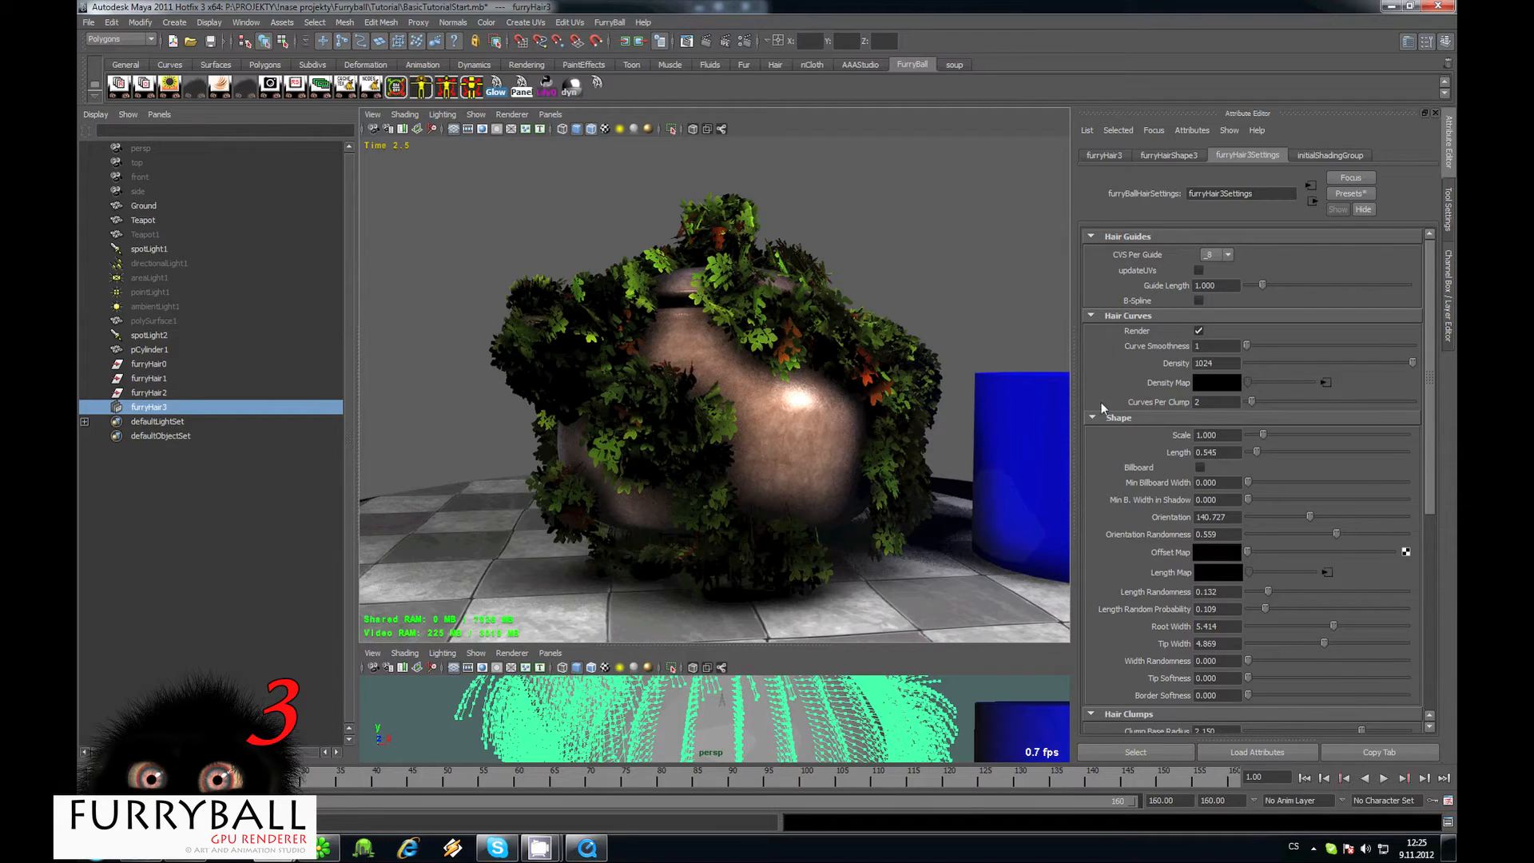
click(1118, 418)
click(1129, 434)
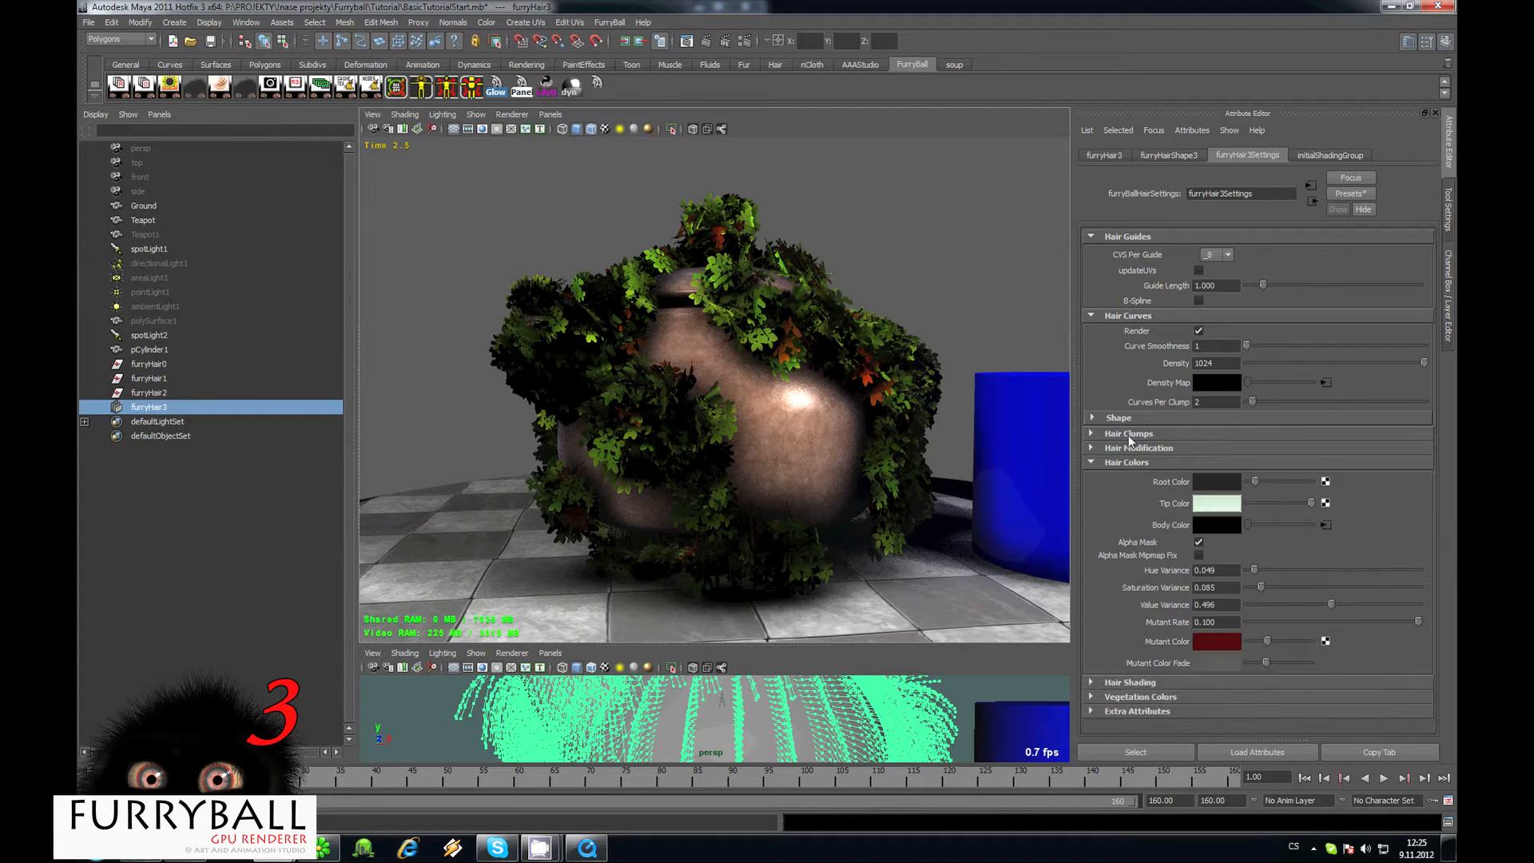
click(1130, 464)
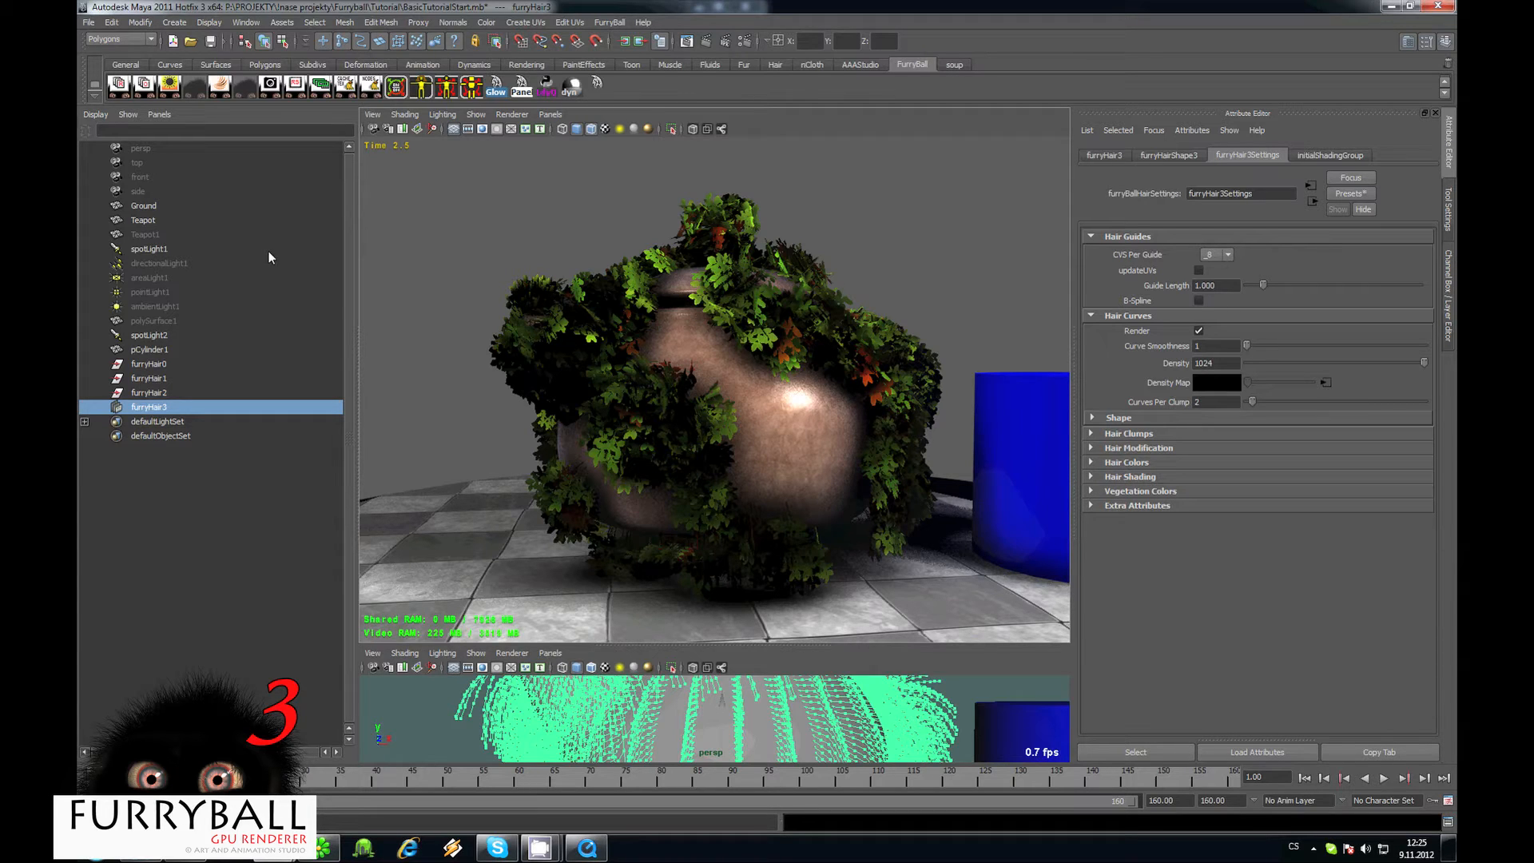
click(1135, 463)
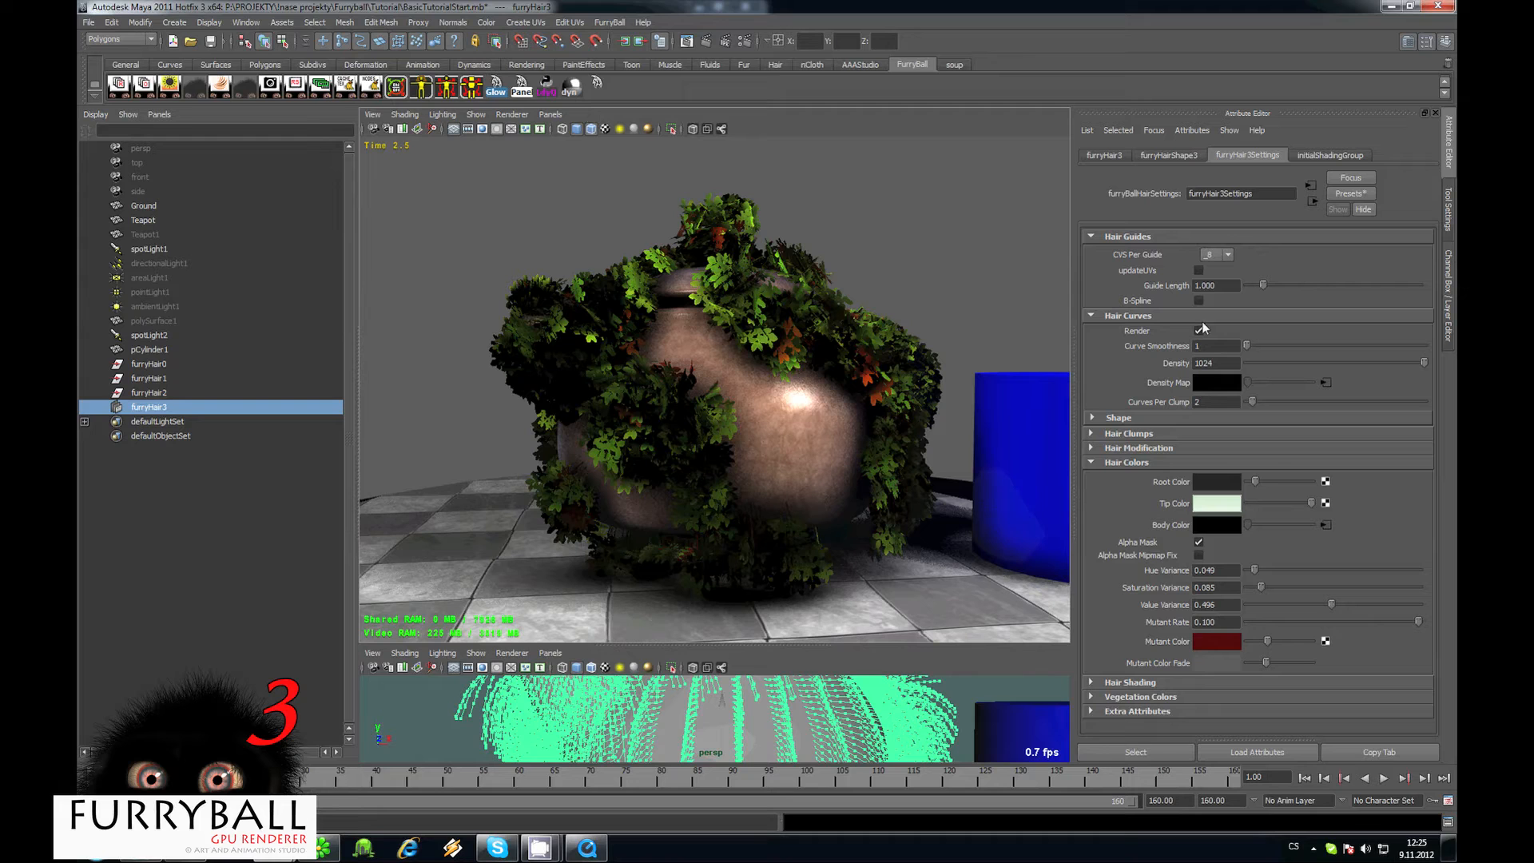
click(1135, 463)
click(1130, 476)
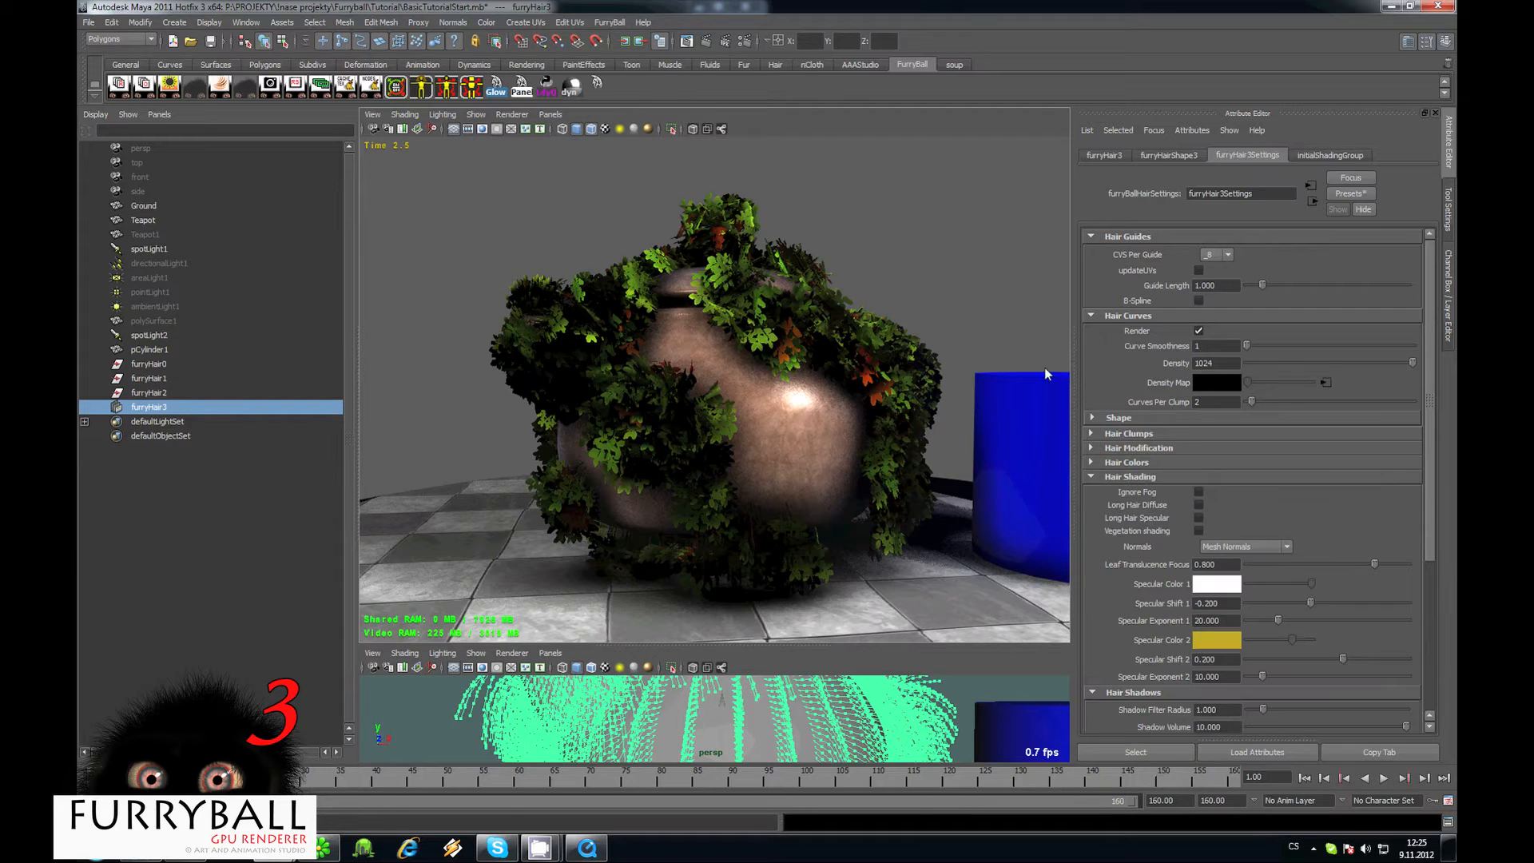
Enable Long Hair Diffuse for furryHair3 and check the leaf shading from a slightly different angle.
scroll(1324, 489, down, 2)
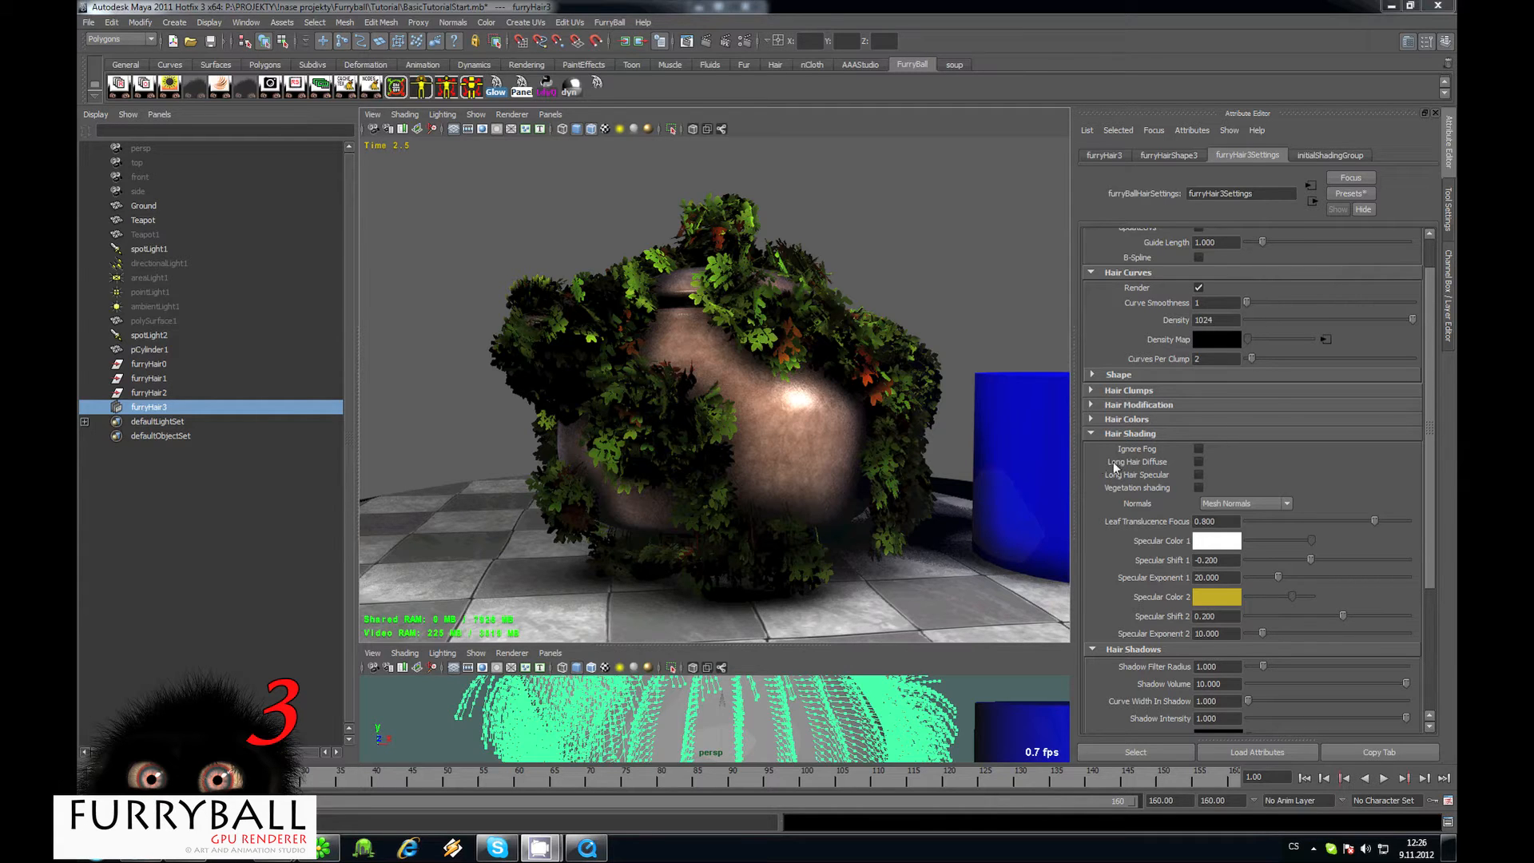
click(1199, 462)
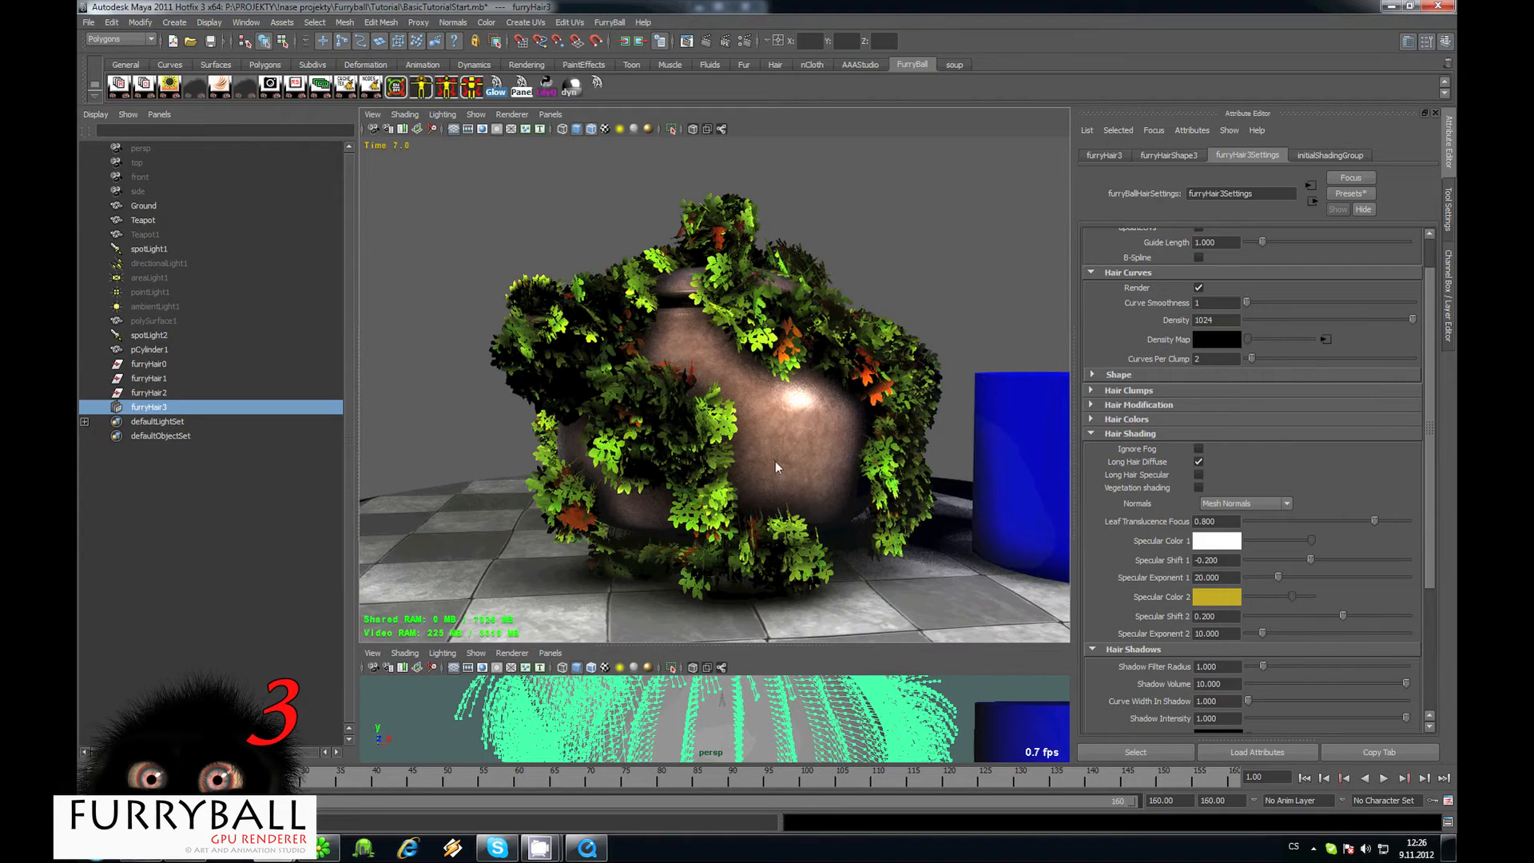
alt+drag(776, 462, 847, 459)
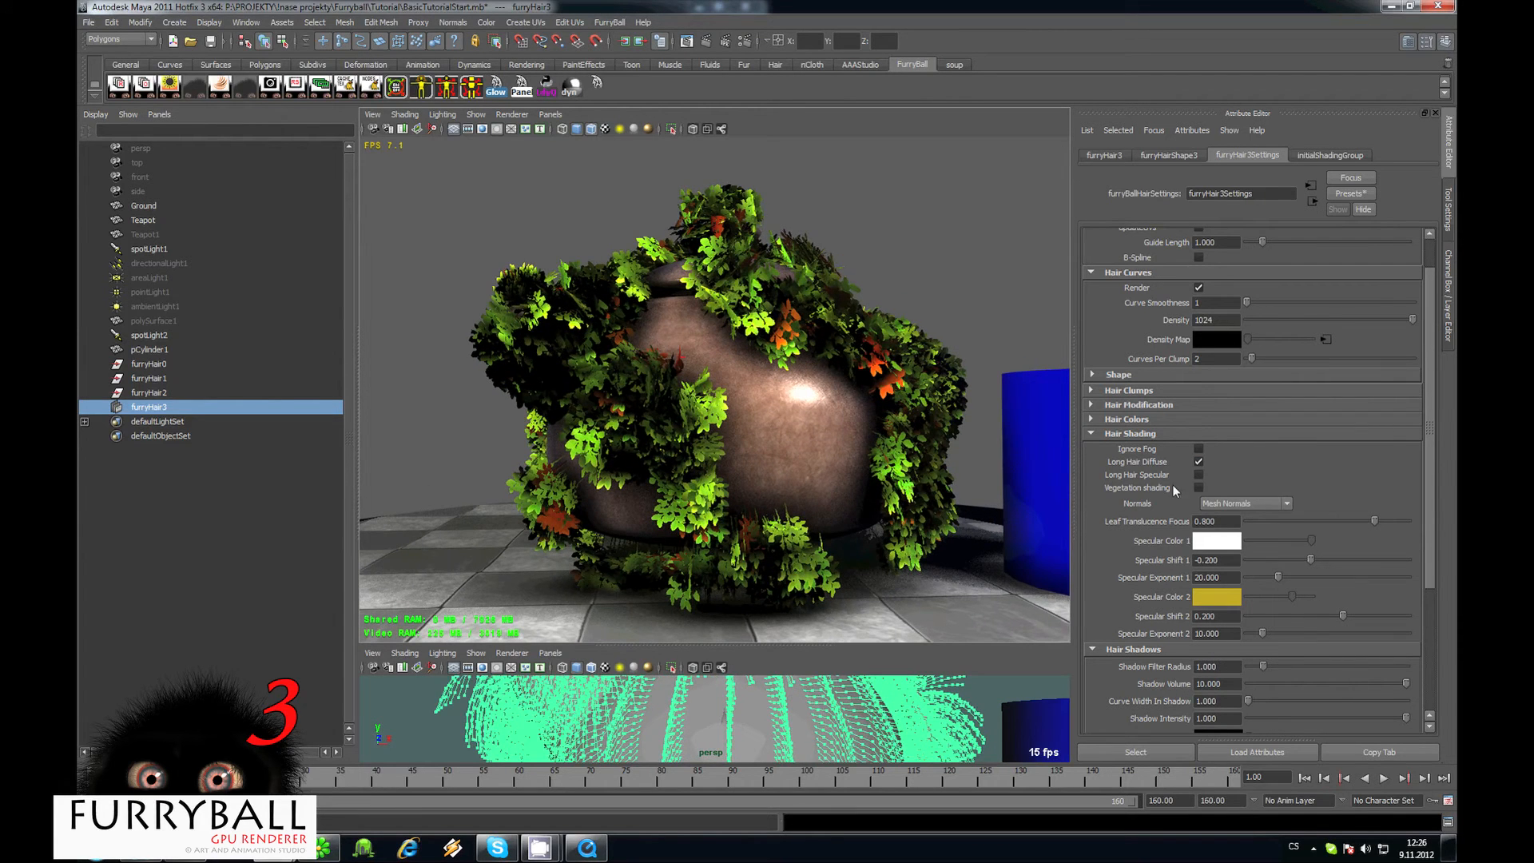
Try Long Hair Specular on the leaves and switch it back off.
click(1198, 475)
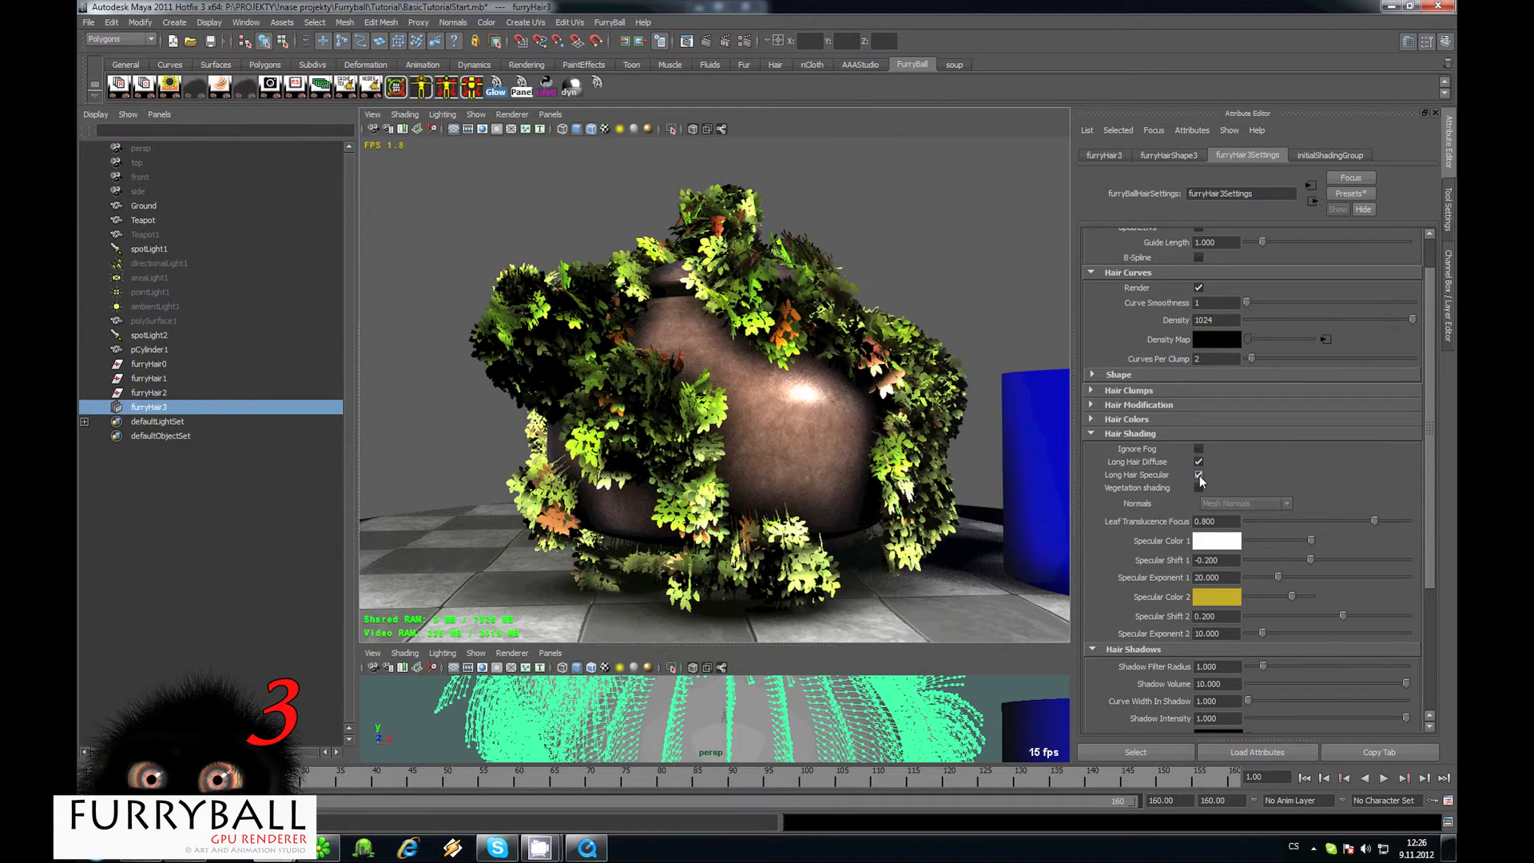
click(1199, 476)
click(1199, 475)
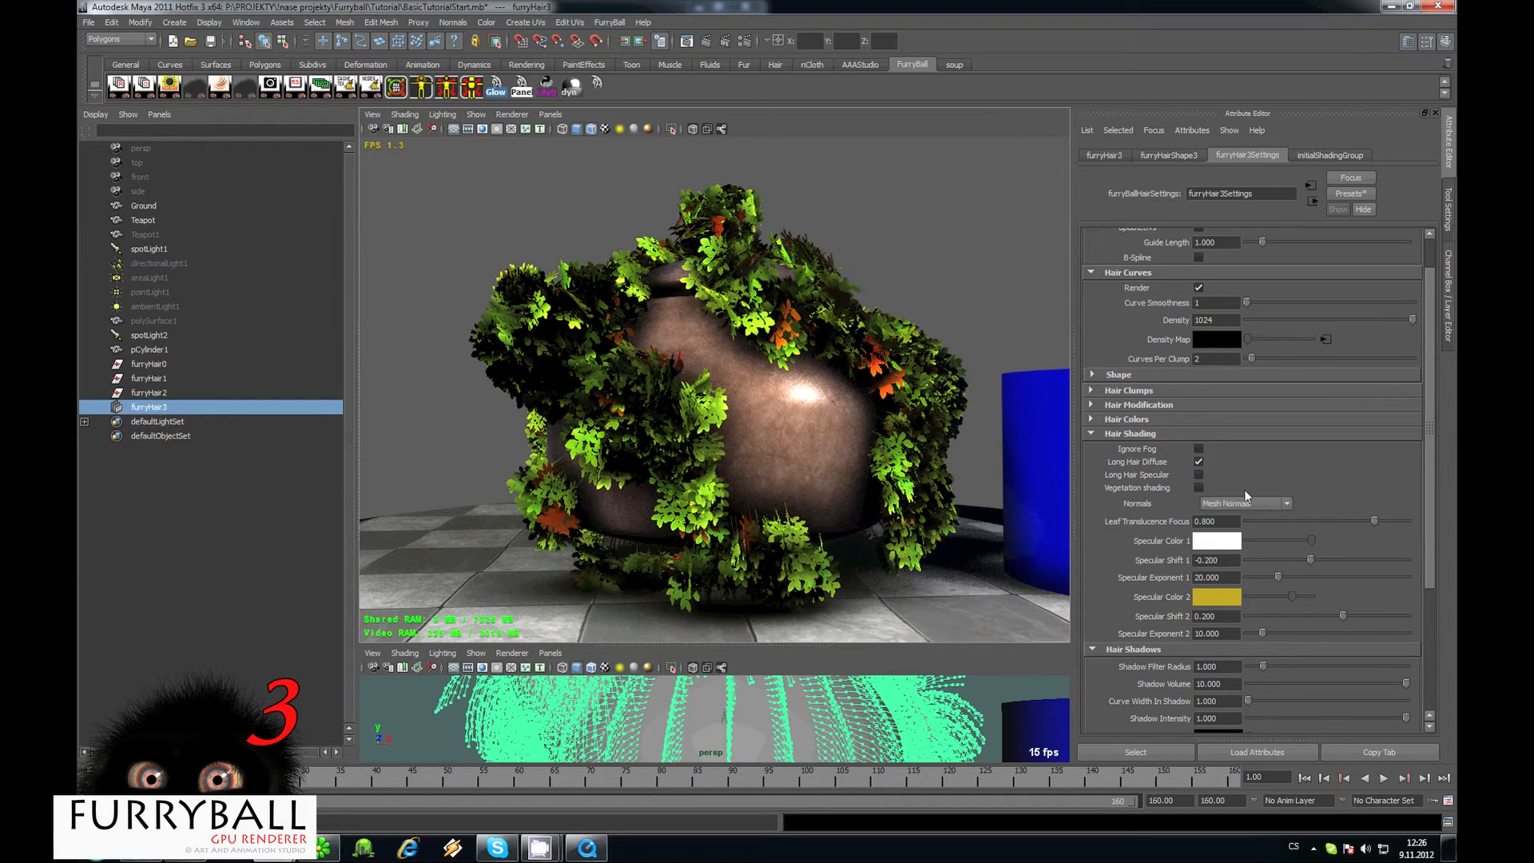
Try Vegetation Shading on the leaves and switch it back off.
scroll(1259, 490, down, 2)
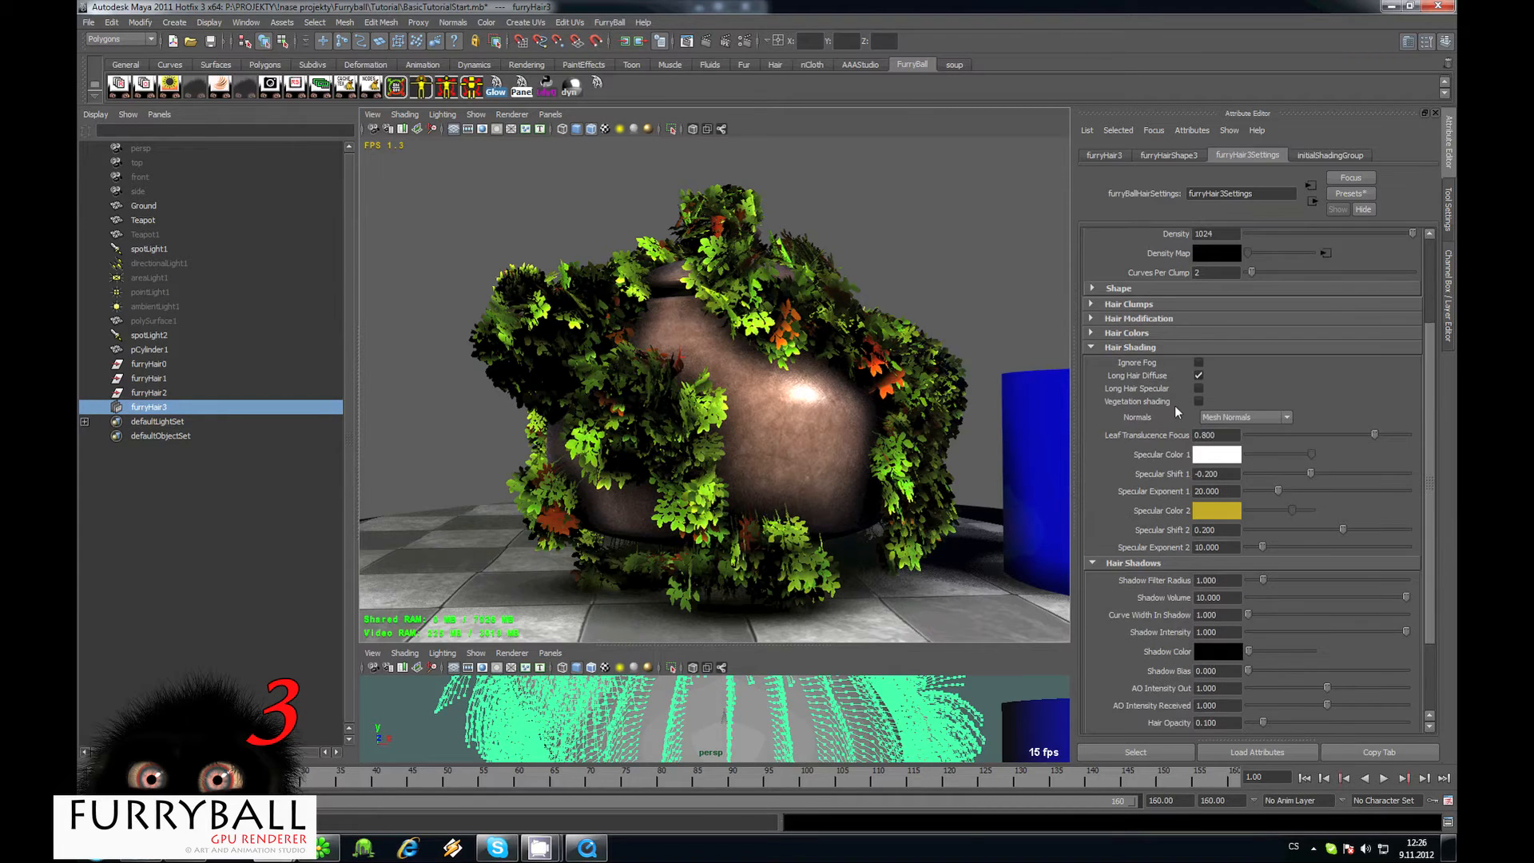
click(1199, 401)
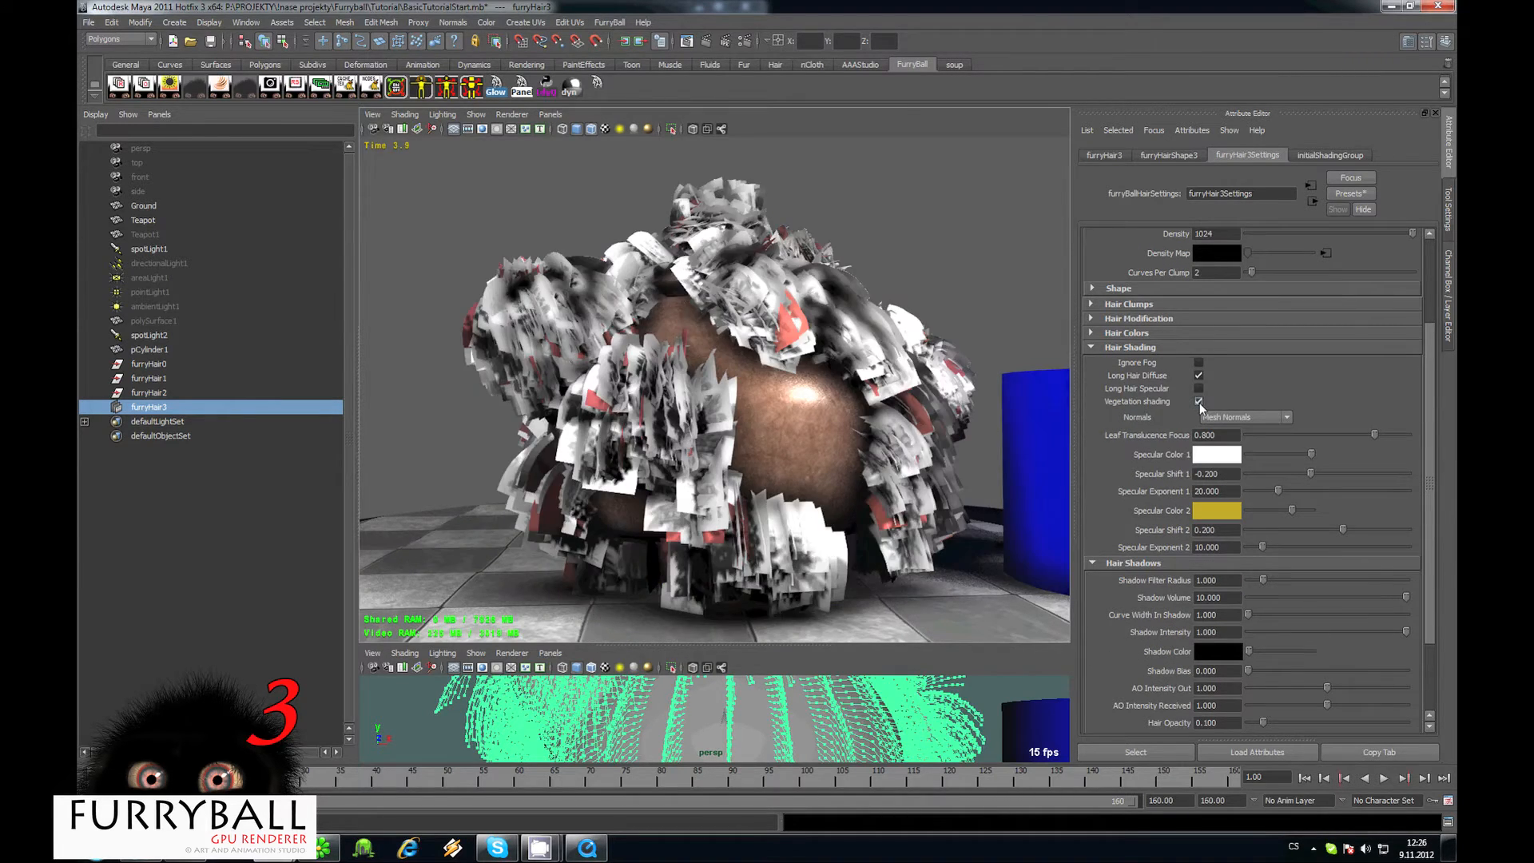
scroll(1240, 398, down, 2)
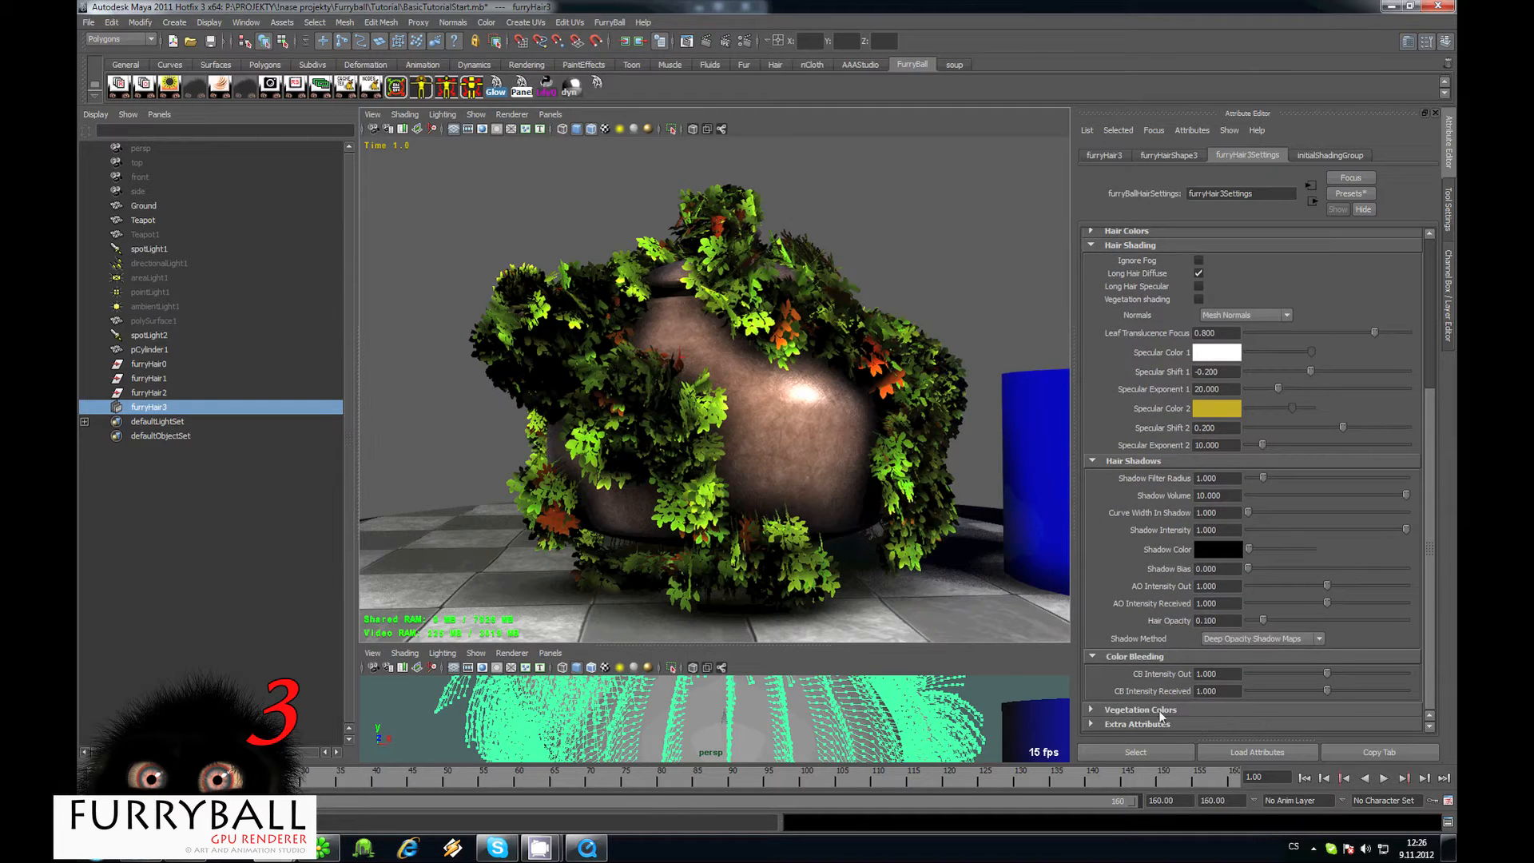
Look over the leaves around the teapot and bring up the Hair Shadows settings of furryHair3.
click(1161, 713)
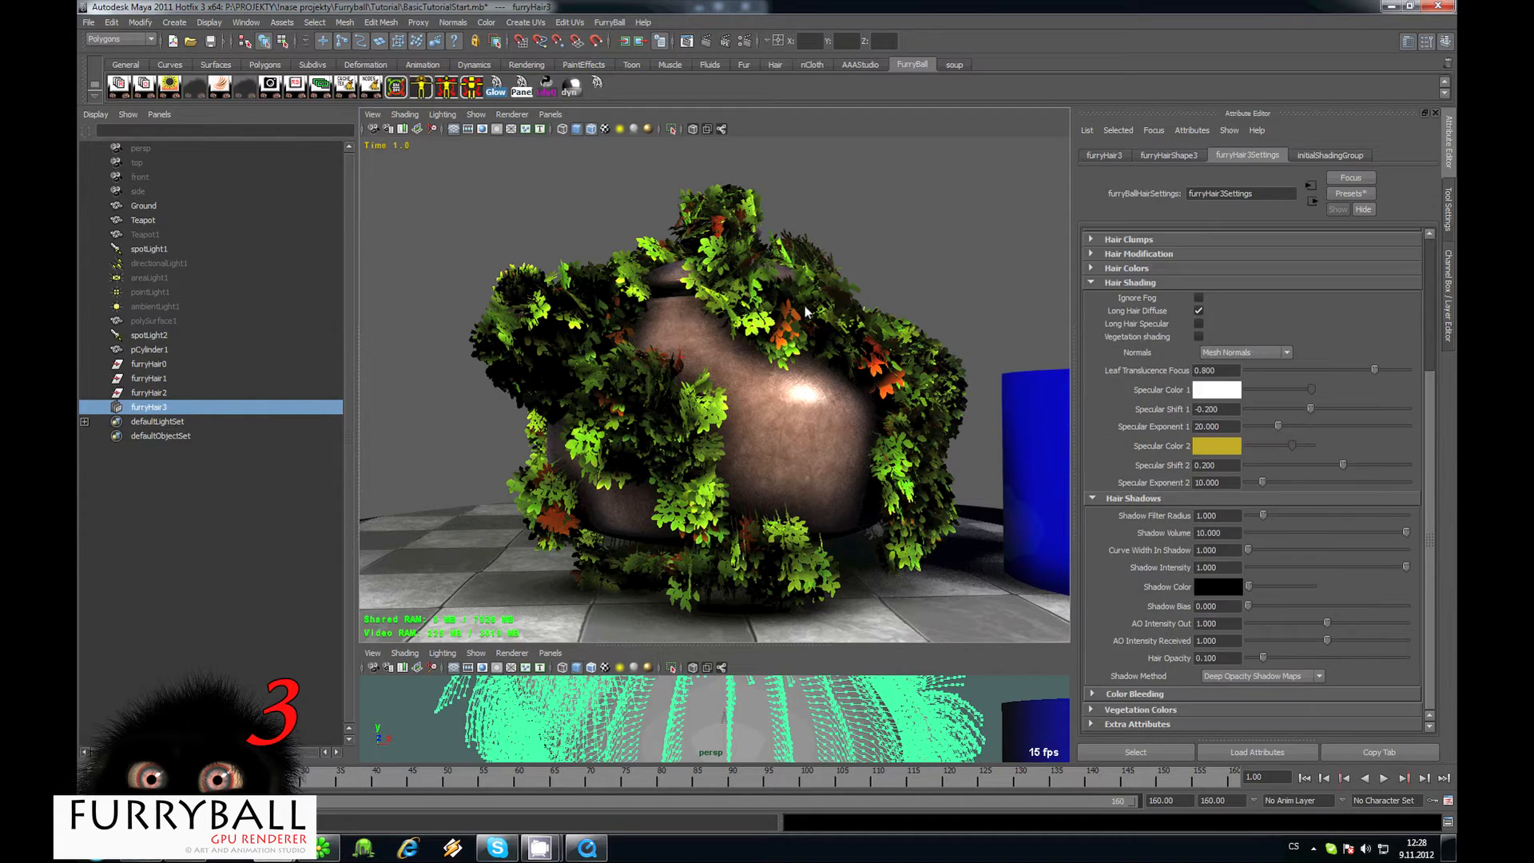
alt+drag(737, 433, 838, 380)
alt+right_drag(837, 381, 851, 412)
alt+drag(850, 413, 839, 491)
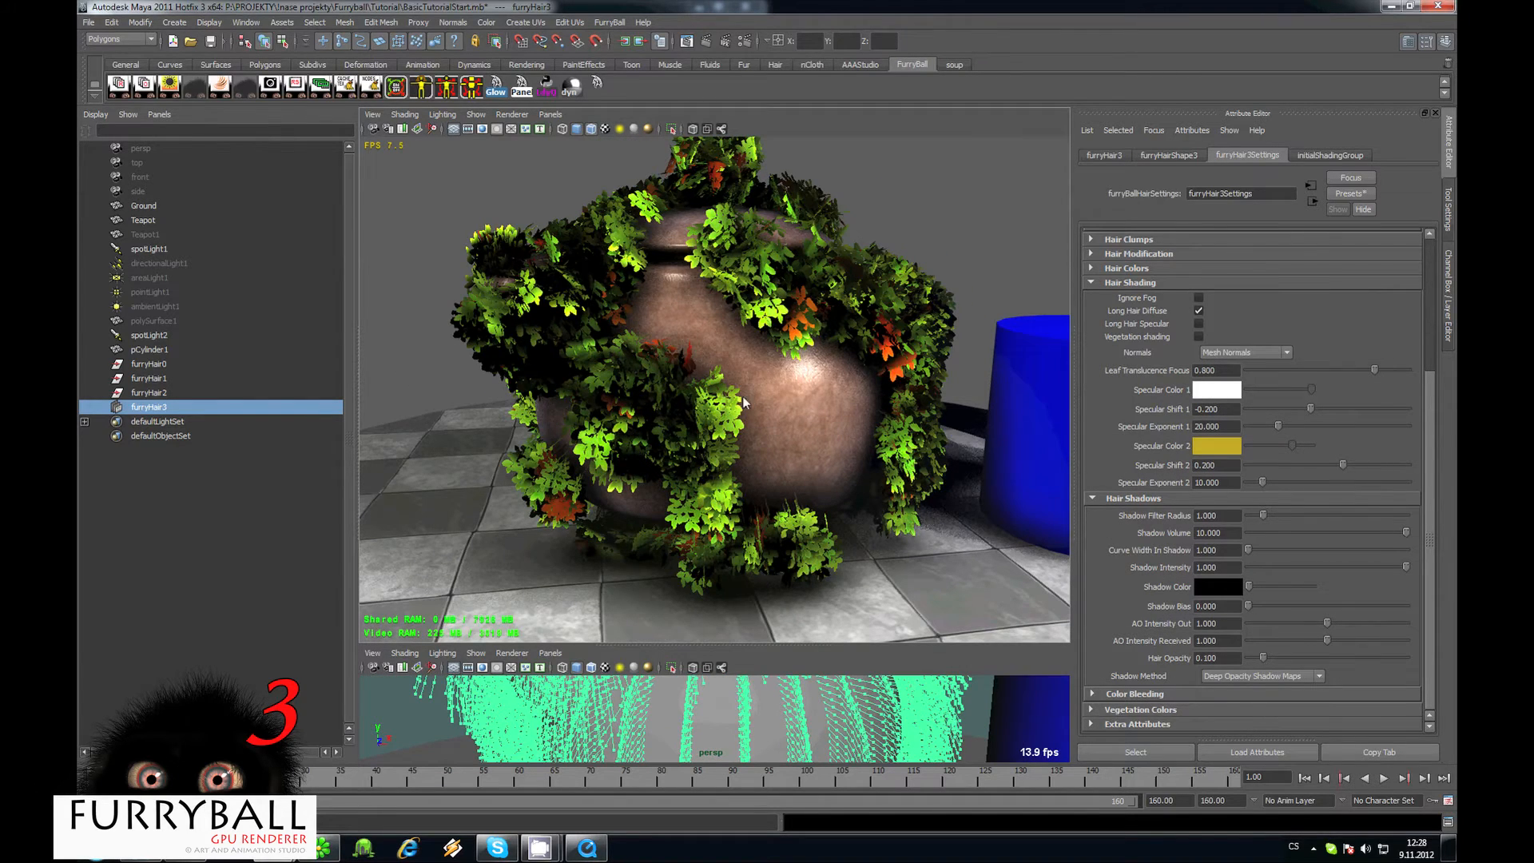
click(1124, 497)
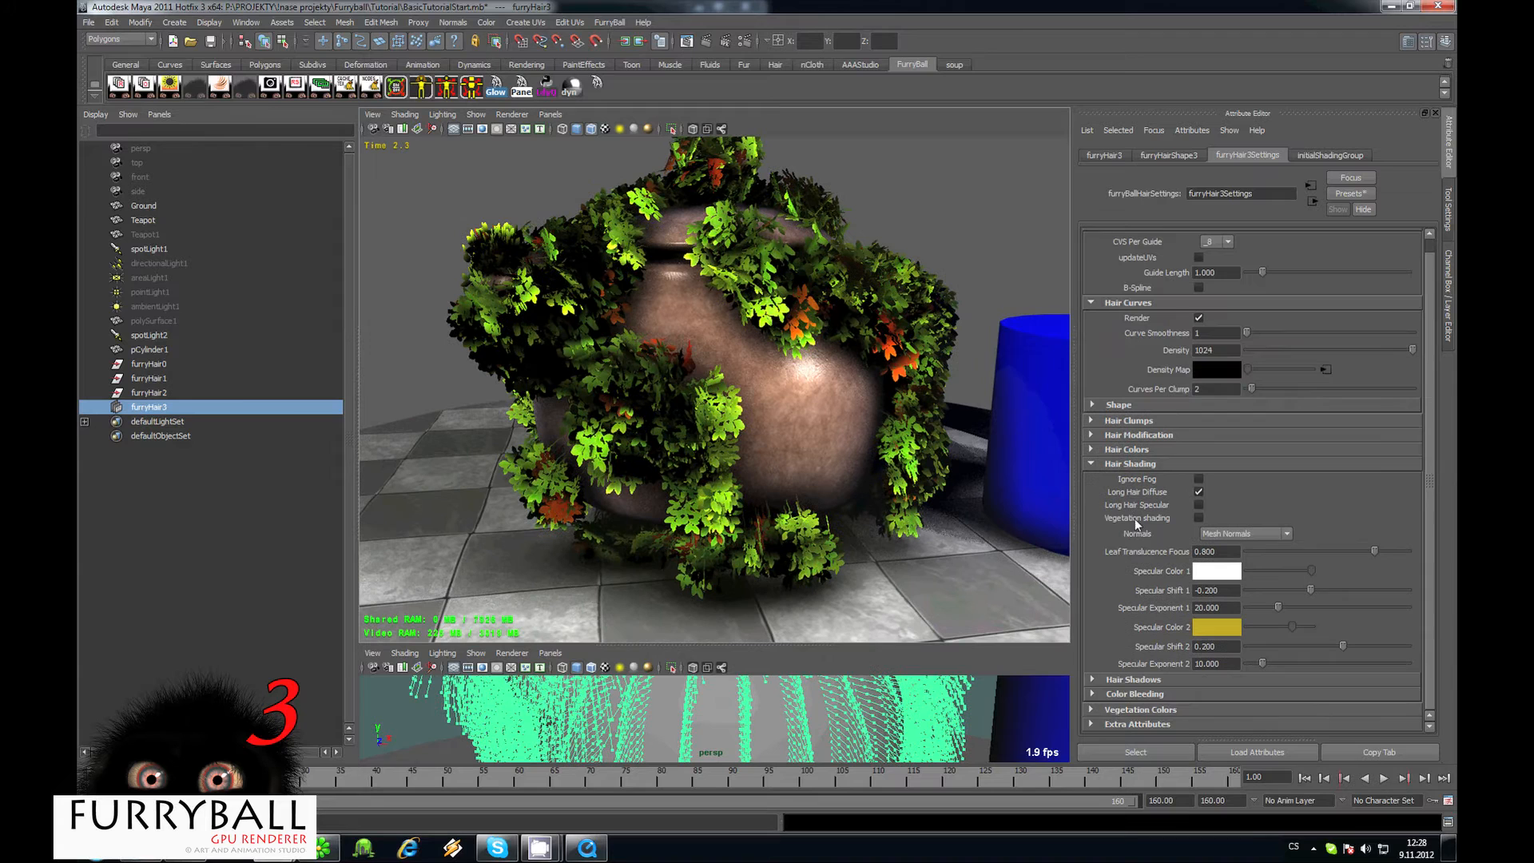
click(1129, 678)
Set the Shadow Filter Radius of furryHair3 to 4, viewing the shadowed side of the leaves.
scroll(1124, 578, down, 3)
double_click(1223, 568)
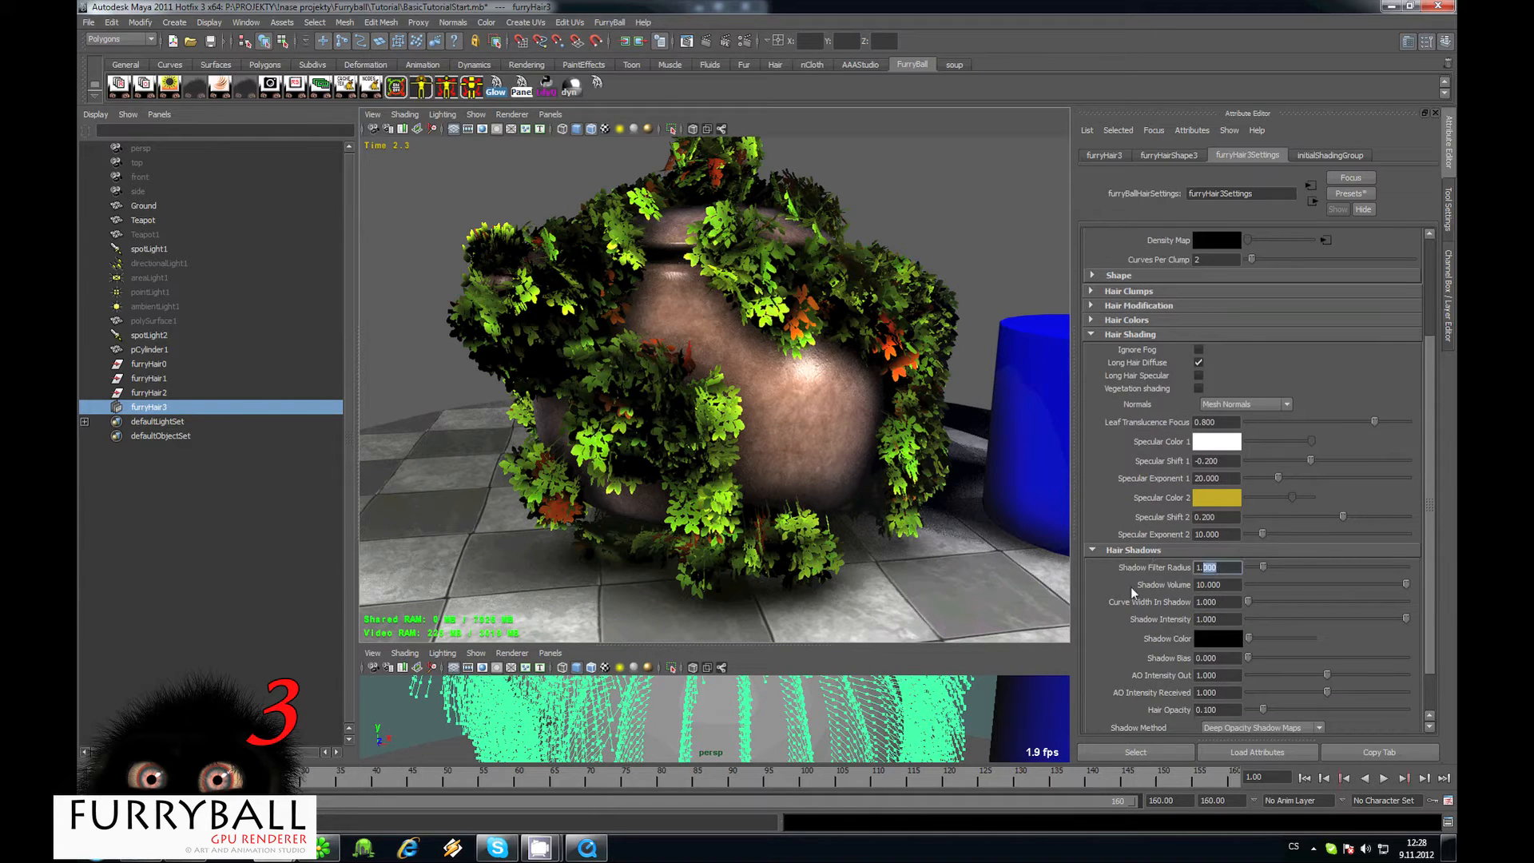
alt+drag(680, 376, 558, 612)
scroll(849, 472, down, 2)
drag(1231, 568, 1113, 568)
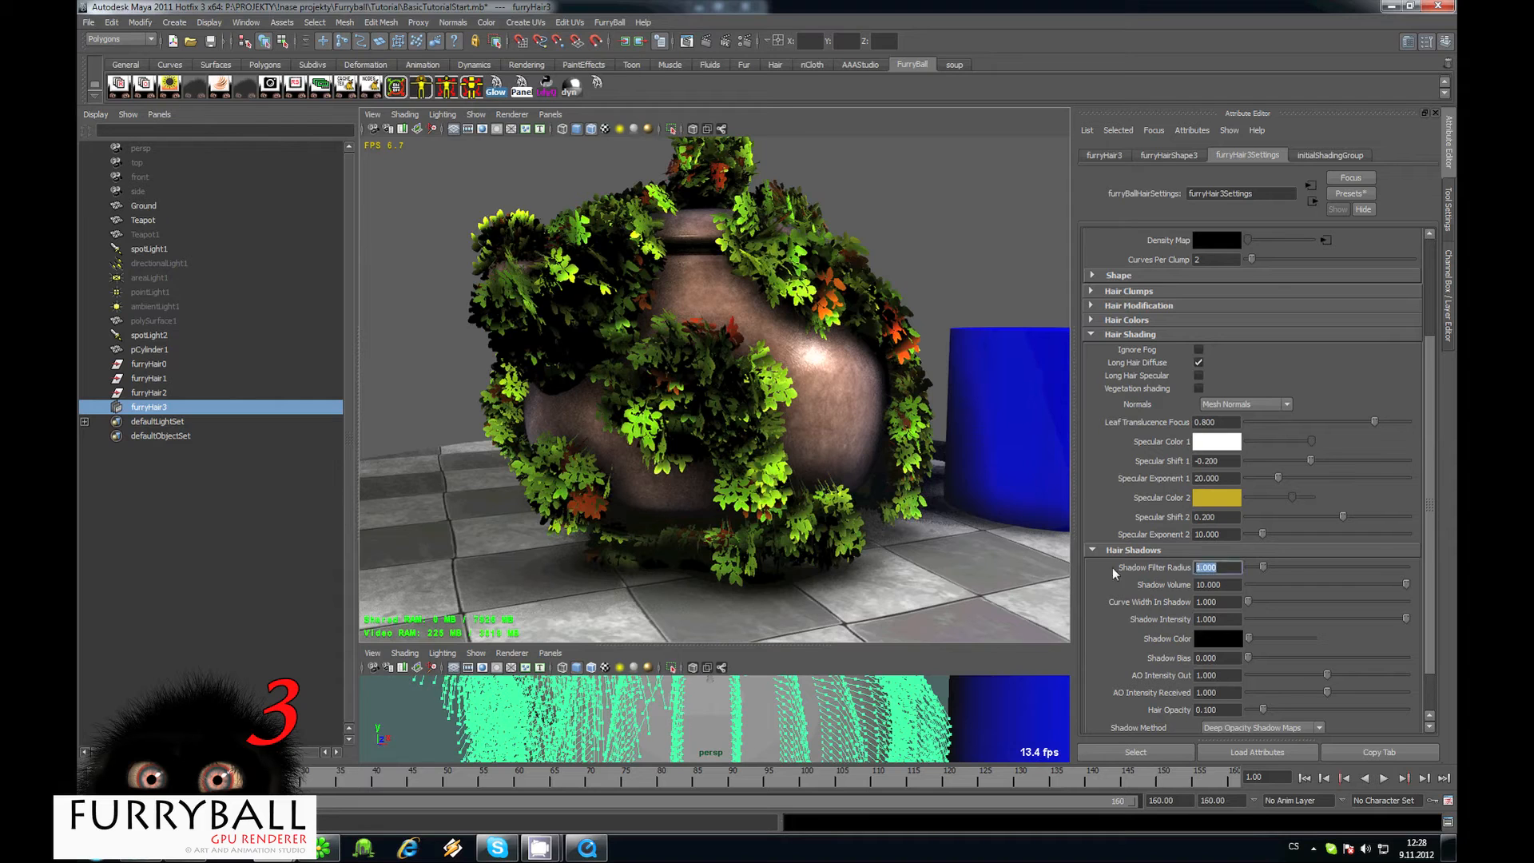
text(4)
key(Return)
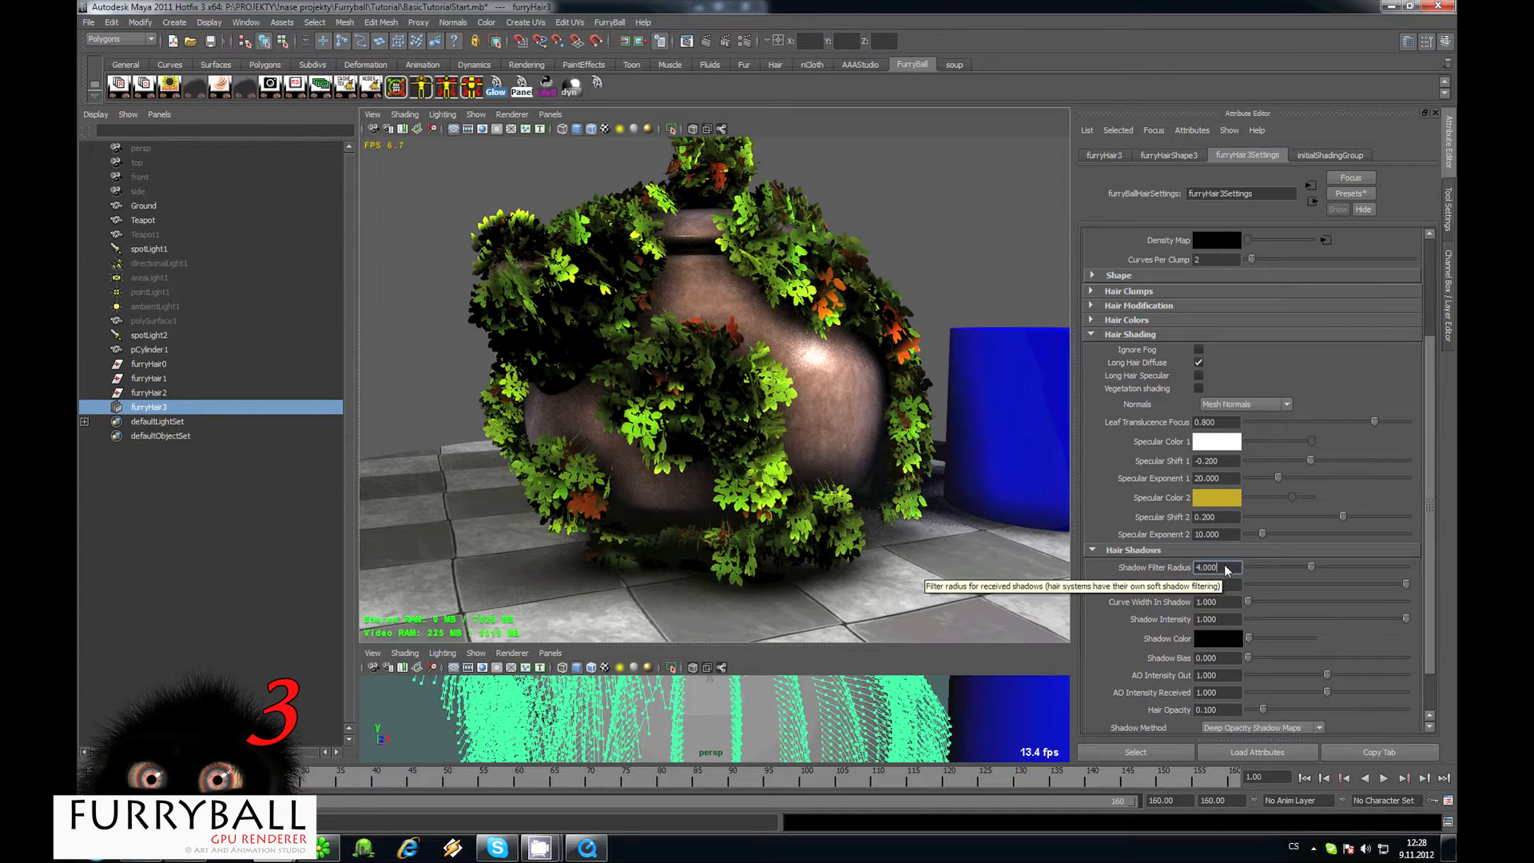
Set the Shadow Filter Radius to 5 and open the Shadow Volume value for editing.
drag(1226, 569, 1122, 572)
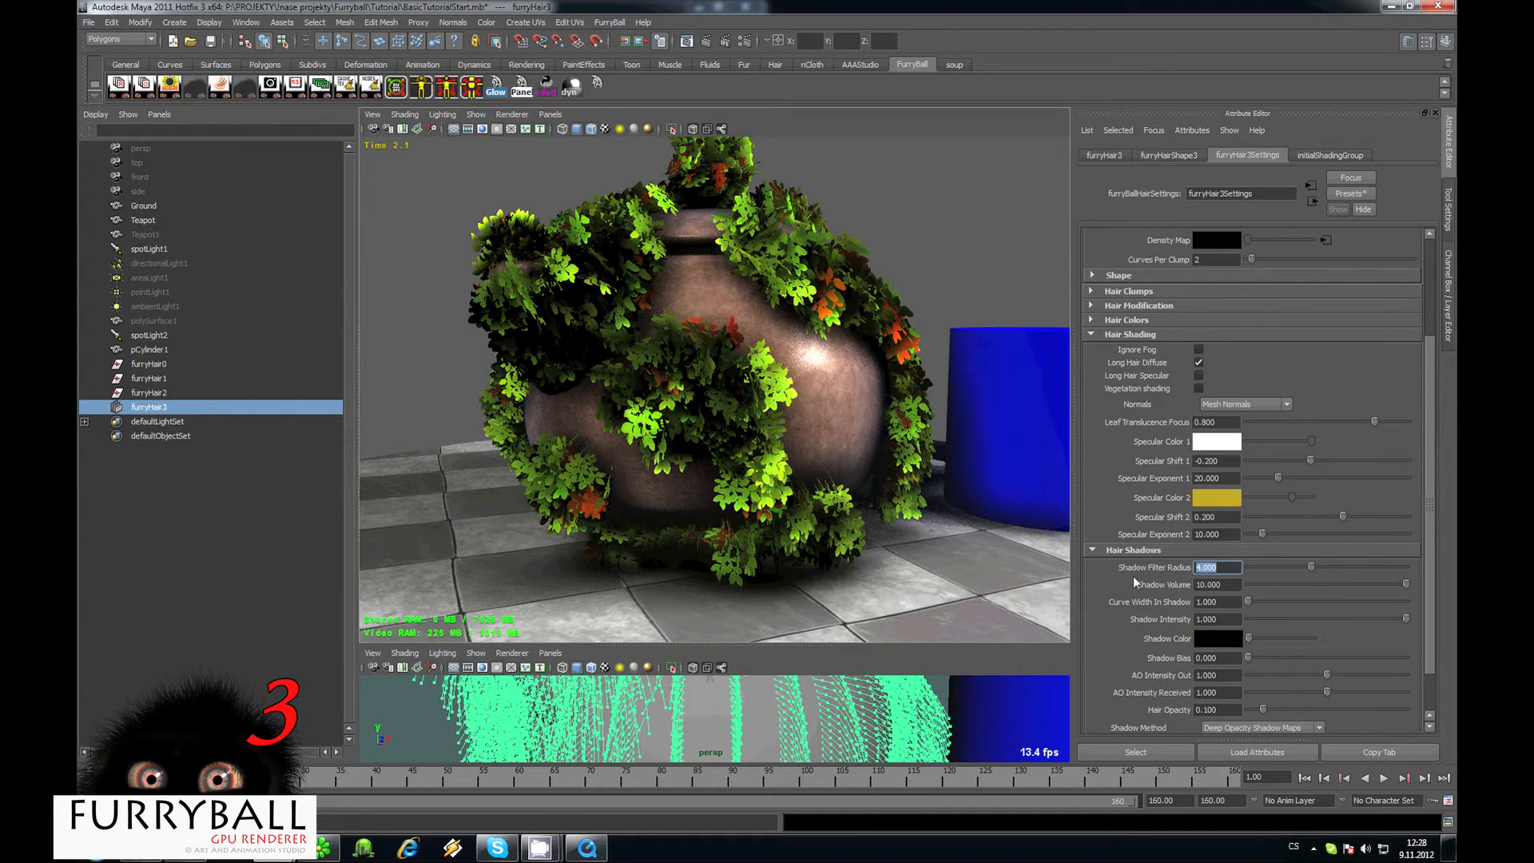
text(5)
key(Return)
click(1223, 586)
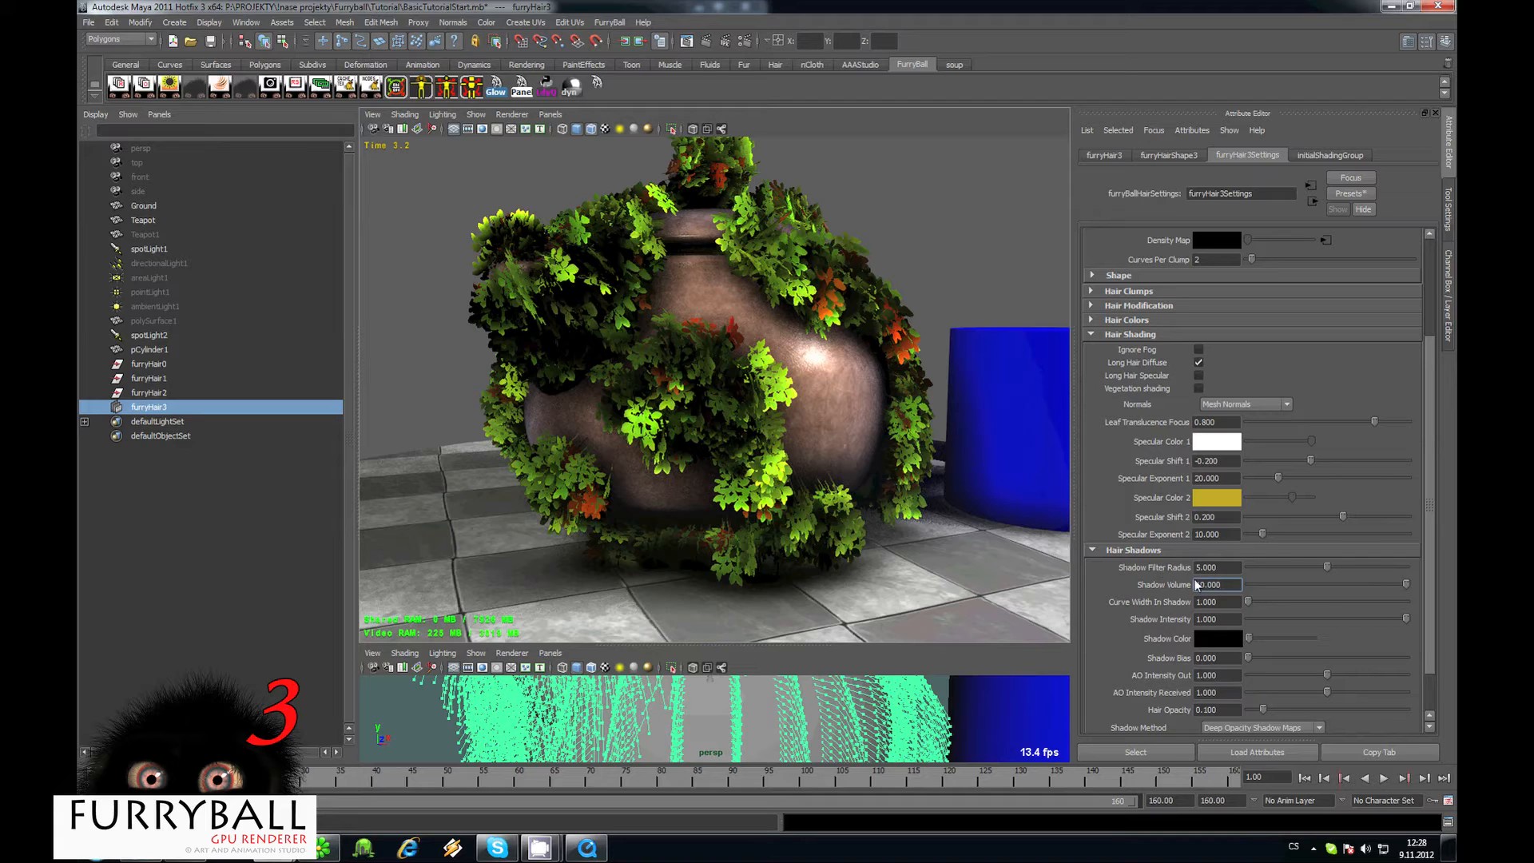
Set the Shadow Volume of furryHair3 to 1.
drag(1231, 590, 1133, 604)
text(1)
key(Return)
Try Curve Width In Shadow values of 5 and 2 on the leaves, and return the setting to 1.
double_click(1231, 606)
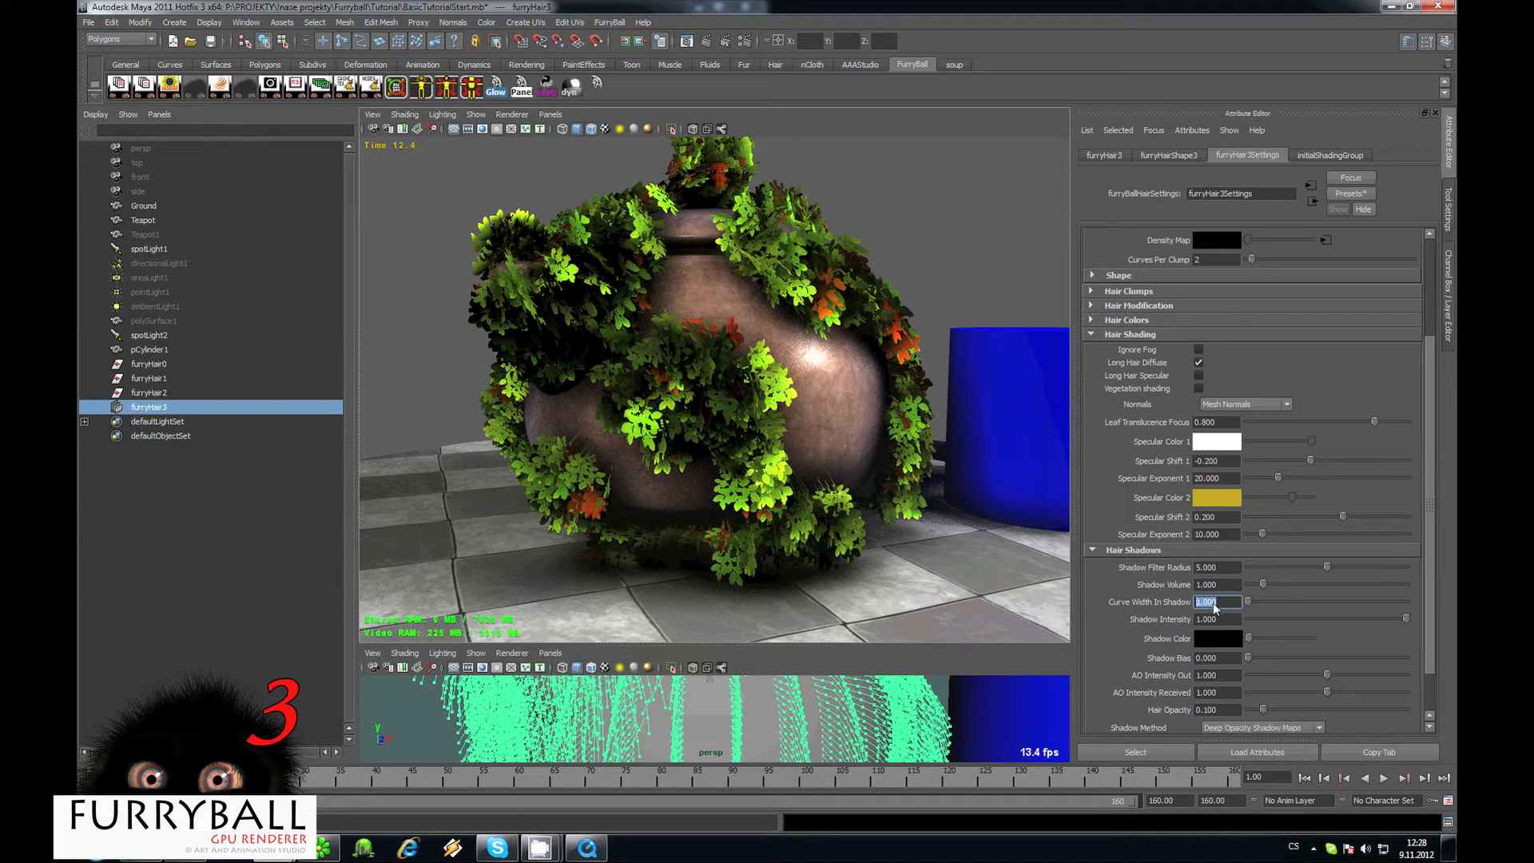
mouse_move(1148, 604)
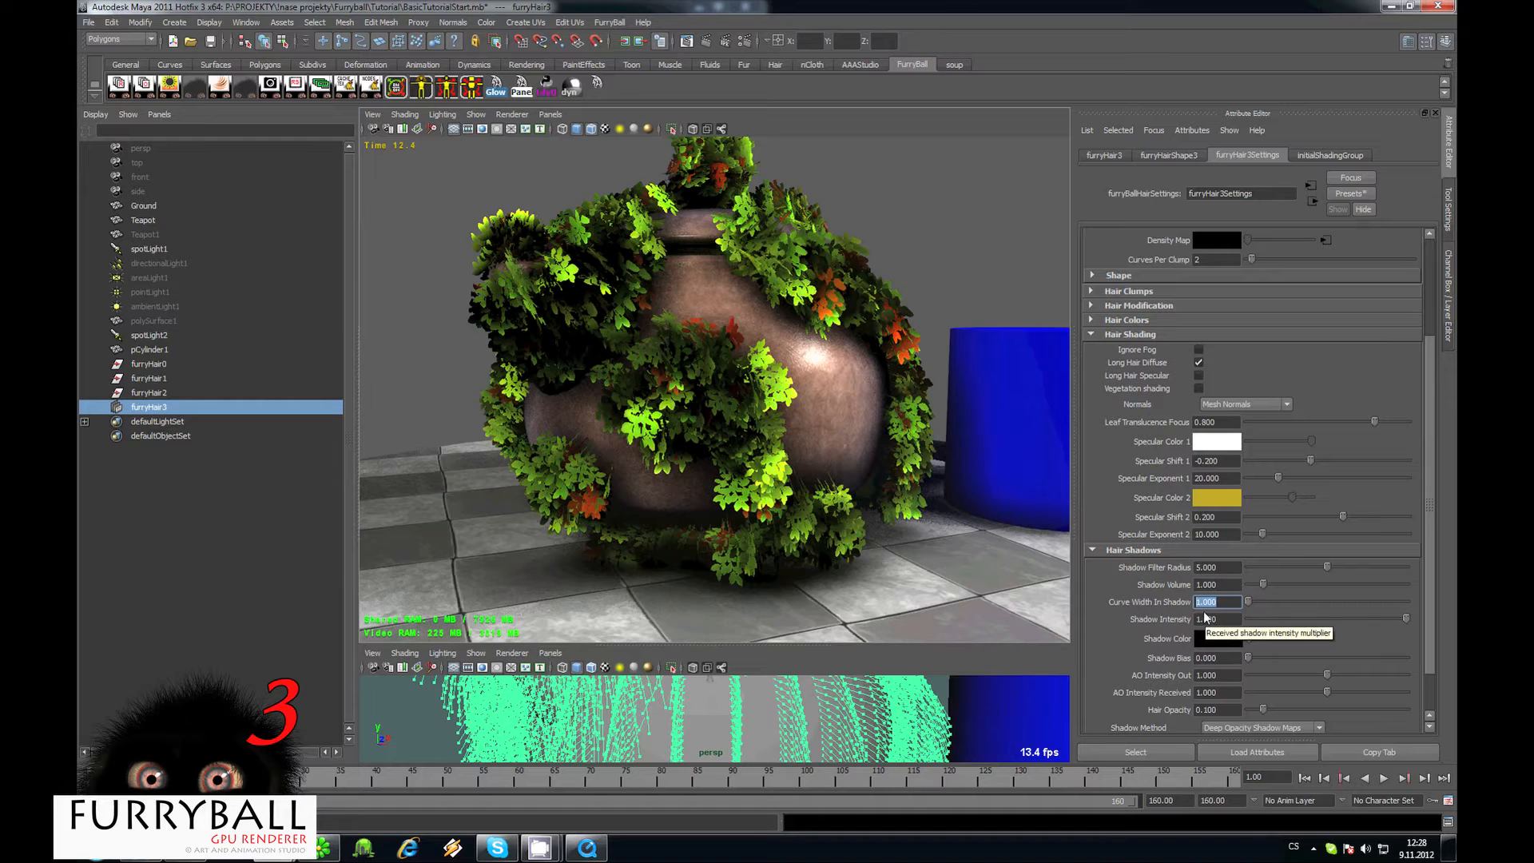
text(5)
key(Return)
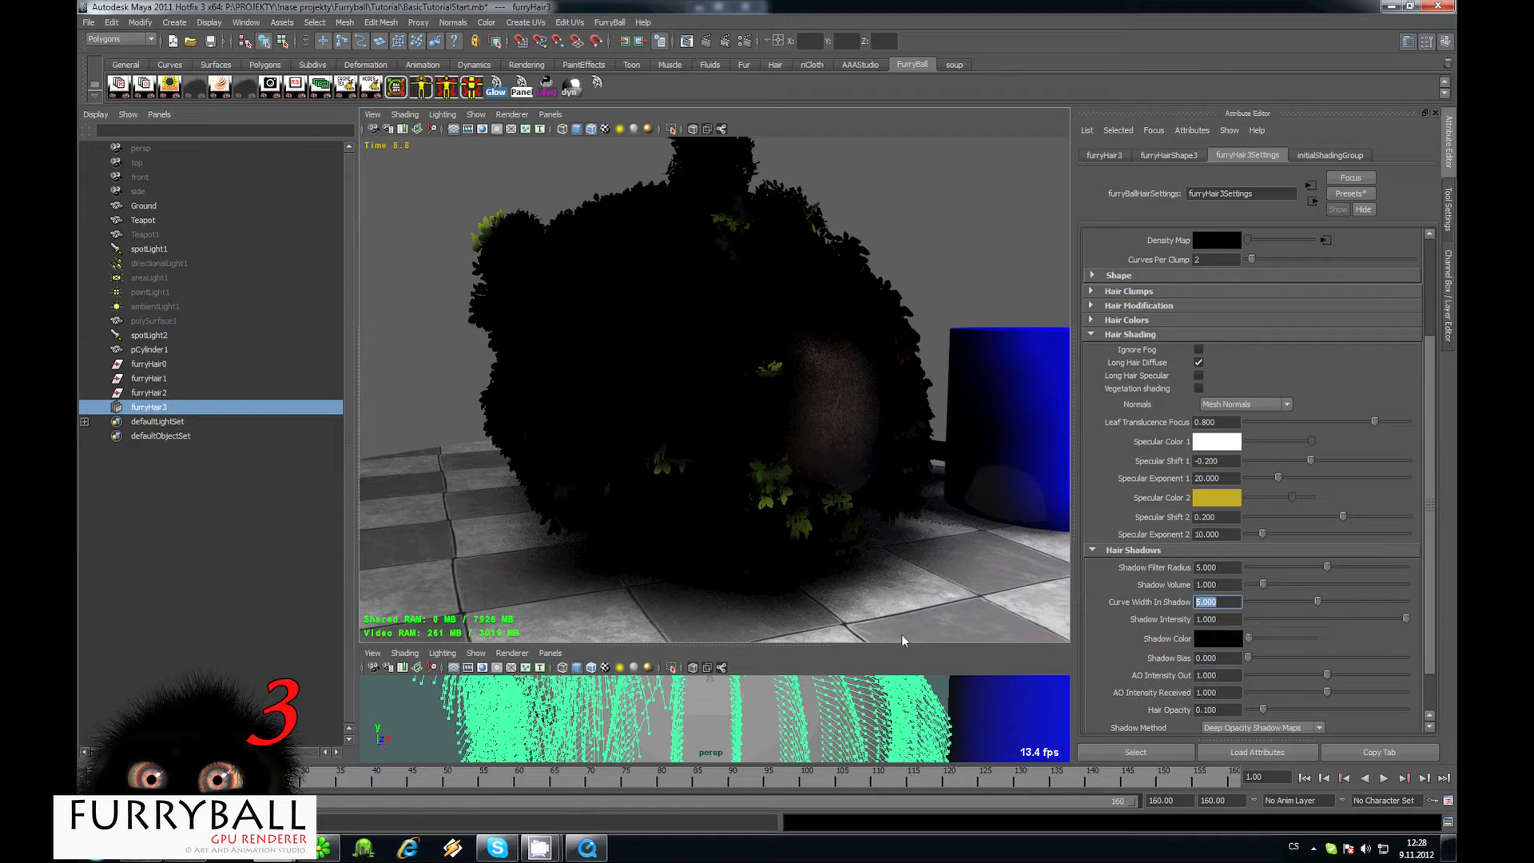
text(2)
key(Return)
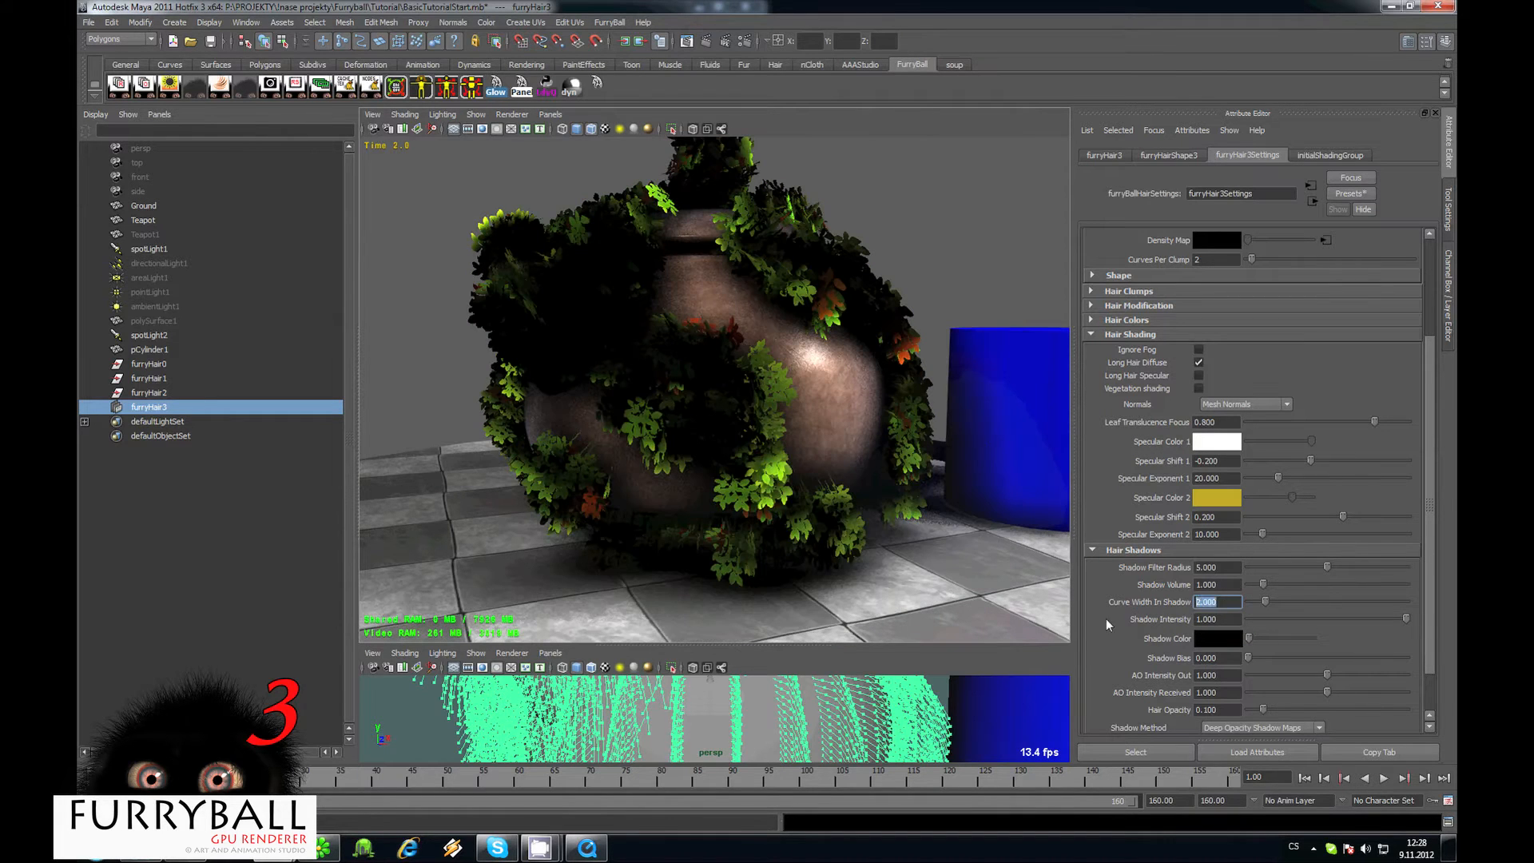
text(1)
key(Return)
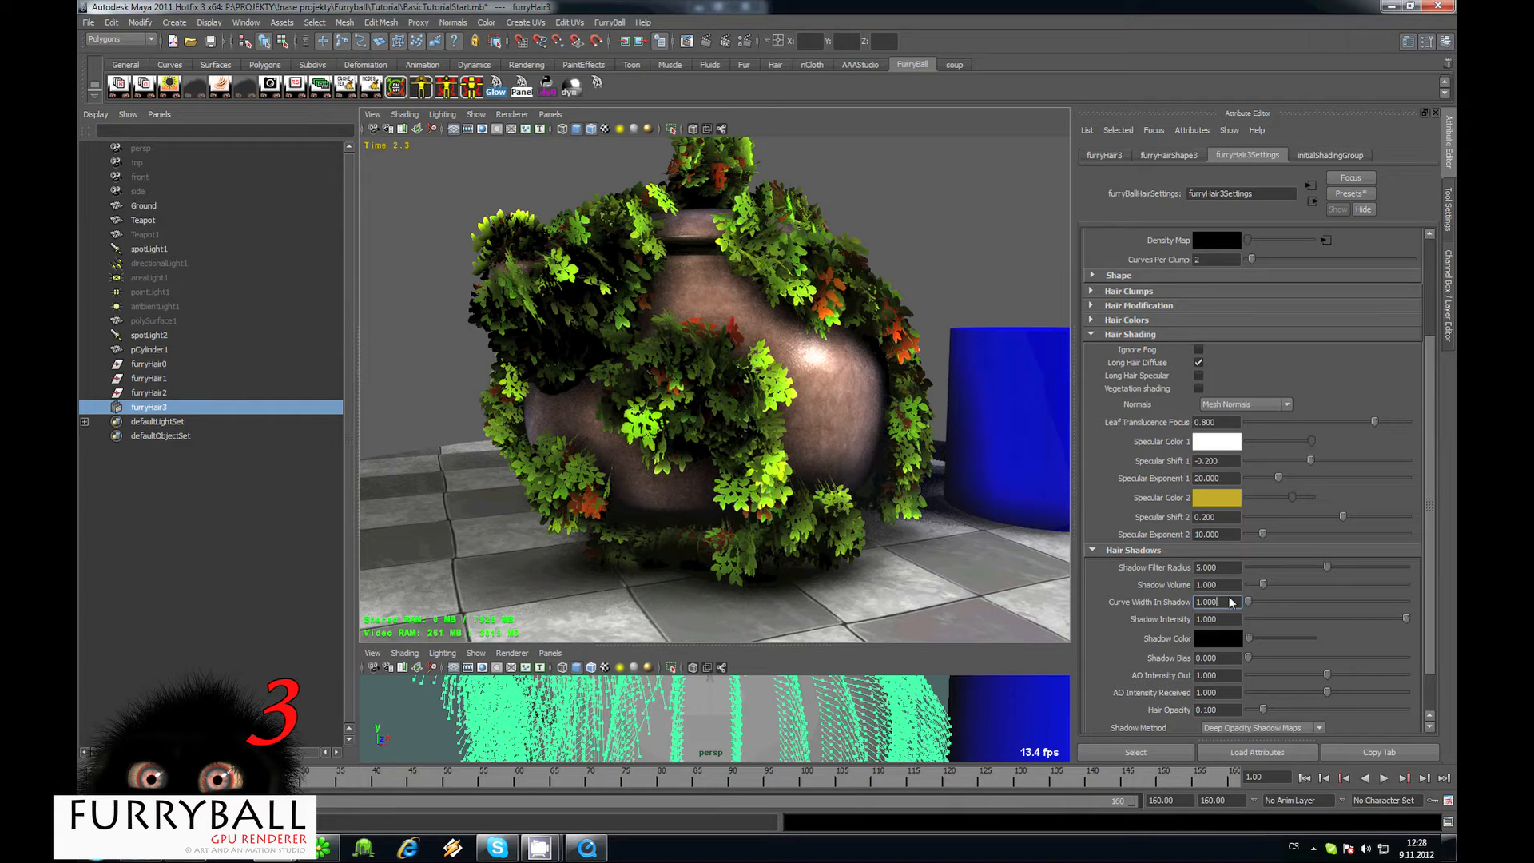
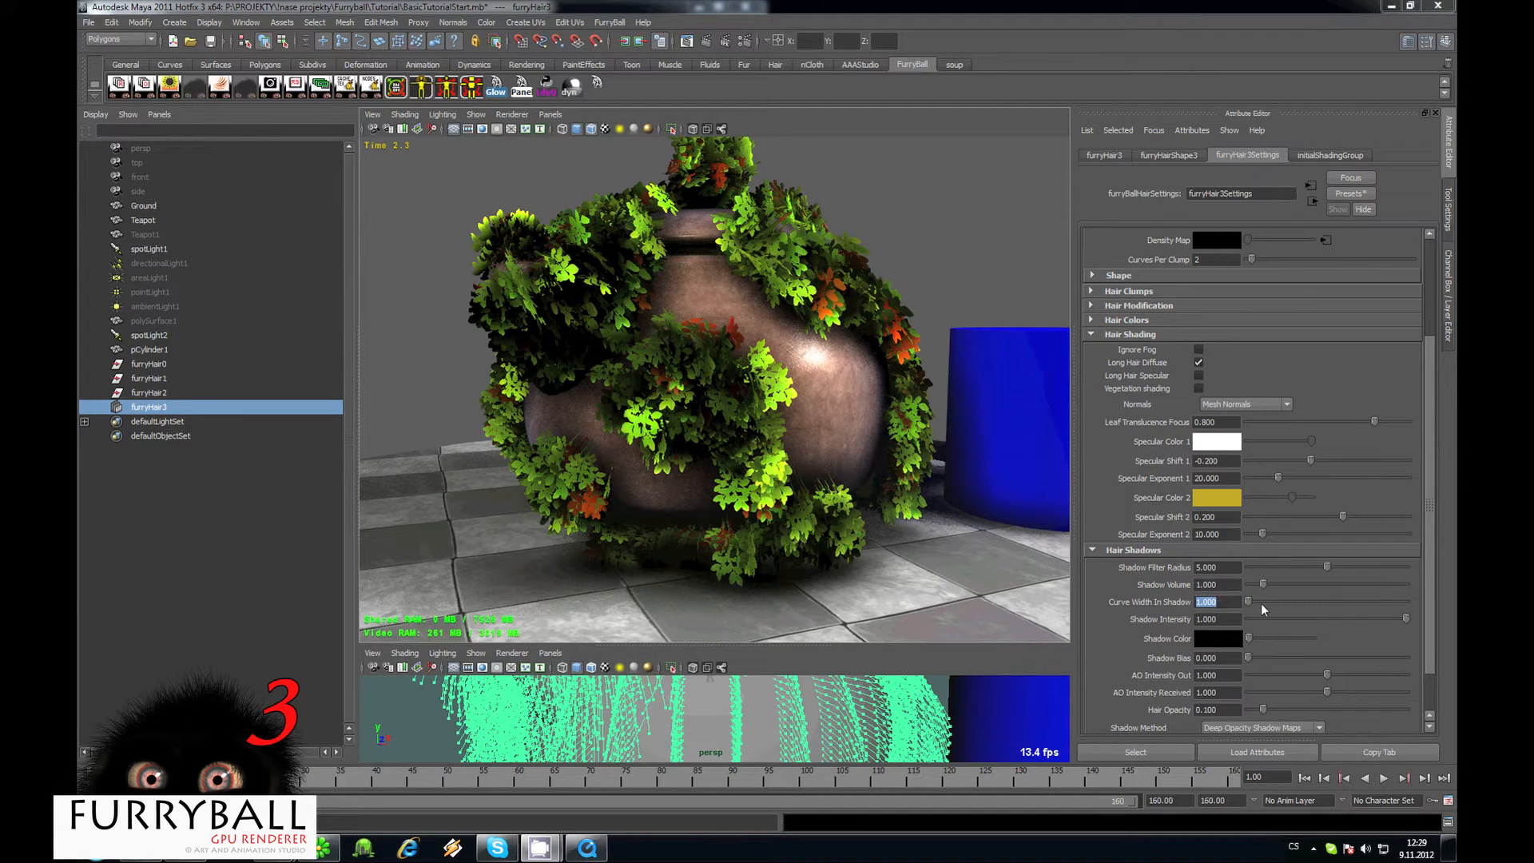
Lower the leaves' Shadow Intensity to about 0.96 and change the Shadow Color to dark green.
drag(1368, 620, 1402, 618)
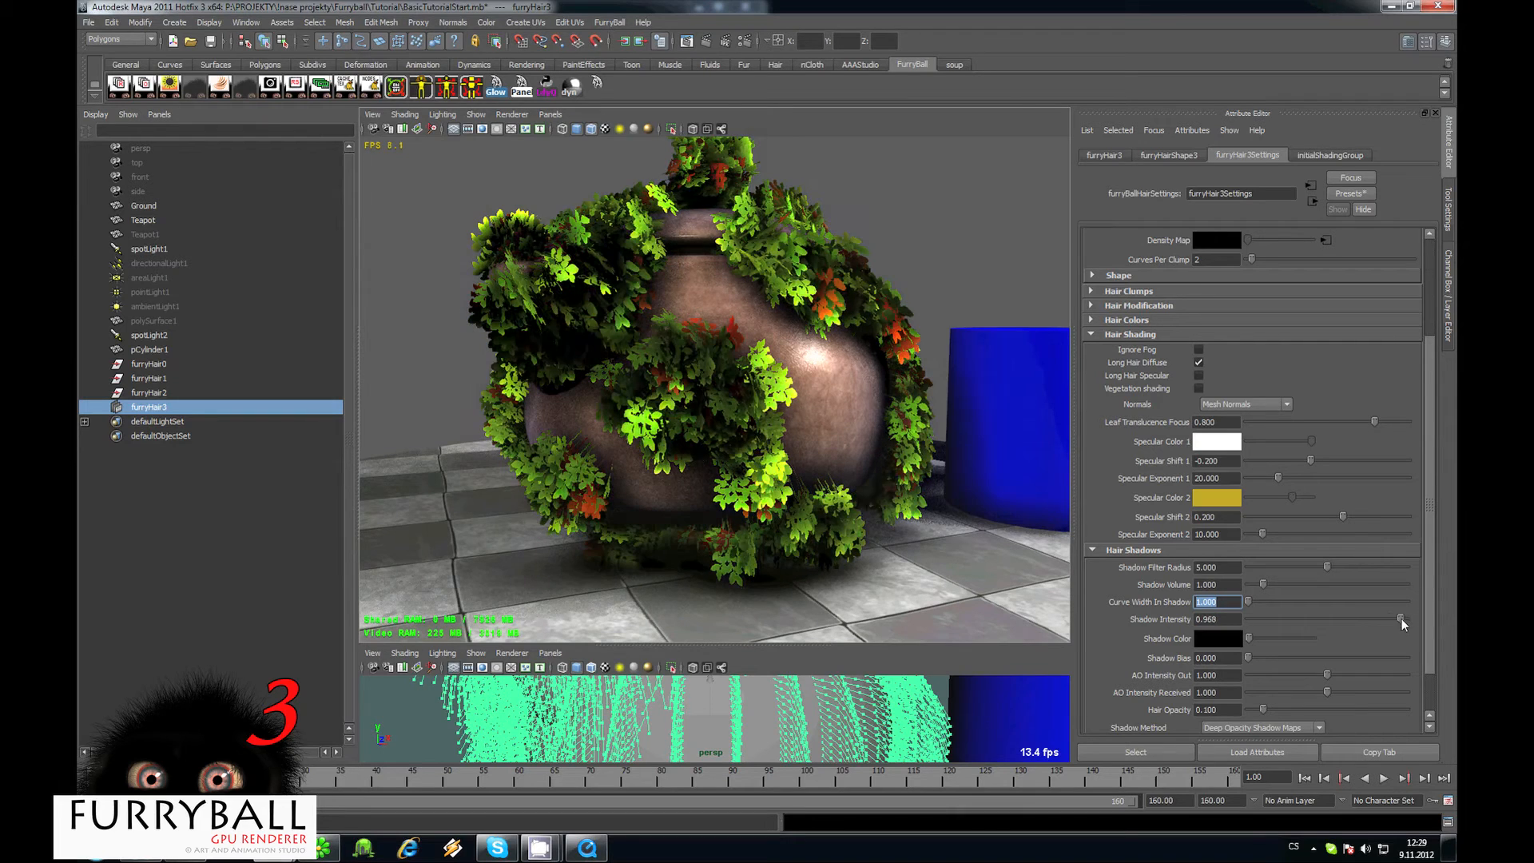
click(1219, 638)
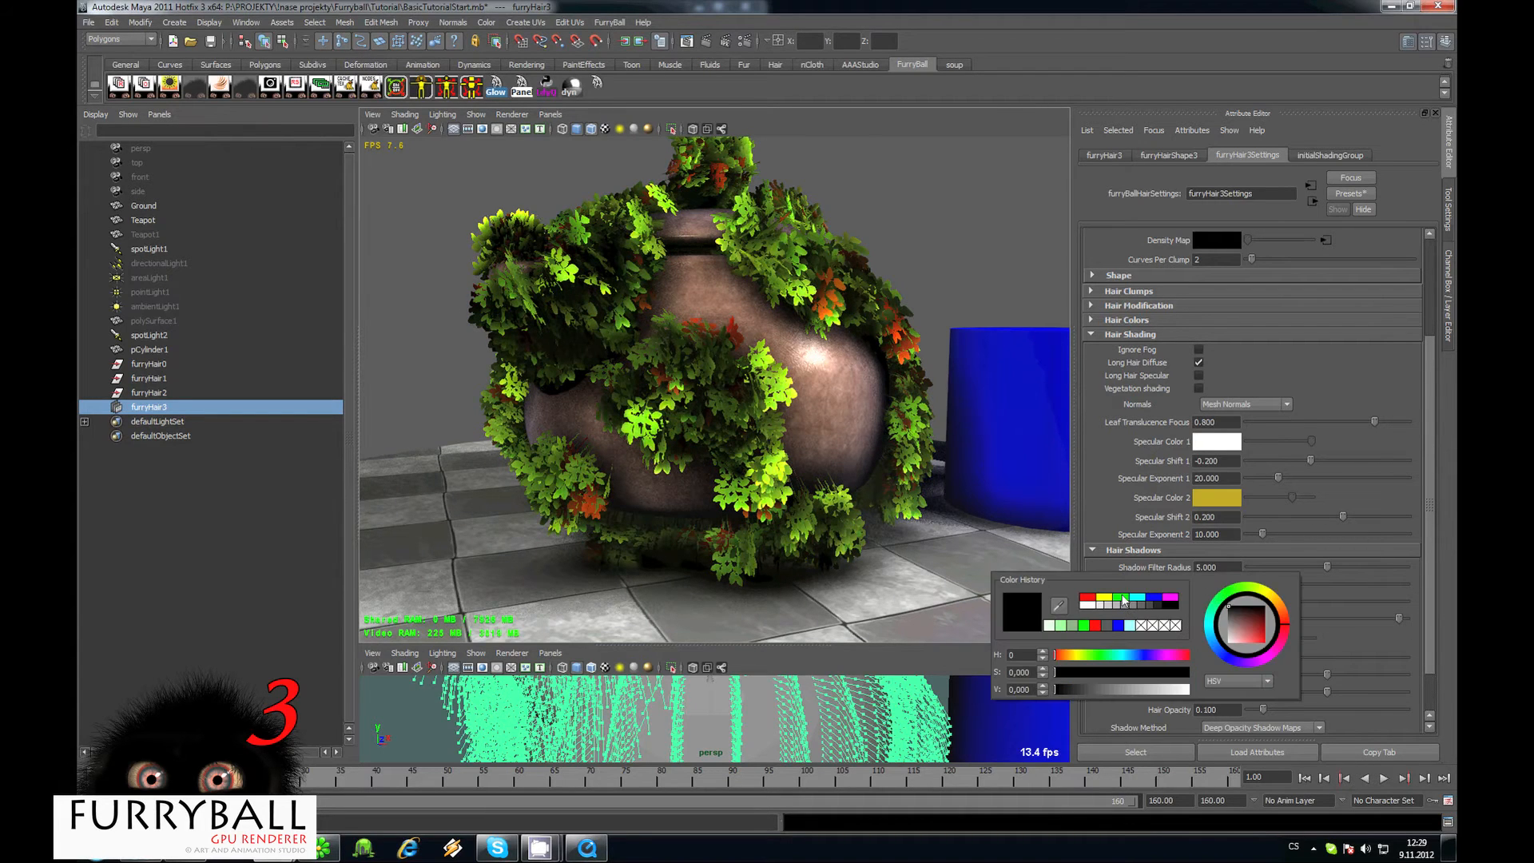
click(1122, 597)
drag(1137, 687, 1082, 689)
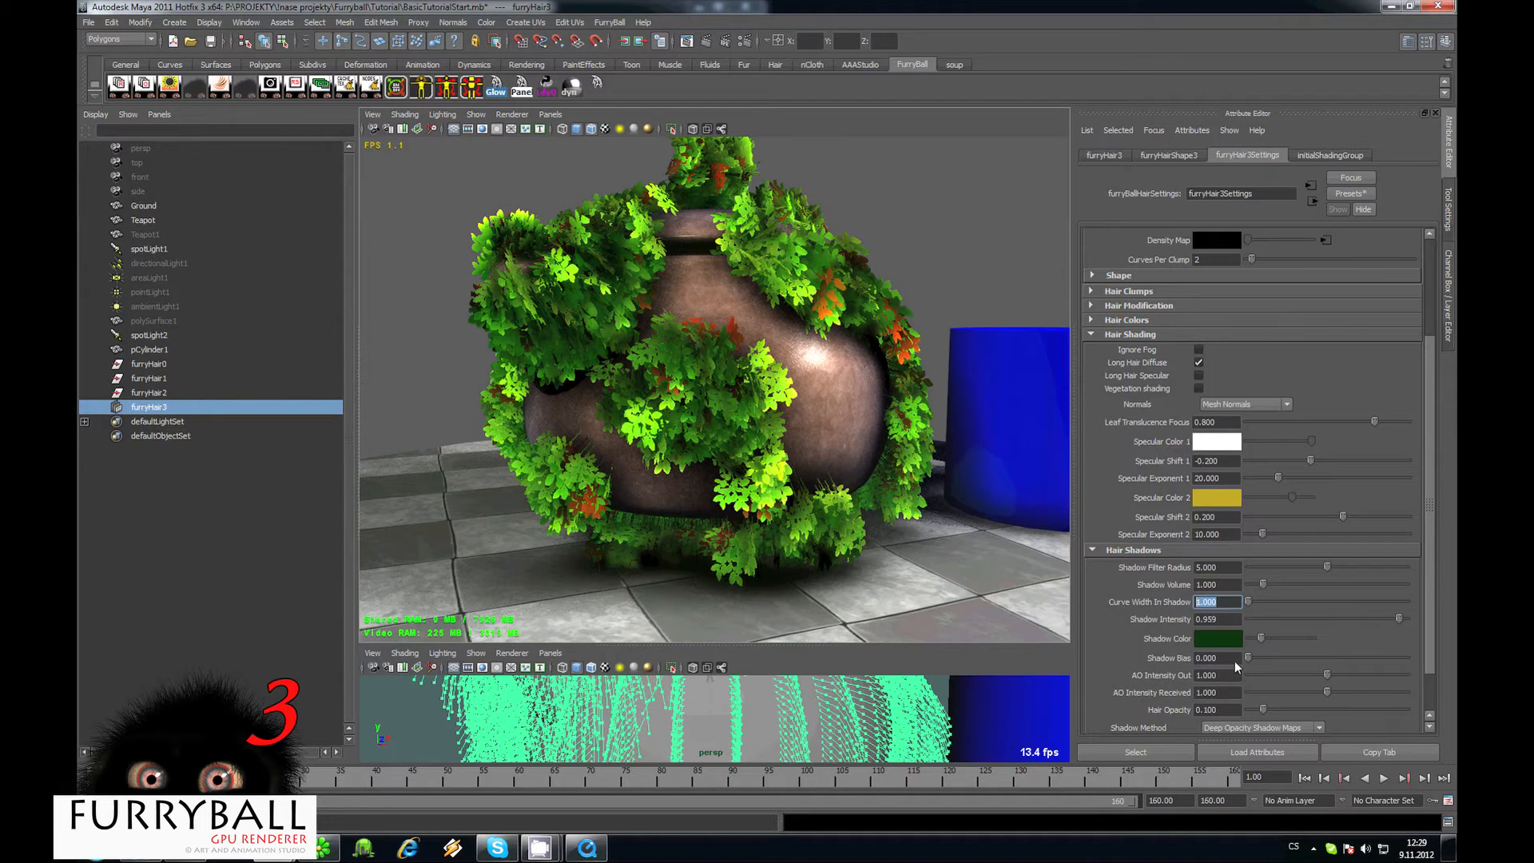
drag(1258, 658, 1241, 664)
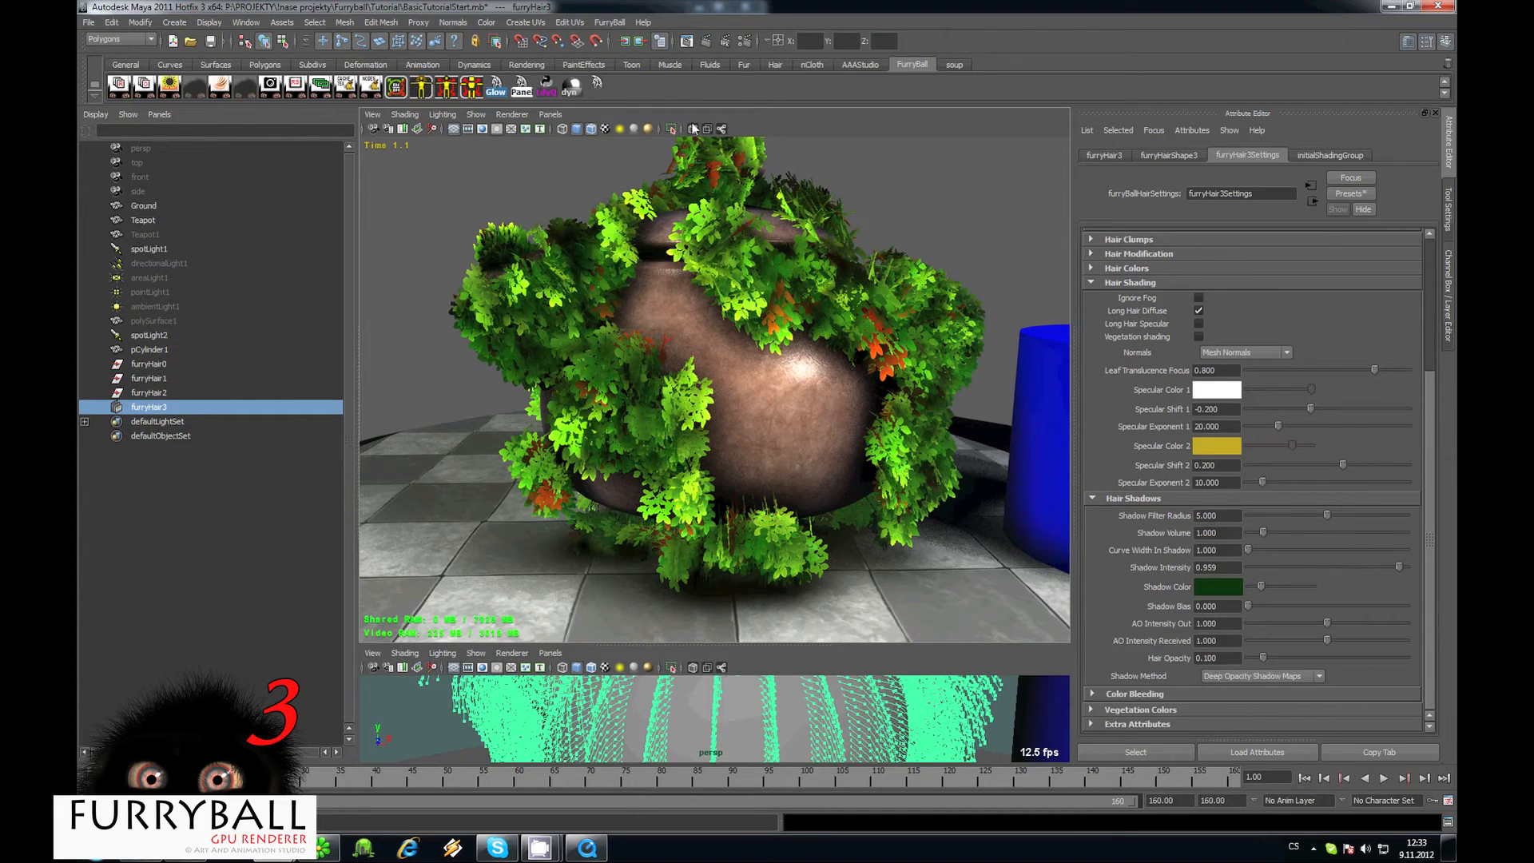
Look over the Shadow Method options of furryHair3 and the opacity map settings among the FurryBall shadow settings of spotLight1.
click(1217, 677)
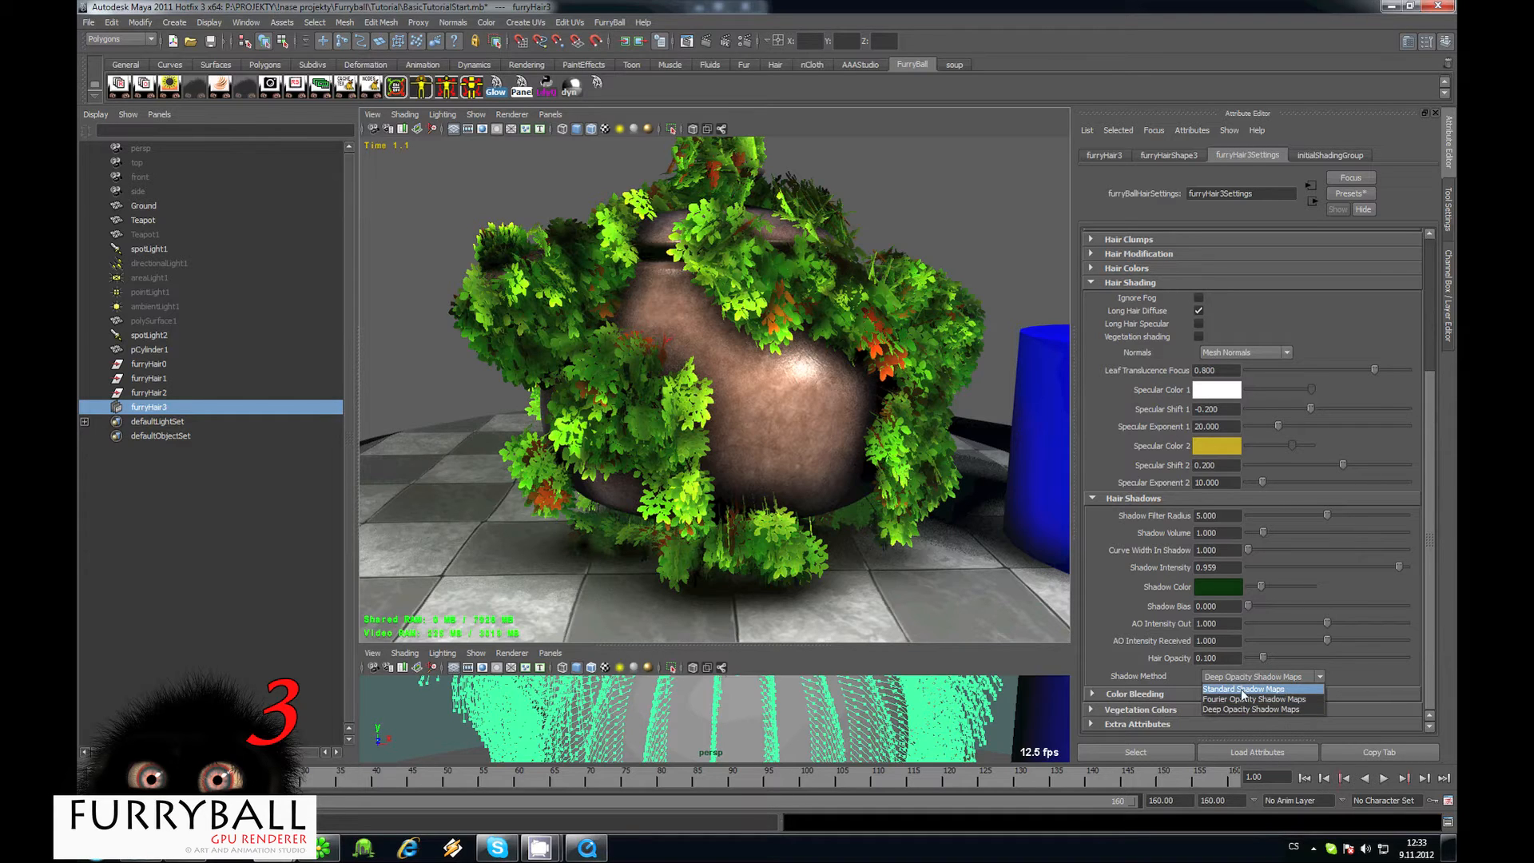
click(1373, 676)
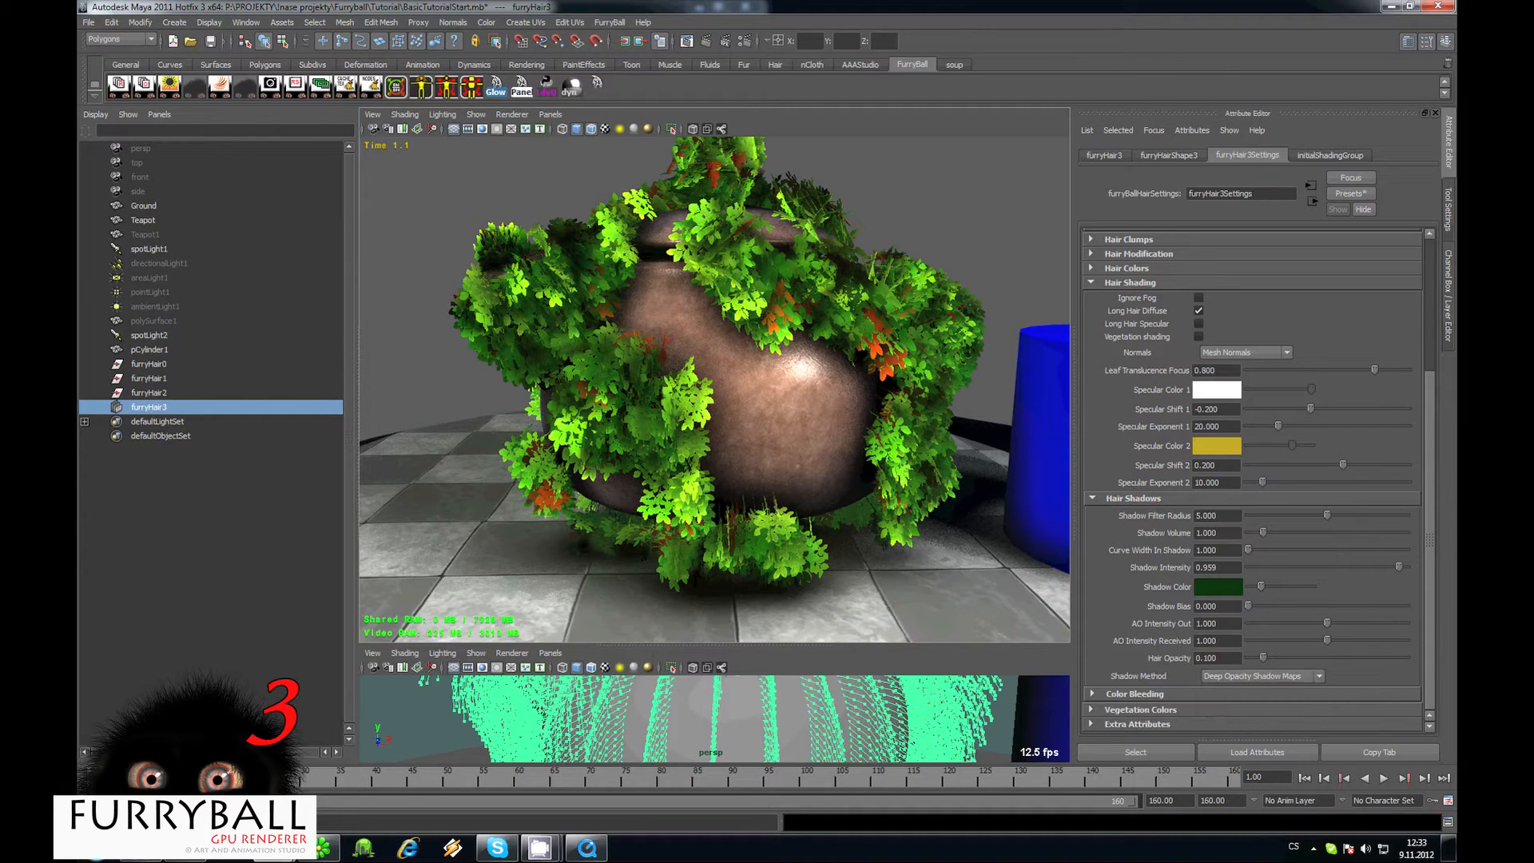
click(153, 249)
click(1320, 156)
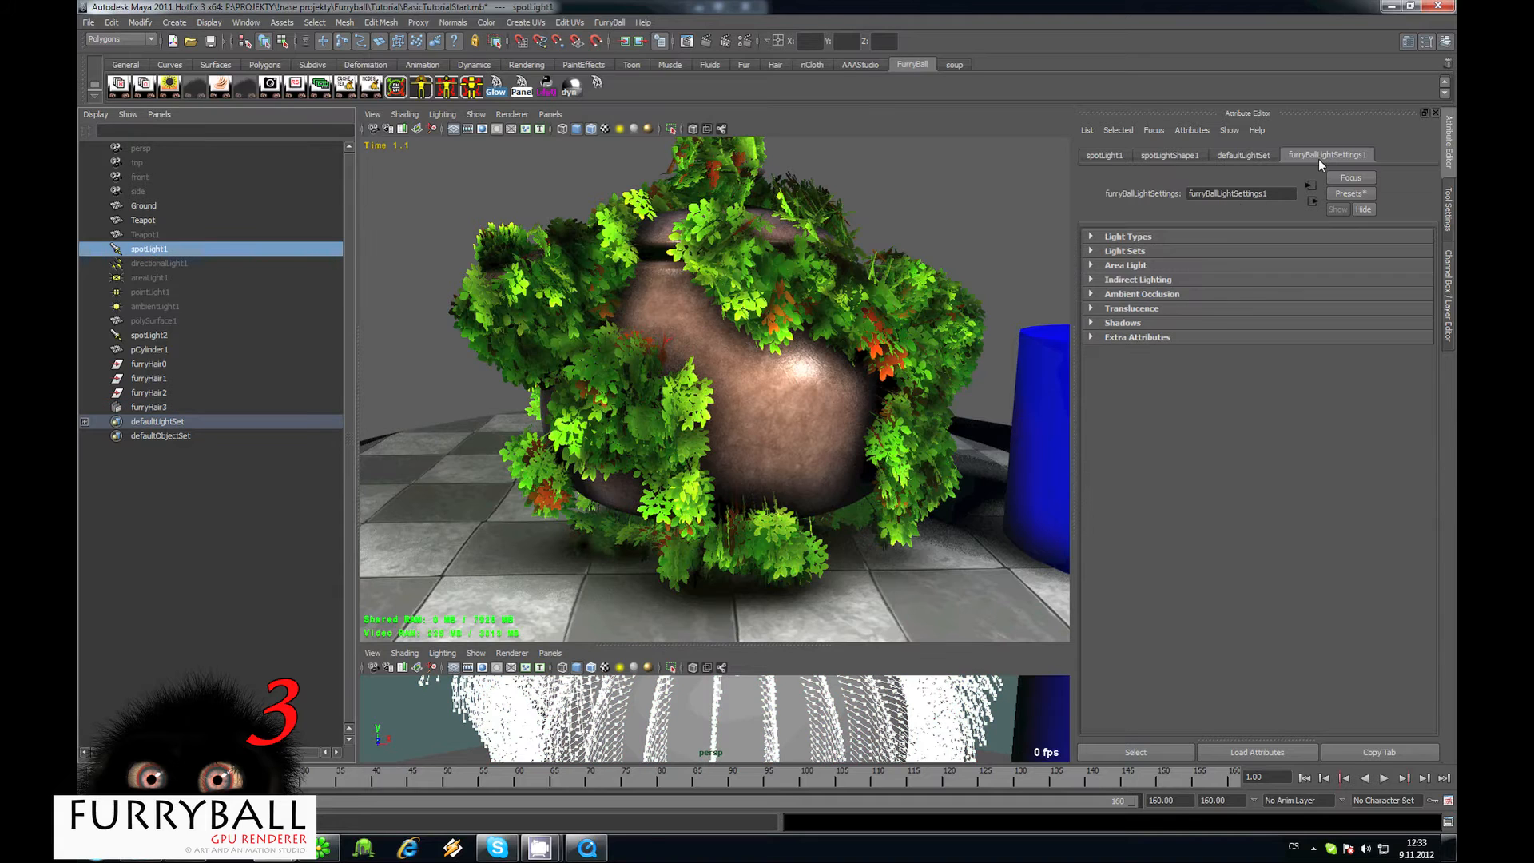
click(1124, 324)
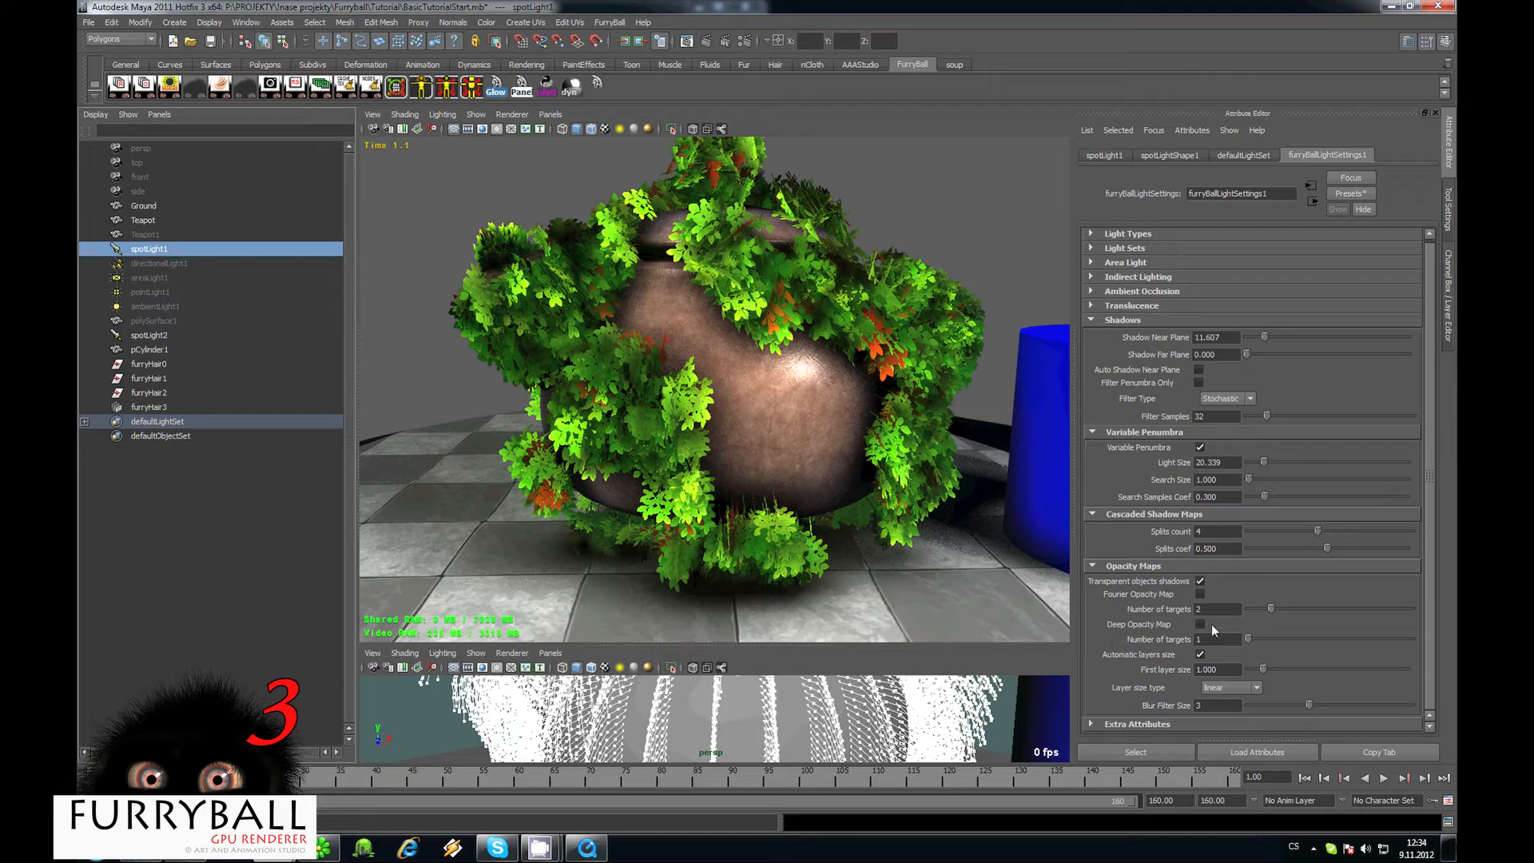
Try Fourier Opacity Shadow Maps as the Shadow Method of furryHair3 and switch it to Standard Shadow Maps.
click(836, 200)
click(1248, 155)
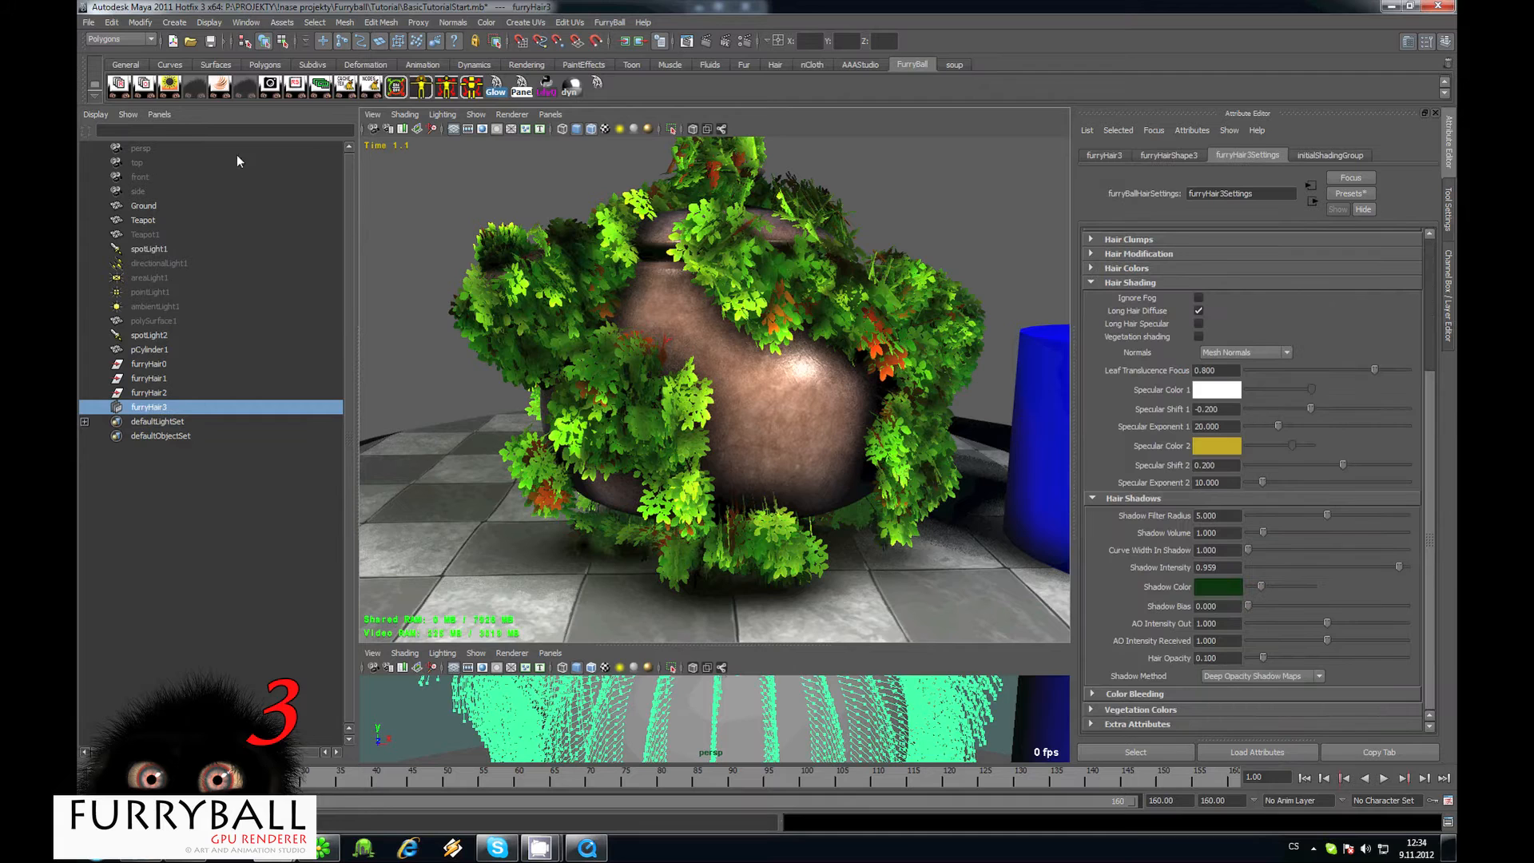
click(1261, 677)
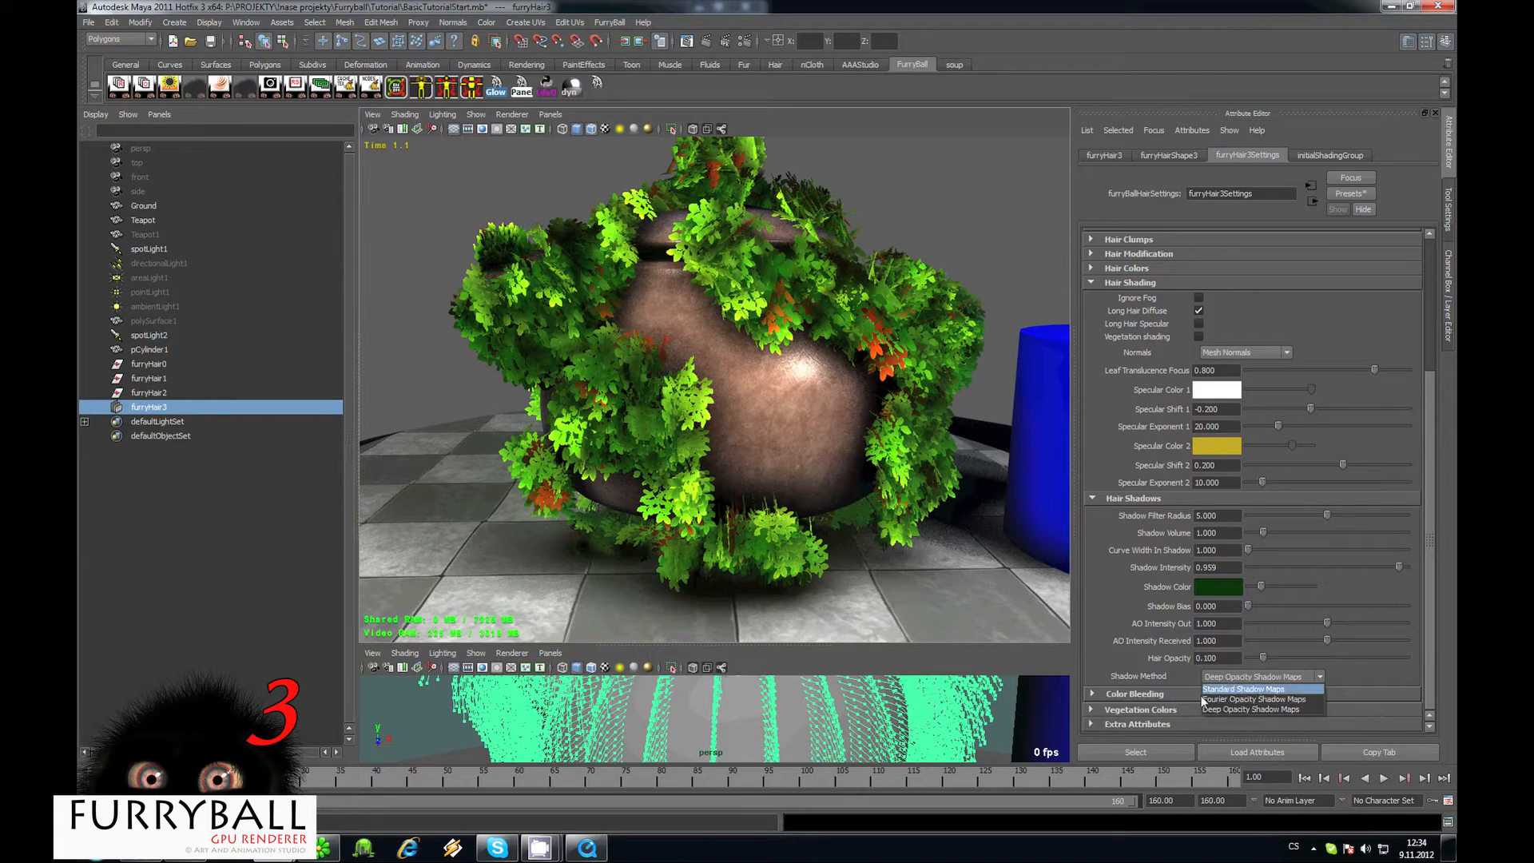
click(1245, 688)
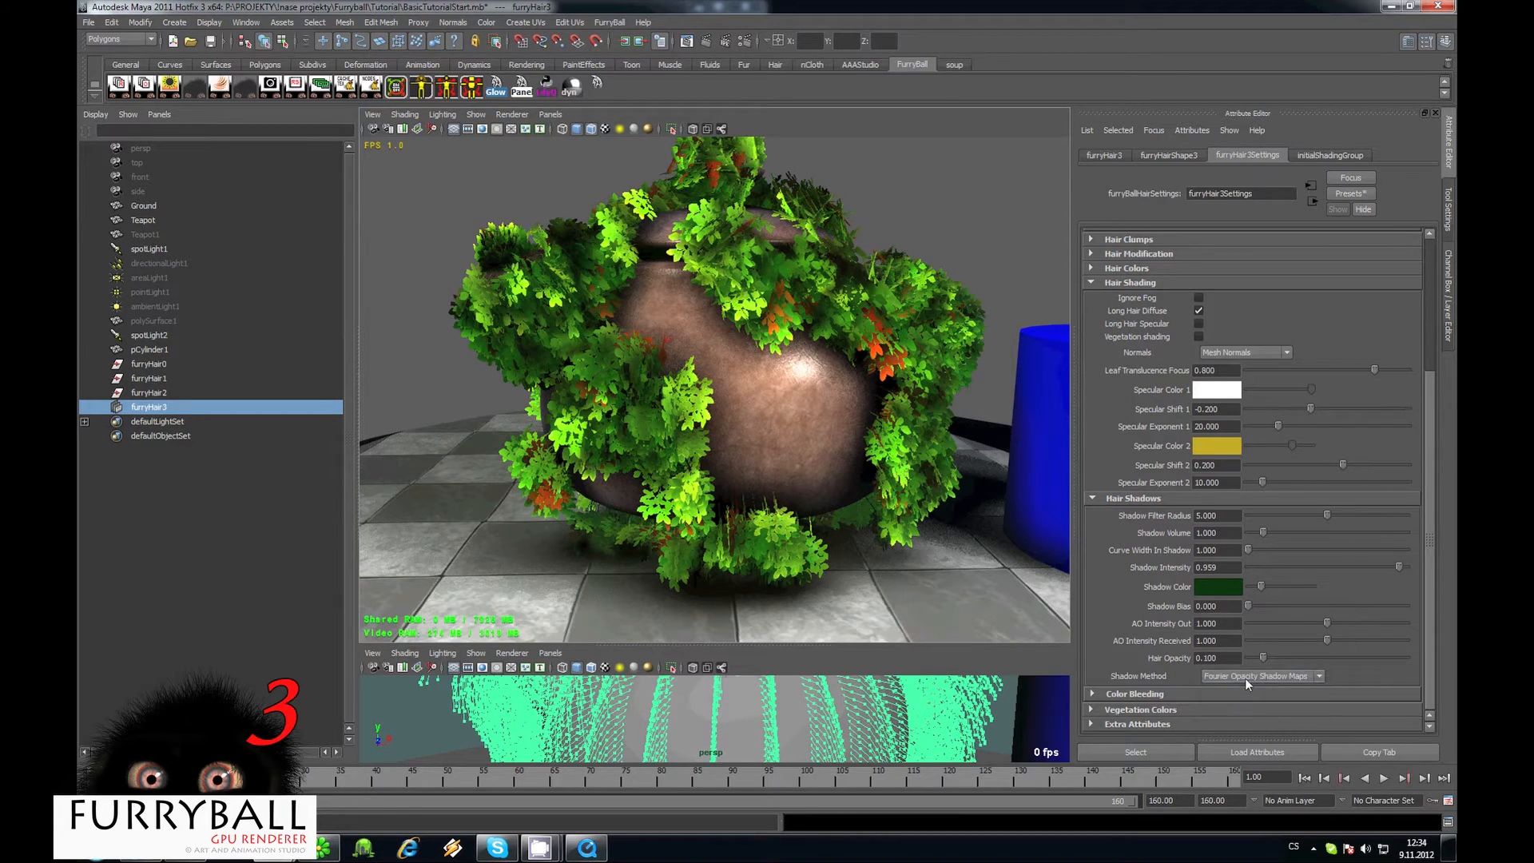
click(1245, 678)
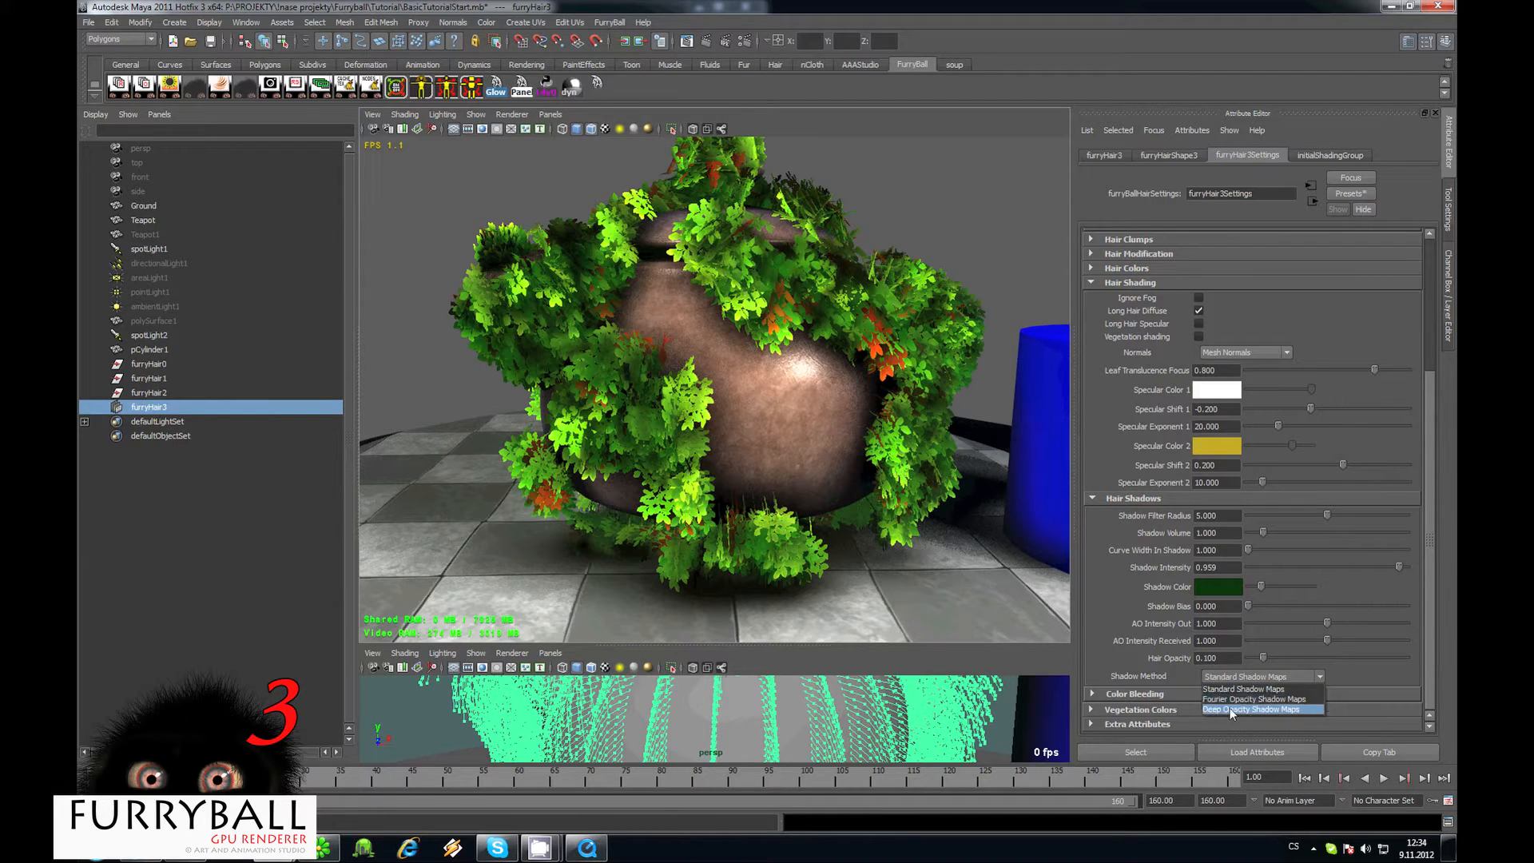
click(1087, 568)
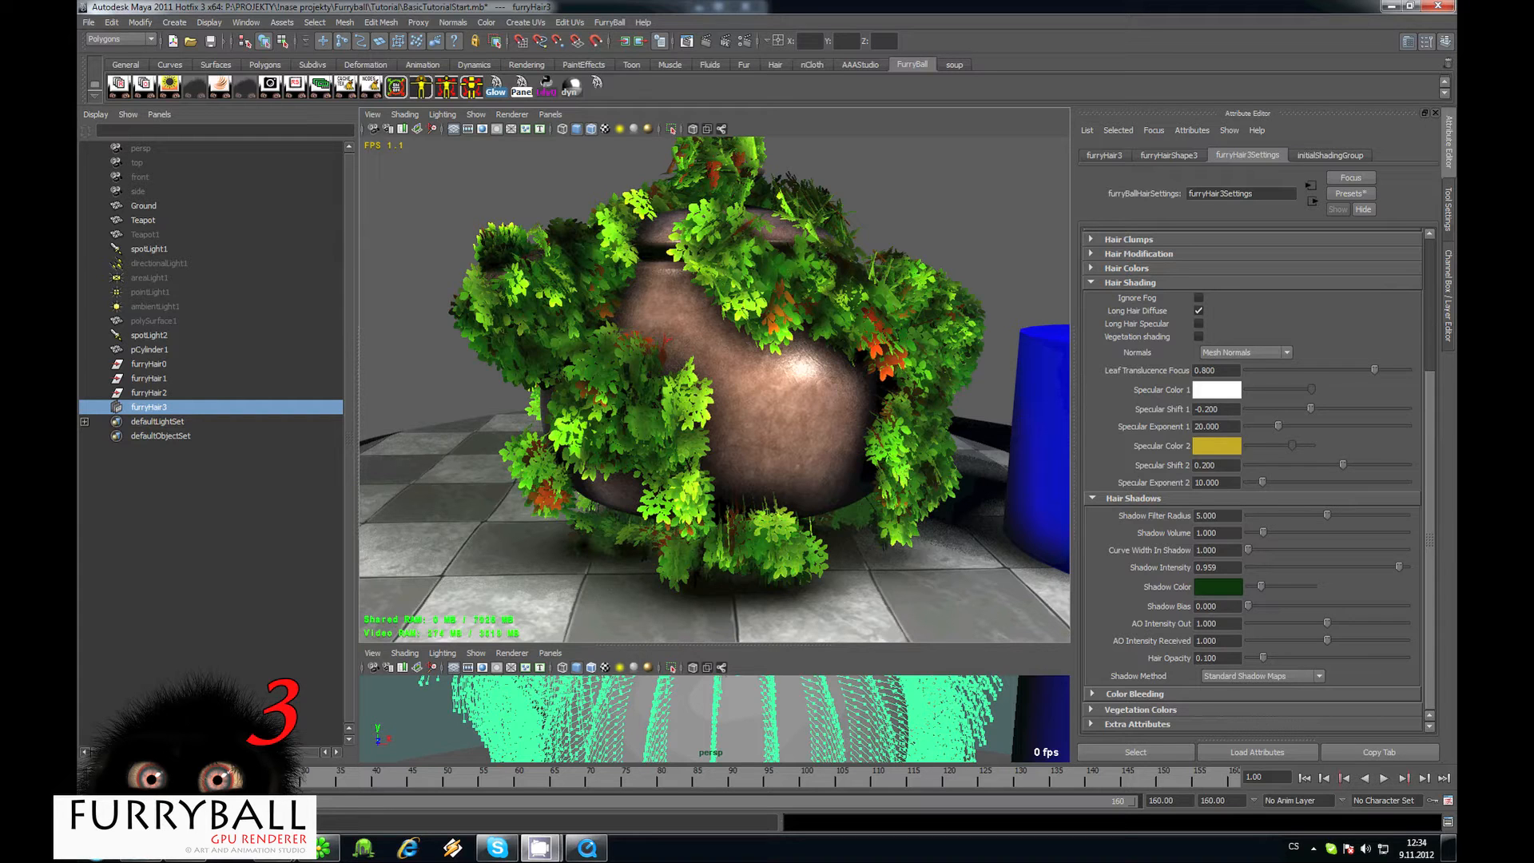
Examine the Vegetation Colors of furryHair3 and the file texture connected to Leaf Front Color.
click(1124, 694)
scroll(1127, 608, down, 1)
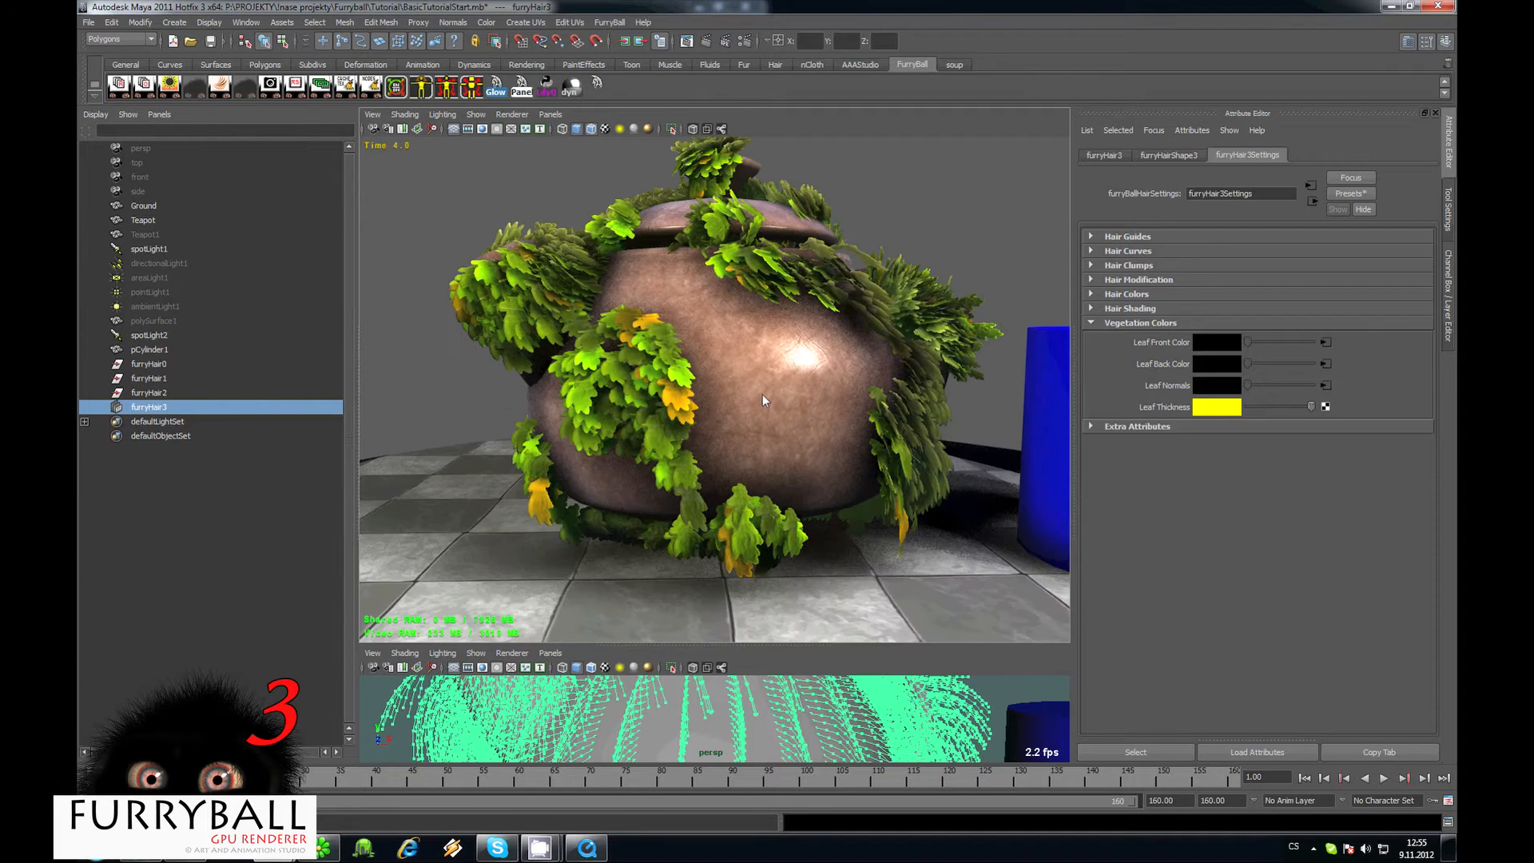
scroll(769, 360, up, 3)
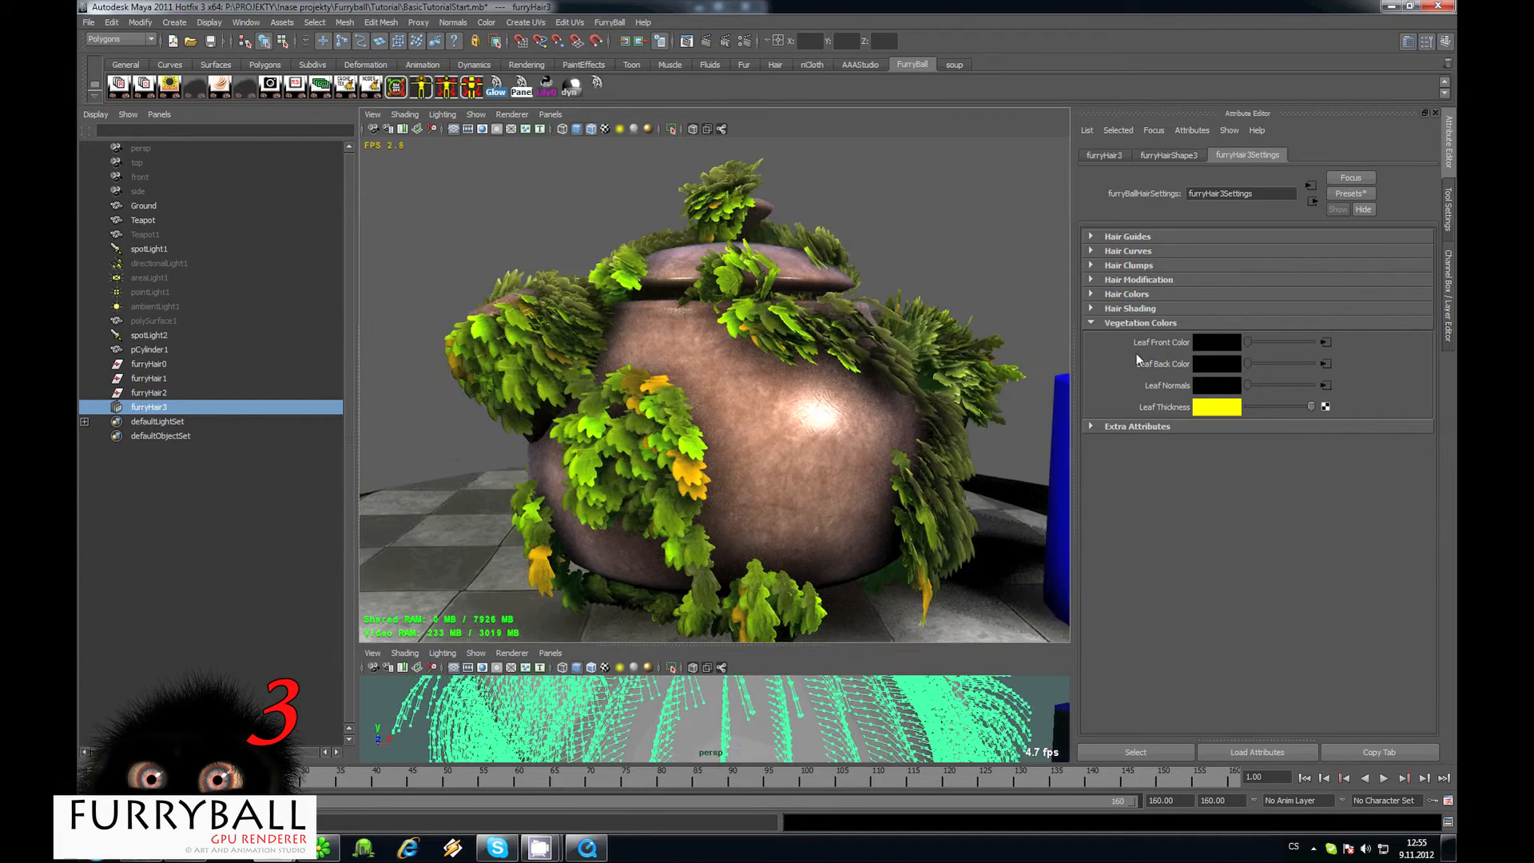
click(1327, 342)
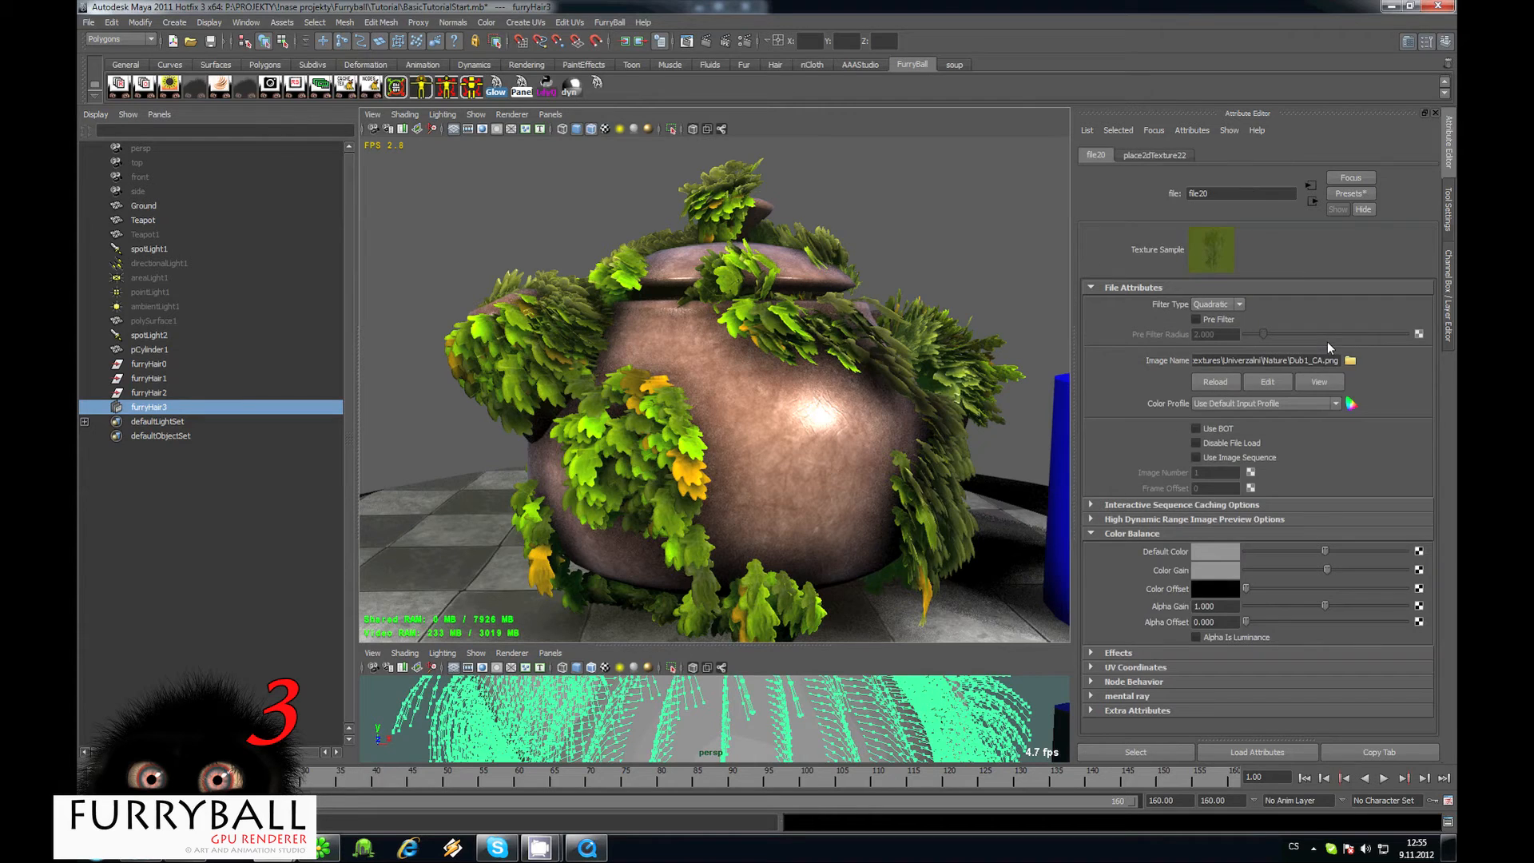
click(1314, 201)
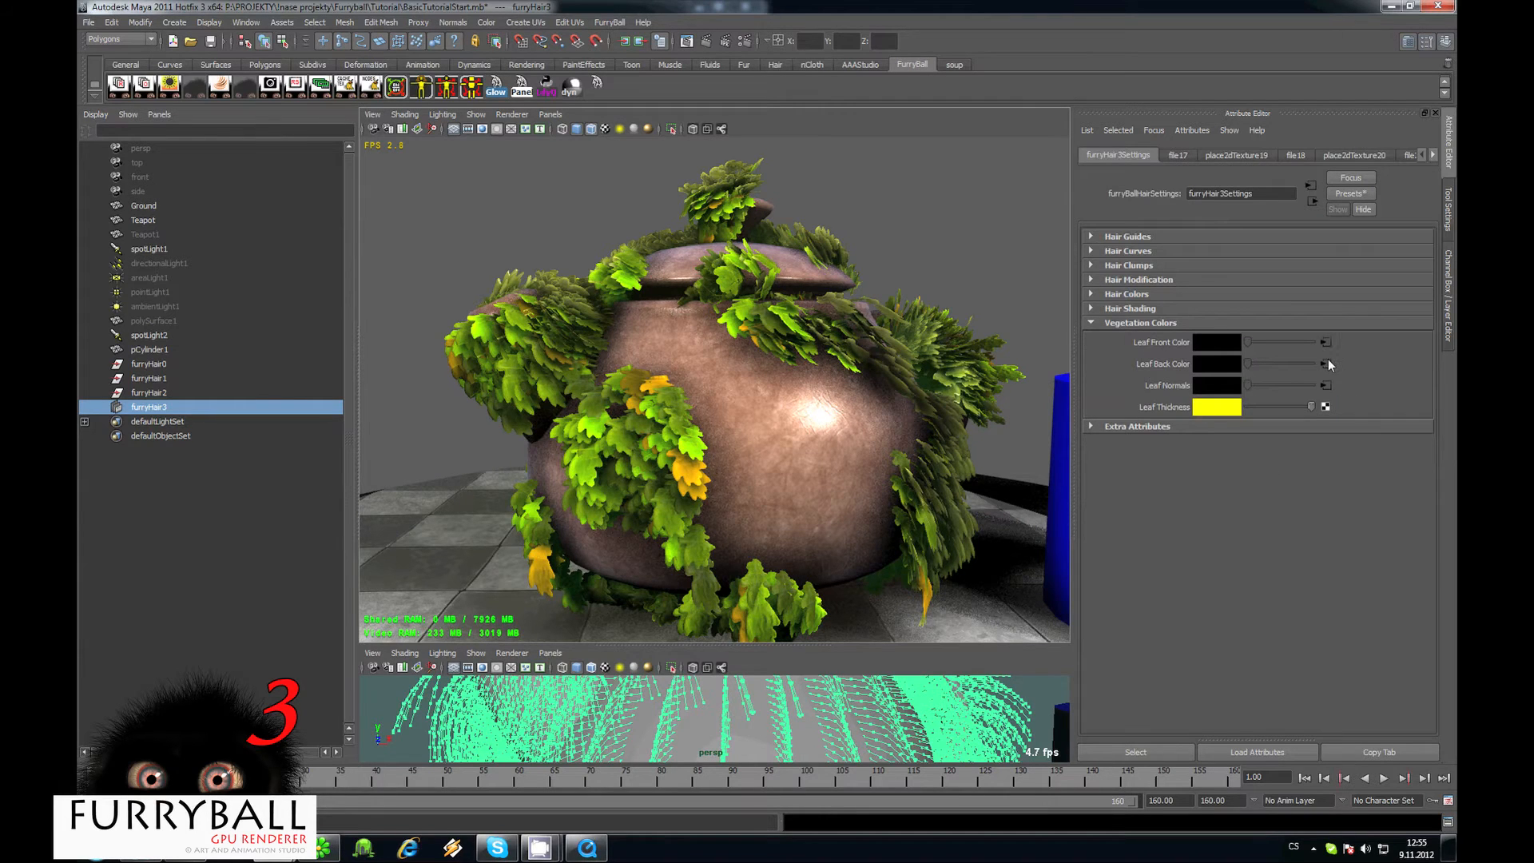
Inspect the Leaf Back Color texture image at full size and the texture connected to Leaf Normals.
click(1326, 364)
click(1335, 381)
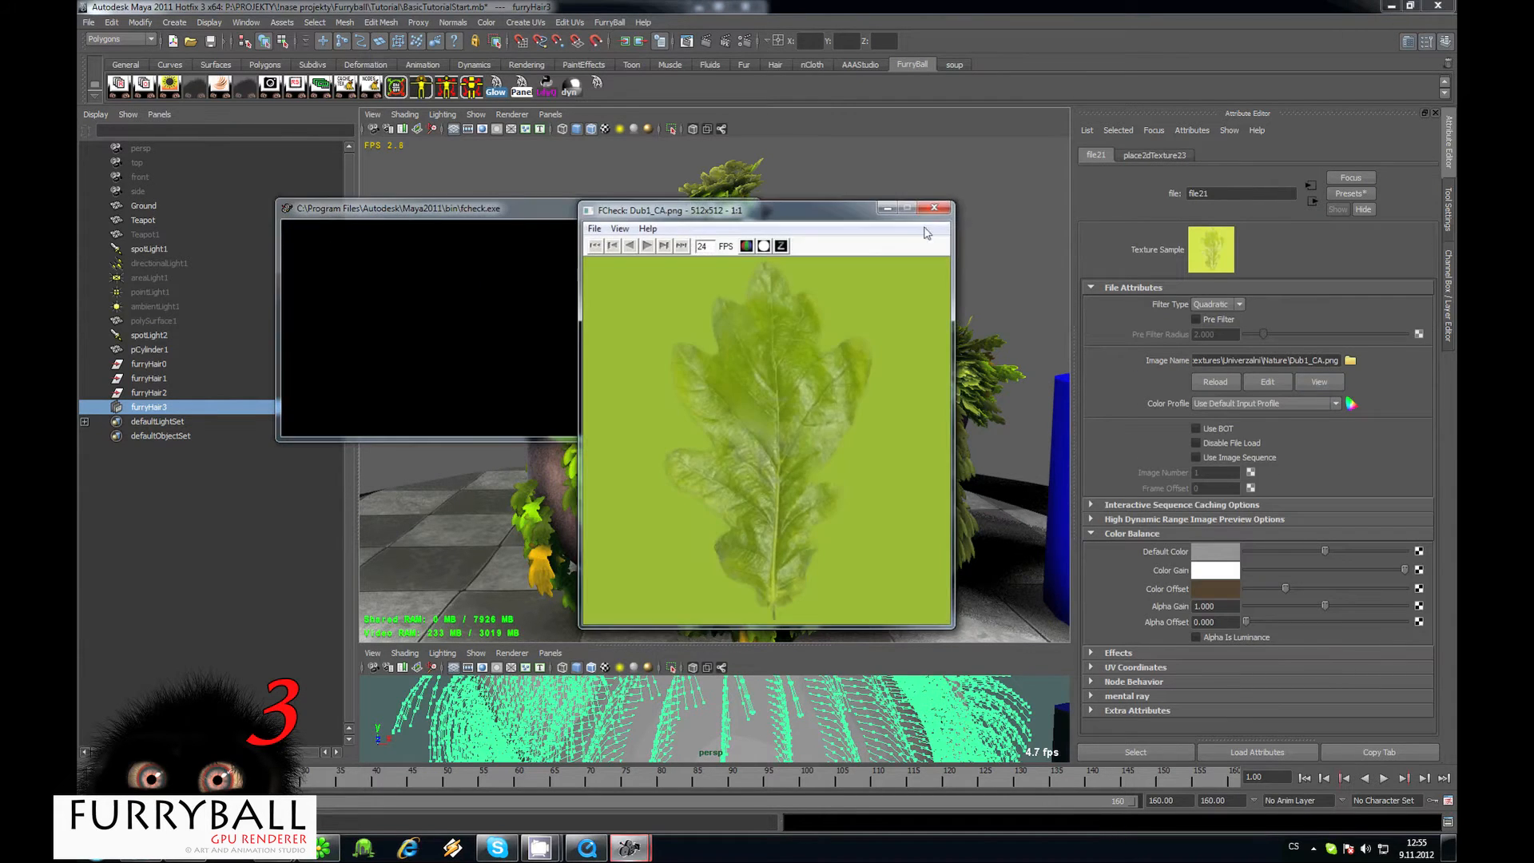
click(934, 207)
click(1313, 202)
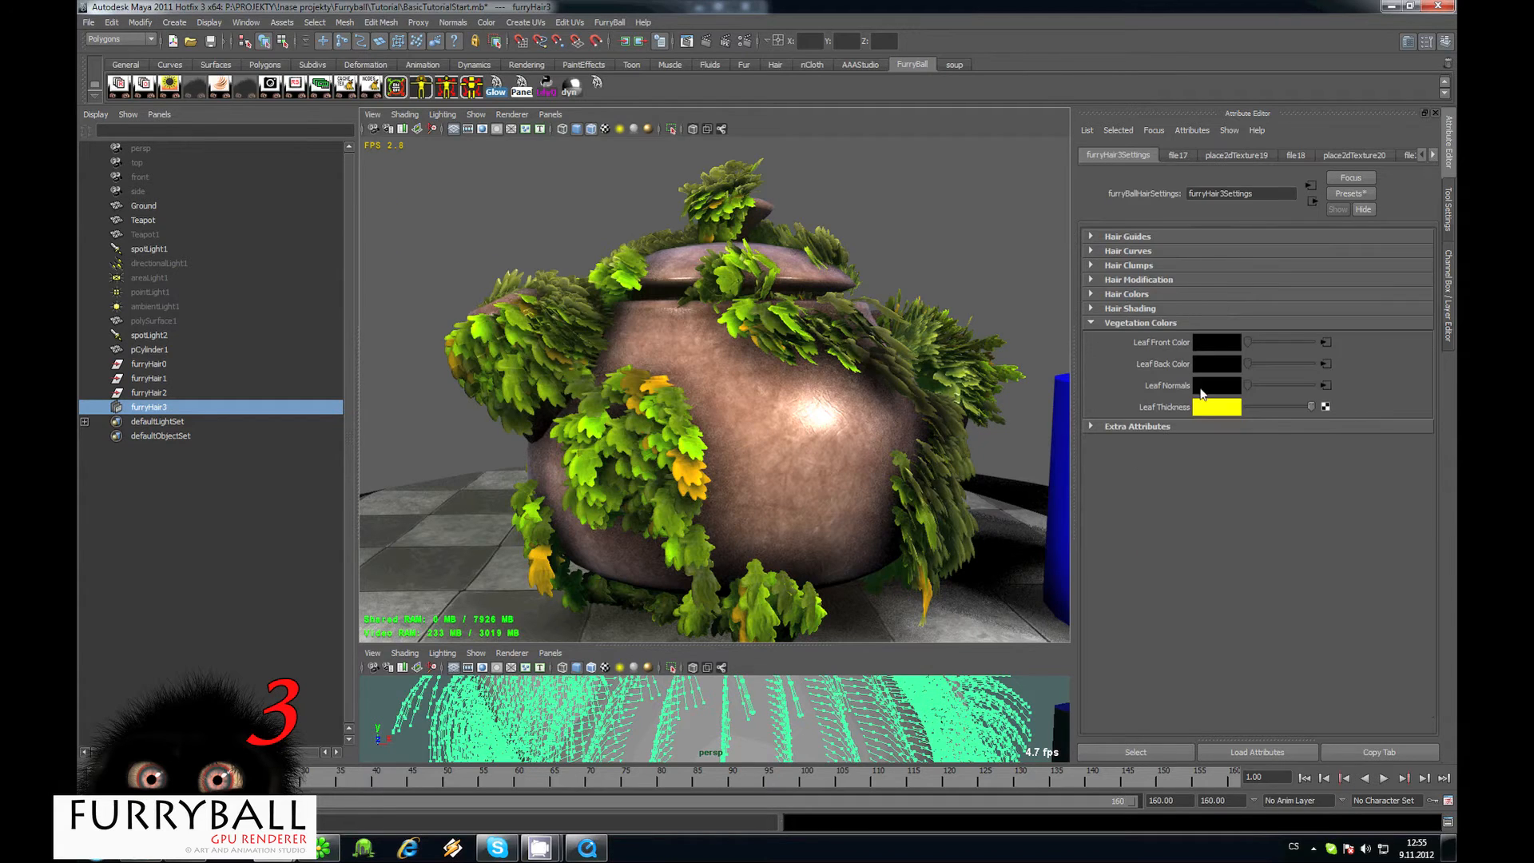
click(1326, 386)
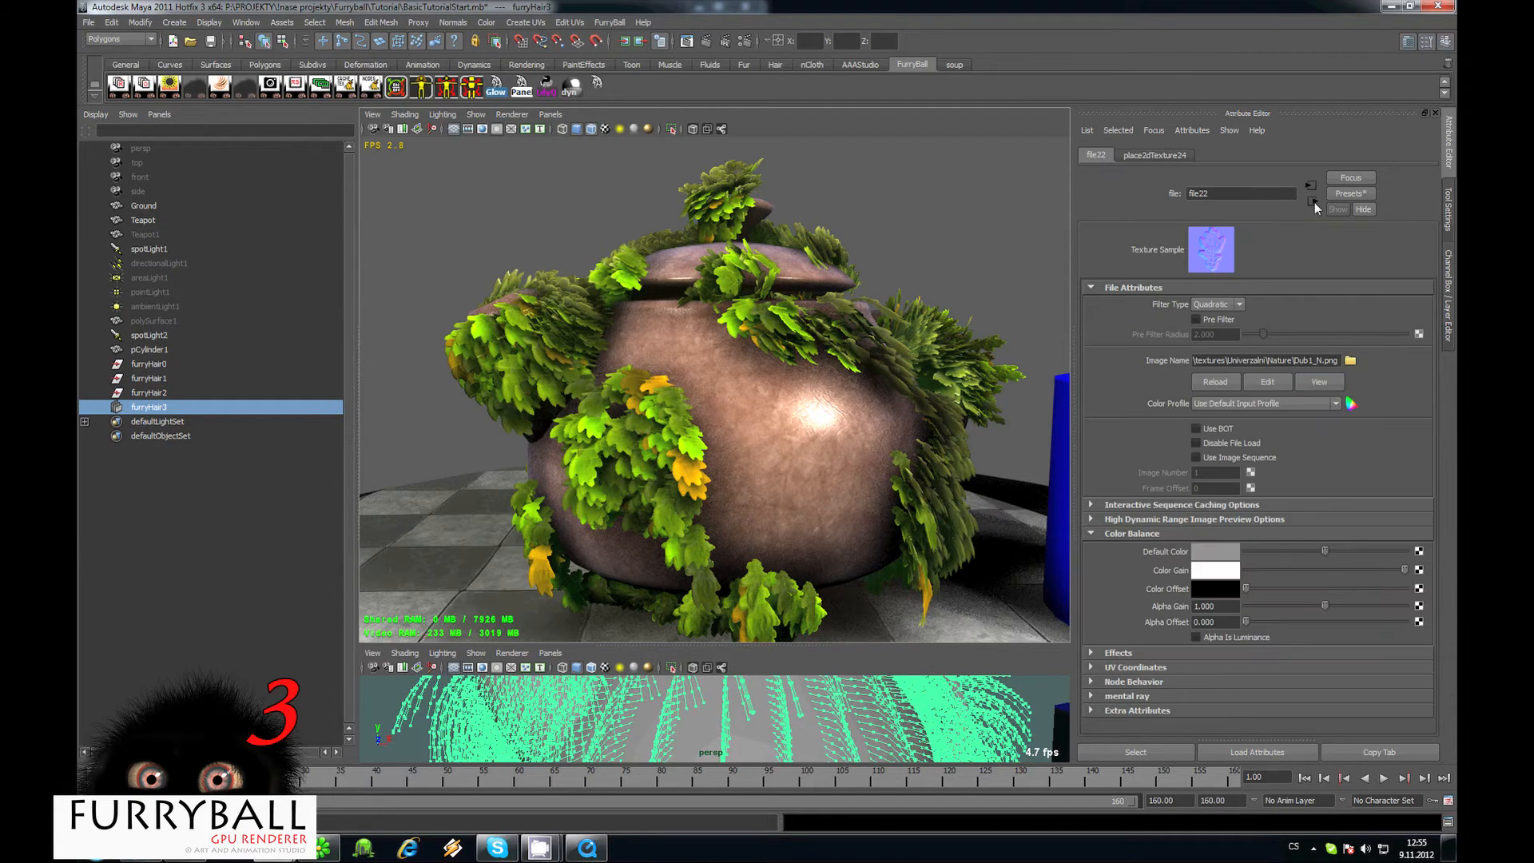
click(1313, 201)
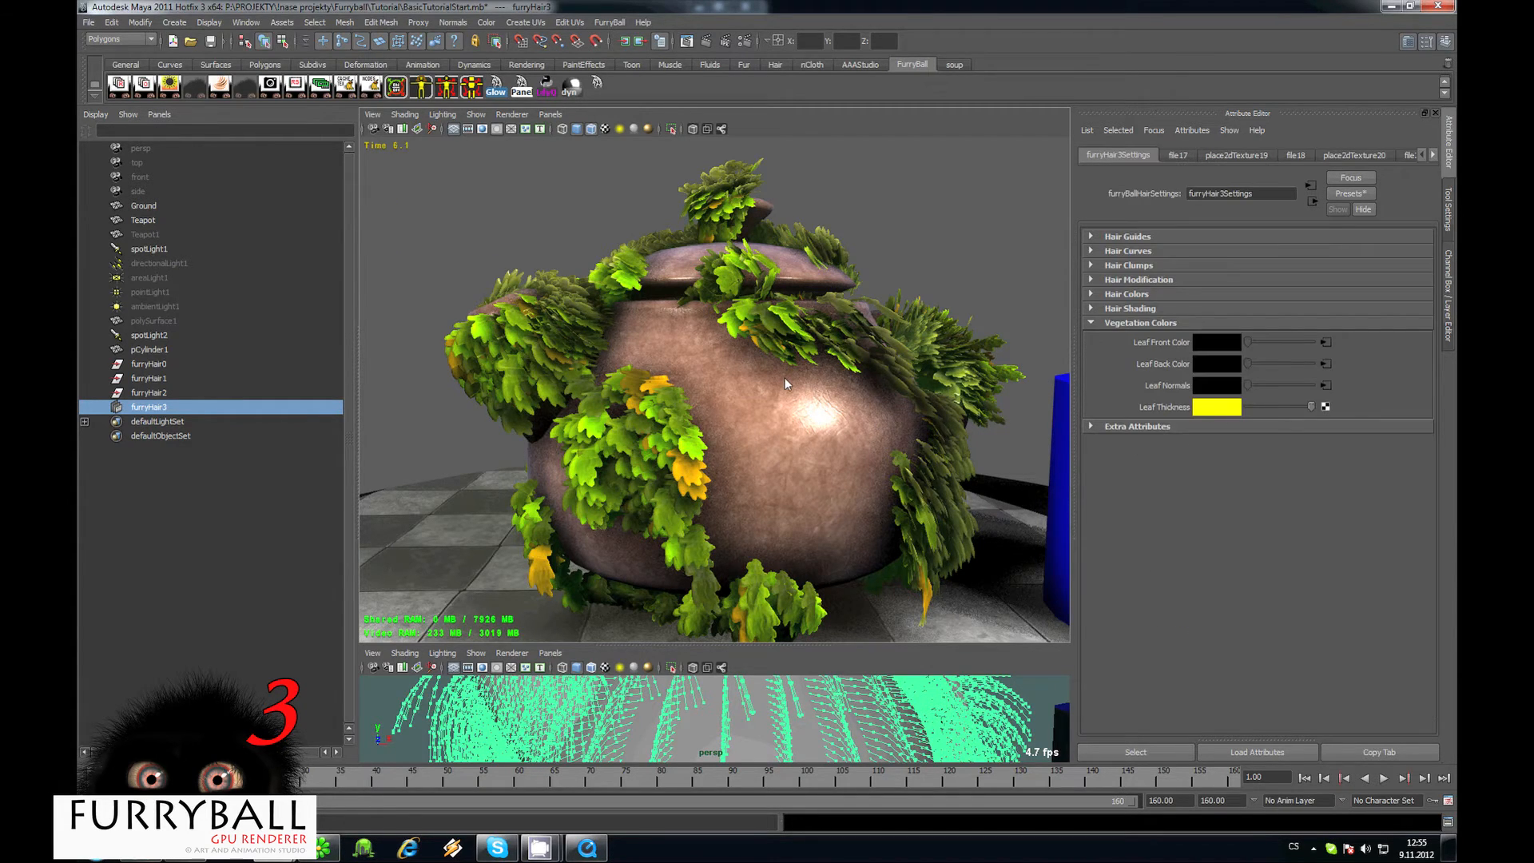
Check the Translucence setting of spotLight1 and view the leaves from the backlit side of the teapot.
scroll(785, 384, down, 3)
scroll(828, 398, up, 2)
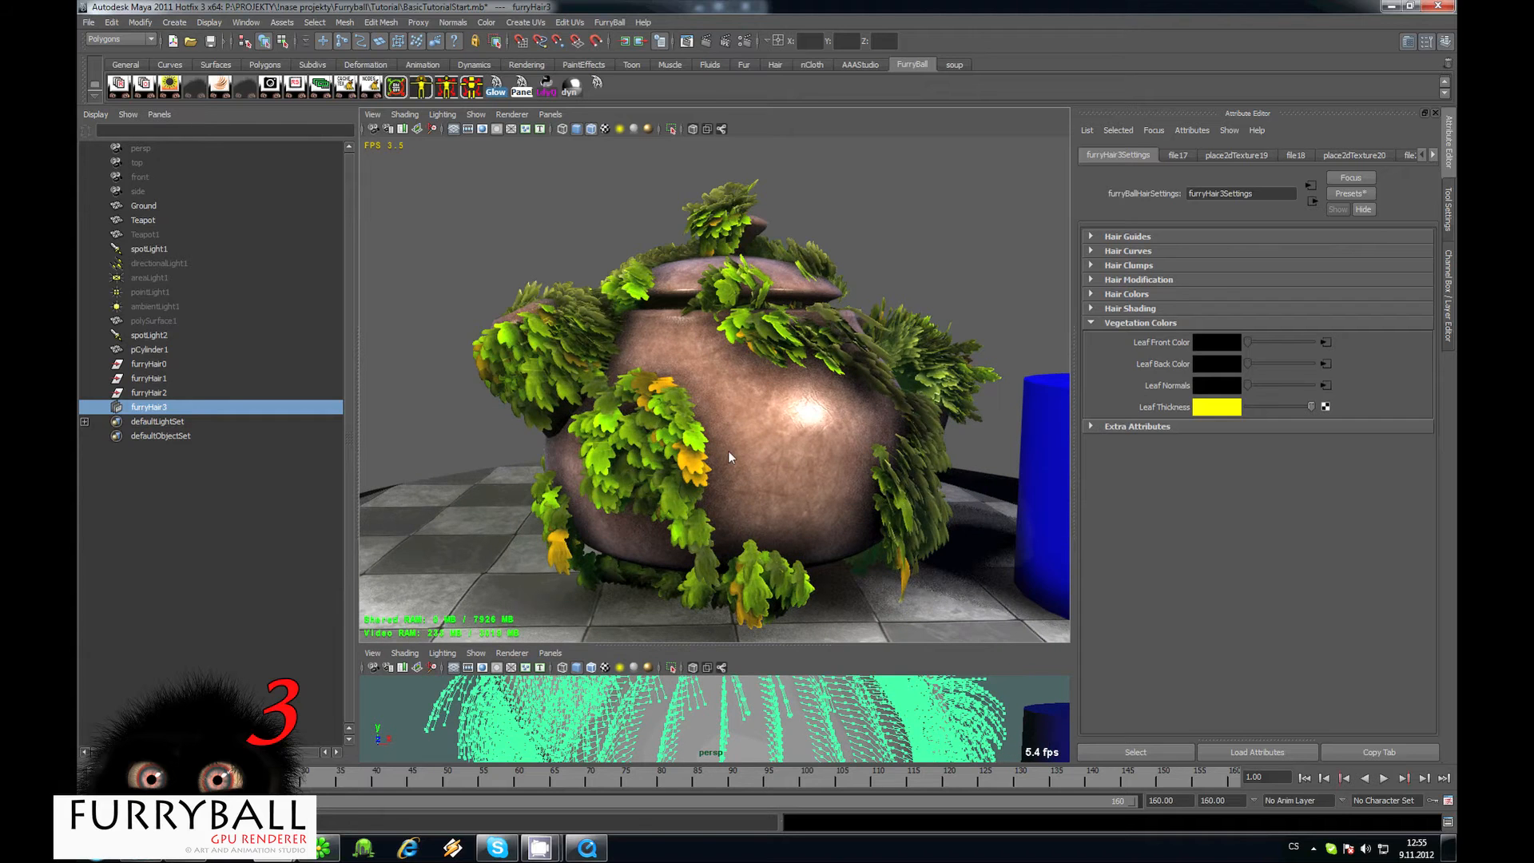
alt+drag(728, 451, 822, 444)
alt+right_drag(823, 444, 722, 438)
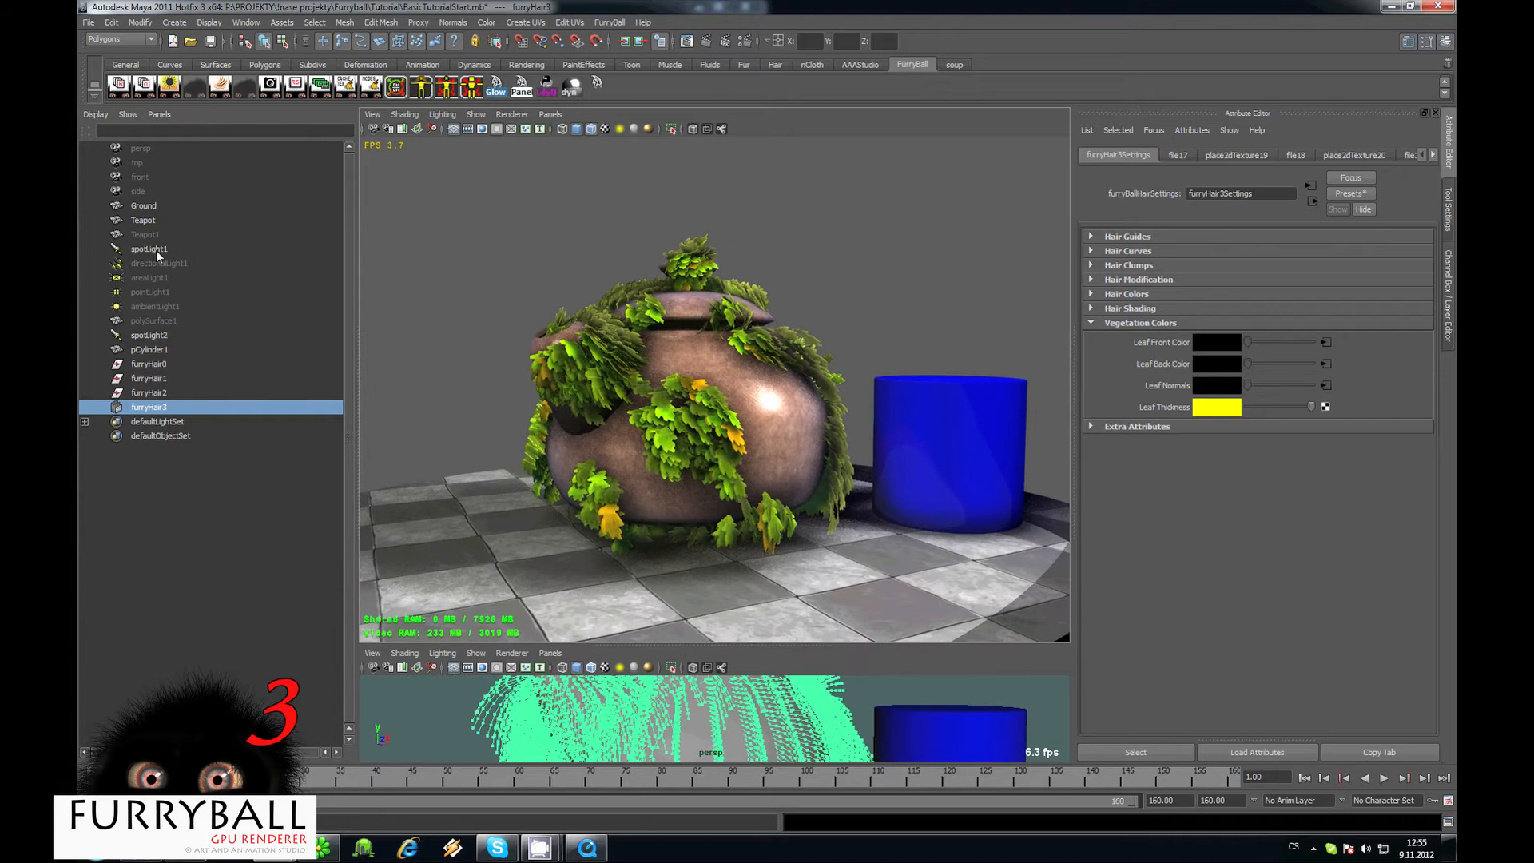
click(152, 249)
click(1315, 156)
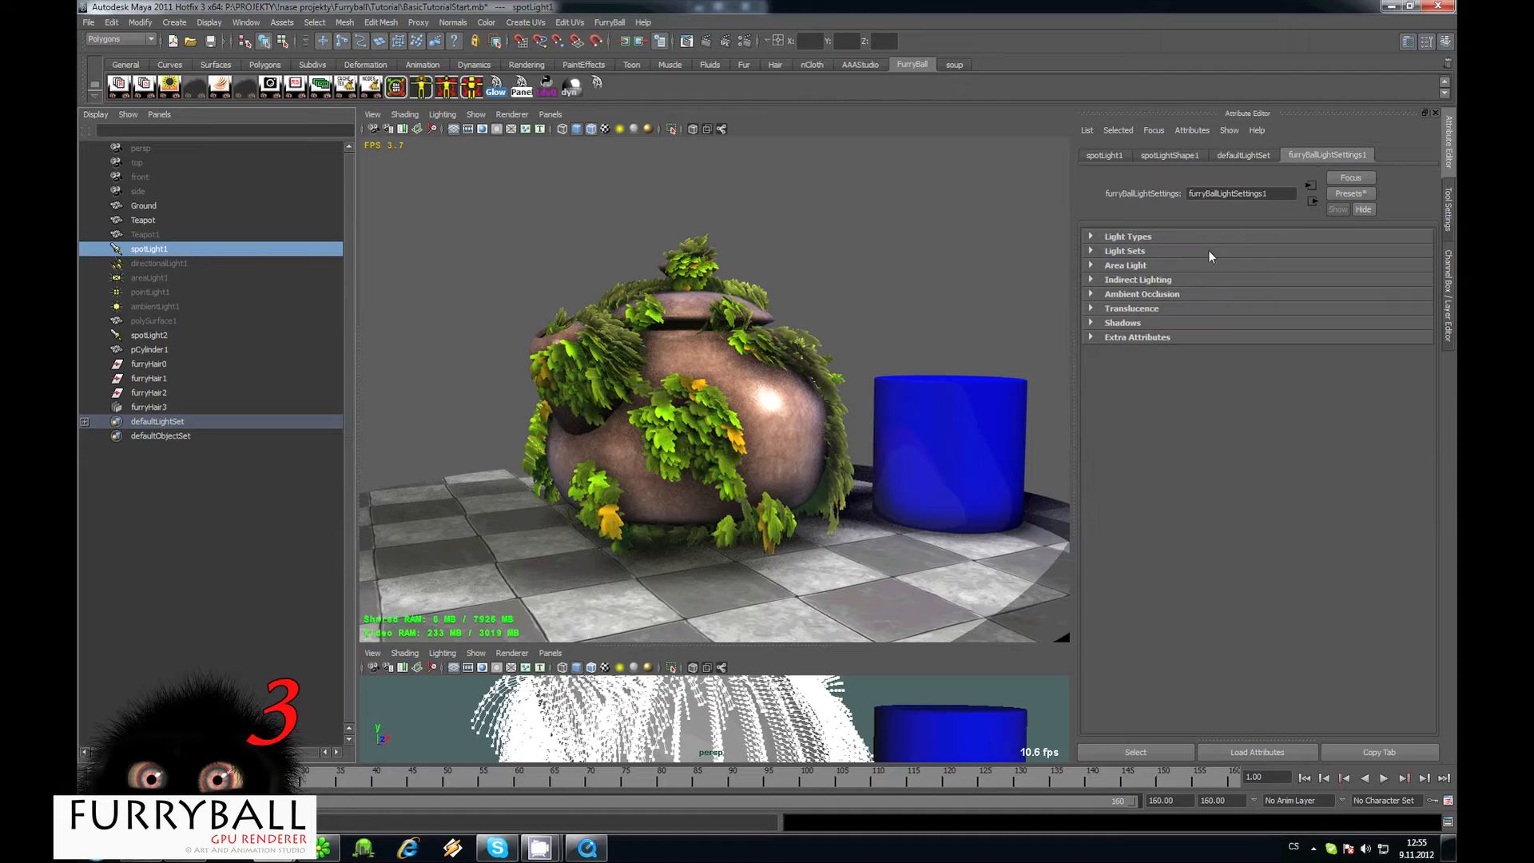
click(1143, 314)
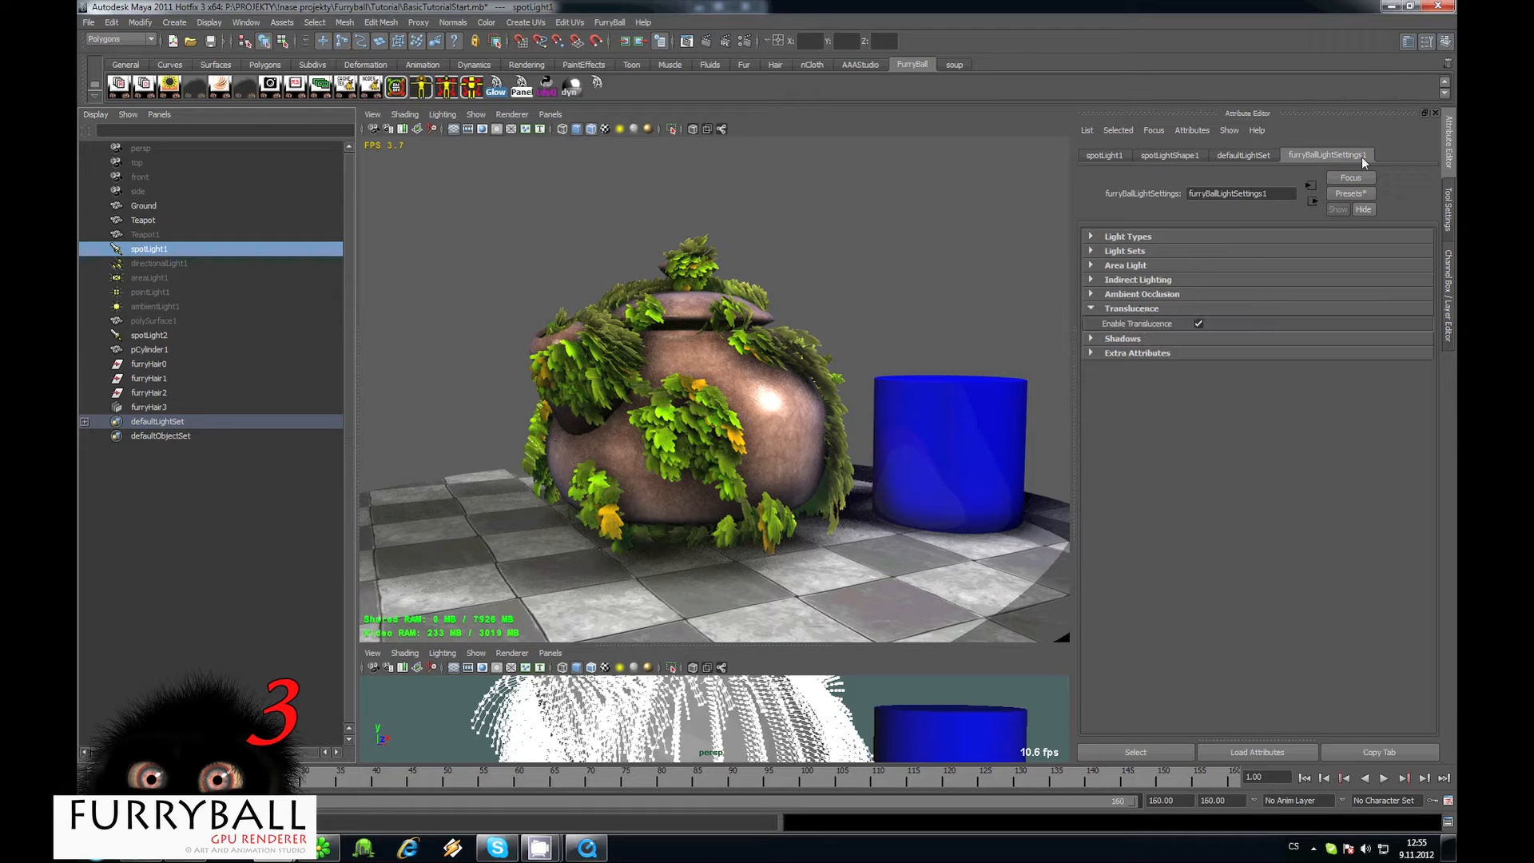
click(1139, 310)
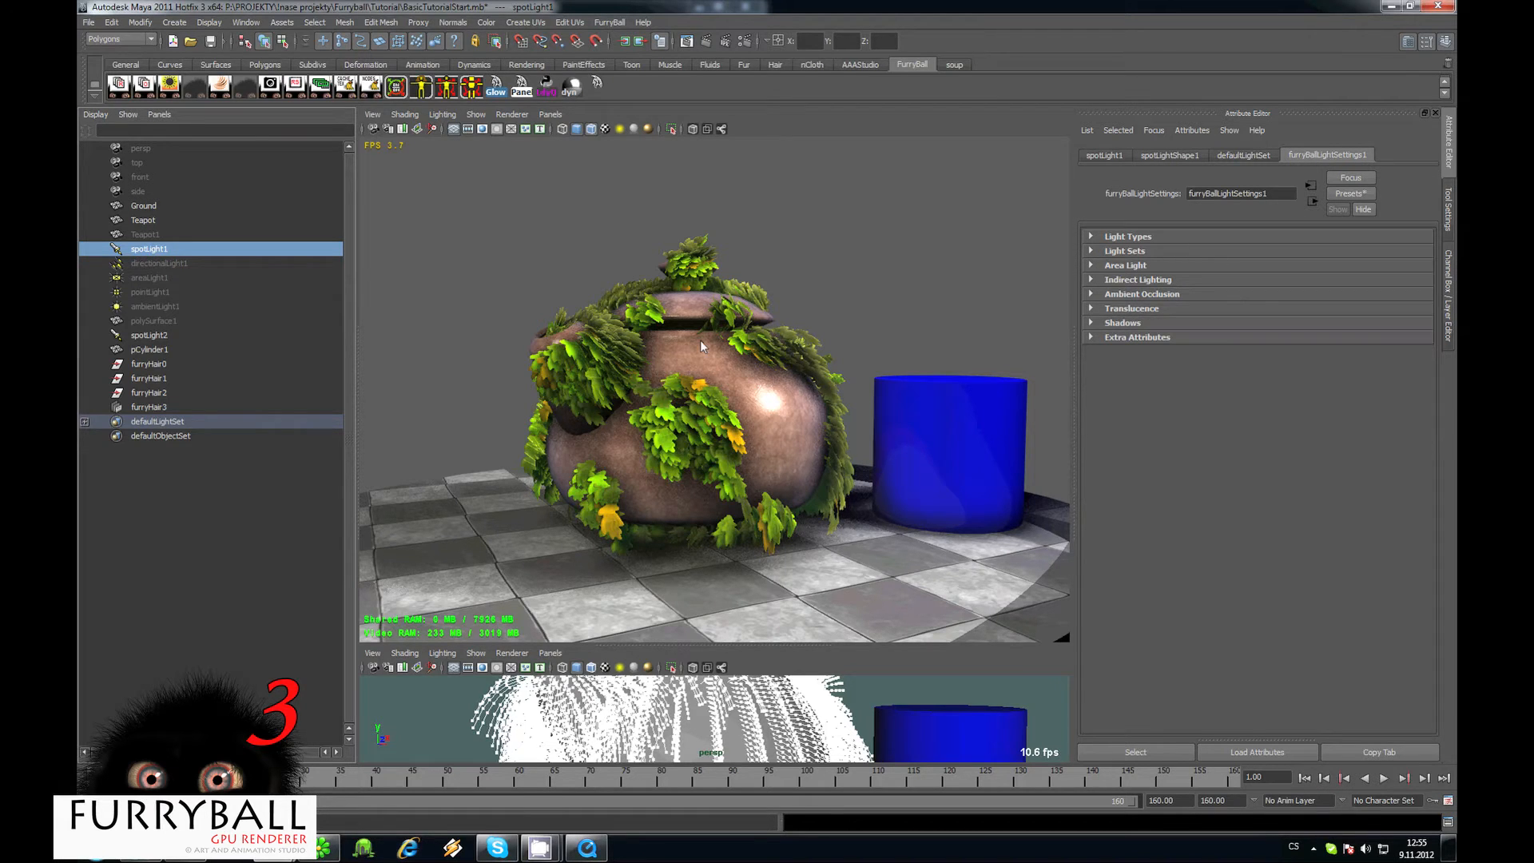
alt+drag(829, 350, 750, 315)
scroll(740, 377, up, 3)
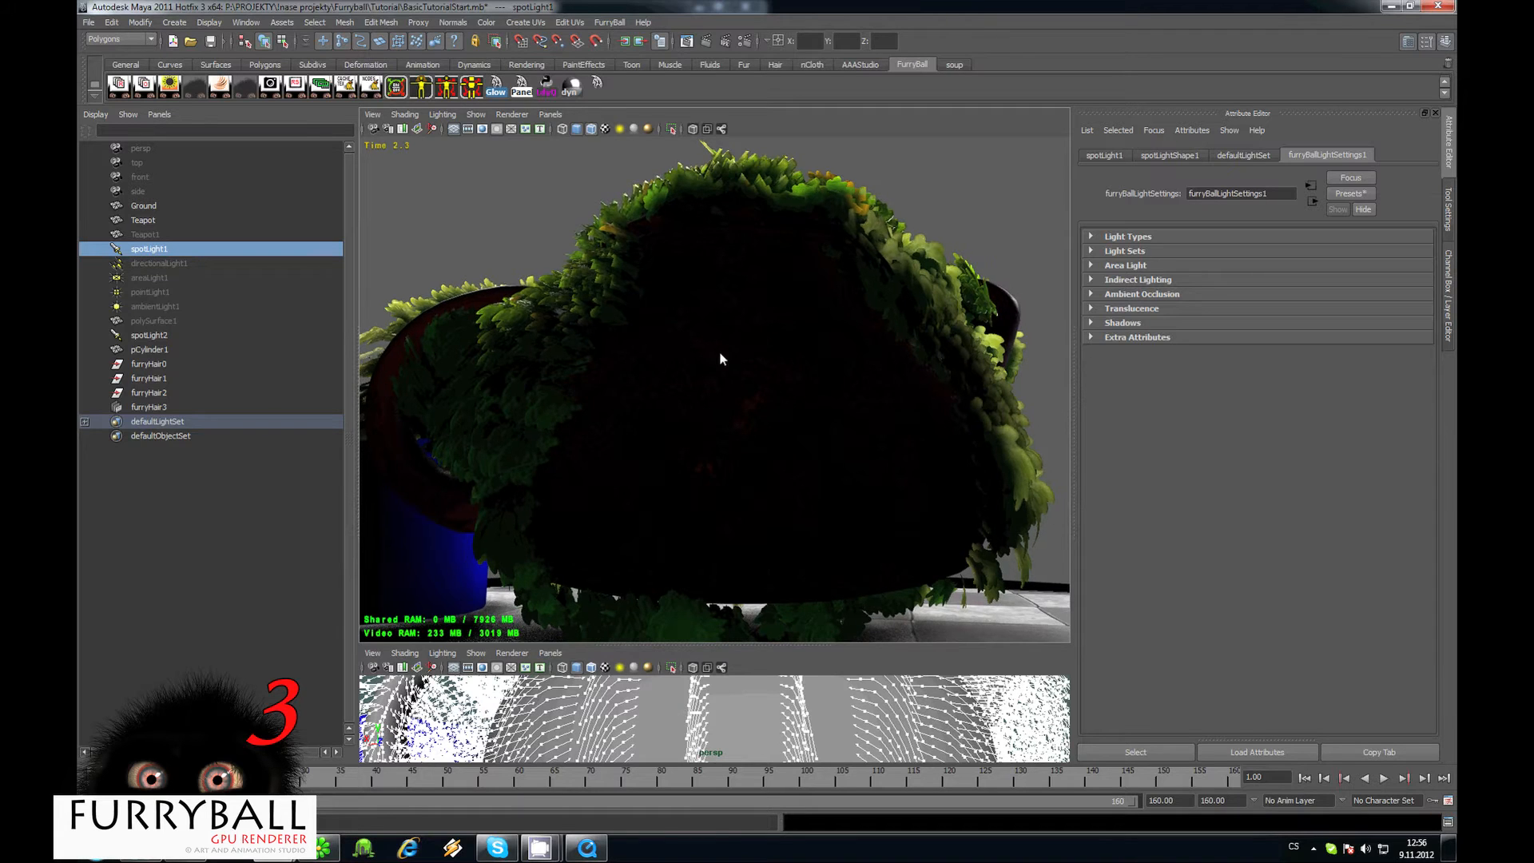
scroll(771, 357, down, 3)
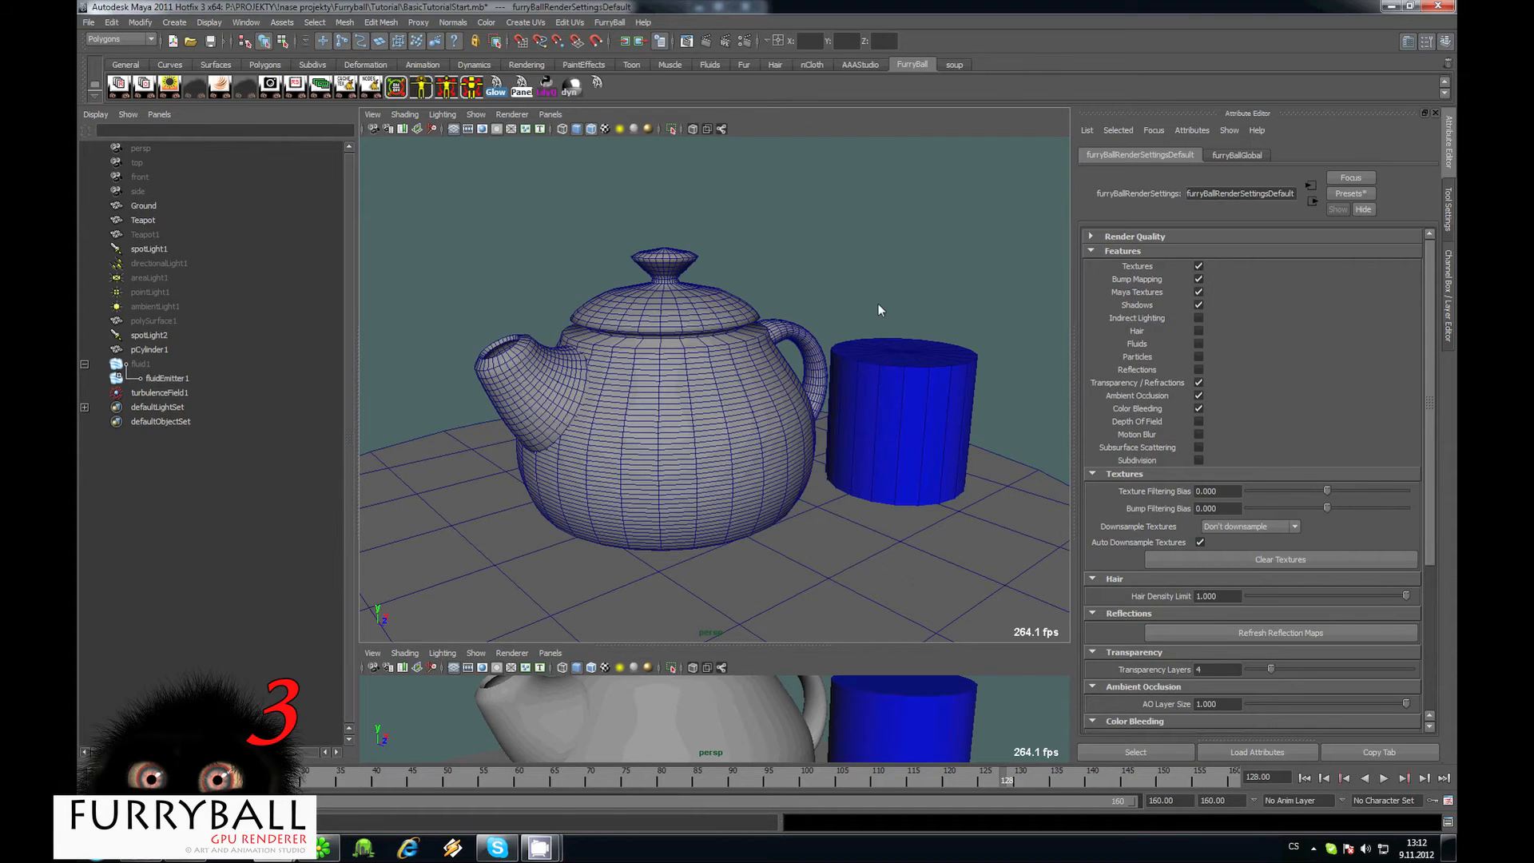
Select the hidden fluid1 container and show it around the teapot.
alt+right_drag(879, 310, 727, 318)
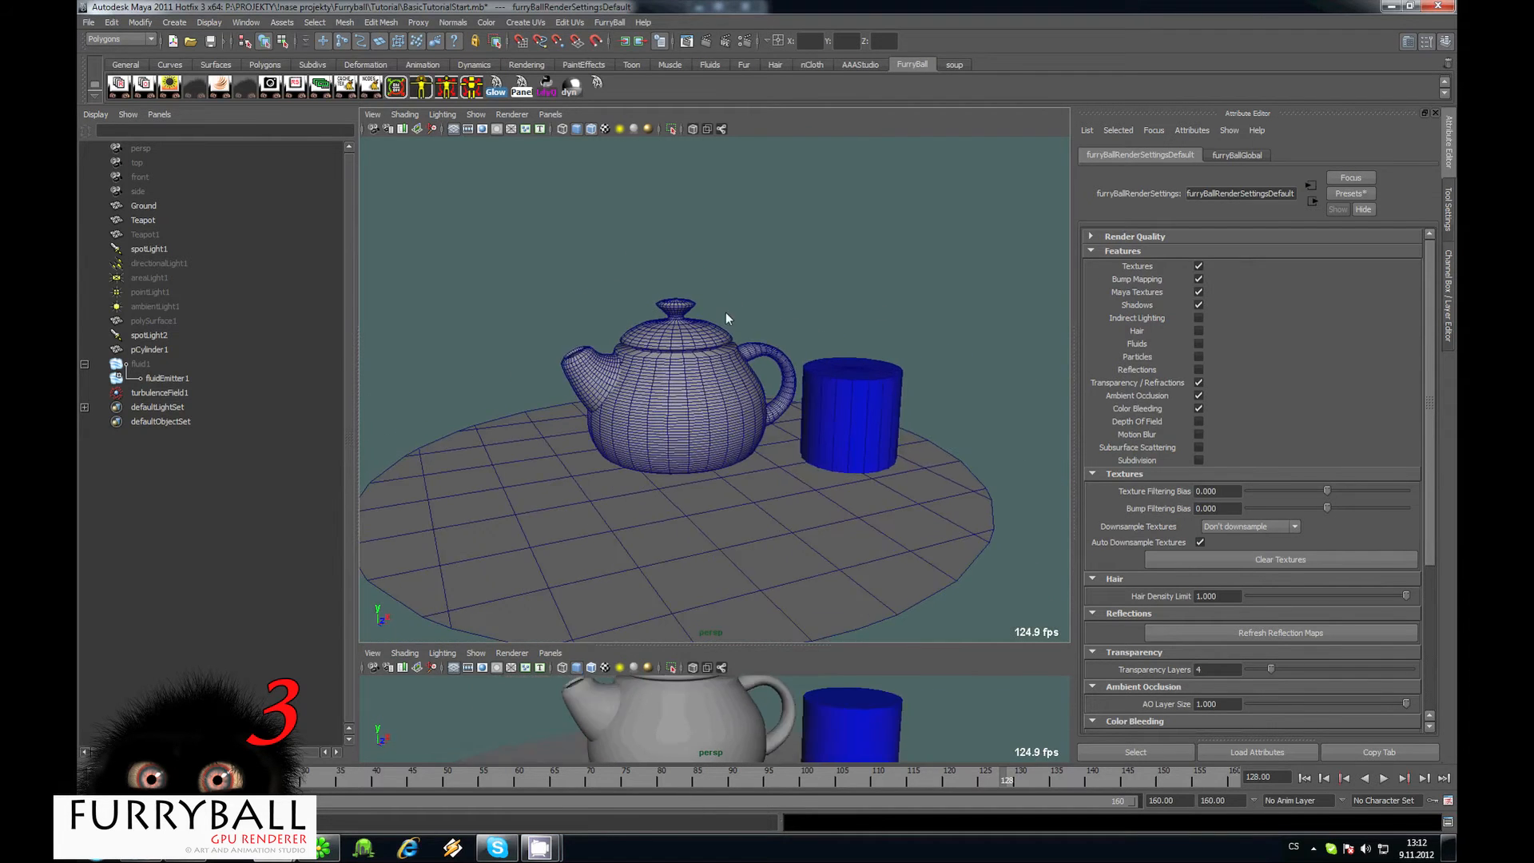
alt+drag(726, 311, 799, 364)
click(146, 365)
alt+right_drag(727, 336, 649, 319)
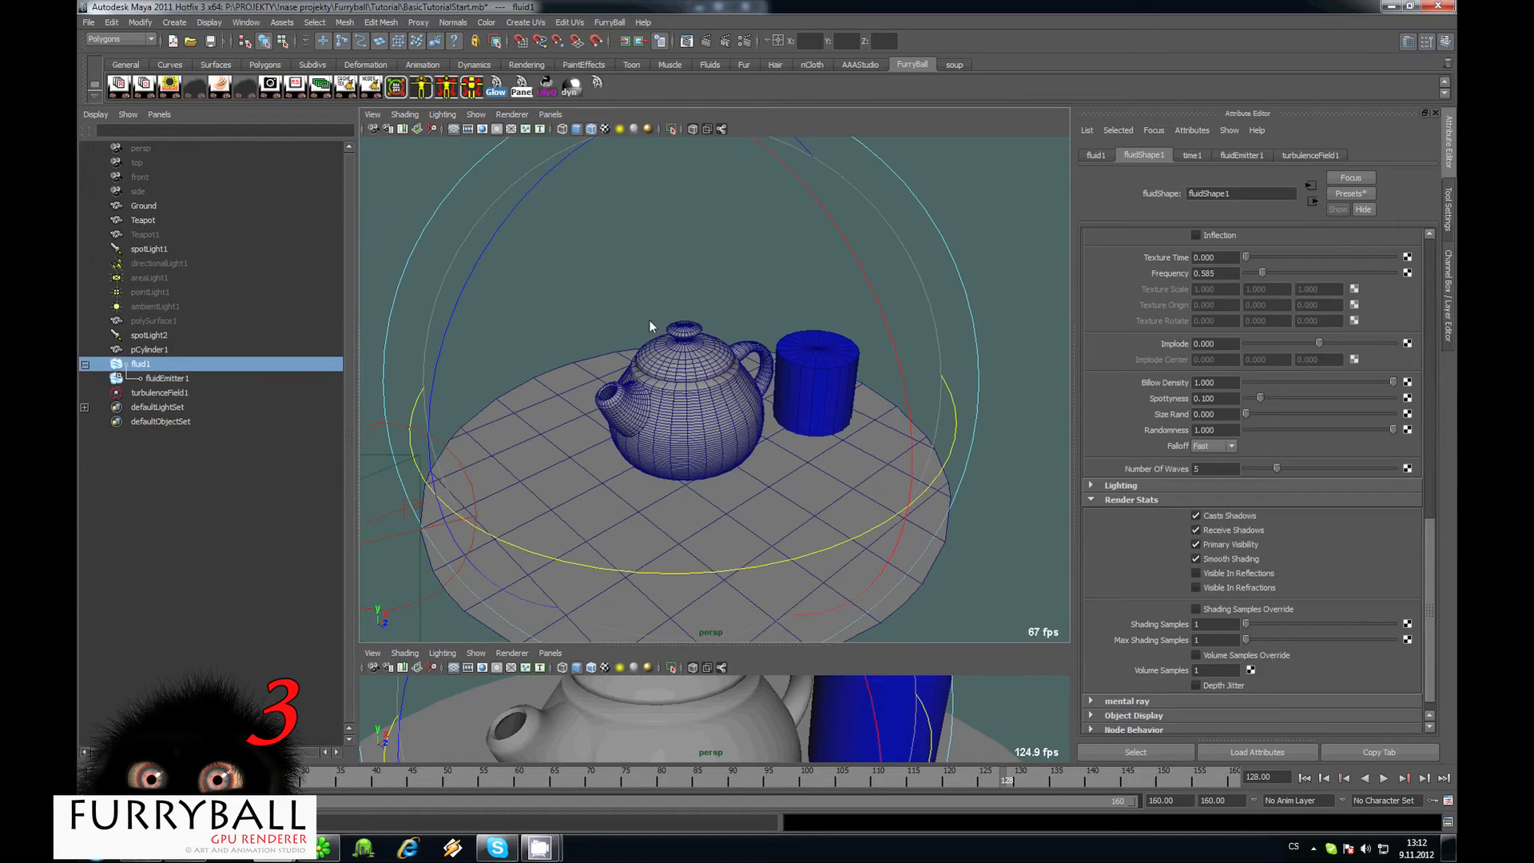
key(shift+h)
alt+drag(827, 440, 788, 385)
Render the upper perspective view with FurryBall's Default settings and clear the selection.
click(512, 115)
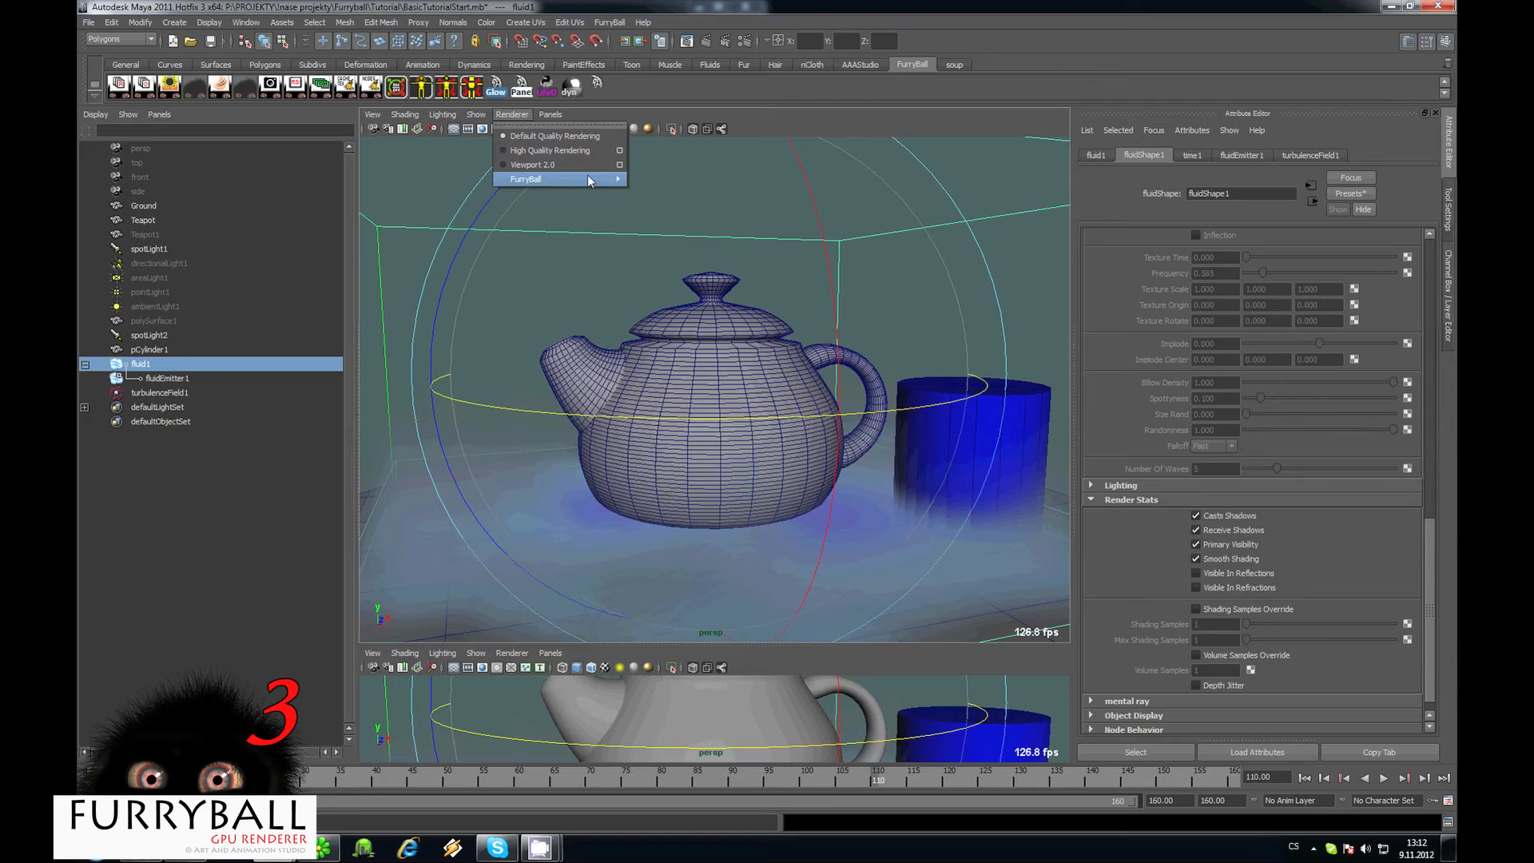
mouse_move(589, 178)
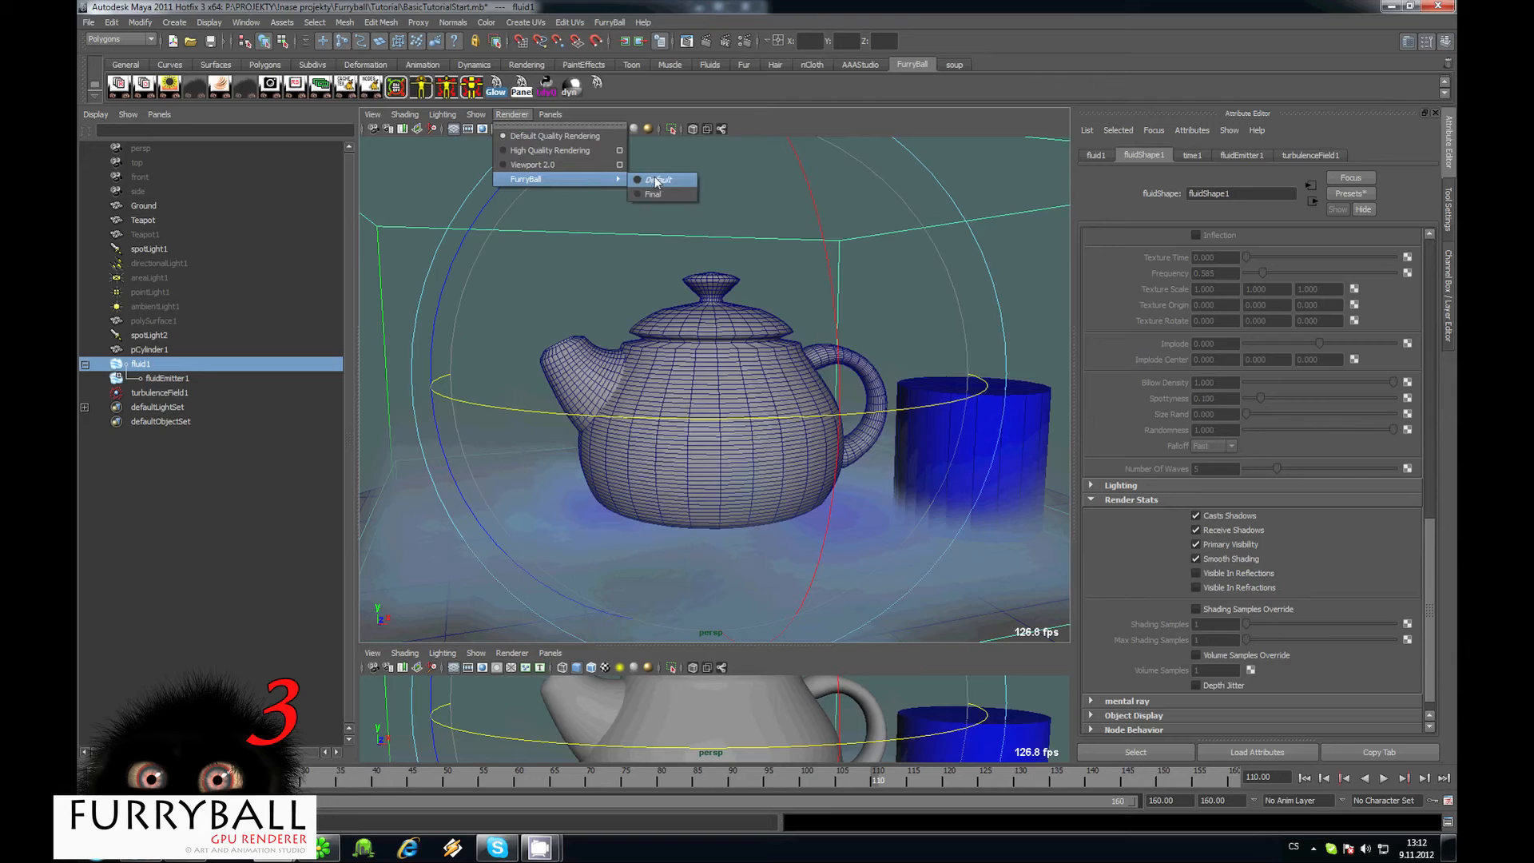
click(655, 181)
click(651, 291)
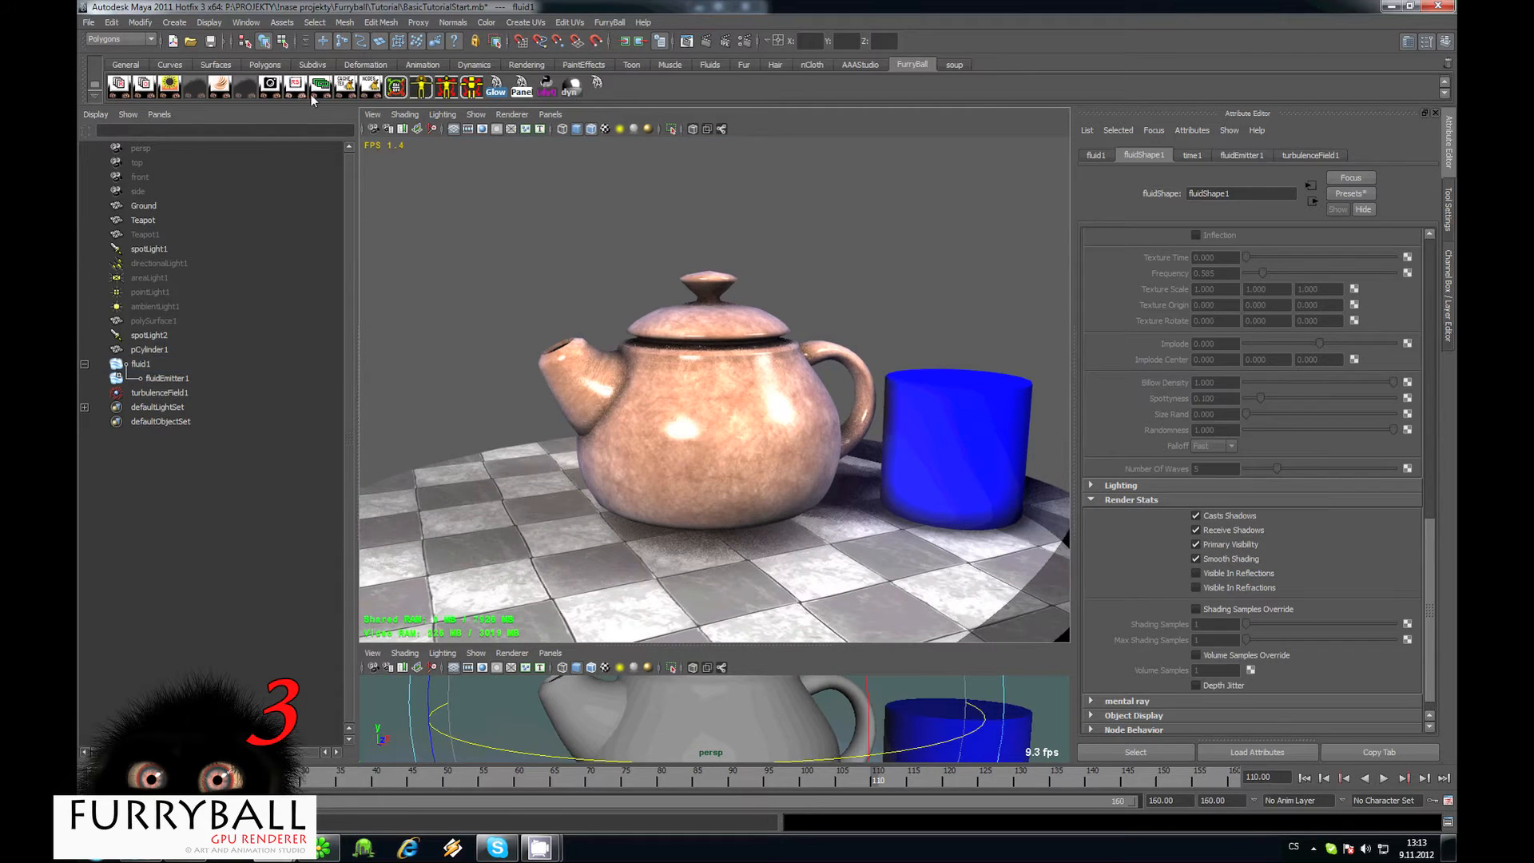
Enable Fluids among the features in the FurryBall render settings.
click(313, 95)
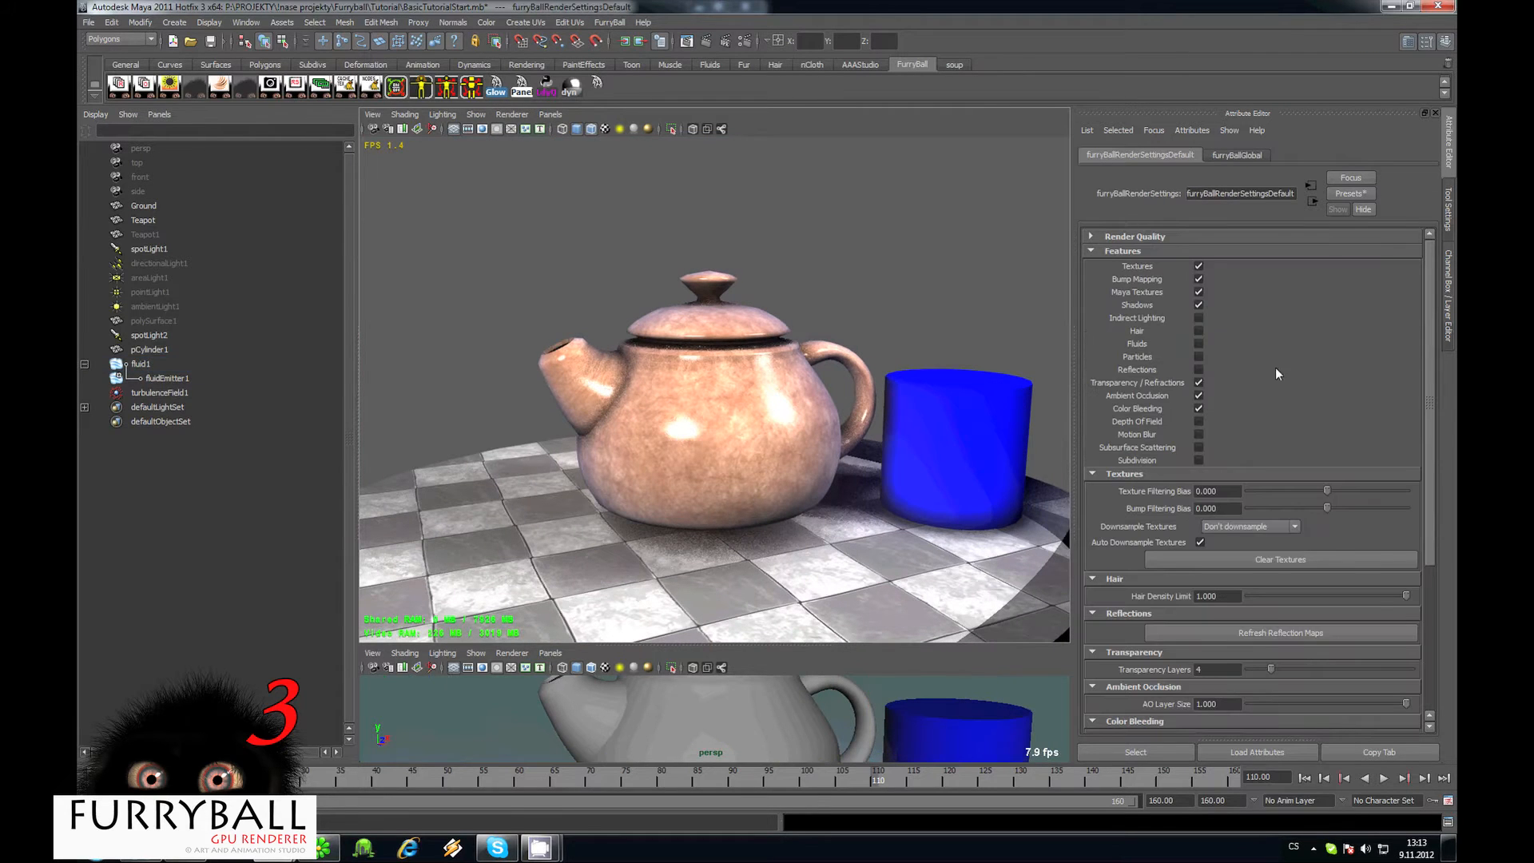
click(1199, 346)
alt+right_drag(847, 426, 711, 411)
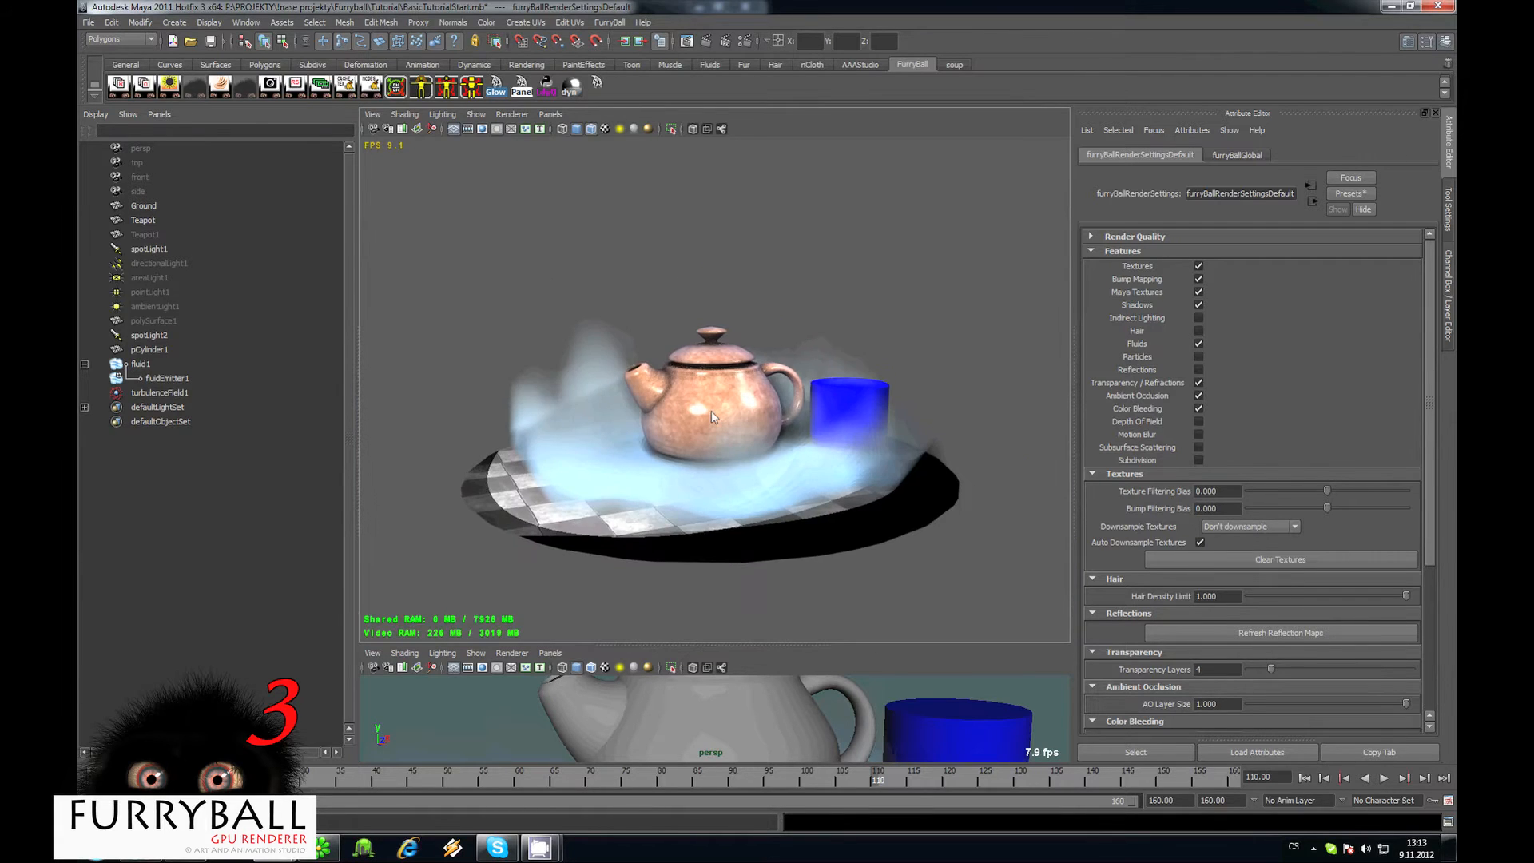
Examine the rendered fluid around the teapot from several angles and distances.
alt+drag(711, 411, 789, 466)
alt+right_drag(664, 434, 763, 434)
alt+drag(763, 434, 678, 372)
alt+right_drag(677, 372, 644, 406)
alt+drag(644, 406, 725, 454)
alt+right_drag(725, 454, 562, 449)
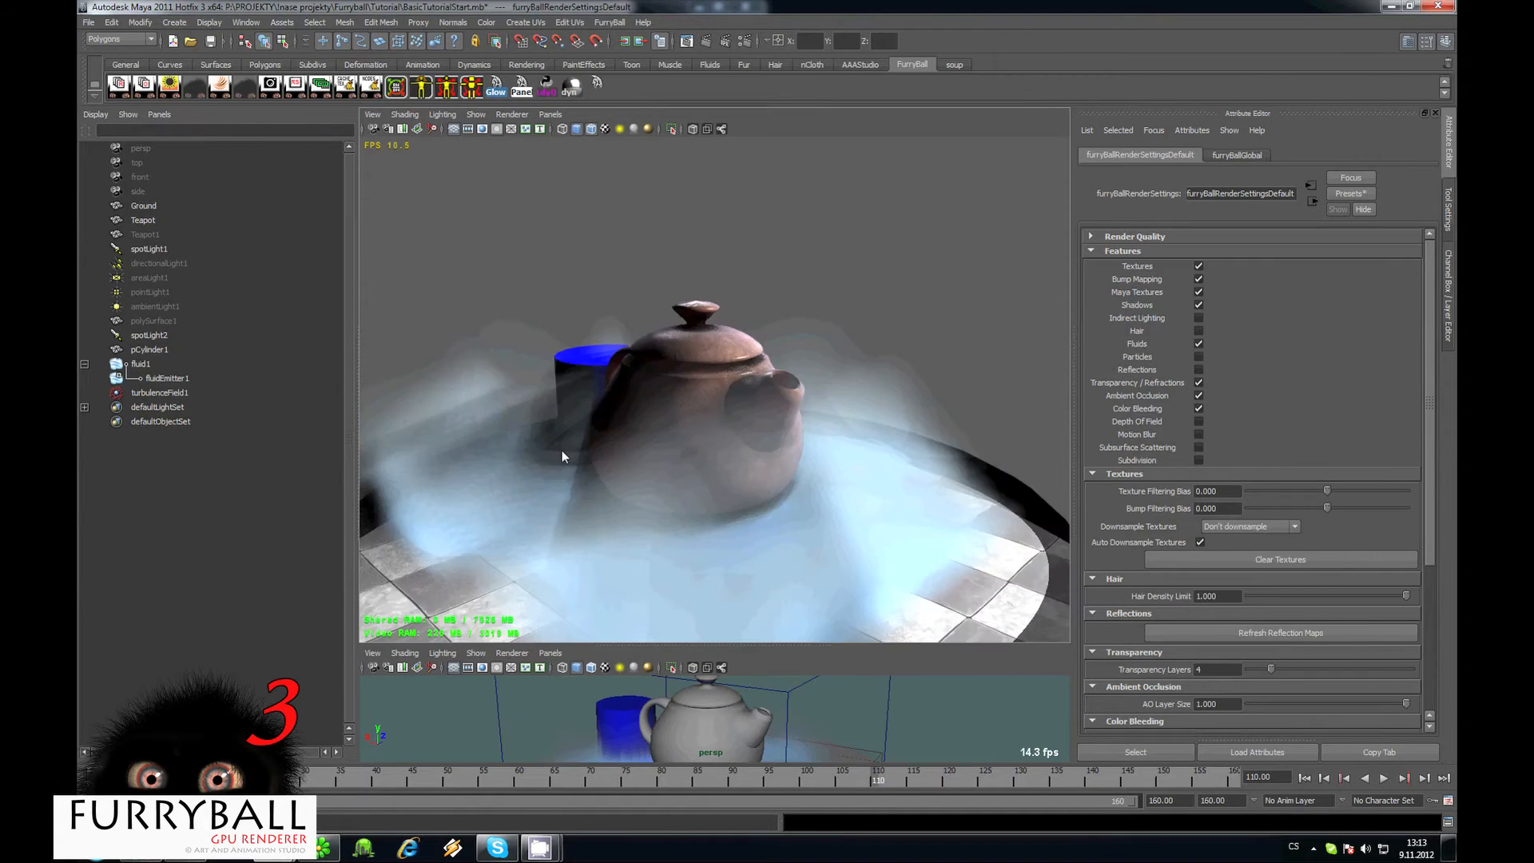
alt+drag(562, 449, 616, 399)
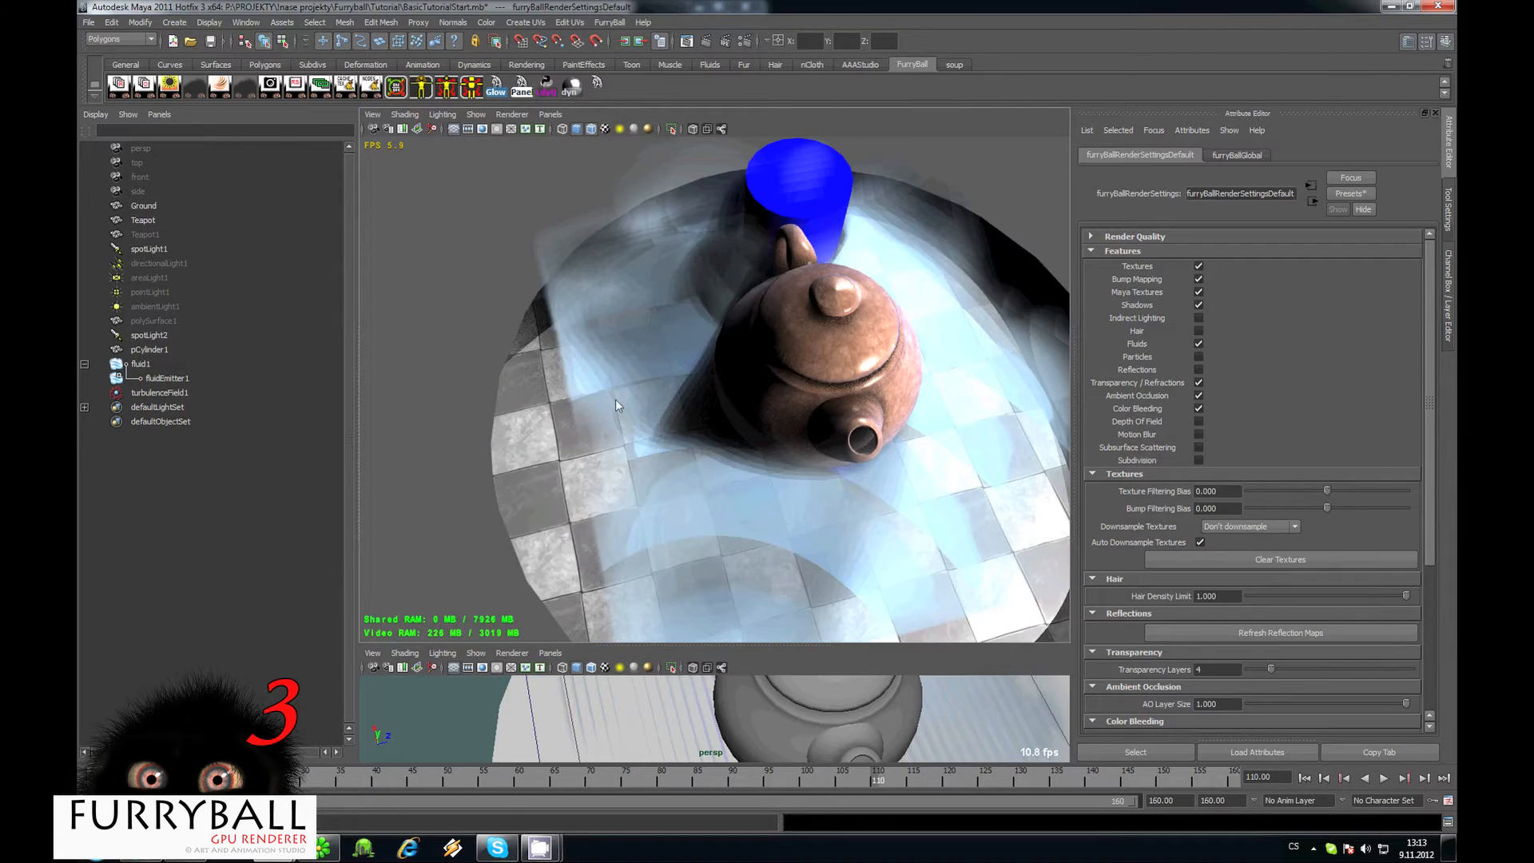
alt+right_drag(615, 400, 762, 470)
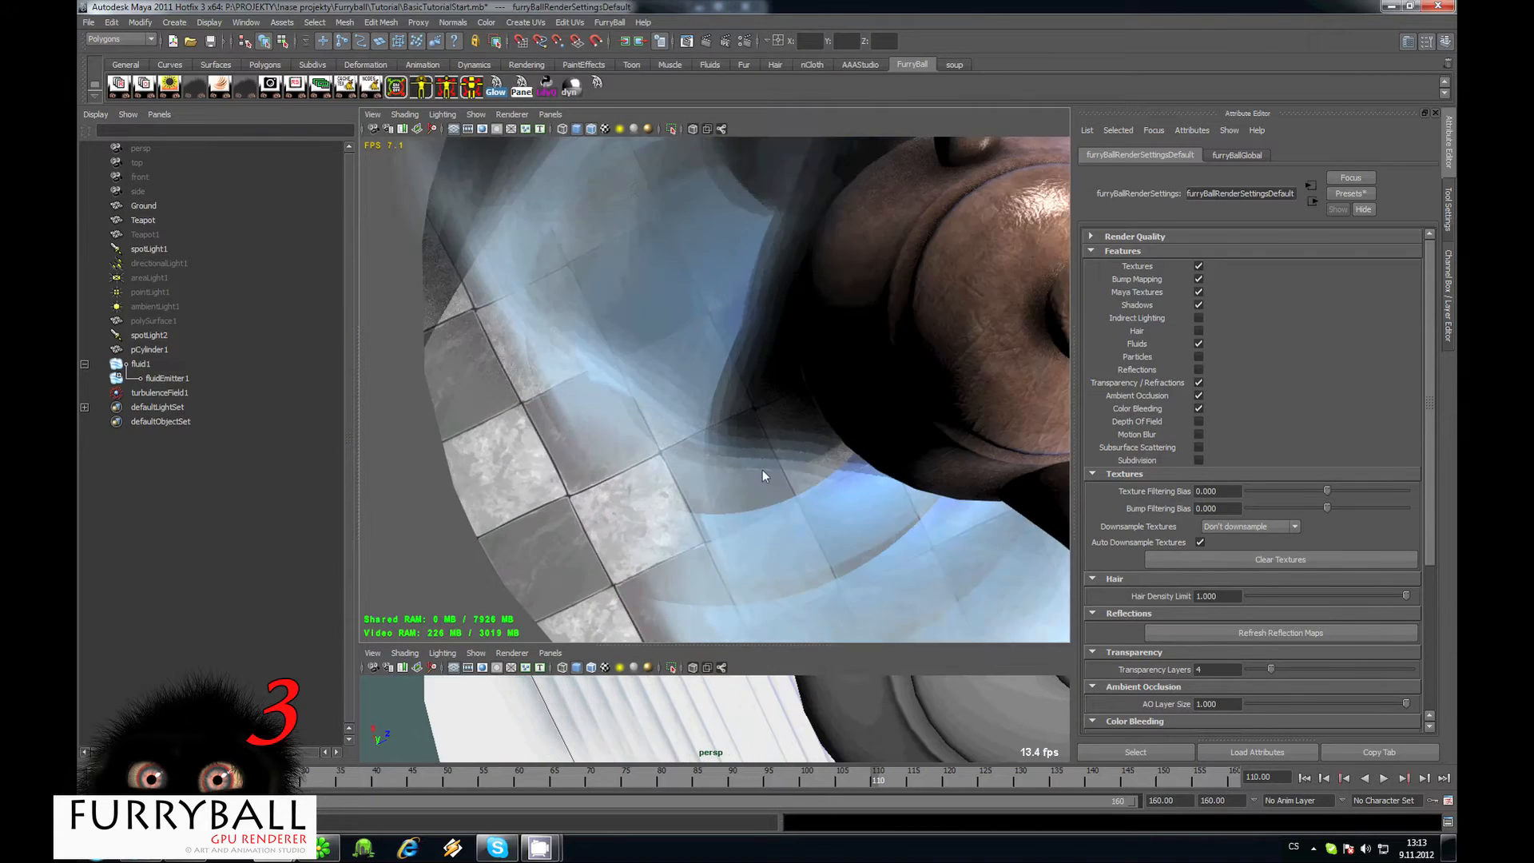
alt+middle_drag(762, 469, 822, 467)
alt+right_drag(821, 467, 646, 277)
alt+drag(646, 277, 703, 392)
Turn on Depth Jitter in the render stats of fluid1 and inspect the fluid around the teapot.
click(137, 366)
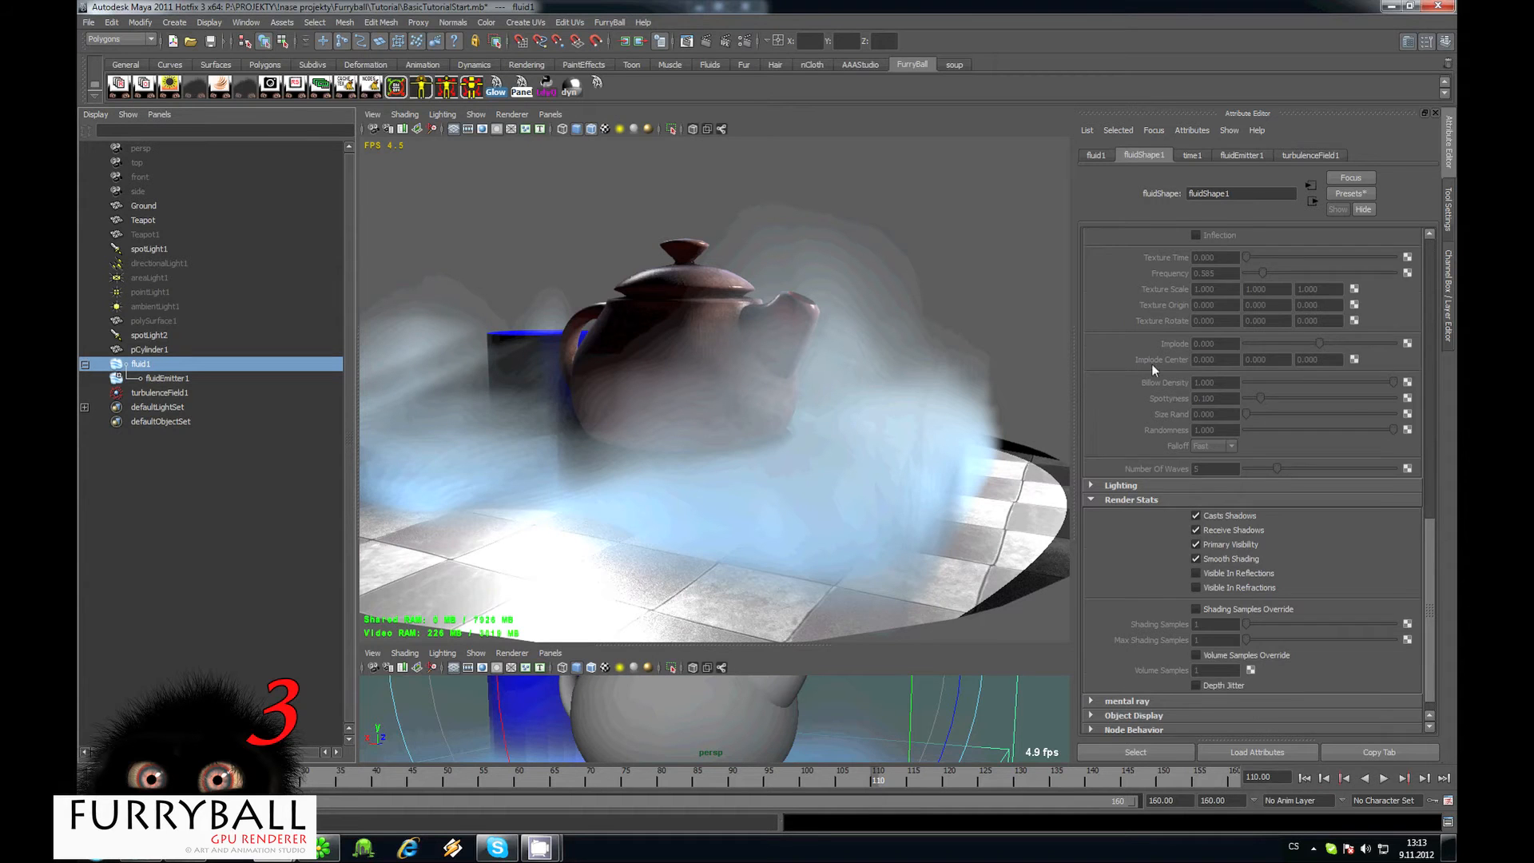
scroll(1135, 353, up, 10)
click(1131, 533)
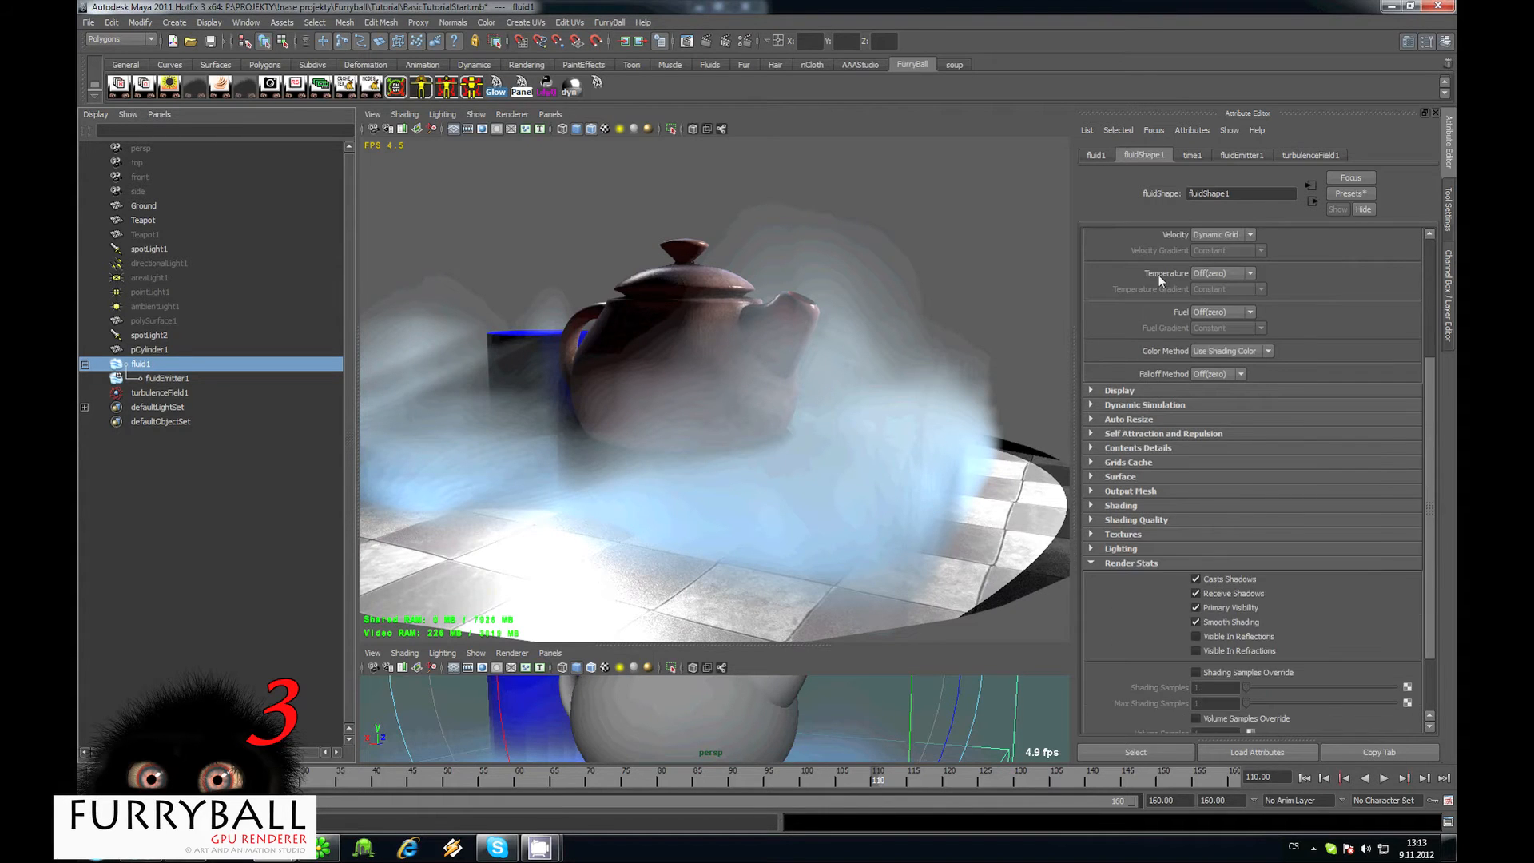
scroll(1159, 275, up, 5)
click(1135, 239)
click(1137, 253)
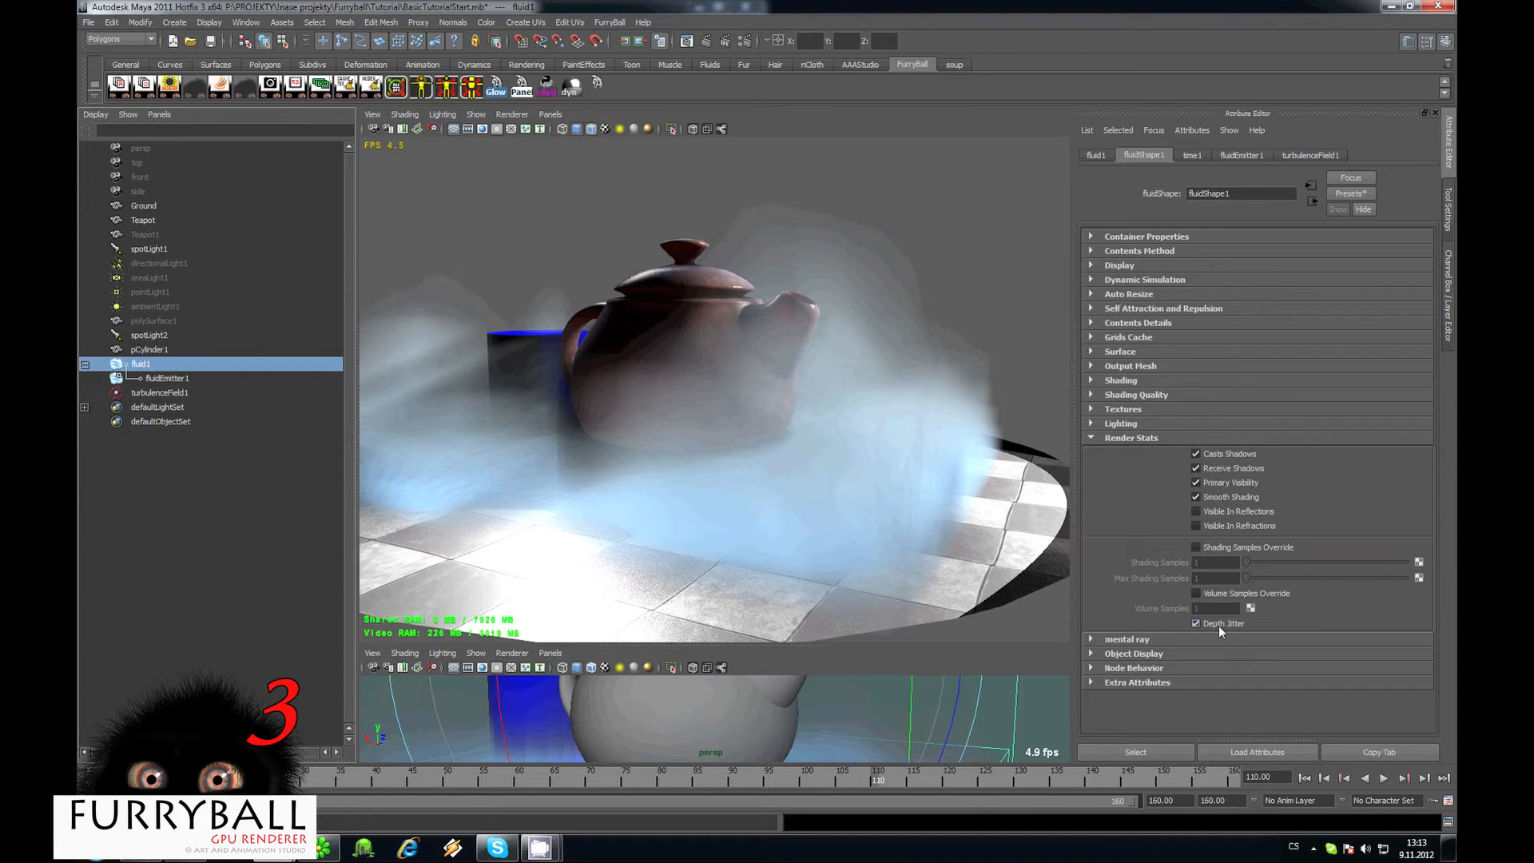
alt+drag(803, 413, 825, 379)
alt+drag(655, 305, 510, 325)
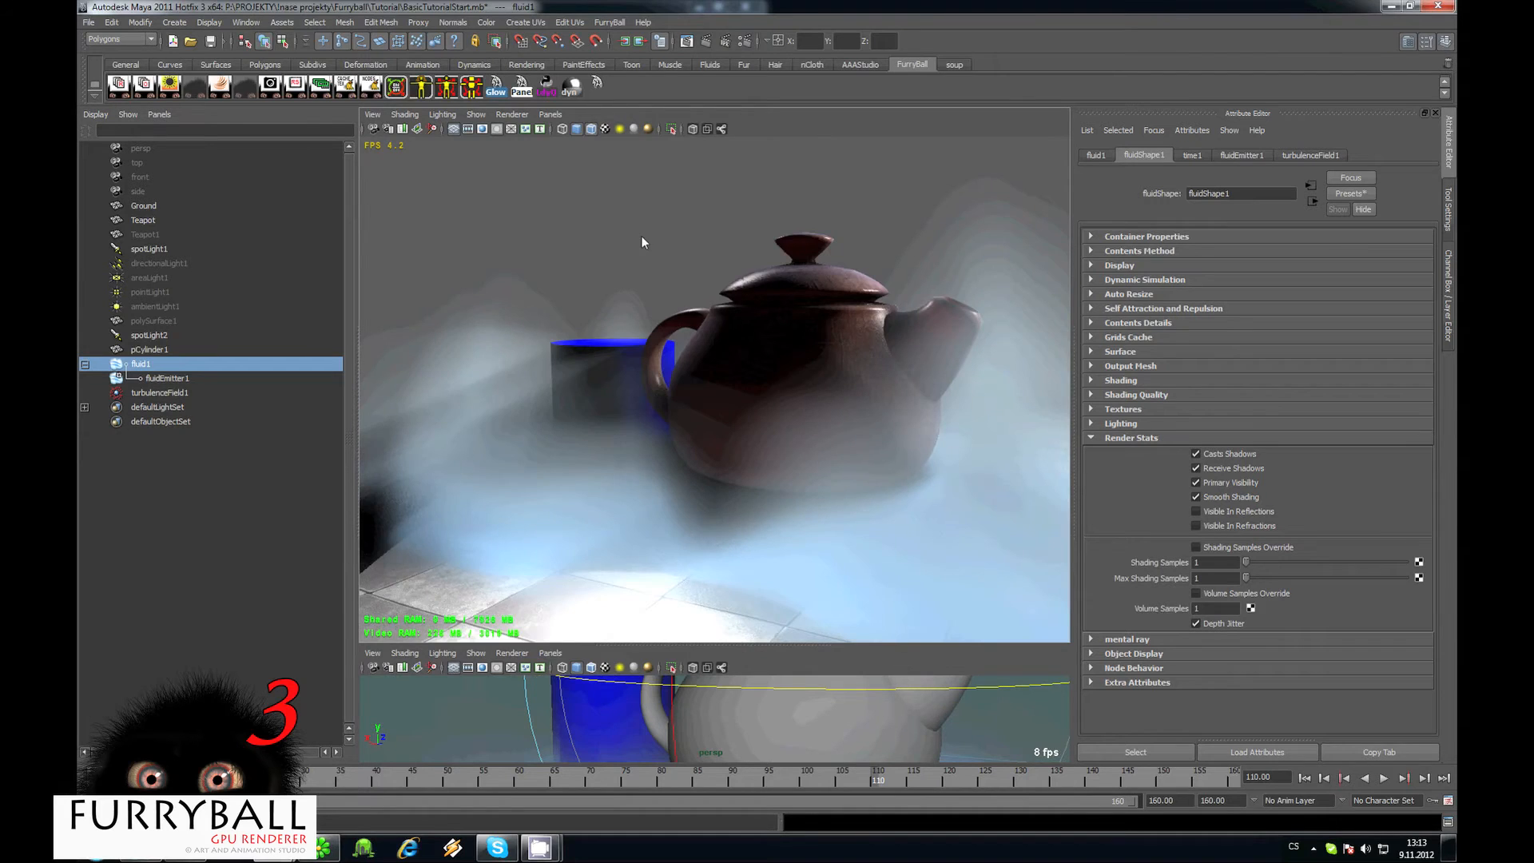
alt+drag(641, 236, 848, 267)
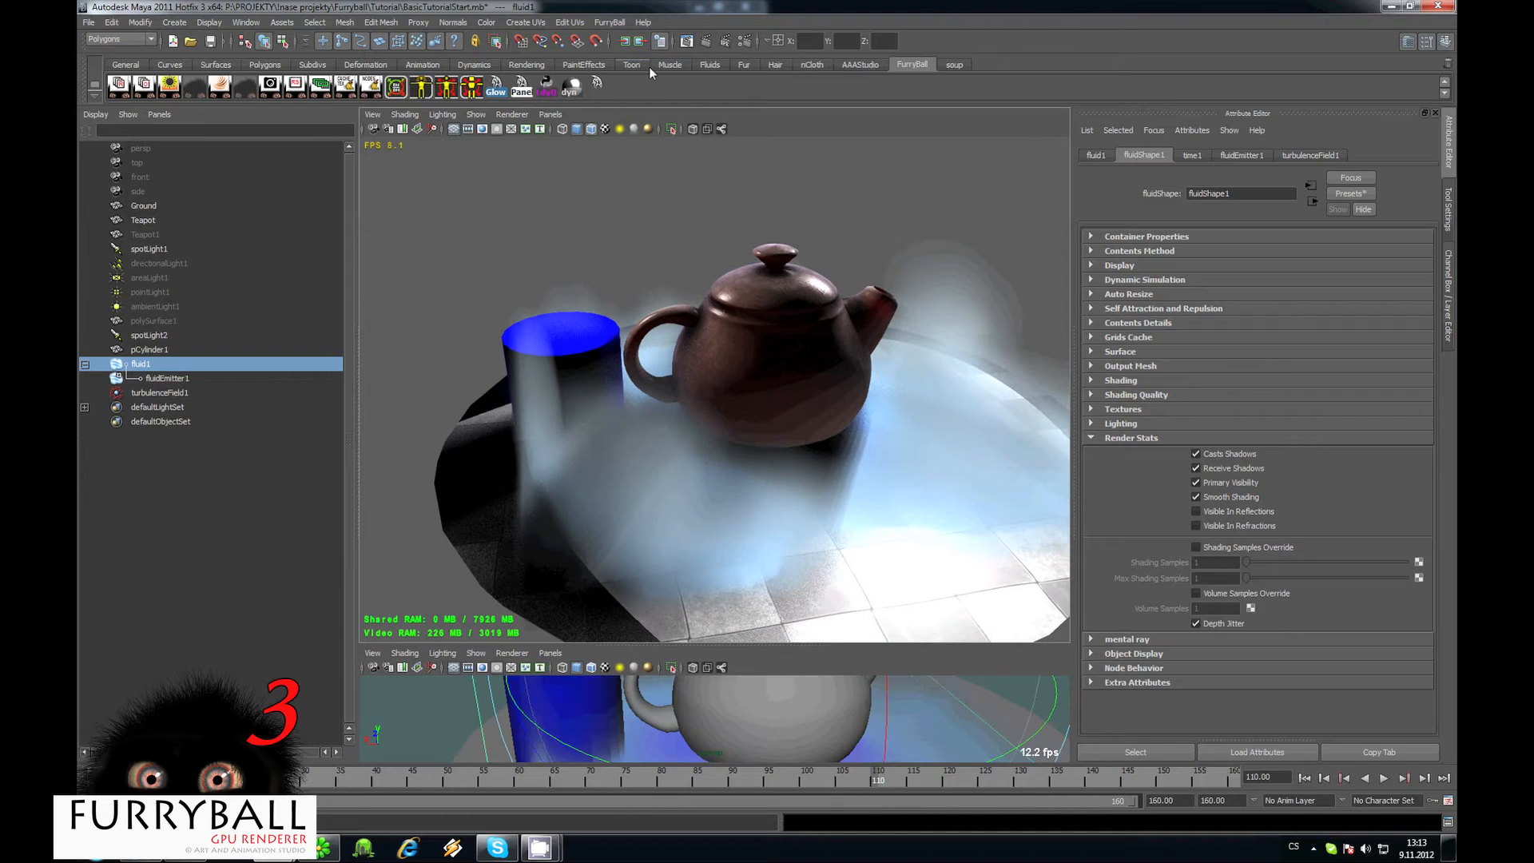
Add new FurryBall fluid attributes to fluid1.
click(611, 23)
mouse_move(647, 146)
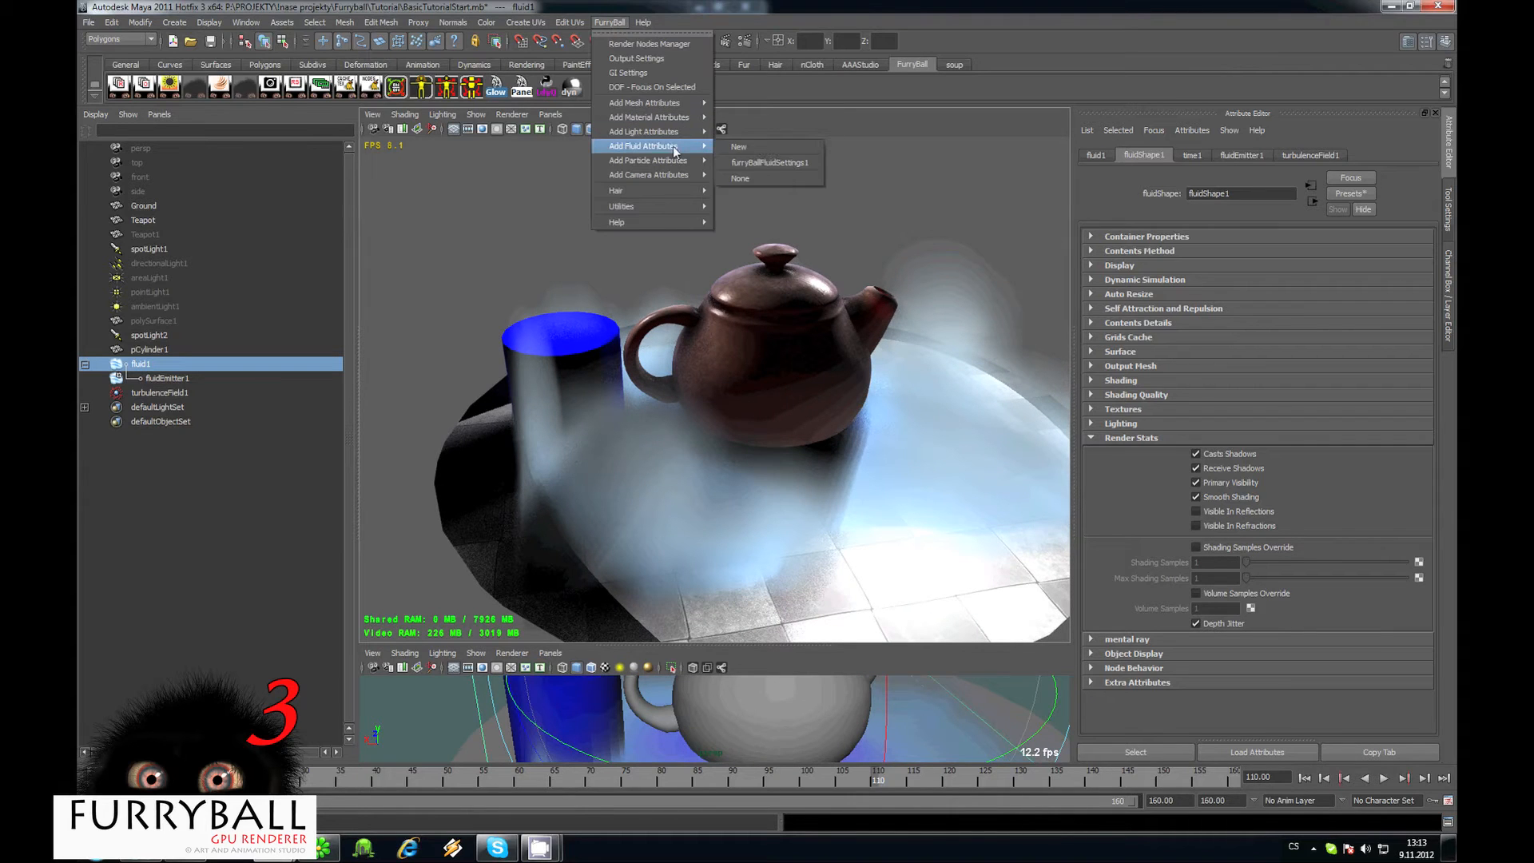
click(738, 147)
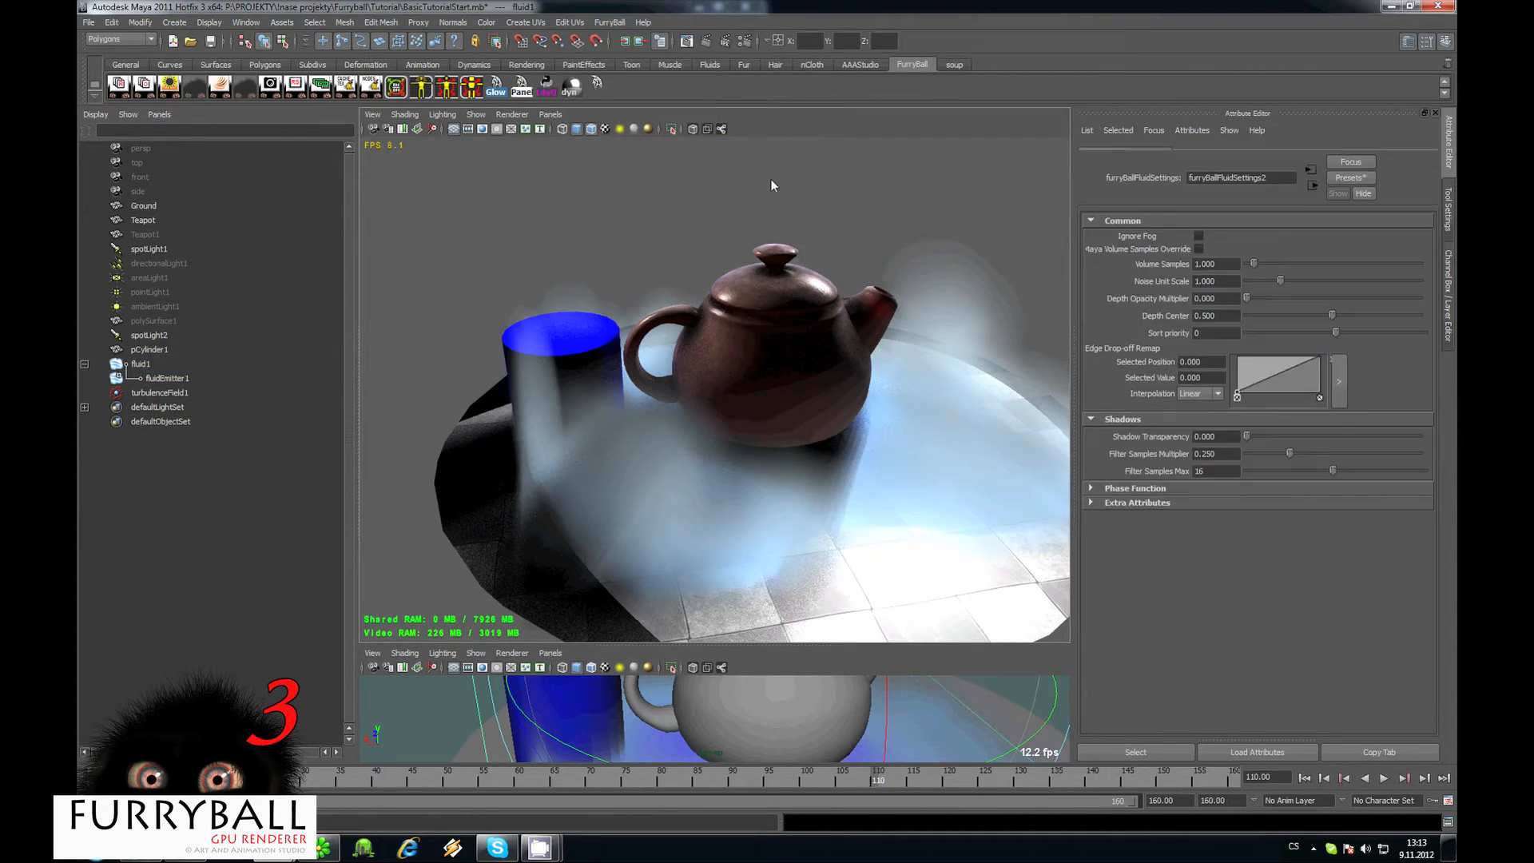
alt+drag(922, 243, 827, 295)
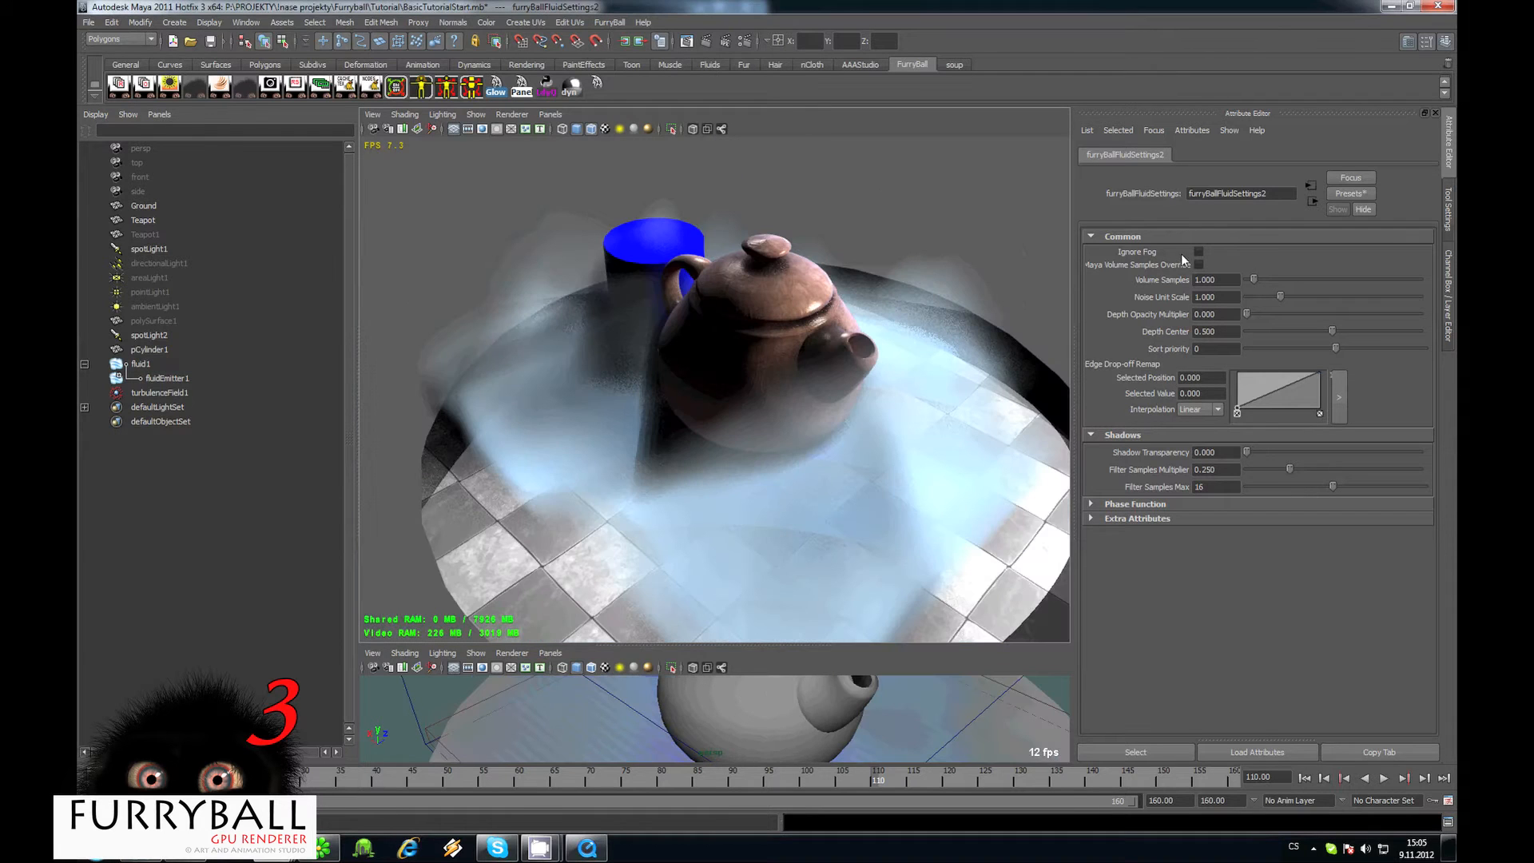
alt+right_drag(881, 289, 1196, 285)
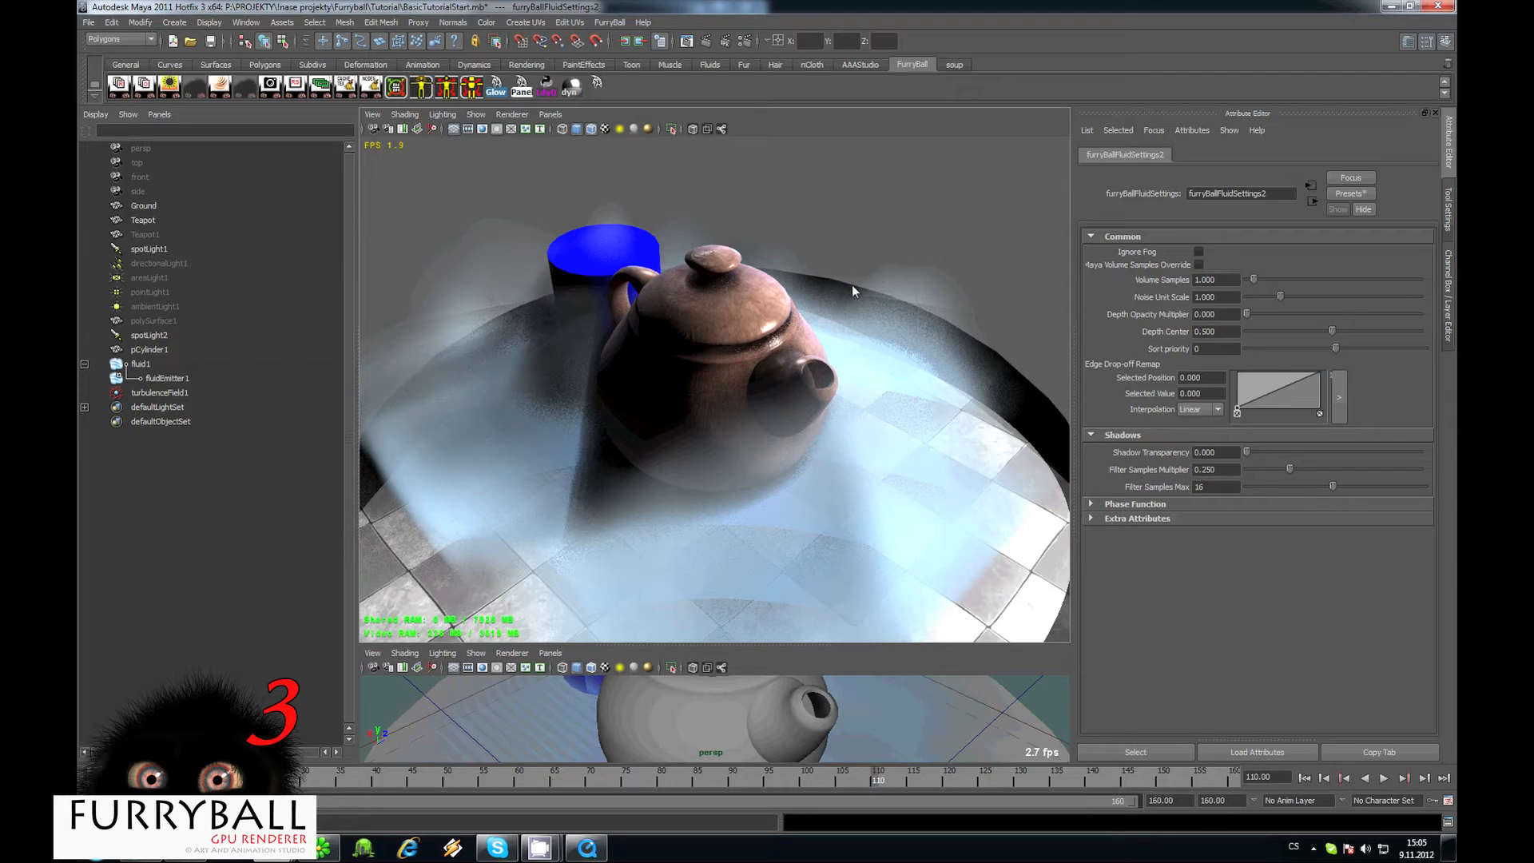
Enable Maya Volume Samples Override in the FurryBall fluid settings and set Volume Samples to 6.
click(1200, 264)
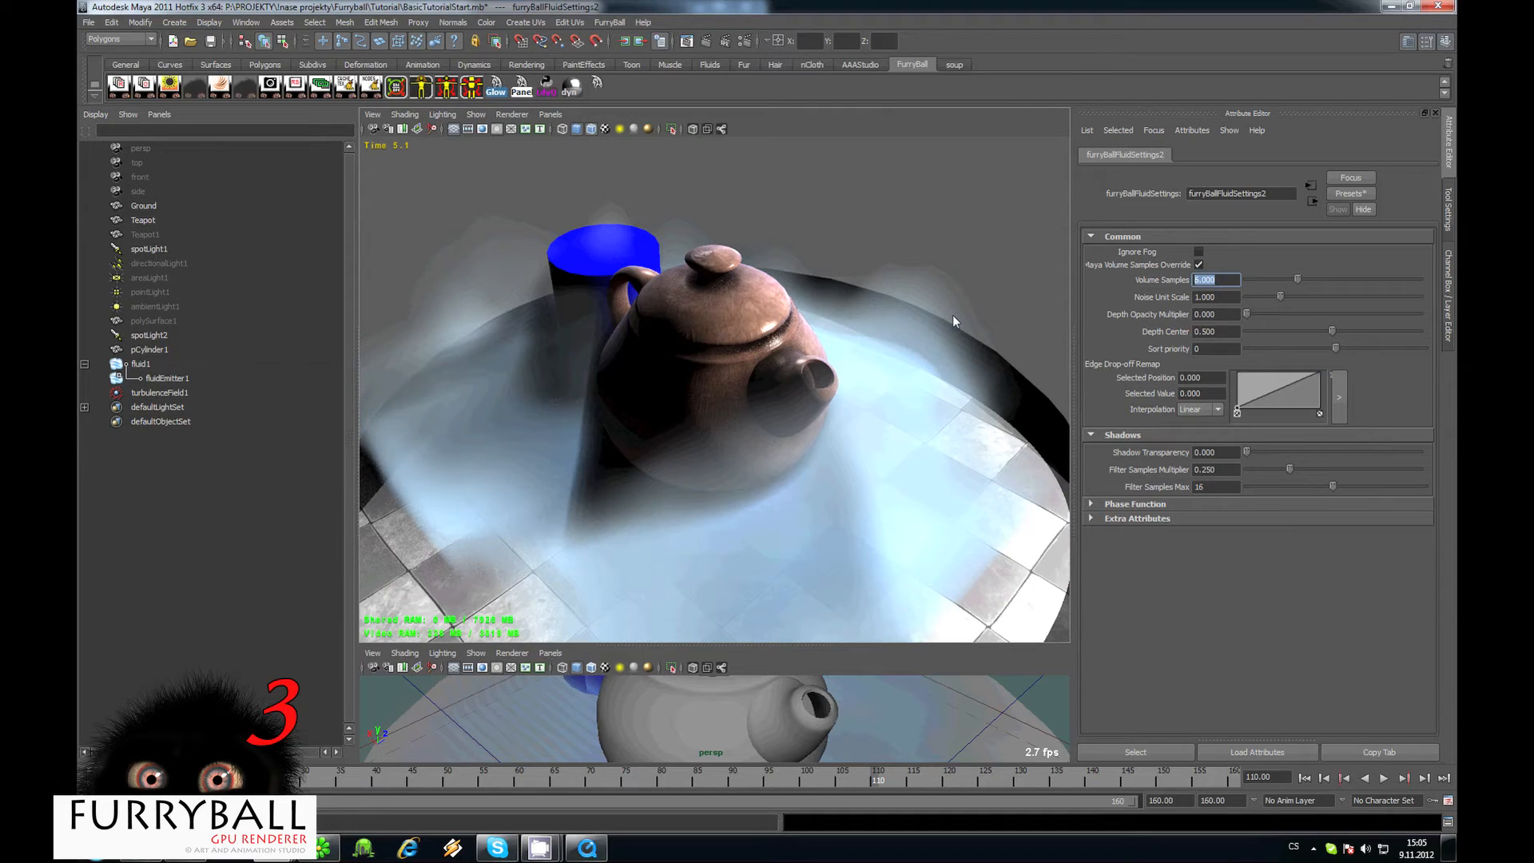
text(8)
key(Return)
text(6)
key(Return)
Enable Texture Opacity in the texture settings of fluid1.
click(138, 364)
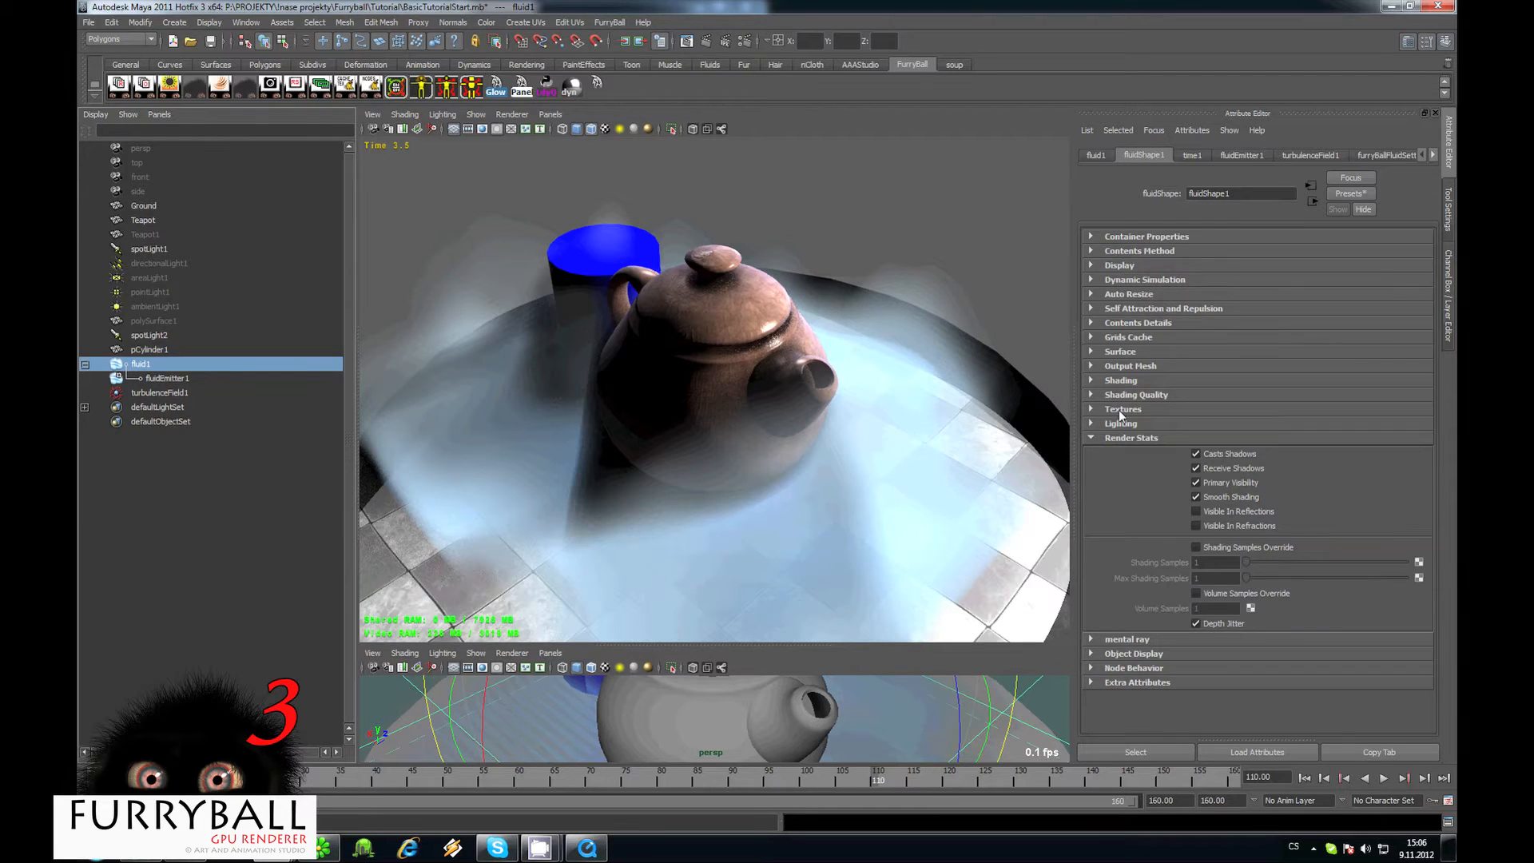
click(1119, 410)
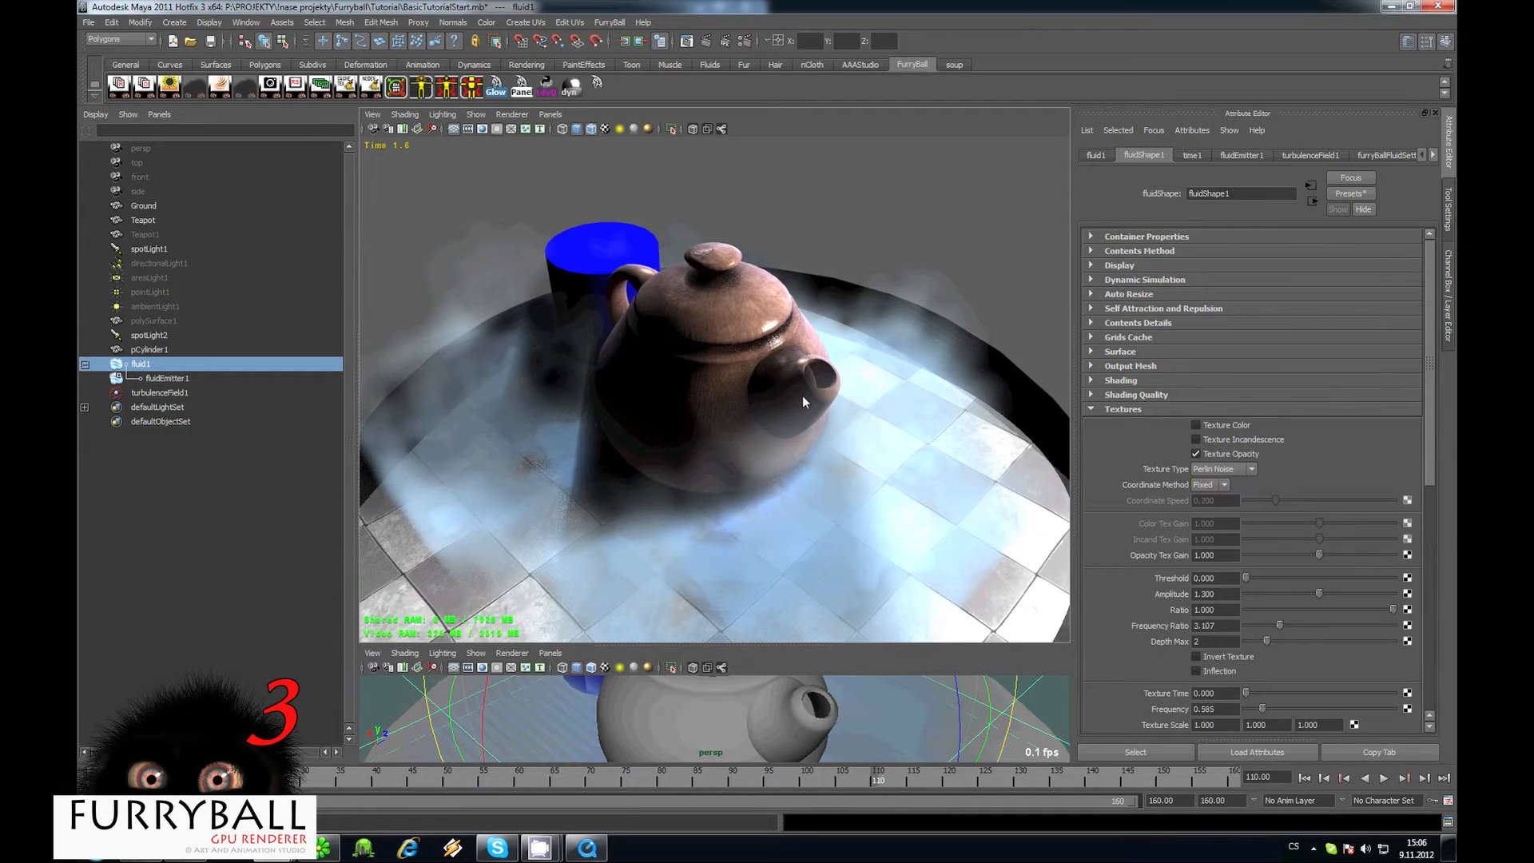
alt+drag(802, 395, 808, 436)
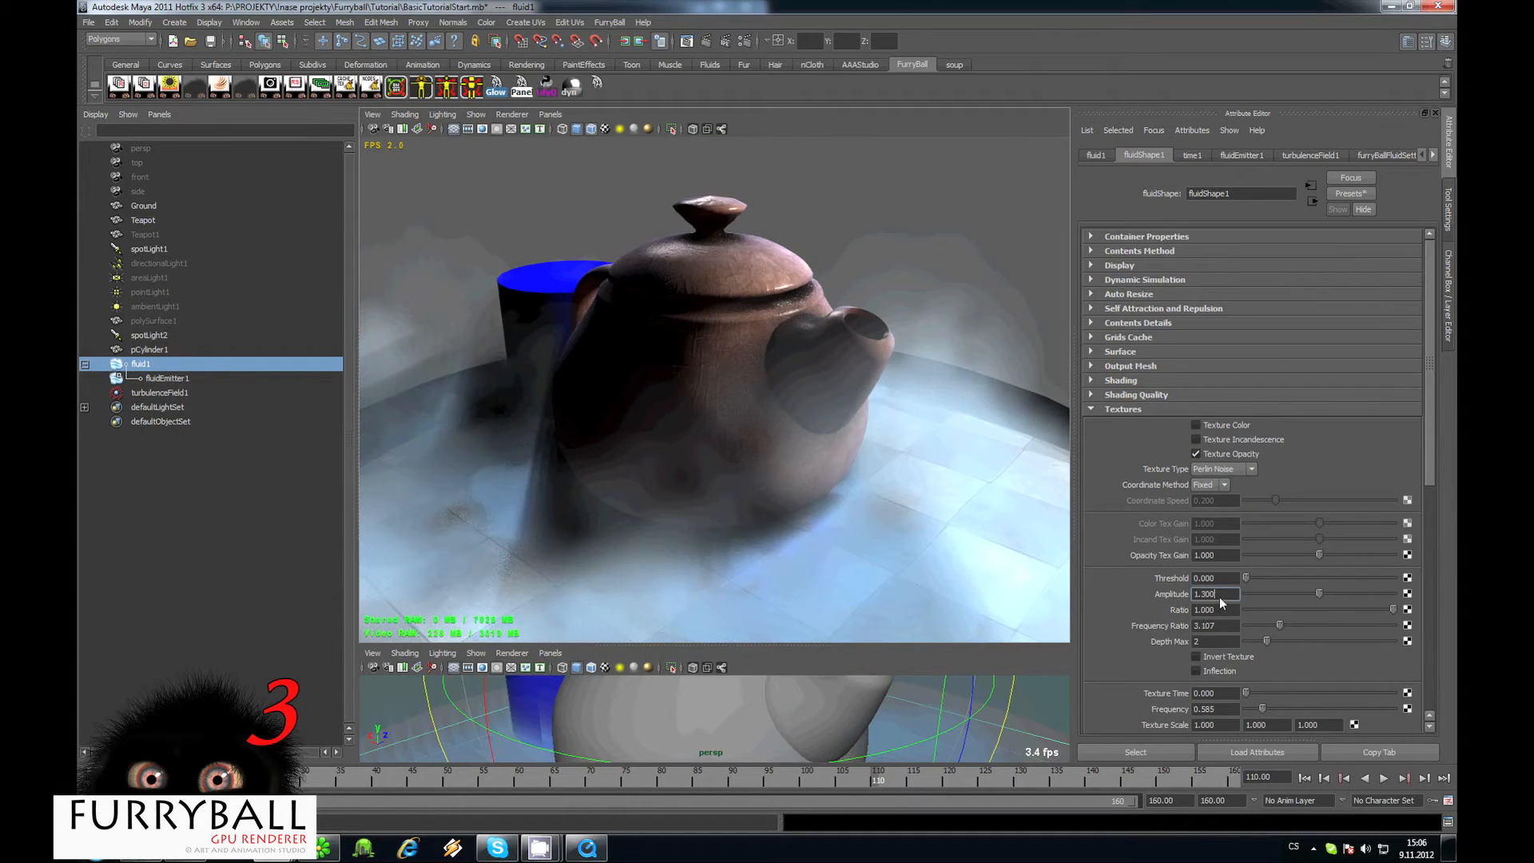
Set the fluid texture's Amplitude to 2 and raise its Frequency to about 2.46.
drag(1220, 597, 1024, 598)
text(2)
key(Return)
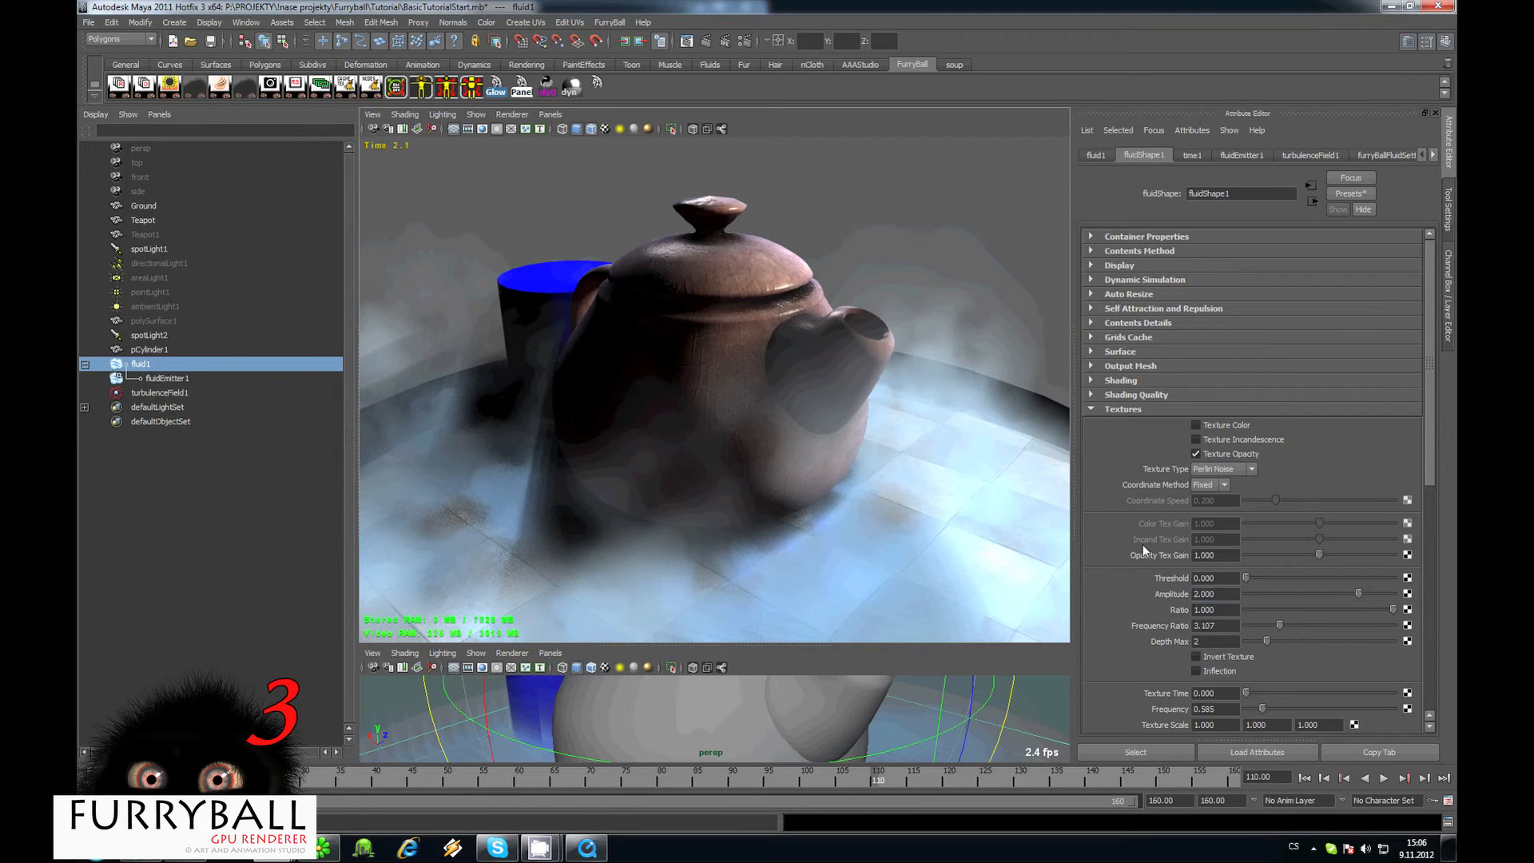
drag(1301, 709, 1315, 710)
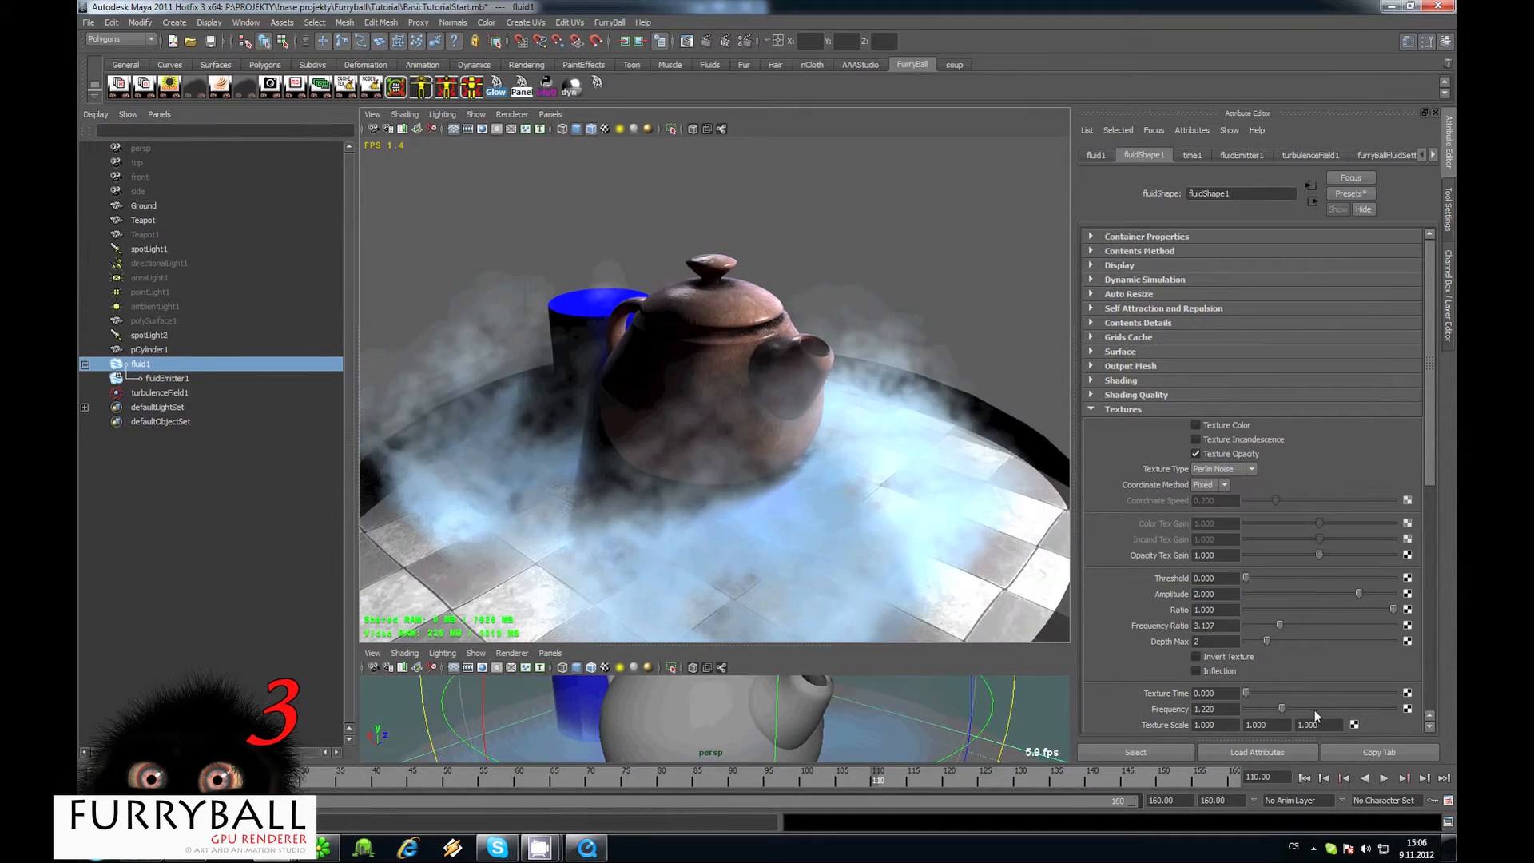
scroll(492, 311, up, 1)
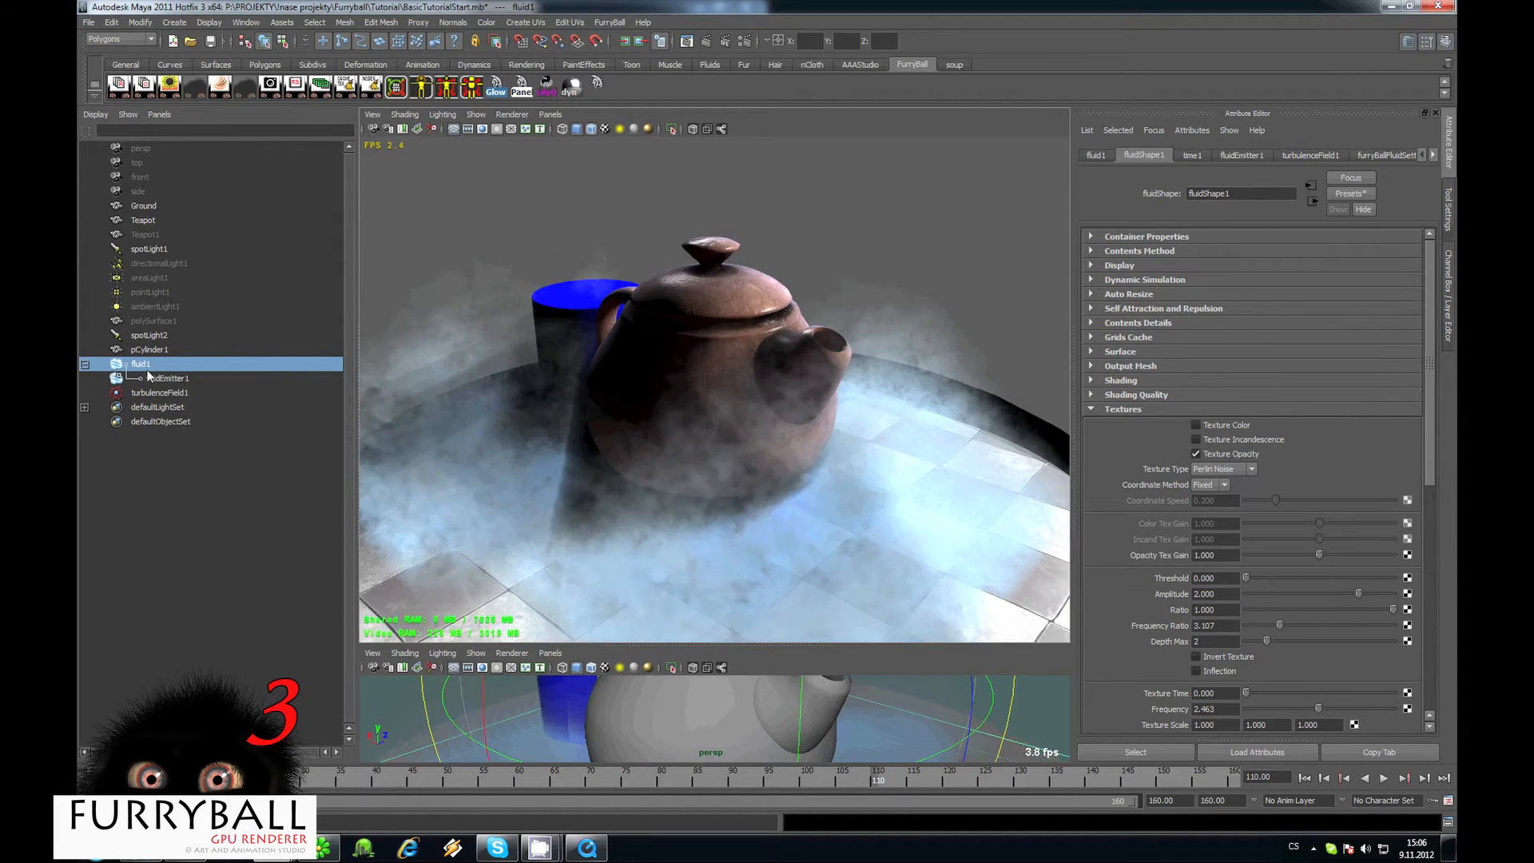
Set Noise Unit Scale to 1 in fluid1's FurryBall fluid settings.
click(1360, 153)
click(1221, 296)
text(1)
key(Return)
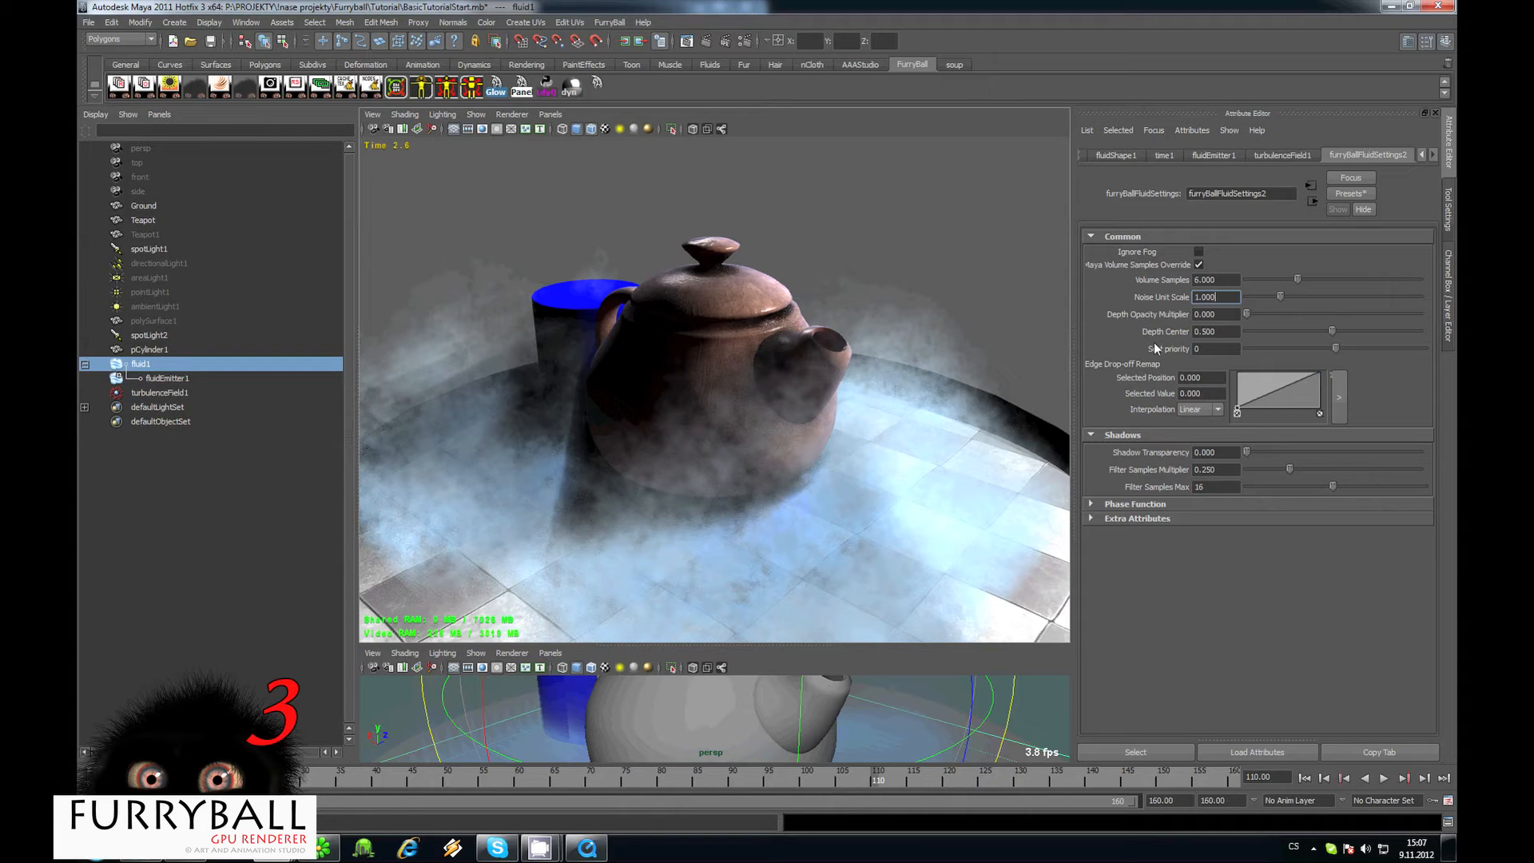
click(1216, 348)
click(1337, 412)
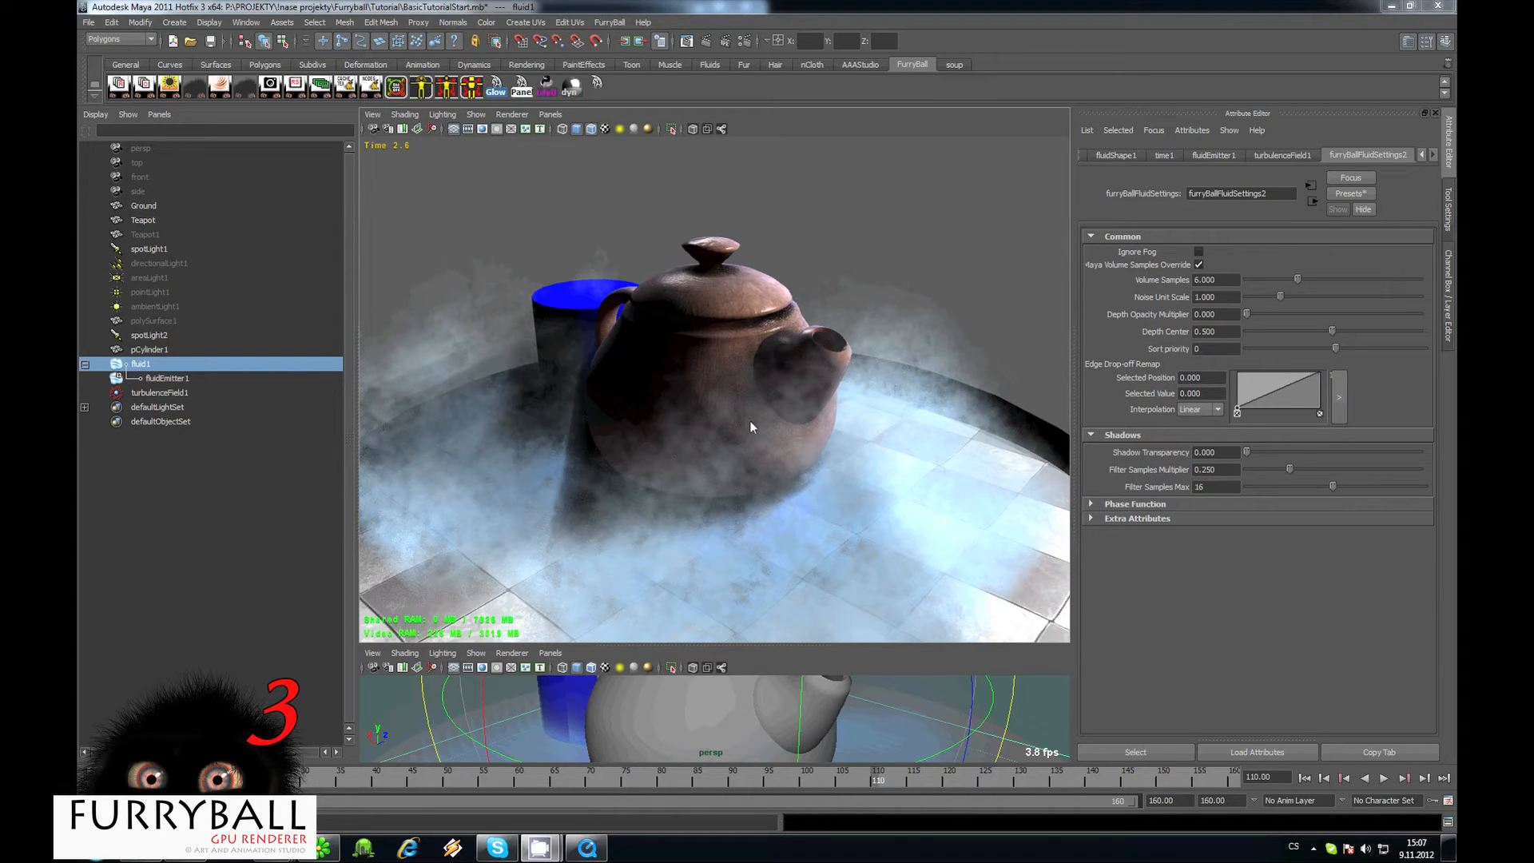
click(1210, 348)
Set the fluid's Shadow Transparency to 1, with the common settings collapsed.
click(1124, 434)
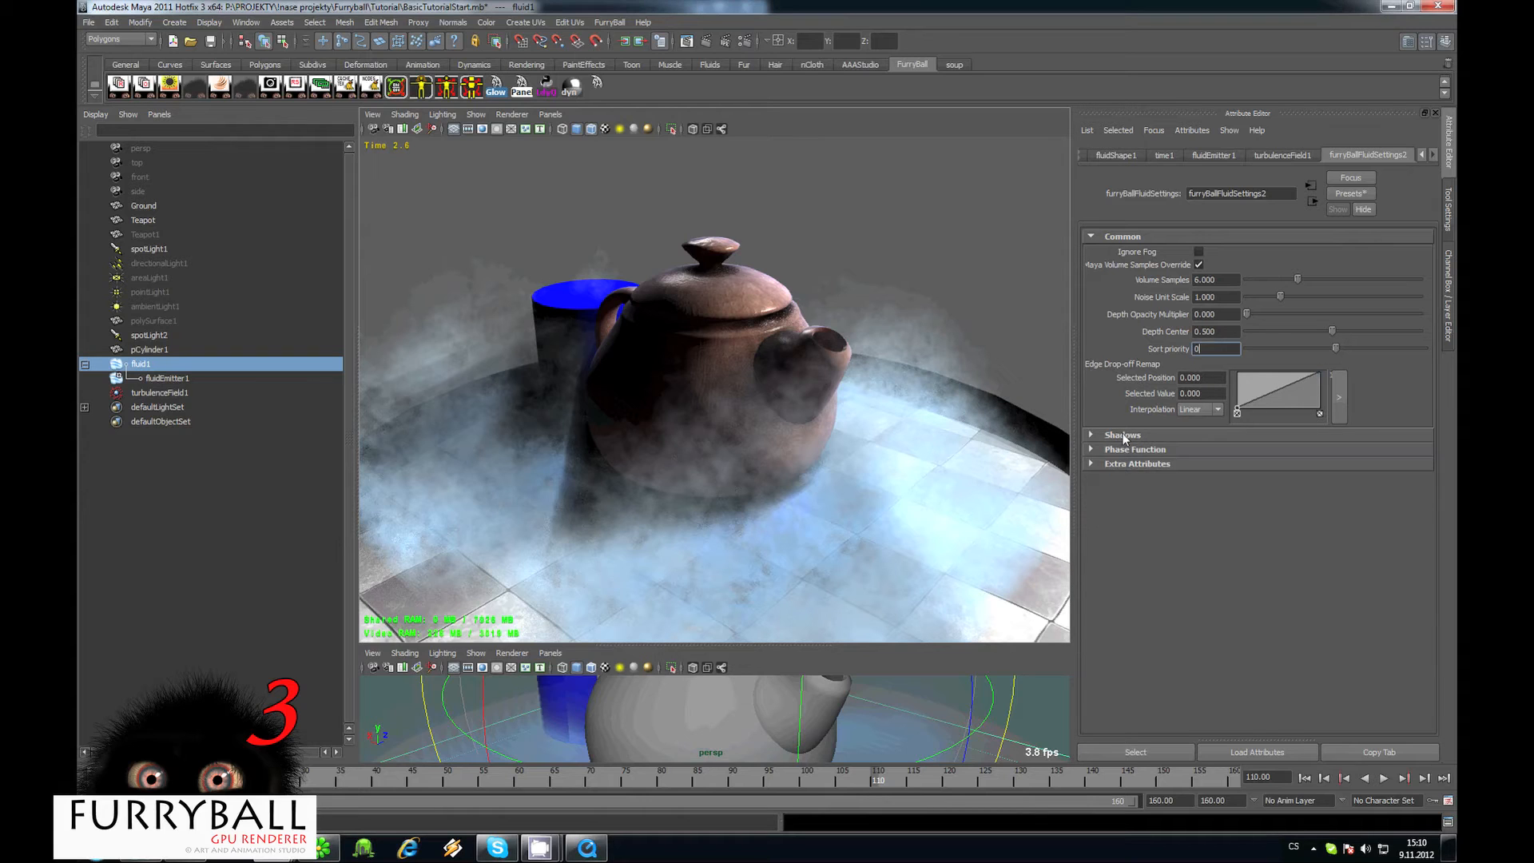
click(1124, 434)
click(1117, 236)
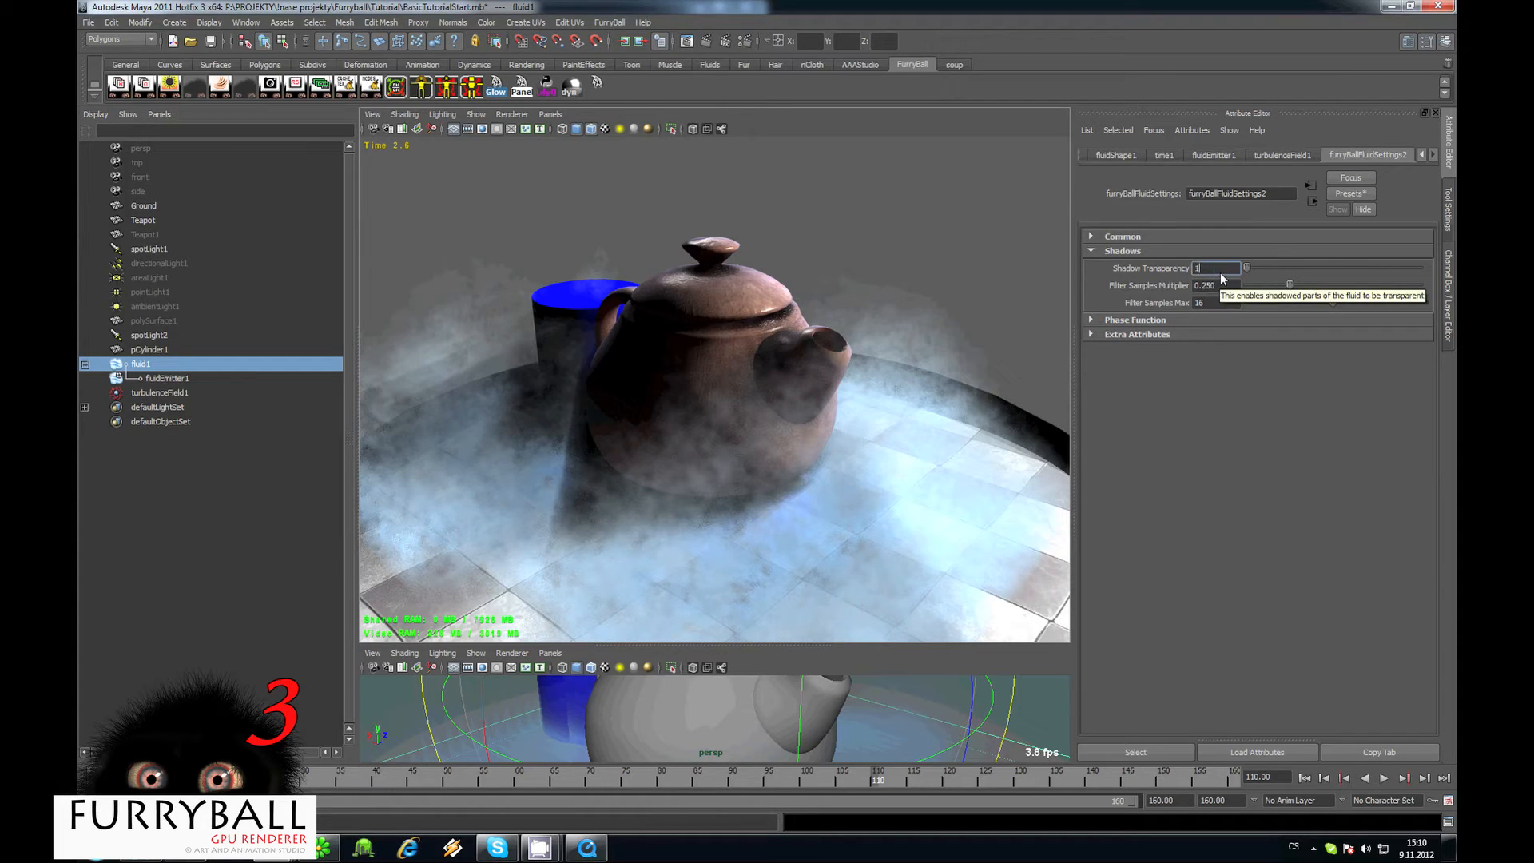
text(1.000)
key(Return)
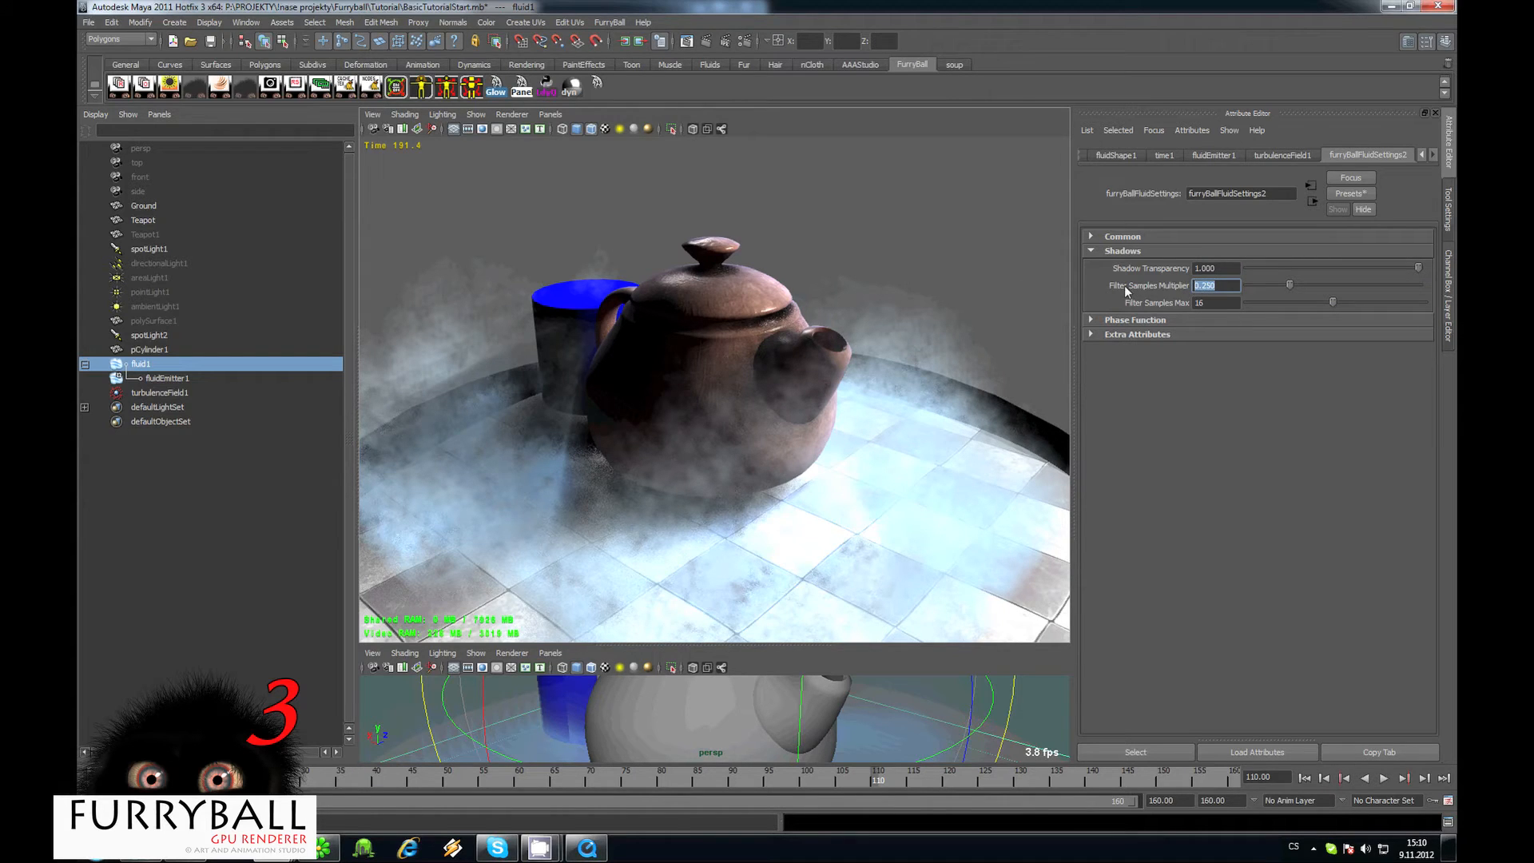
Try the fluid's Phase Function with an intensity of 0.1 and a bias of 0.008, and switch its evaluation off again.
click(1150, 318)
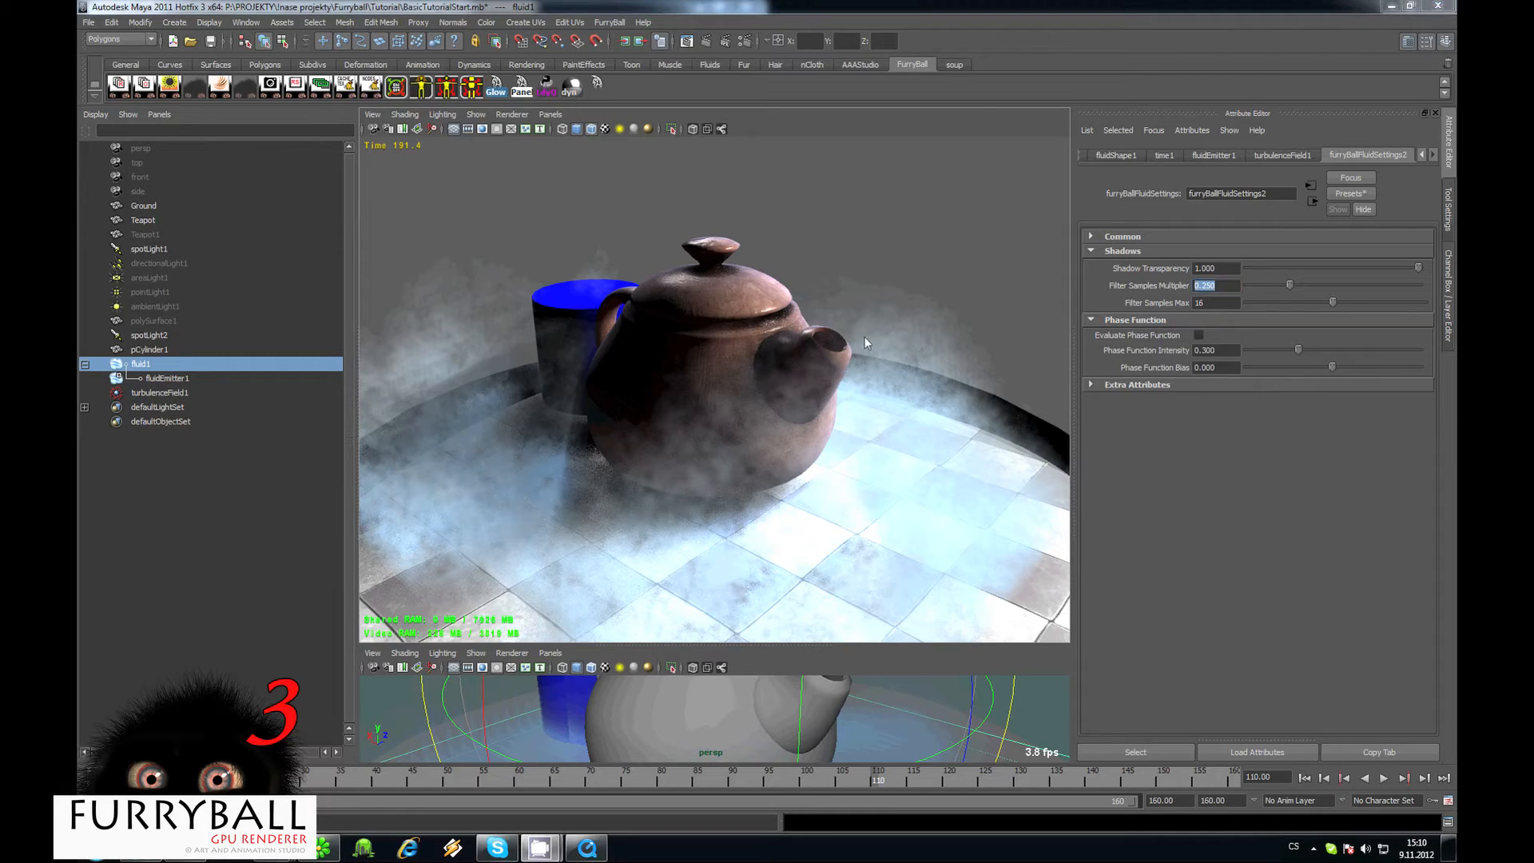
click(1199, 335)
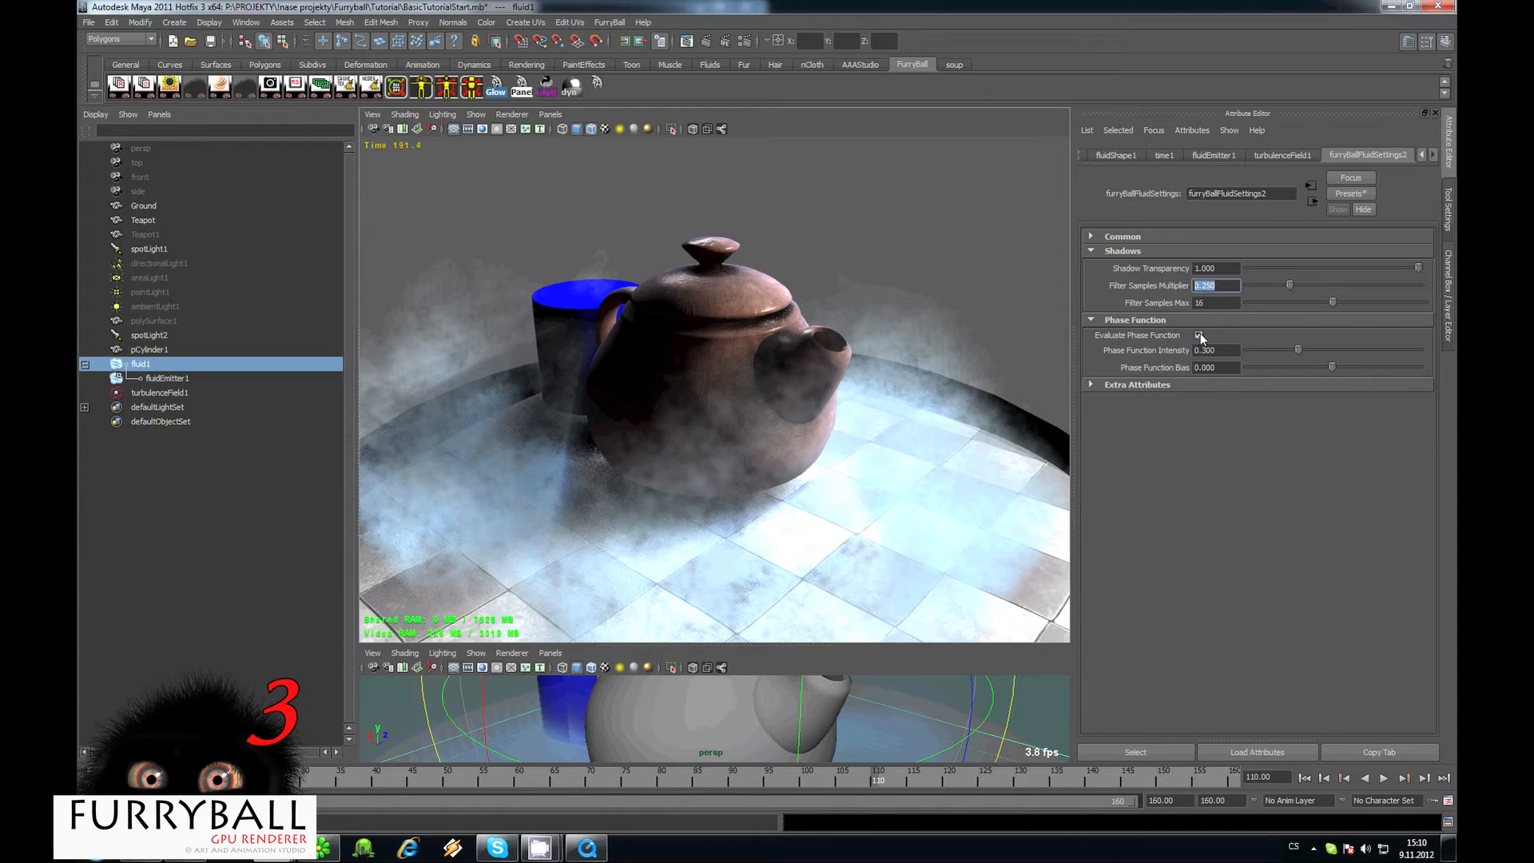
drag(1316, 350, 1254, 352)
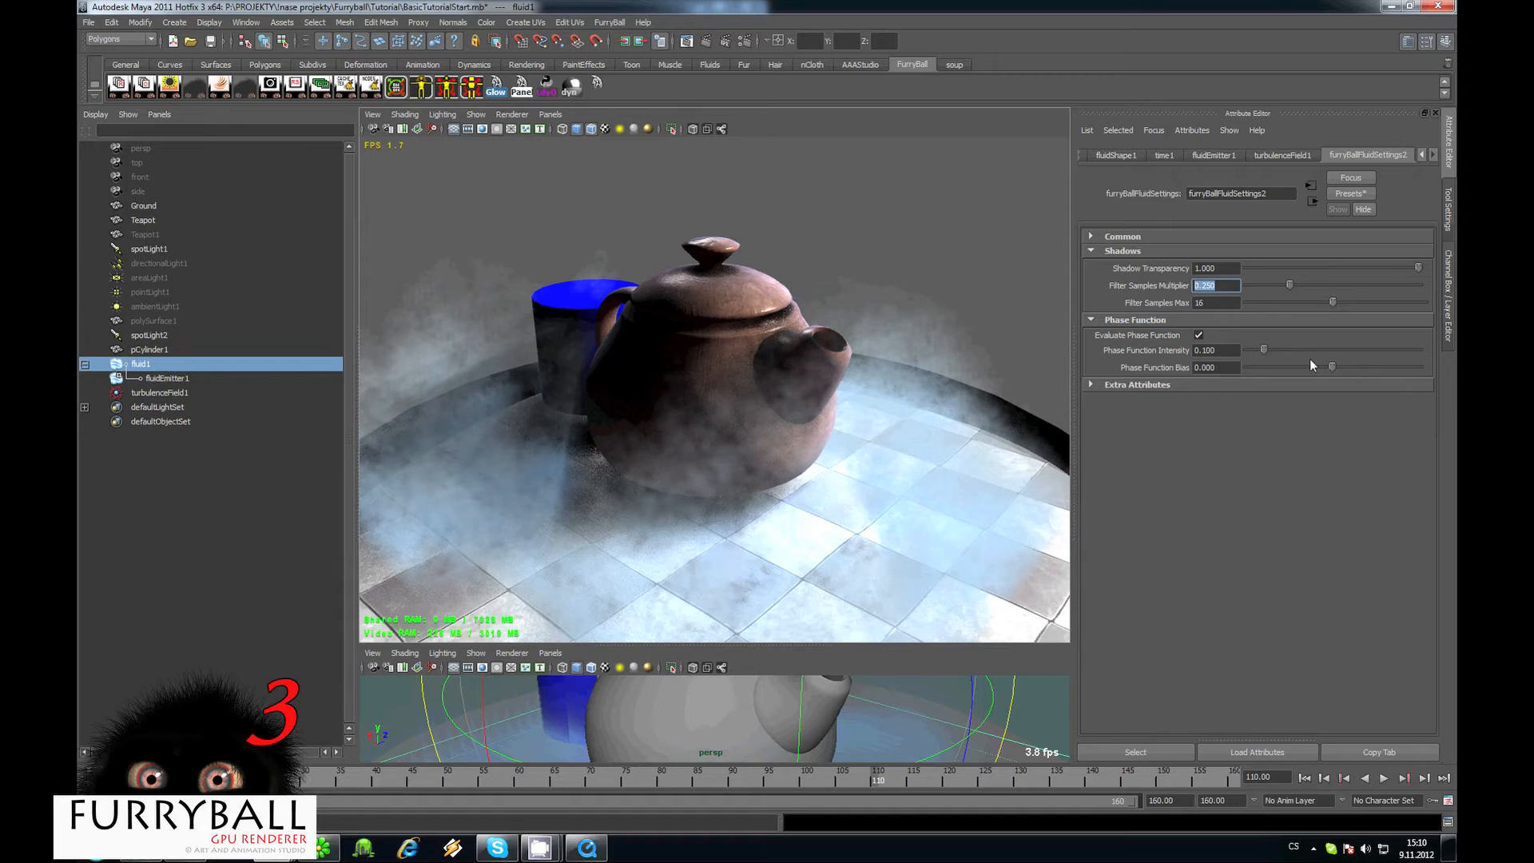
drag(1428, 367, 1322, 367)
click(1199, 335)
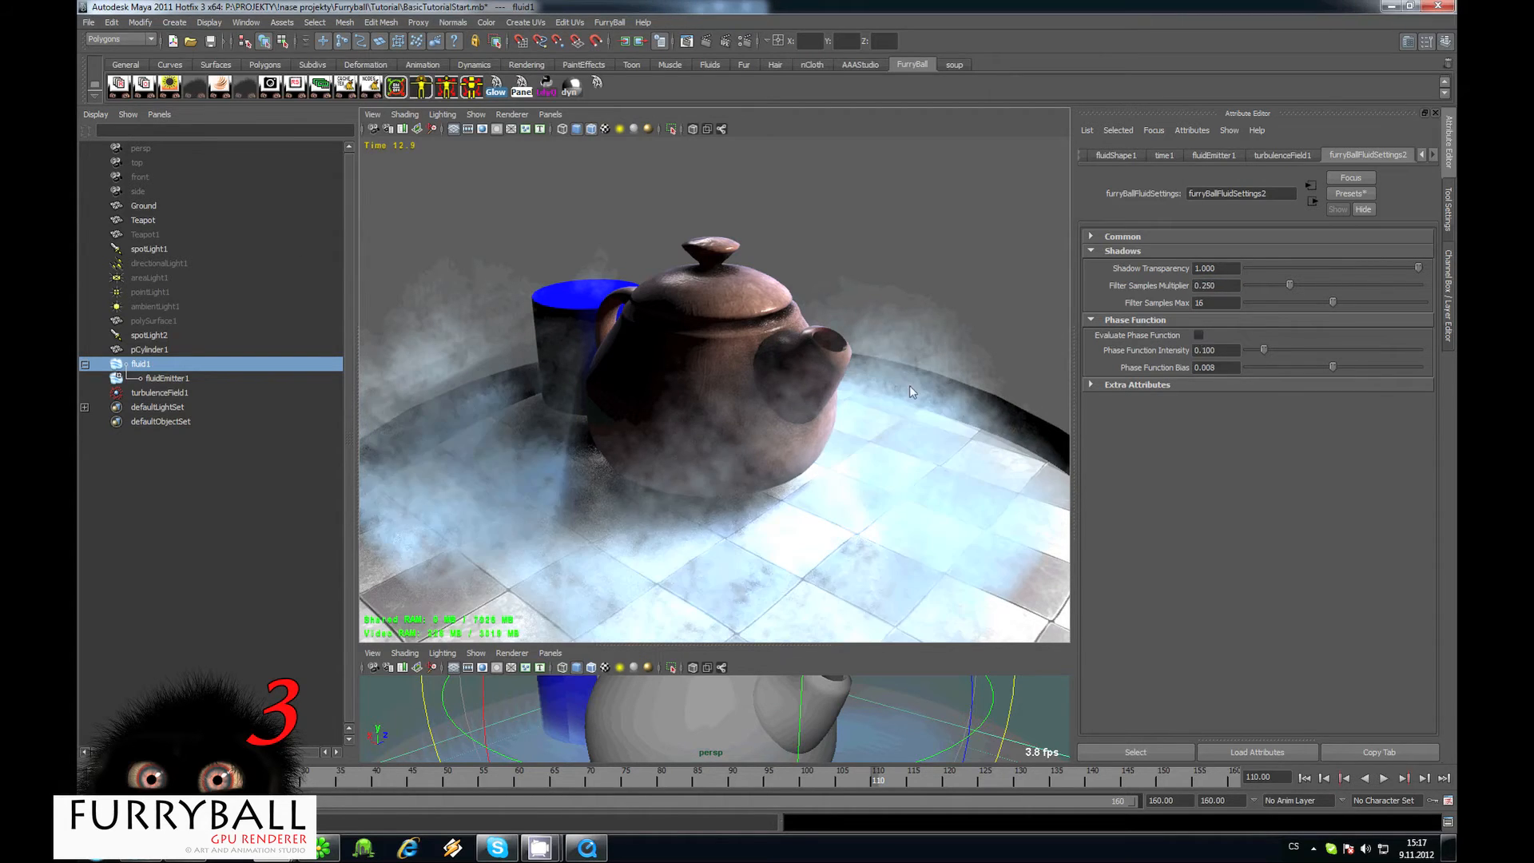
alt+drag(918, 407, 694, 326)
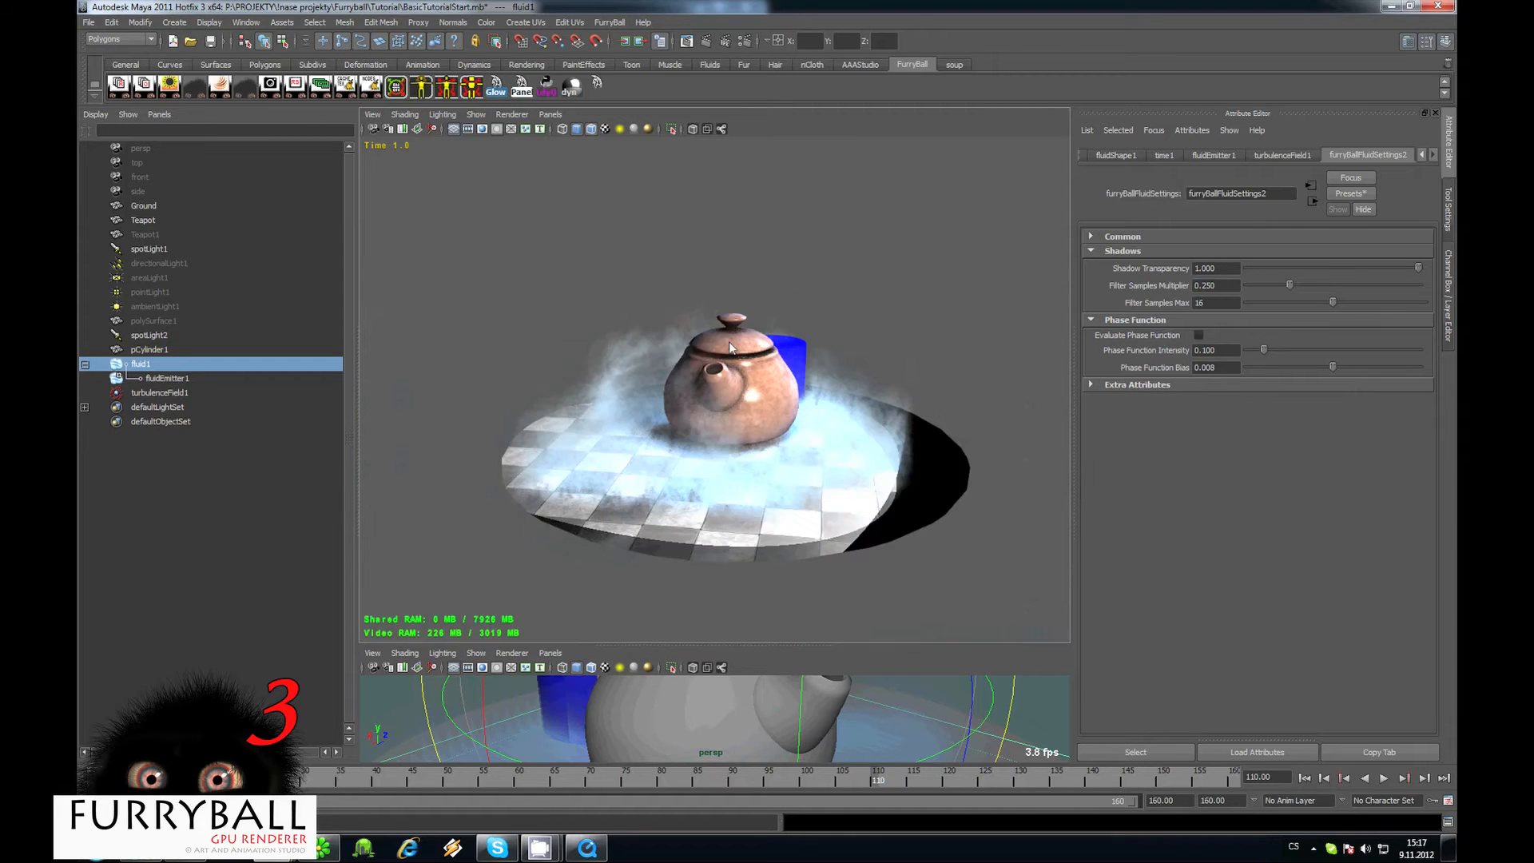
alt+right_drag(694, 326, 729, 308)
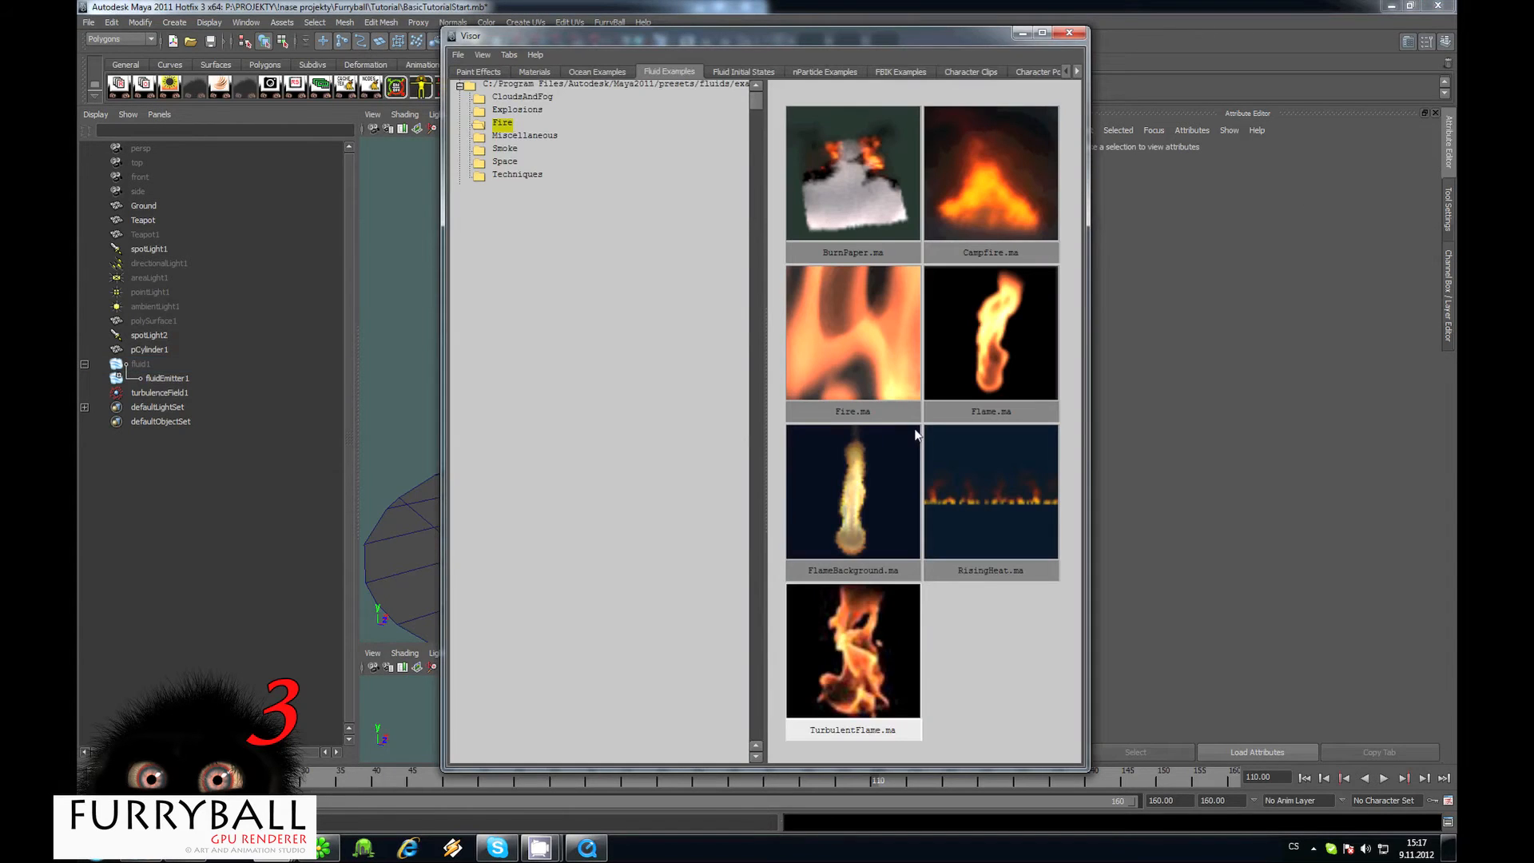
Import the TurbulentFlame.ma fire example into the scene and parent nurbsTorus1 under Flame.
click(1022, 34)
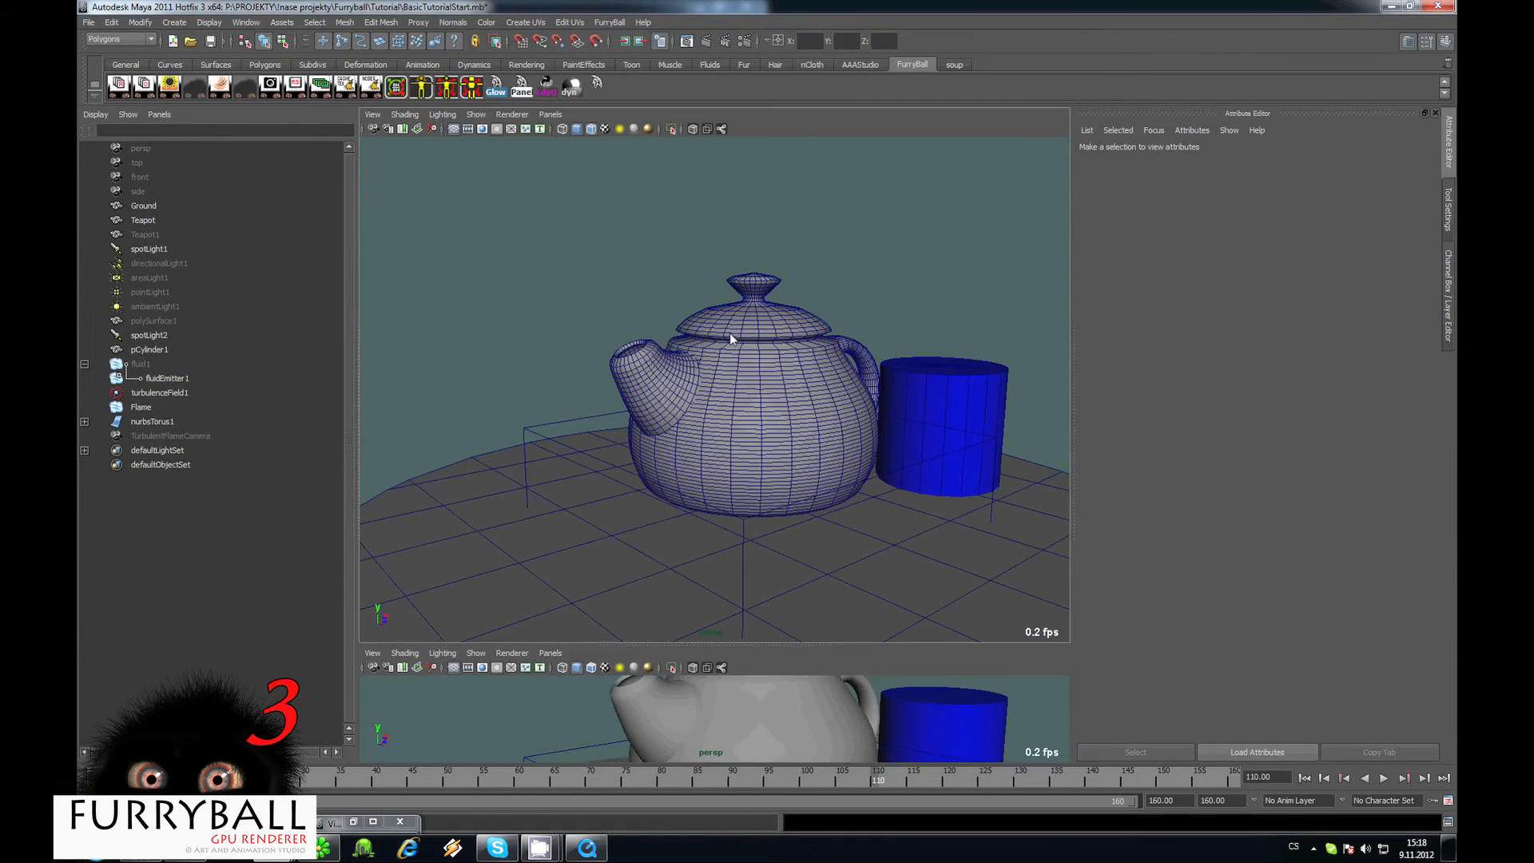
click(152, 419)
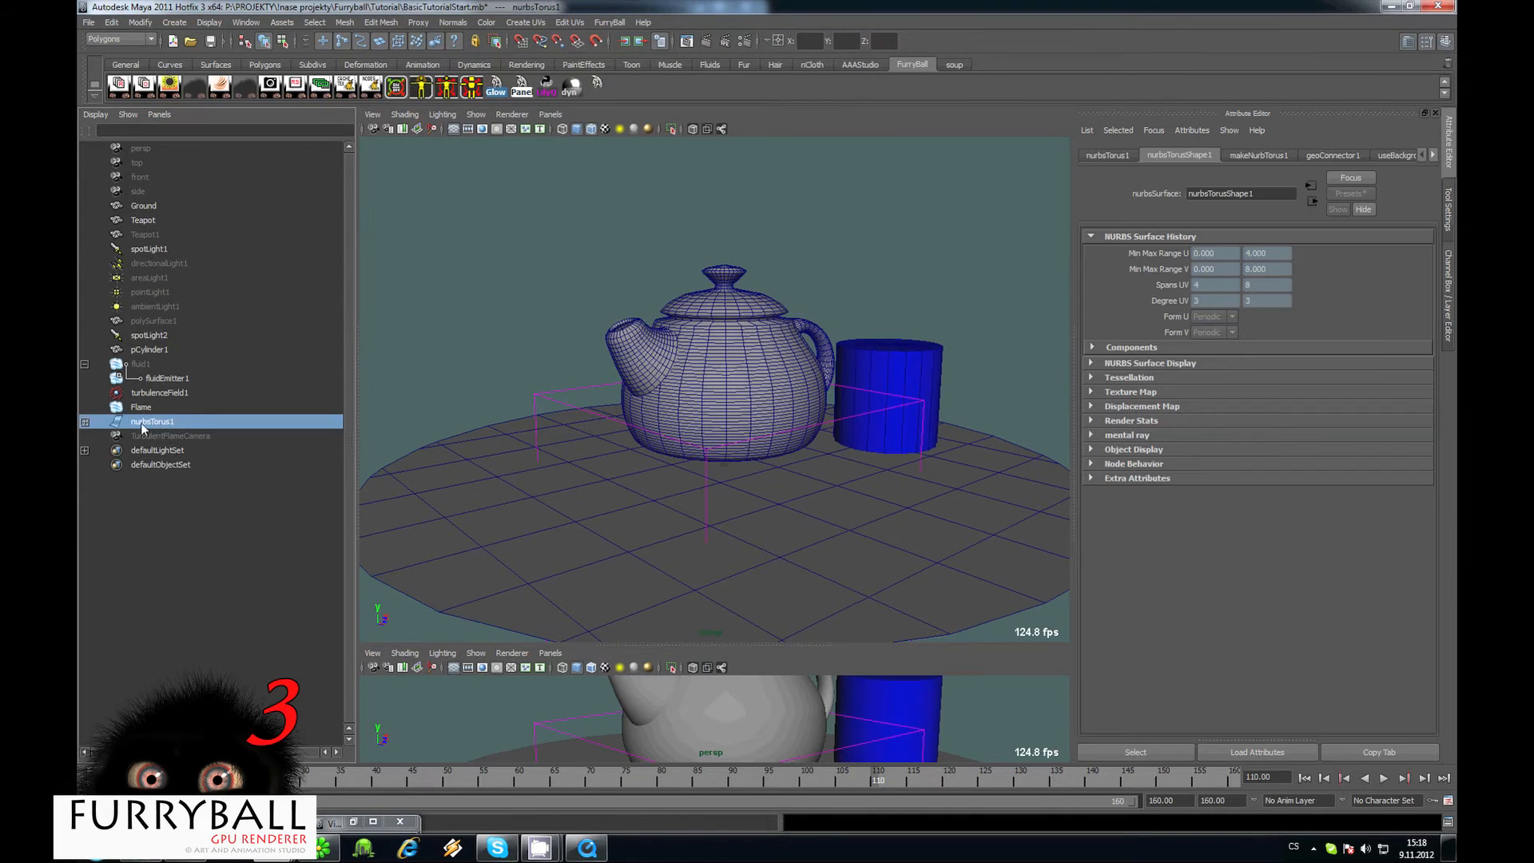
middle_drag(152, 417, 141, 408)
click(141, 407)
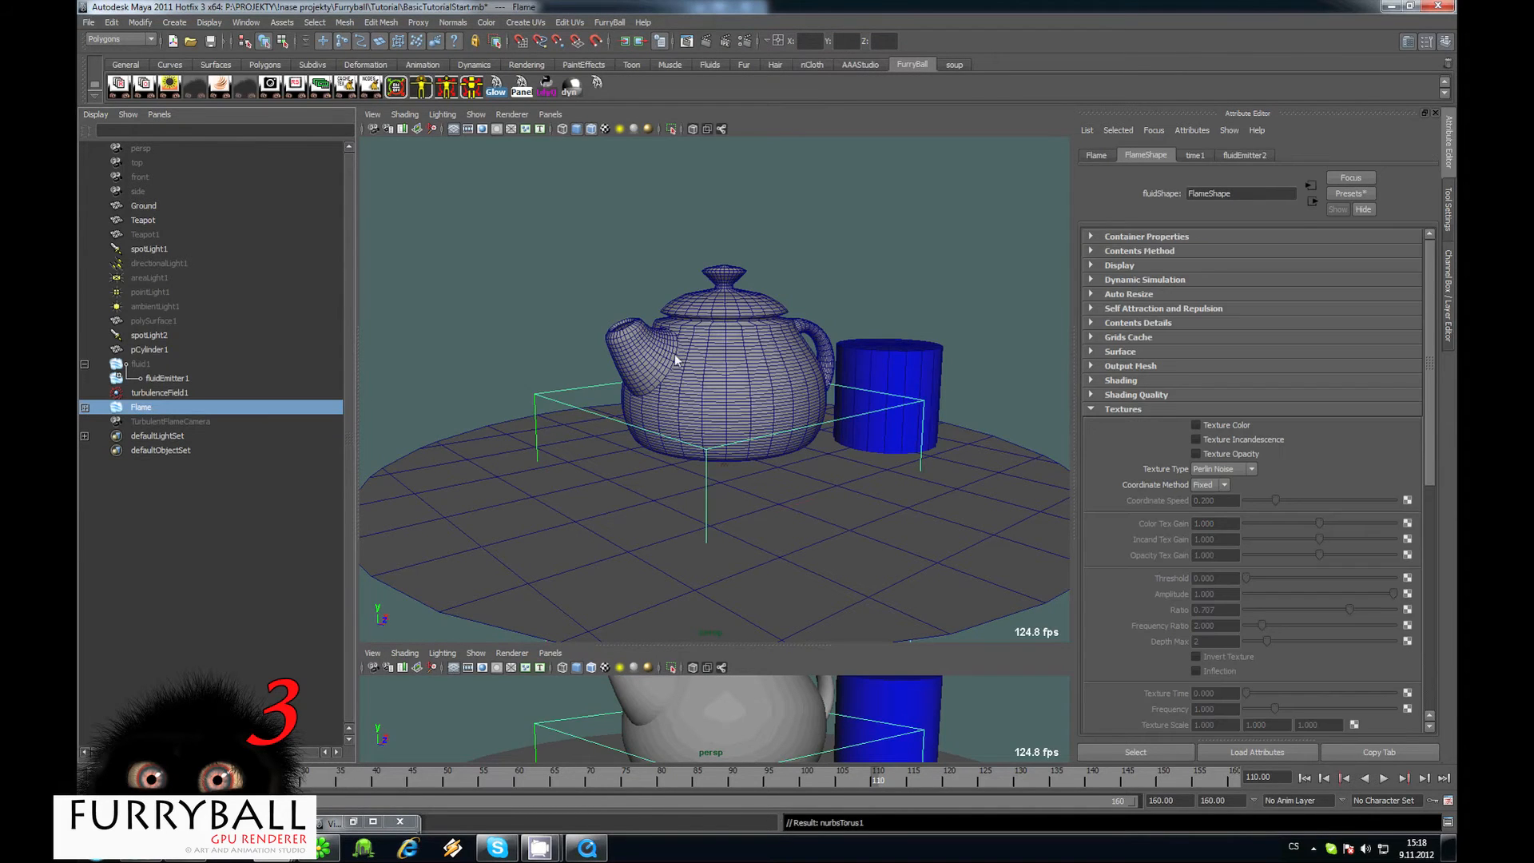
Move the Flame fluid container up so its emitter ring sits around the teapot's lid.
scroll(724, 364, down, 3)
drag(722, 323, 717, 67)
alt+middle_drag(772, 248, 772, 281)
scroll(772, 281, up, 3)
alt+drag(772, 280, 549, 136)
Switch the upper perspective view to the FurryBall Default renderer.
click(515, 113)
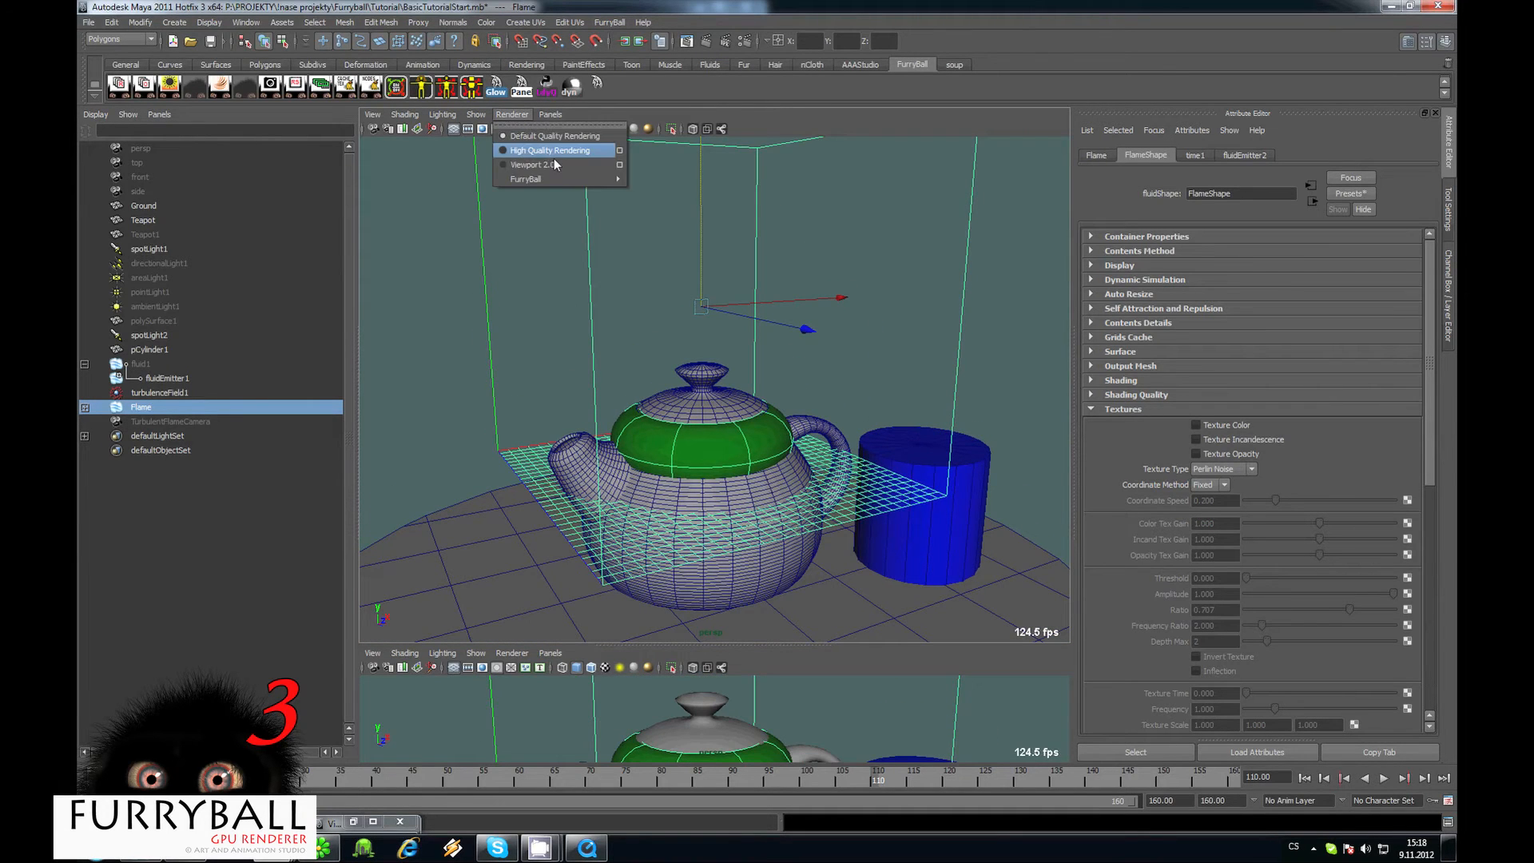
mouse_move(564, 175)
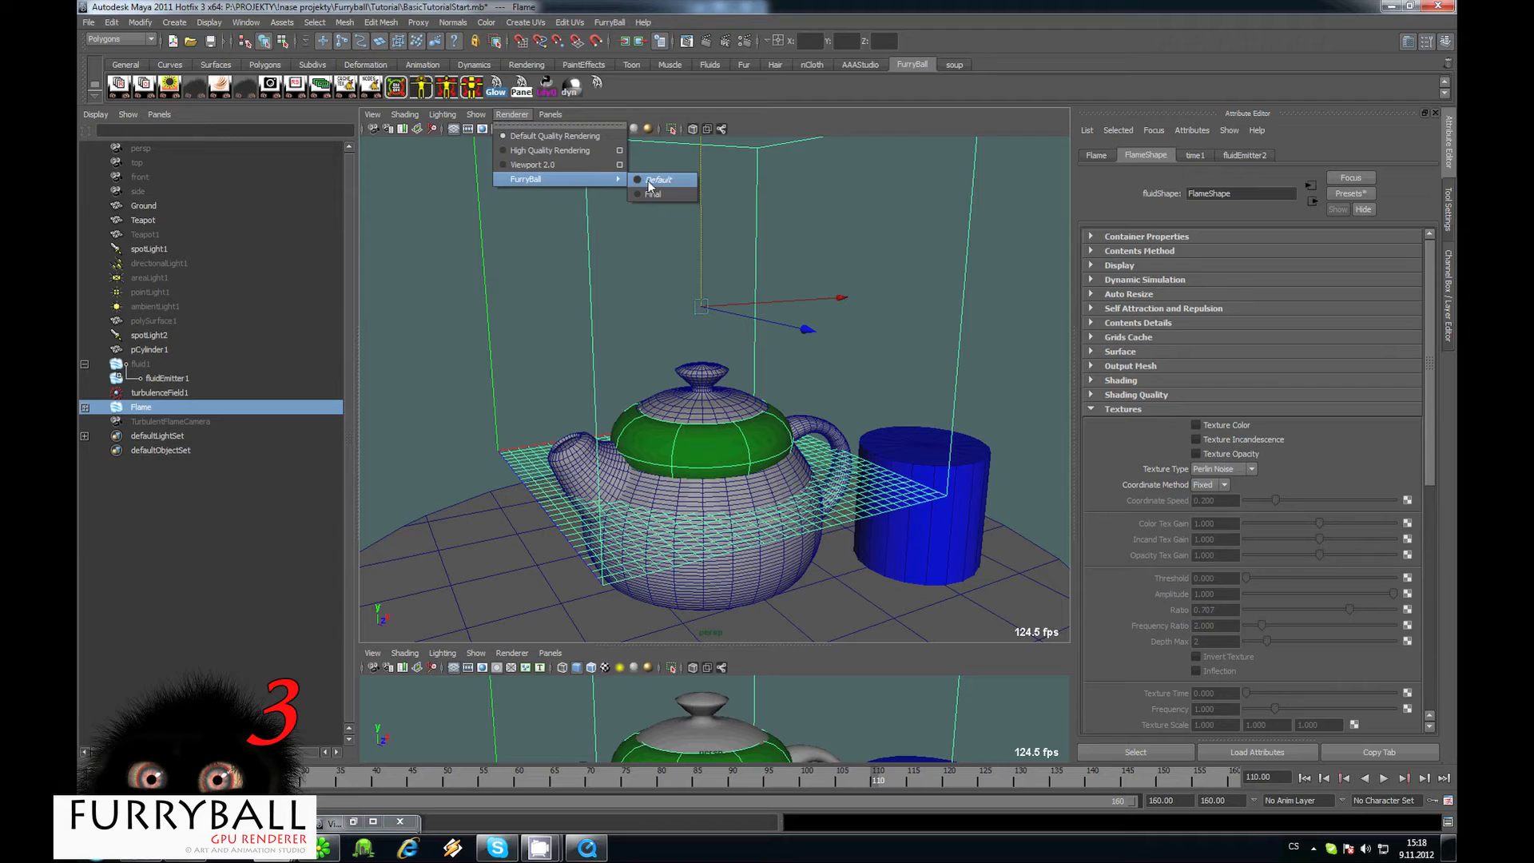
click(649, 180)
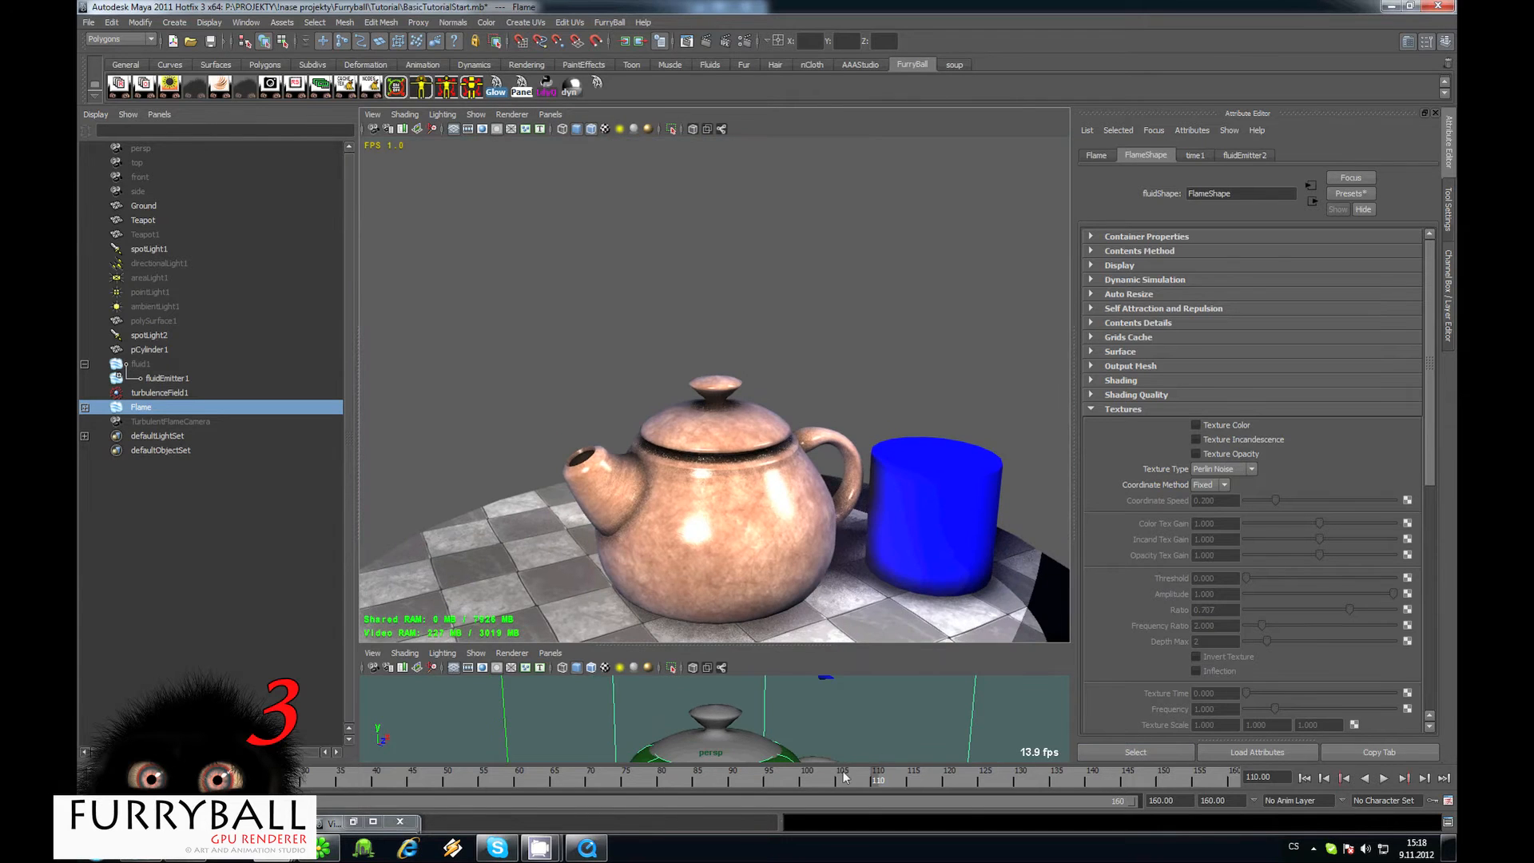
Play the flame simulation from the first frame and stop it at frame 24 for a close view of the fire.
click(1304, 778)
click(1386, 778)
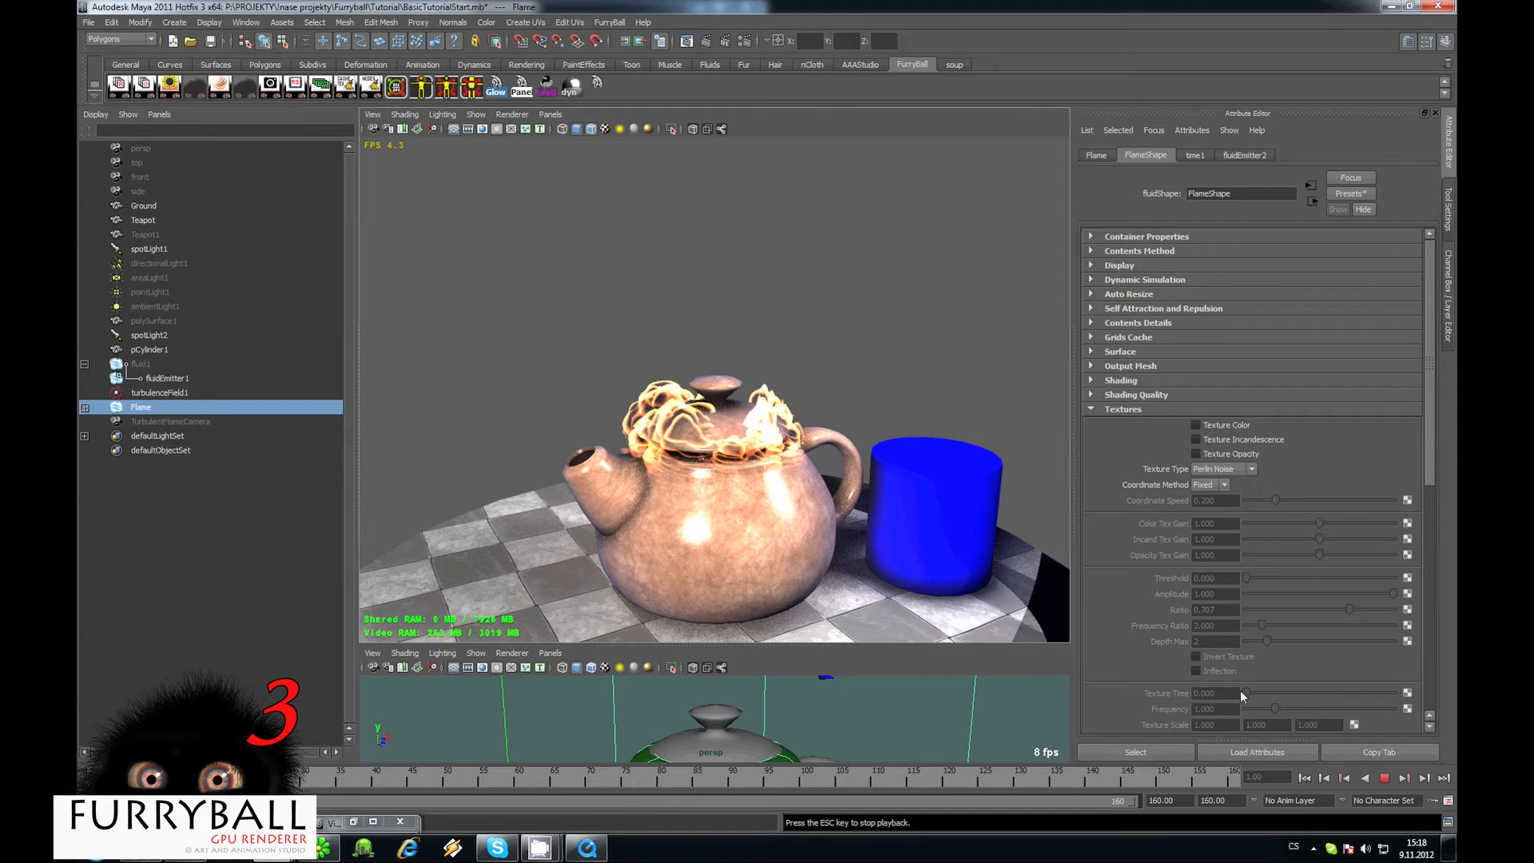
click(1385, 780)
alt+drag(637, 446, 742, 473)
alt+middle_drag(671, 208, 697, 264)
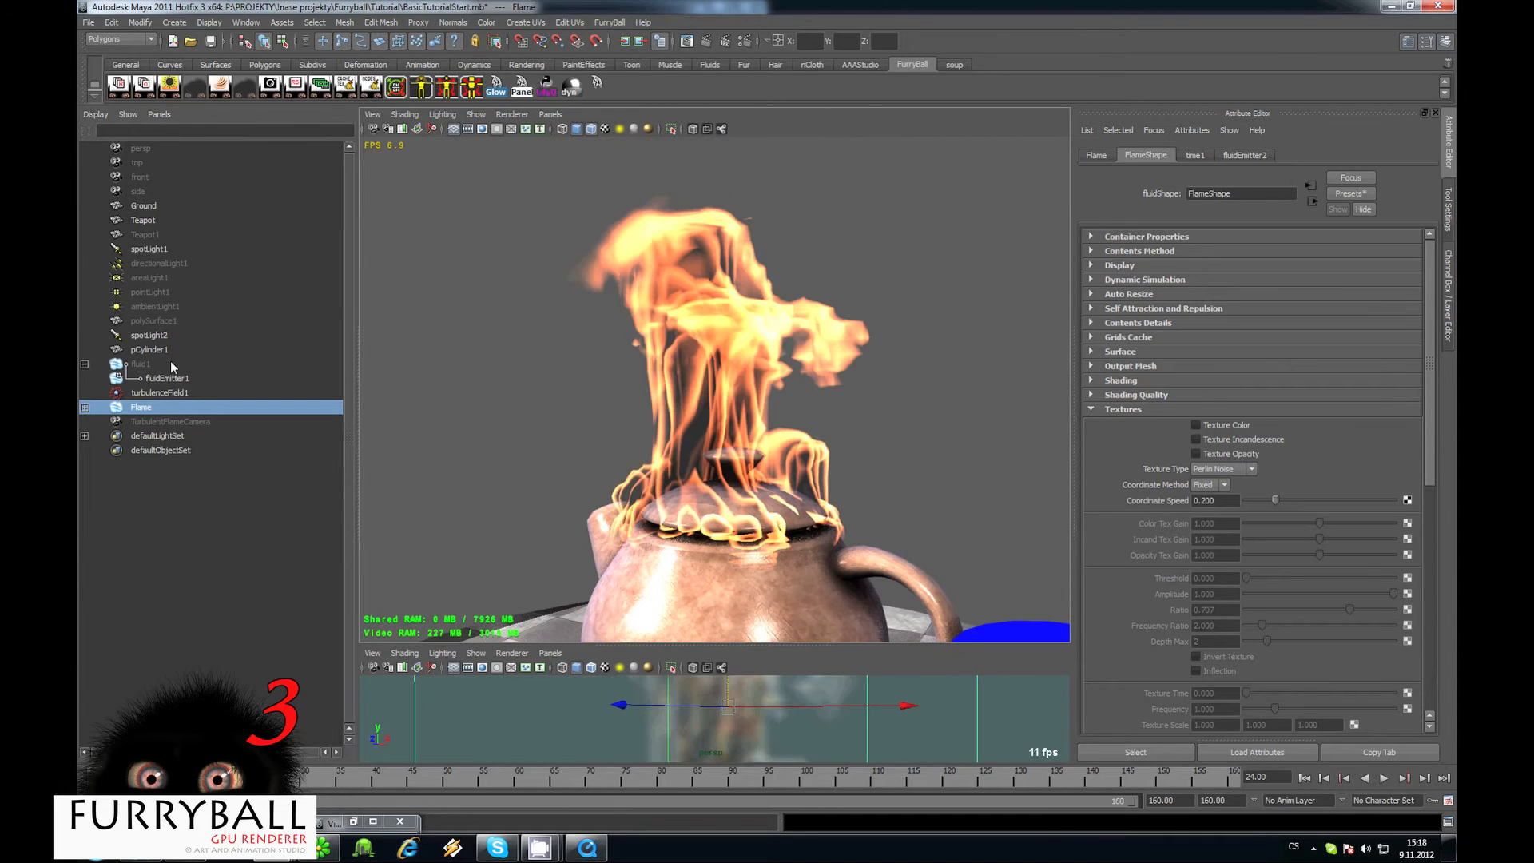
Turn on Depth Jitter in FlameShape's render stats, with the texture settings collapsed.
click(1122, 409)
click(1136, 438)
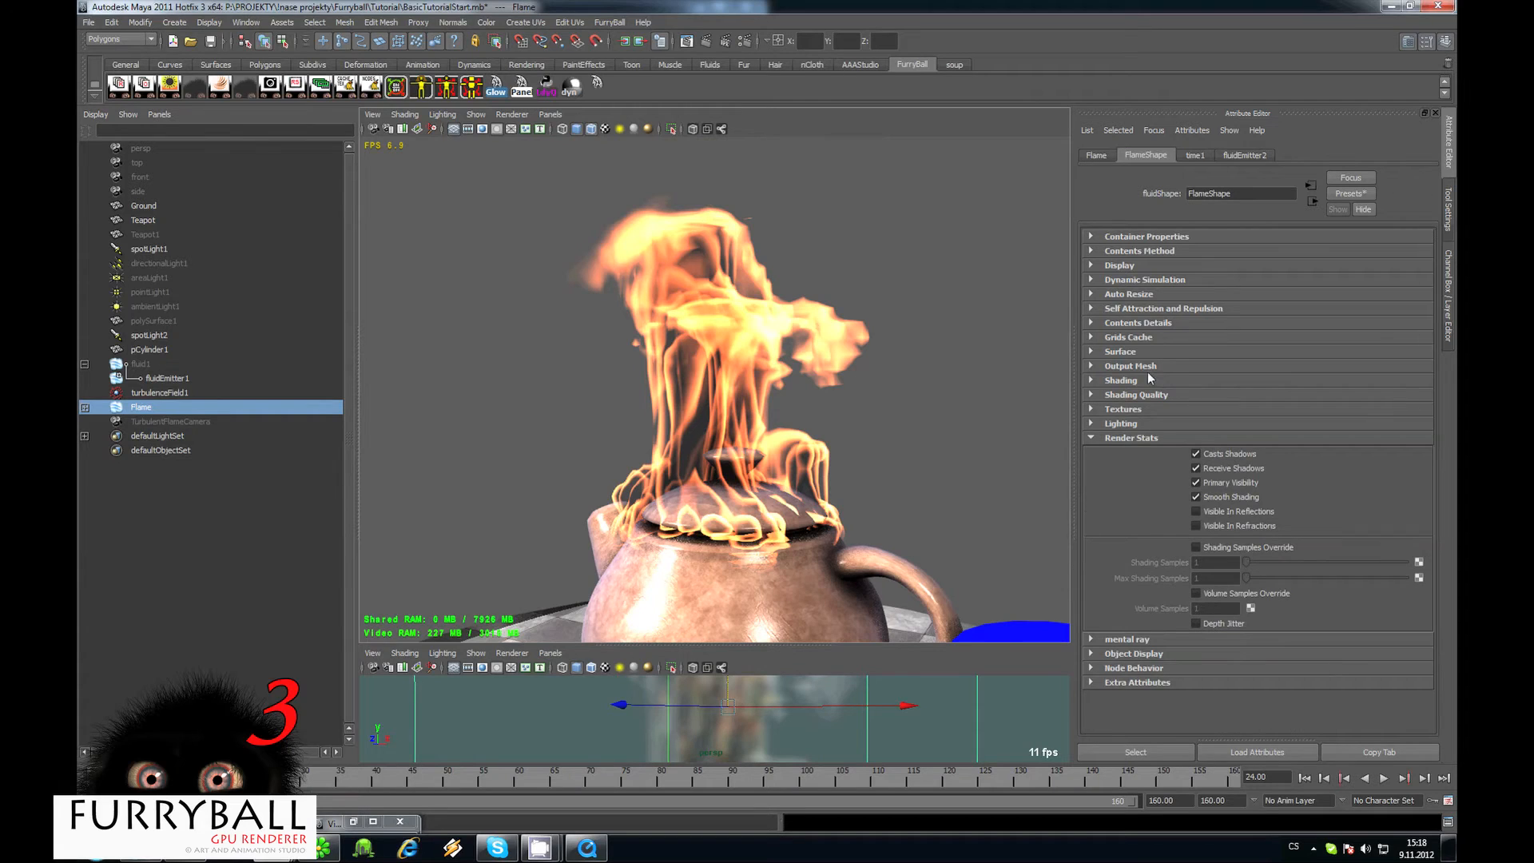
click(1125, 438)
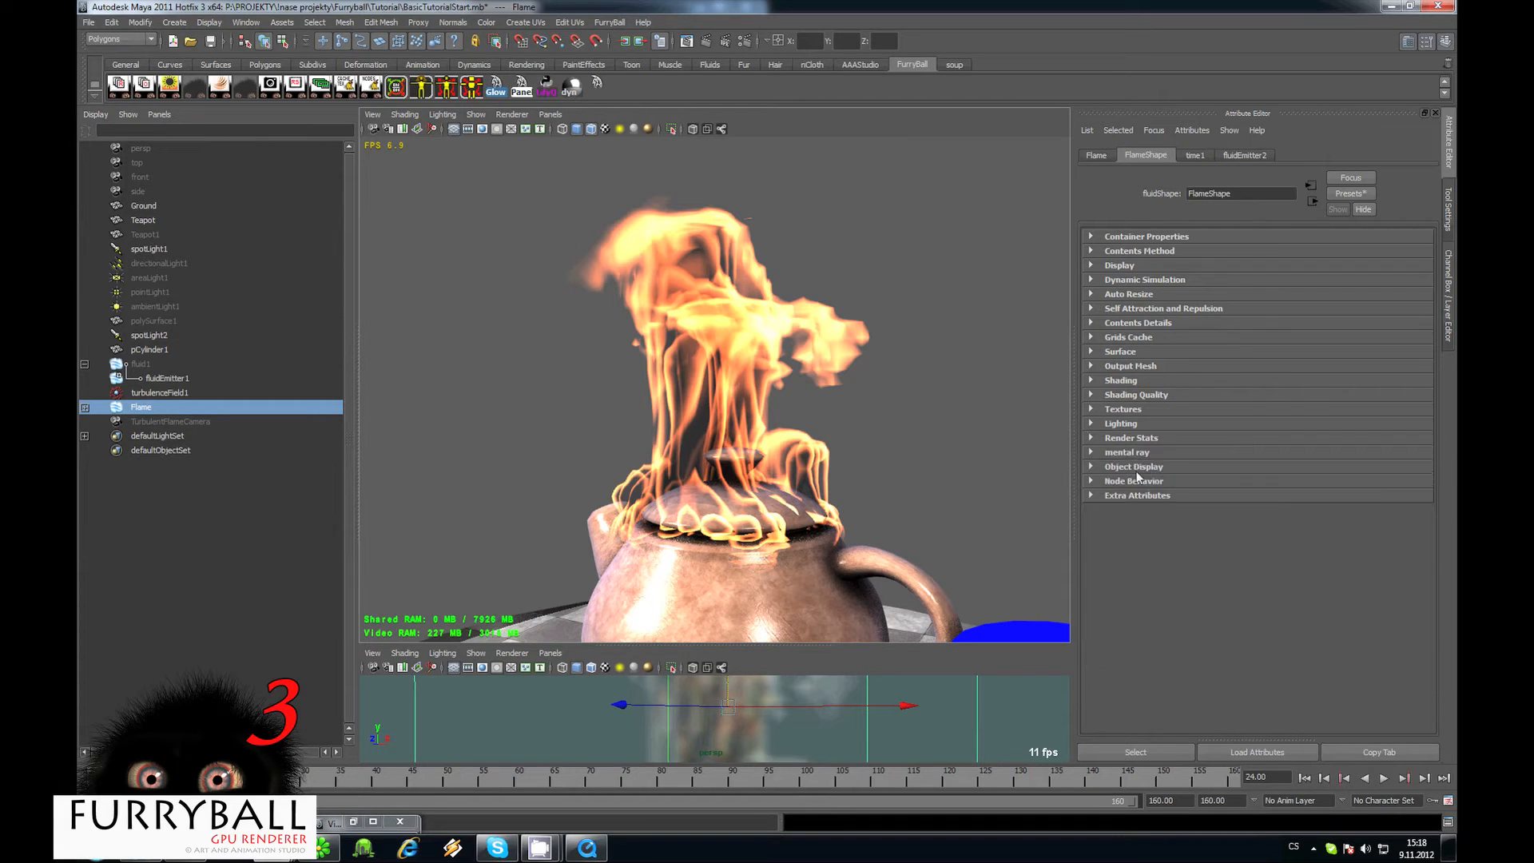
click(1133, 437)
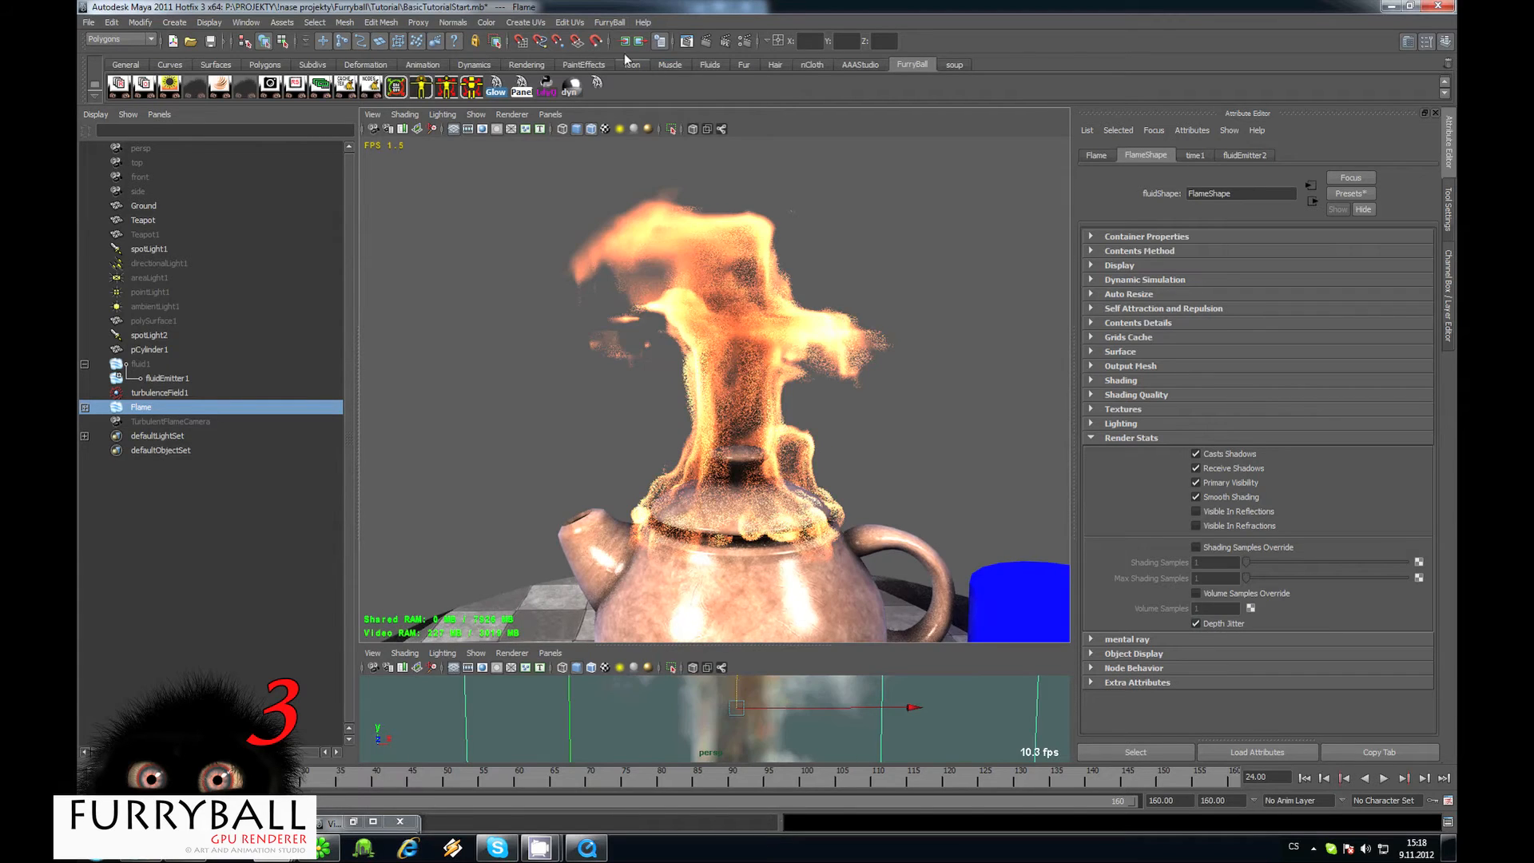
Add new FurryBall fluid attributes to Flame and show their common settings.
click(610, 23)
mouse_move(677, 133)
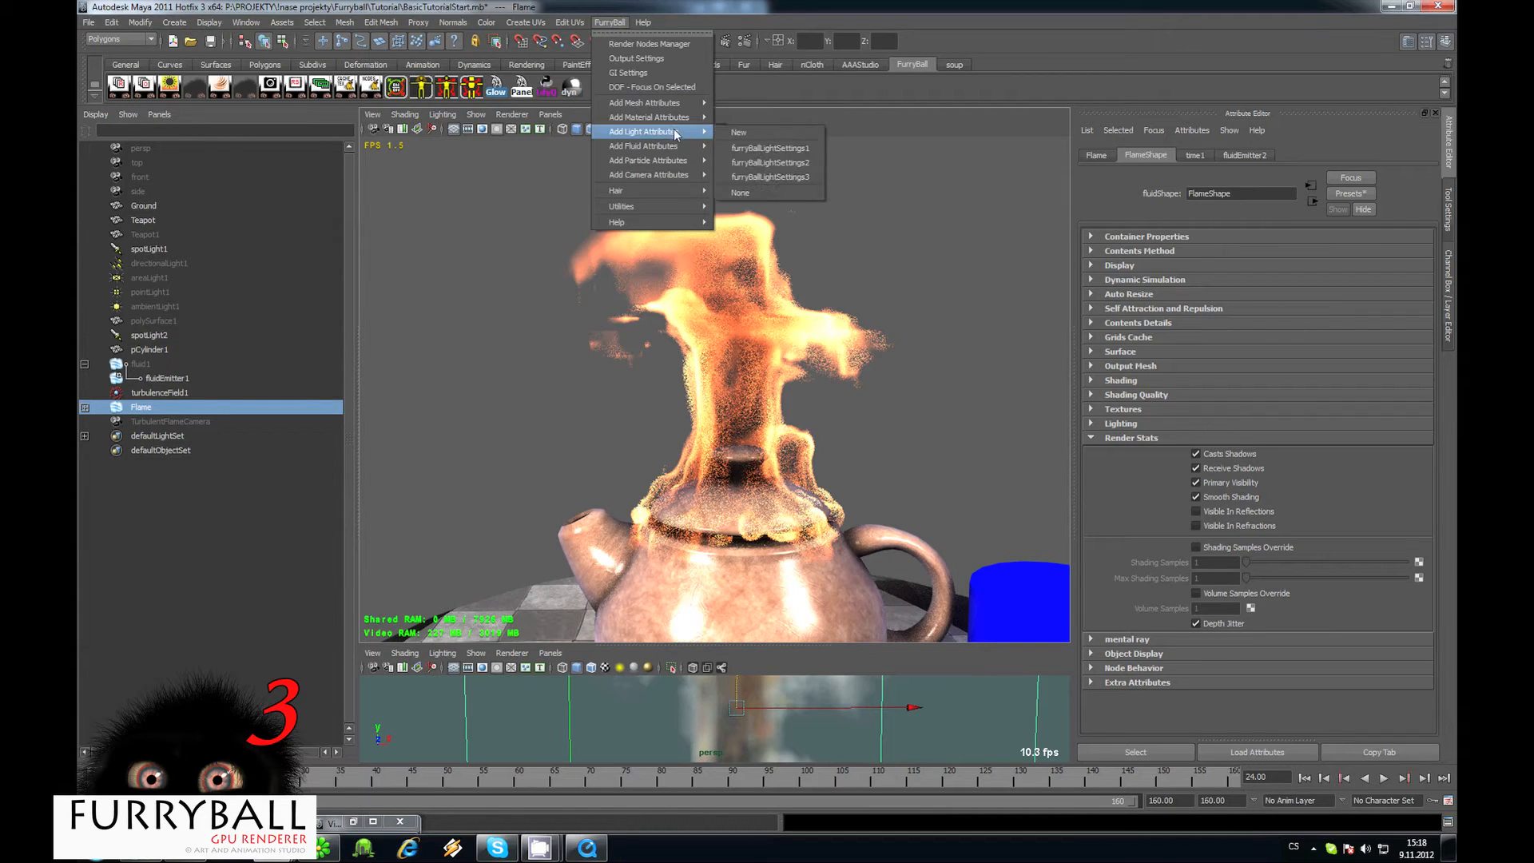
click(740, 148)
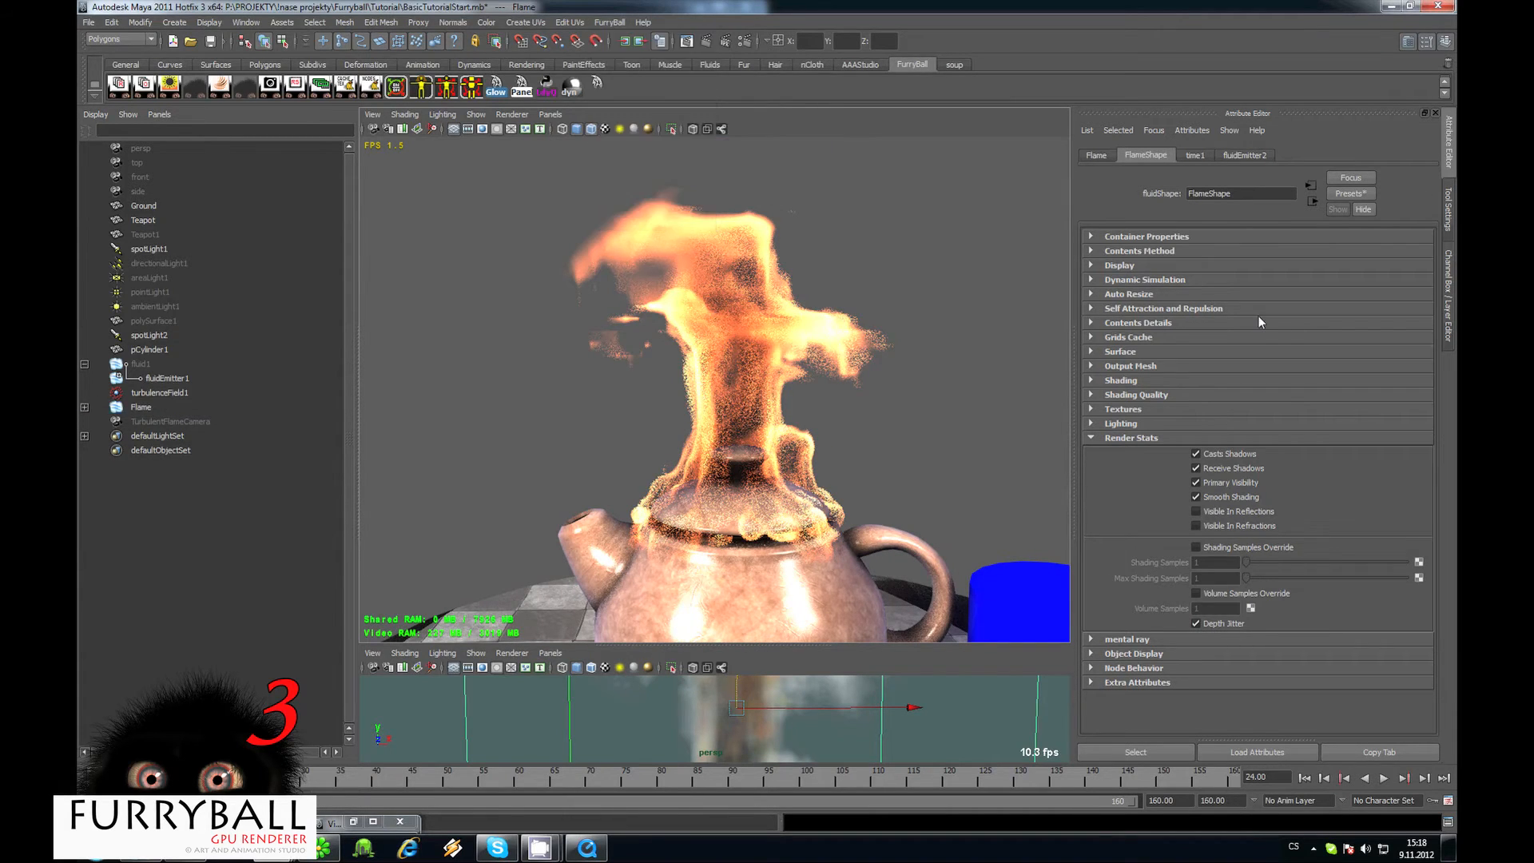
click(1122, 237)
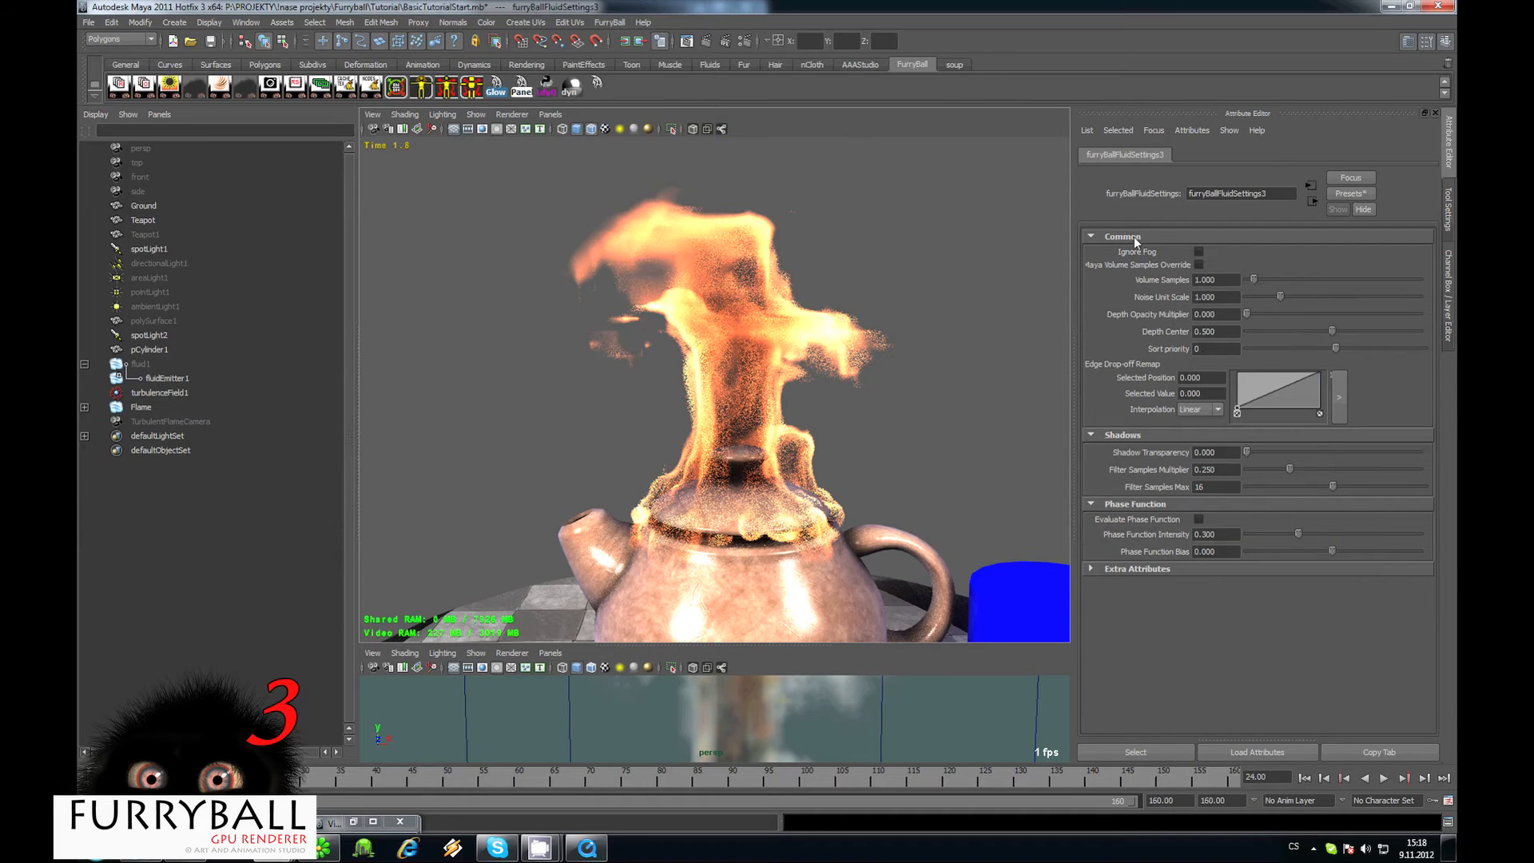
Override the Maya volume samples for the flame, trying Volume Samples of 5 and 10 before setting 25.
click(1199, 265)
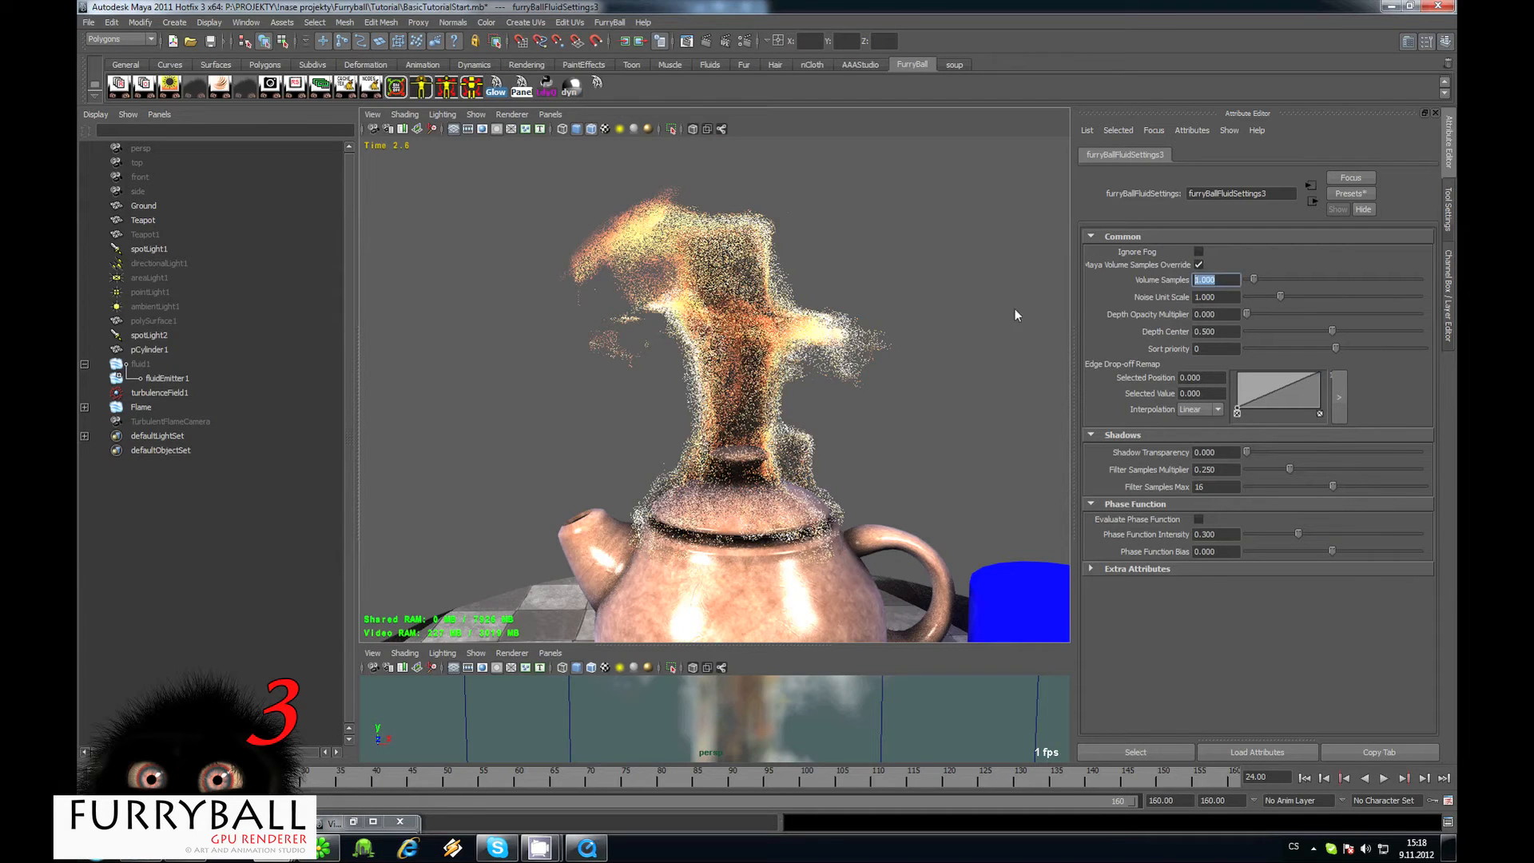
text(5)
key(Return)
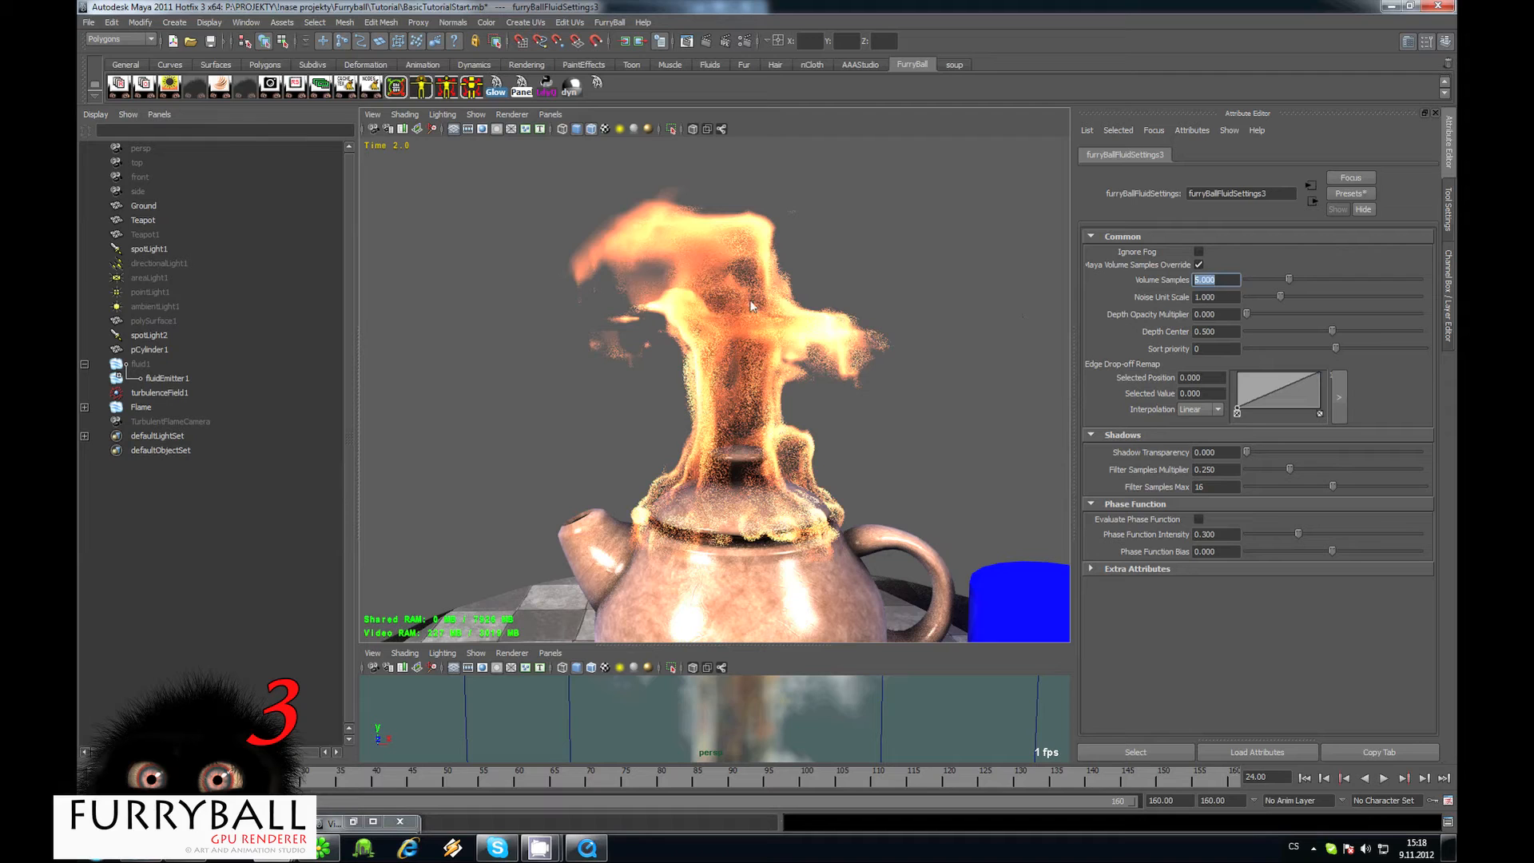
text(10)
key(Return)
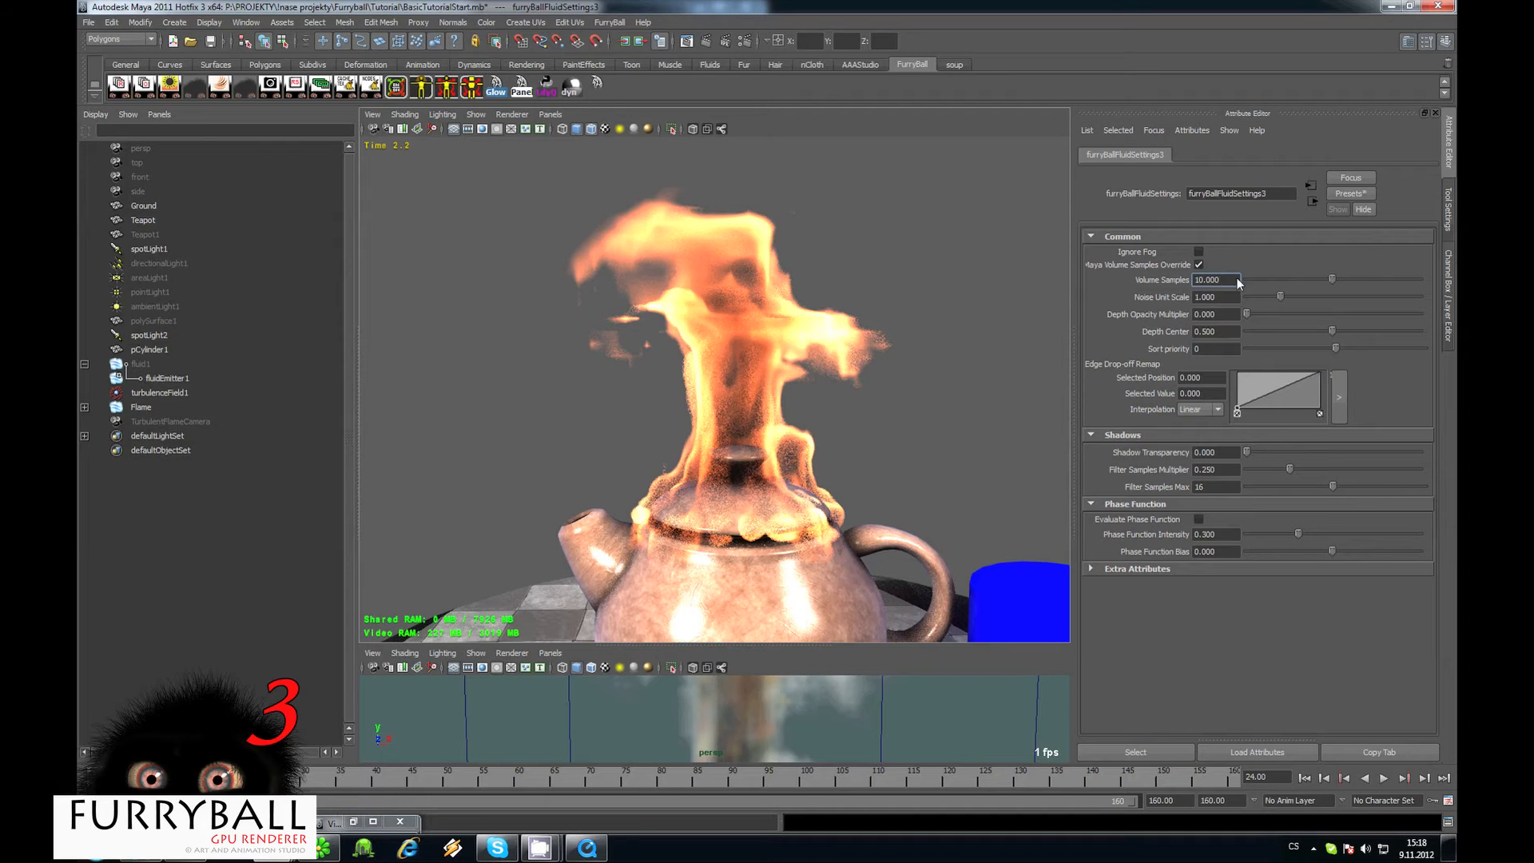
text(25)
key(Return)
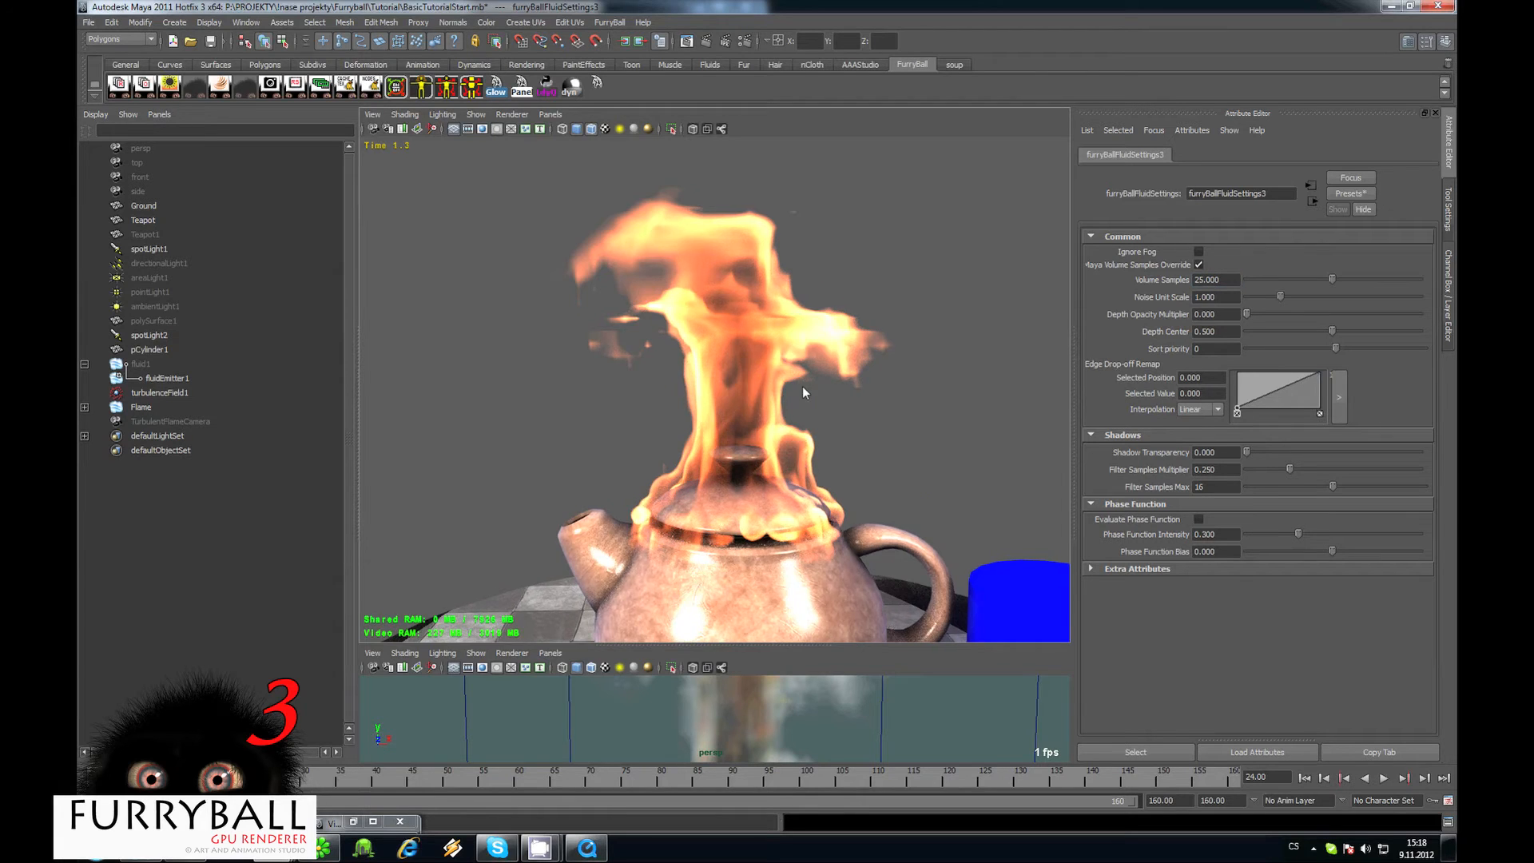
Play the flame simulation and examine the burning teapot from several sides and distances.
mouse_move(802, 386)
alt+mouse_down()
mouse_move(895, 386)
mouse_move(771, 360)
alt+mouse_up()
alt+right_drag(770, 360, 719, 350)
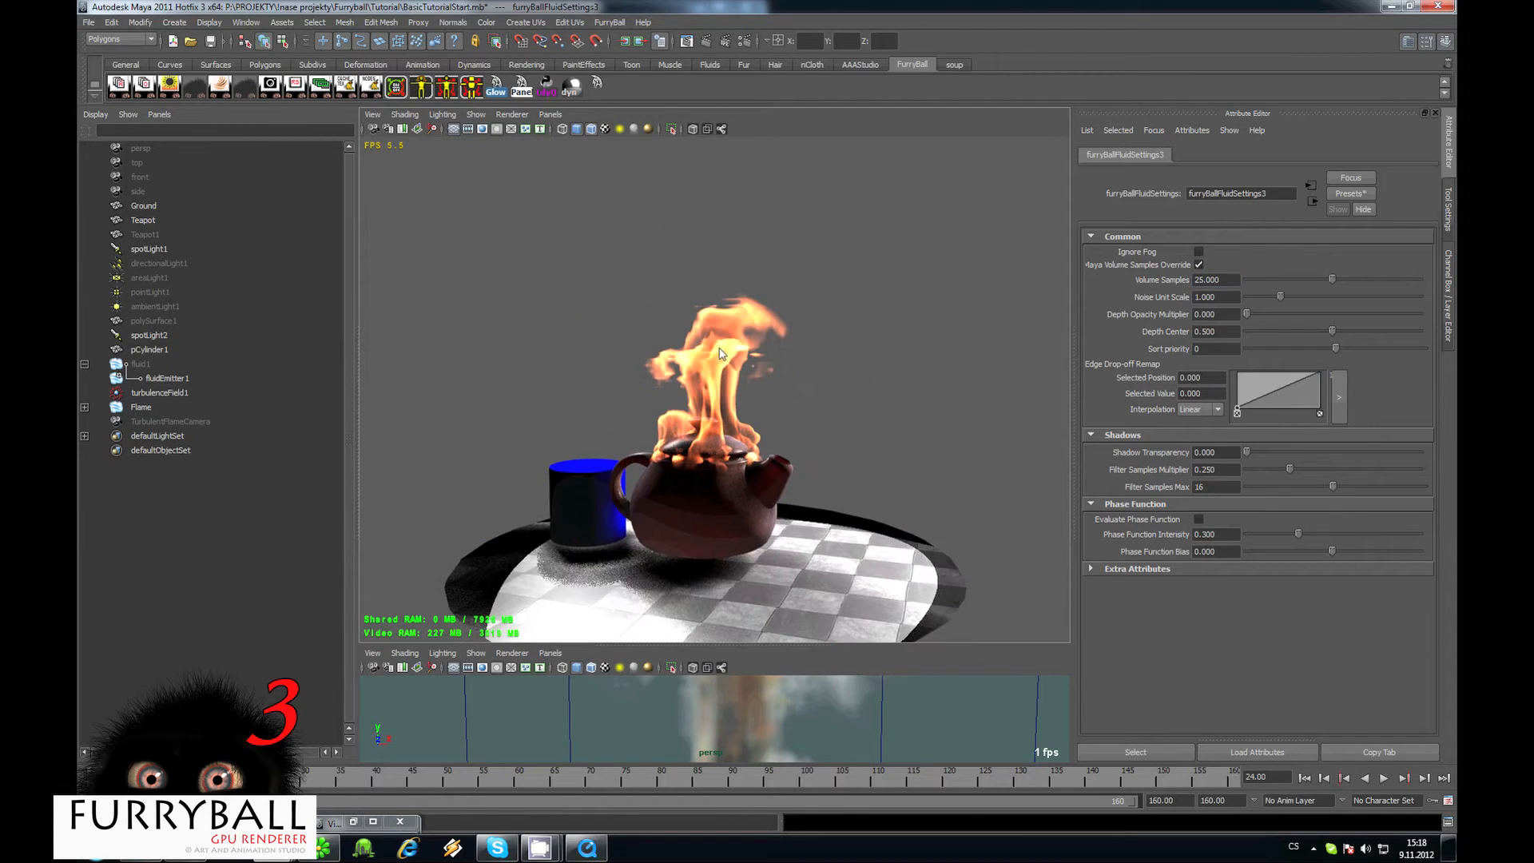
click(1384, 778)
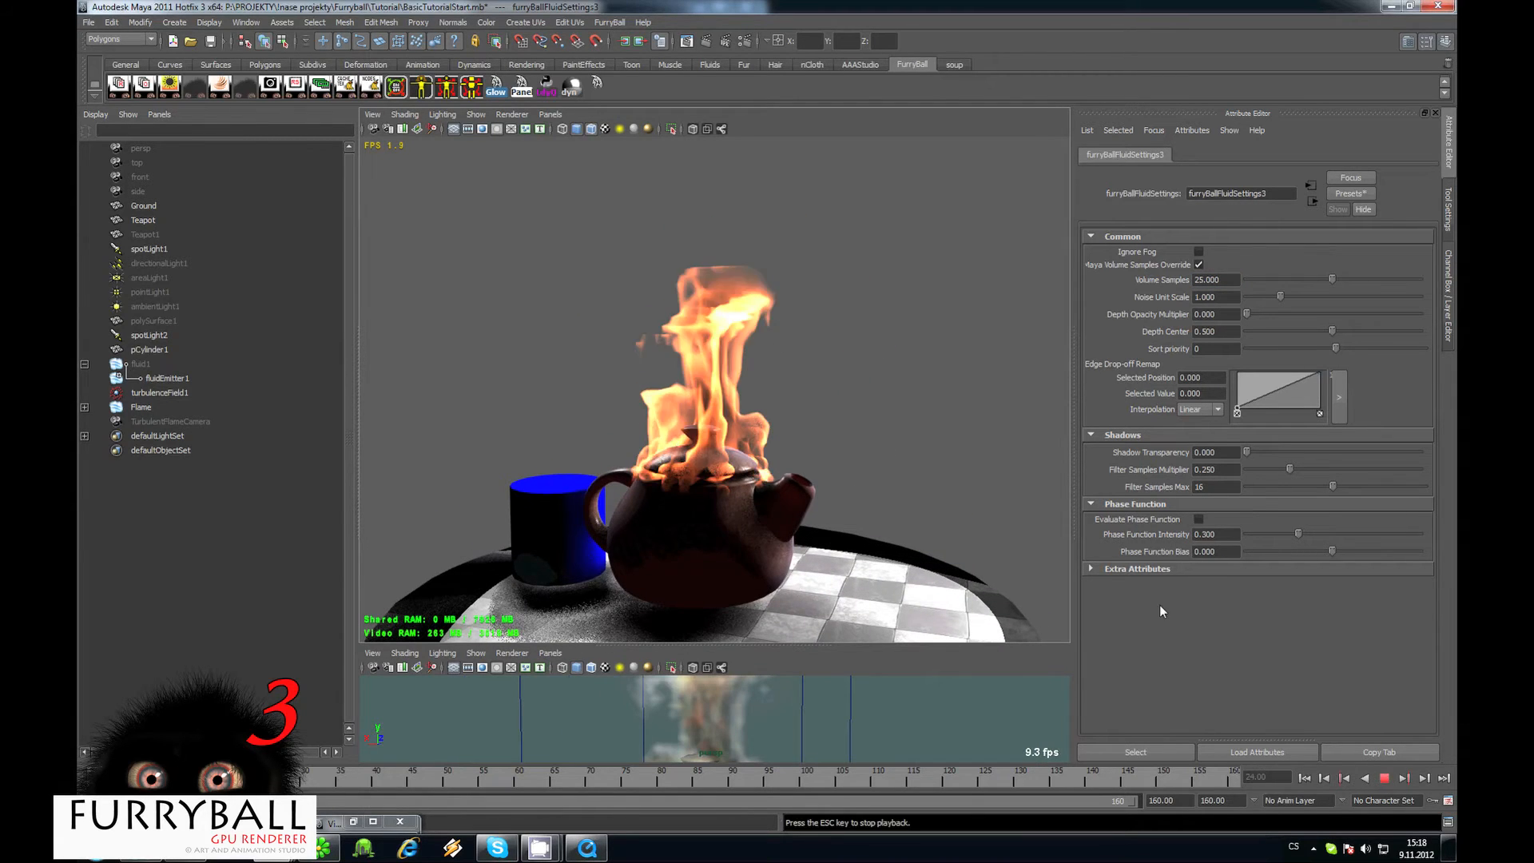
alt+drag(774, 416, 640, 413)
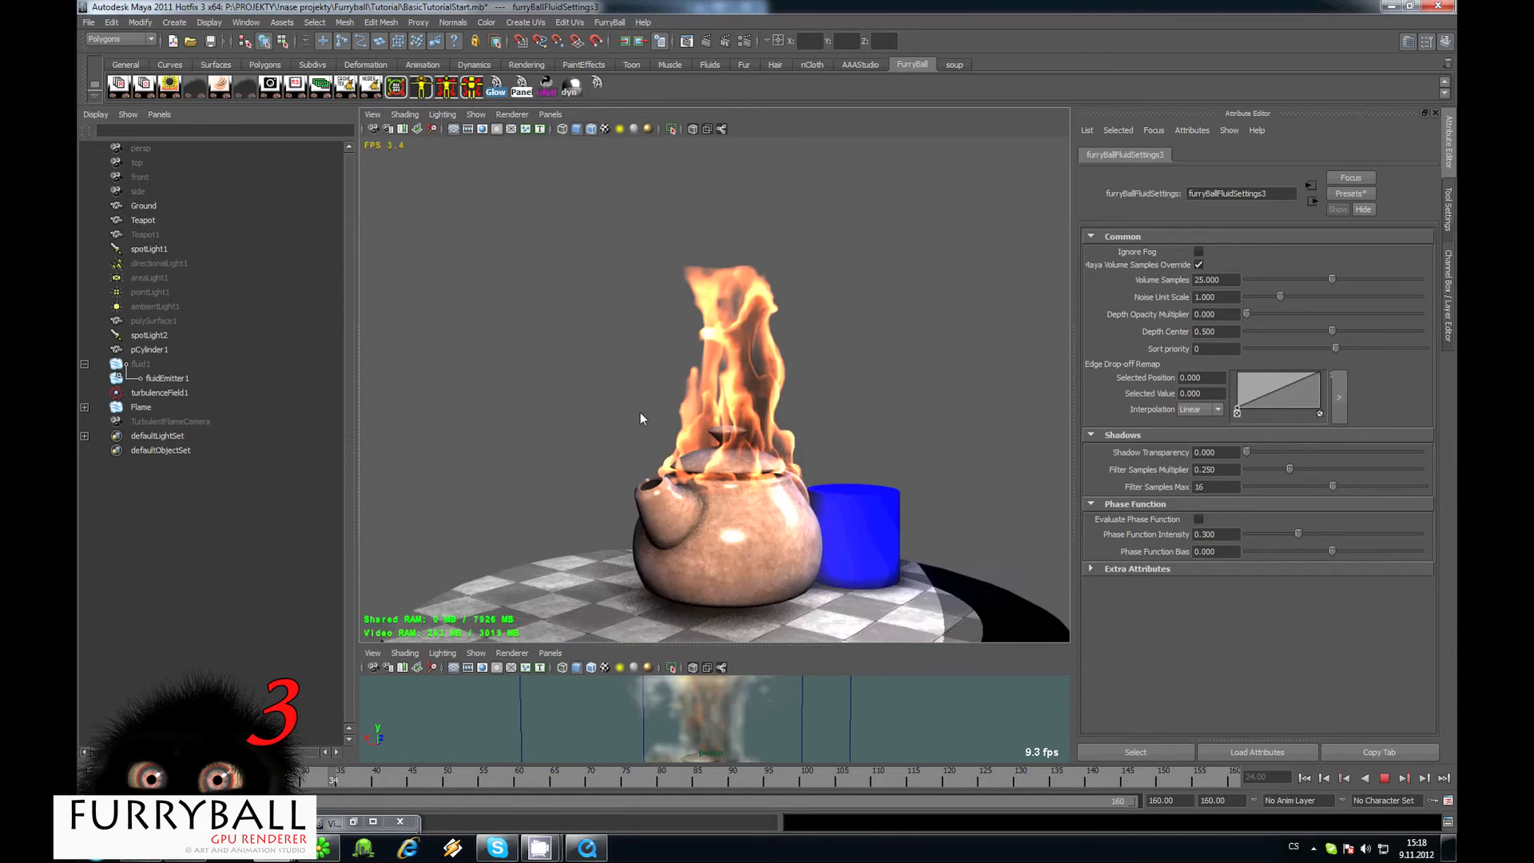
alt+right_drag(640, 412, 831, 481)
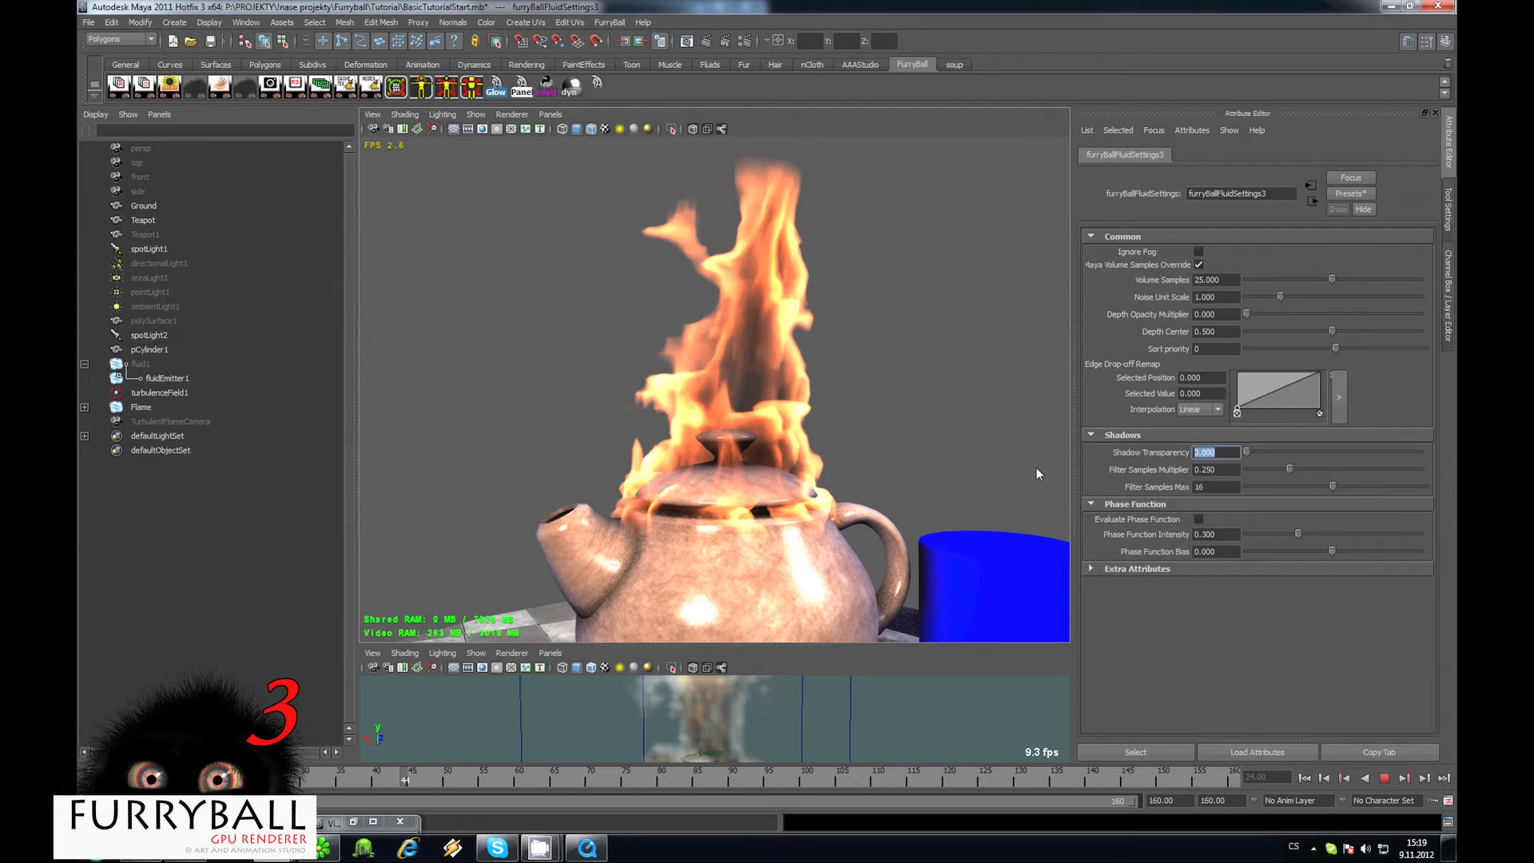
Set the flame's Shadow Transparency to 1 and stop the playback.
text(1)
key(Return)
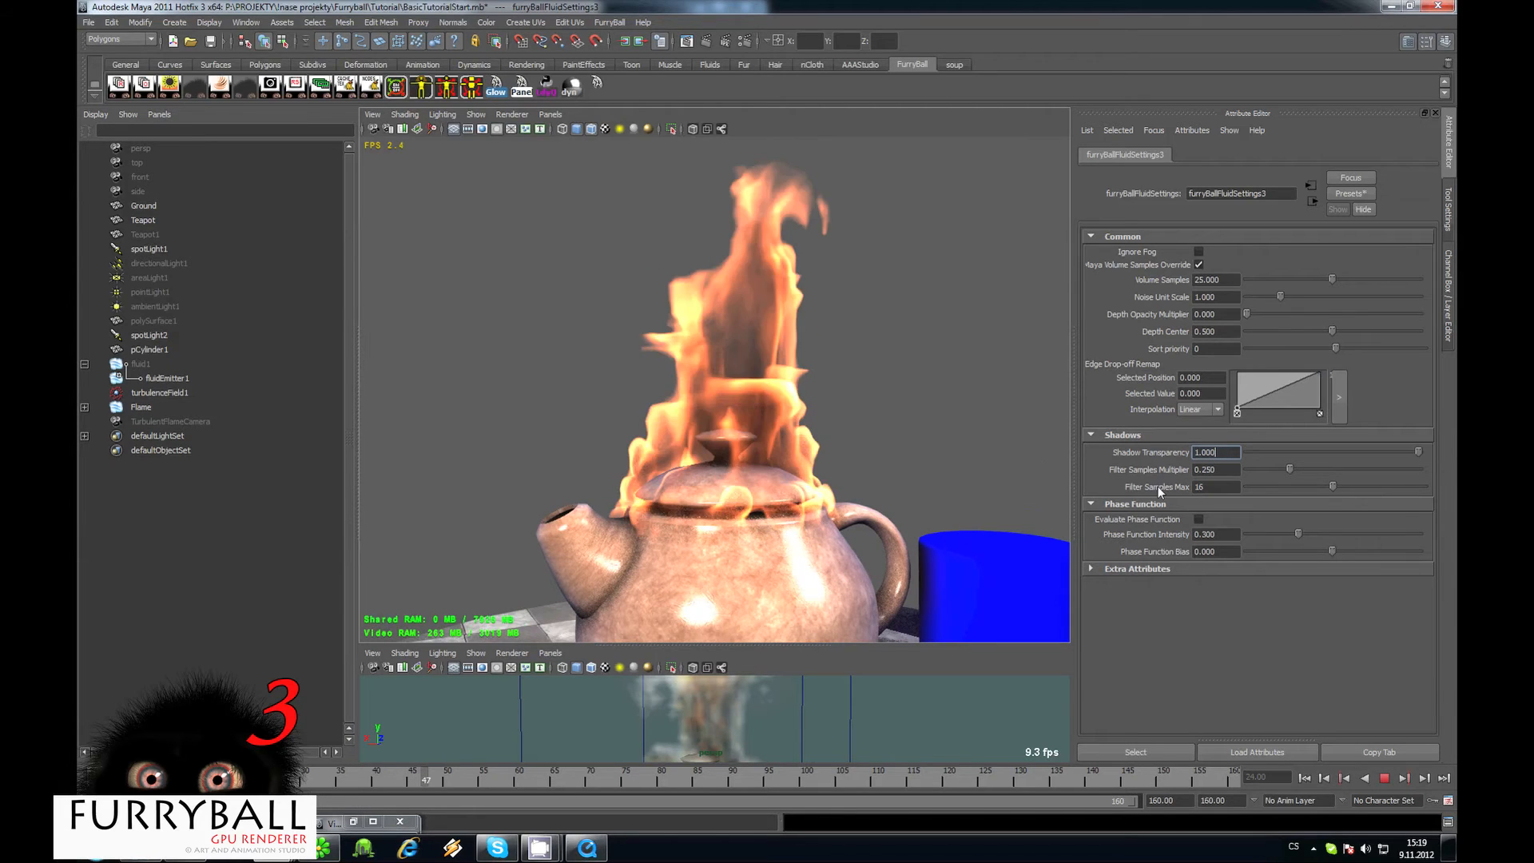
click(1384, 777)
alt+right_drag(911, 459, 849, 468)
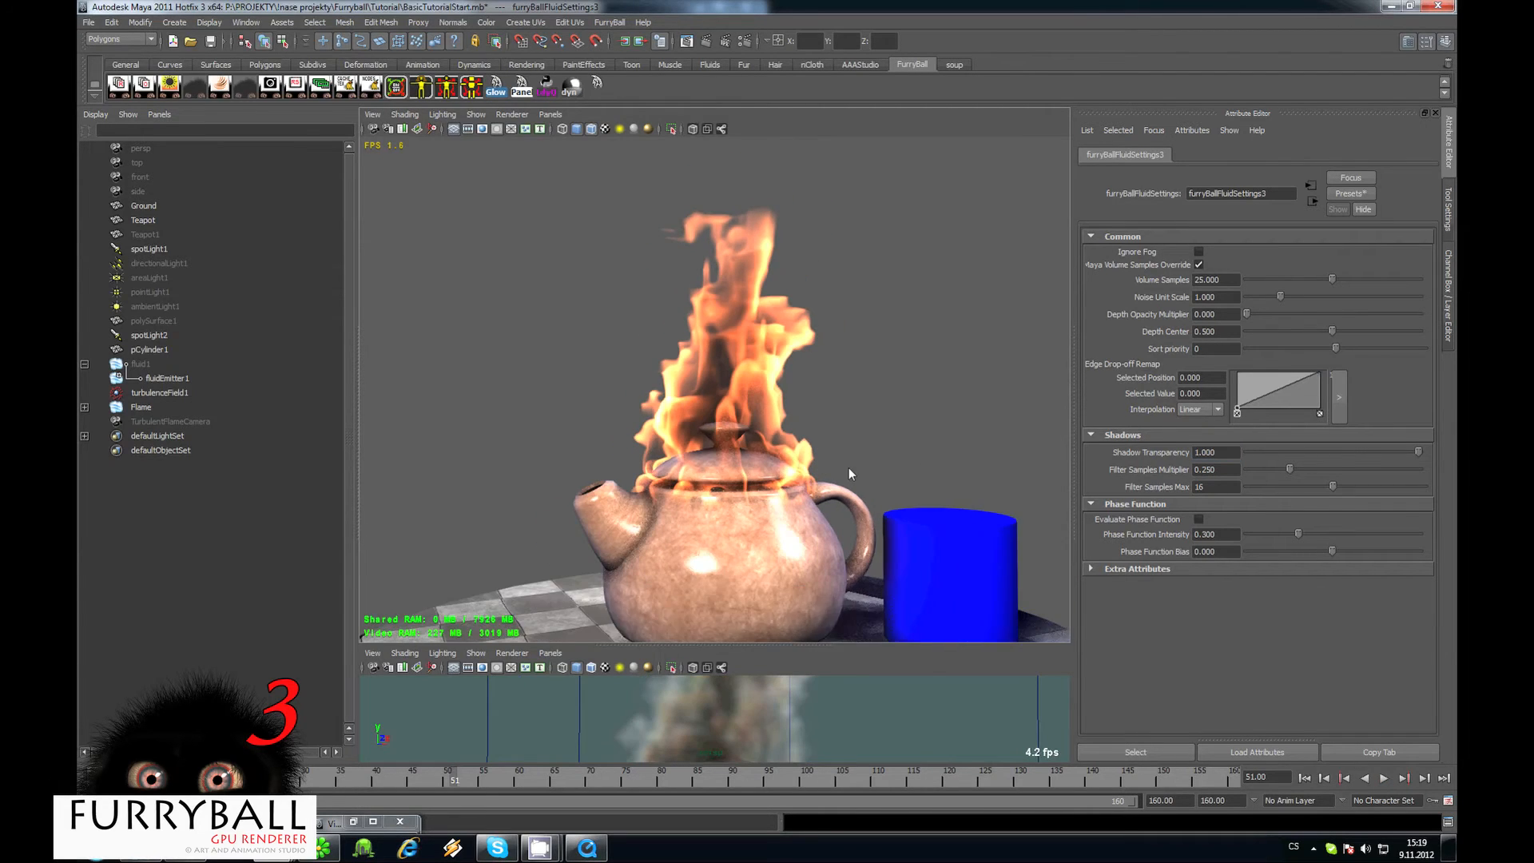
alt+middle_drag(849, 468, 844, 502)
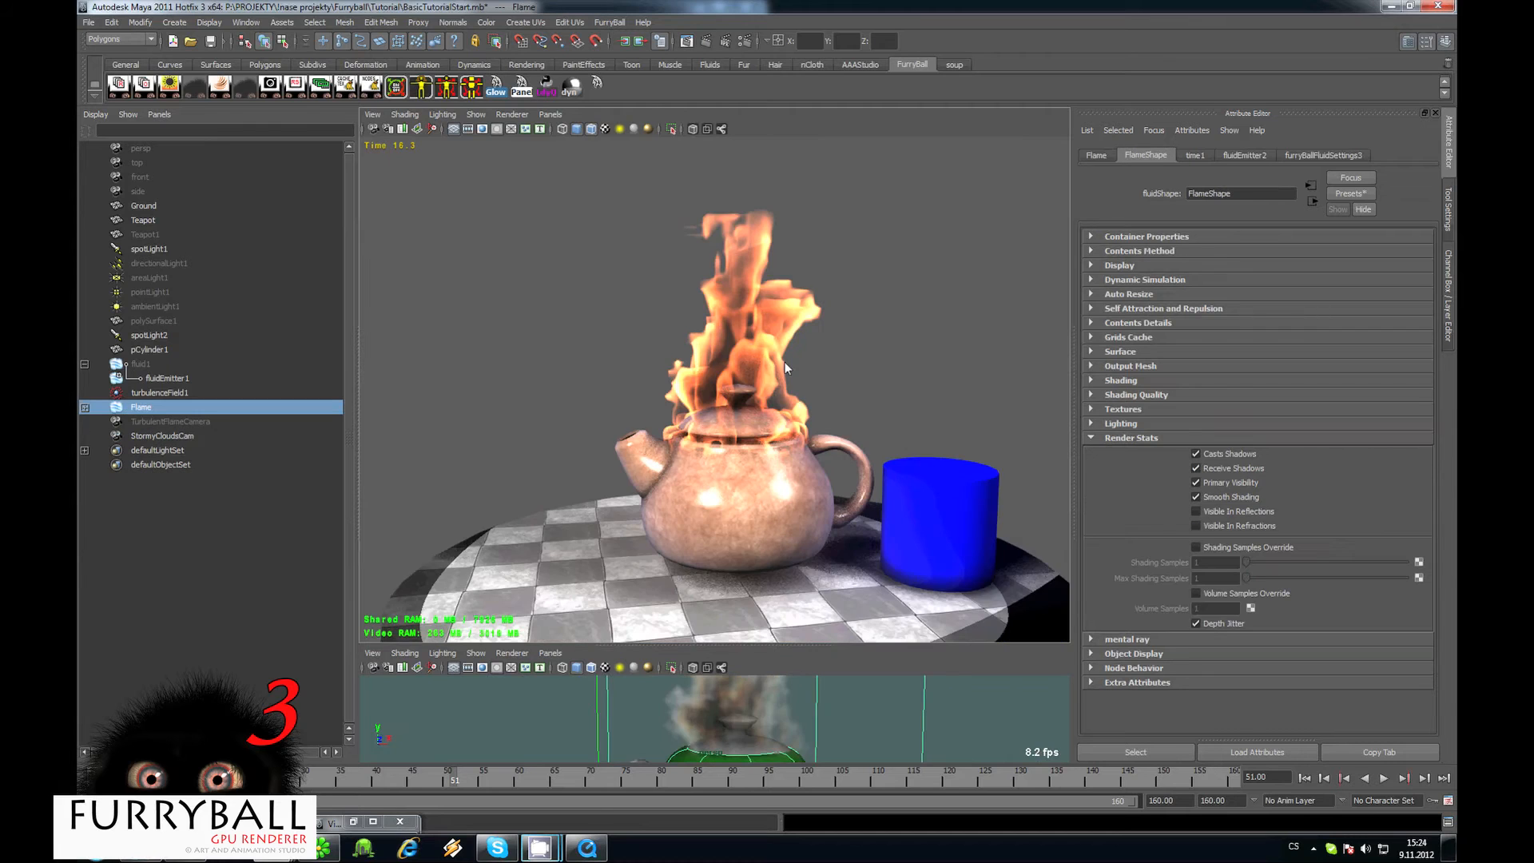
Hide Flame and return the upper view to Default Quality Rendering.
alt+drag(681, 331, 643, 333)
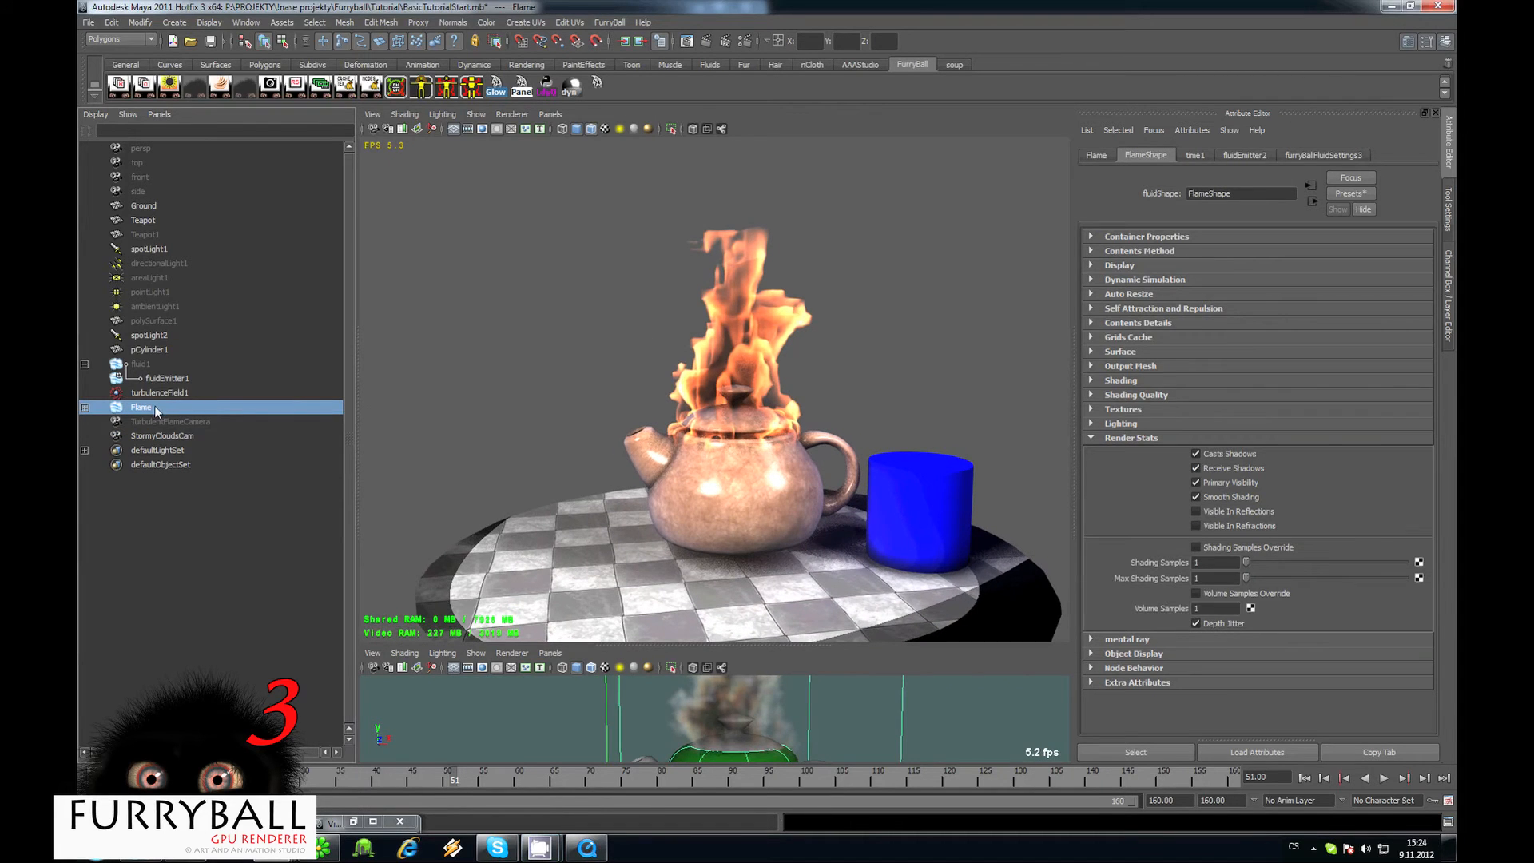
key(ctrl+h)
click(511, 114)
click(534, 135)
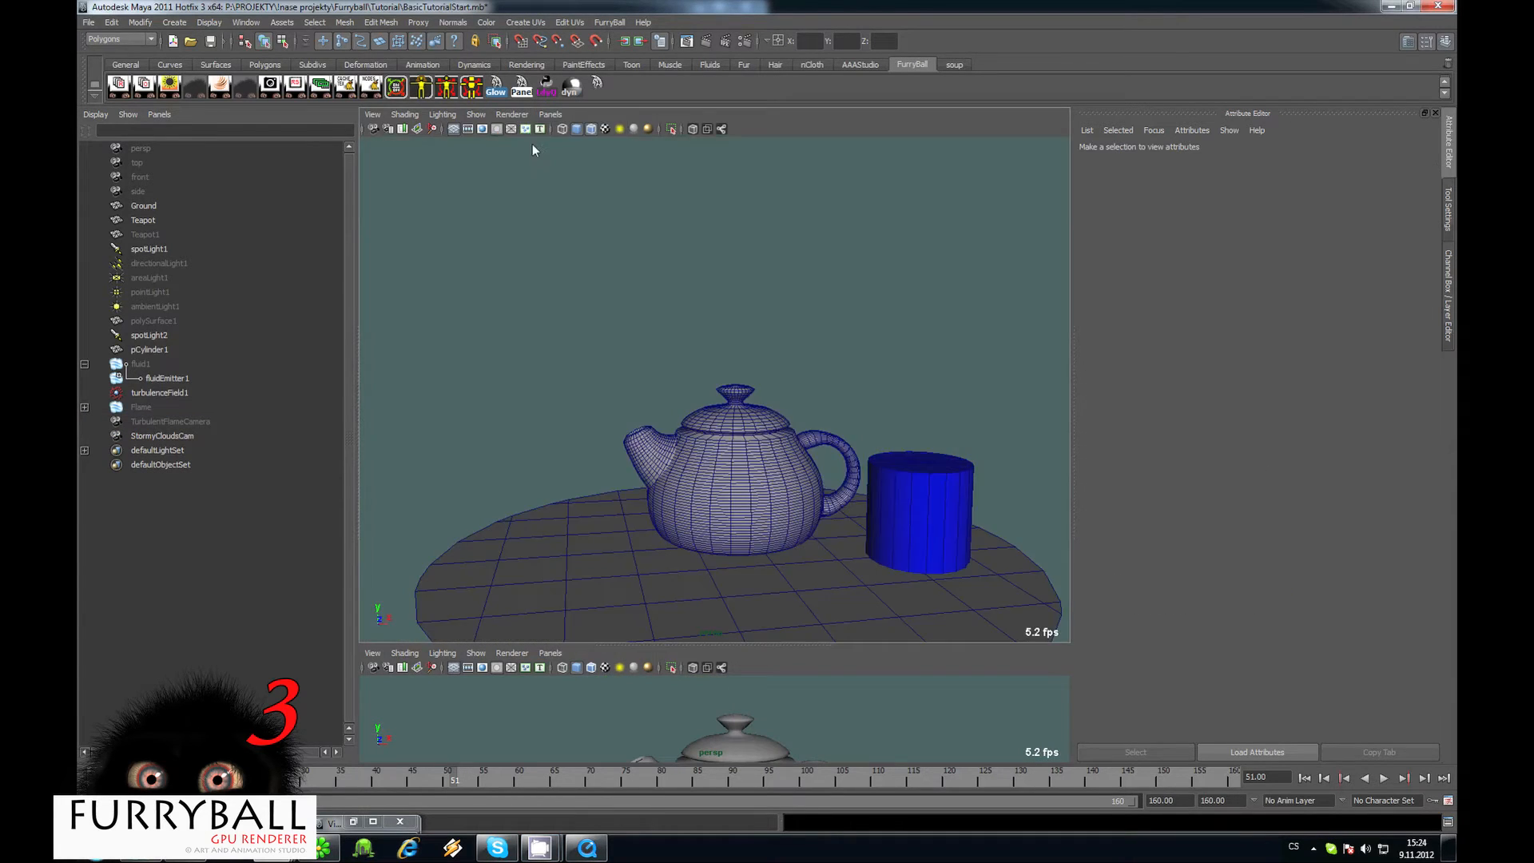
Import the StormyClouds.ma fluid example from Visor and hide its skyFog fluid.
click(354, 822)
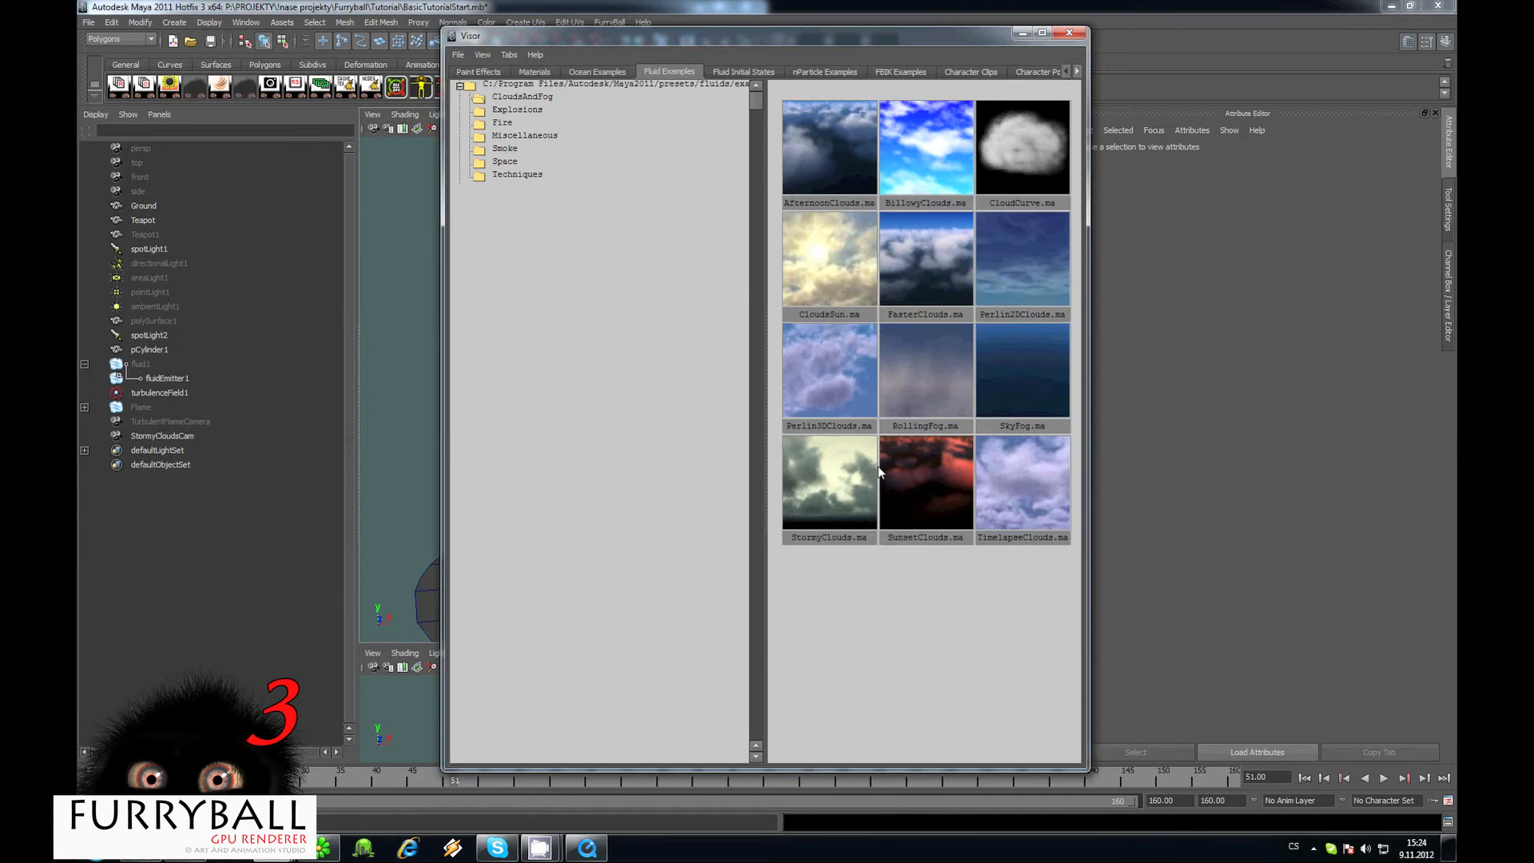
double_click(823, 492)
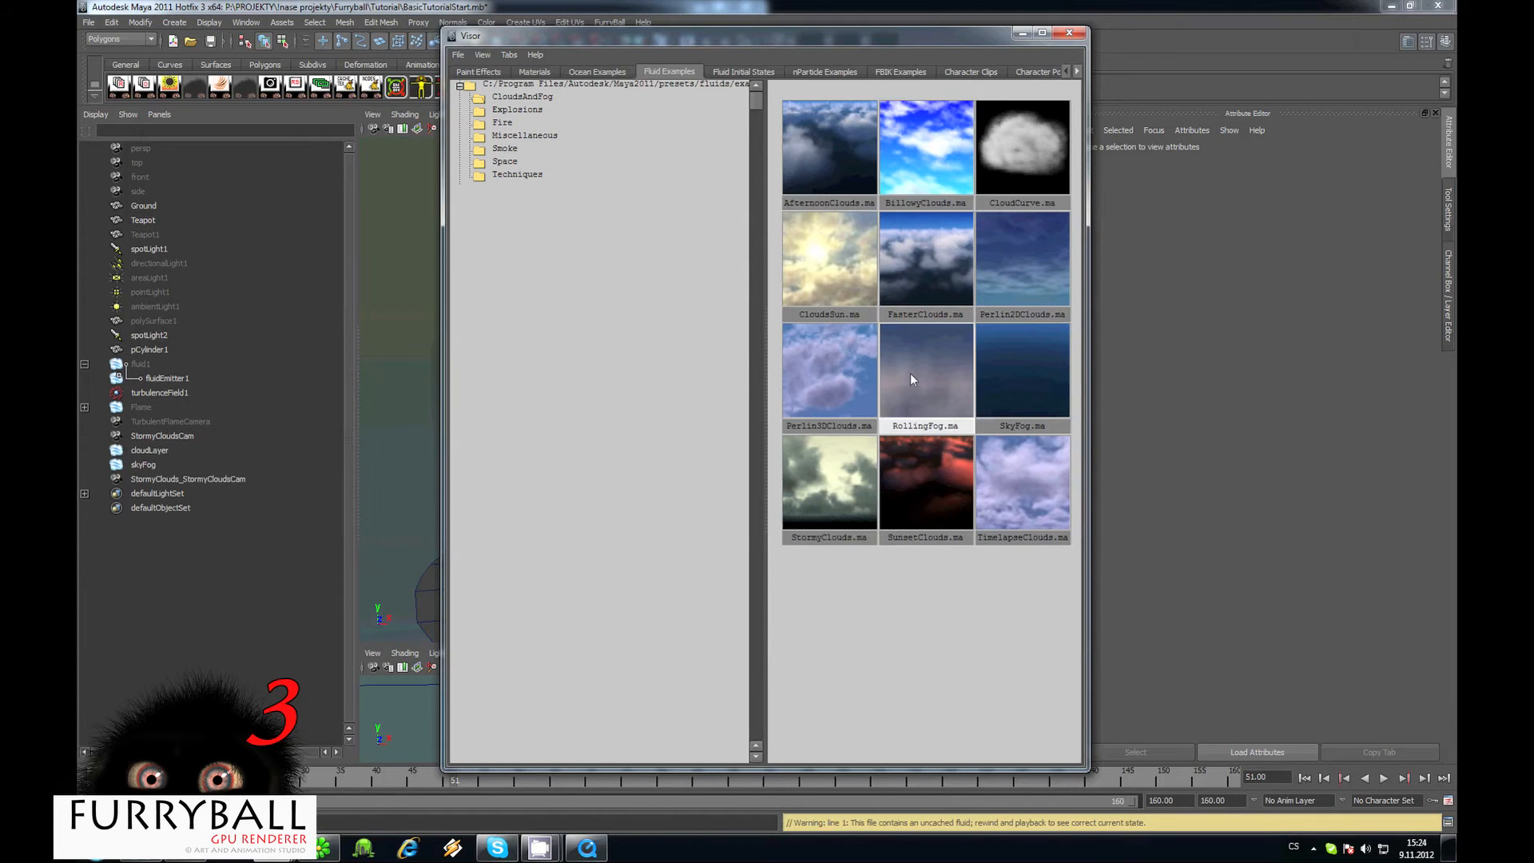
click(1023, 33)
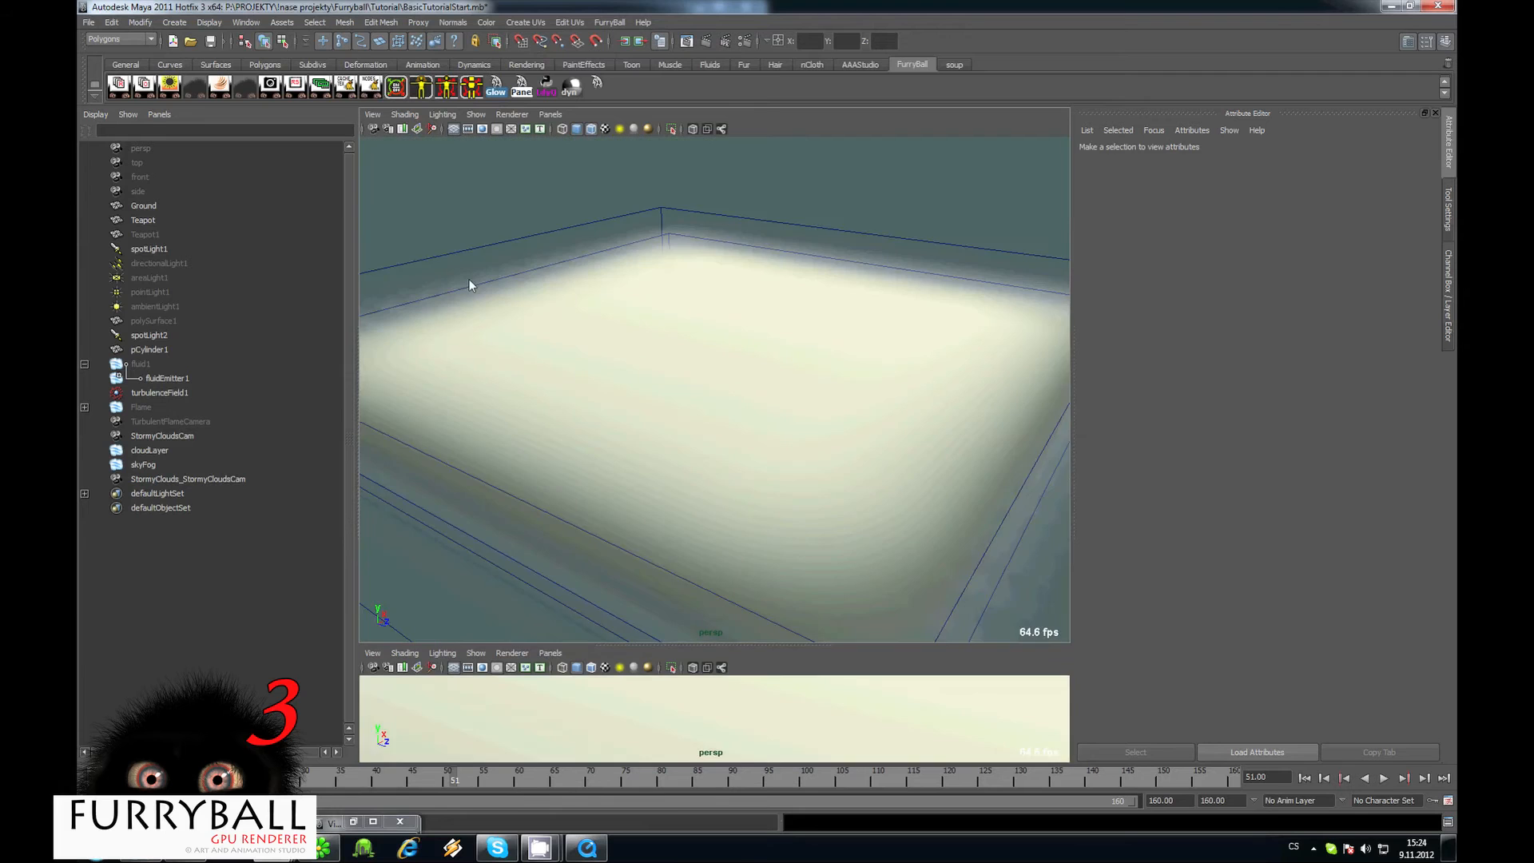
click(146, 467)
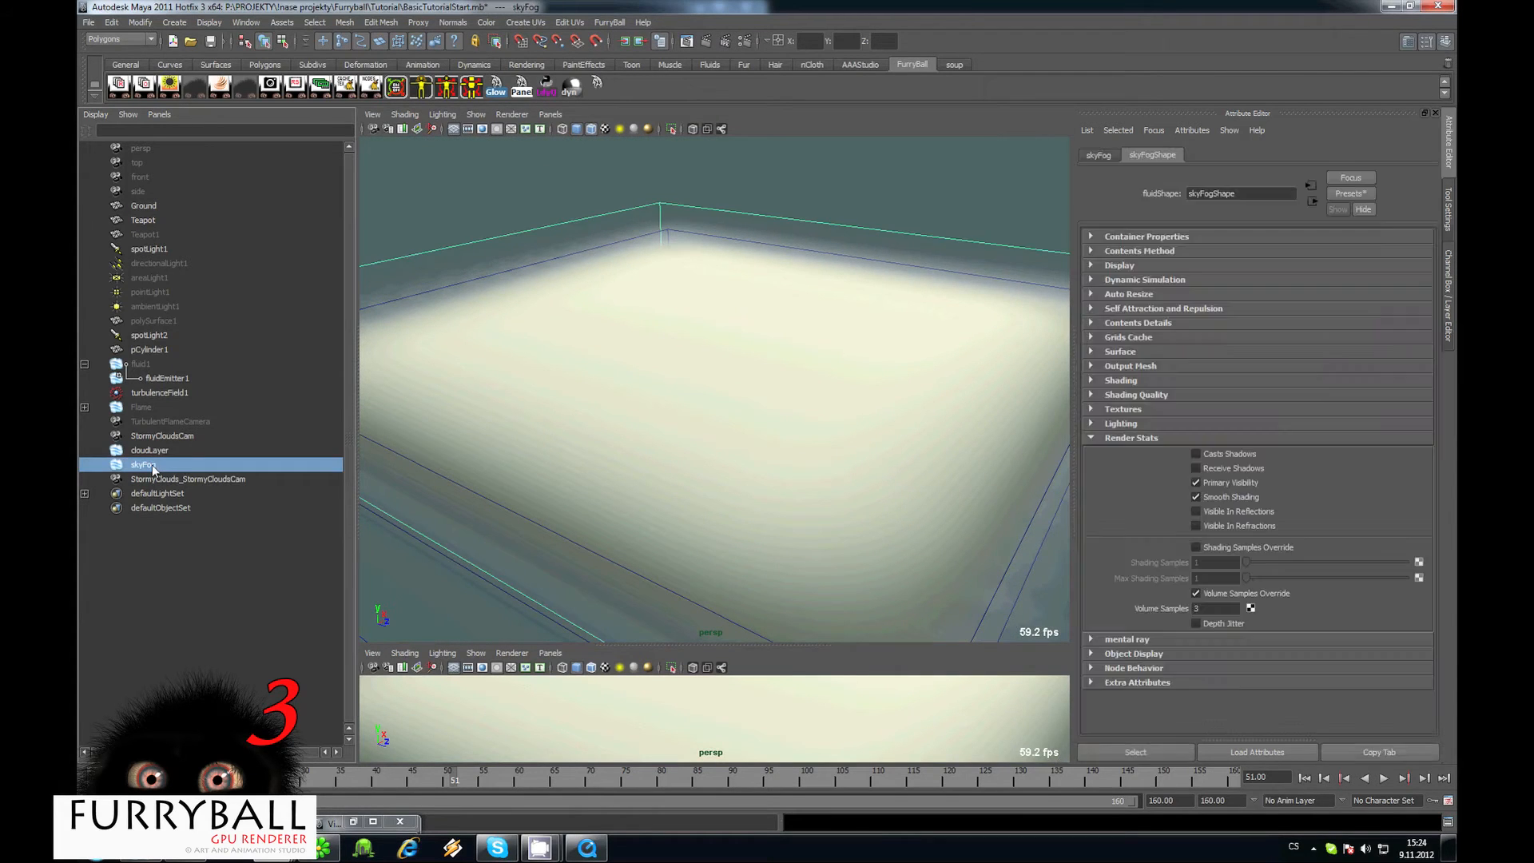
key(ctrl+h)
Select cloudLayer and render the upper view with FurryBall Default, framed closer on the teapot among the clouds.
click(144, 452)
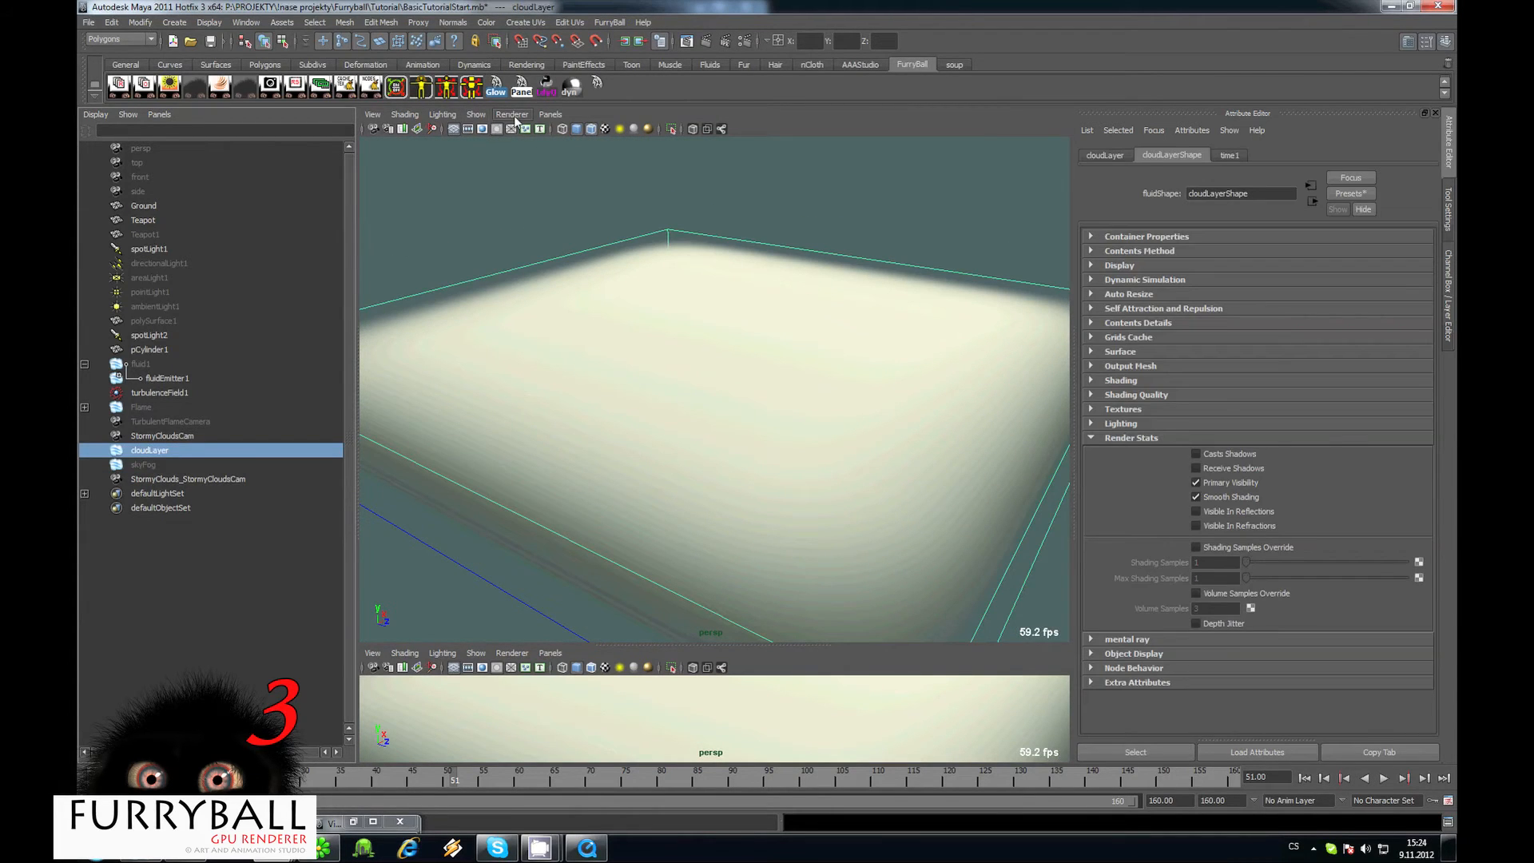
click(511, 114)
mouse_move(607, 179)
click(660, 180)
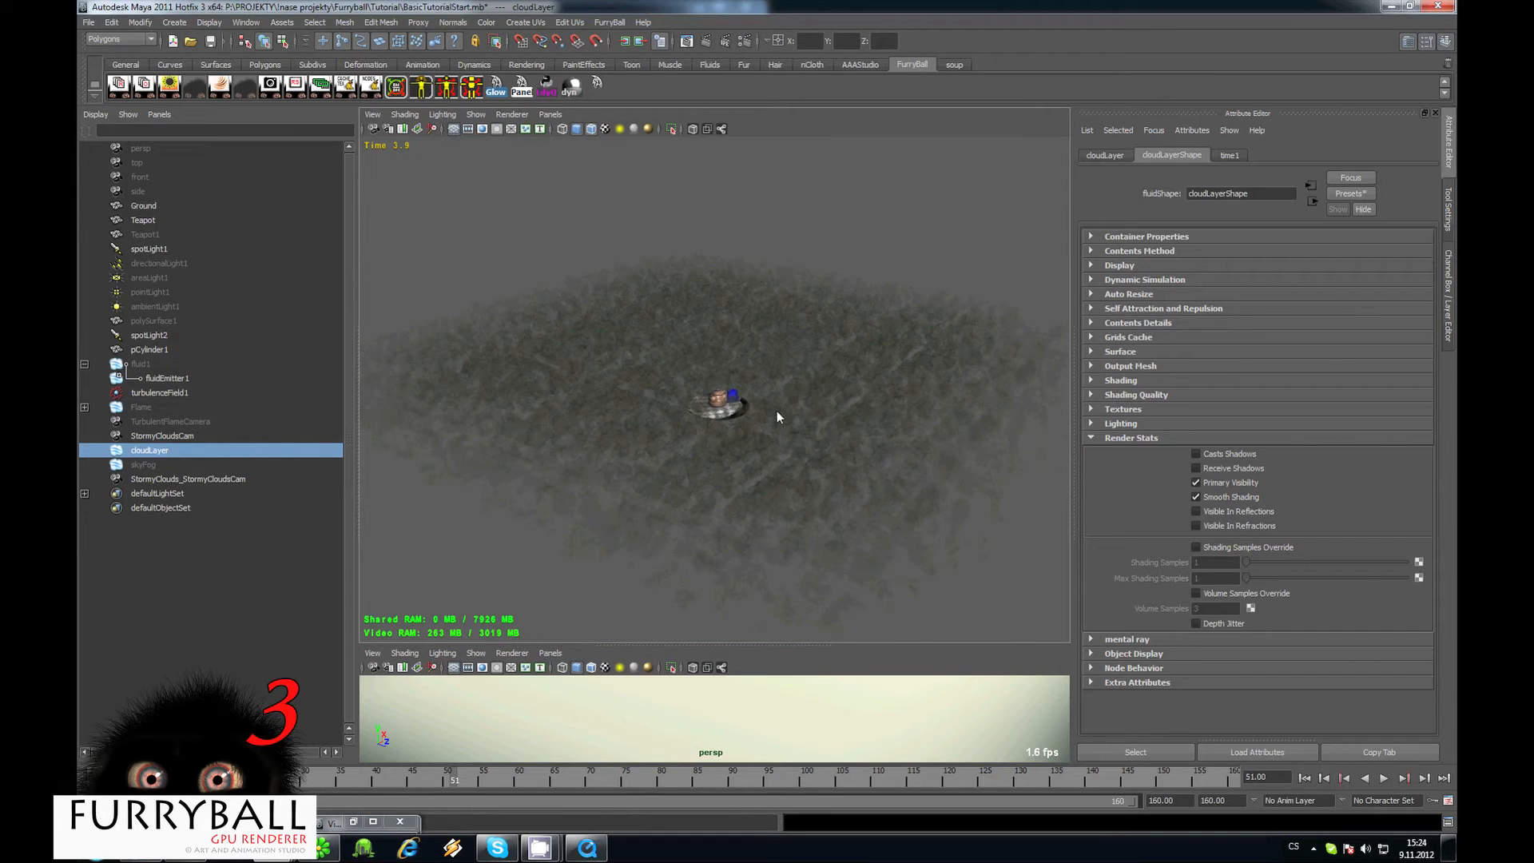
alt+right_drag(777, 411, 772, 252)
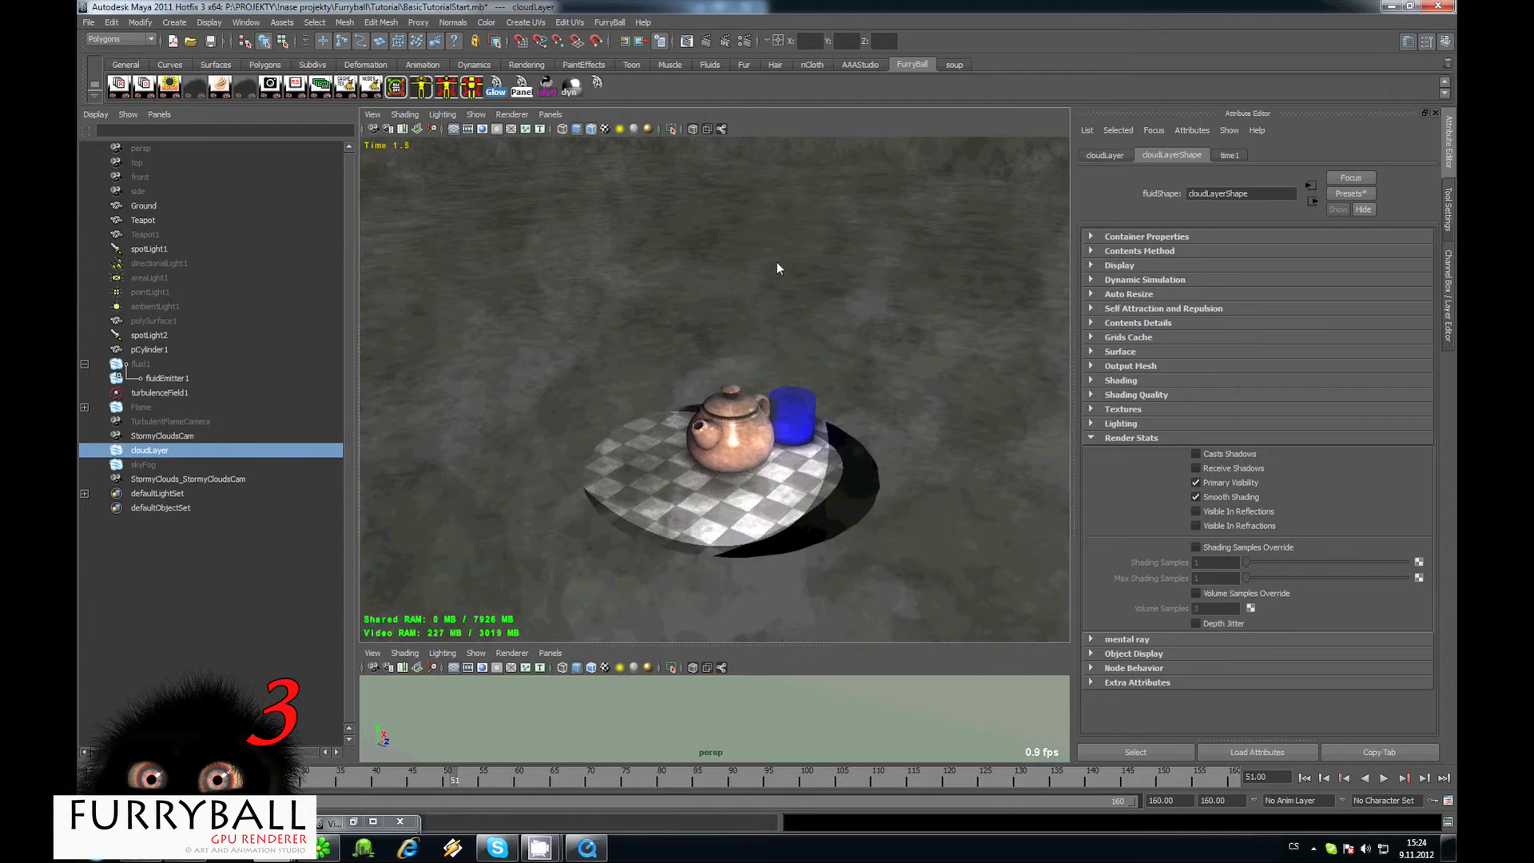
Add new FurryBall fluid attributes to cloudLayer and set Noise Unit Scale to 0.1.
click(611, 22)
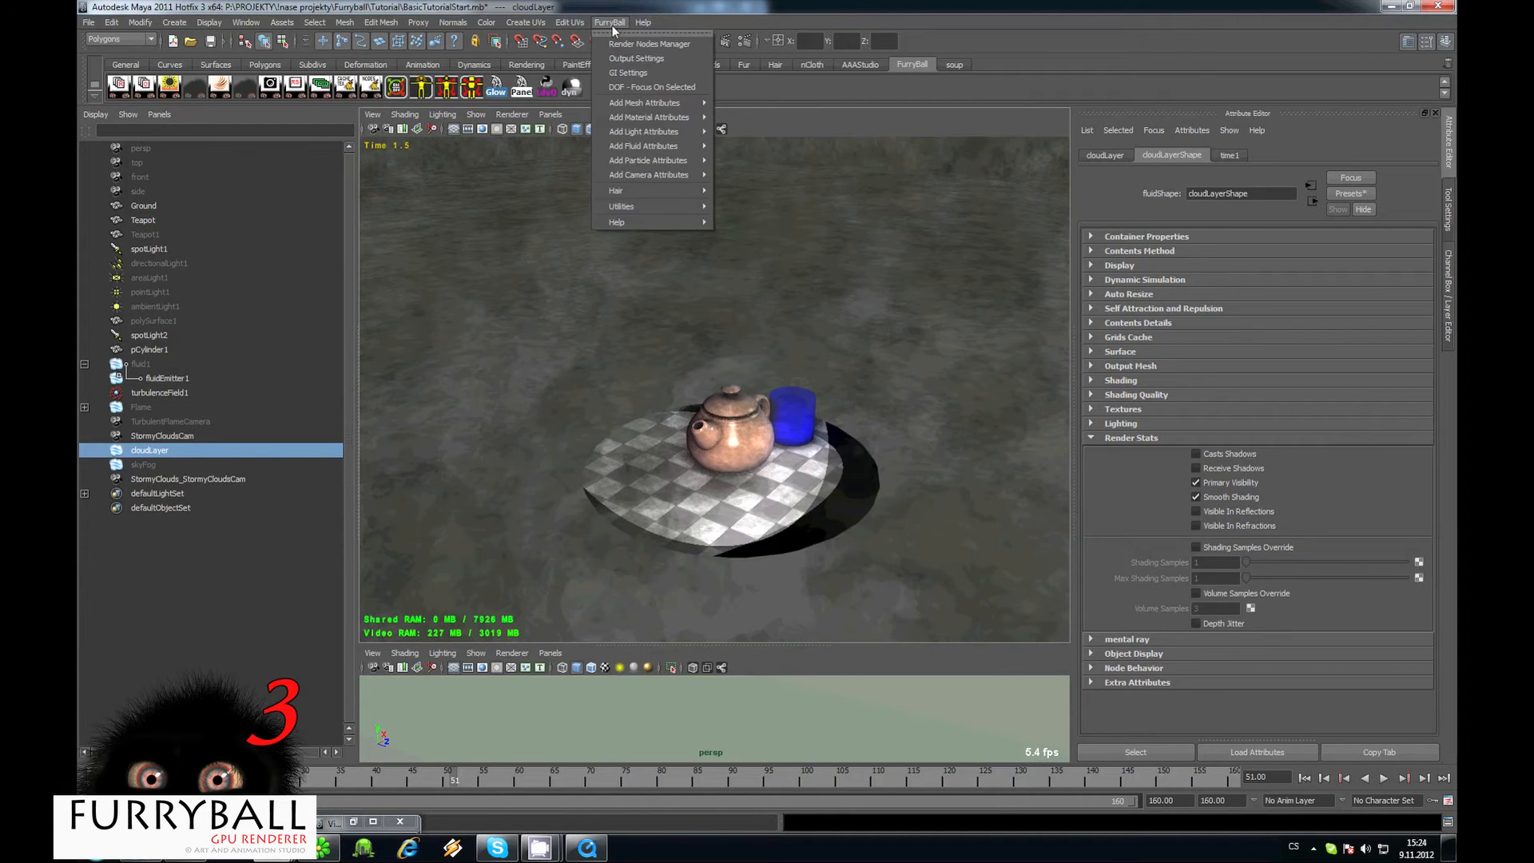
mouse_move(663, 138)
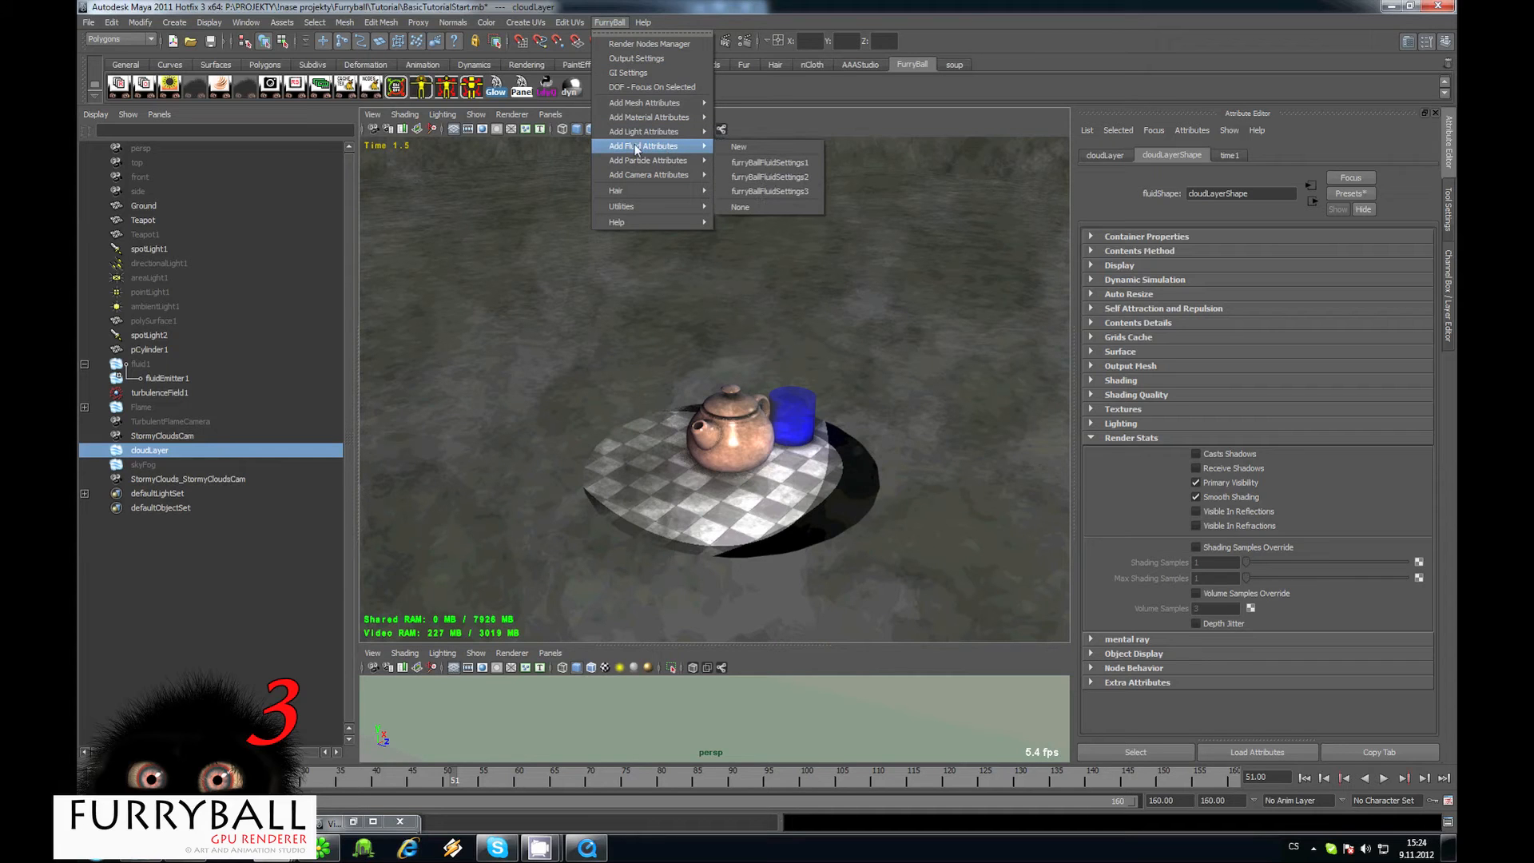
click(727, 147)
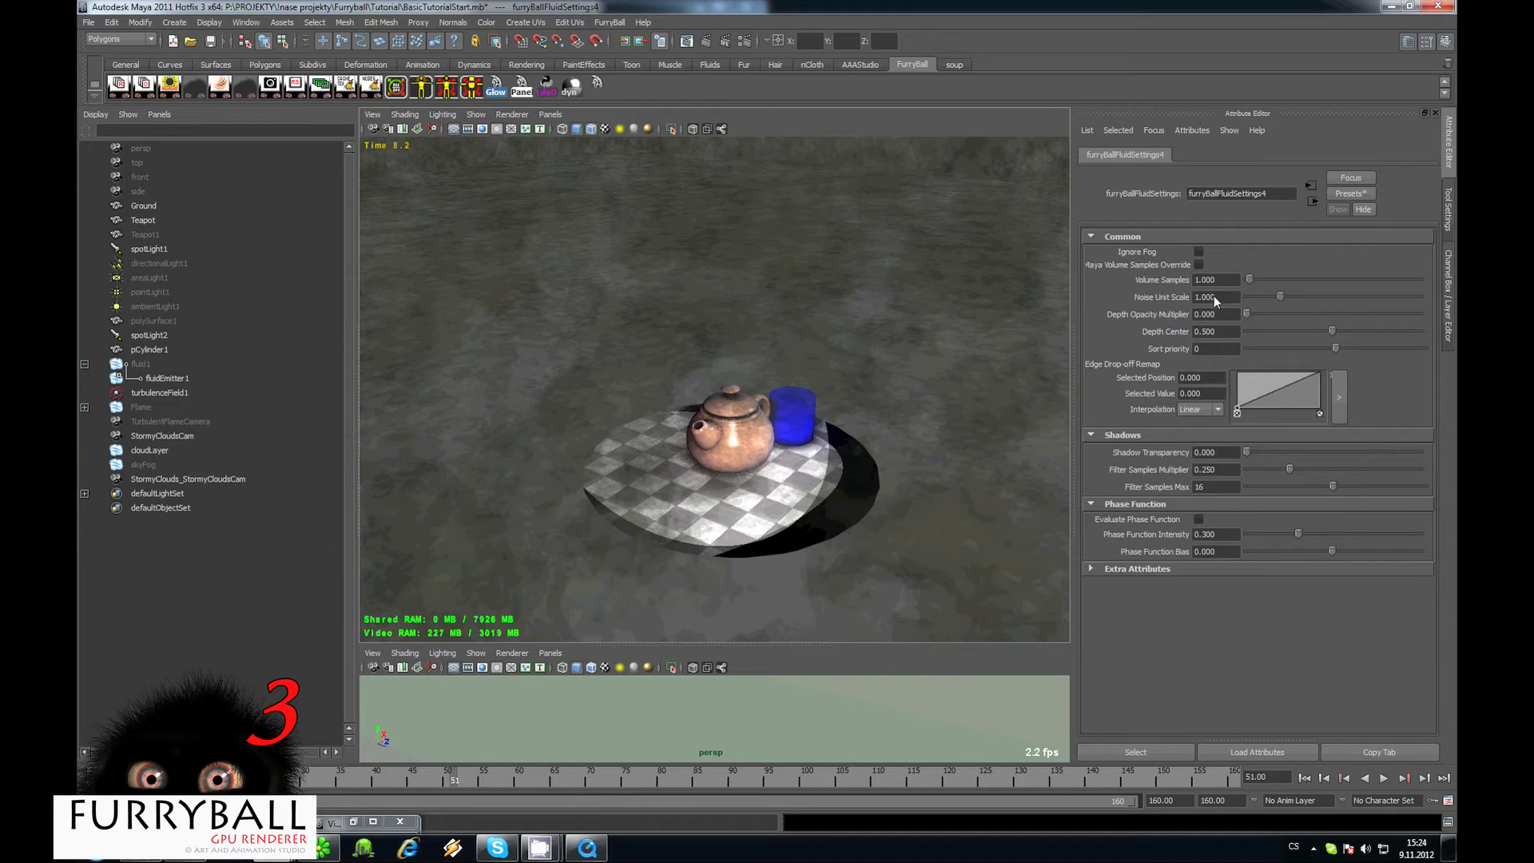
text(0.1)
key(Return)
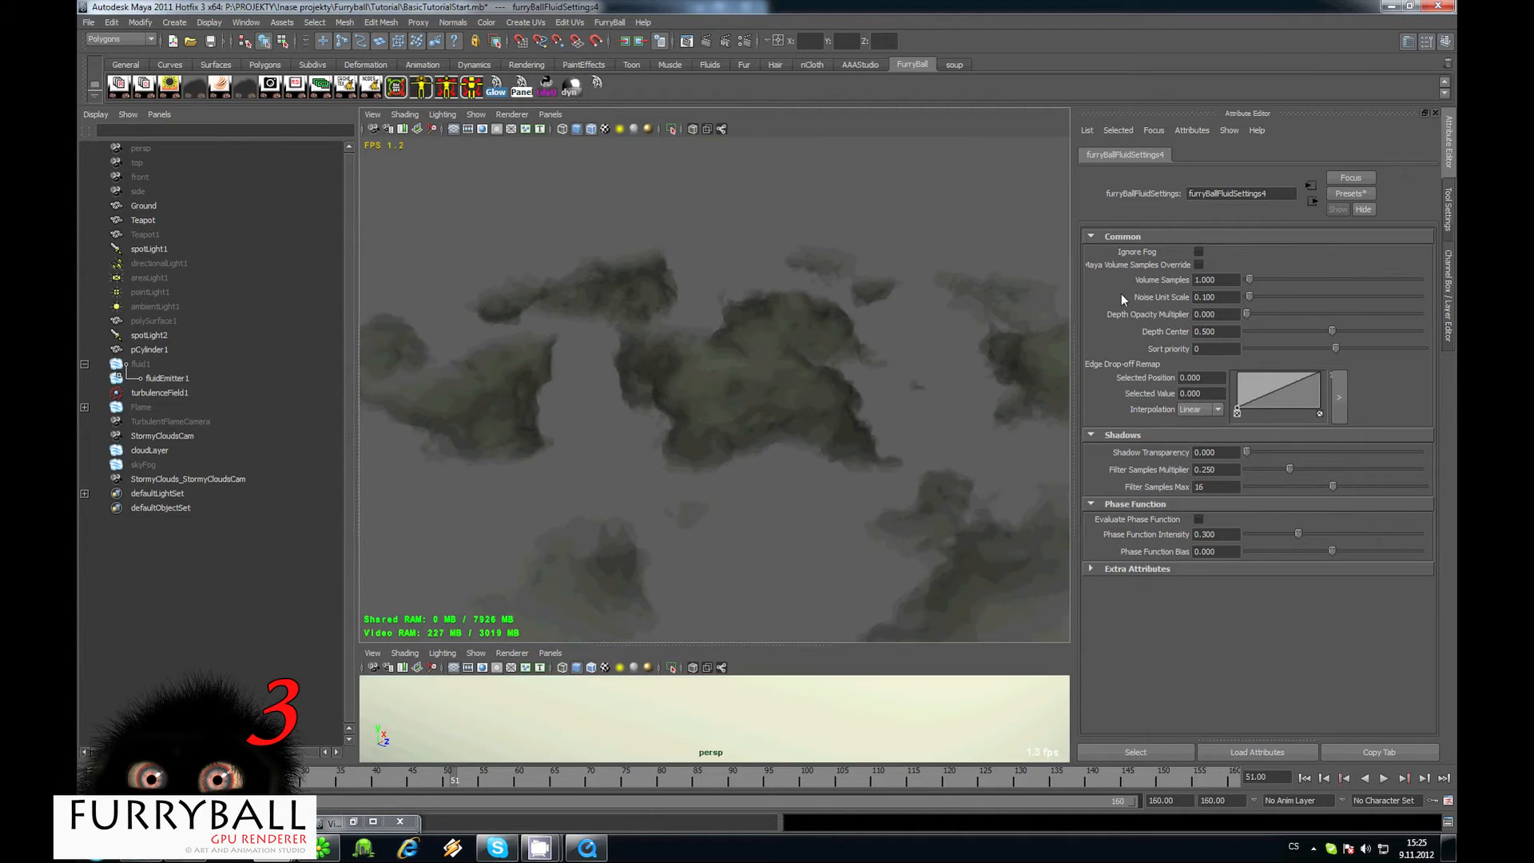
Enable Maya Volume Samples Override in cloudLayer's FurryBall fluid settings and examine the clouds around the teapot.
click(1199, 264)
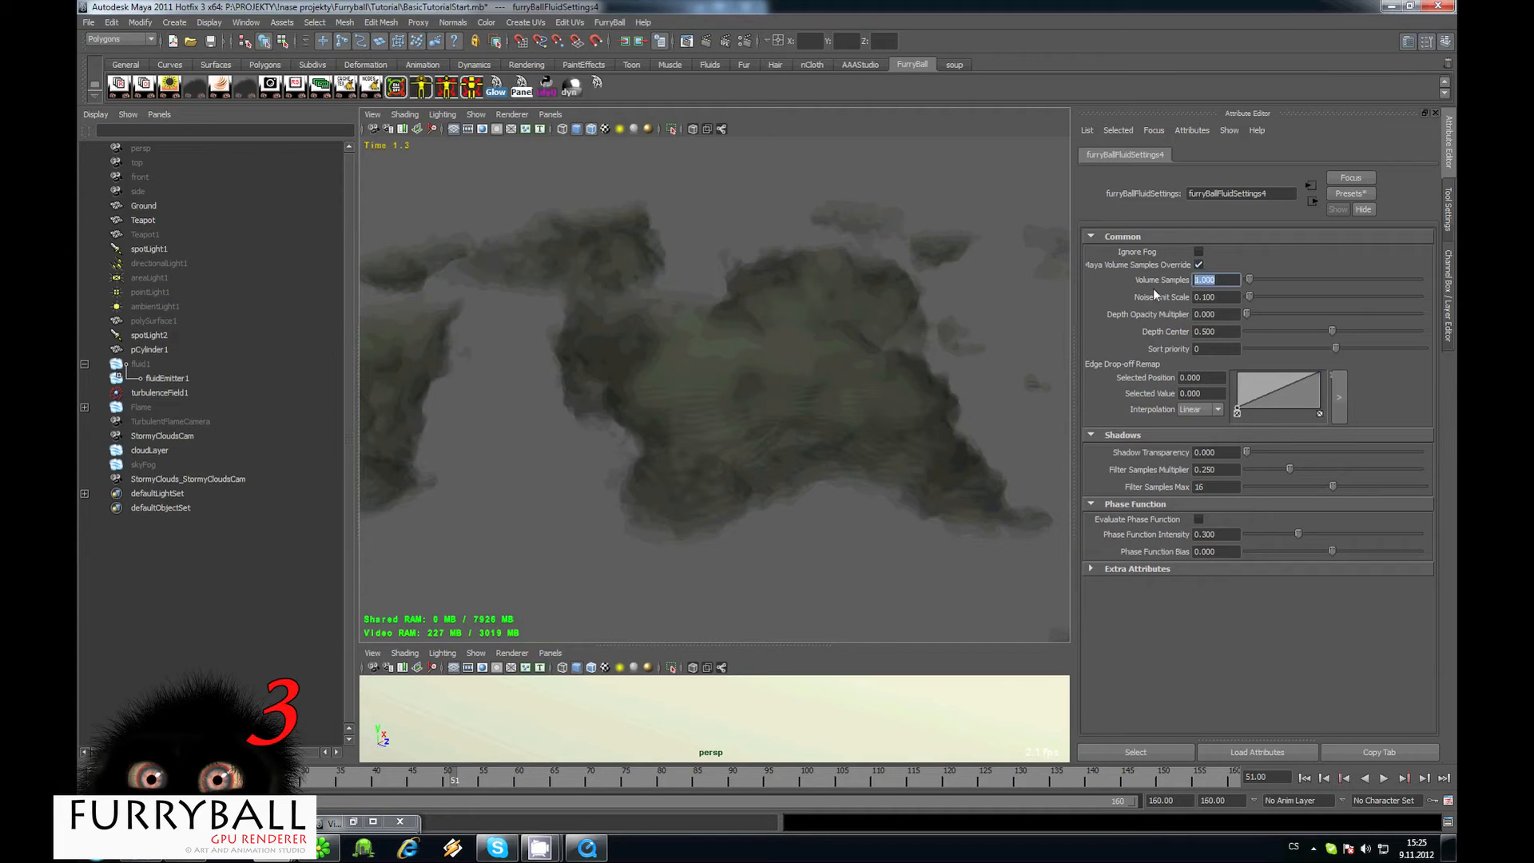
click(145, 451)
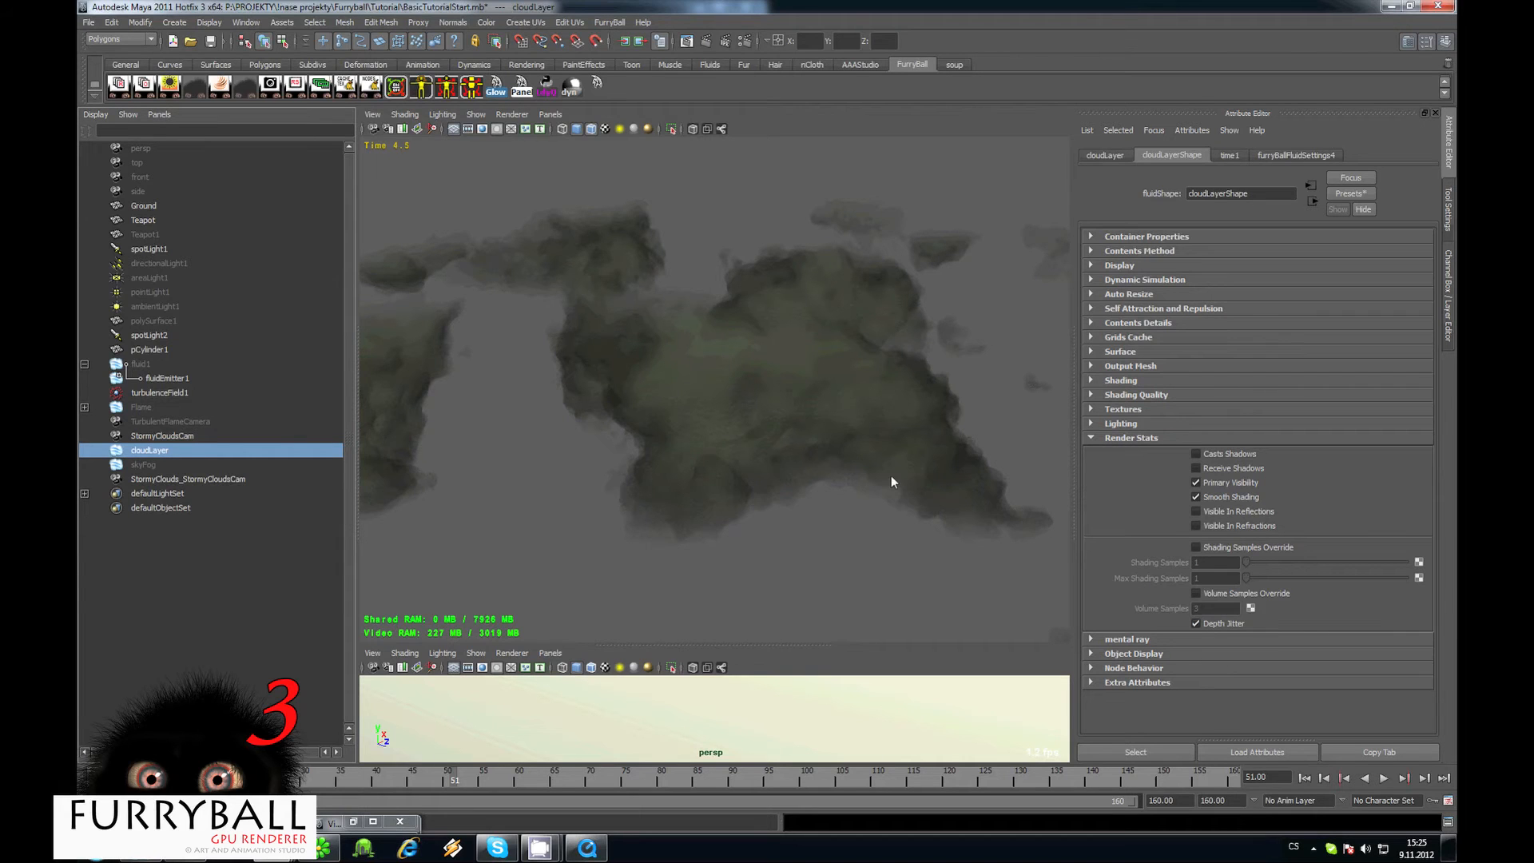
scroll(724, 381, up, 3)
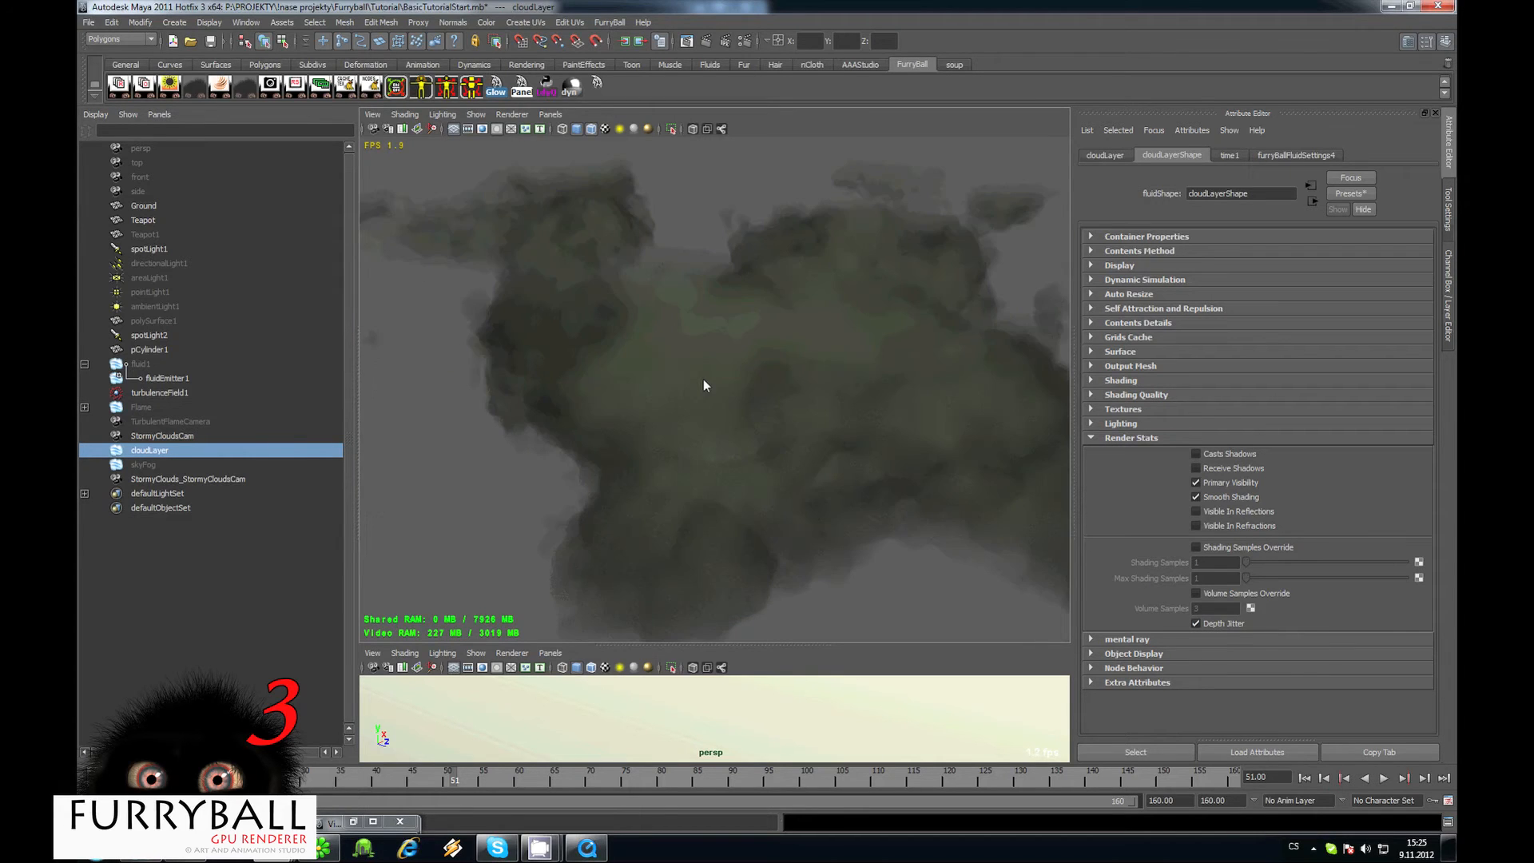
scroll(703, 379, down, 5)
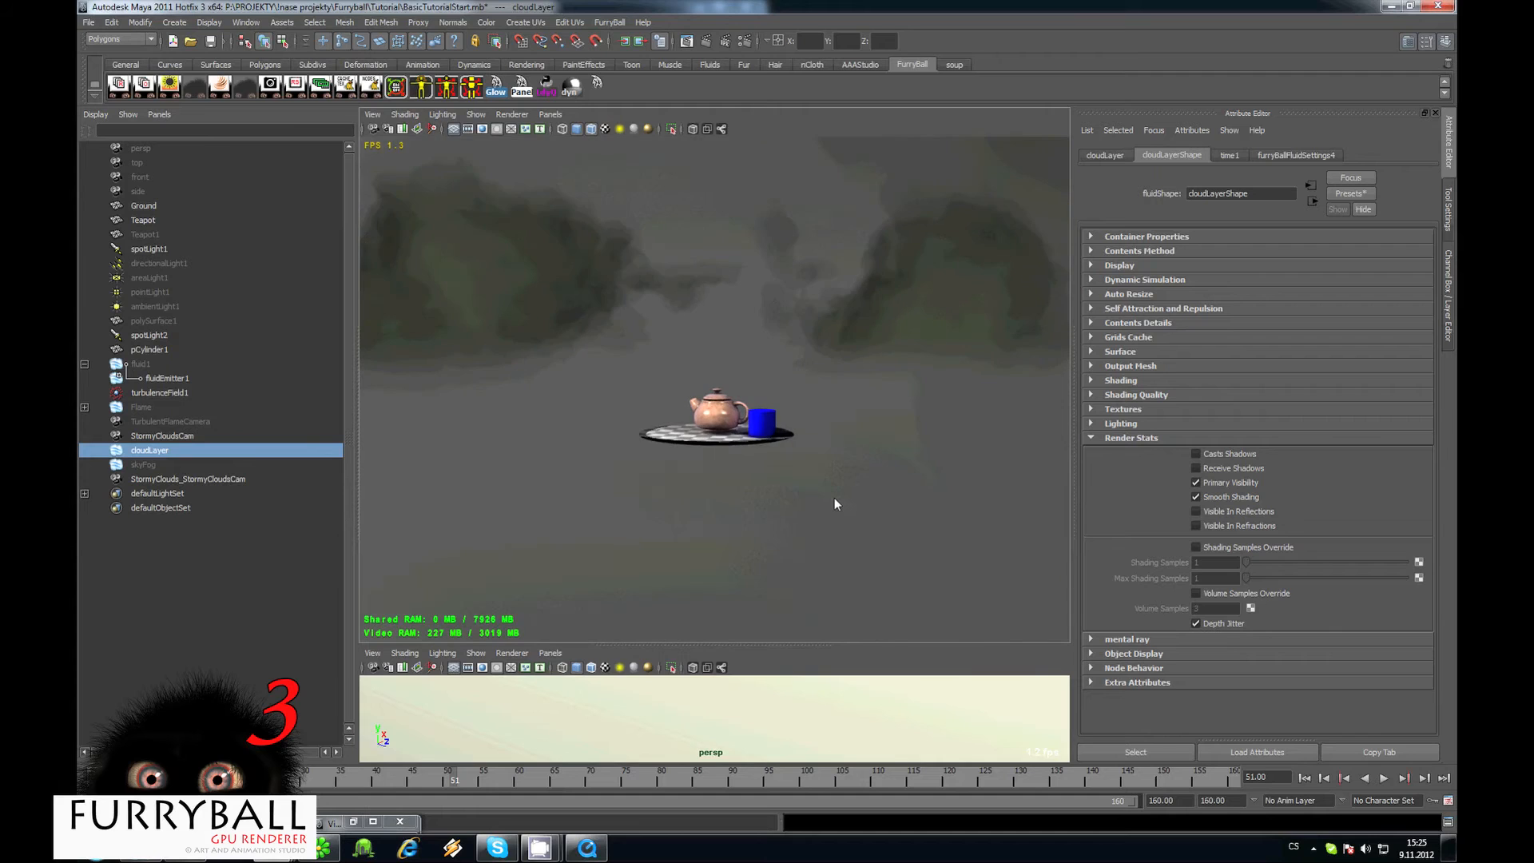
scroll(835, 502, up, 4)
alt+drag(810, 550, 809, 541)
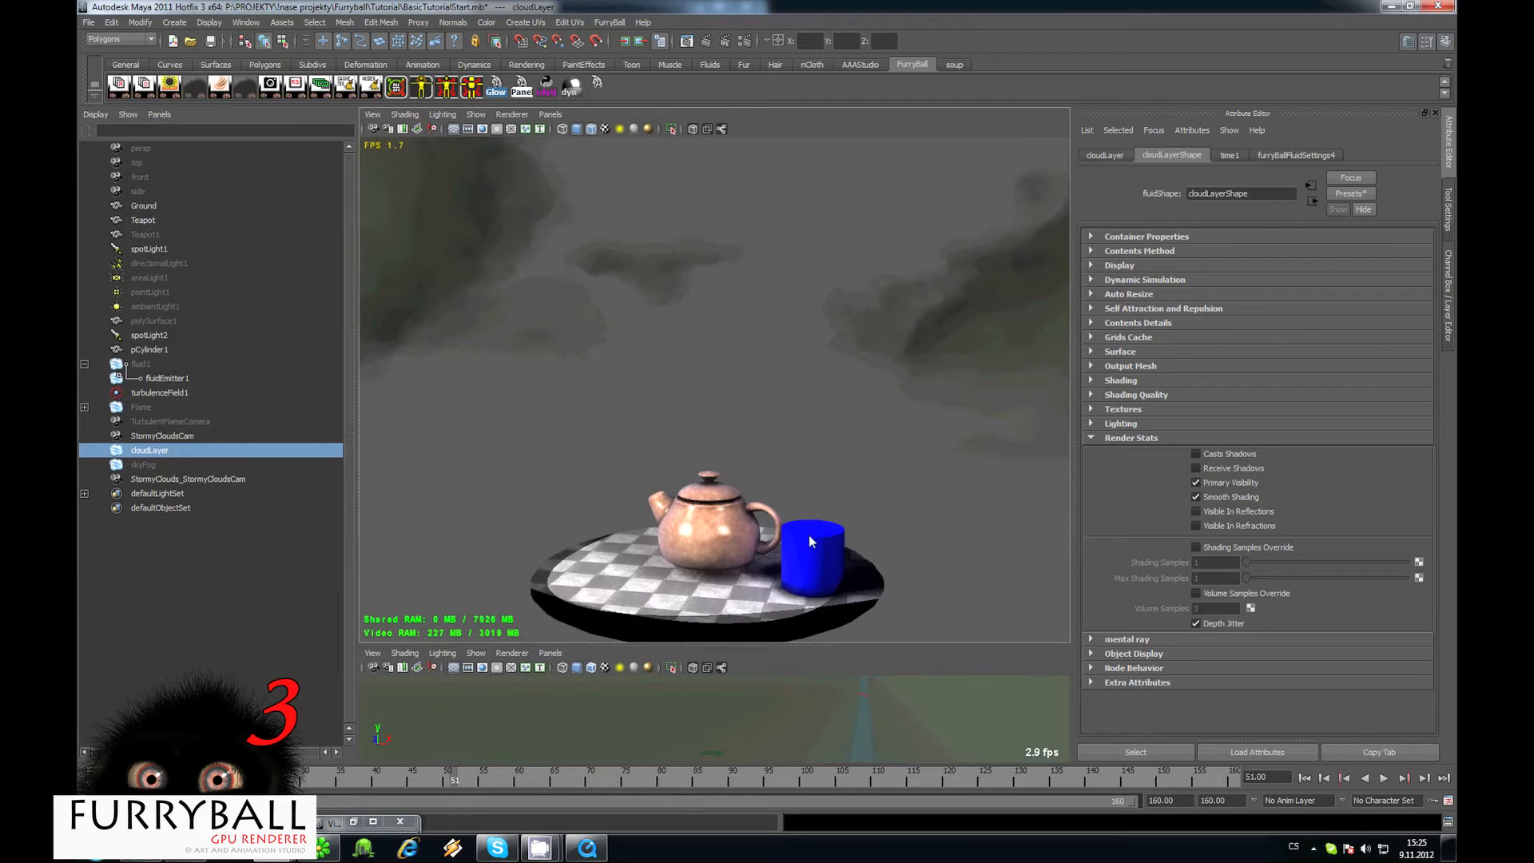
scroll(723, 410, down, 2)
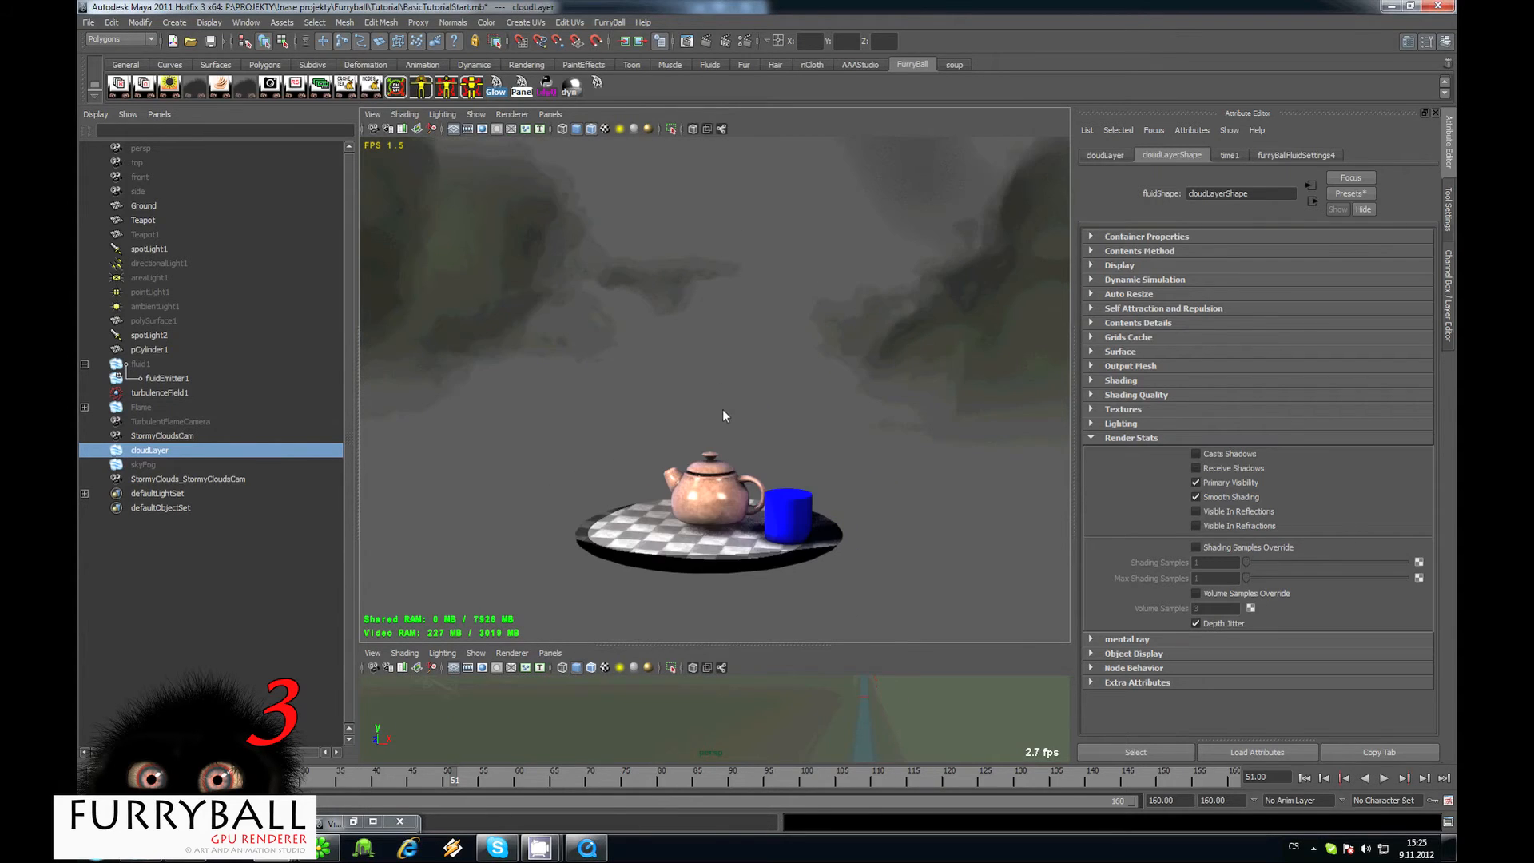
Set cloudLayer's Noise Unit Scale first to 0.2 and then to 0.3.
click(1296, 155)
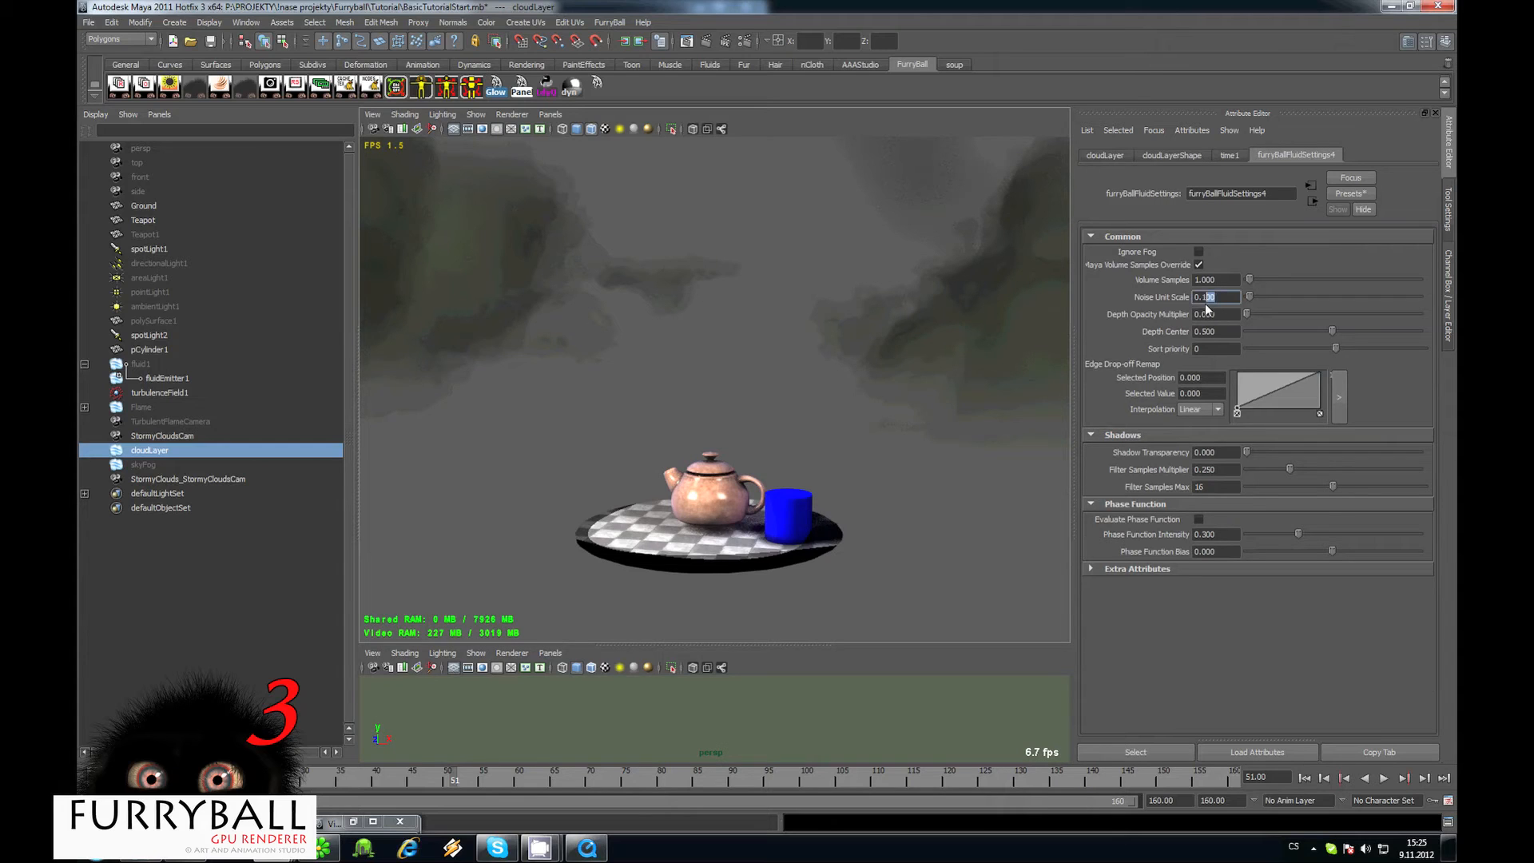
double_click(1206, 306)
text(200)
key(Return)
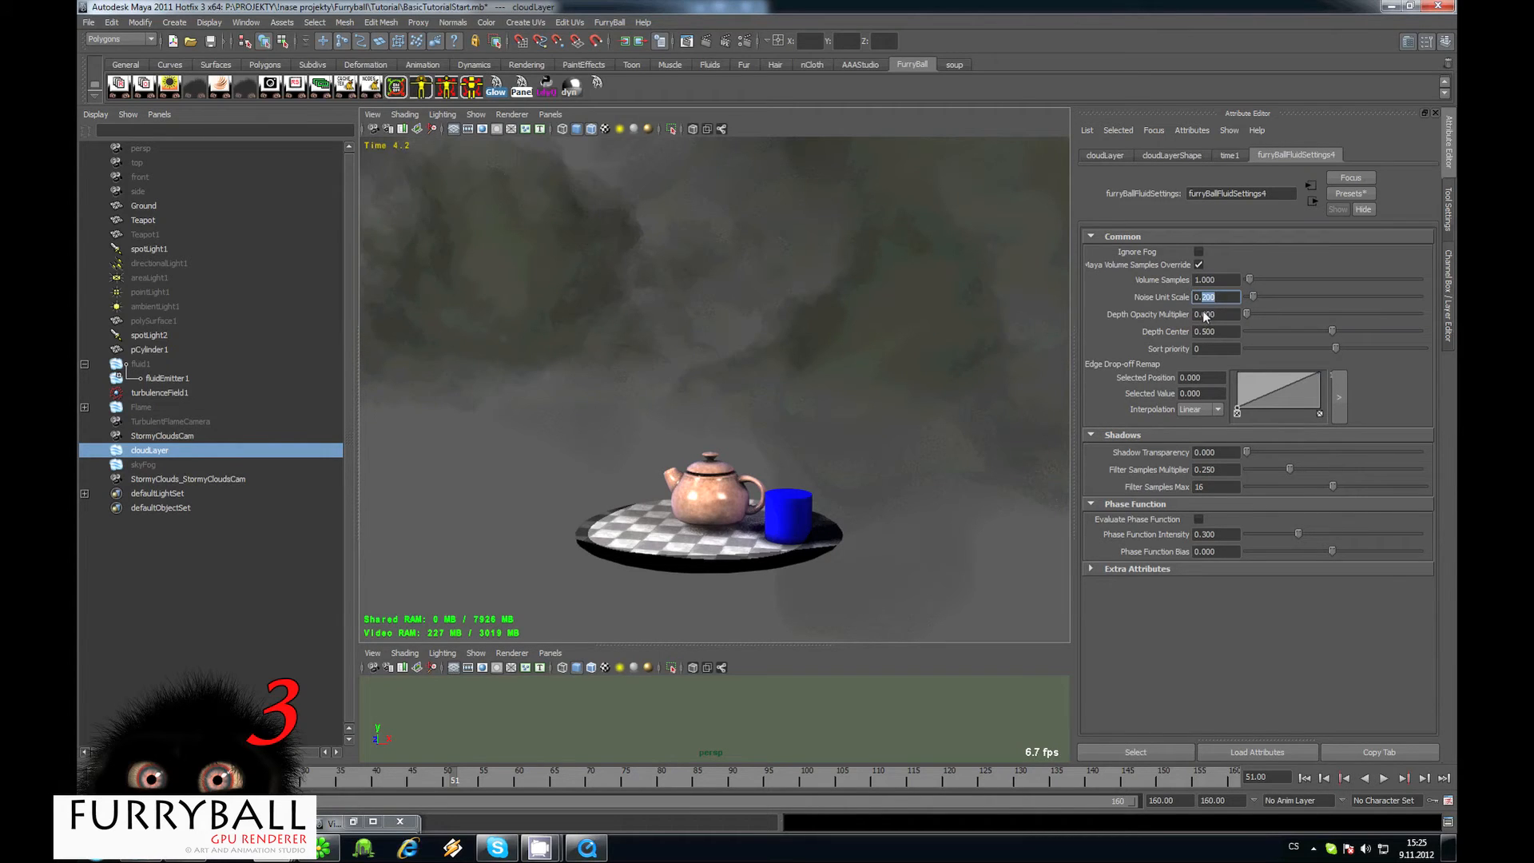
text(300)
key(Return)
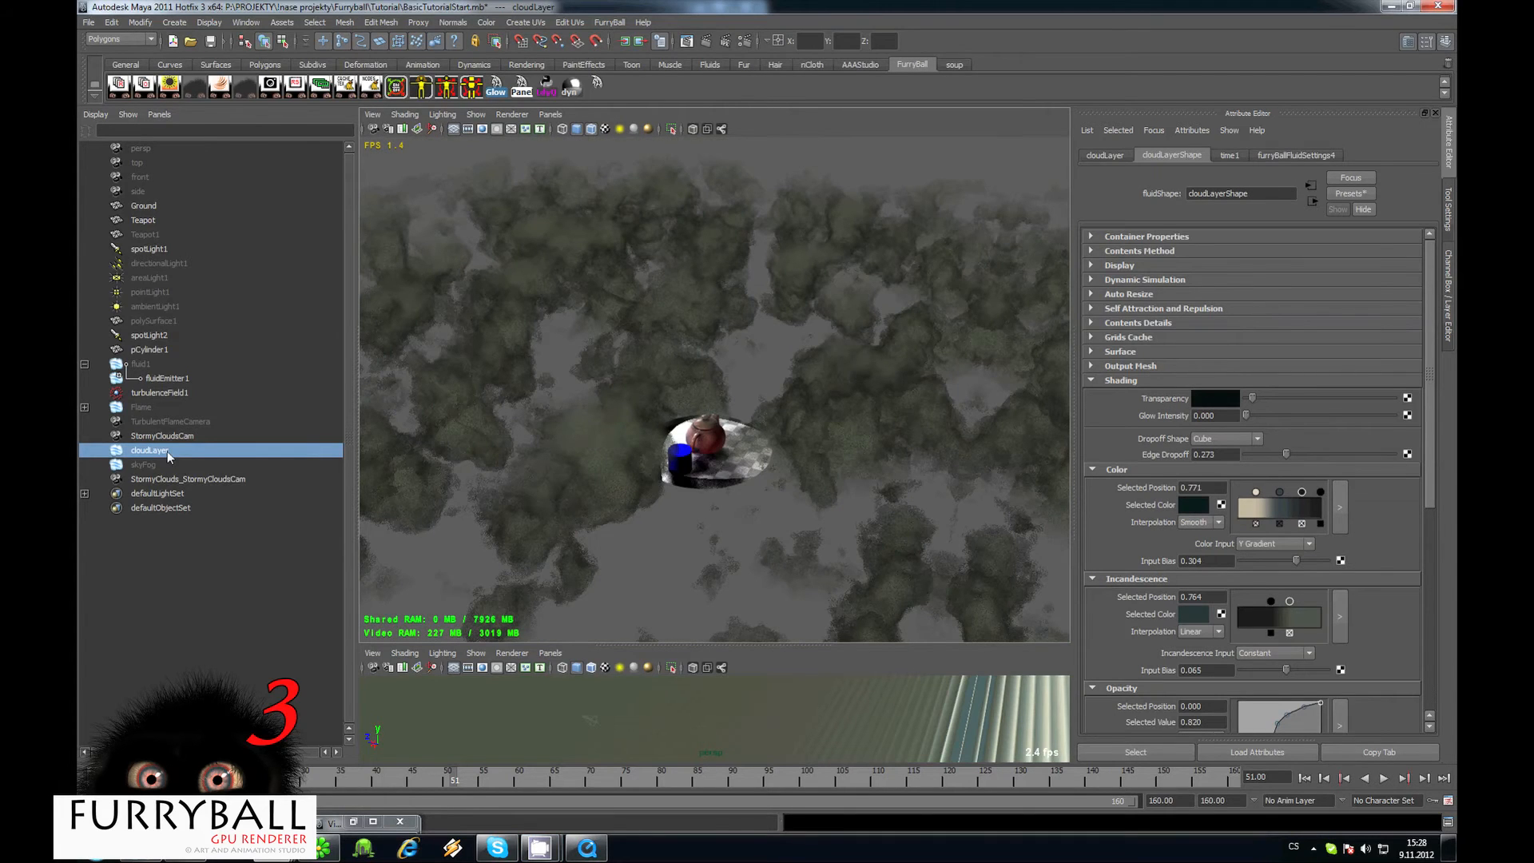
Hide cloudLayer and show the fluid1 container around the teapot instead.
scroll(784, 408, up, 5)
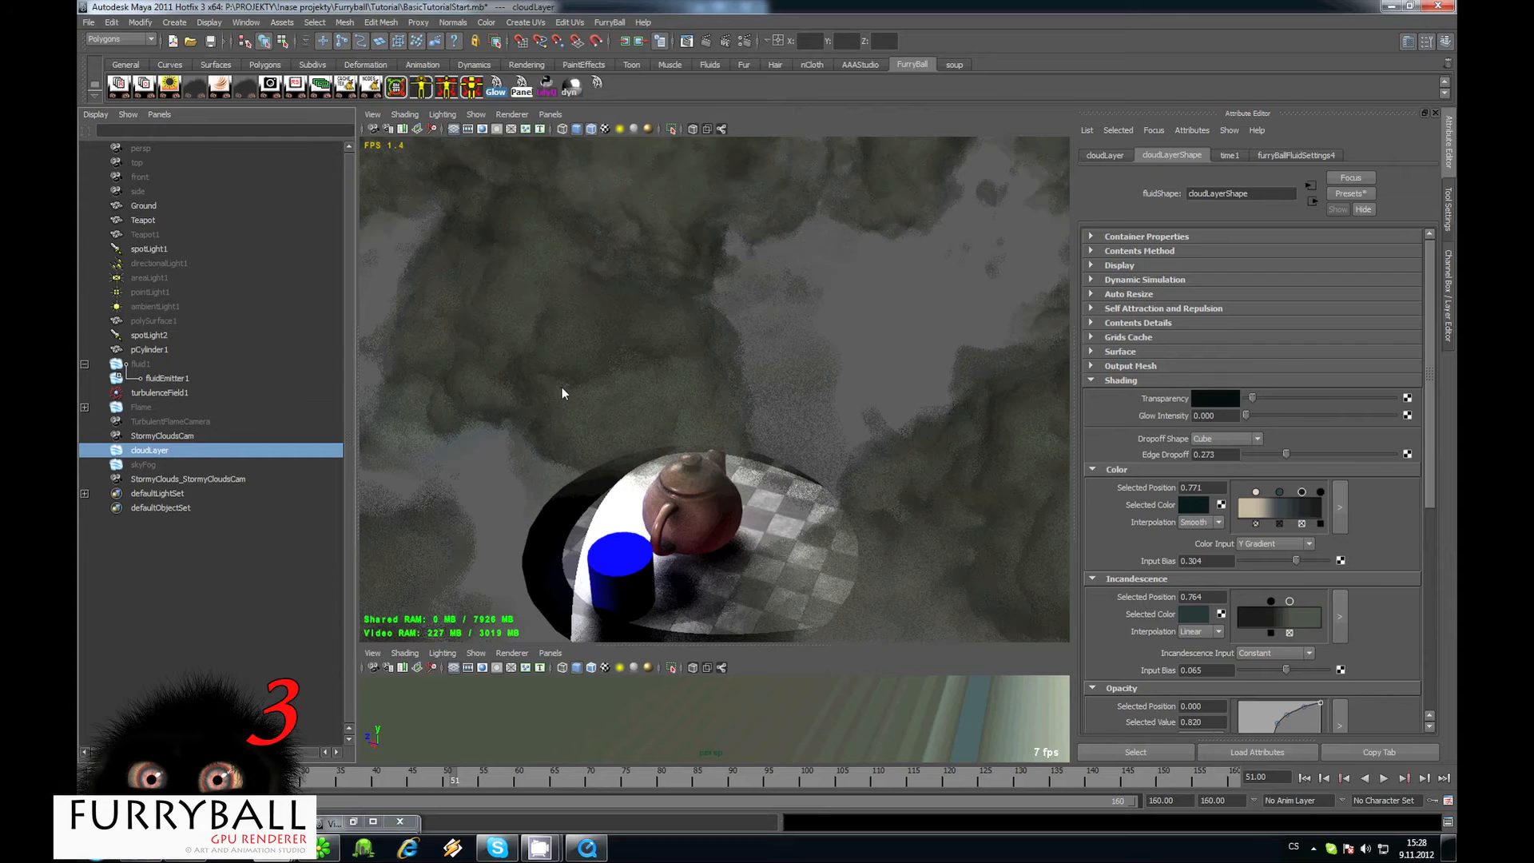
key(ctrl+h)
click(144, 368)
key(shift+h)
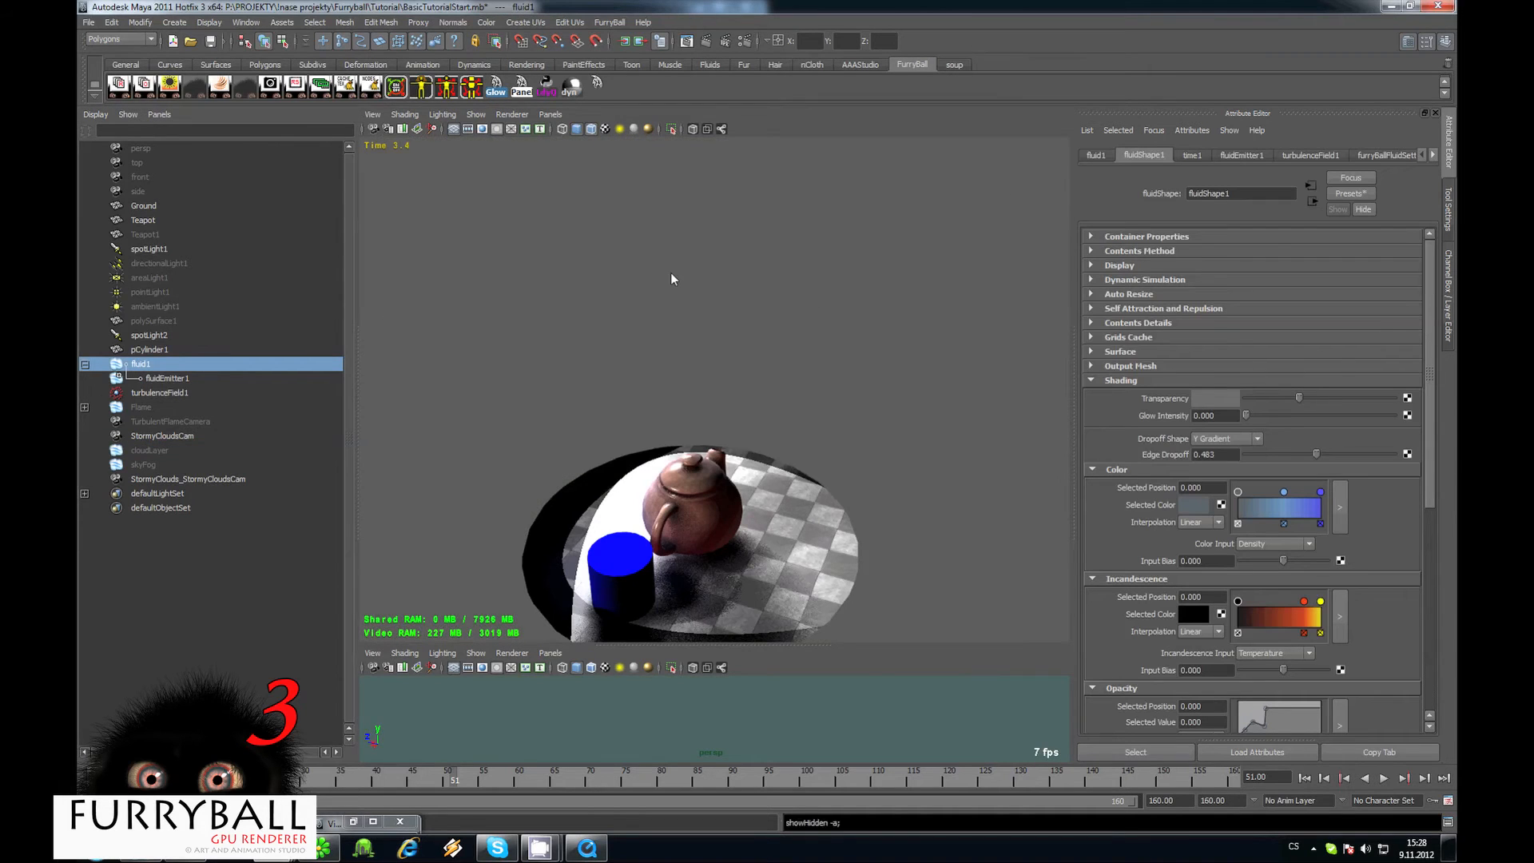
Lower fluid1's shading Transparency so that the smoke around the teapot is denser.
alt+middle_drag(700, 327, 678, 210)
alt+right_drag(678, 210, 569, 474)
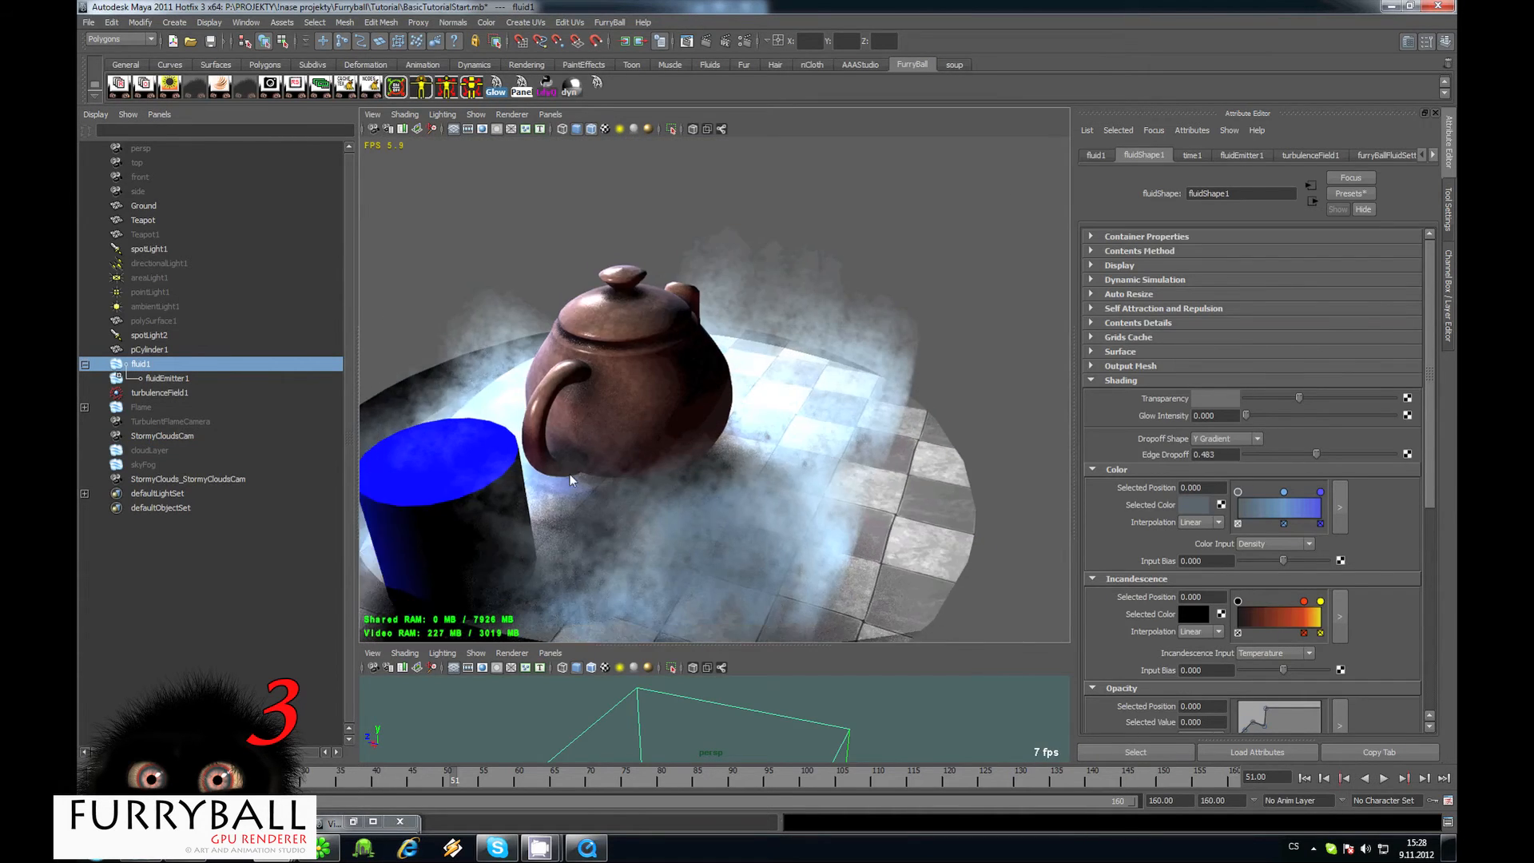
alt+drag(569, 473, 839, 378)
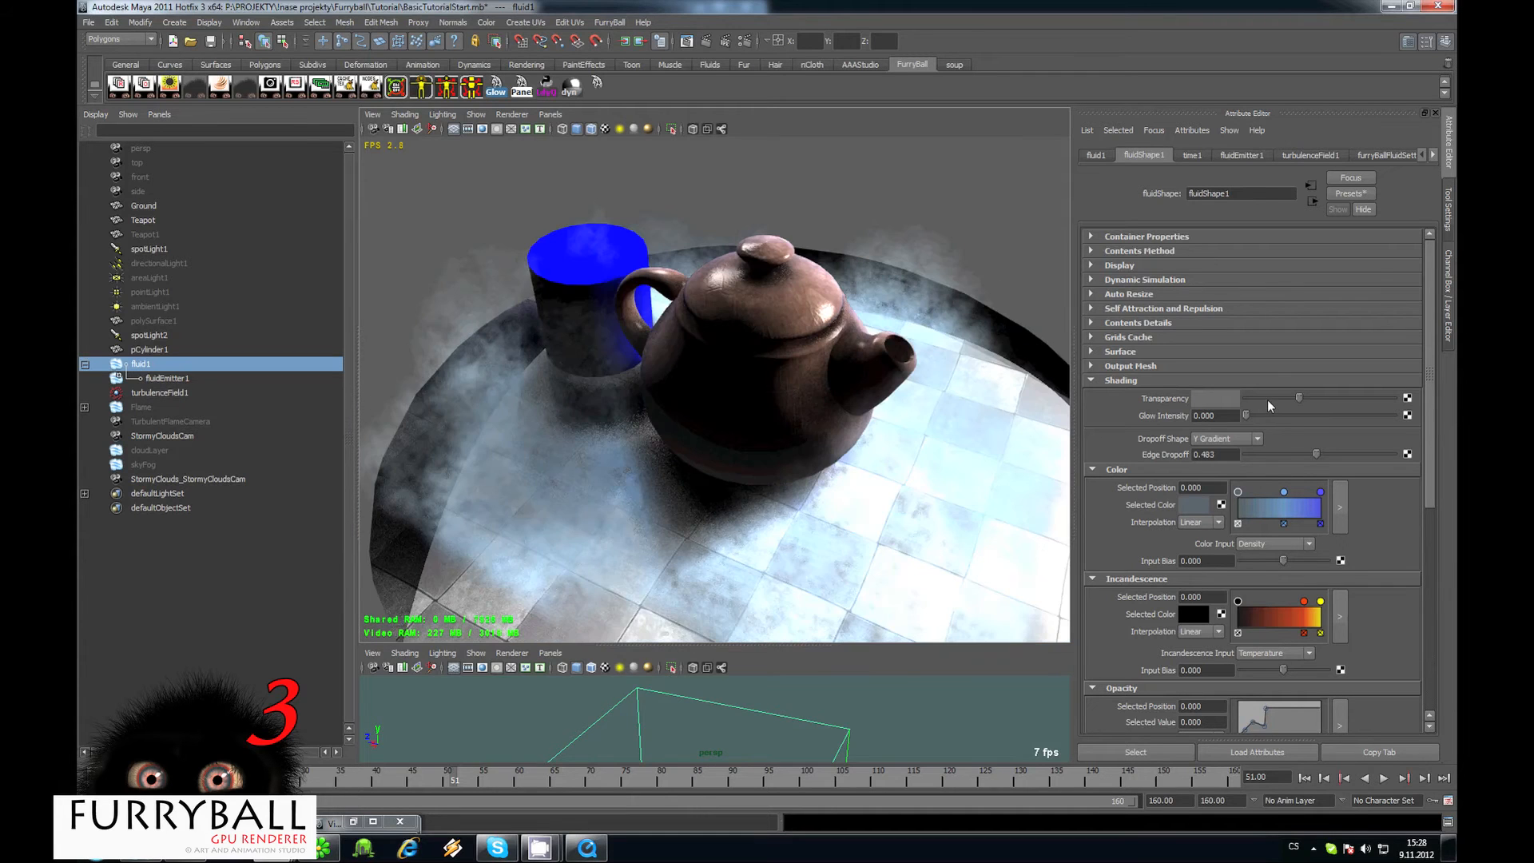
click(1263, 398)
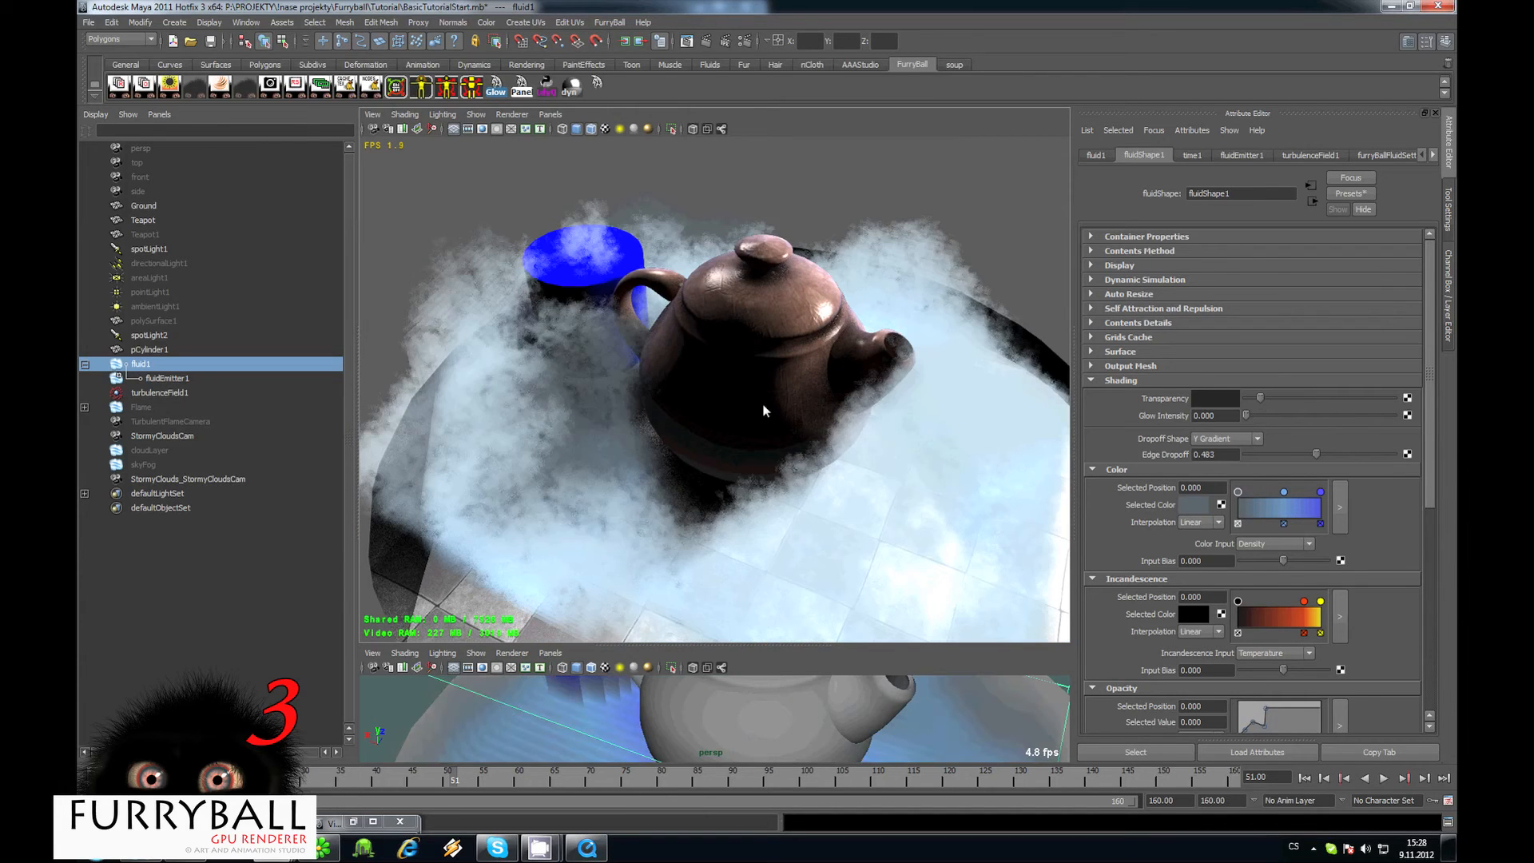
alt+drag(703, 392, 791, 424)
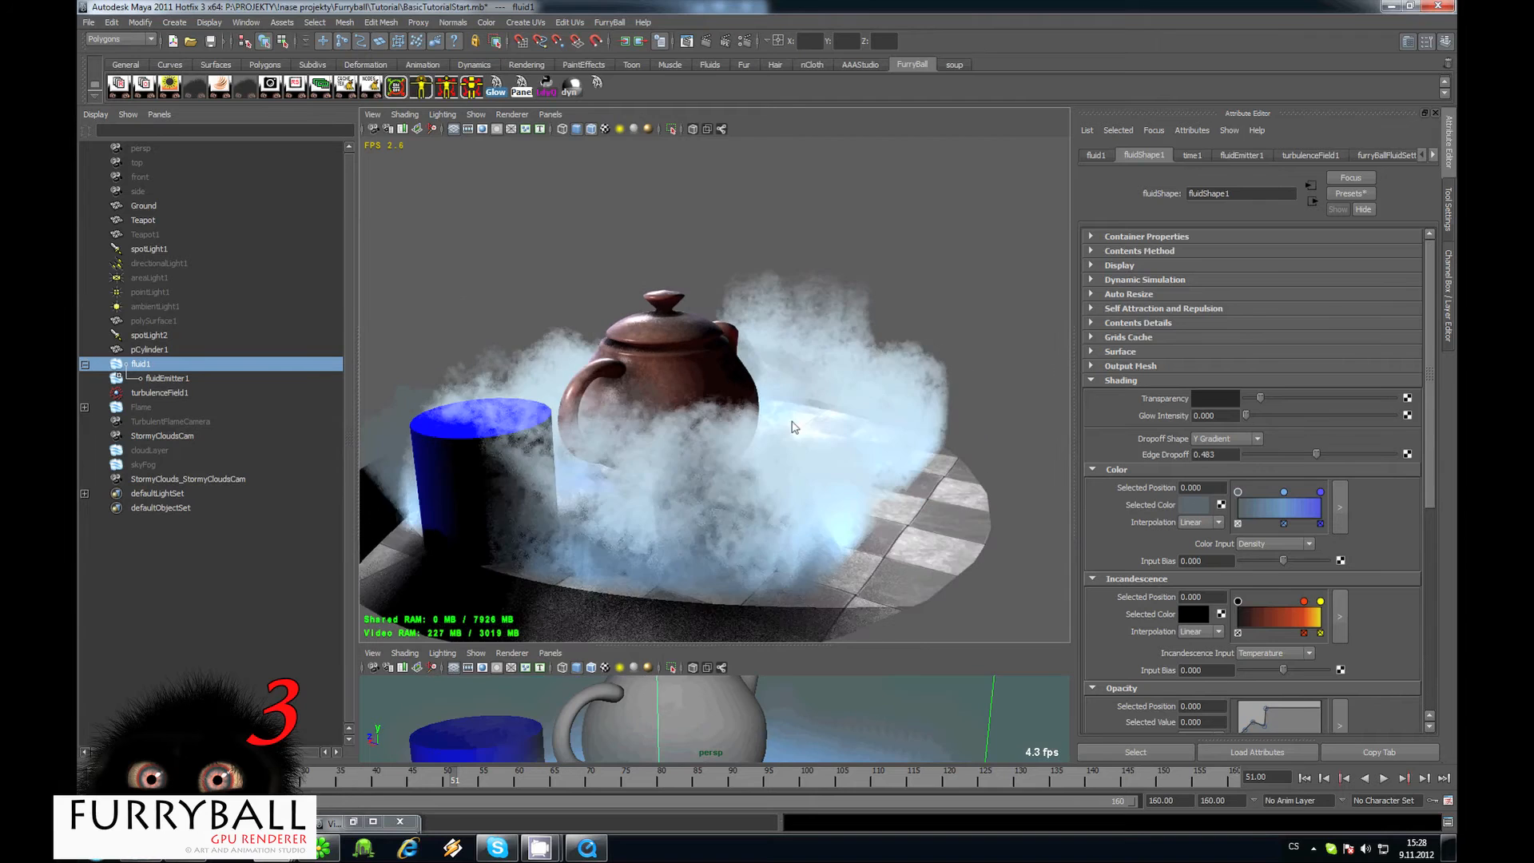
Turn off Texture Opacity in fluid1's texture settings.
click(1123, 382)
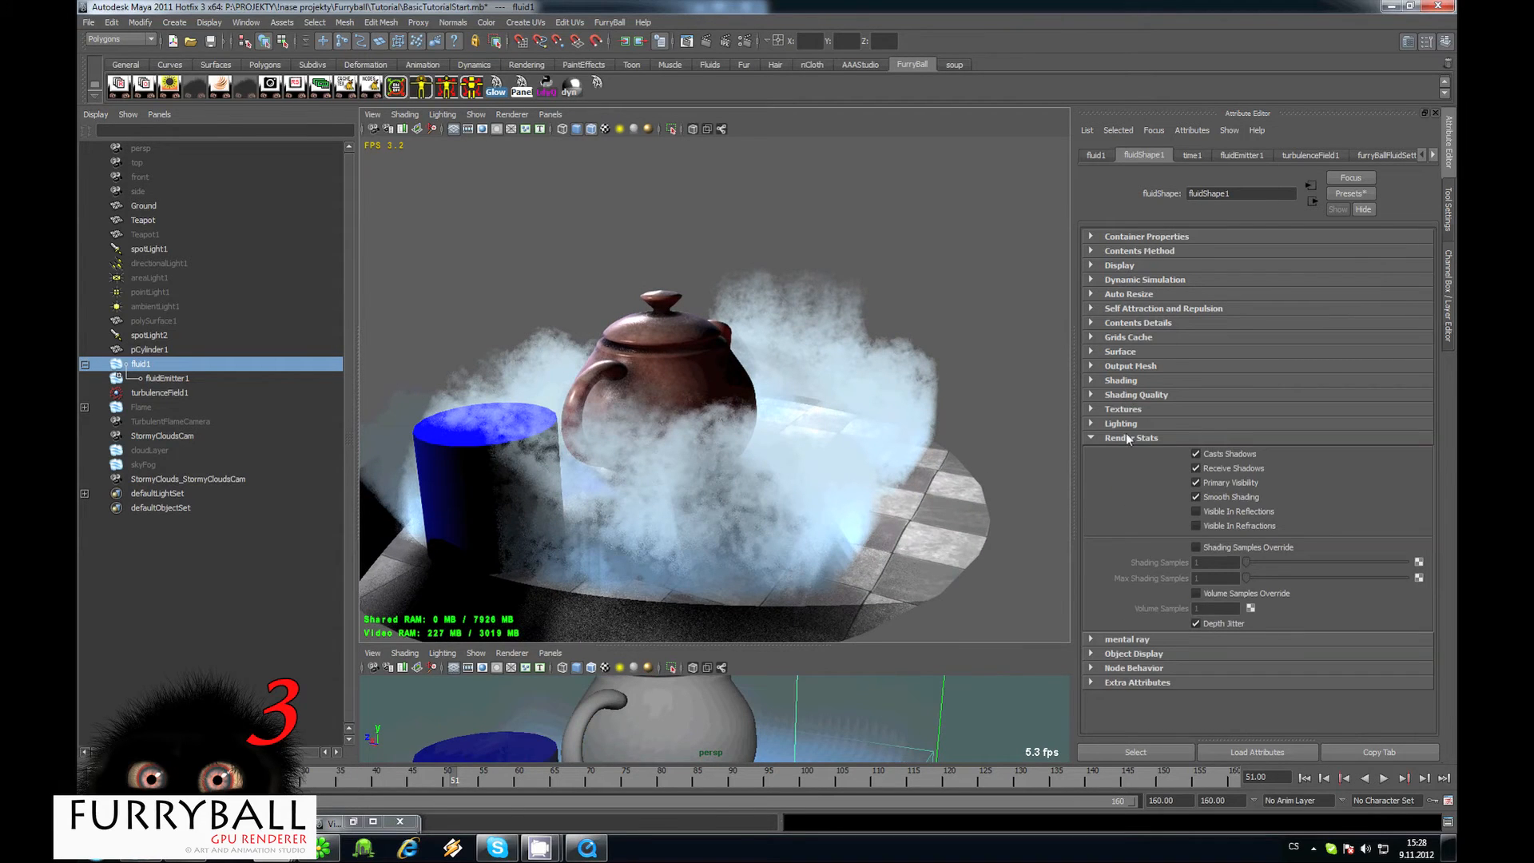
click(1127, 410)
click(1197, 454)
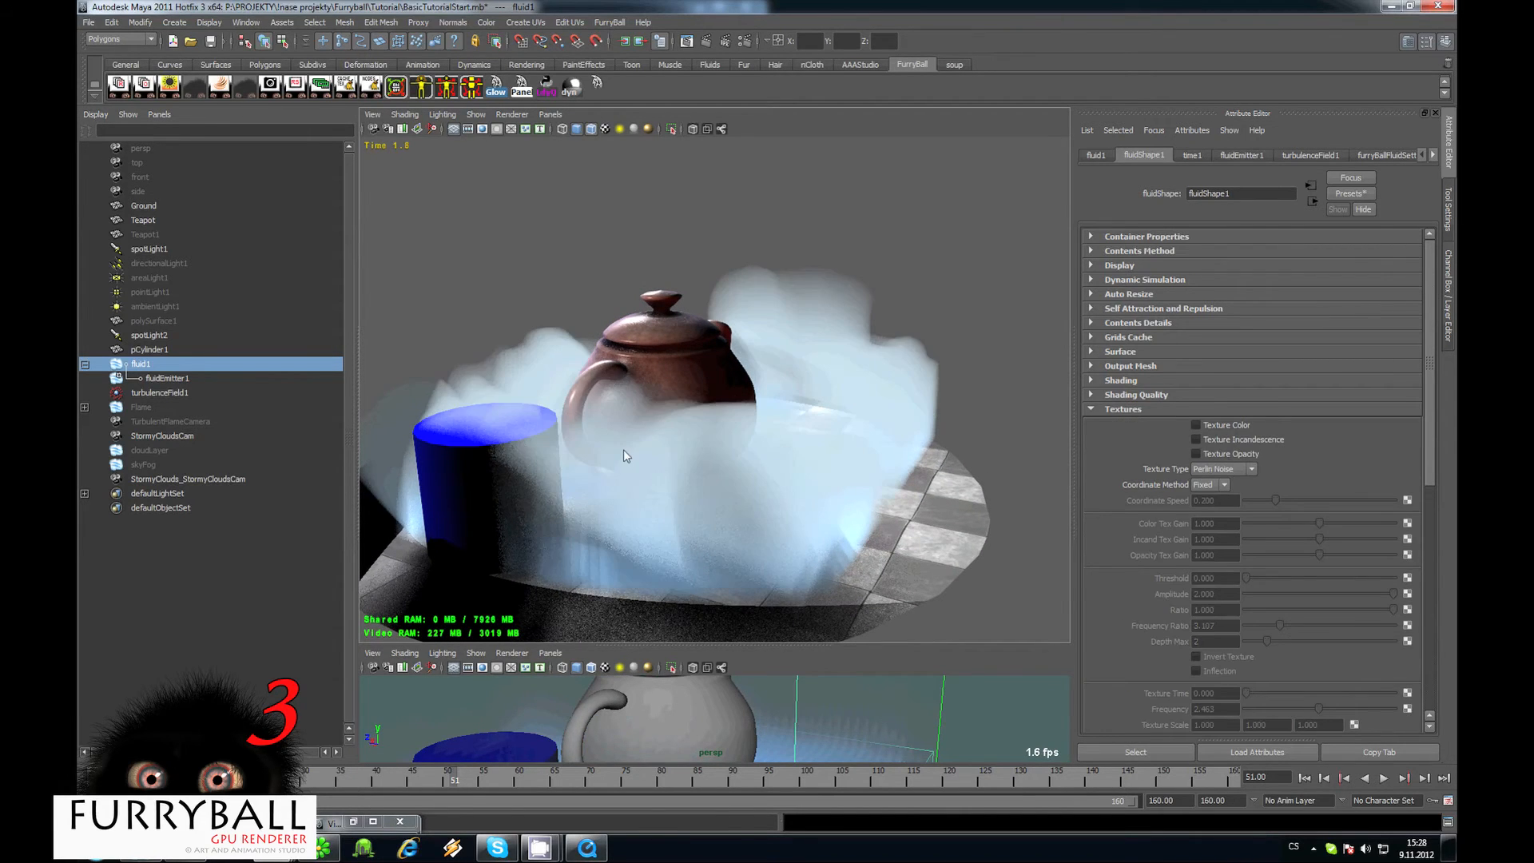
alt+drag(714, 456, 779, 420)
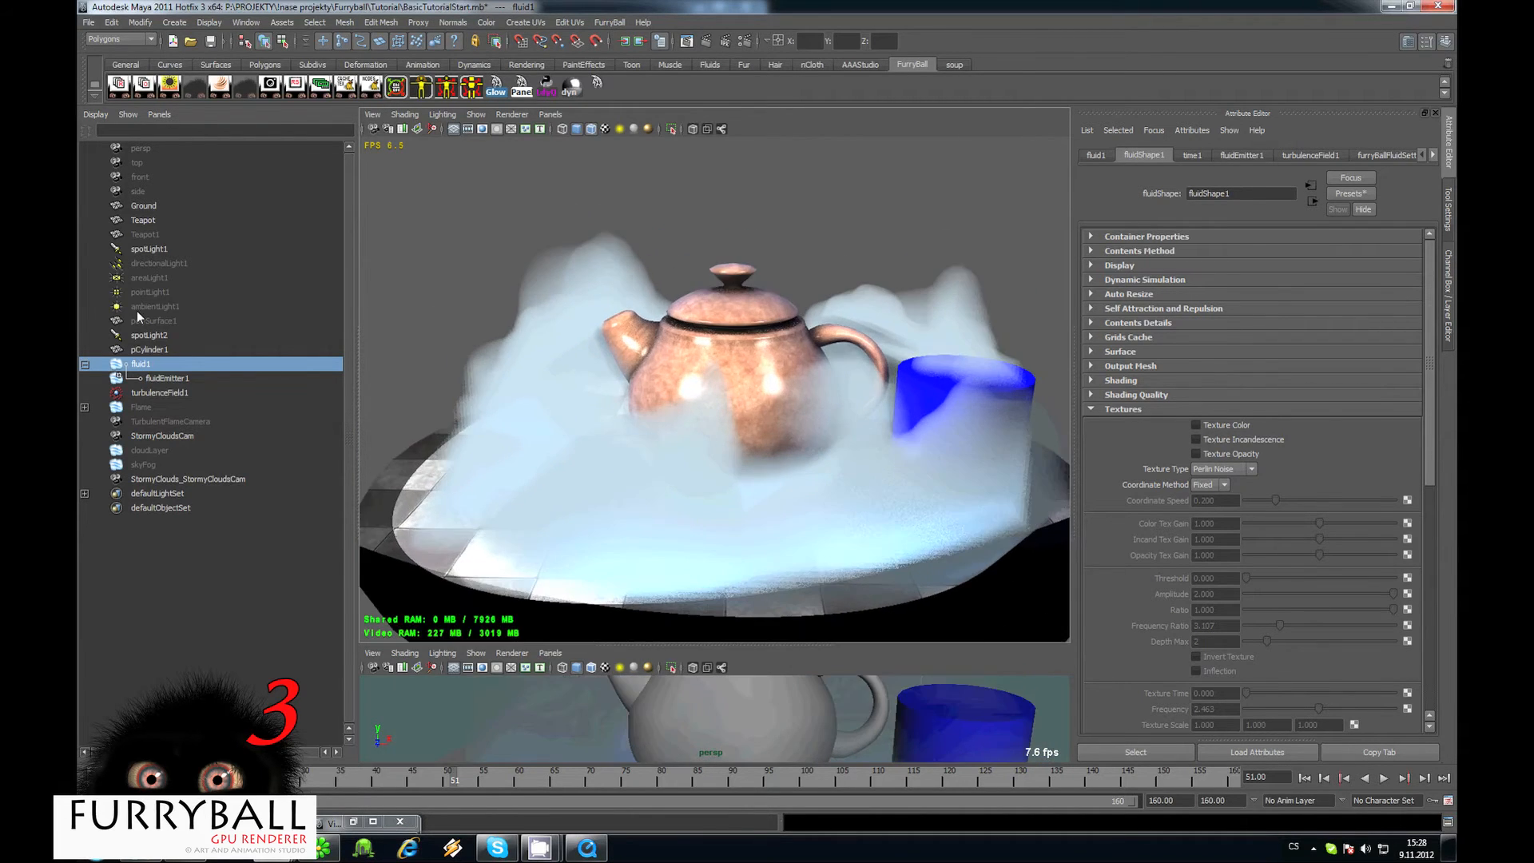
Enable the Fourier Opacity Map in spotLight2's FurryBall shadow settings with 7 targets.
click(148, 335)
click(1389, 156)
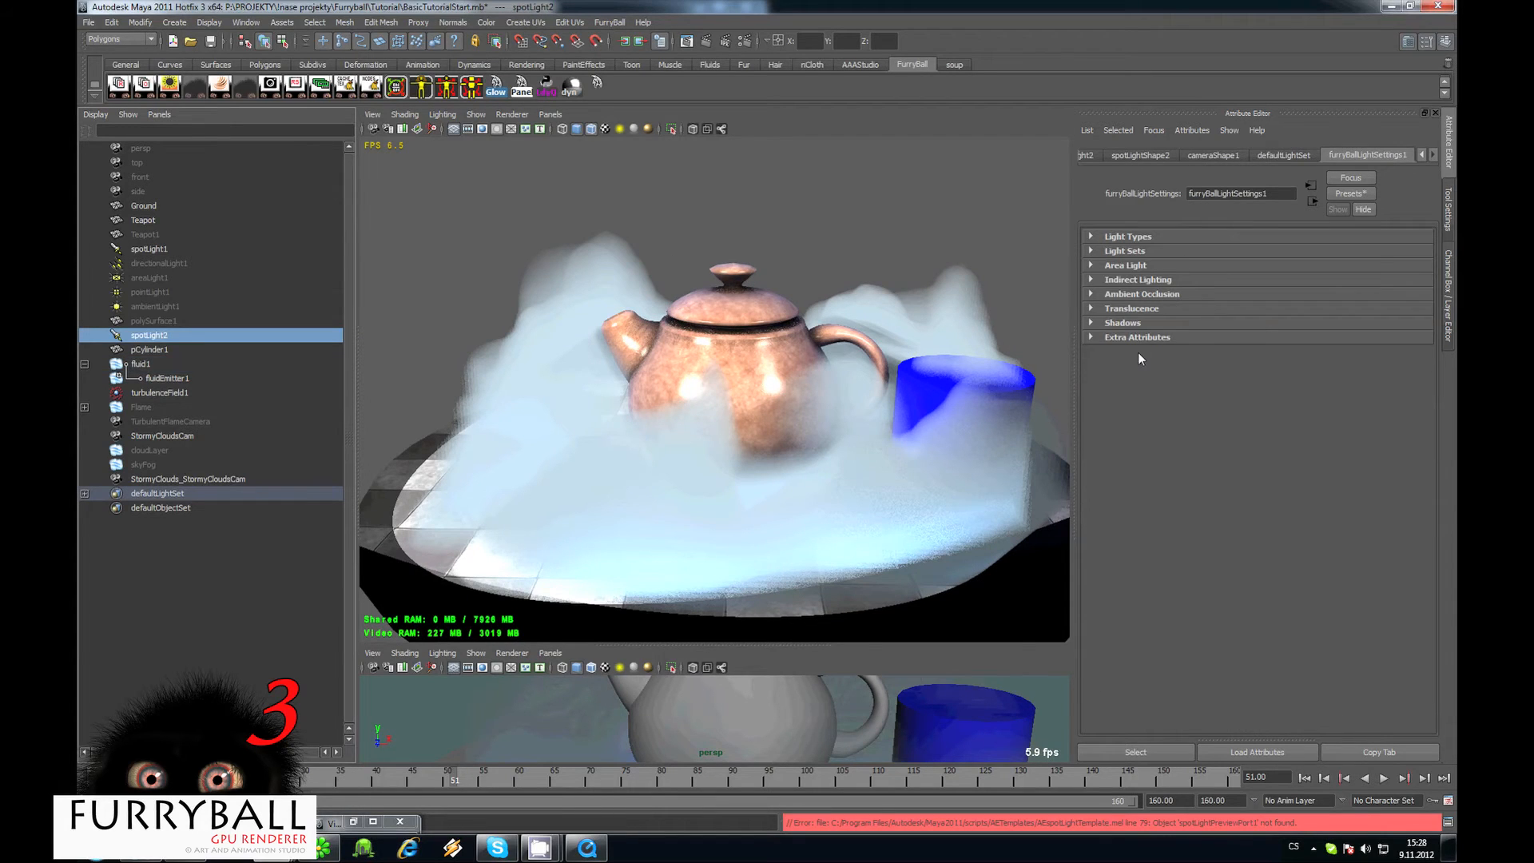
click(1159, 322)
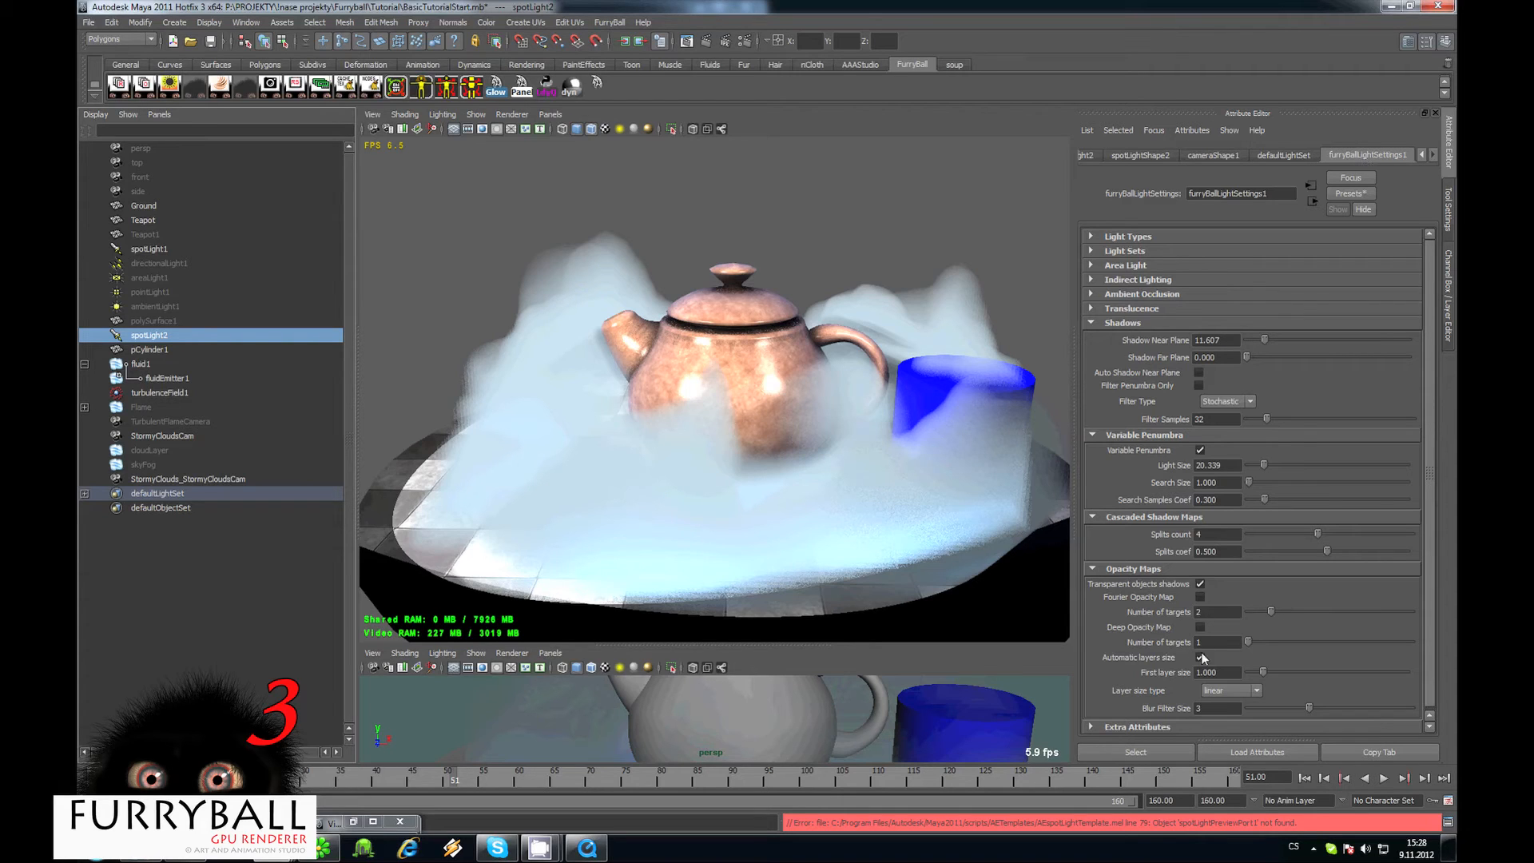
click(1222, 614)
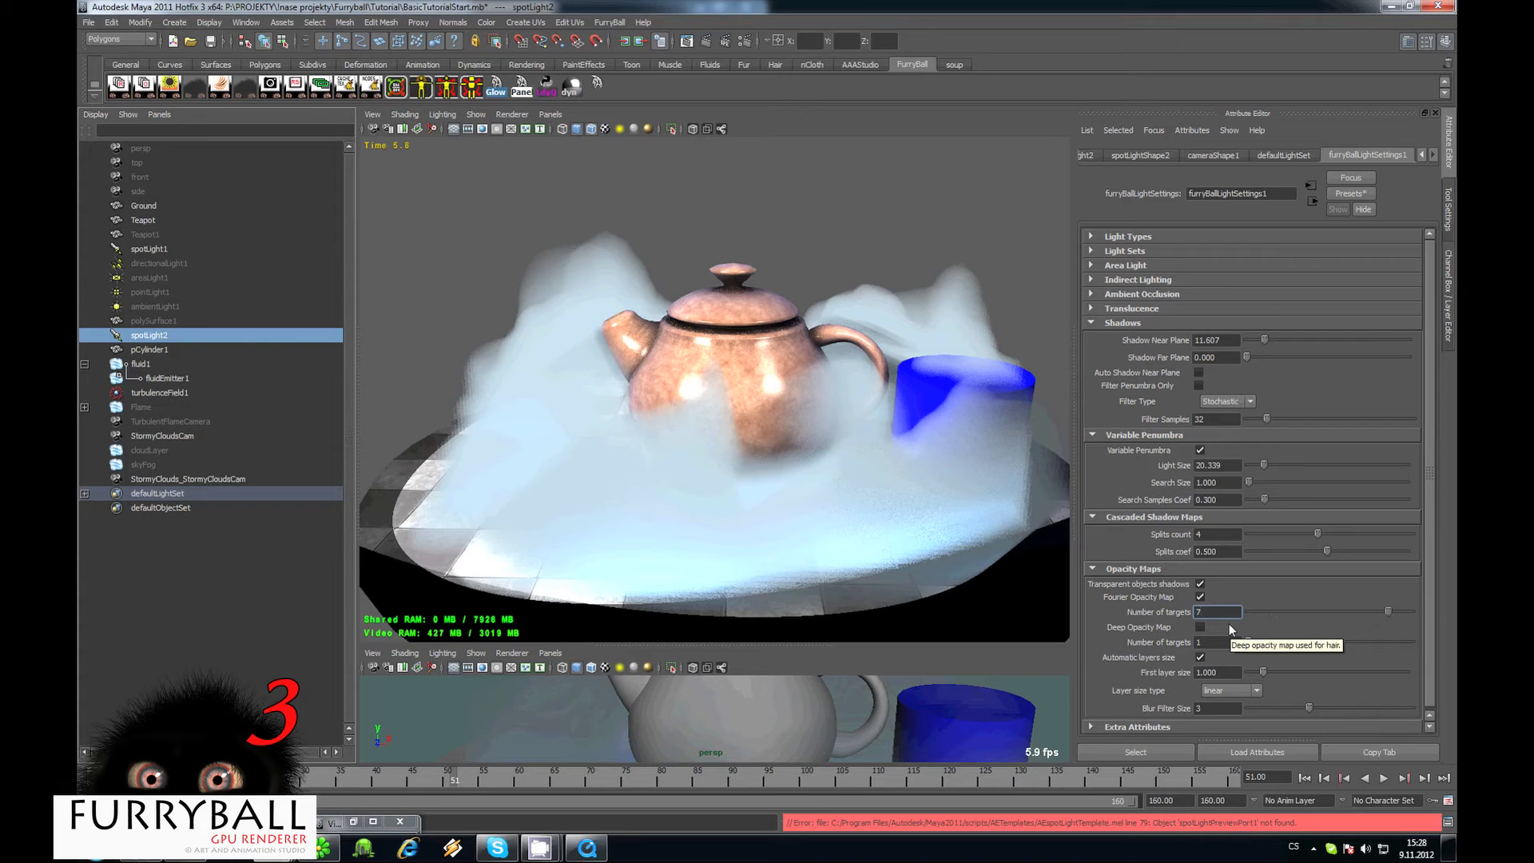
alt+middle_drag(800, 290, 803, 292)
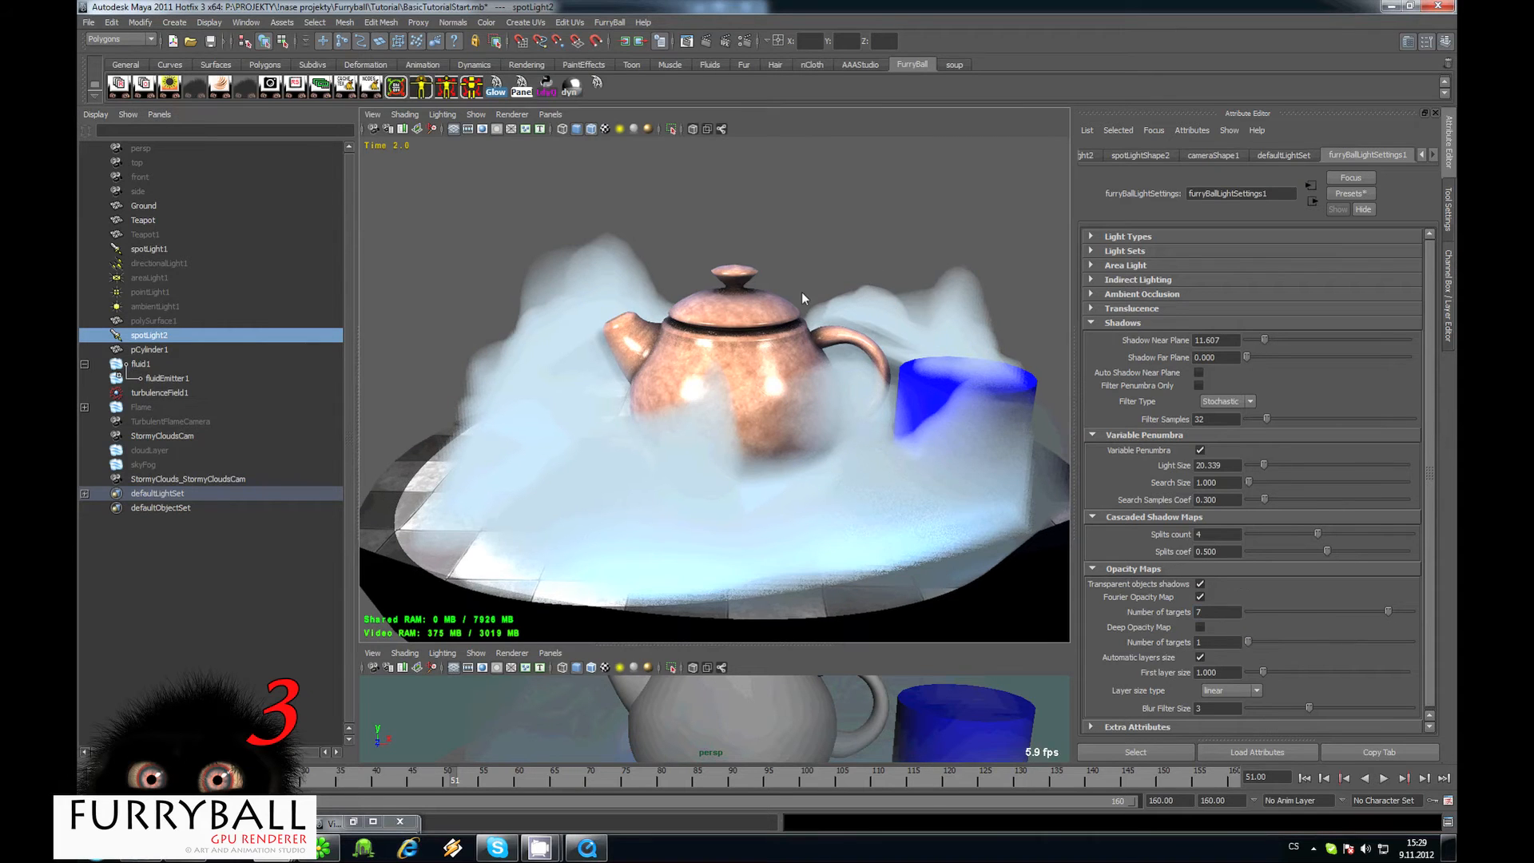
alt+drag(803, 293, 806, 310)
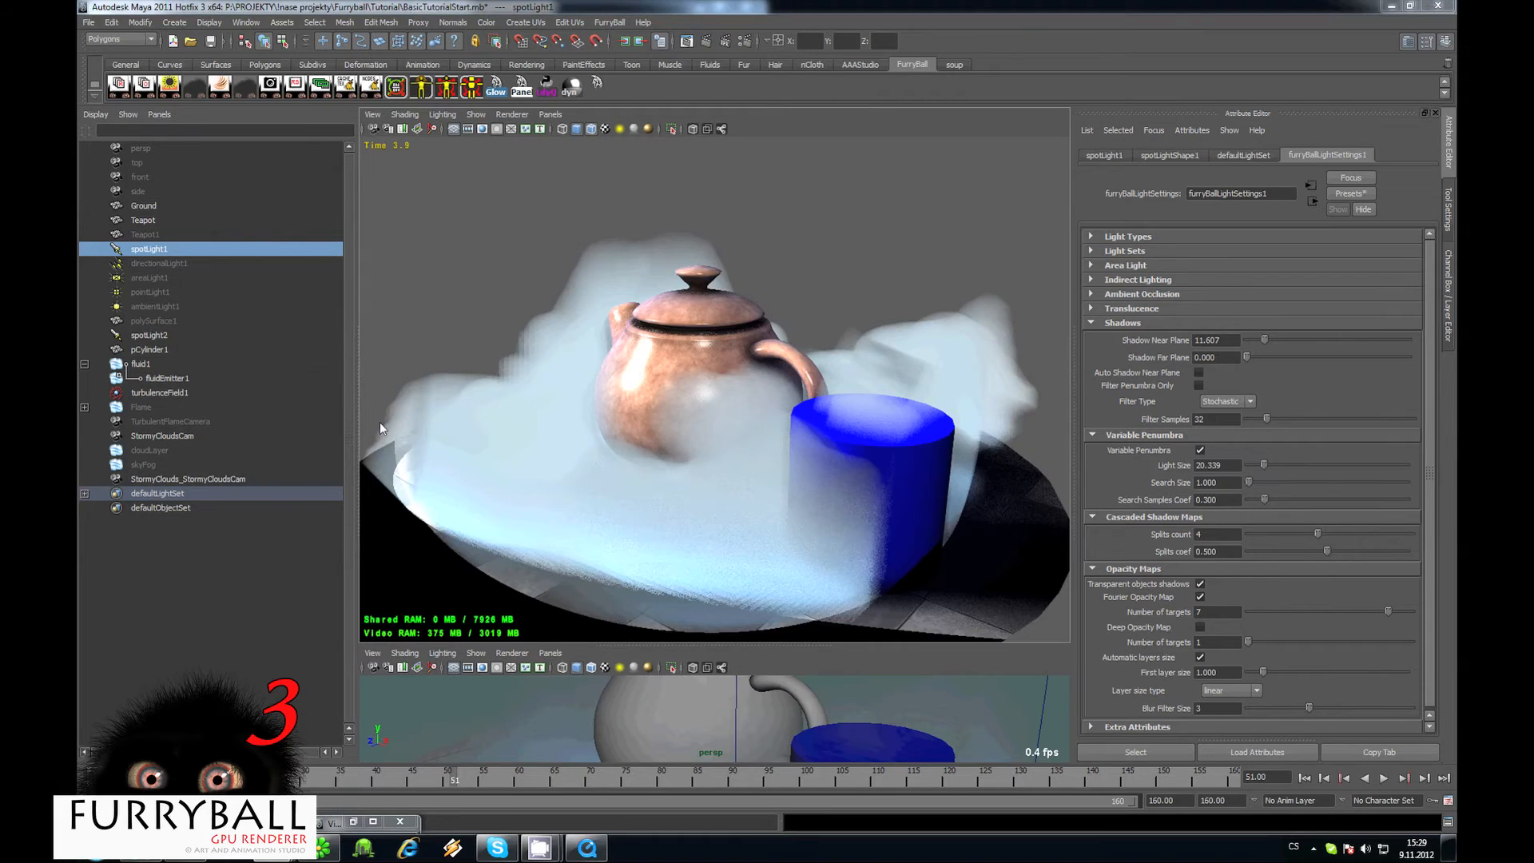
Reduce Shadow Transparency in fluid1's FurryBall fluid settings to 0.196.
alt+middle_drag(380, 422, 415, 397)
click(505, 352)
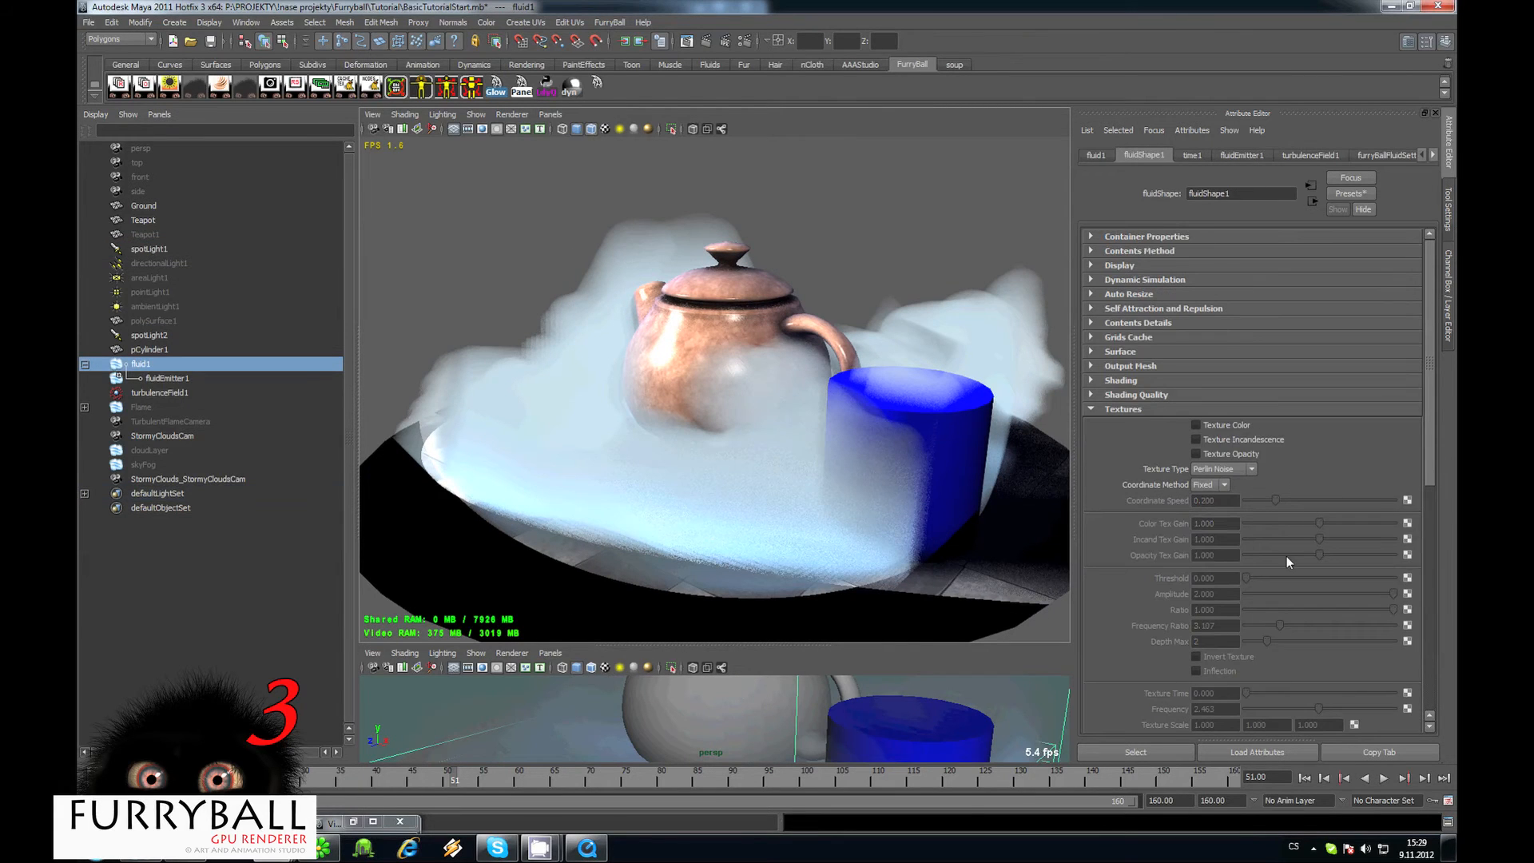
click(1373, 152)
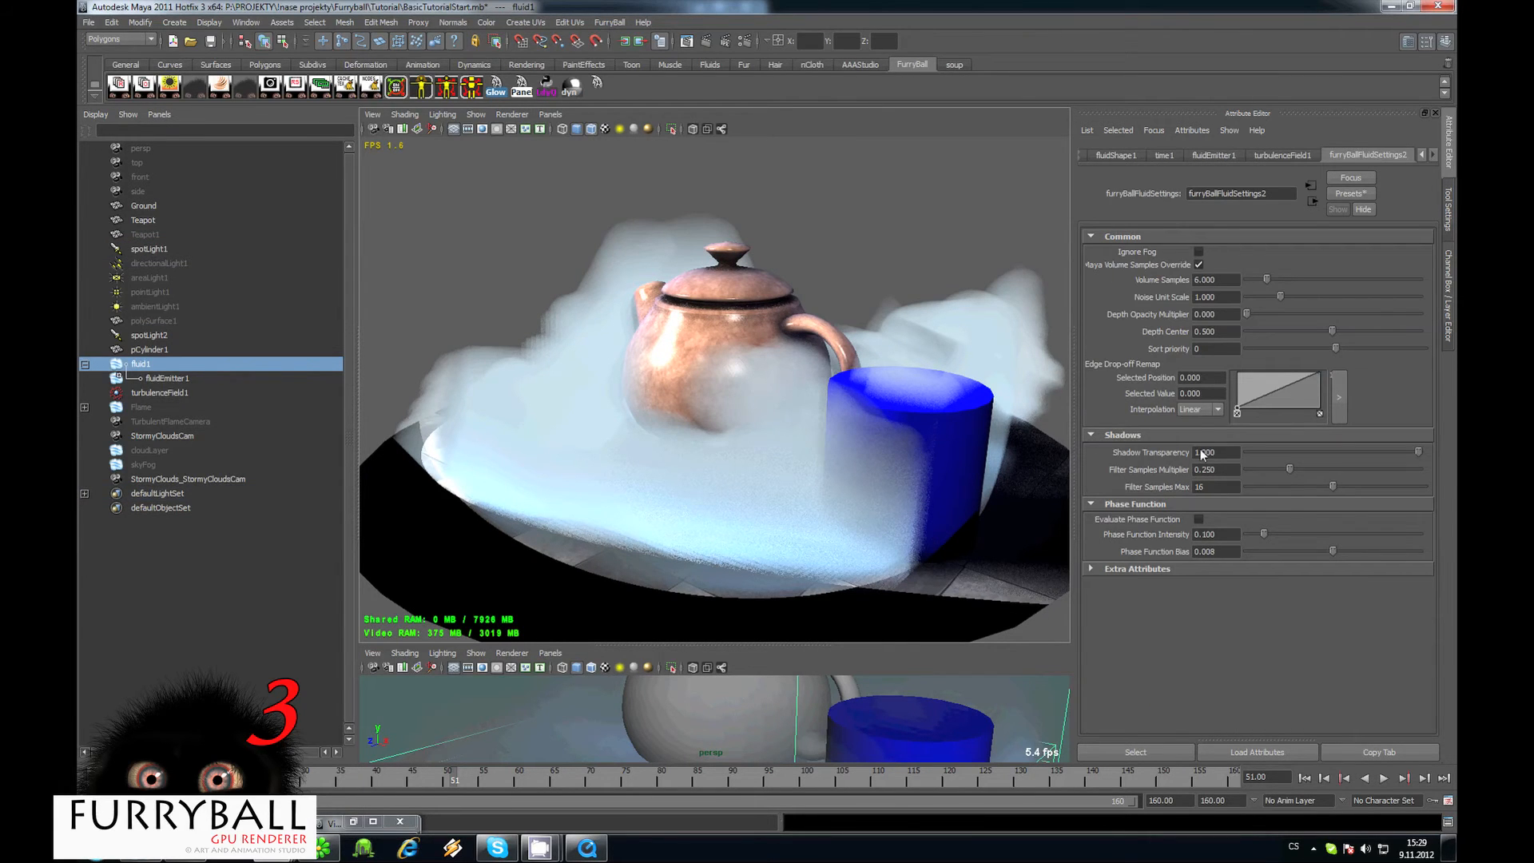
drag(1409, 452, 1280, 452)
alt+drag(917, 390, 670, 348)
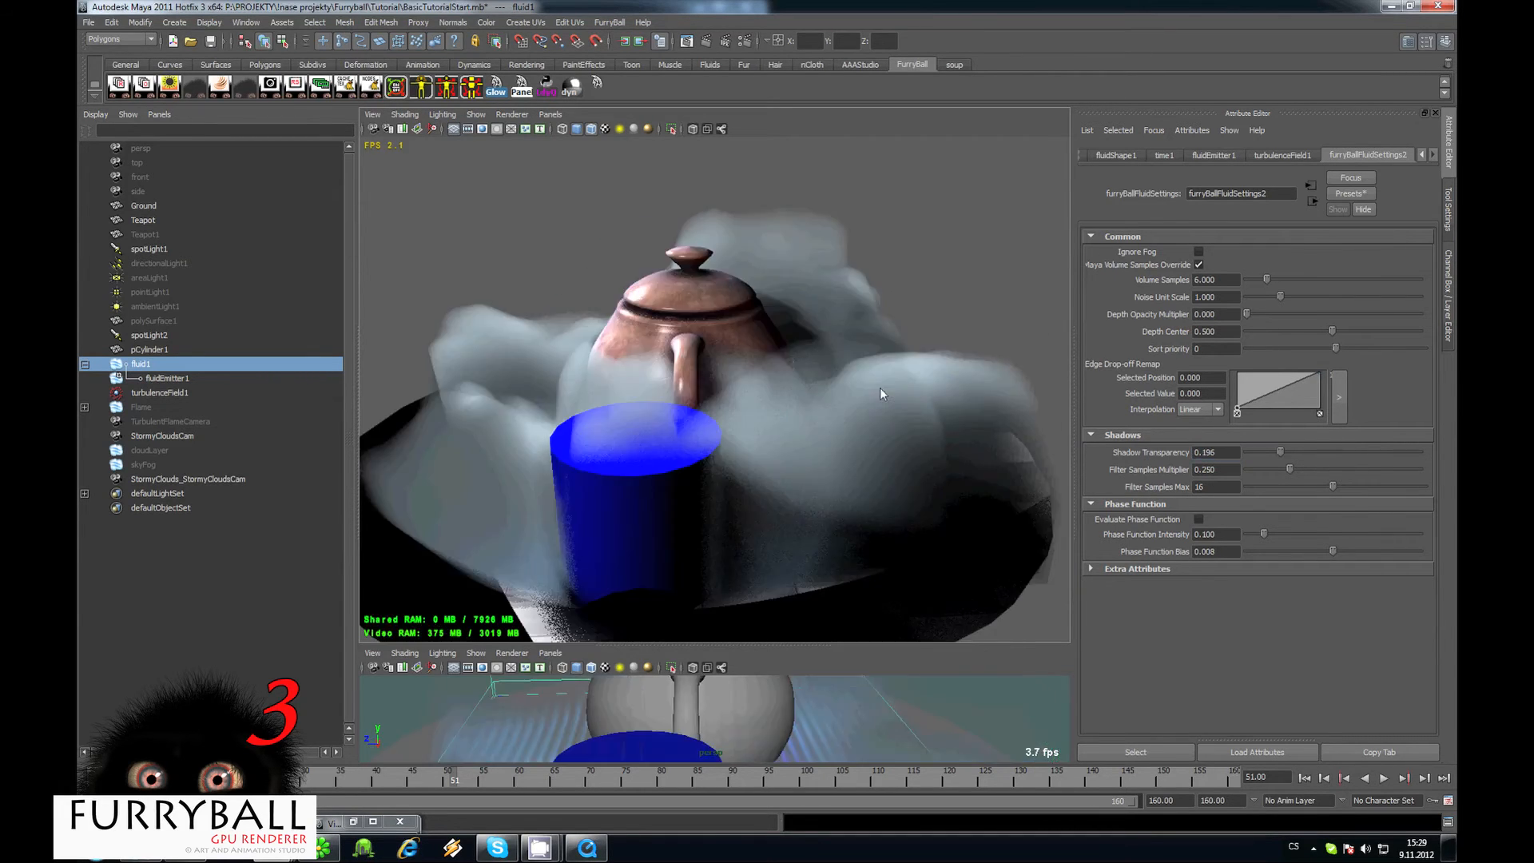
alt+drag(776, 388, 707, 377)
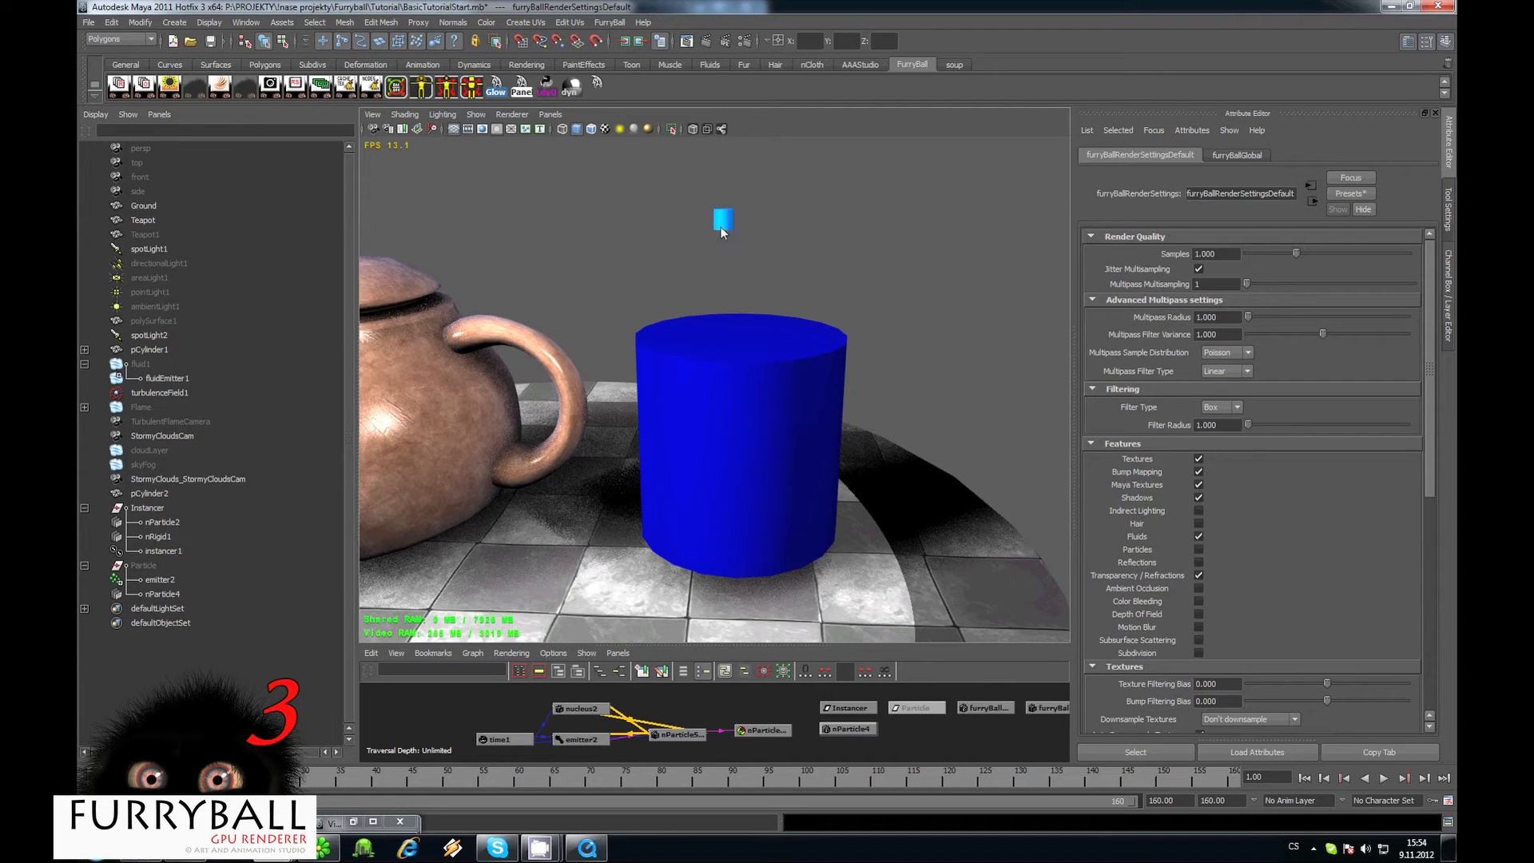
Play the instanced cylinder simulation in the FurryBall view, examine it around the blue cylinder from other angles, and stop playback.
alt+drag(724, 230, 804, 375)
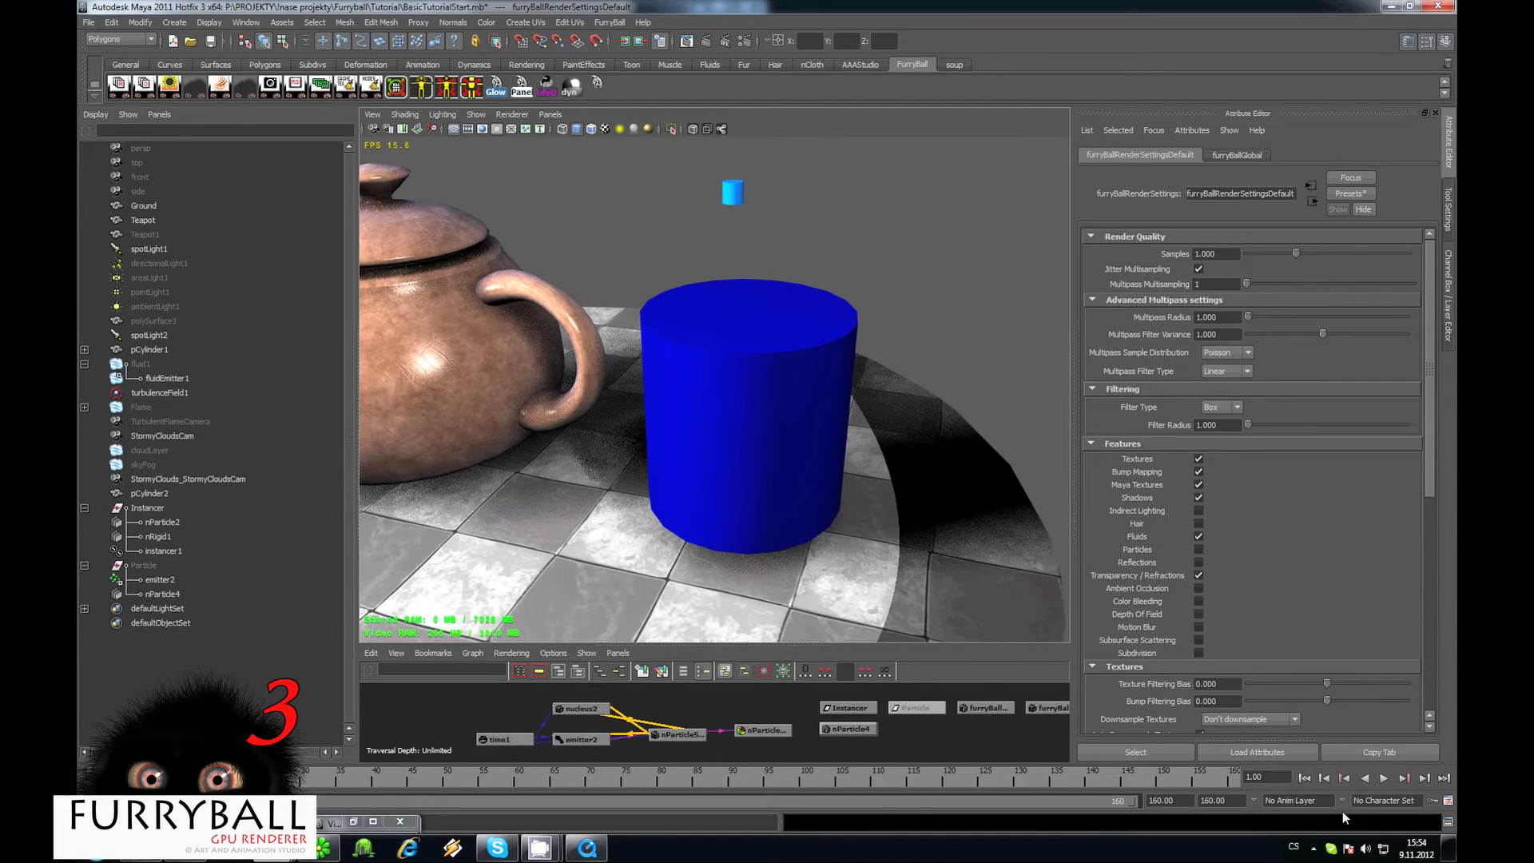
click(1383, 778)
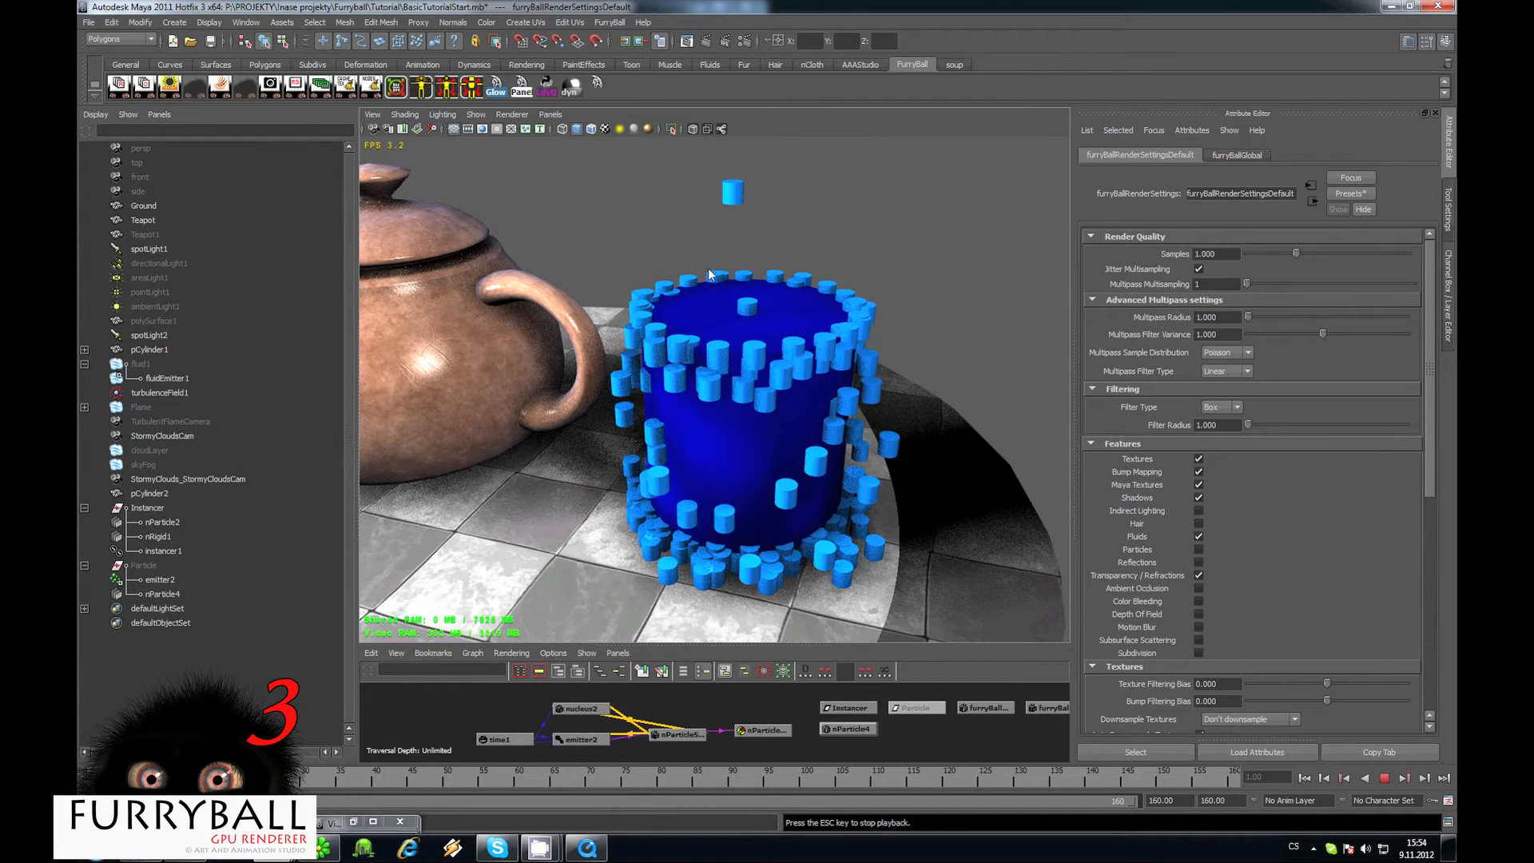
alt+drag(924, 462, 1006, 496)
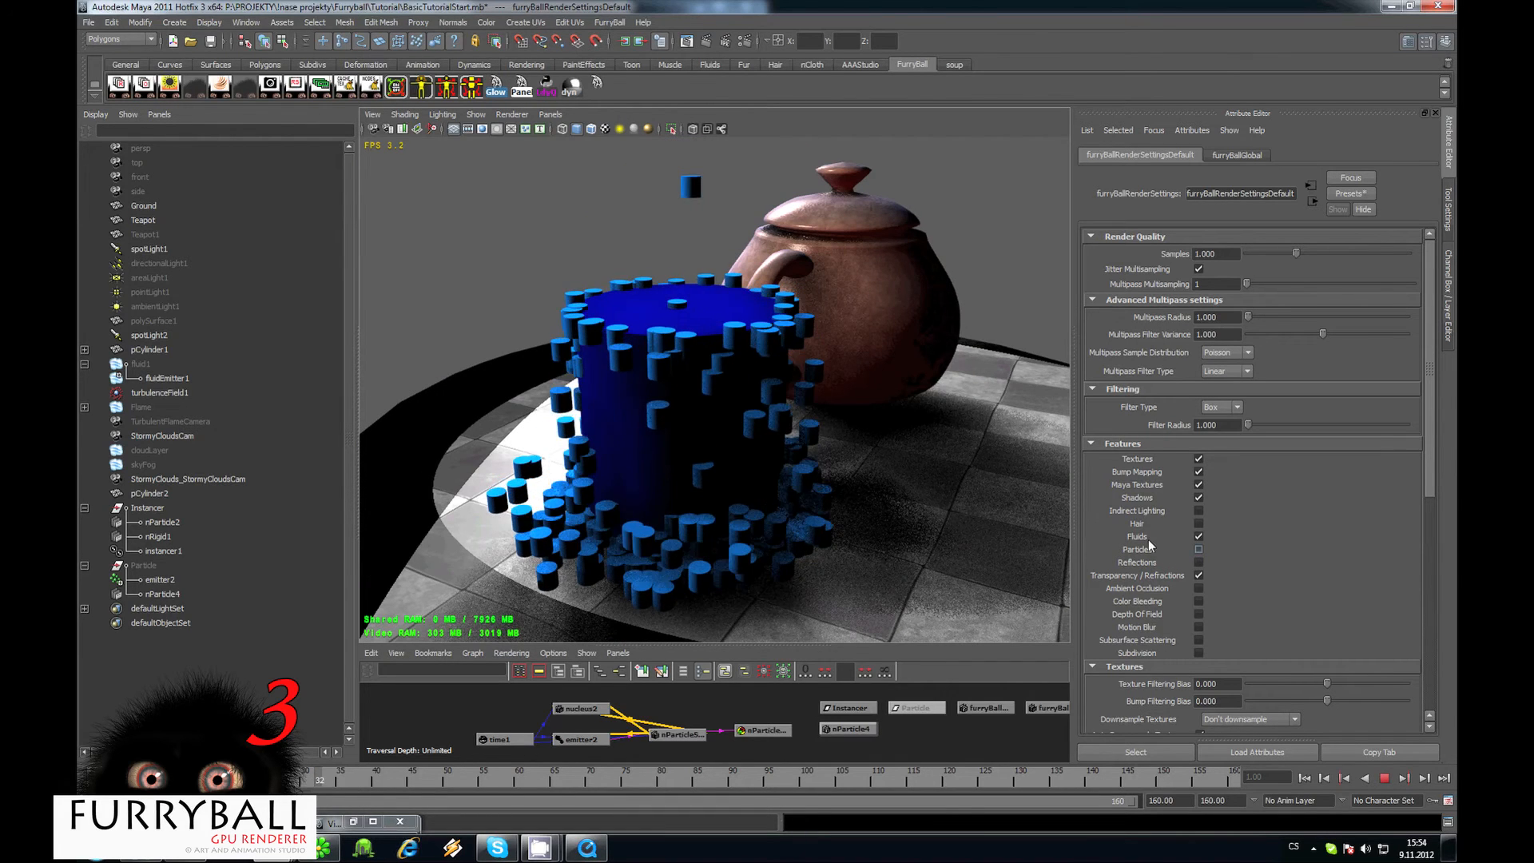
click(1383, 781)
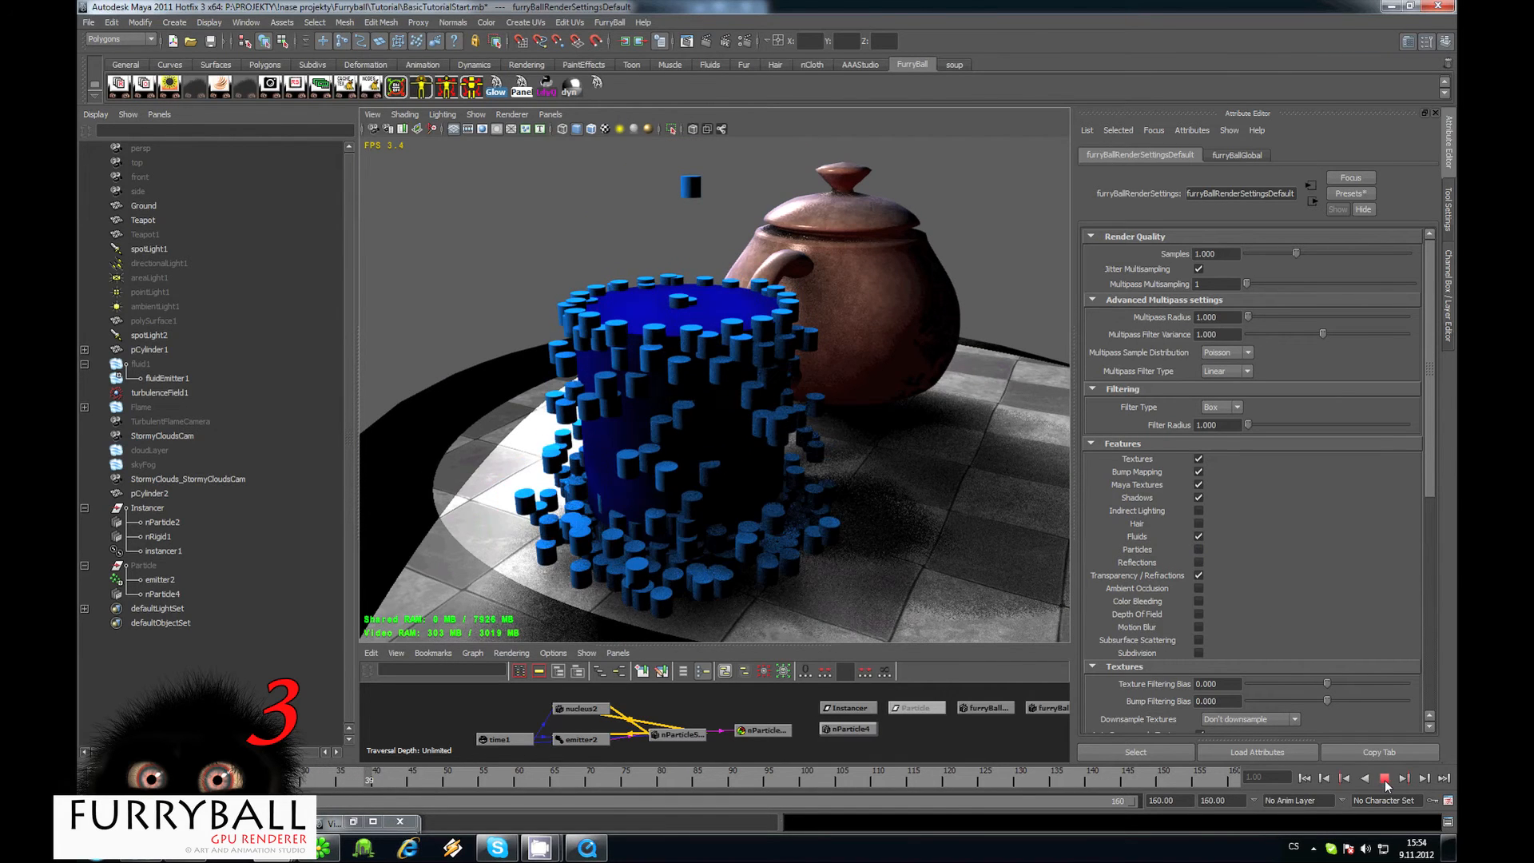
alt+drag(747, 411, 679, 399)
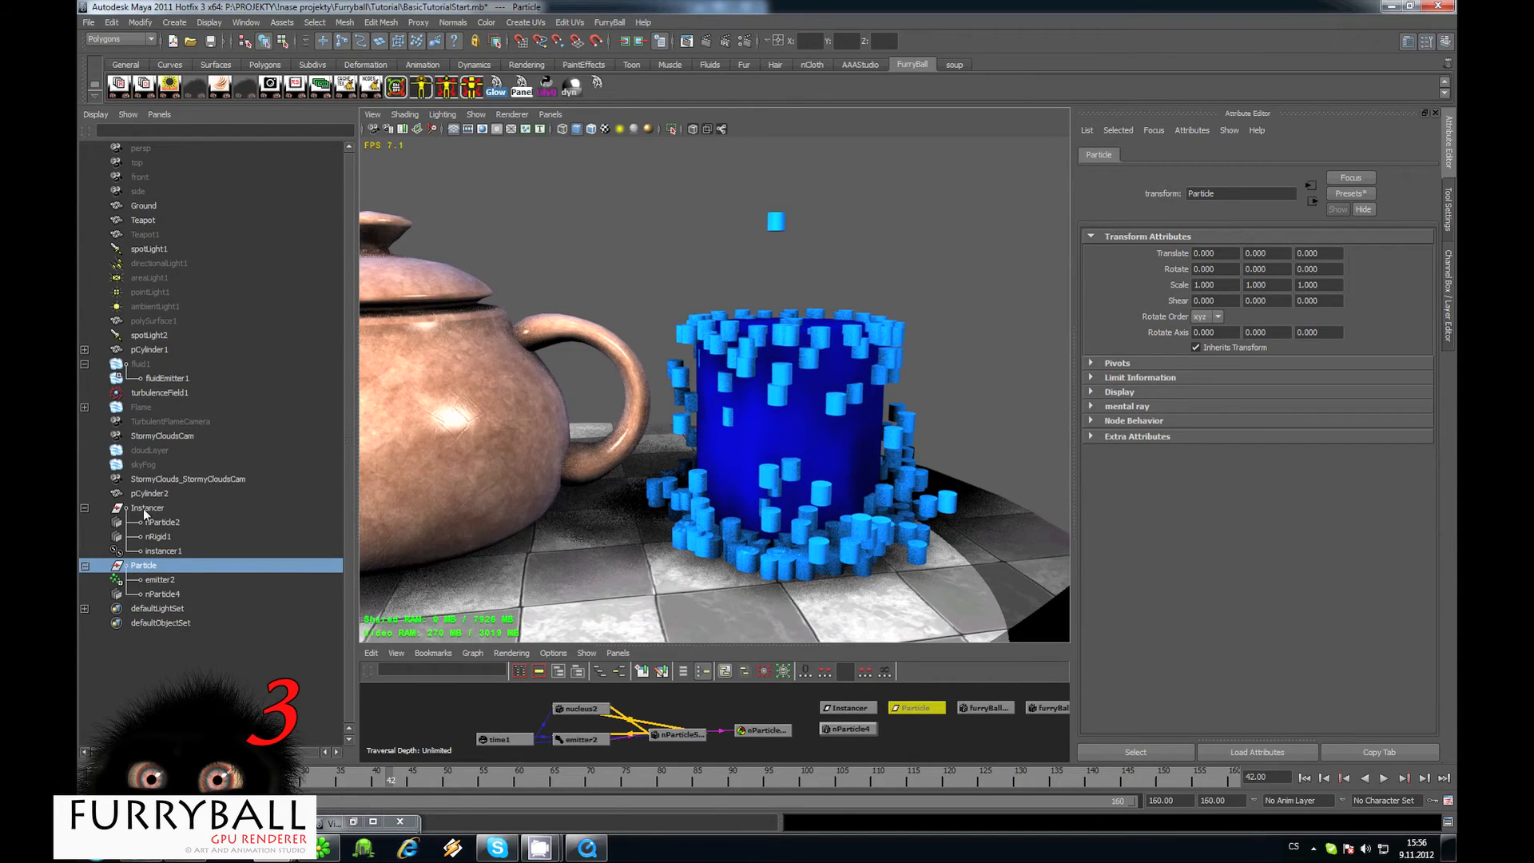
Hide the Instancer group and switch the upper view to Default Quality Rendering, framed on the teapot.
click(144, 509)
key(ctrl+h)
alt+drag(663, 214, 636, 205)
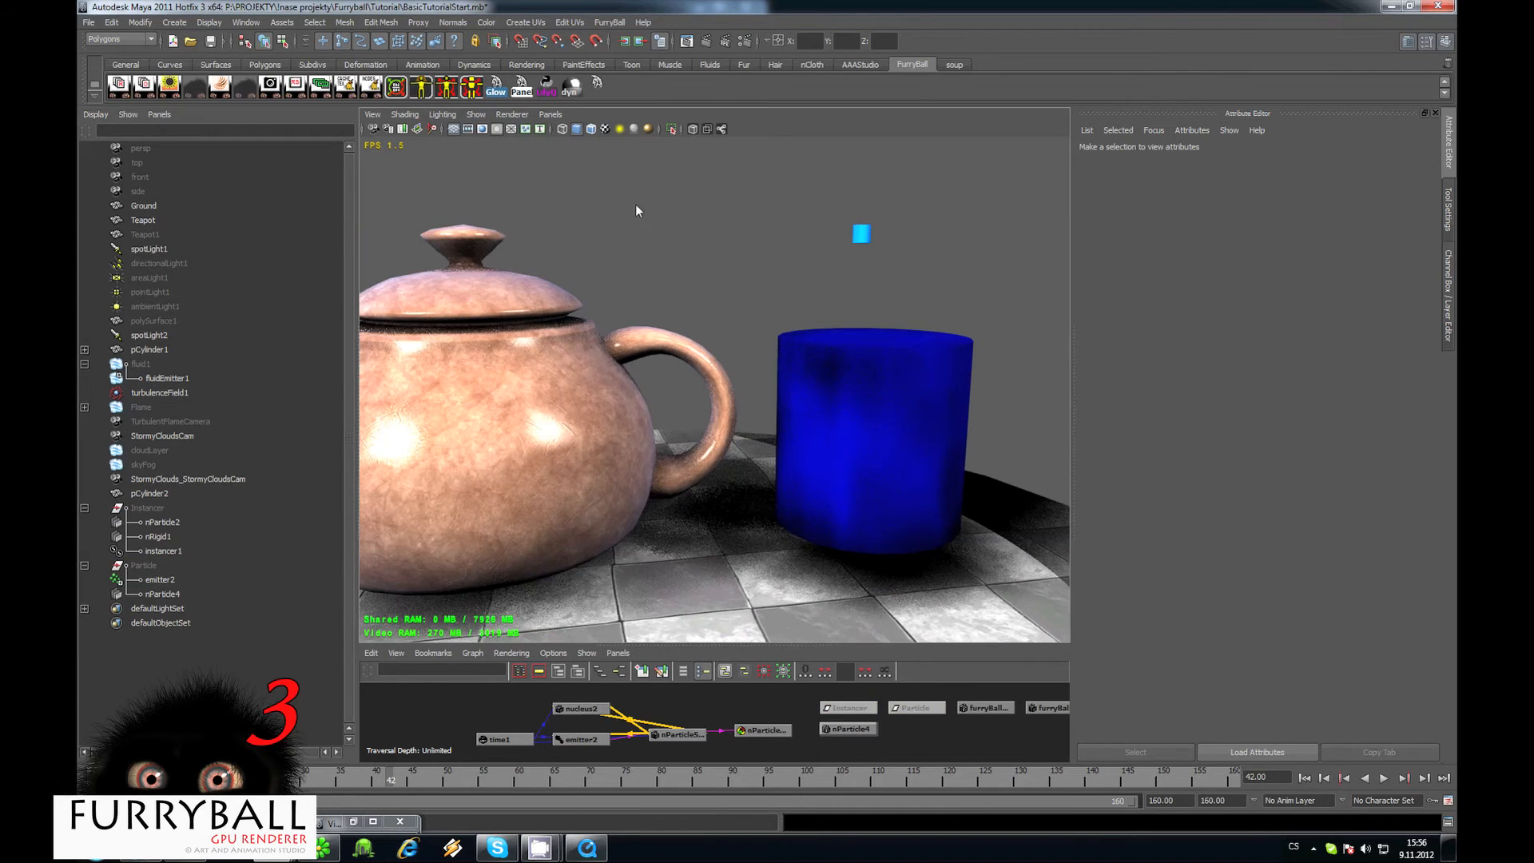
click(520, 115)
click(528, 136)
alt+middle_drag(676, 390, 812, 380)
mouse_move(812, 380)
alt+right_down()
mouse_move(658, 367)
mouse_move(789, 390)
alt+right_up()
Show the Particle group and play the particle simulation at the teapot's spout.
click(144, 565)
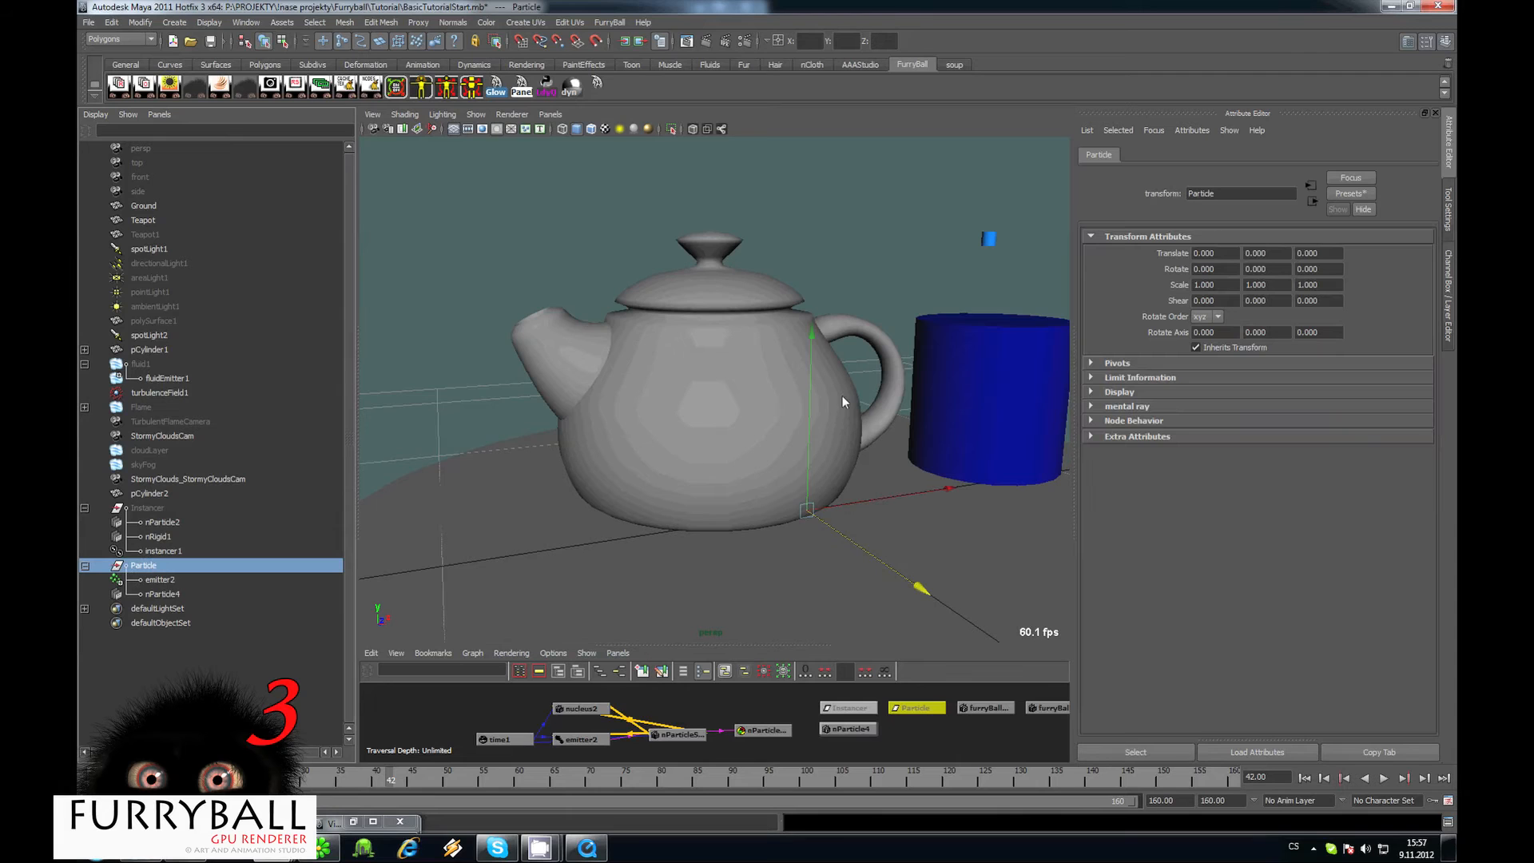
key(shift+h)
alt+drag(732, 445, 658, 513)
click(1384, 778)
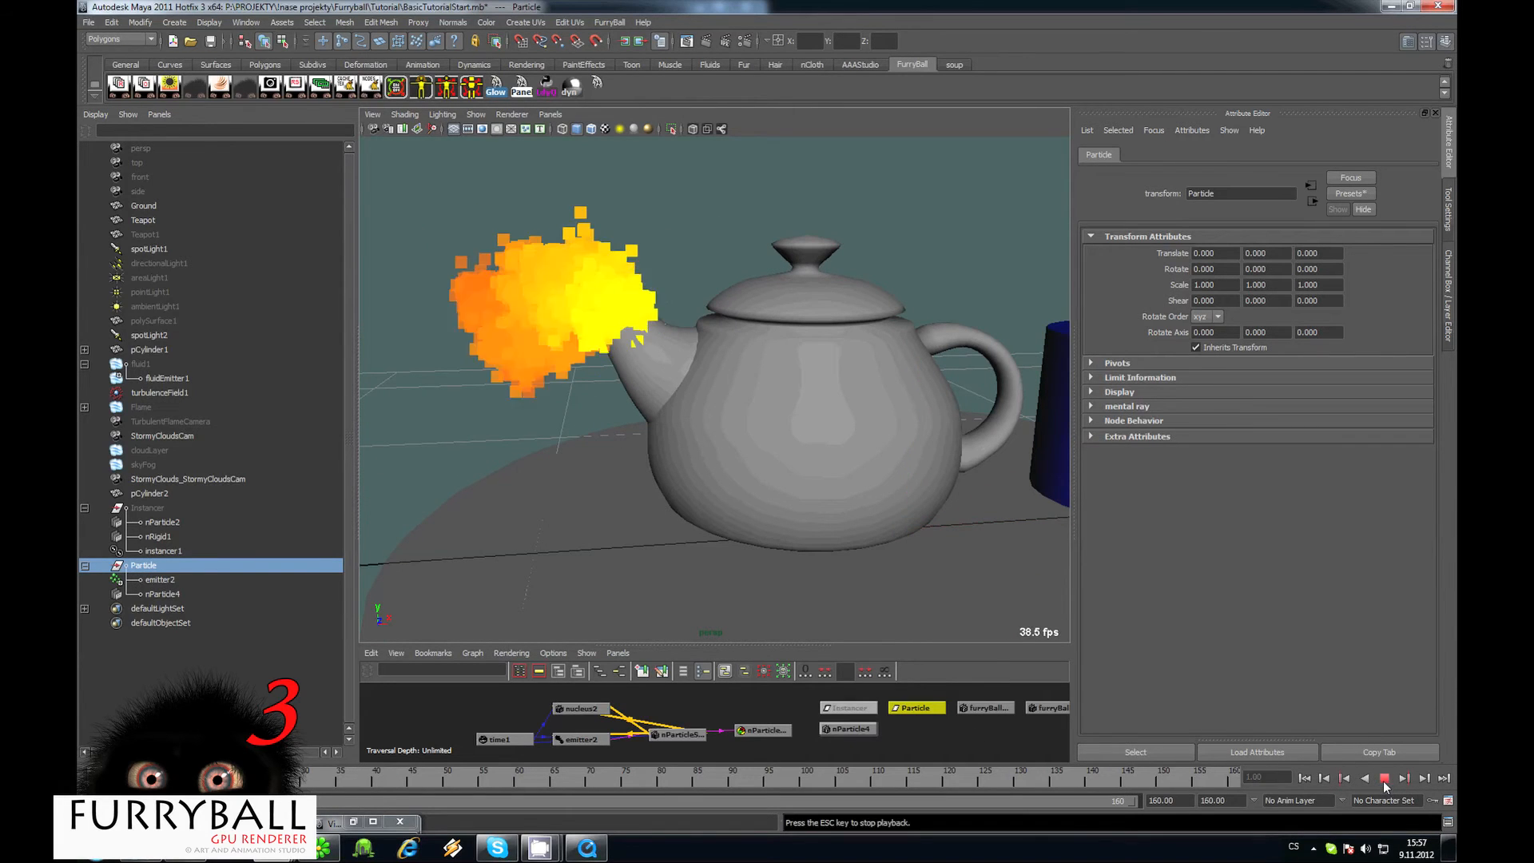
Stop the particle playback and render the particles at the teapot's spout with the FurryBall Default renderer.
click(1383, 780)
alt+middle_drag(791, 400, 871, 410)
scroll(871, 410, up, 2)
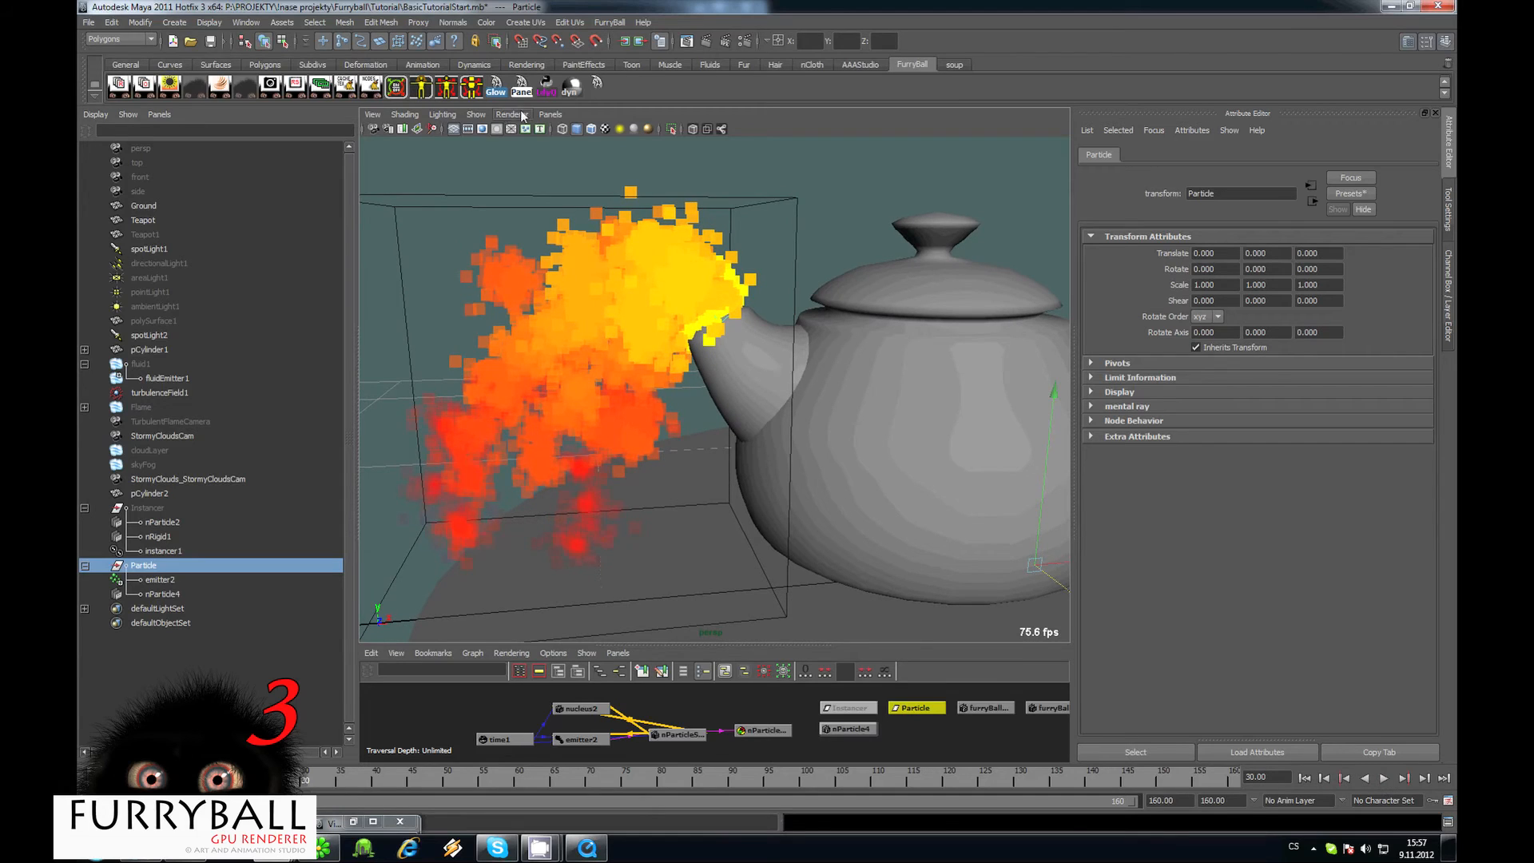
click(522, 115)
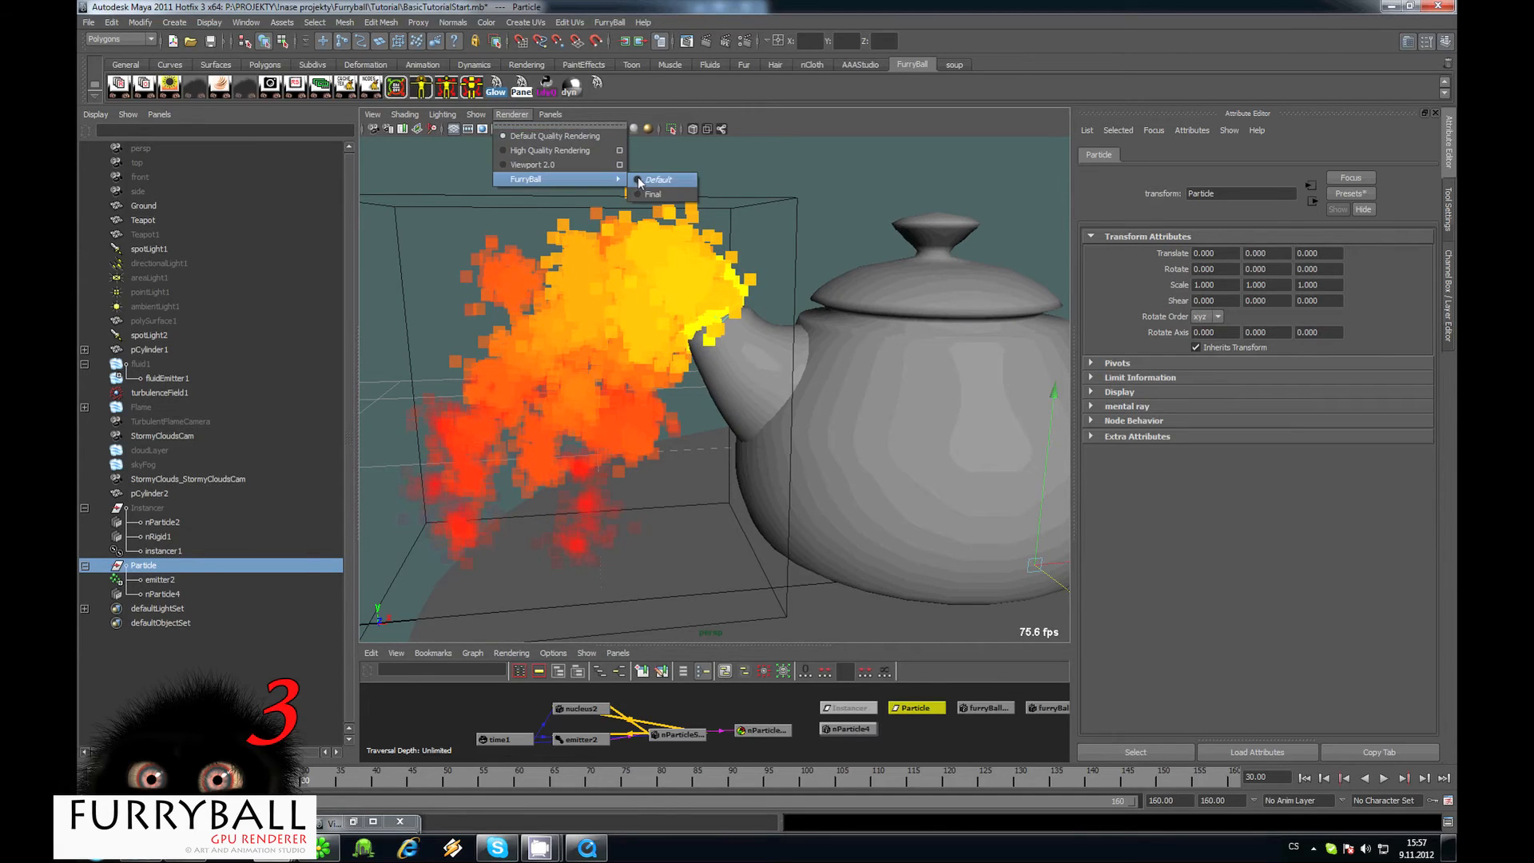
click(637, 176)
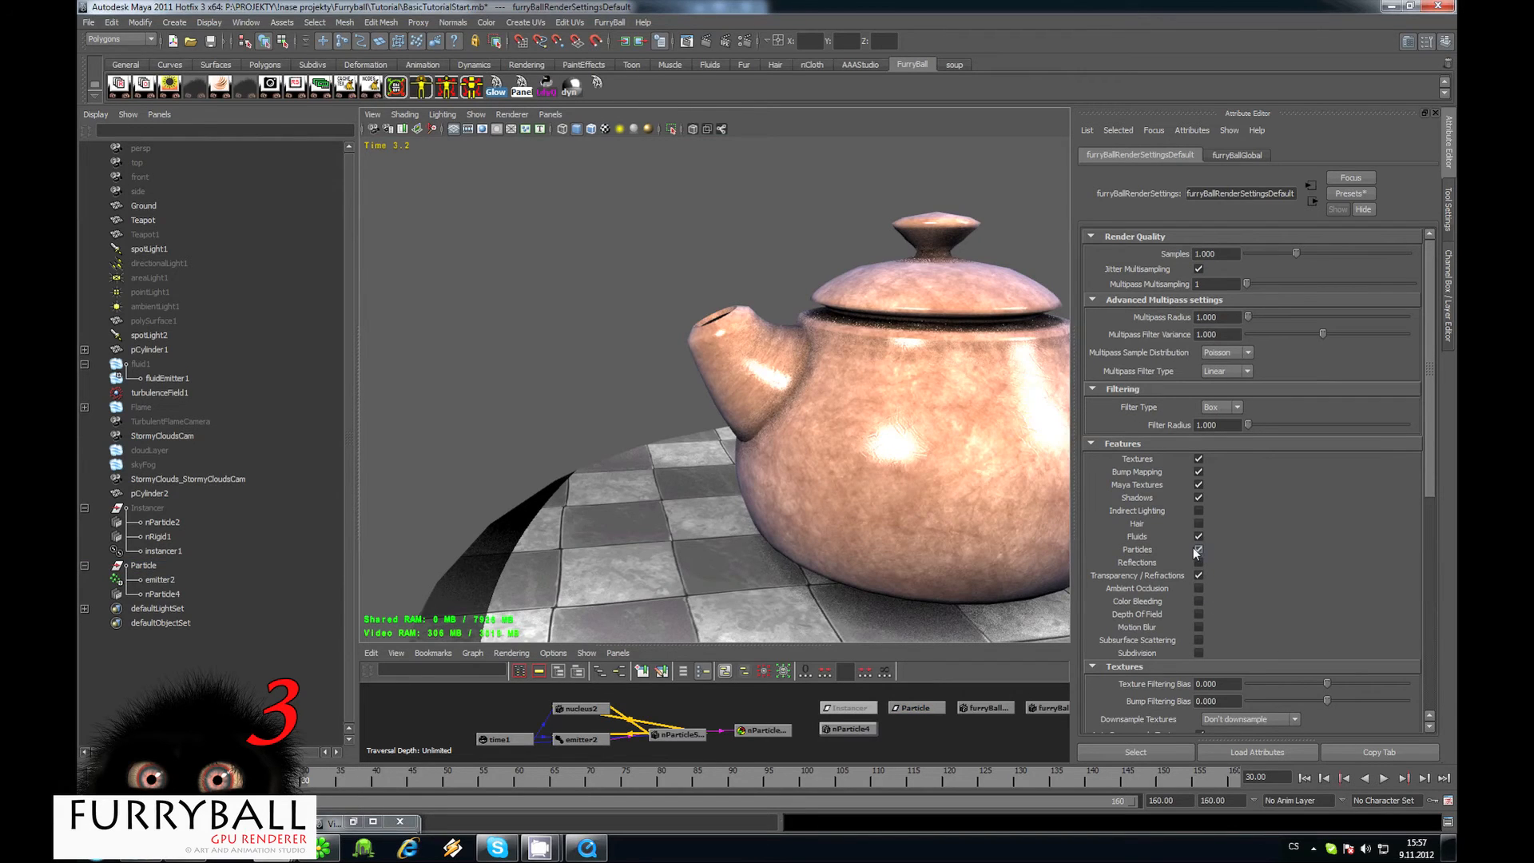
alt+drag(668, 240, 700, 252)
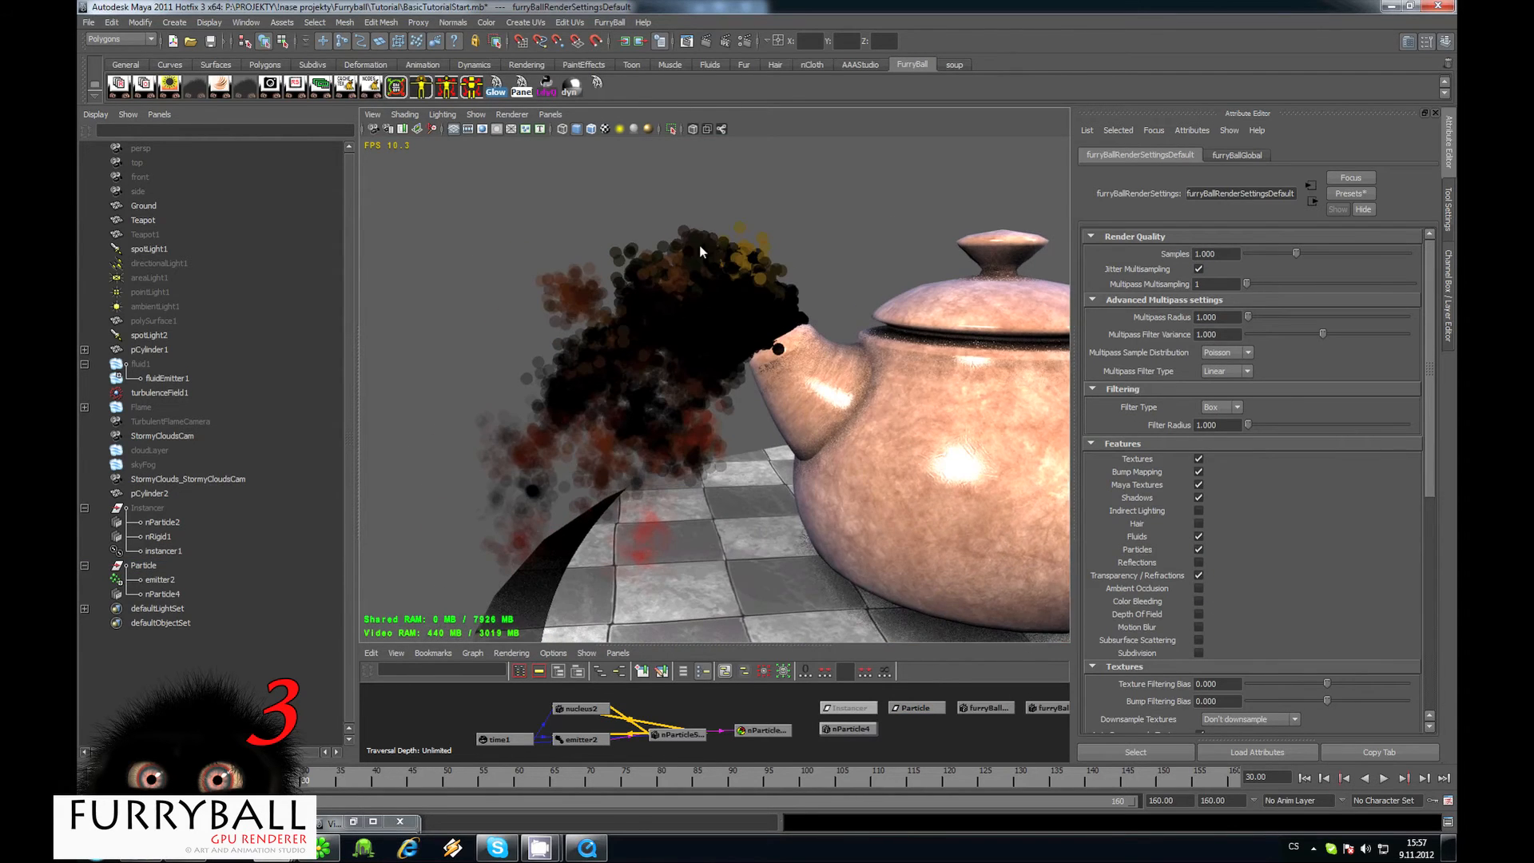
click(701, 252)
scroll(736, 286, up, 1)
Enable Depth Sort, Color Accum and Use Lighting in nParticle4's shading attributes and check the rendered particles around the spout.
click(157, 537)
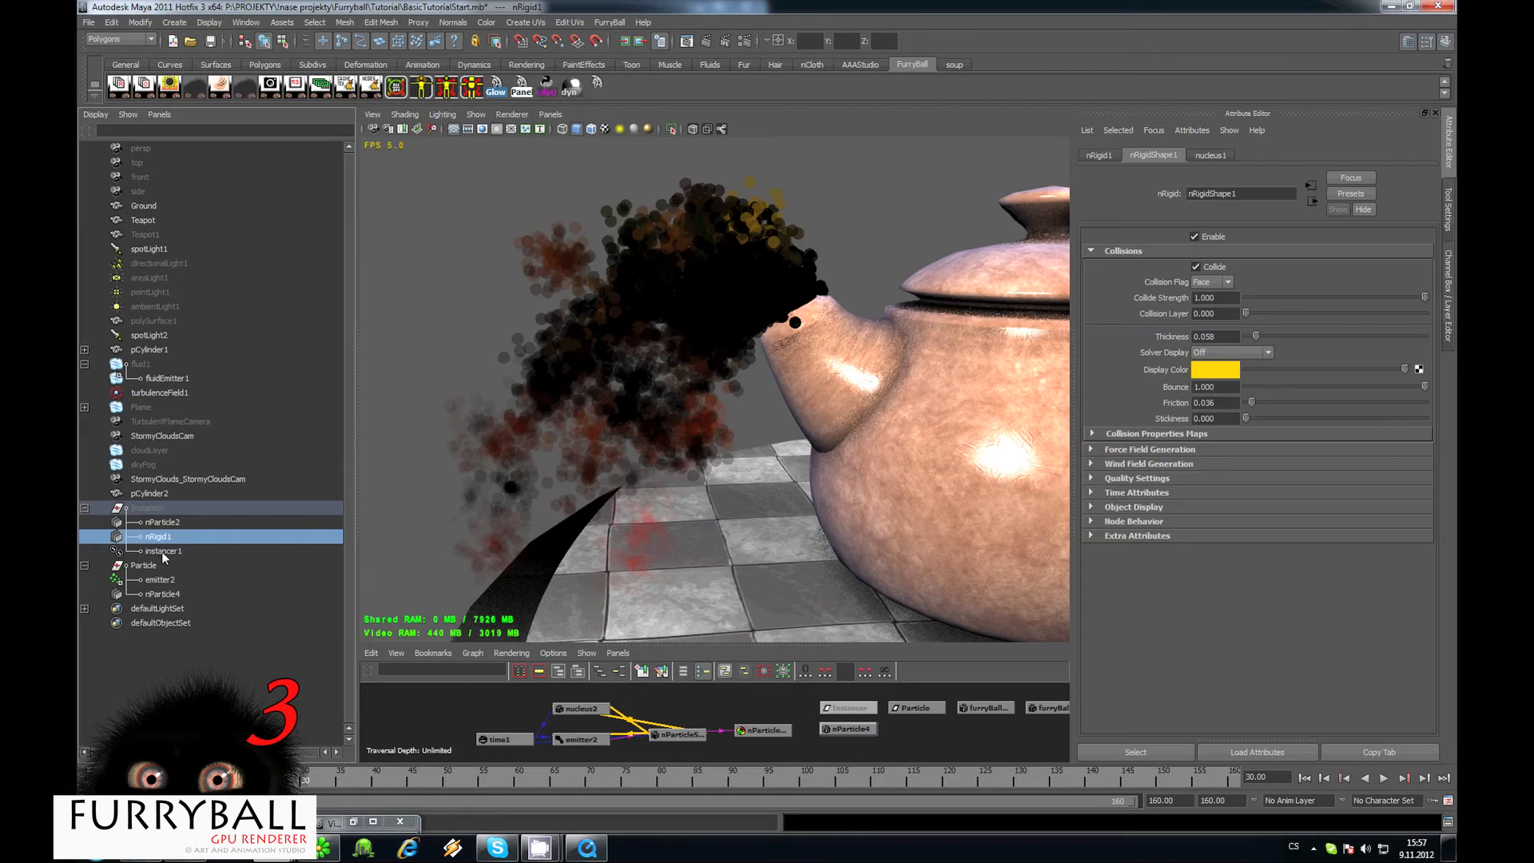
click(168, 593)
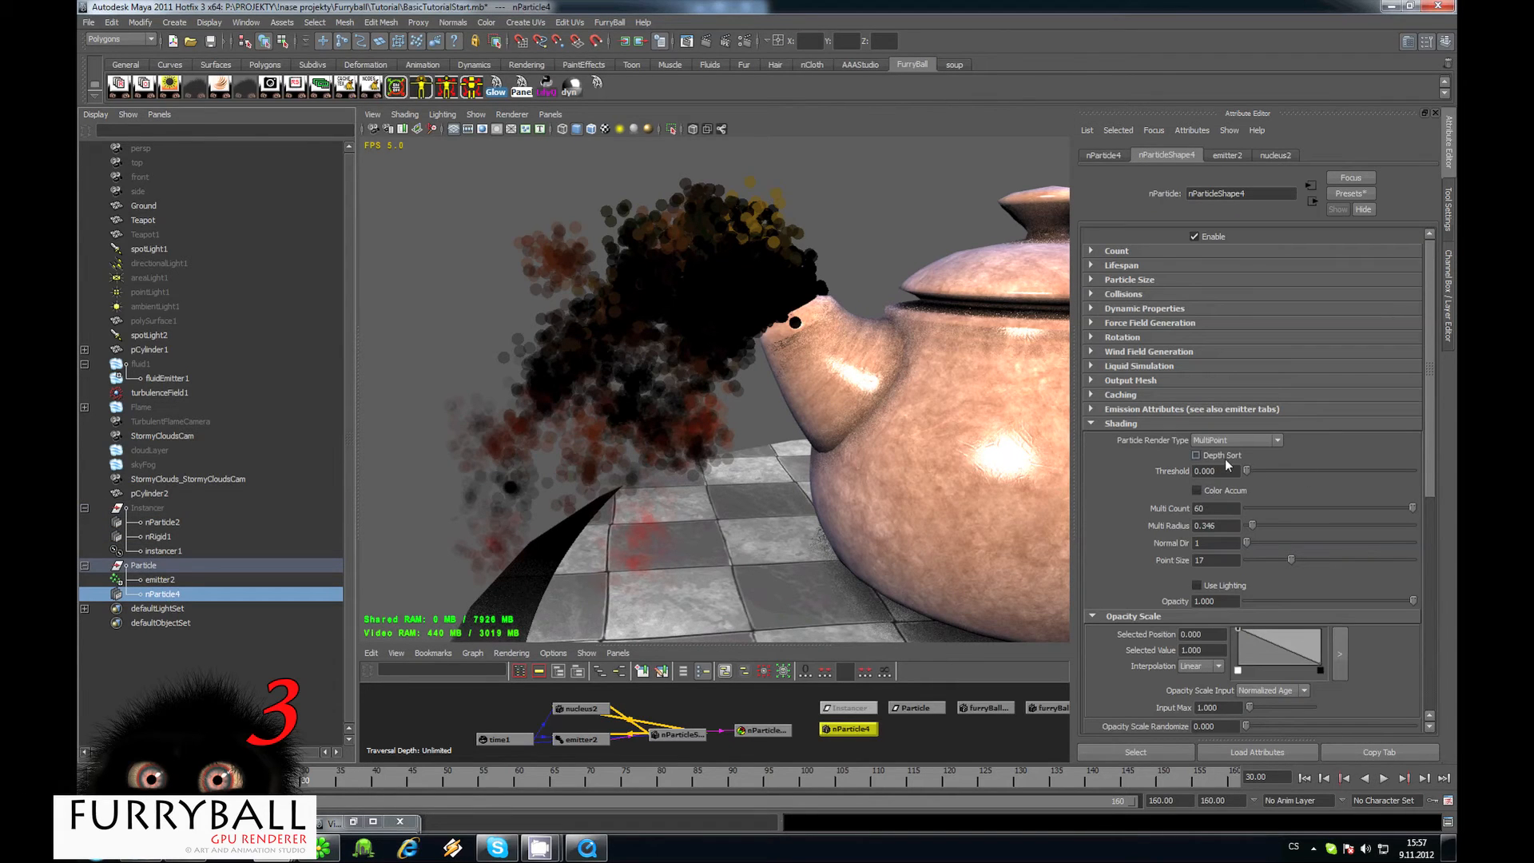
click(1227, 460)
mouse_move(697, 428)
alt+mouse_down()
mouse_move(724, 423)
mouse_move(703, 425)
alt+mouse_up()
click(1220, 493)
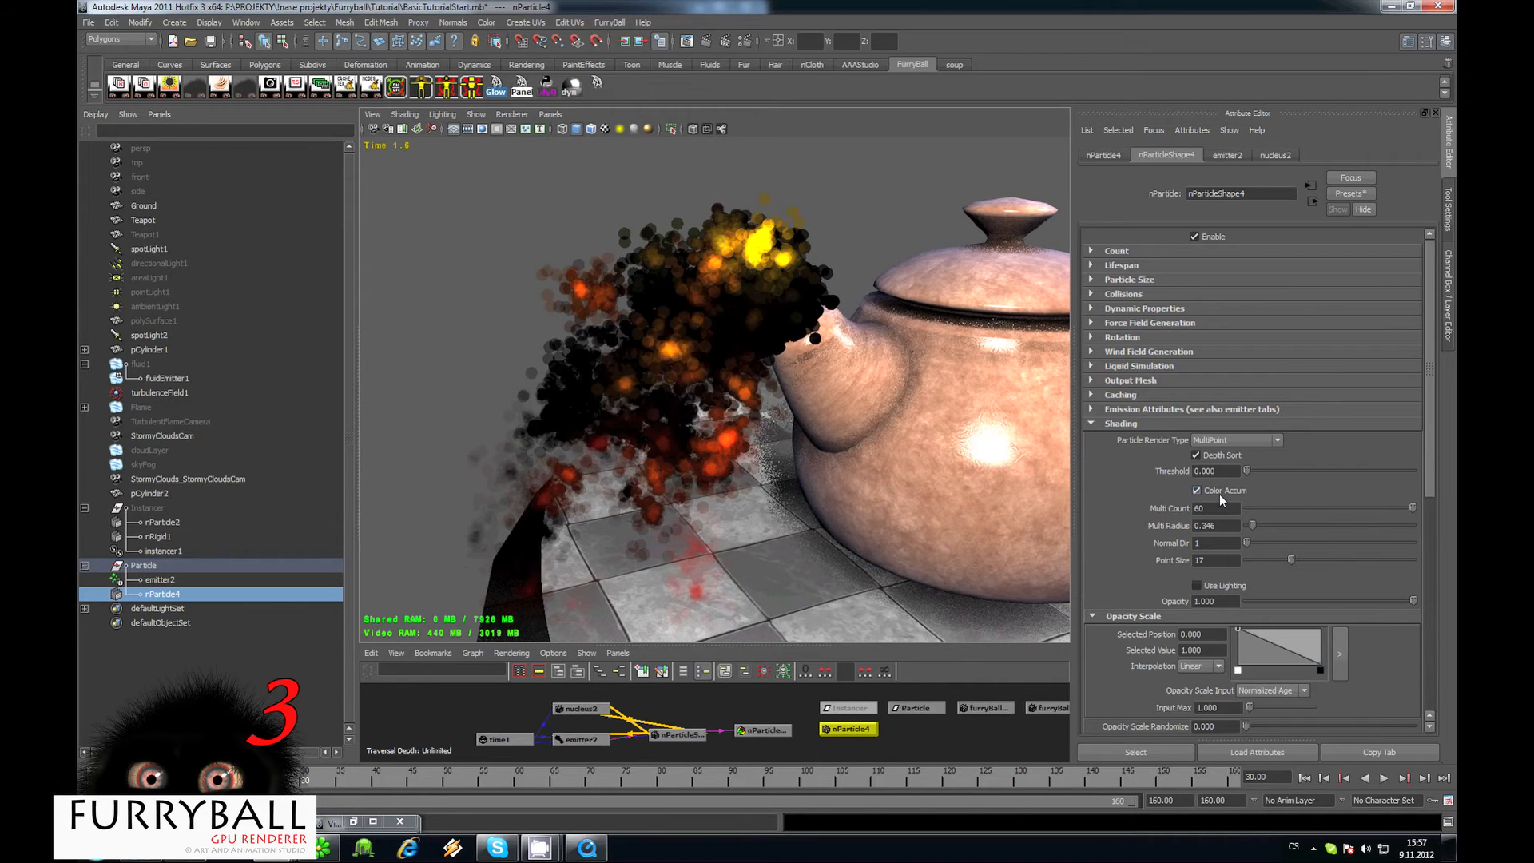
click(1238, 589)
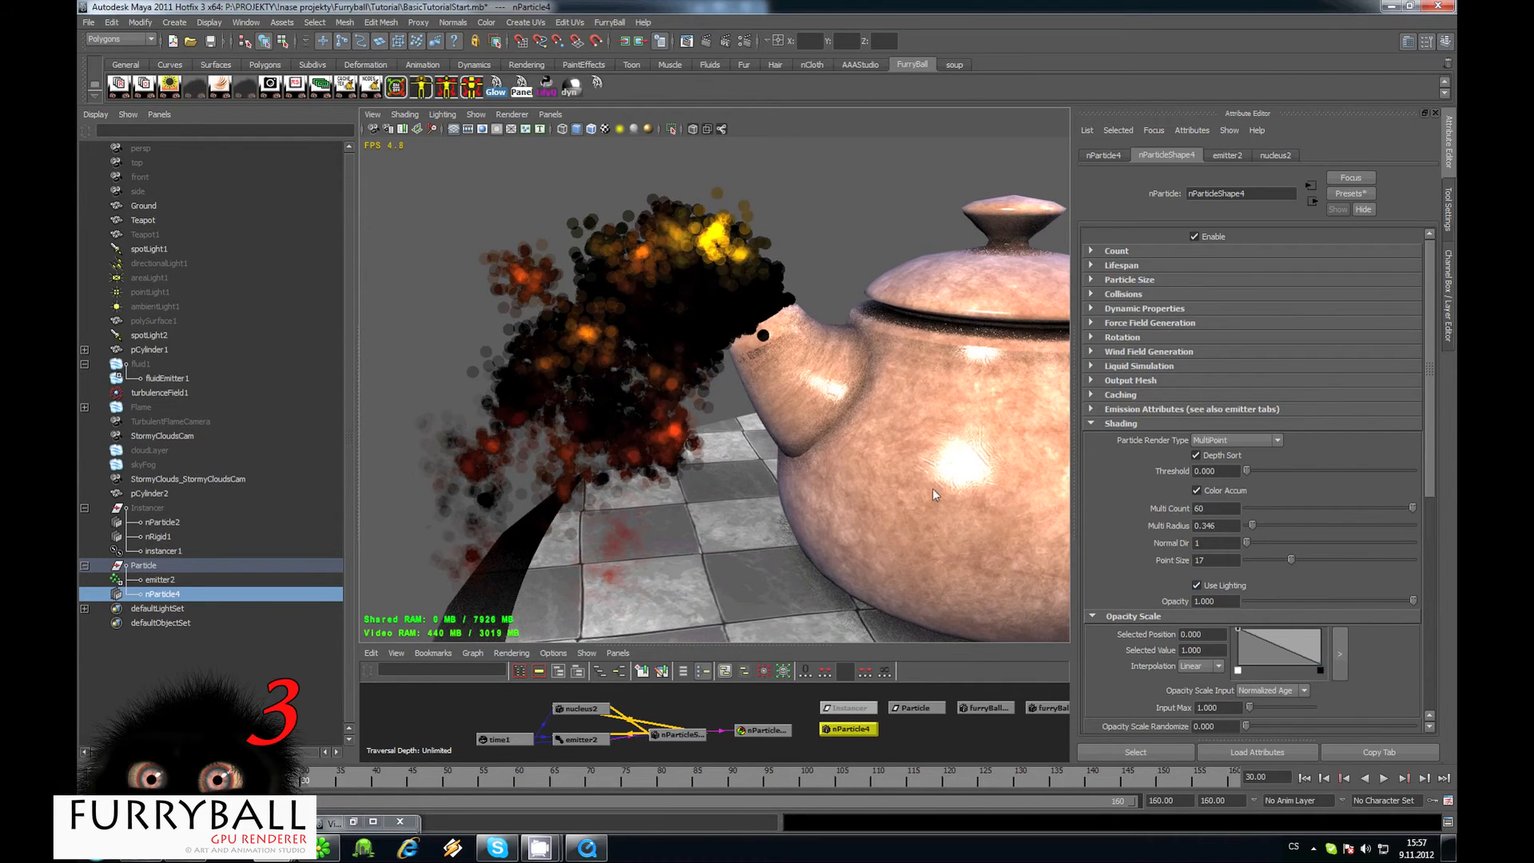
scroll(775, 408, down, 3)
alt+drag(775, 408, 802, 428)
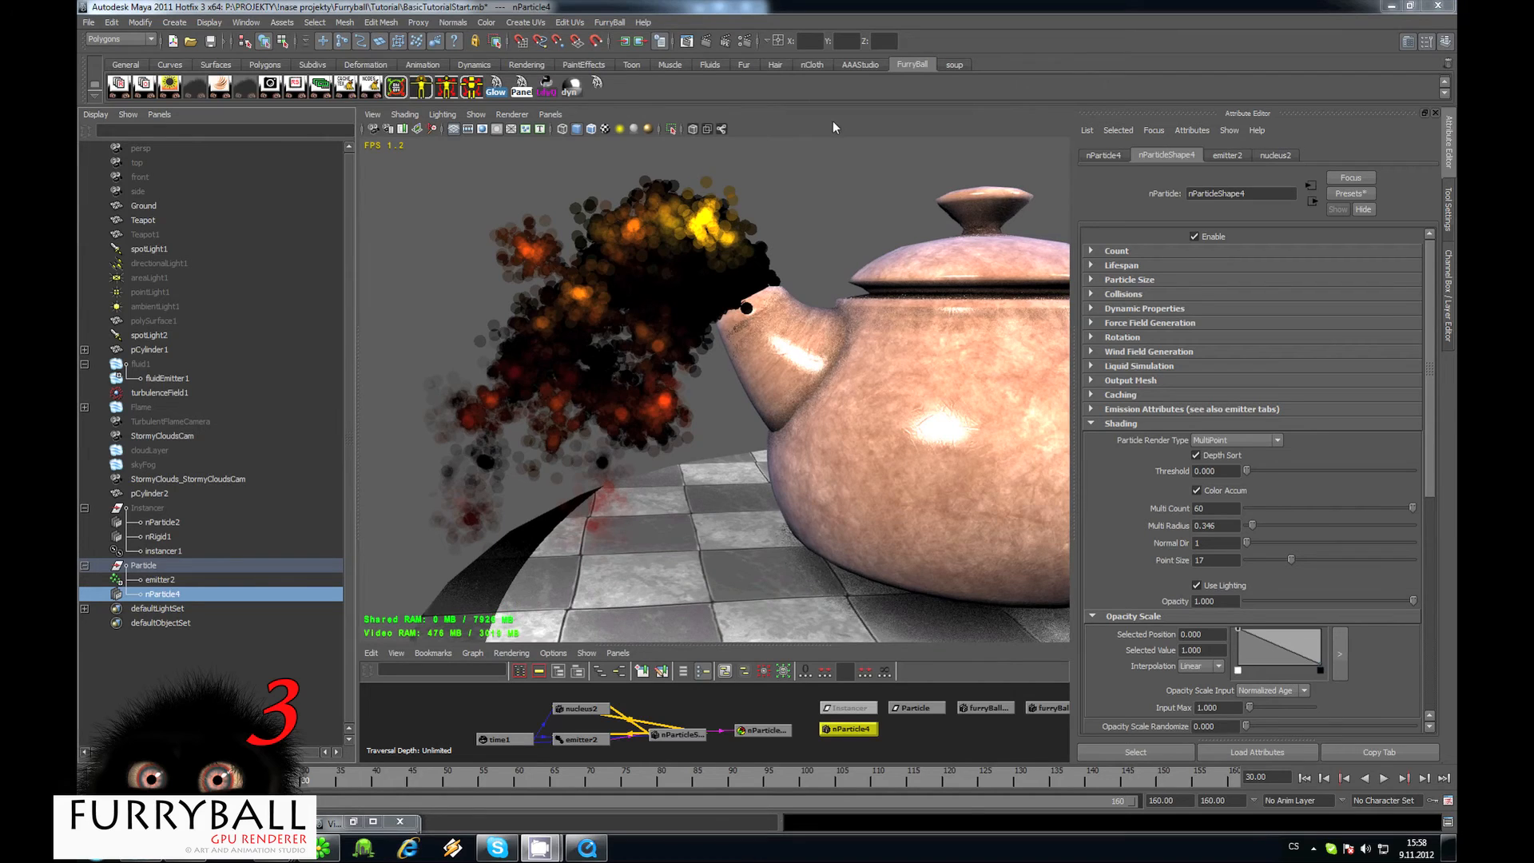
alt+right_drag(611, 444, 410, 567)
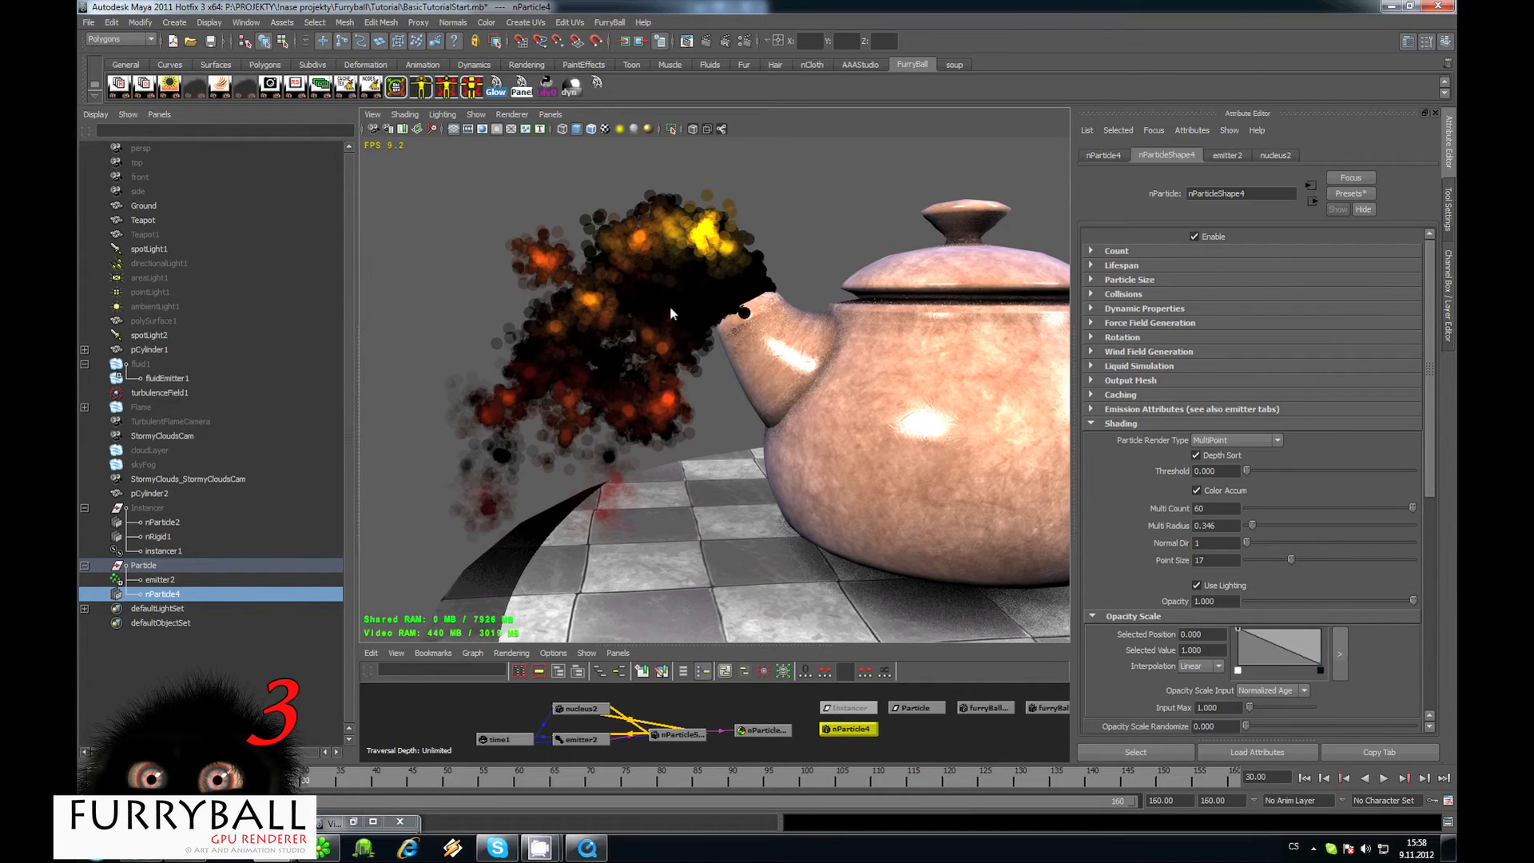
alt+middle_drag(671, 312, 688, 343)
alt+right_drag(857, 367, 708, 367)
alt+drag(708, 368, 682, 351)
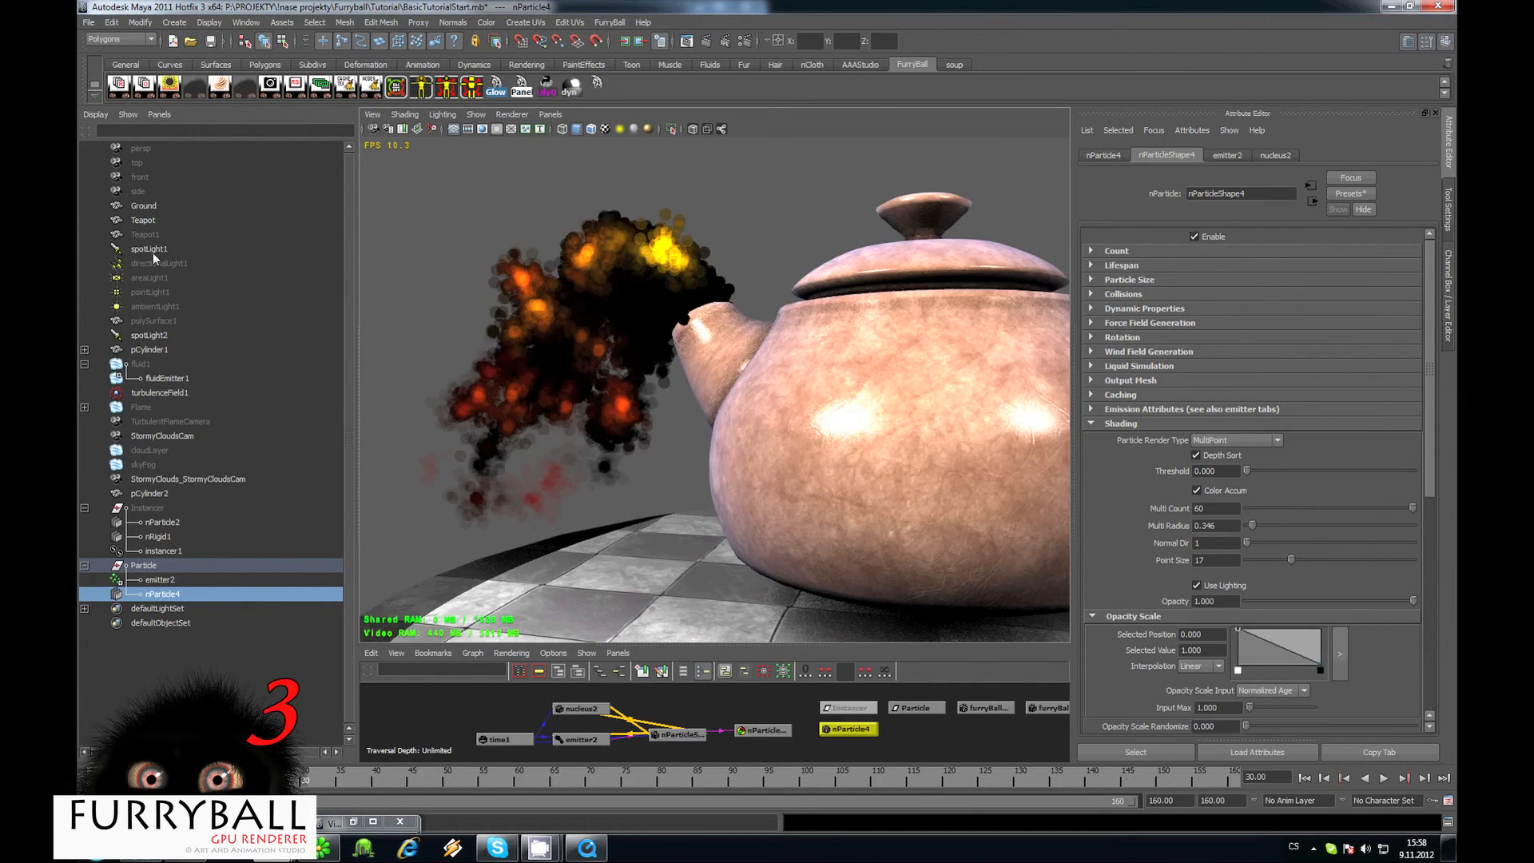
Review spotLight1's FurryBall opacity map settings and examine the shadowing on the particles from several angles and distances.
click(150, 250)
click(1320, 154)
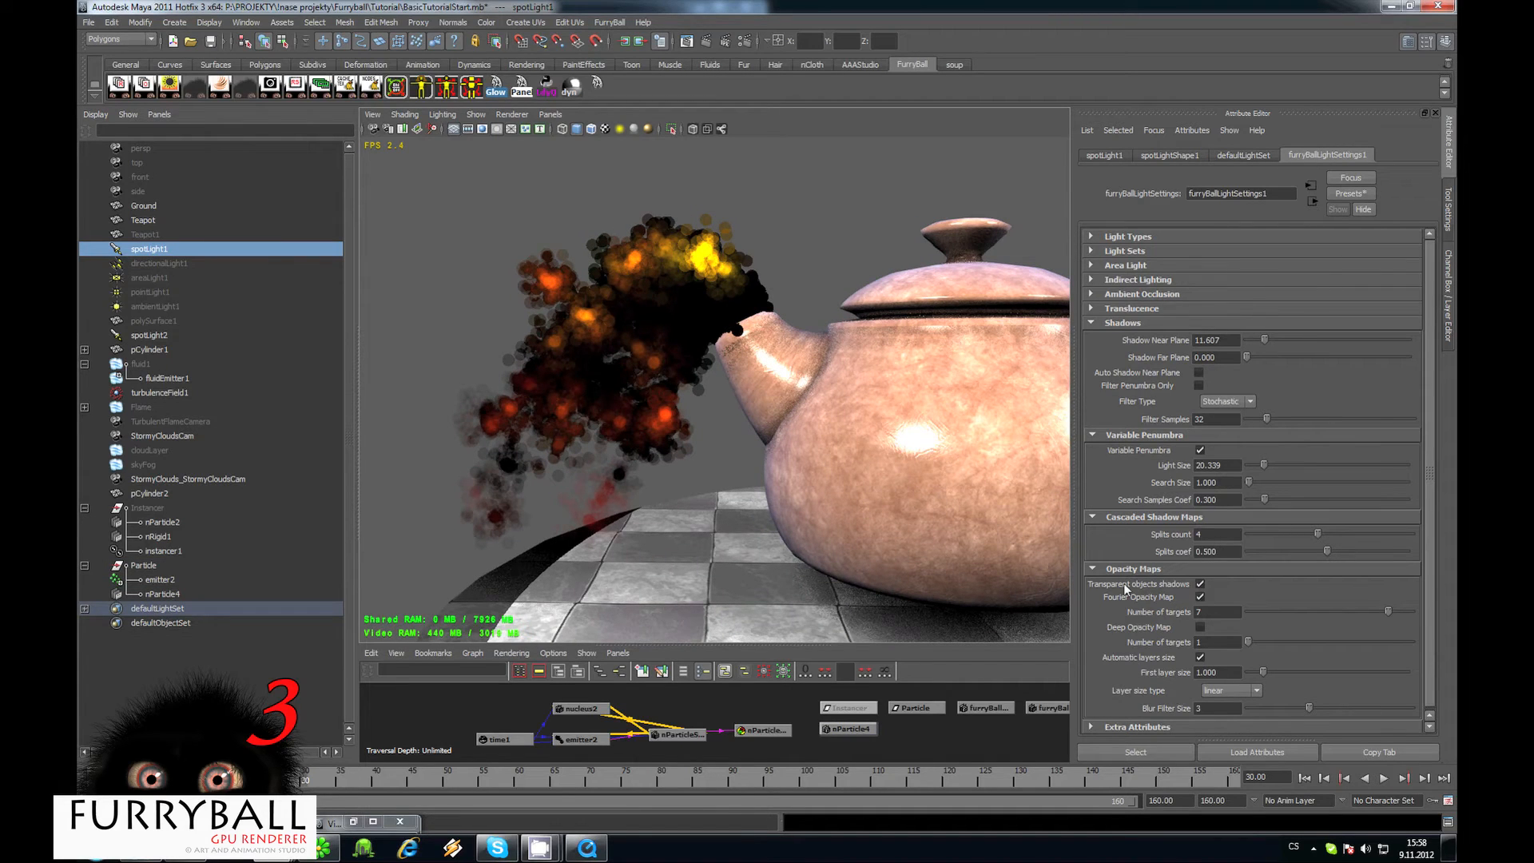
click(1200, 597)
scroll(746, 434, down, 5)
scroll(750, 430, up, 3)
alt+drag(750, 430, 701, 375)
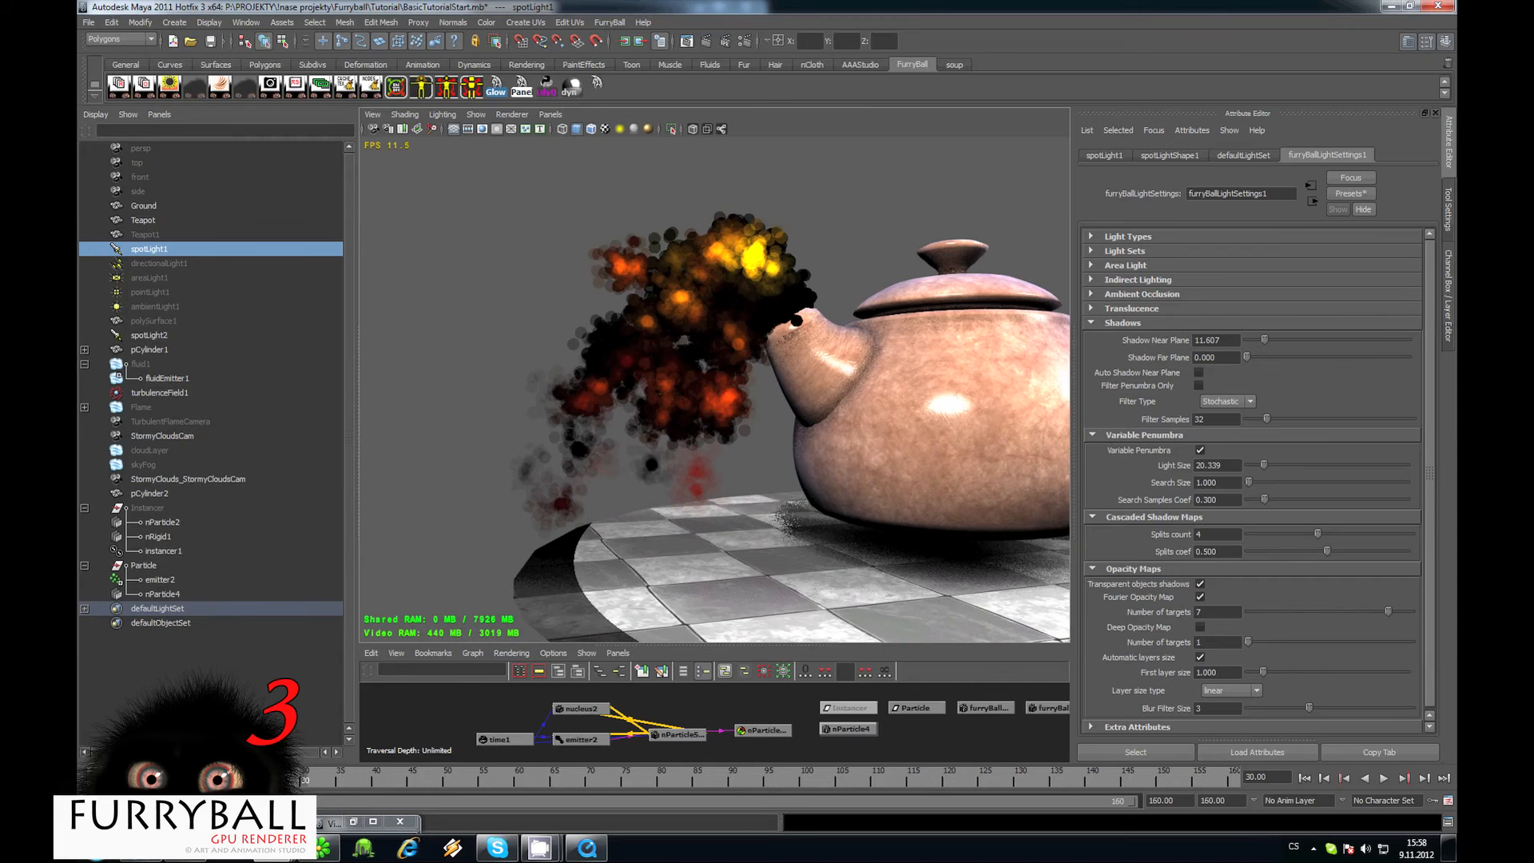
alt+drag(793, 332, 727, 308)
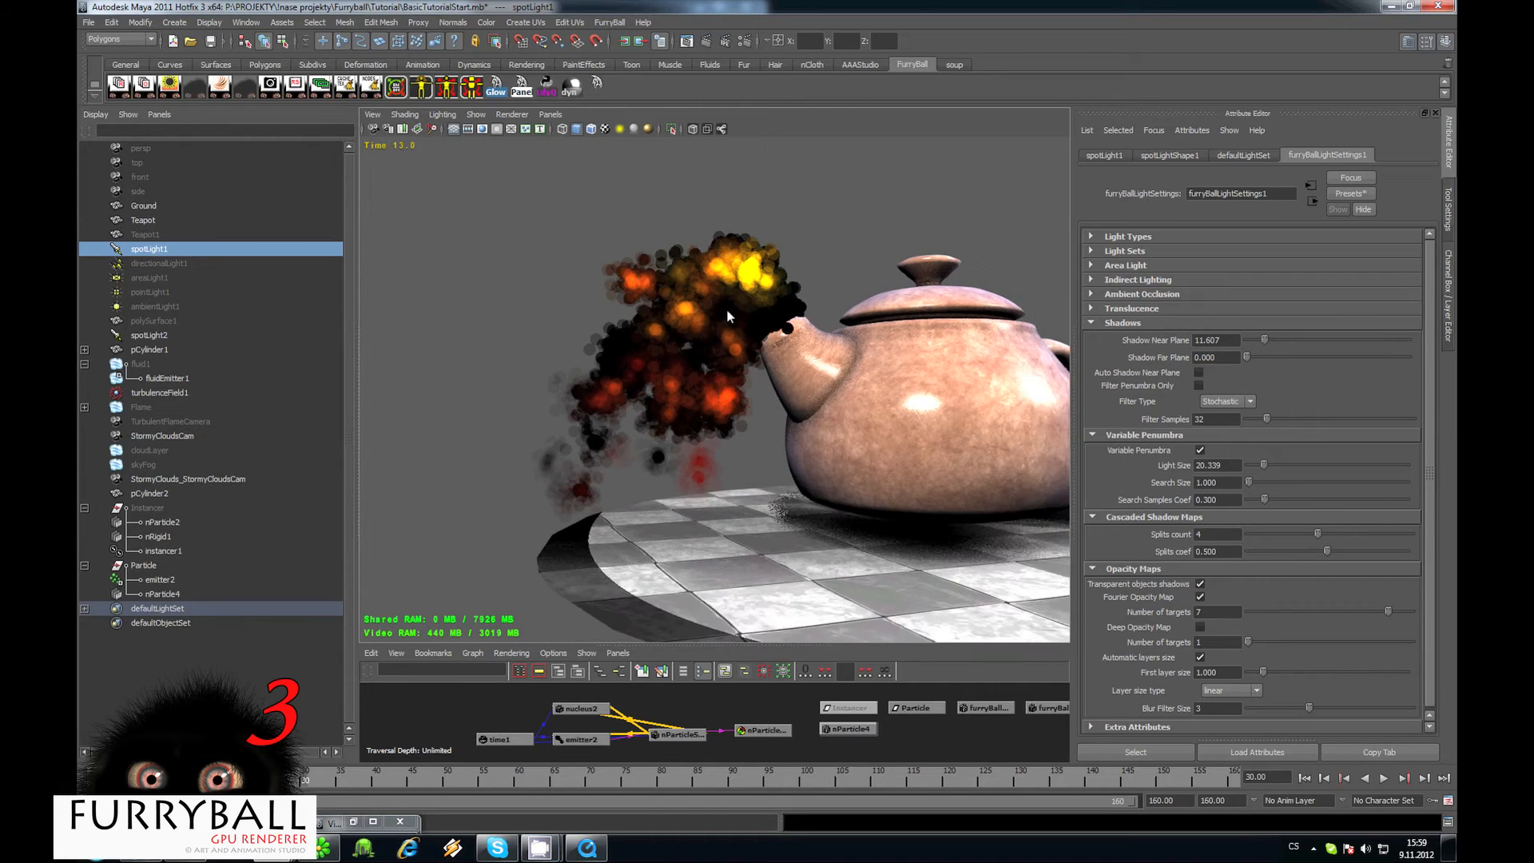
scroll(727, 314, up, 3)
scroll(642, 315, down, 5)
scroll(668, 328, up, 4)
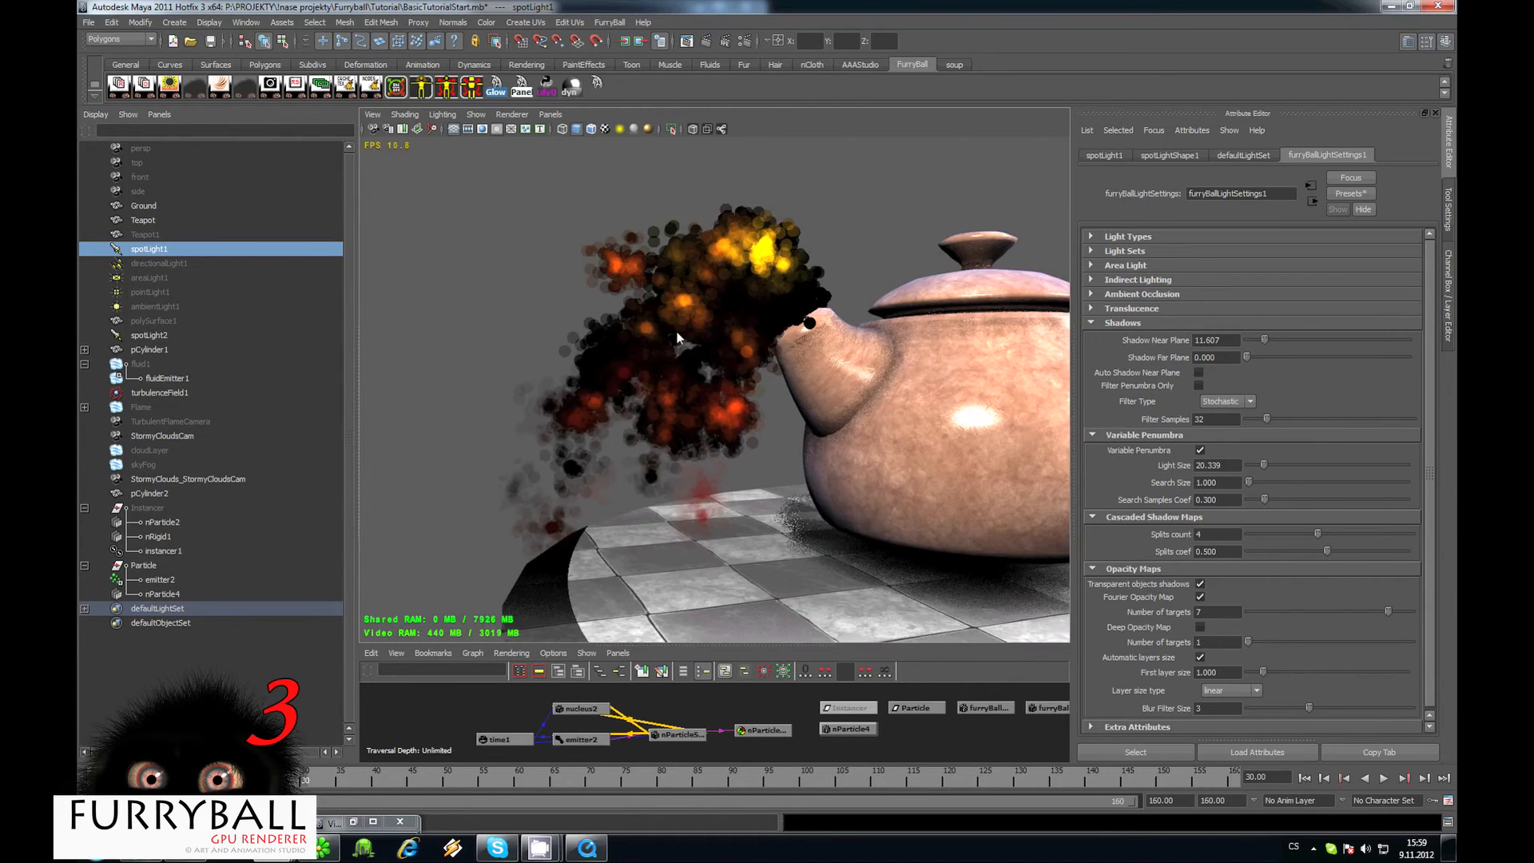
scroll(679, 343, up, 3)
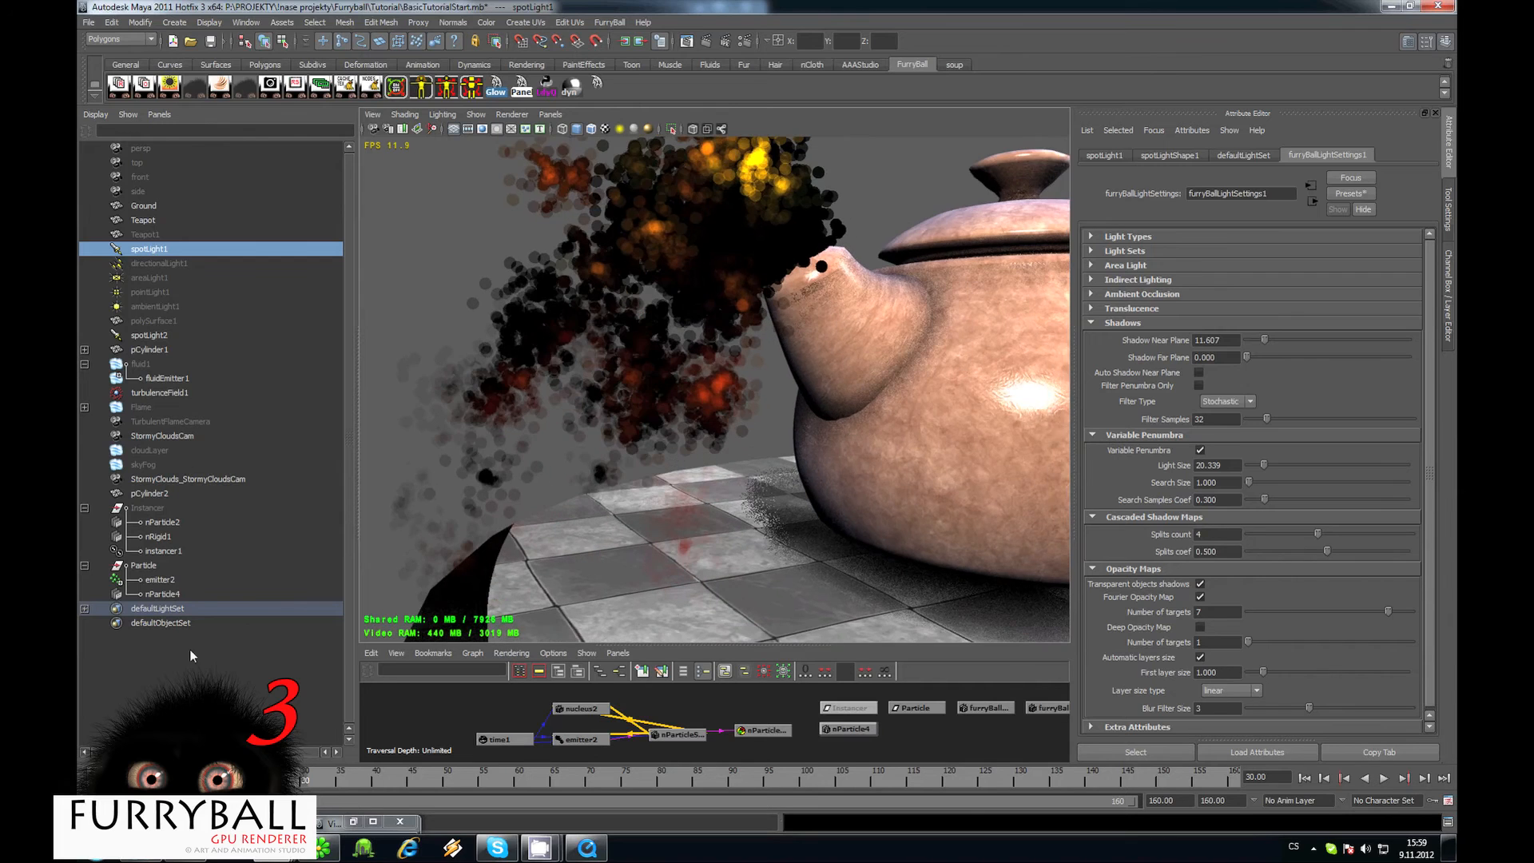
Add FurryBall particle attributes to nParticle4 and reframe the particles beside the teapot's spout.
click(162, 595)
click(610, 22)
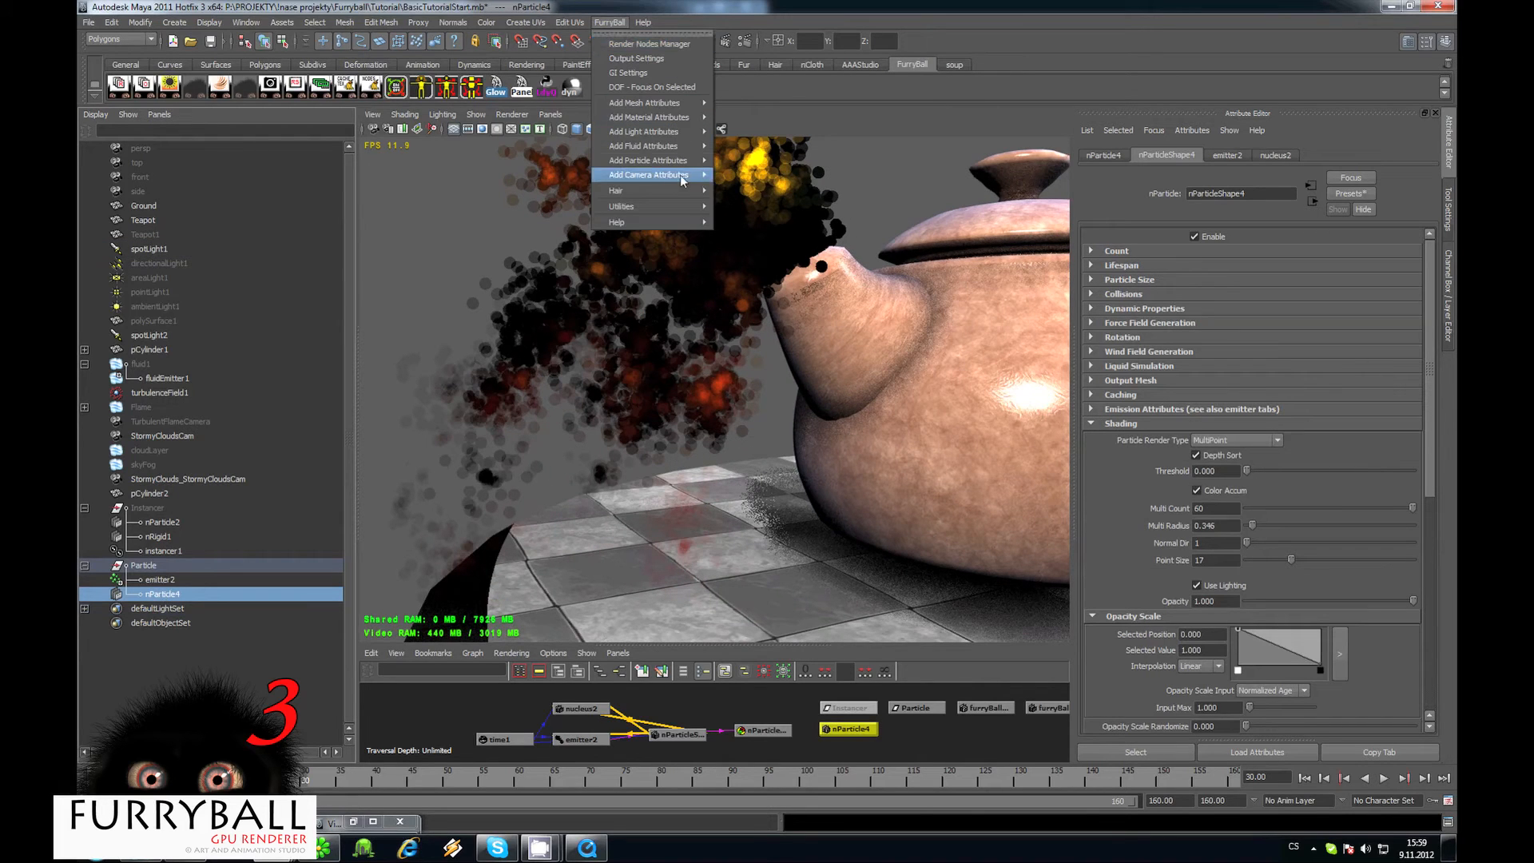
click(737, 166)
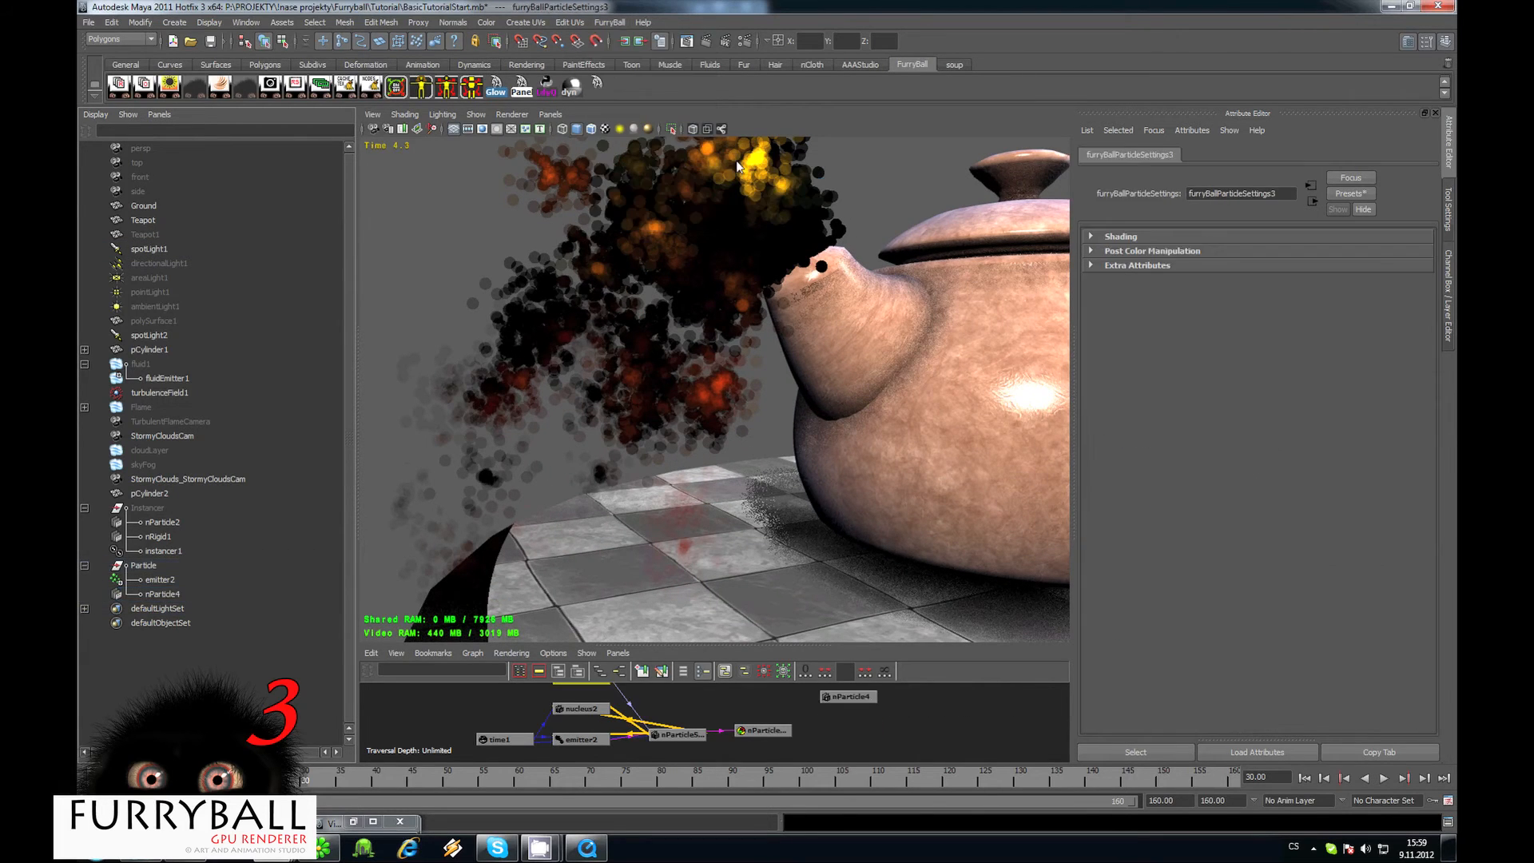
alt+drag(778, 349, 806, 277)
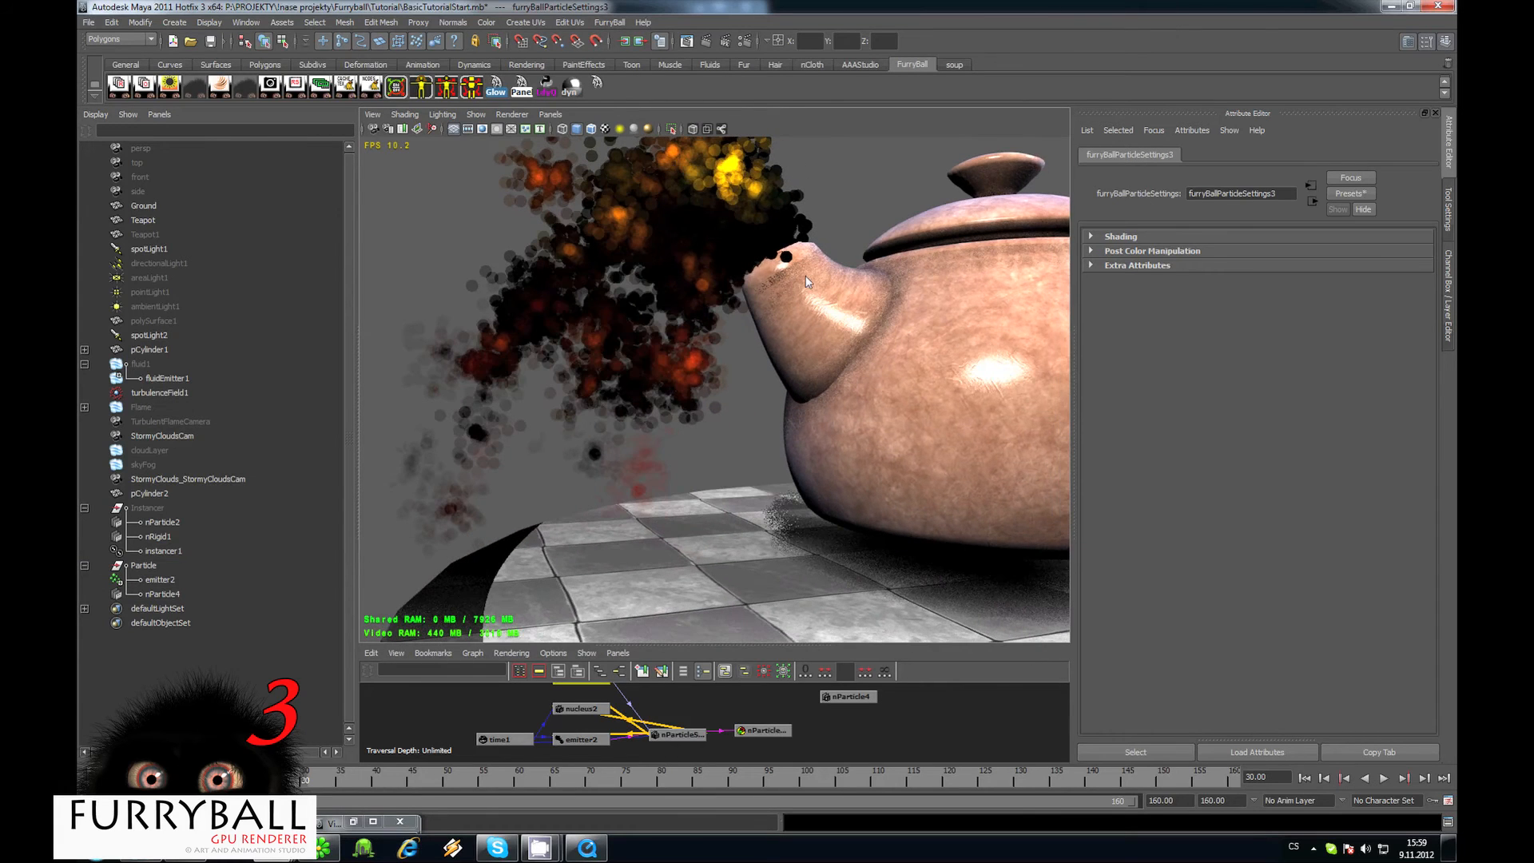
scroll(811, 264, down, 3)
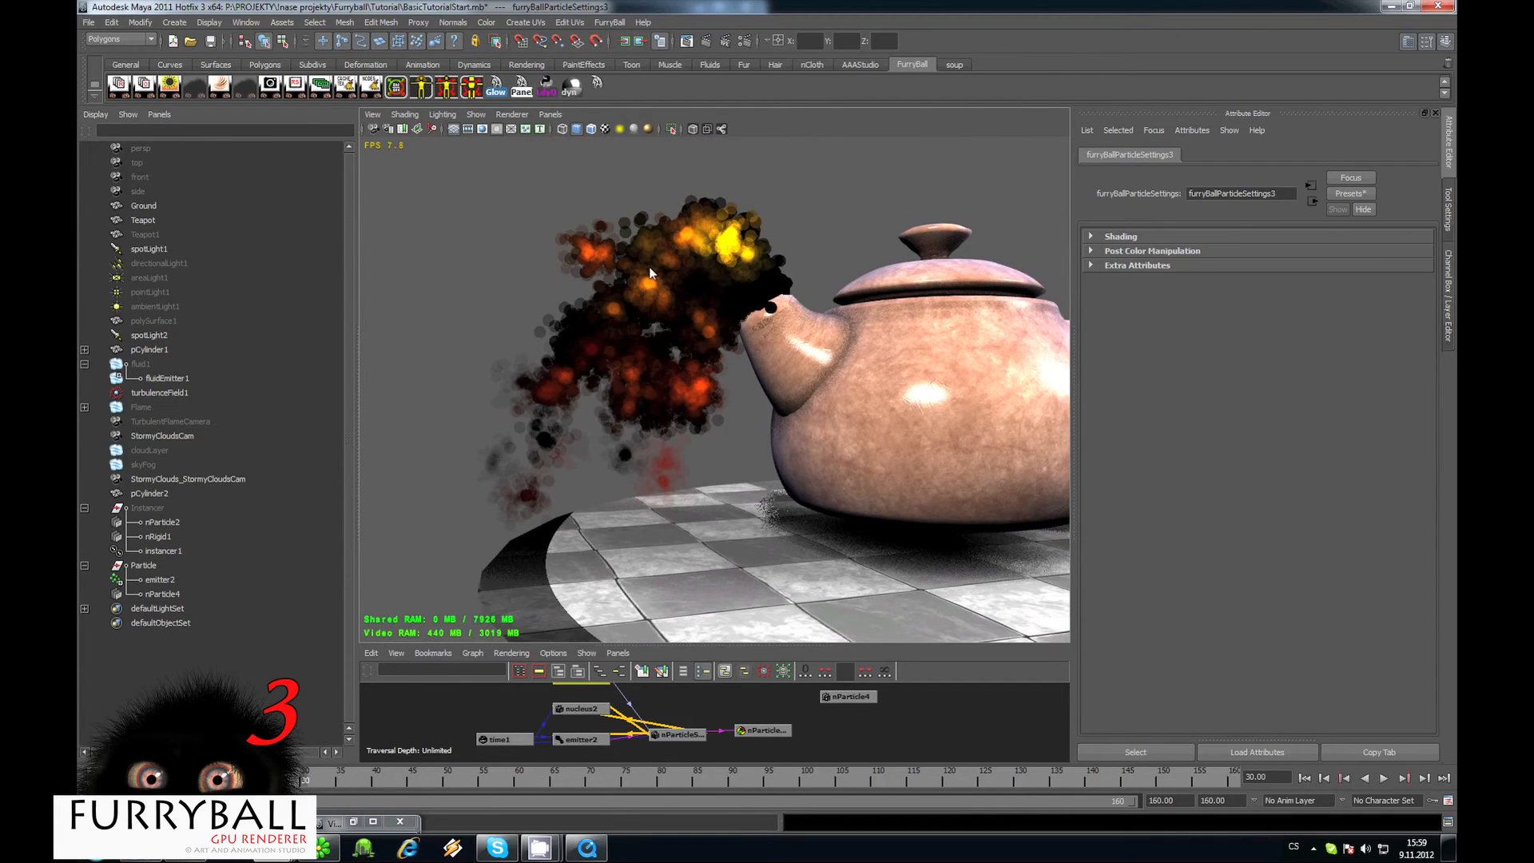
alt+middle_drag(676, 277, 678, 291)
scroll(678, 293, up, 2)
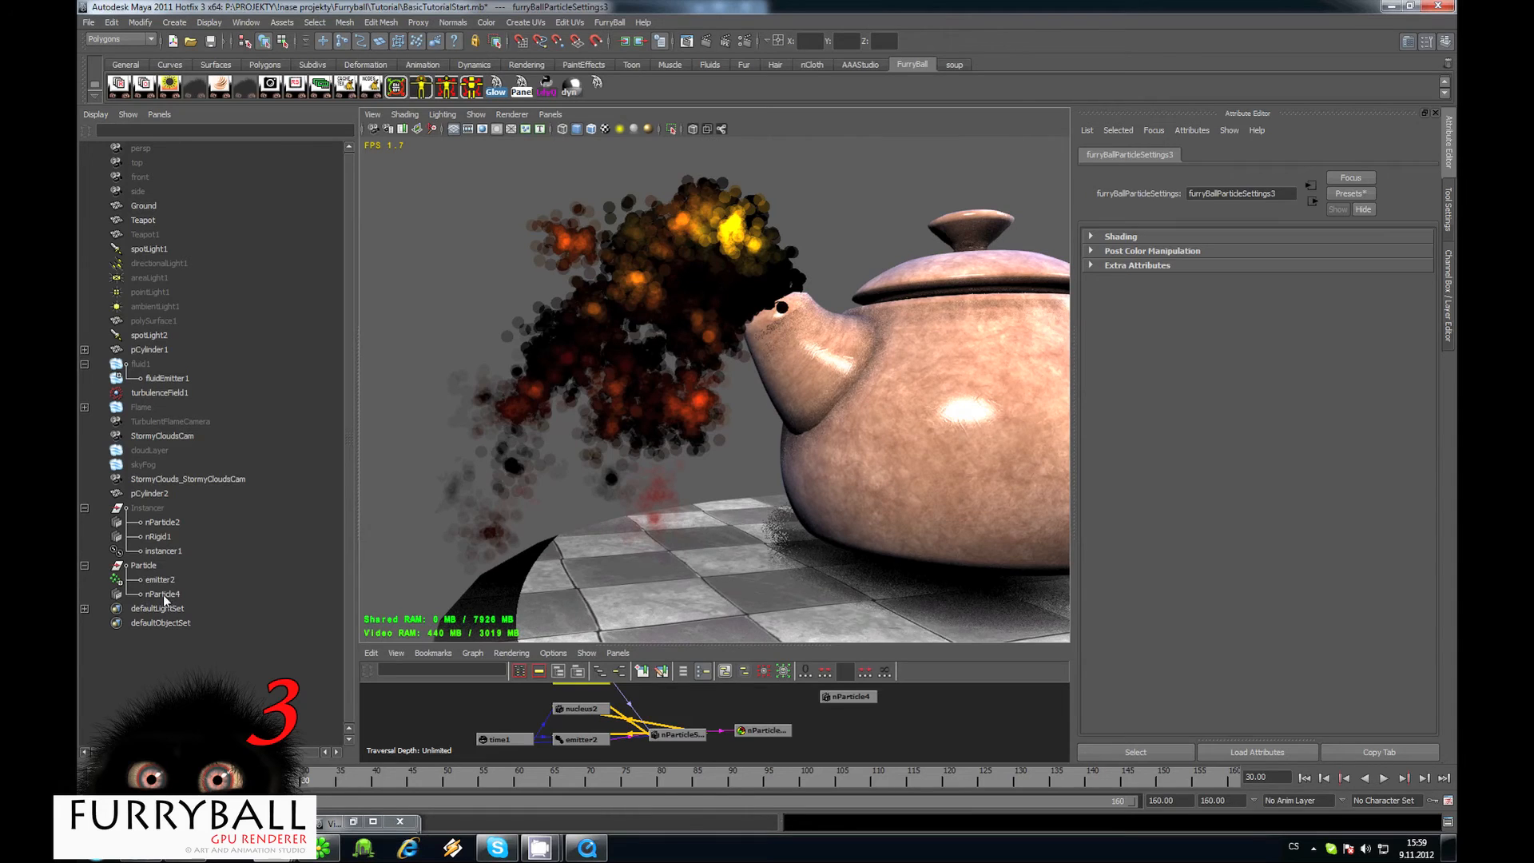
Graph nParticle4's connections in the node editor and open its furryBallParticleSettings3 node.
click(163, 595)
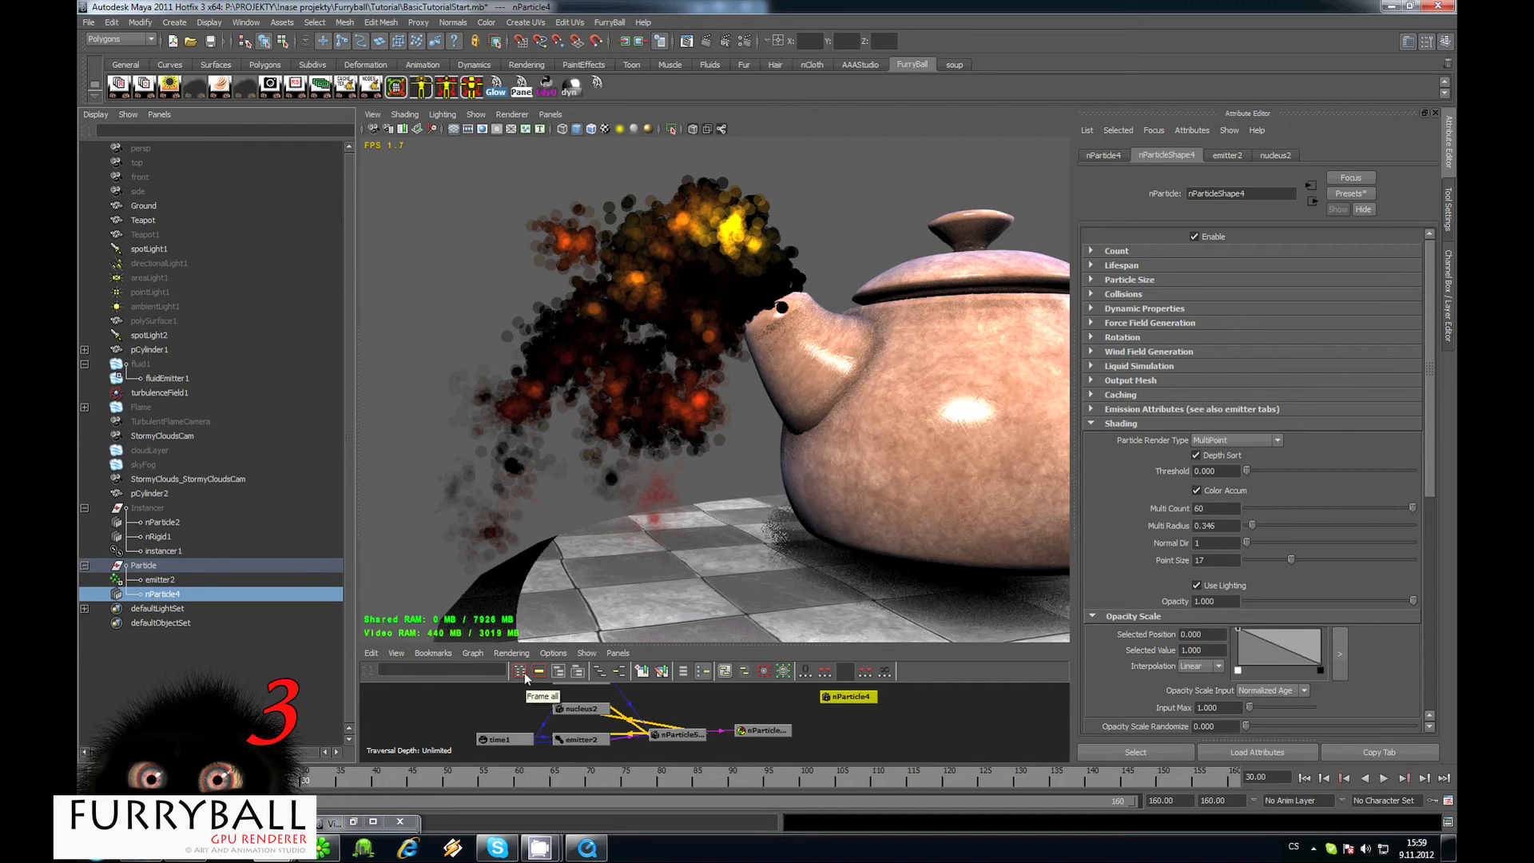
click(619, 671)
alt+middle_drag(627, 725, 808, 723)
alt+right_drag(500, 707, 548, 716)
alt+middle_drag(470, 716, 562, 719)
alt+right_drag(516, 701, 575, 711)
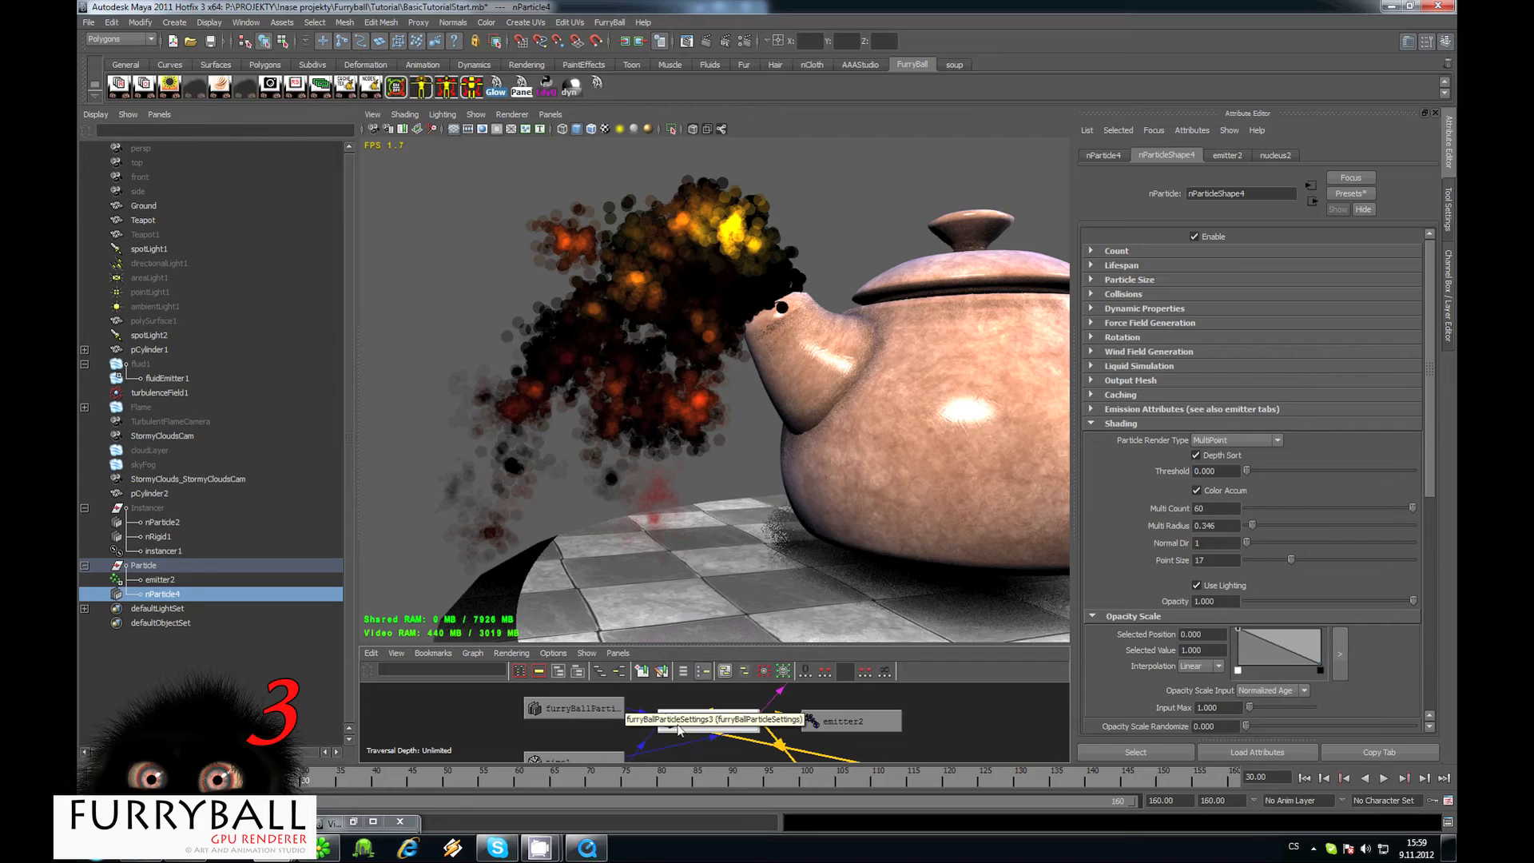
click(567, 710)
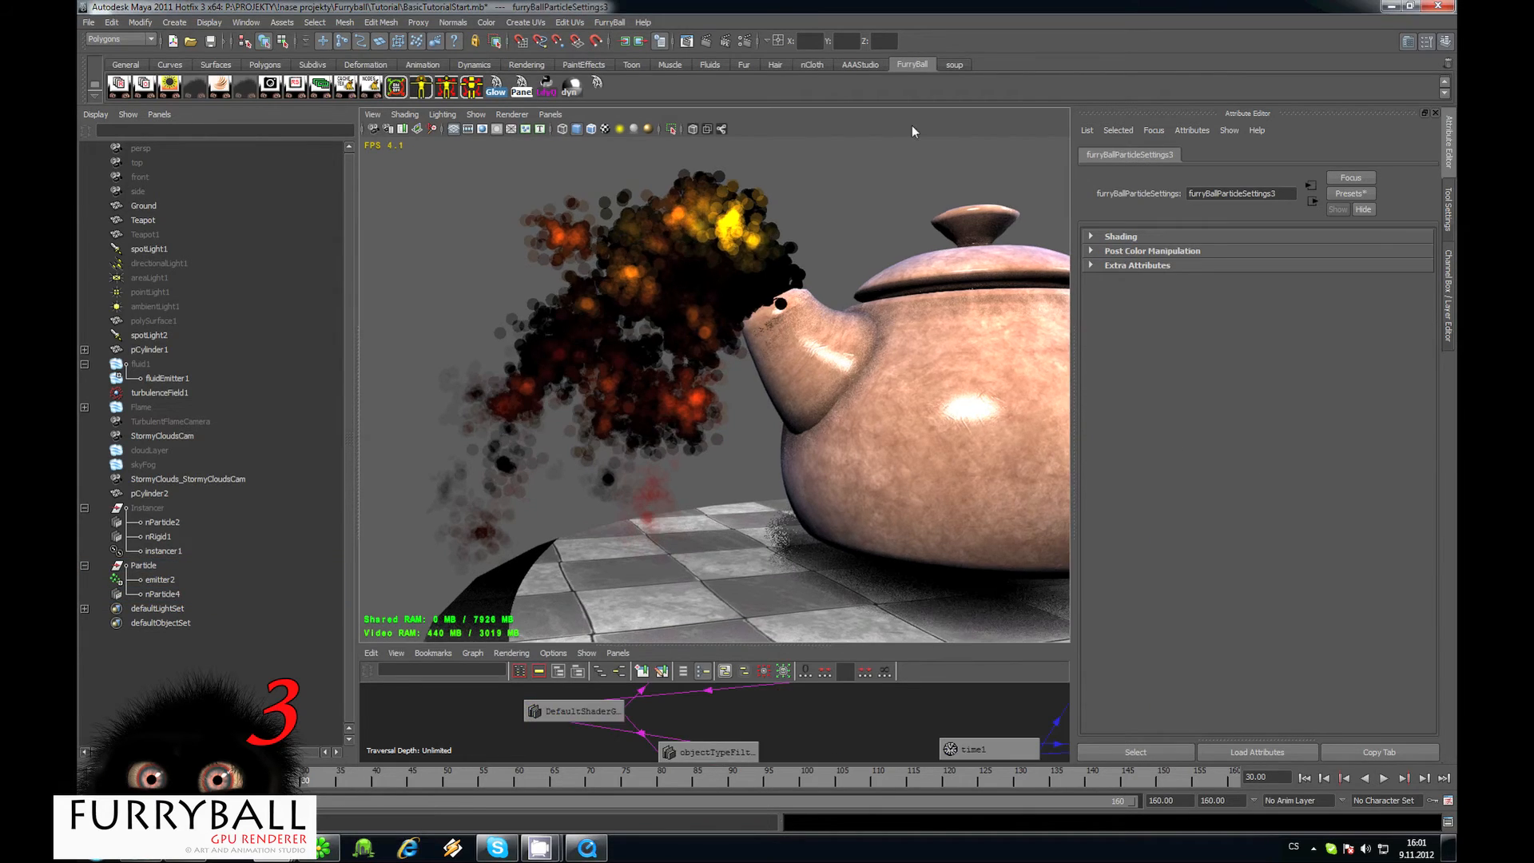
Set the particles' Shadow Transparency to 0.696, Shadow Opacity Multiplier to 0.083 and Opacity Bias to 0.050.
alt+drag(881, 410, 815, 319)
click(1135, 238)
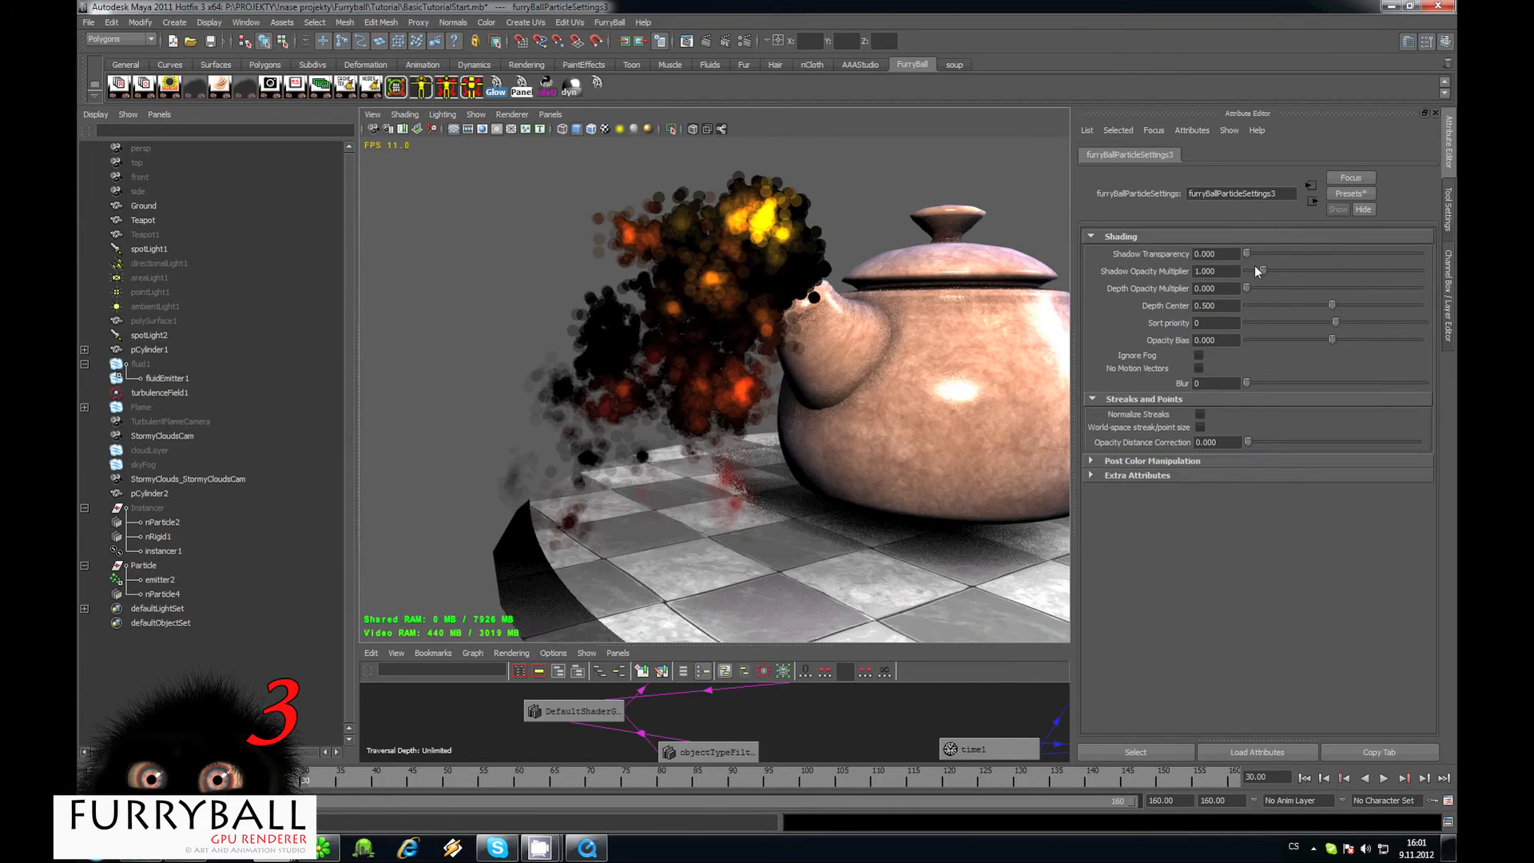
drag(1254, 251, 1367, 252)
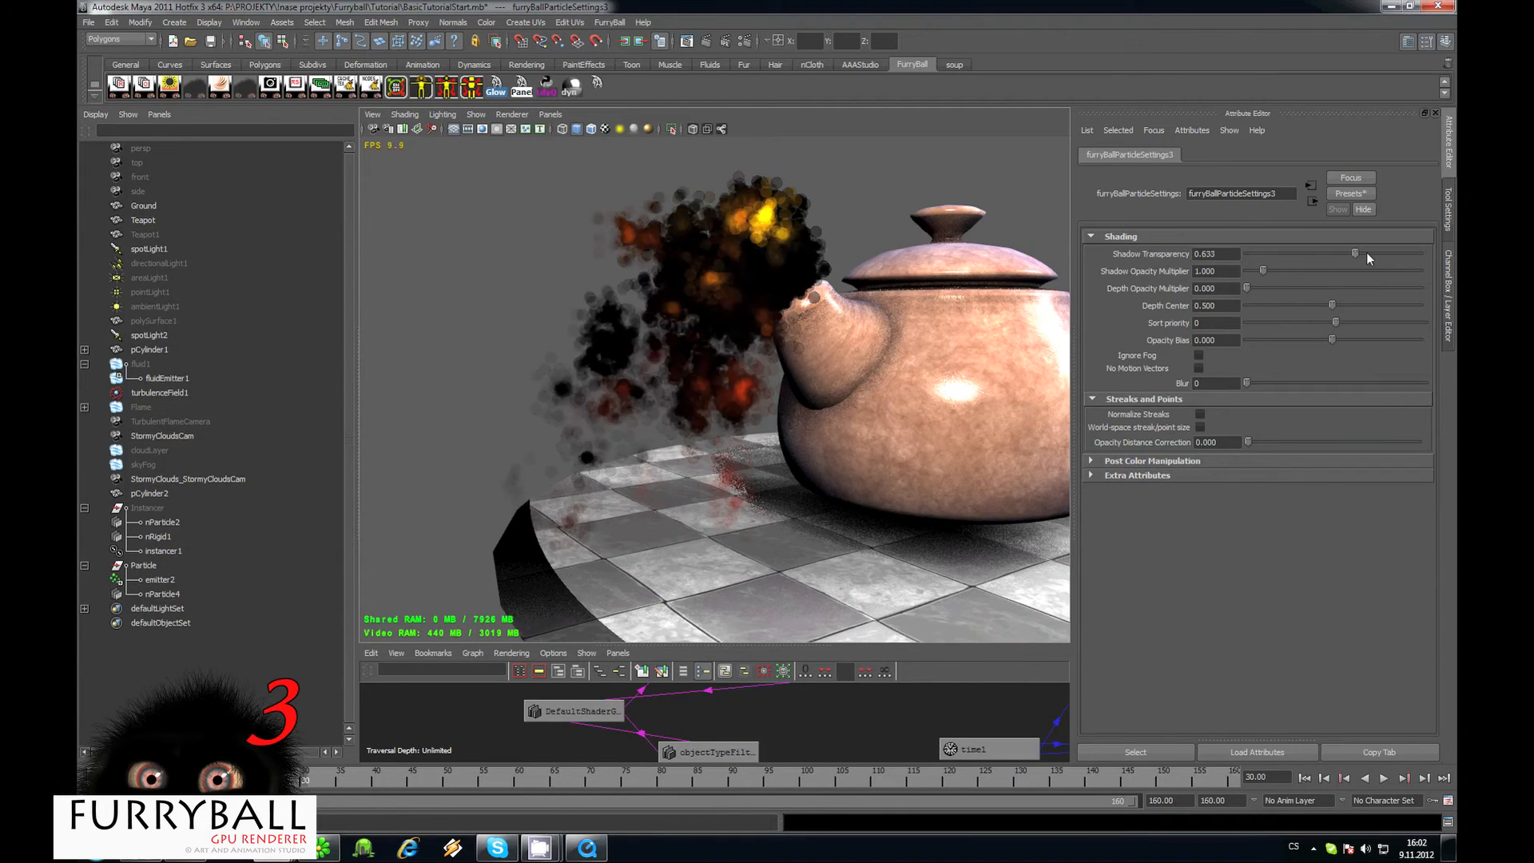
mouse_move(1260, 271)
mouse_down()
mouse_move(1274, 272)
mouse_move(1249, 282)
mouse_up()
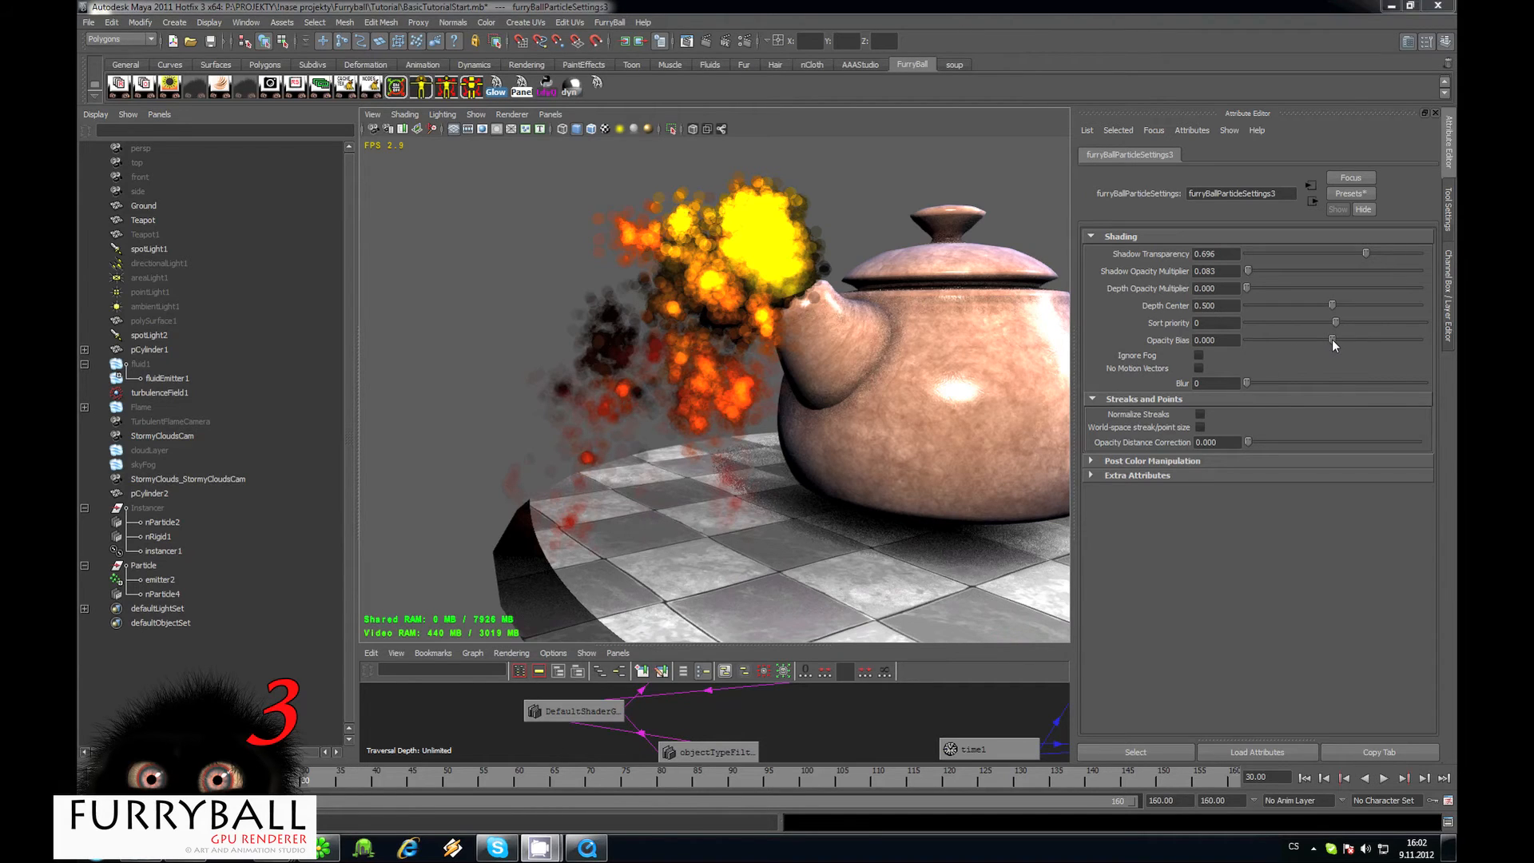
mouse_move(1332, 339)
mouse_down()
mouse_move(1384, 342)
mouse_move(1317, 344)
mouse_move(1365, 347)
mouse_move(1333, 348)
mouse_up()
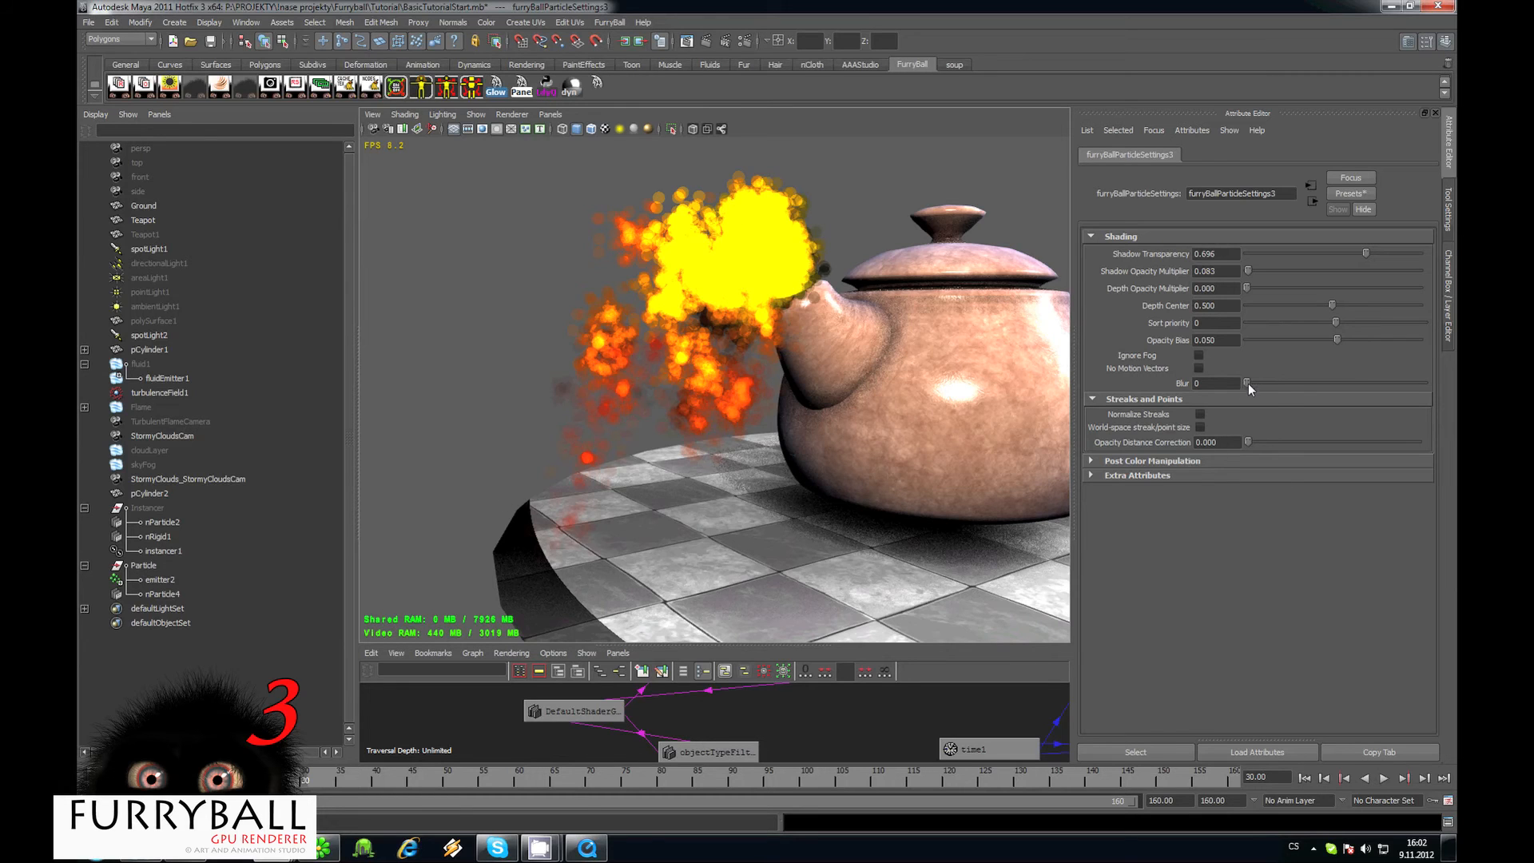
Try a Blur of 10 on the particles, examine them up close, and reset Blur to 0.
drag(1247, 382, 1437, 396)
scroll(753, 396, up, 3)
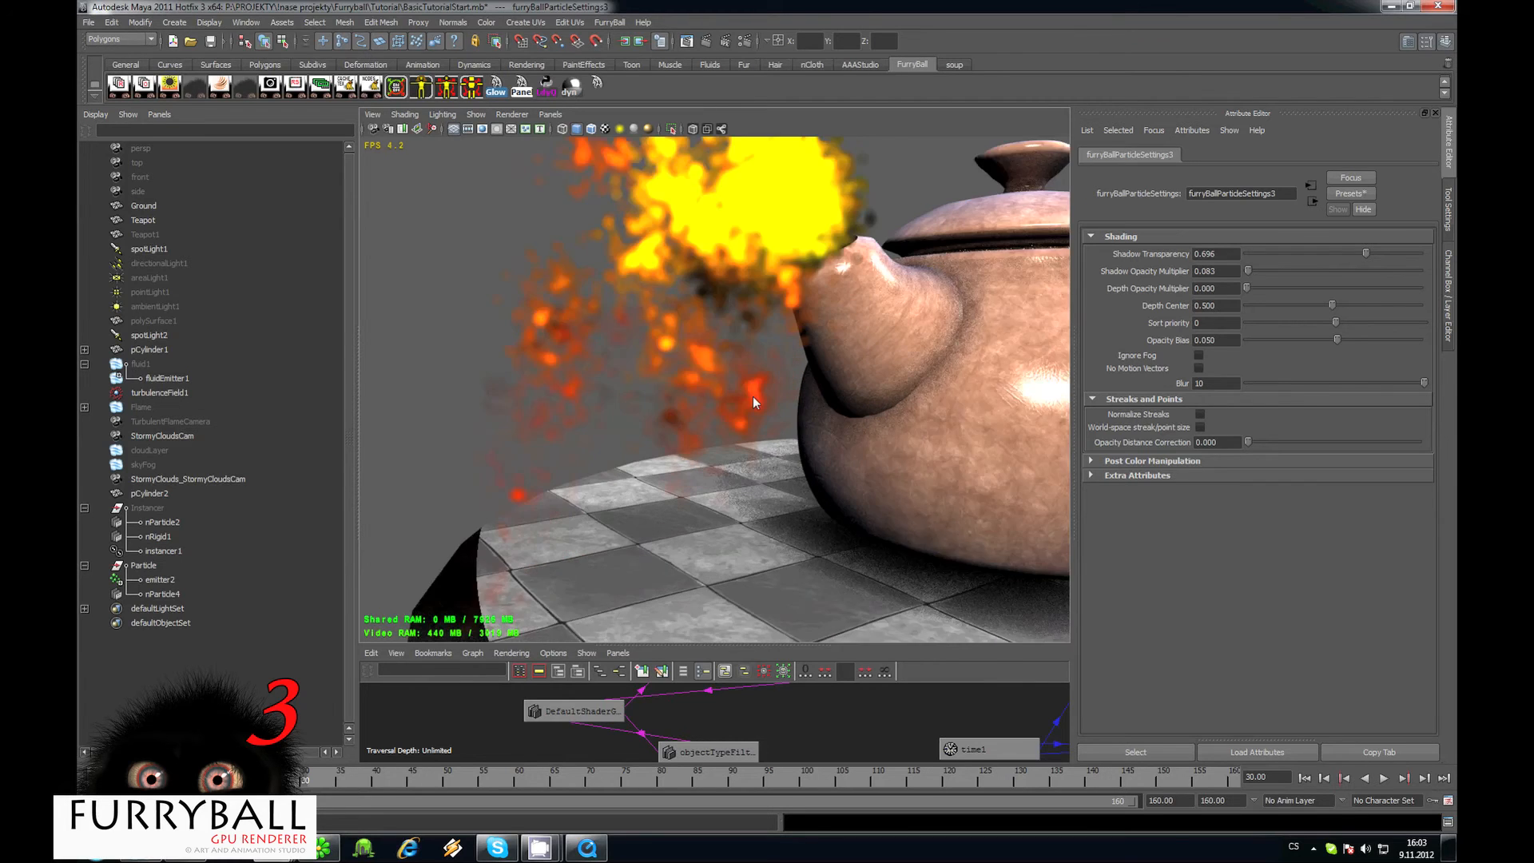
alt+drag(753, 396, 791, 393)
drag(1263, 385, 1231, 395)
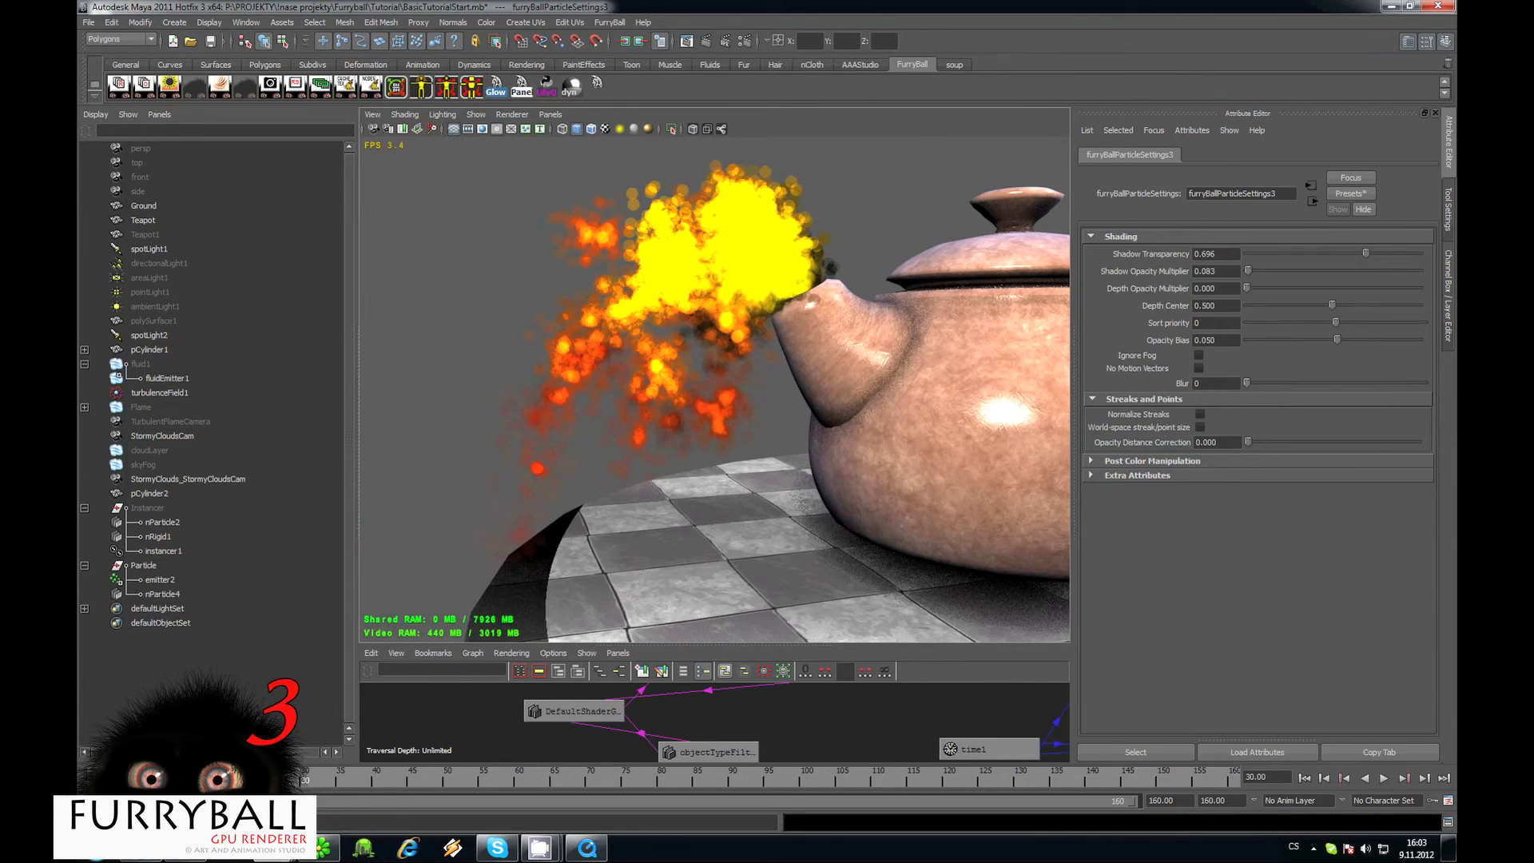
click(1146, 400)
click(1148, 415)
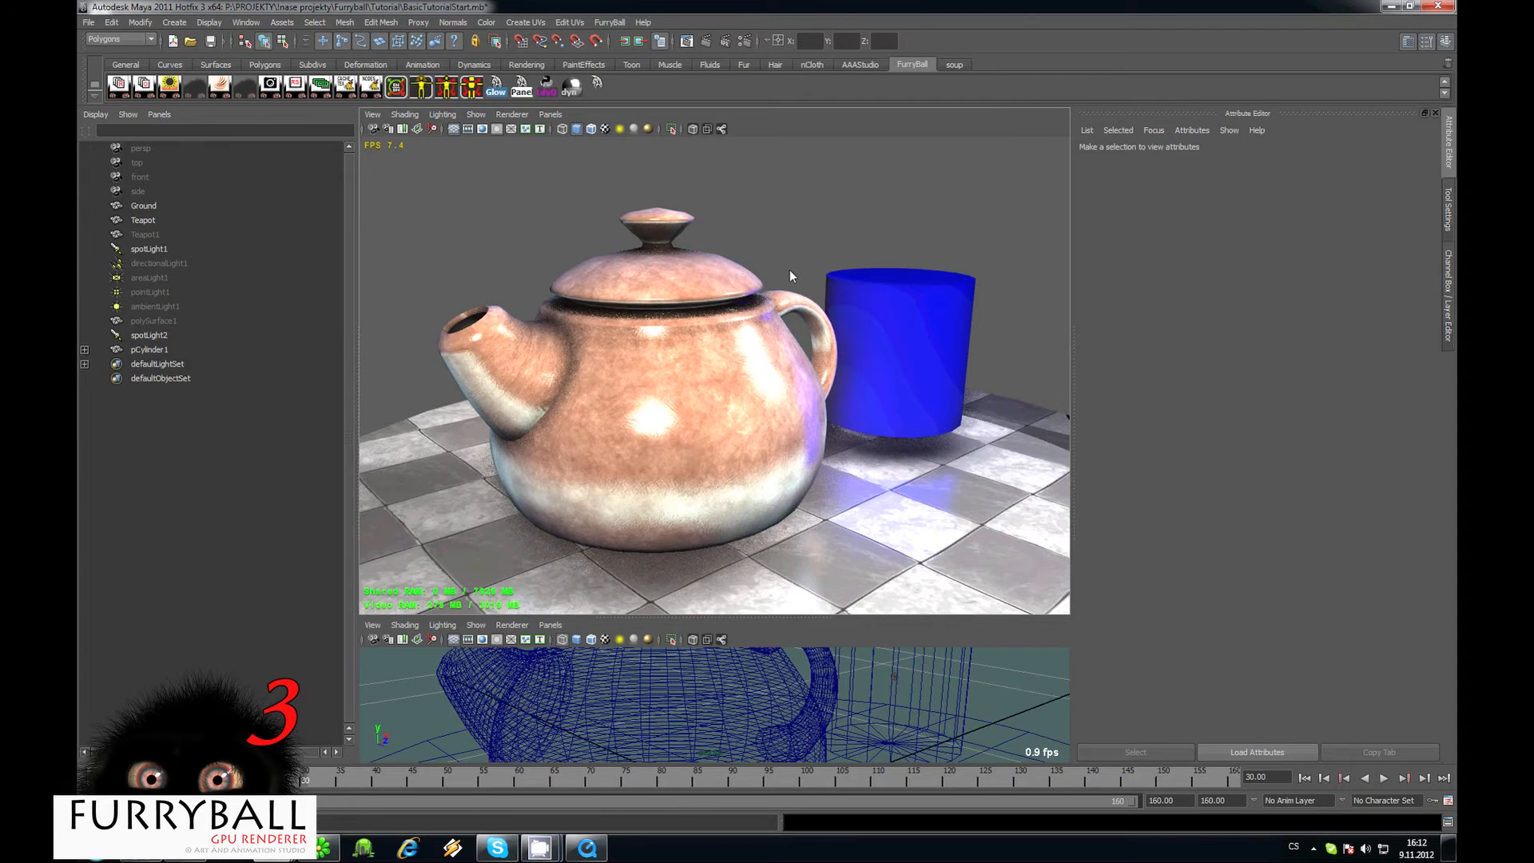
Open the default FurryBall render settings and enable Depth Of Field for the close view of the teapot.
scroll(697, 401, down, 3)
scroll(696, 397, up, 6)
scroll(672, 411, down, 6)
alt+drag(671, 411, 768, 438)
scroll(740, 419, up, 3)
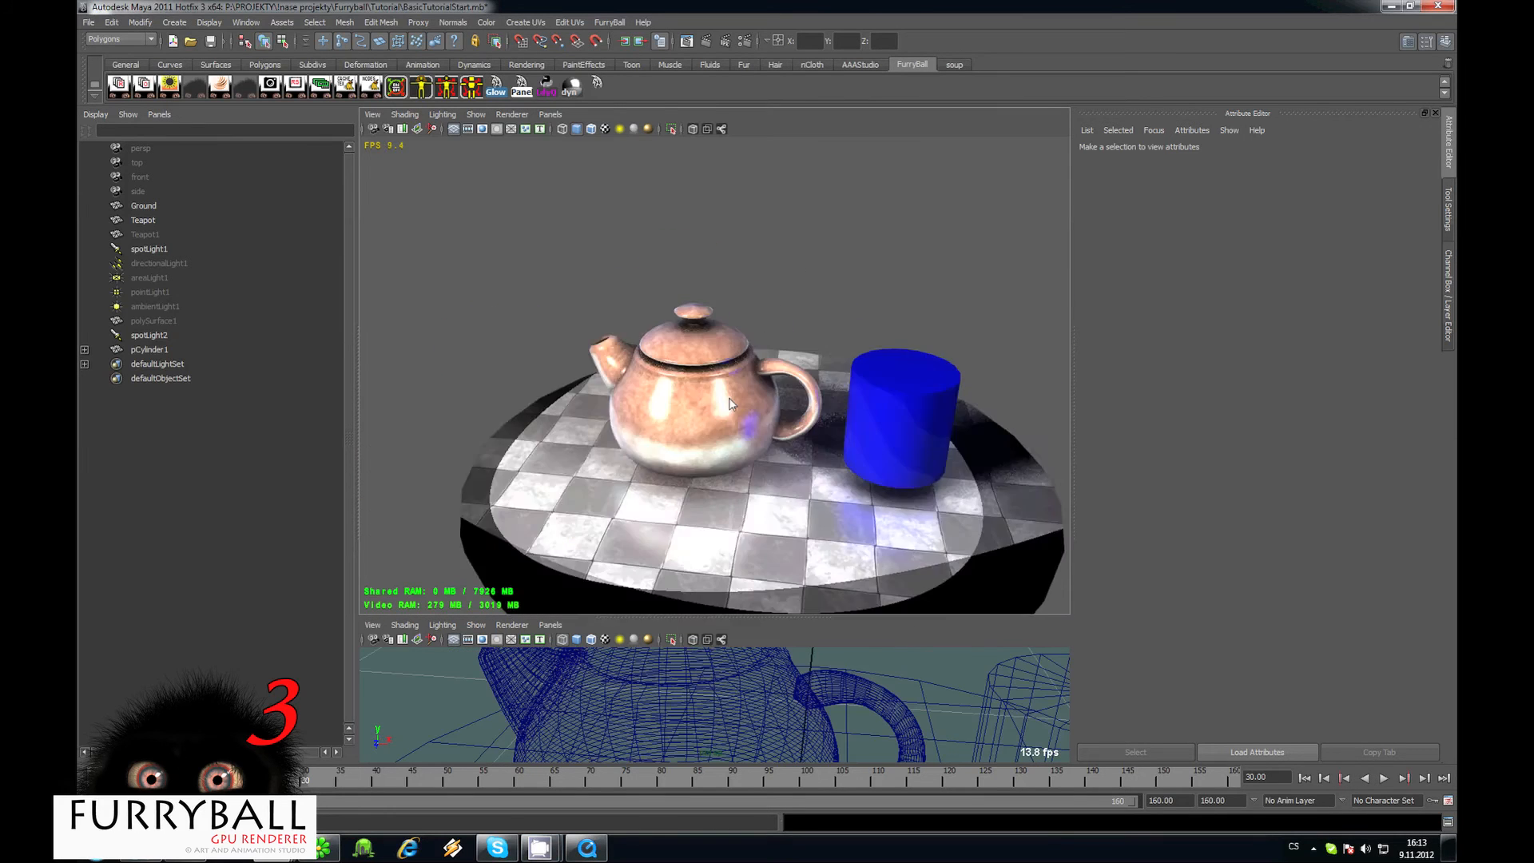
scroll(731, 406, up, 3)
alt+middle_drag(730, 406, 779, 459)
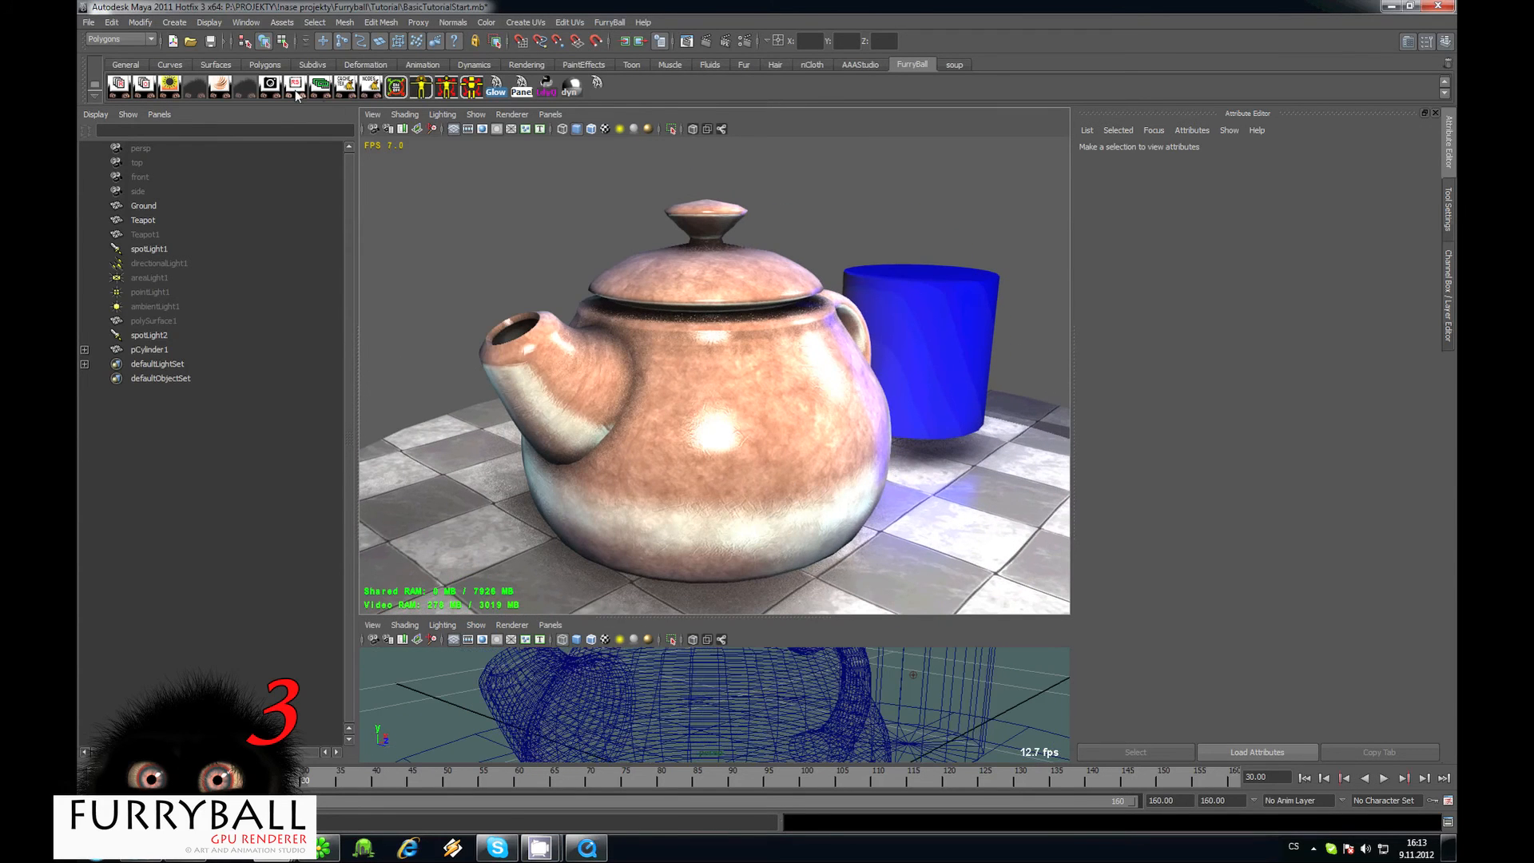
click(294, 89)
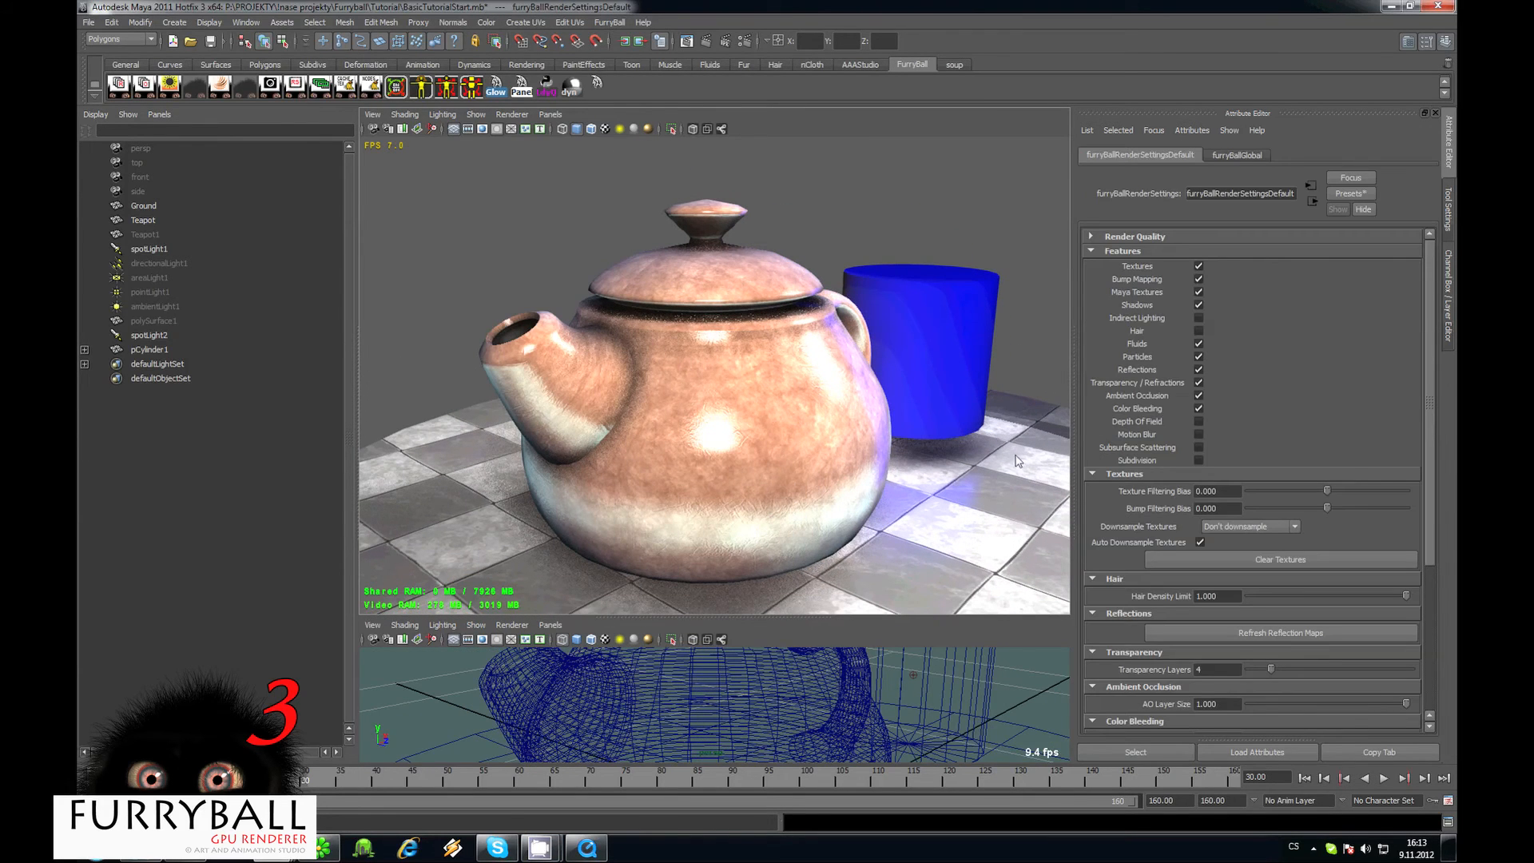
click(1199, 421)
scroll(835, 301, up, 5)
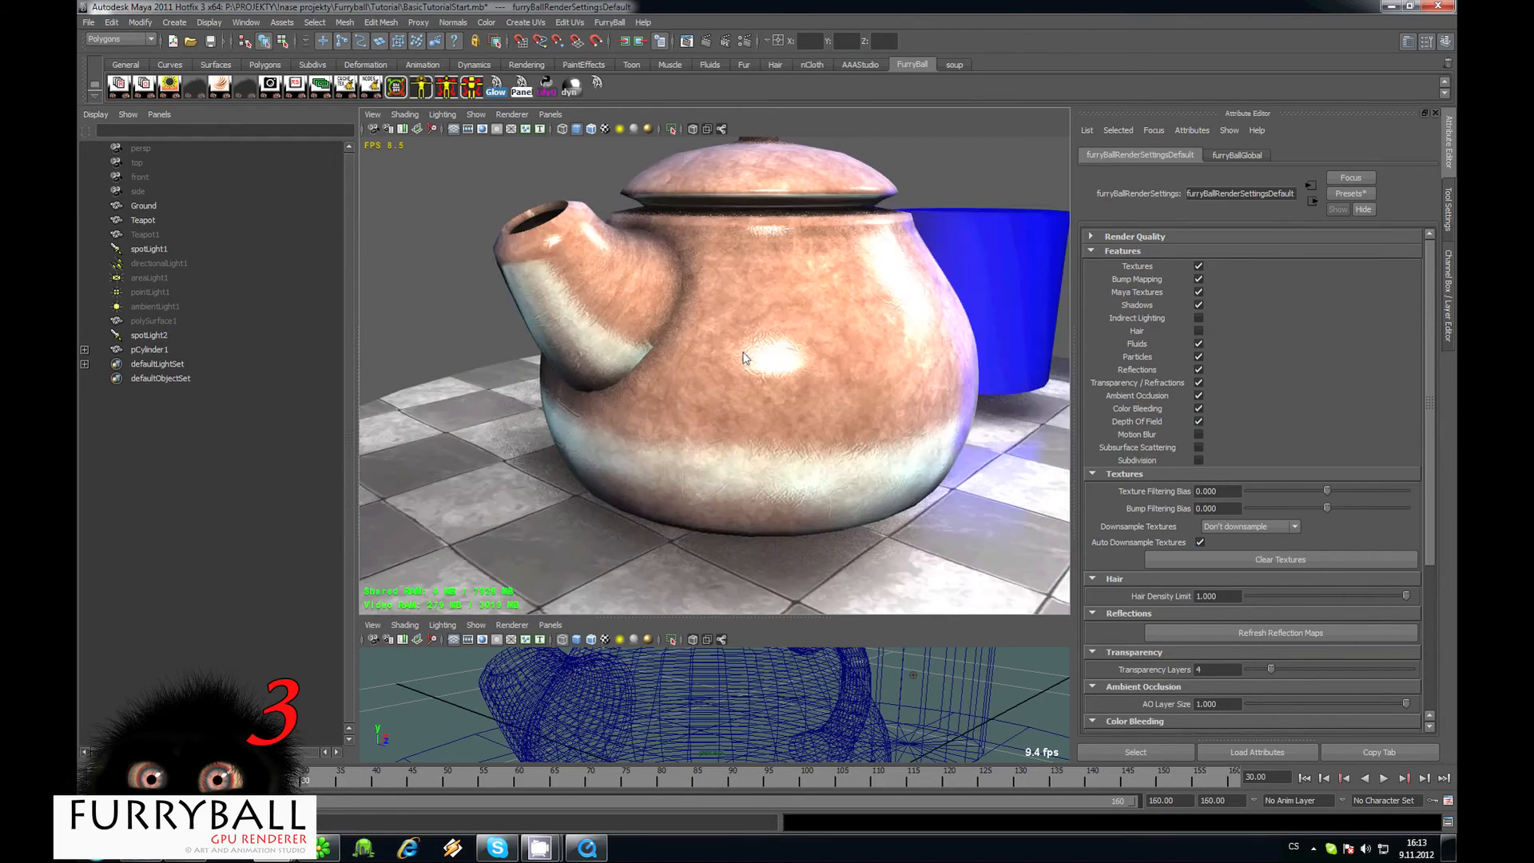
Select the teapot and apply DOF - Focus On Selected to give the perspective camera a focus locator.
click(813, 432)
scroll(783, 400, down, 6)
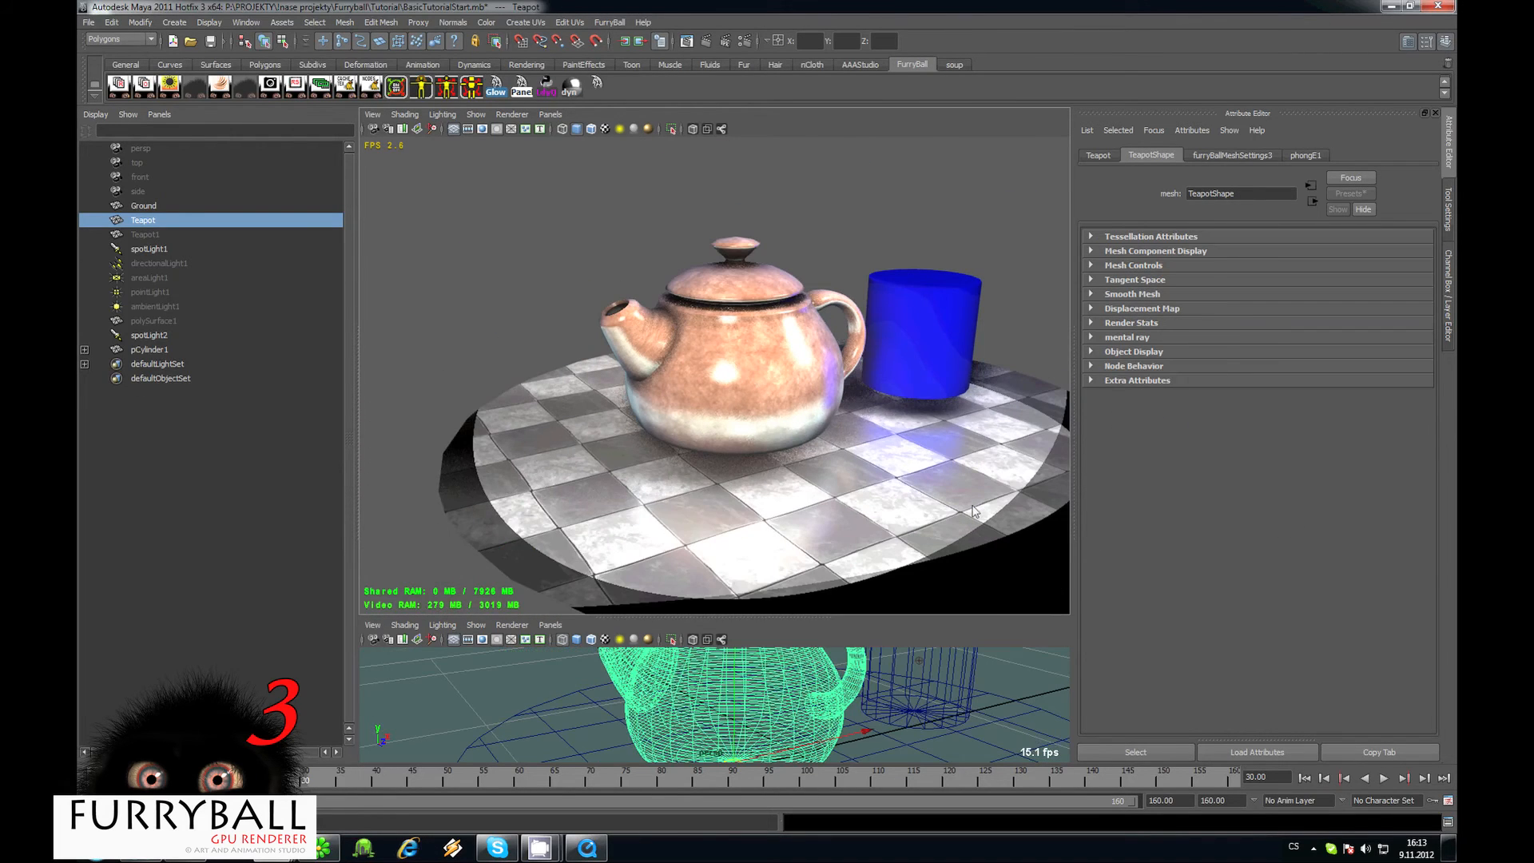
scroll(725, 275, up, 4)
scroll(659, 281, up, 4)
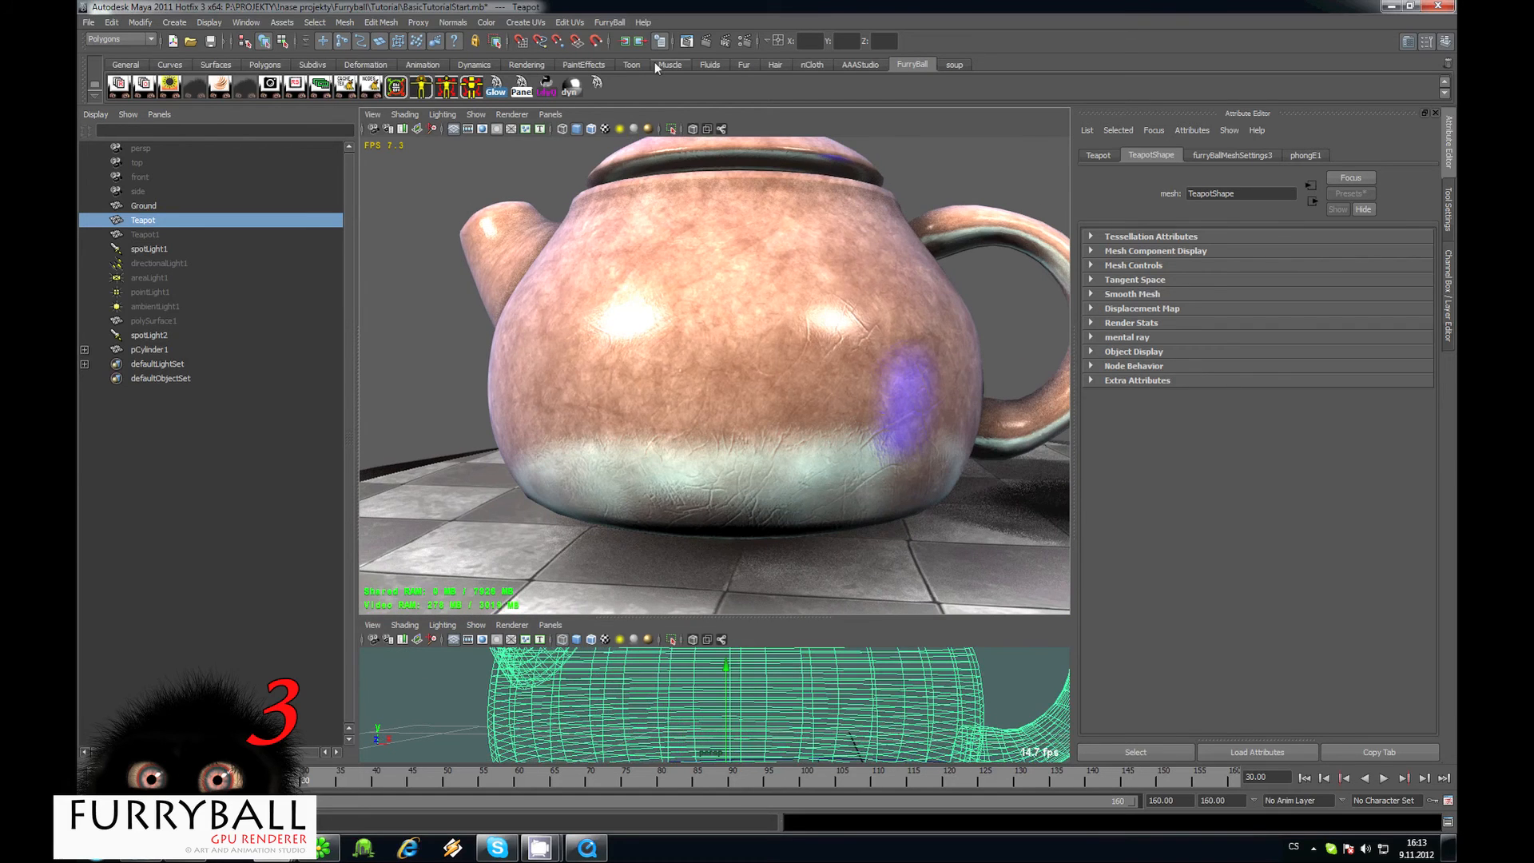
click(609, 22)
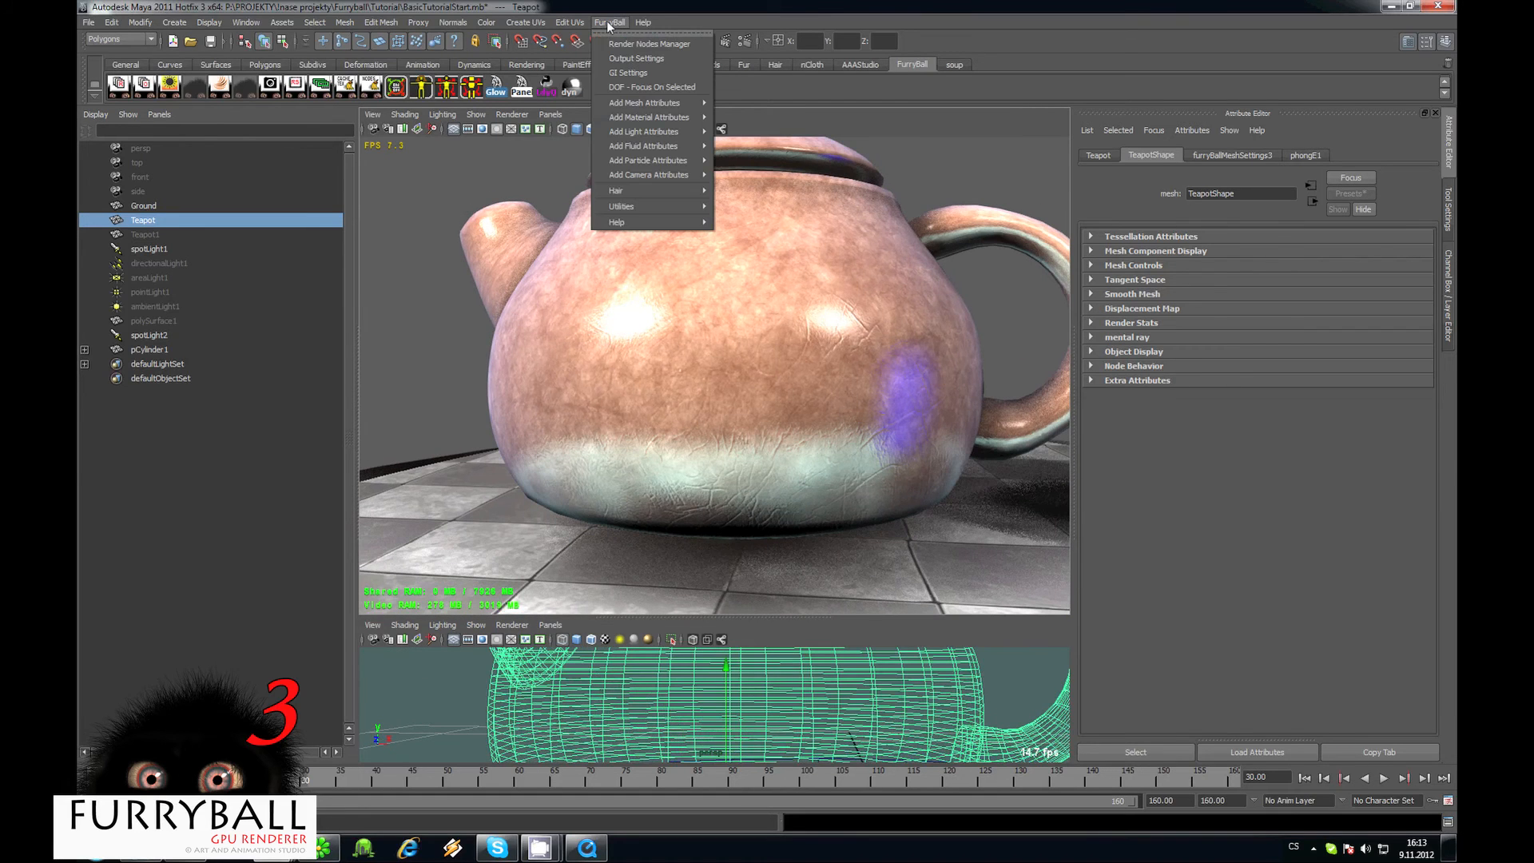
click(658, 86)
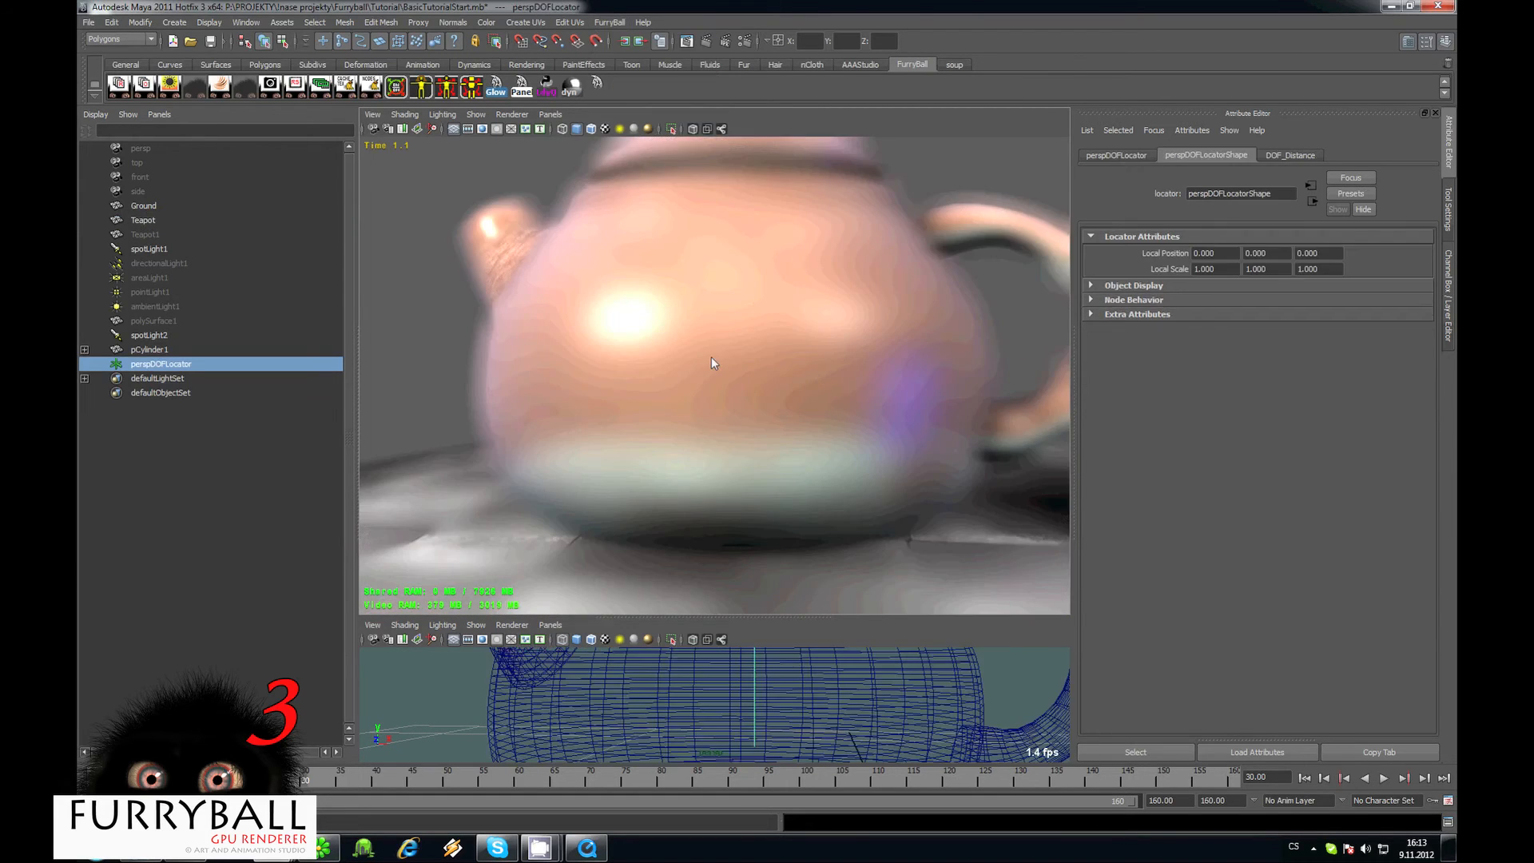
scroll(703, 339, down, 5)
scroll(731, 380, up, 3)
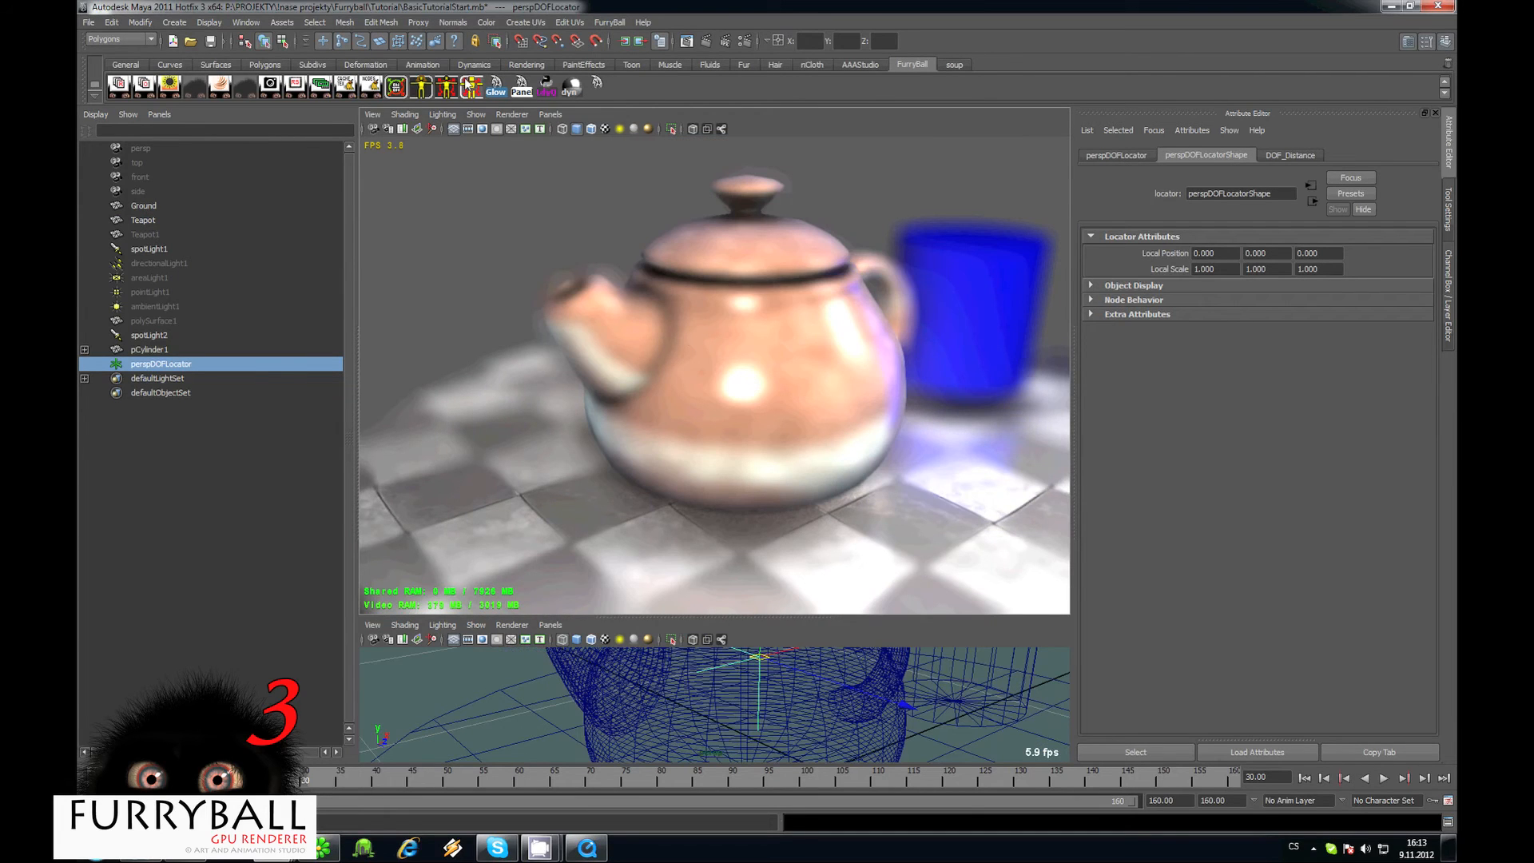
In Default Quality Rendering, move the focus locator beside the base of the teapot's spout, and return the viewport to FurryBall Default rendering.
click(512, 114)
click(560, 135)
alt+drag(751, 368, 751, 420)
drag(755, 333, 595, 515)
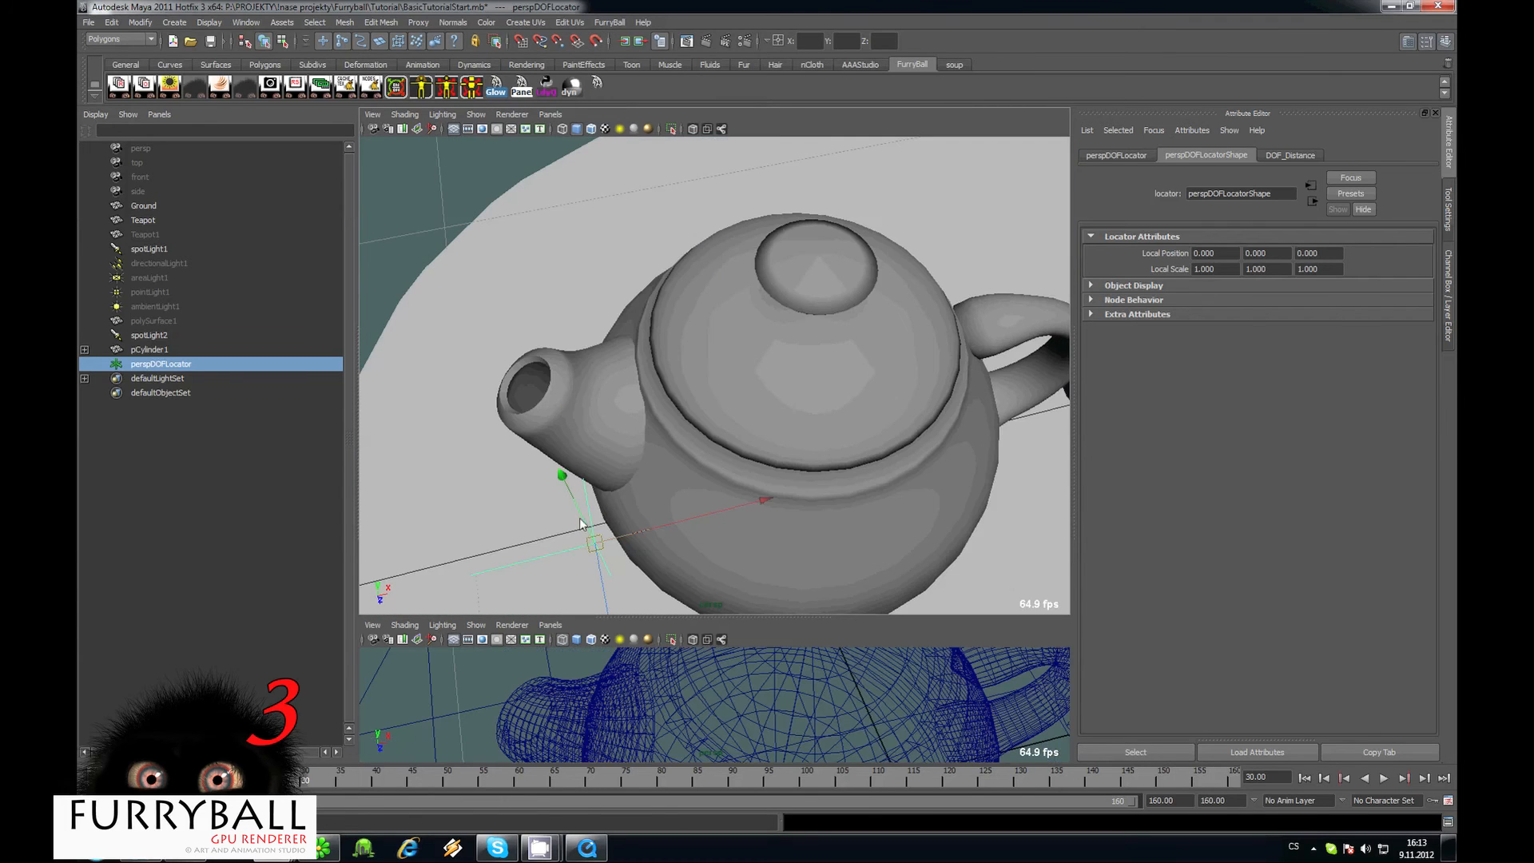
click(598, 512)
click(598, 512)
alt+drag(598, 512, 596, 301)
click(617, 436)
click(512, 114)
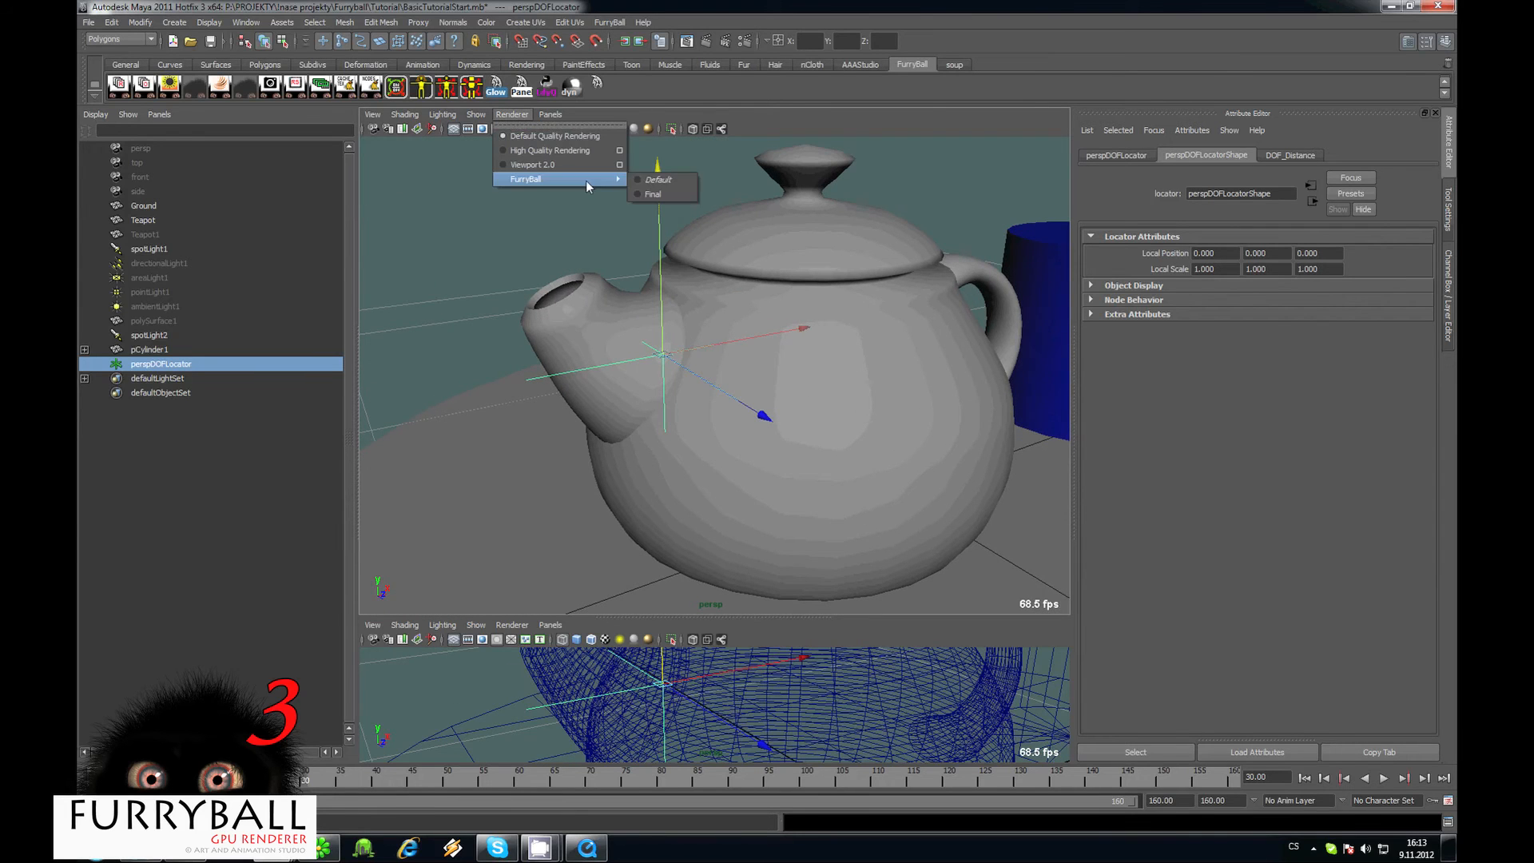
click(679, 180)
scroll(434, 142, up, 1)
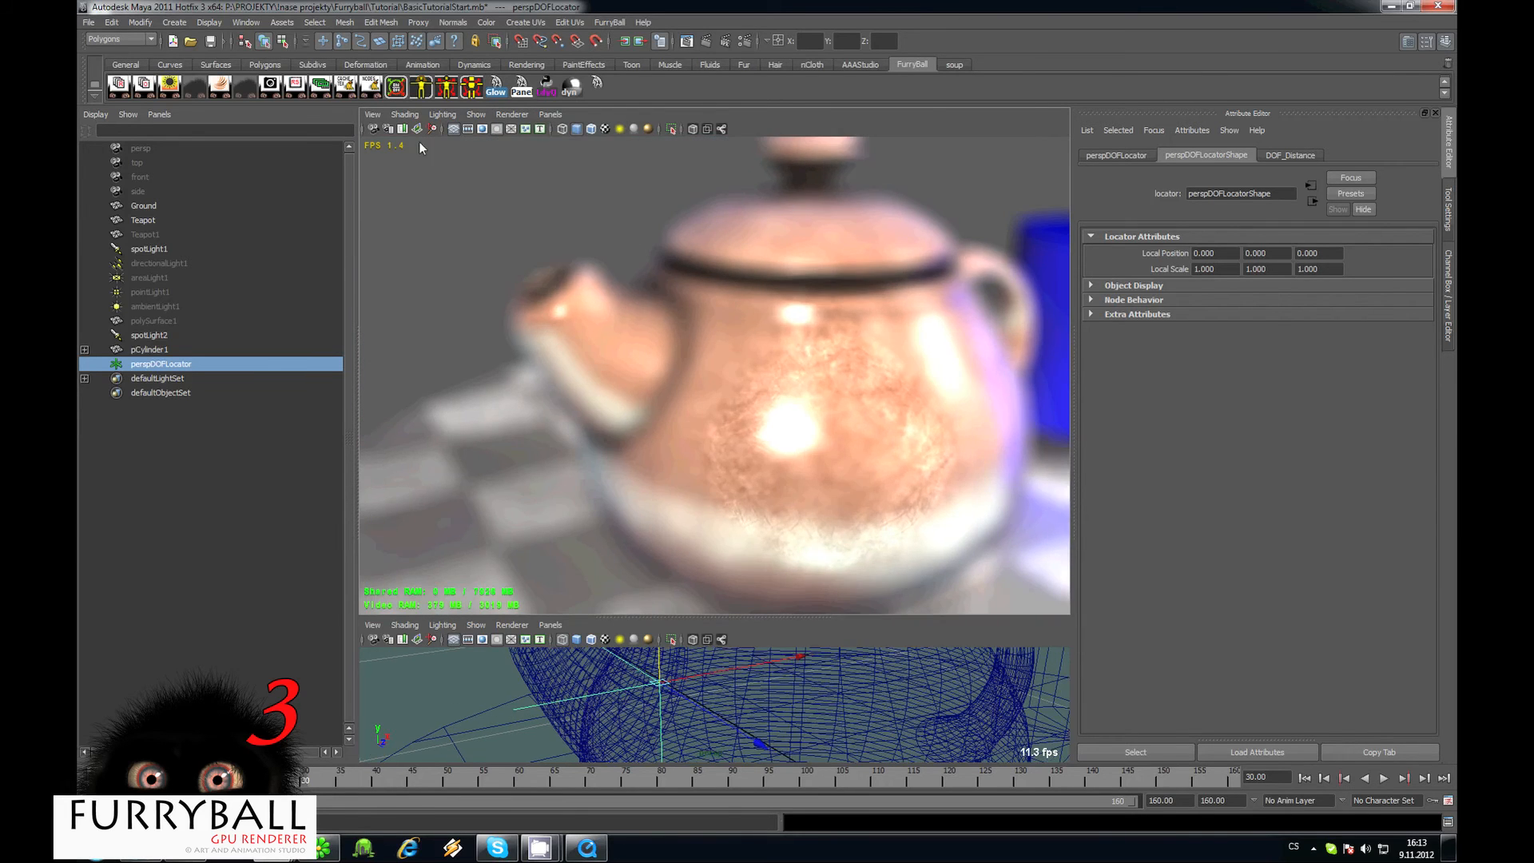
Open the persp camera's Depth of Field attributes, try an F Stop of 15, and set it to 35.
click(373, 129)
scroll(1124, 376, down, 3)
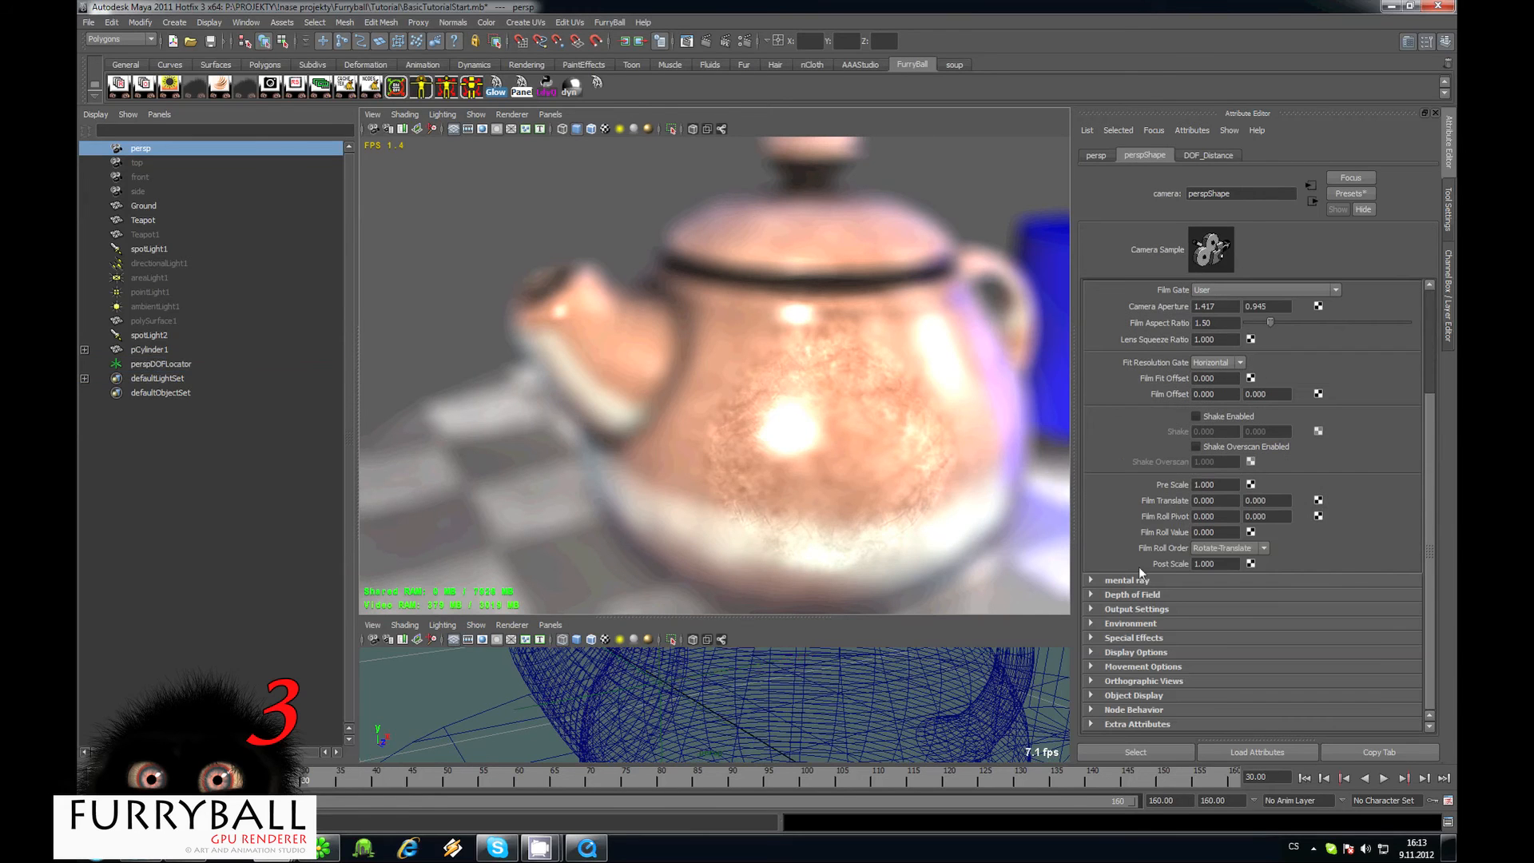
click(1131, 595)
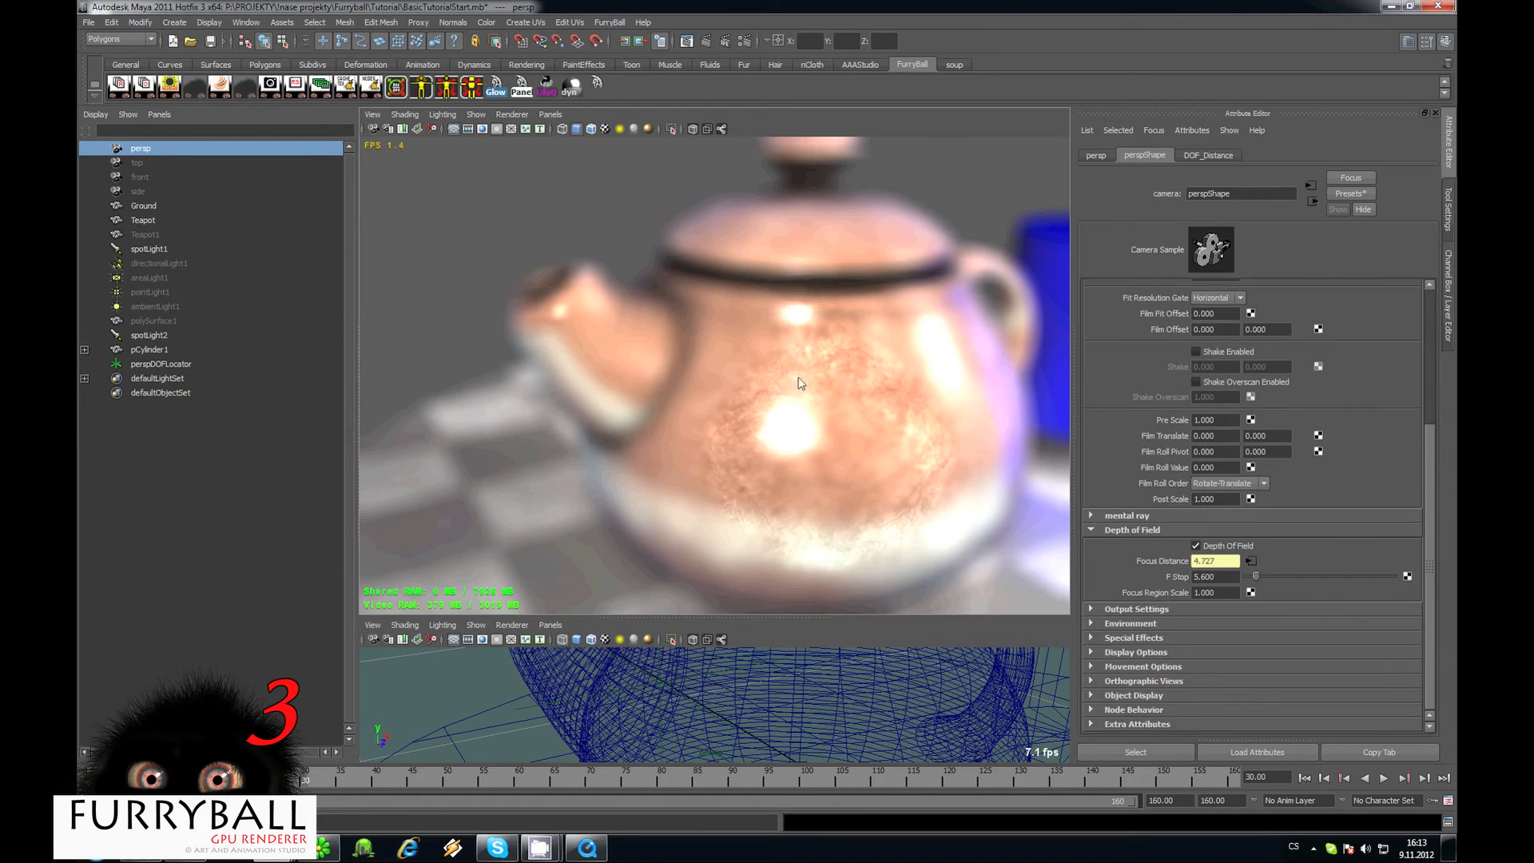
alt+right_drag(743, 372, 1077, 542)
text(15)
key(Return)
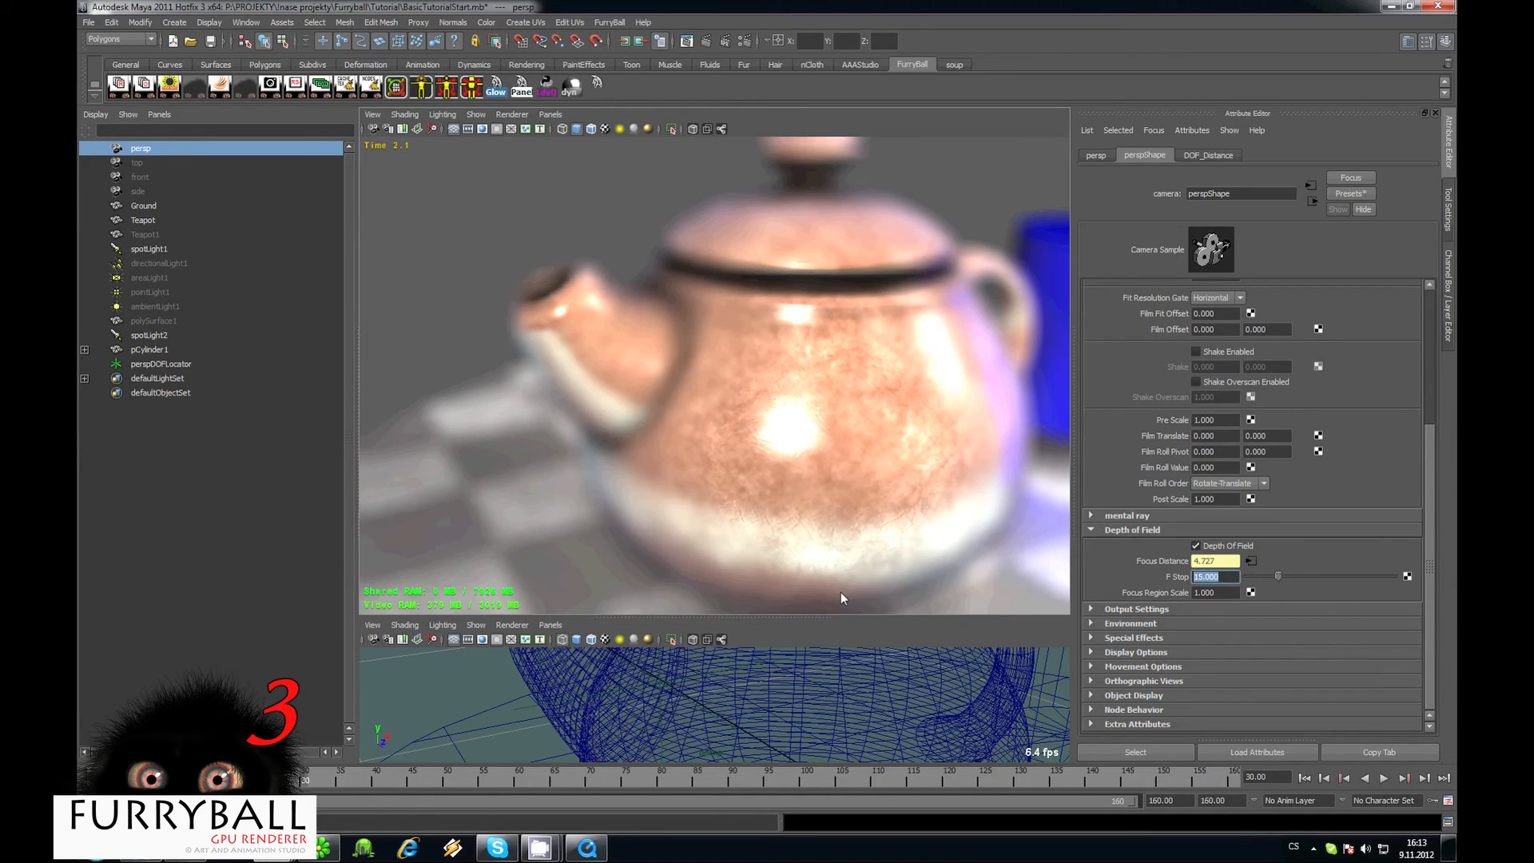
text(35)
key(Return)
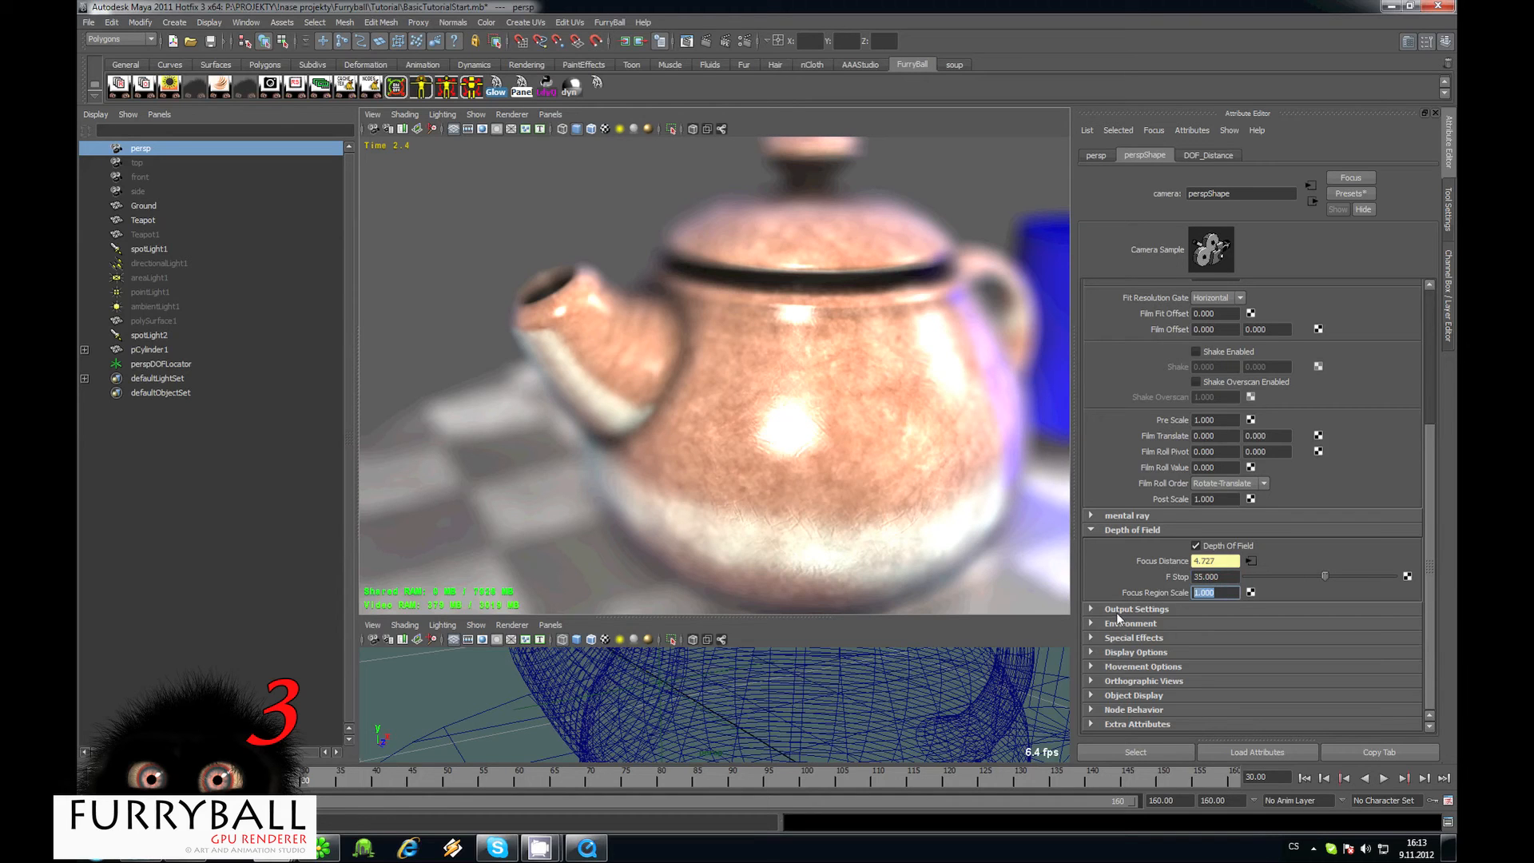
Set the camera's Focus Region Scale to 2 and orbit slightly around the teapot.
key(Tab)
text(2)
key(Return)
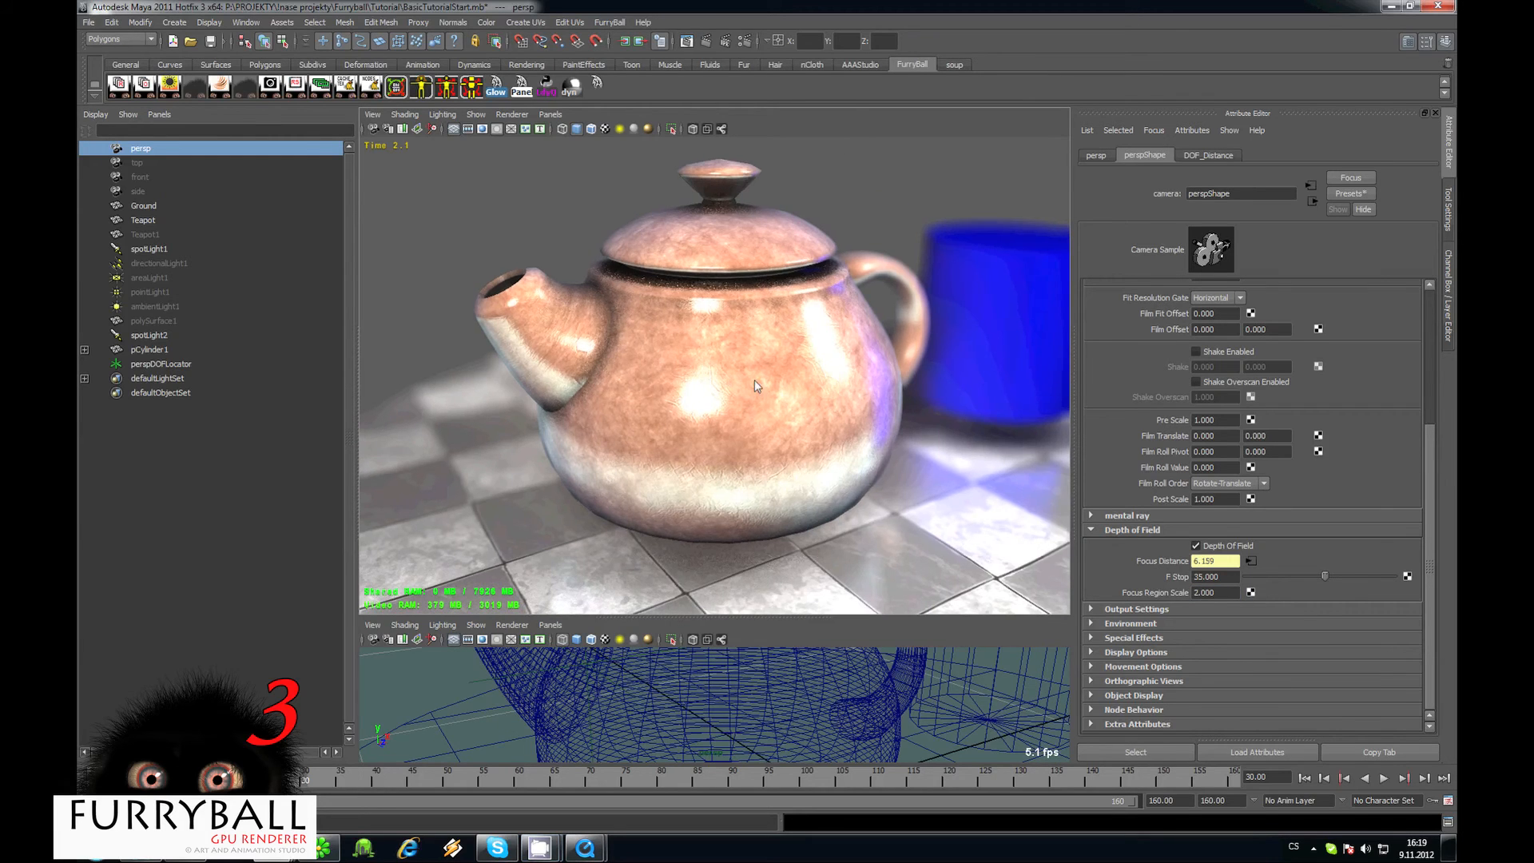
mouse_move(754, 380)
alt+mouse_down()
mouse_move(787, 384)
mouse_move(740, 403)
alt+mouse_up()
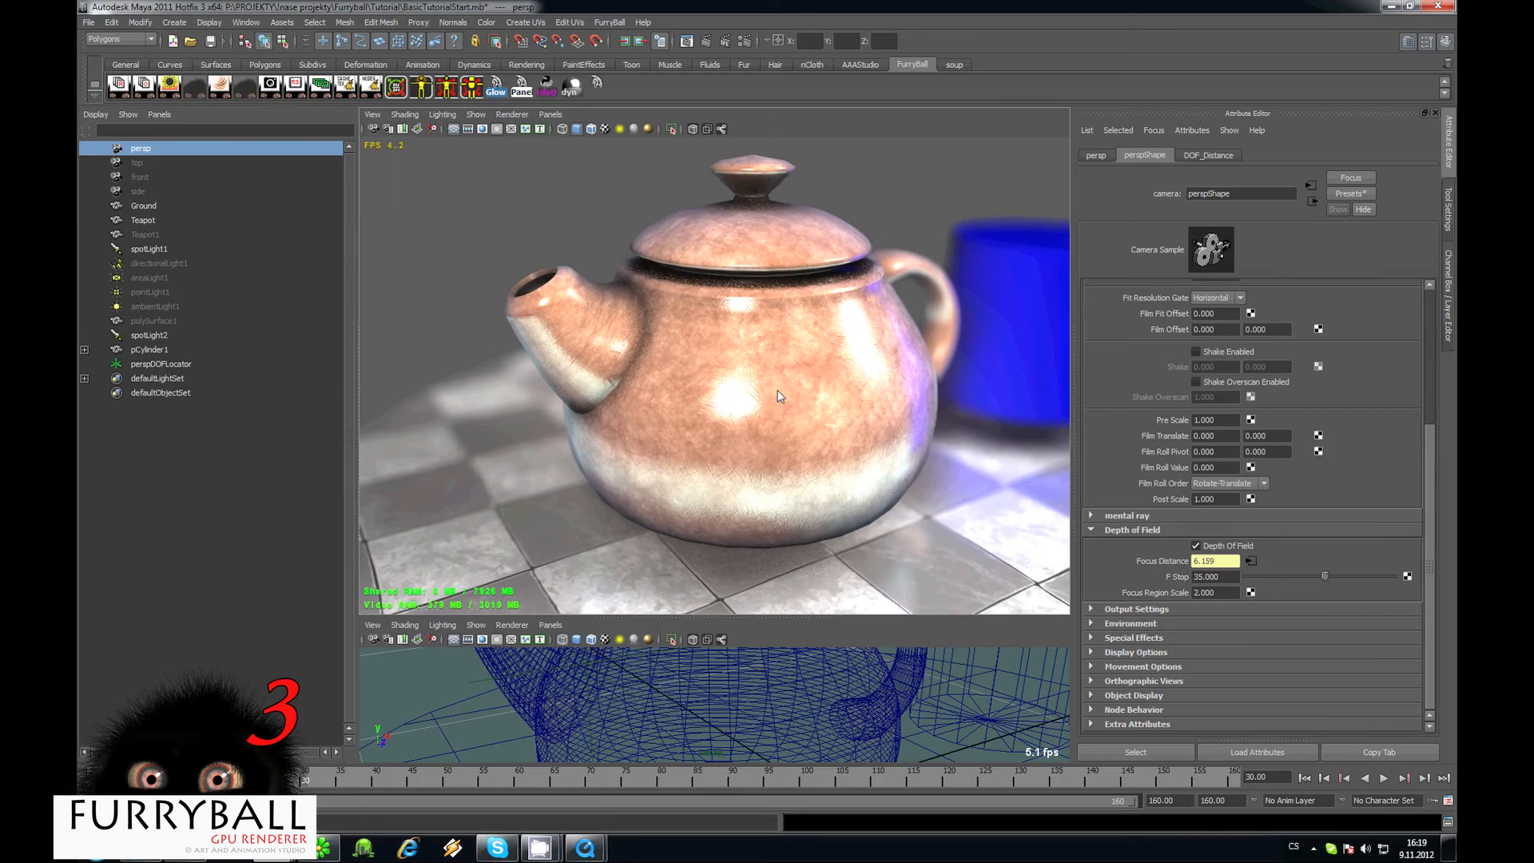
Show the DOF focus range from the FurryBall render settings, compare it with the camera's Depth of Field values, and hide it.
click(297, 88)
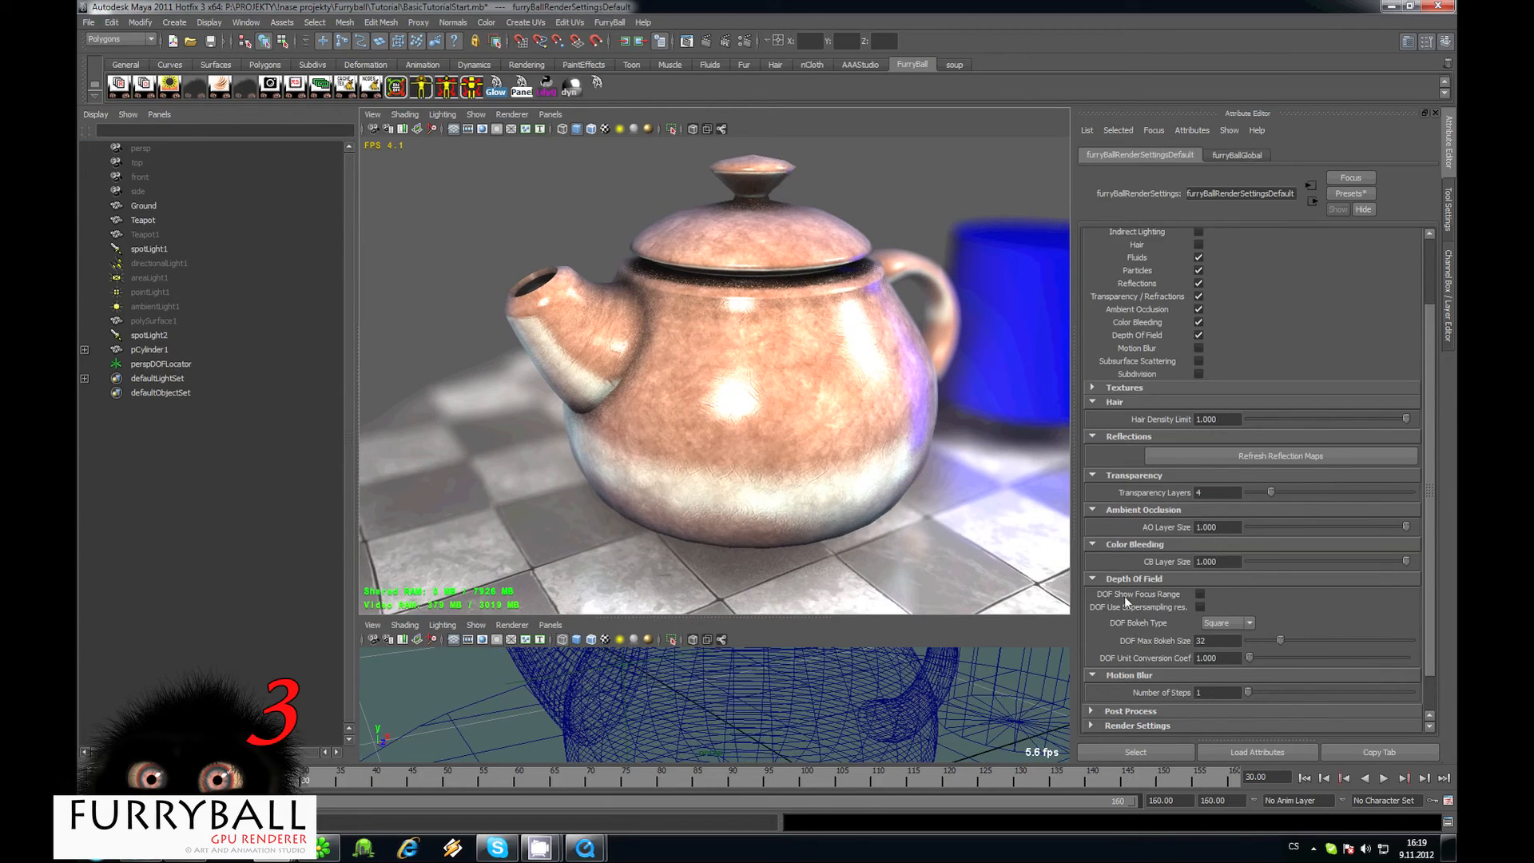
scroll(1232, 523, up, 3)
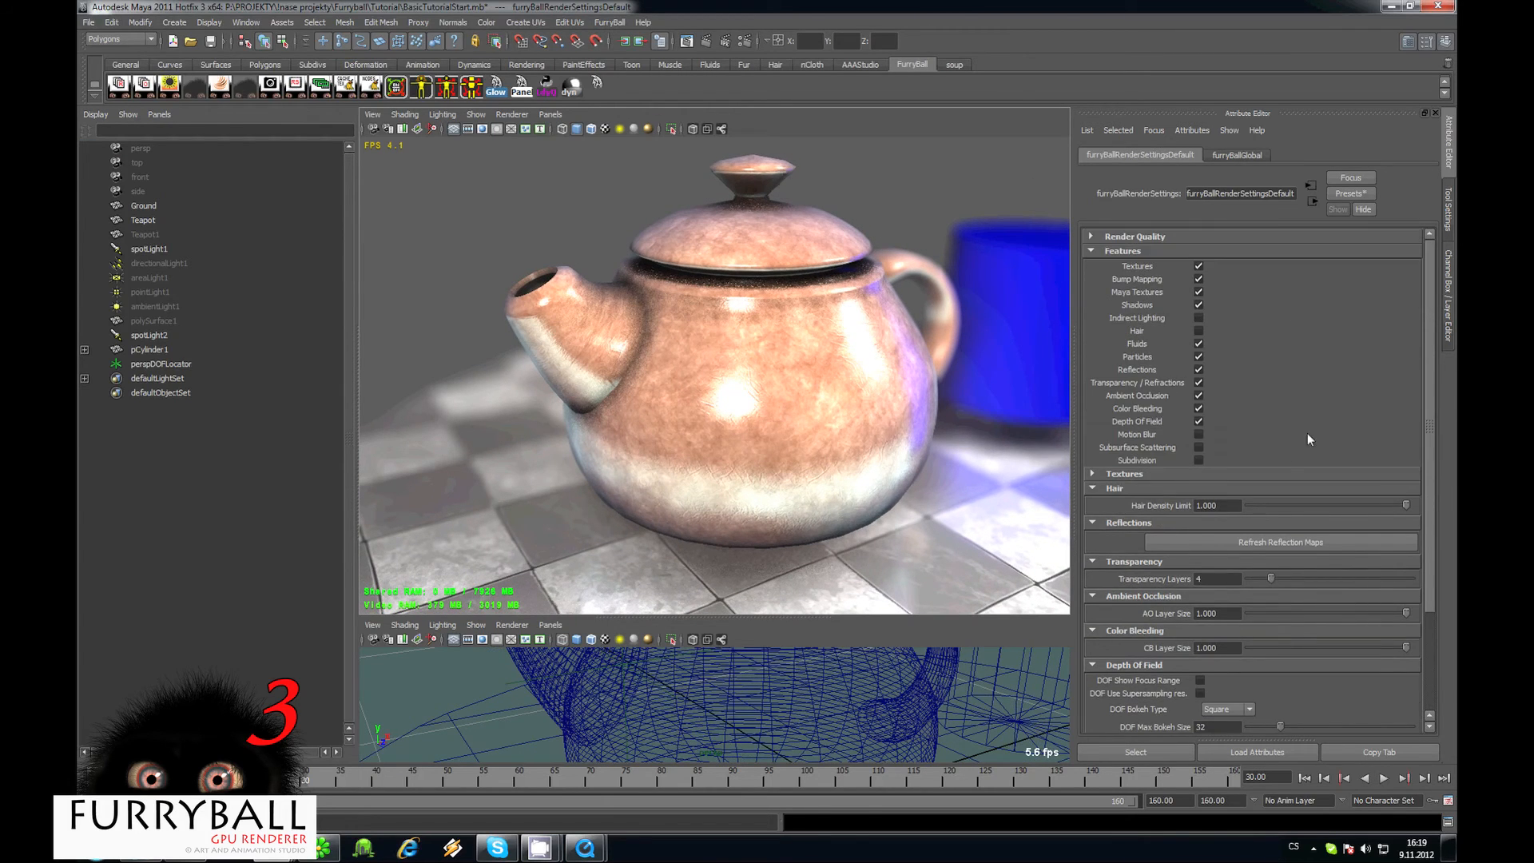
scroll(1308, 433, down, 5)
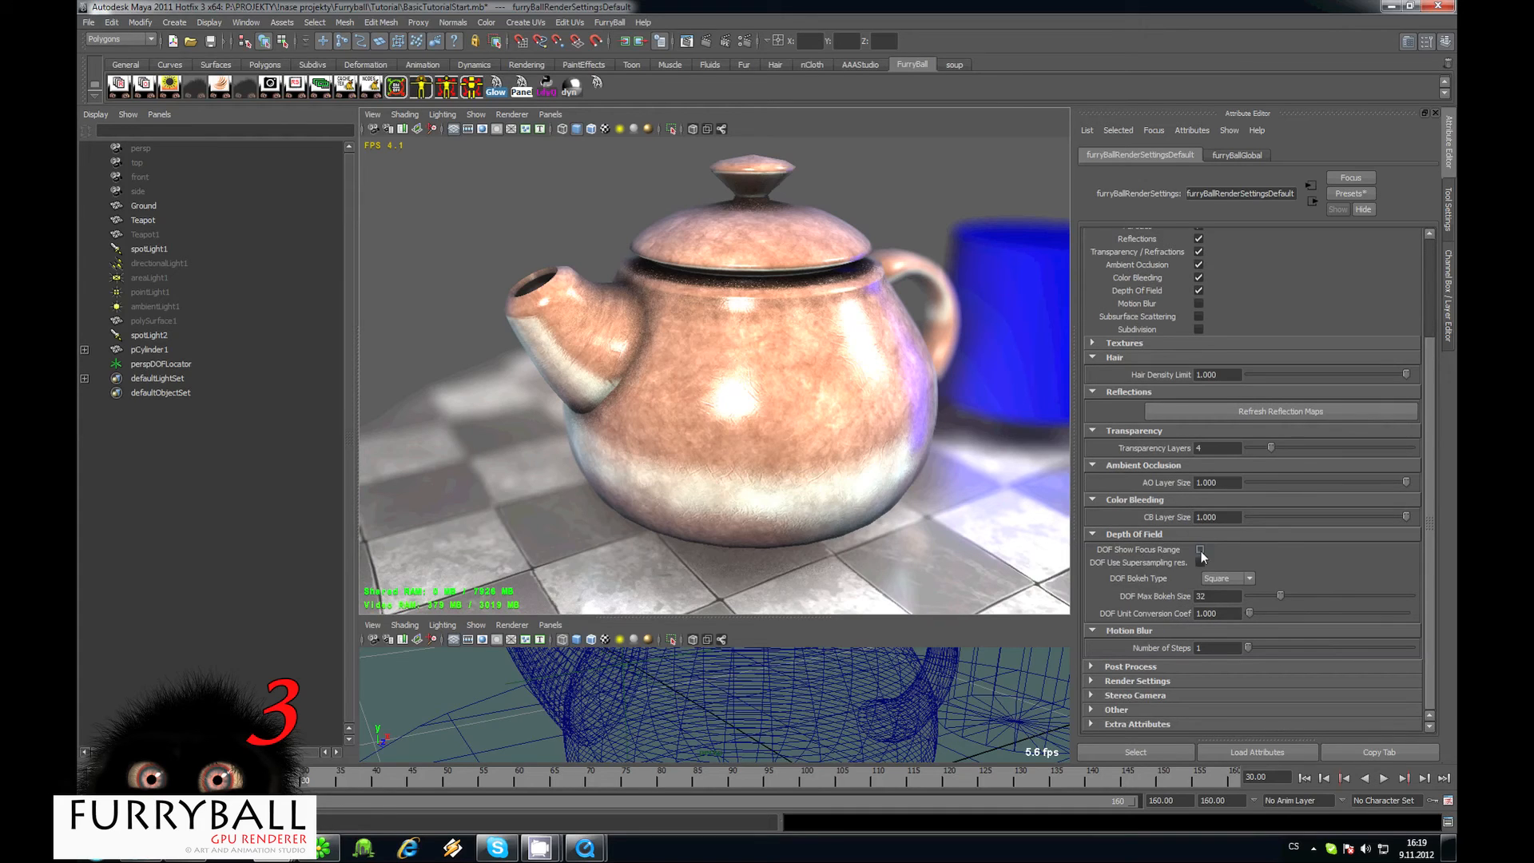
click(1200, 549)
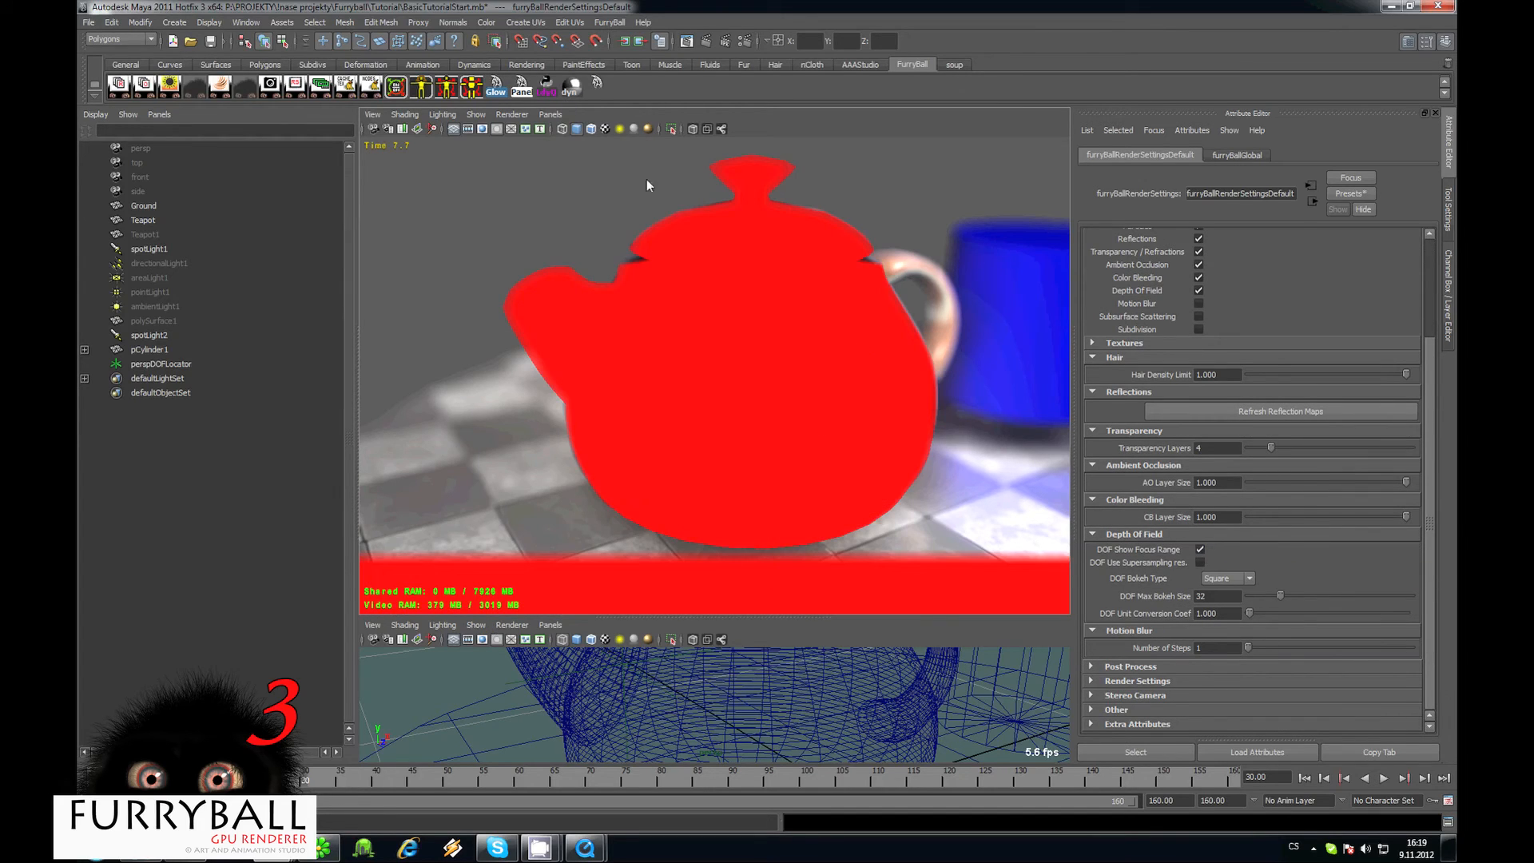
click(373, 128)
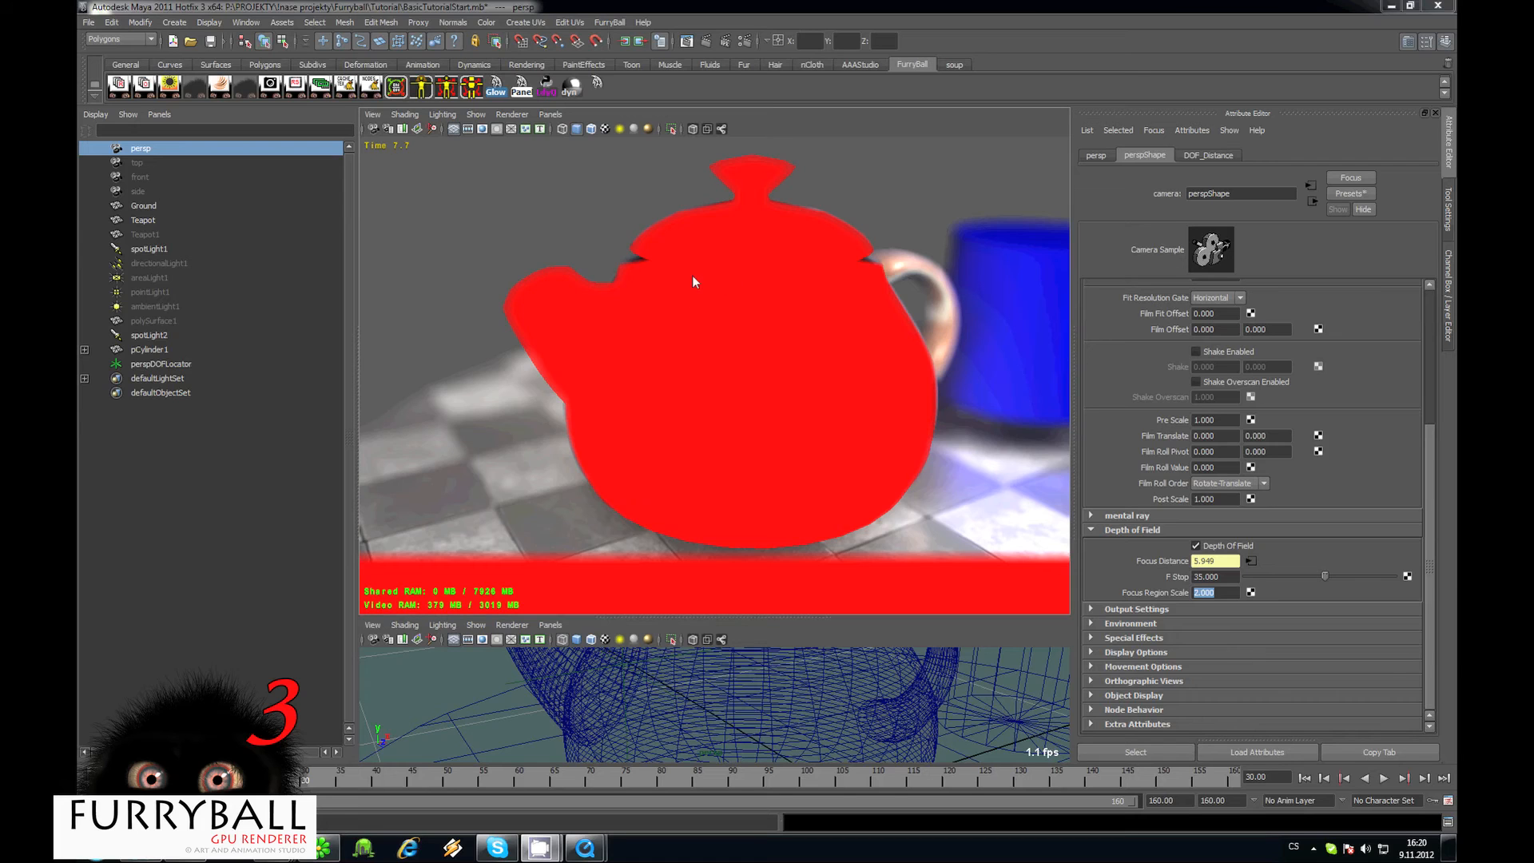
drag(1231, 578, 1038, 605)
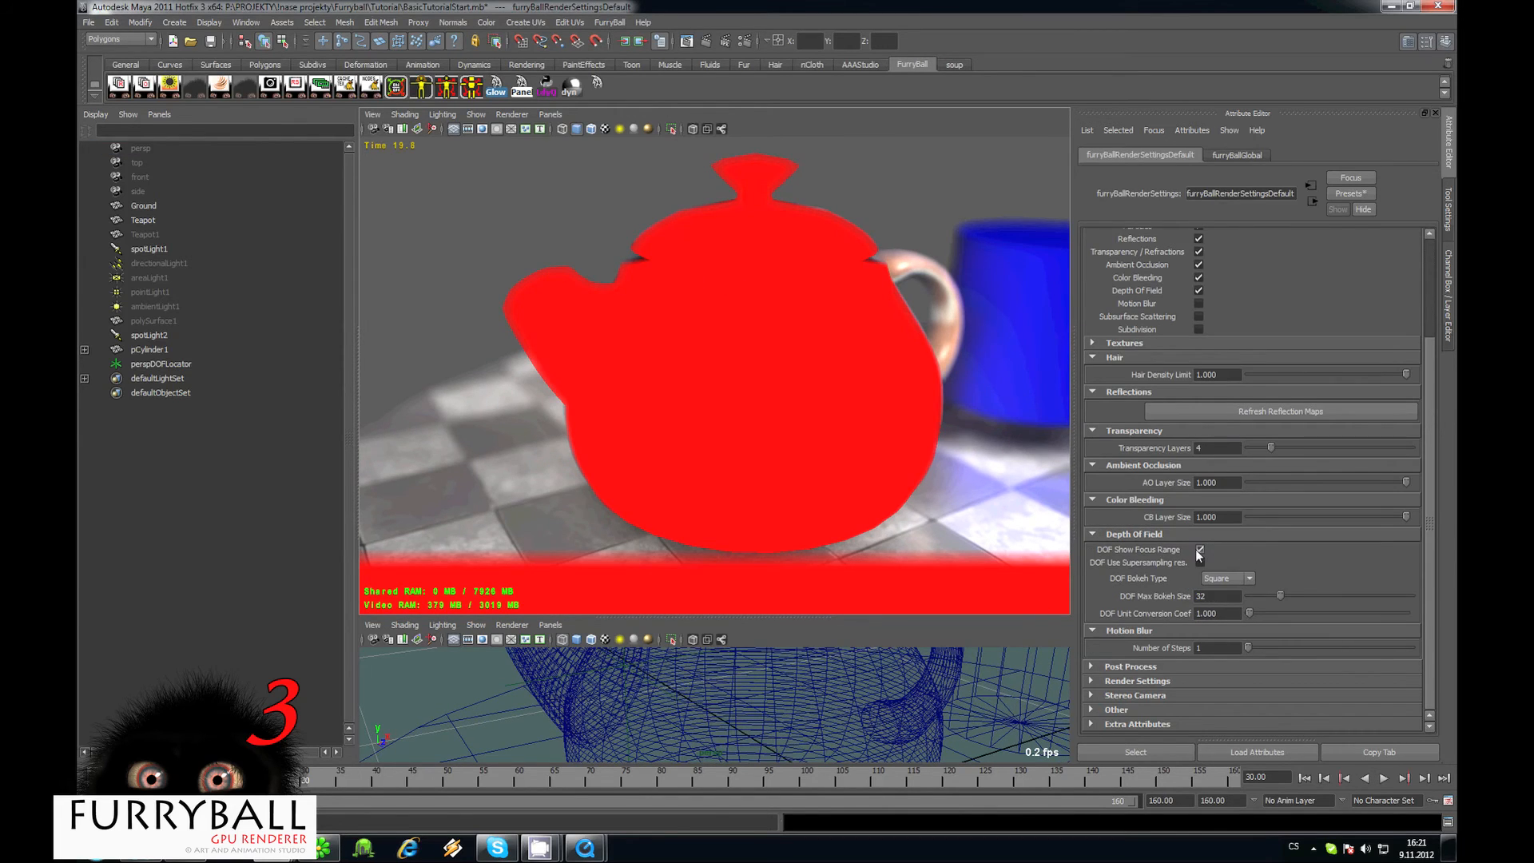
click(1199, 550)
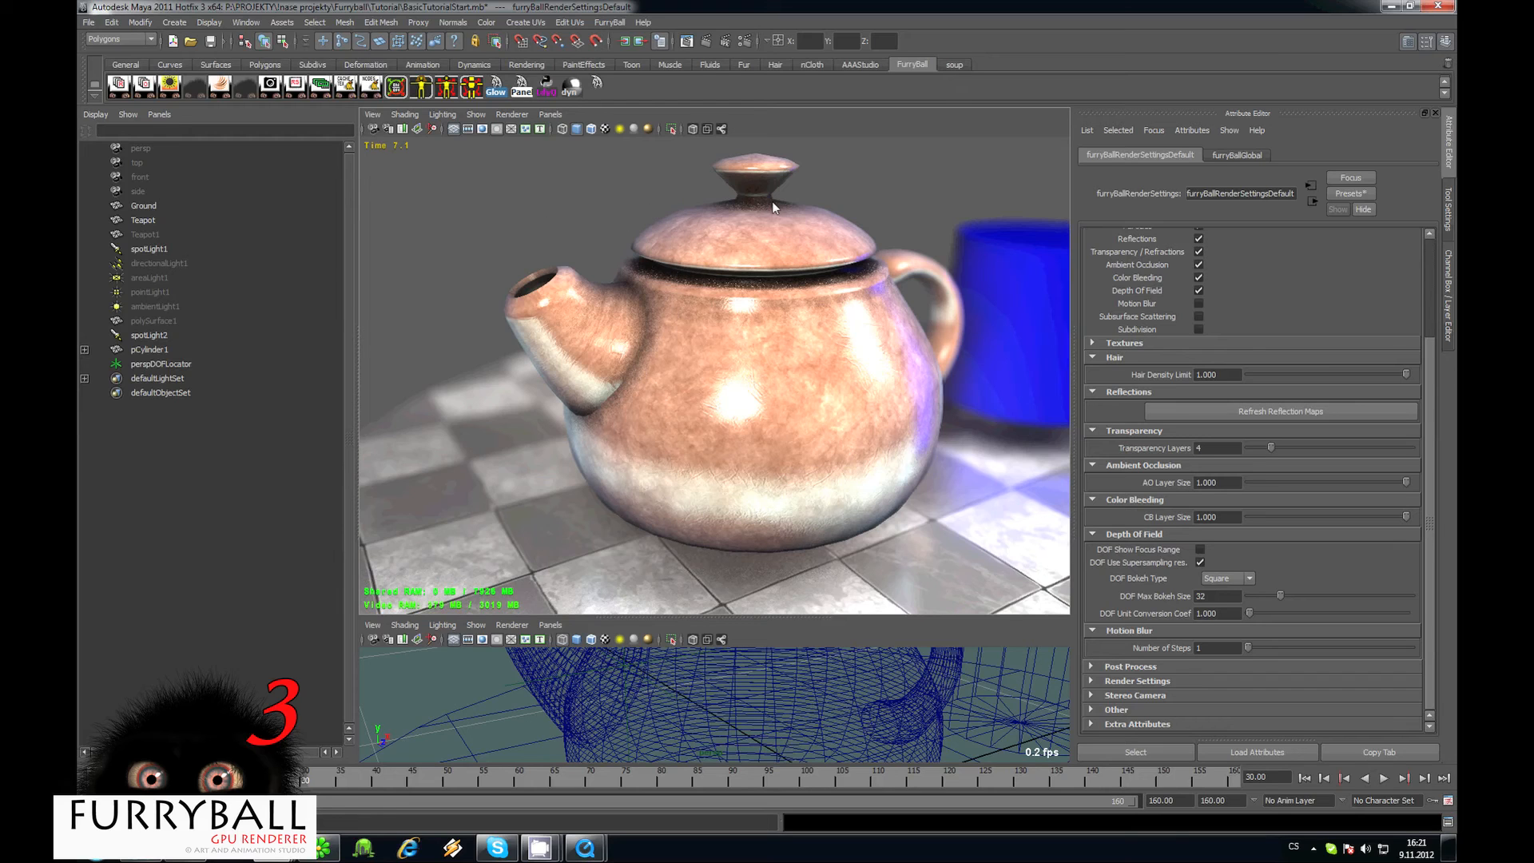
Examine the supersampled depth of field blur up close, turn DOF Use Supersampling res. off, and view the Bokeh Type options.
scroll(665, 282, up, 3)
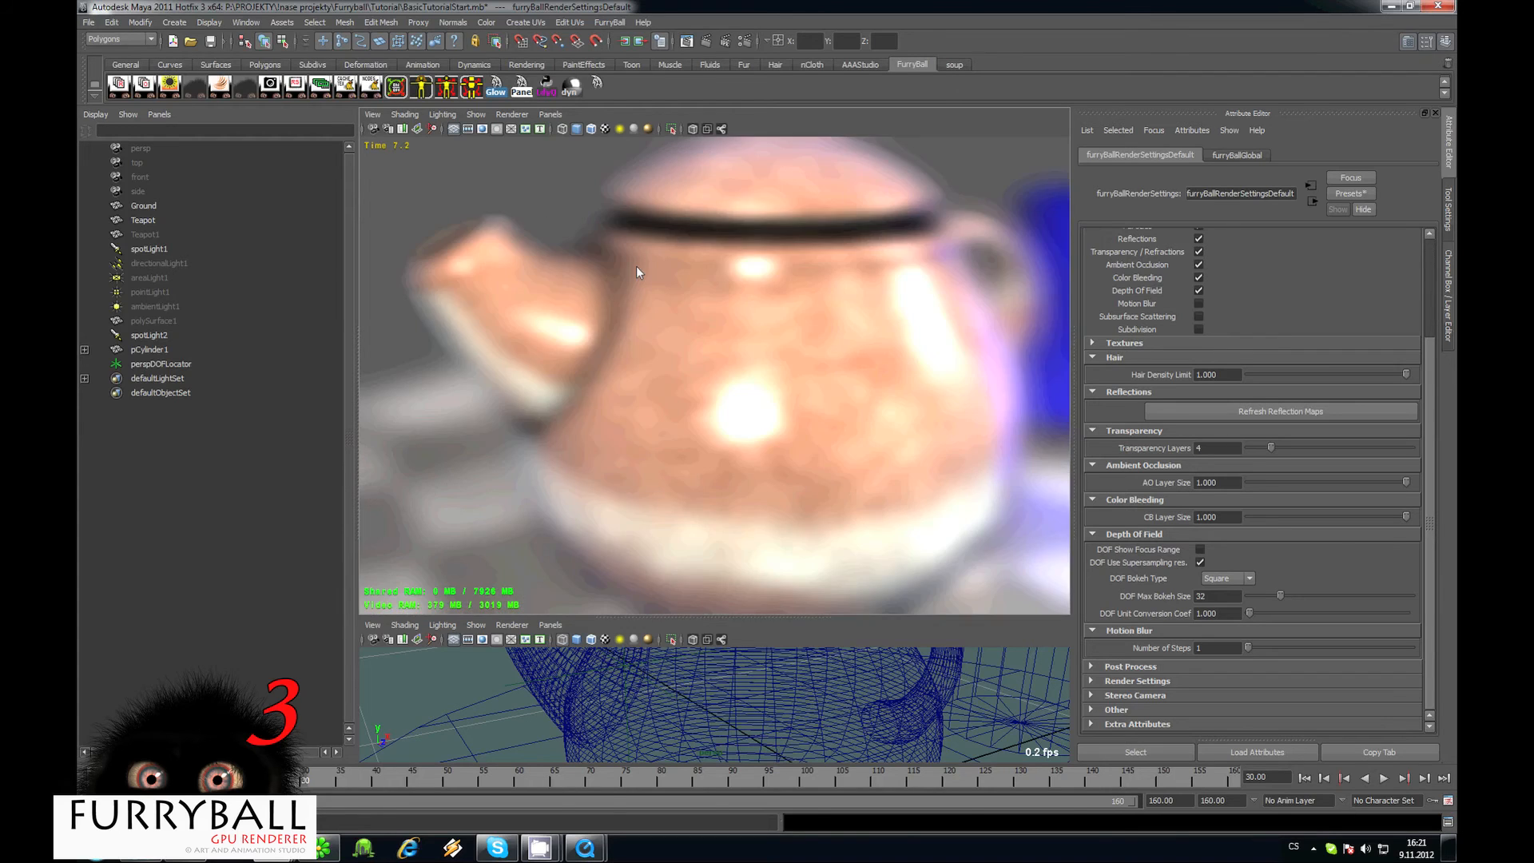
scroll(636, 266, down, 2)
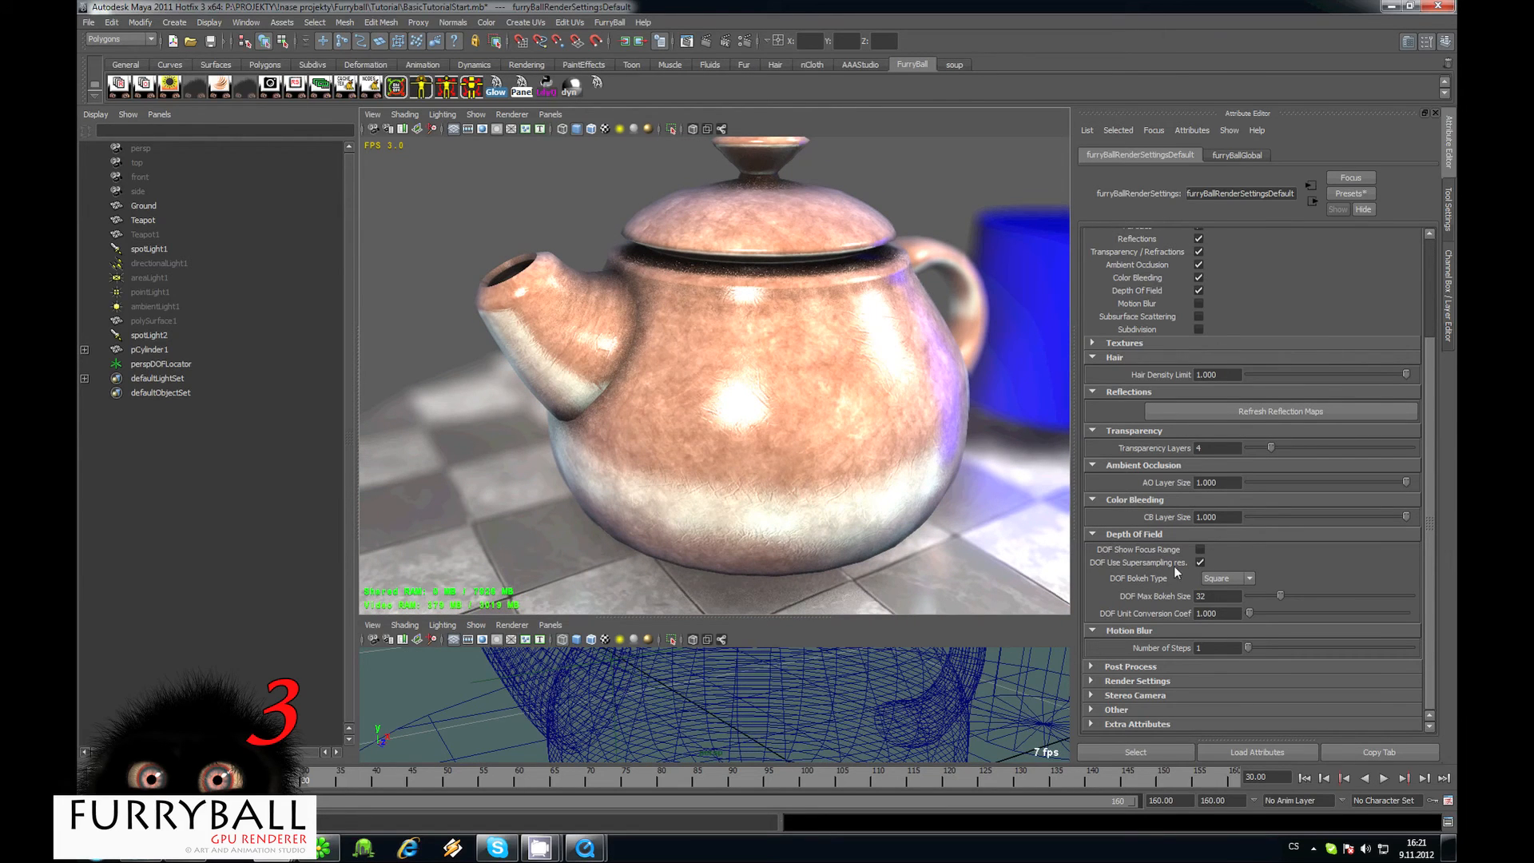
click(1201, 562)
click(1231, 578)
click(1287, 578)
Switch the viewport to Default Quality Rendering and select the blue cylinder beside the teapot.
click(512, 115)
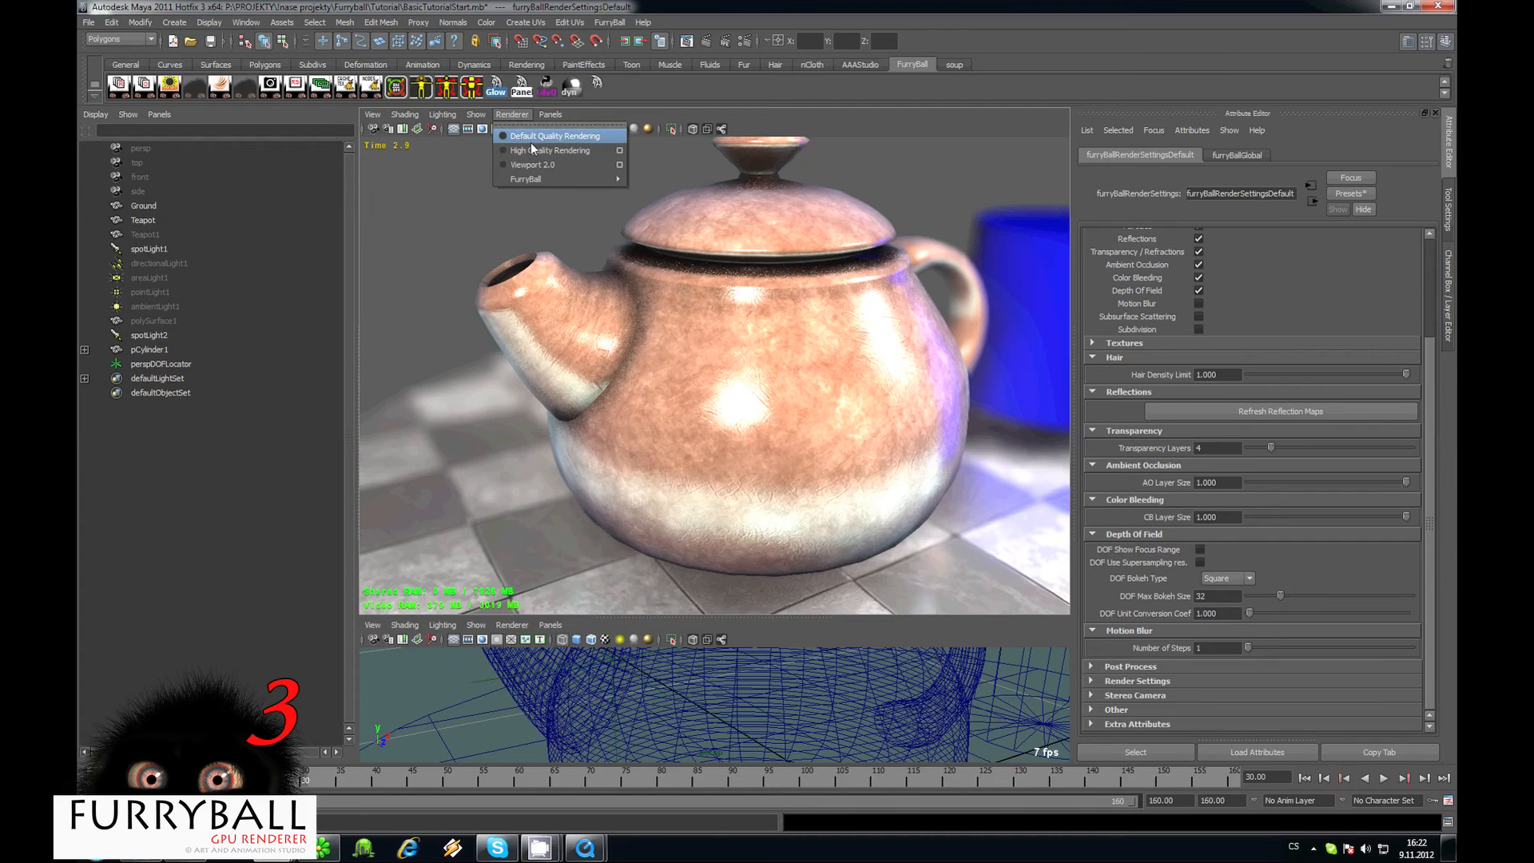
click(531, 140)
scroll(828, 342, down, 5)
click(913, 314)
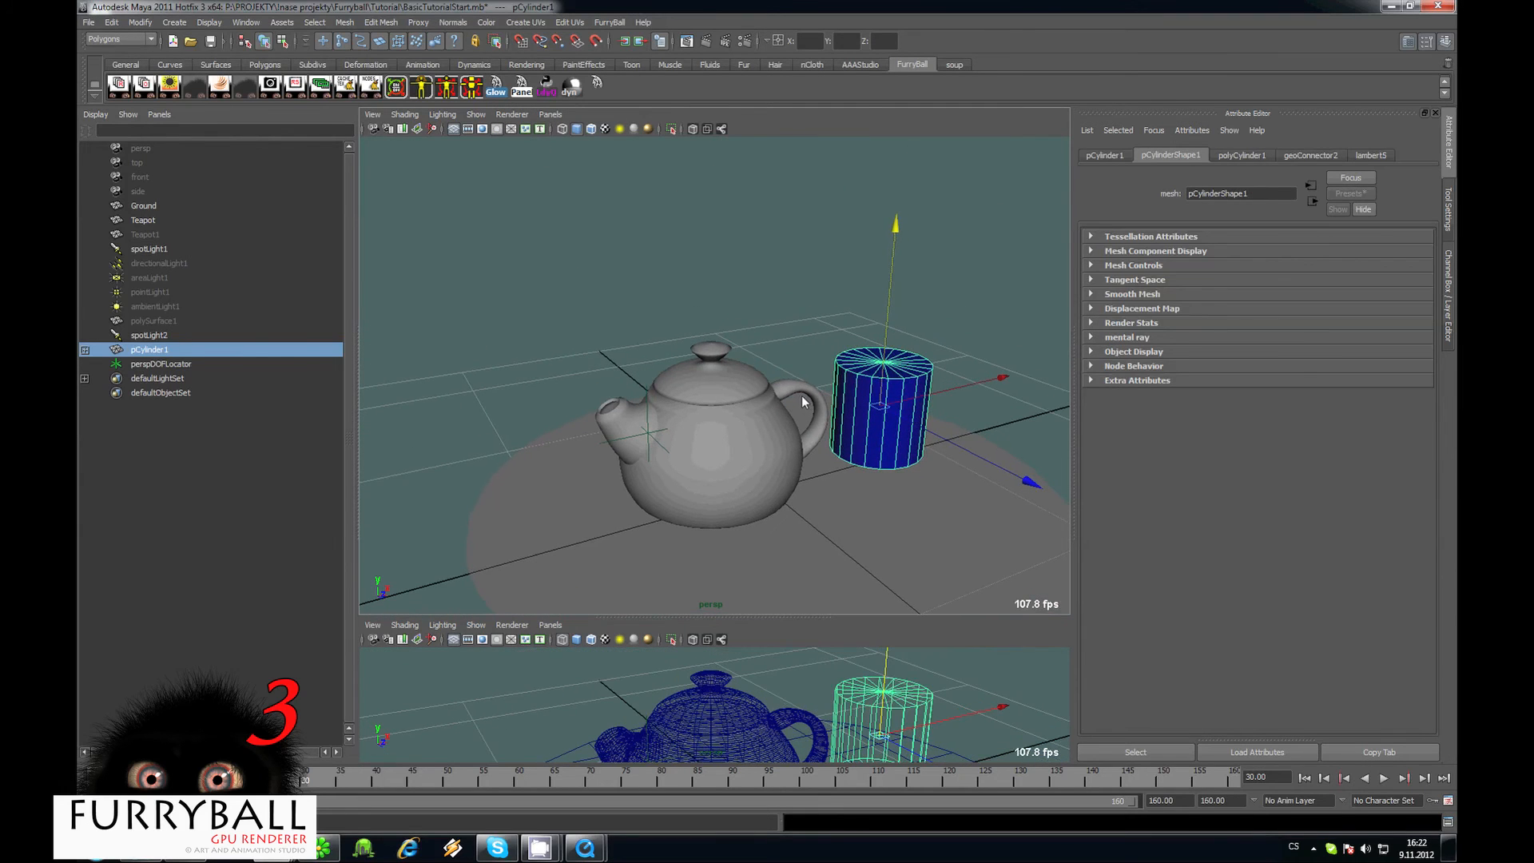
key(r)
drag(879, 407, 836, 411)
key(ctrl+z)
Duplicate the blue cylinder behind the teapot and scale the copy down to a tiny size.
key(ctrl+d)
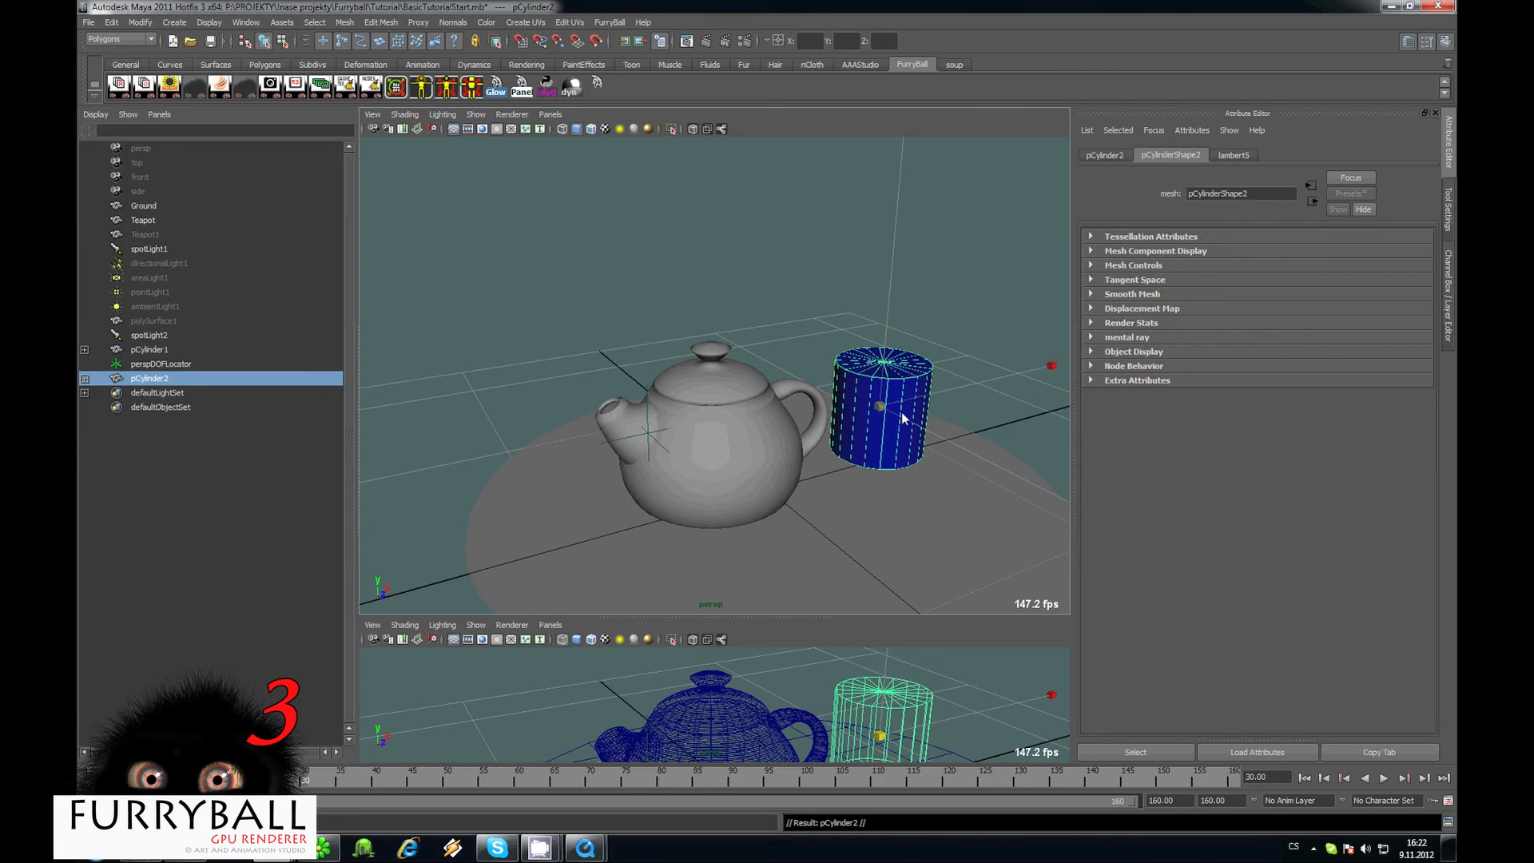
key(w)
drag(1009, 474, 702, 354)
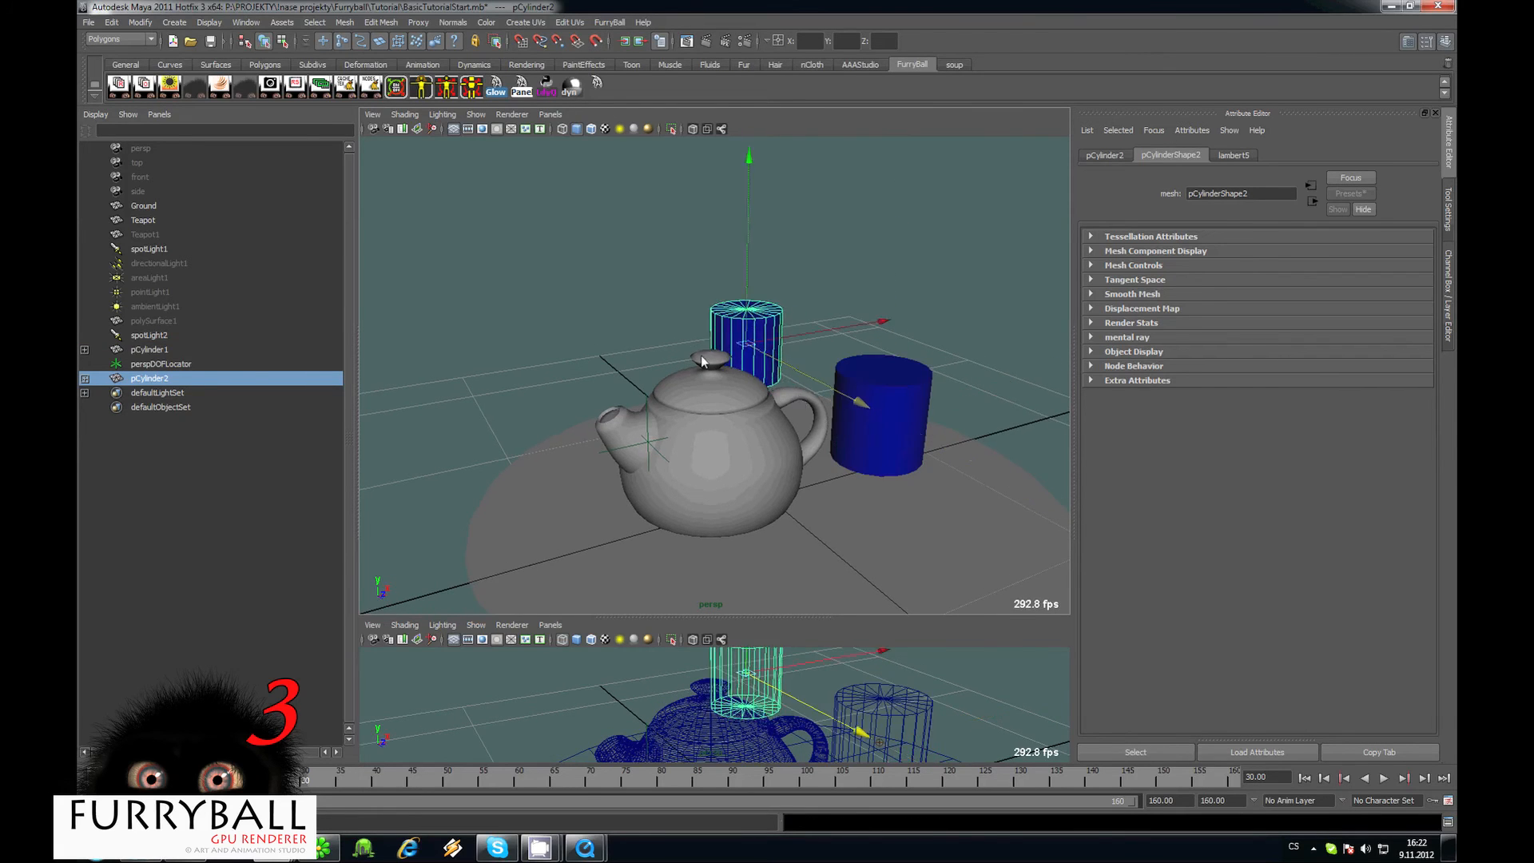
alt+drag(760, 311, 727, 332)
key(r)
mouse_move(971, 255)
middle_down()
mouse_move(880, 274)
mouse_move(894, 277)
mouse_move(874, 296)
middle_up()
key(ctrl+z)
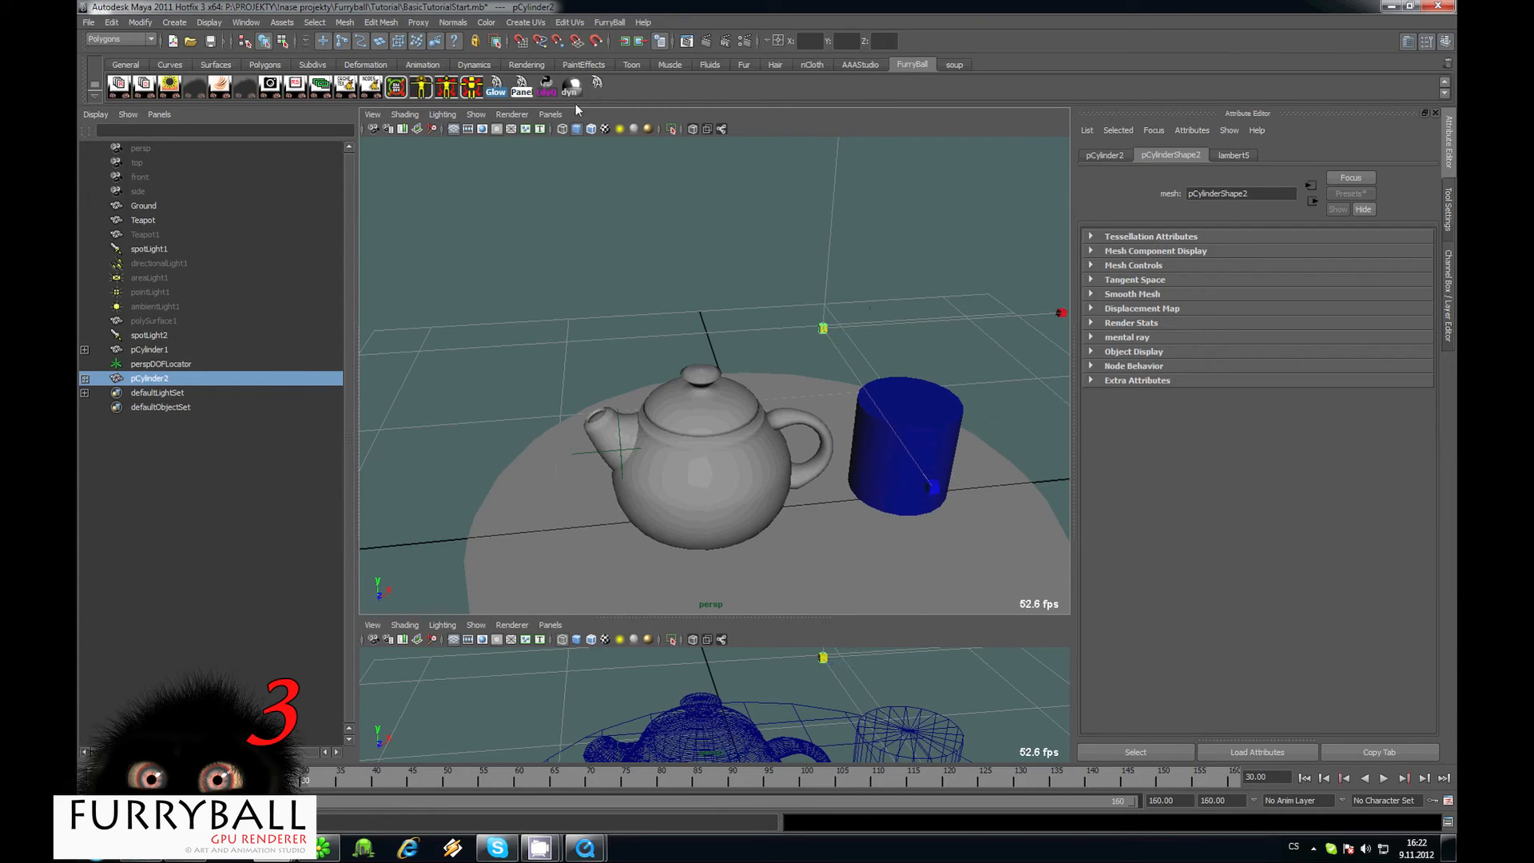
Assign a new Lambert material to the tiny cylinder and set its Incandescence to white with a V value of 1.
click(526, 64)
click(370, 87)
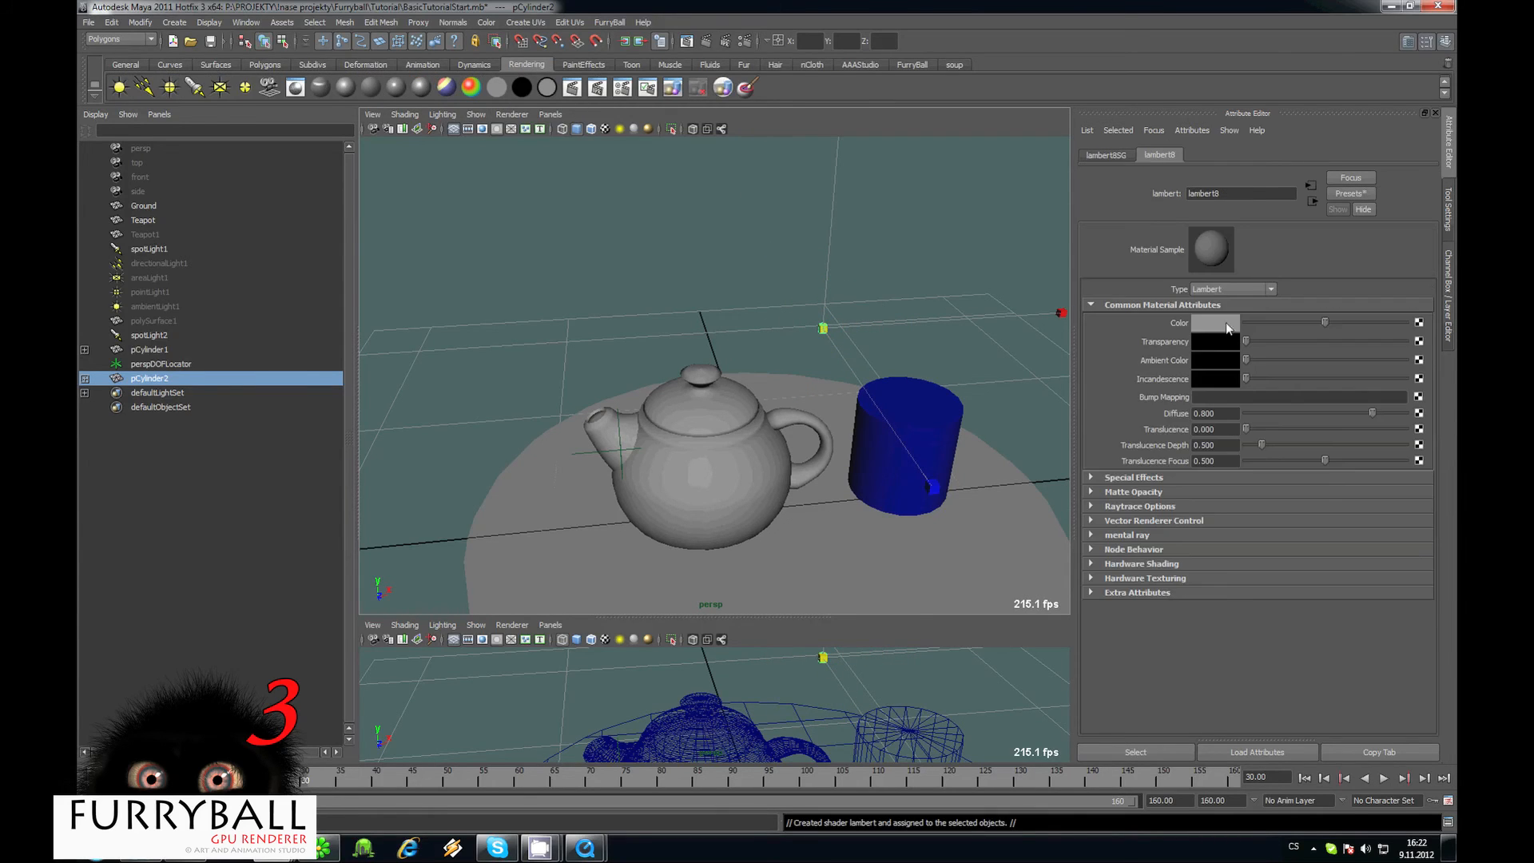
click(1234, 379)
double_click(1025, 454)
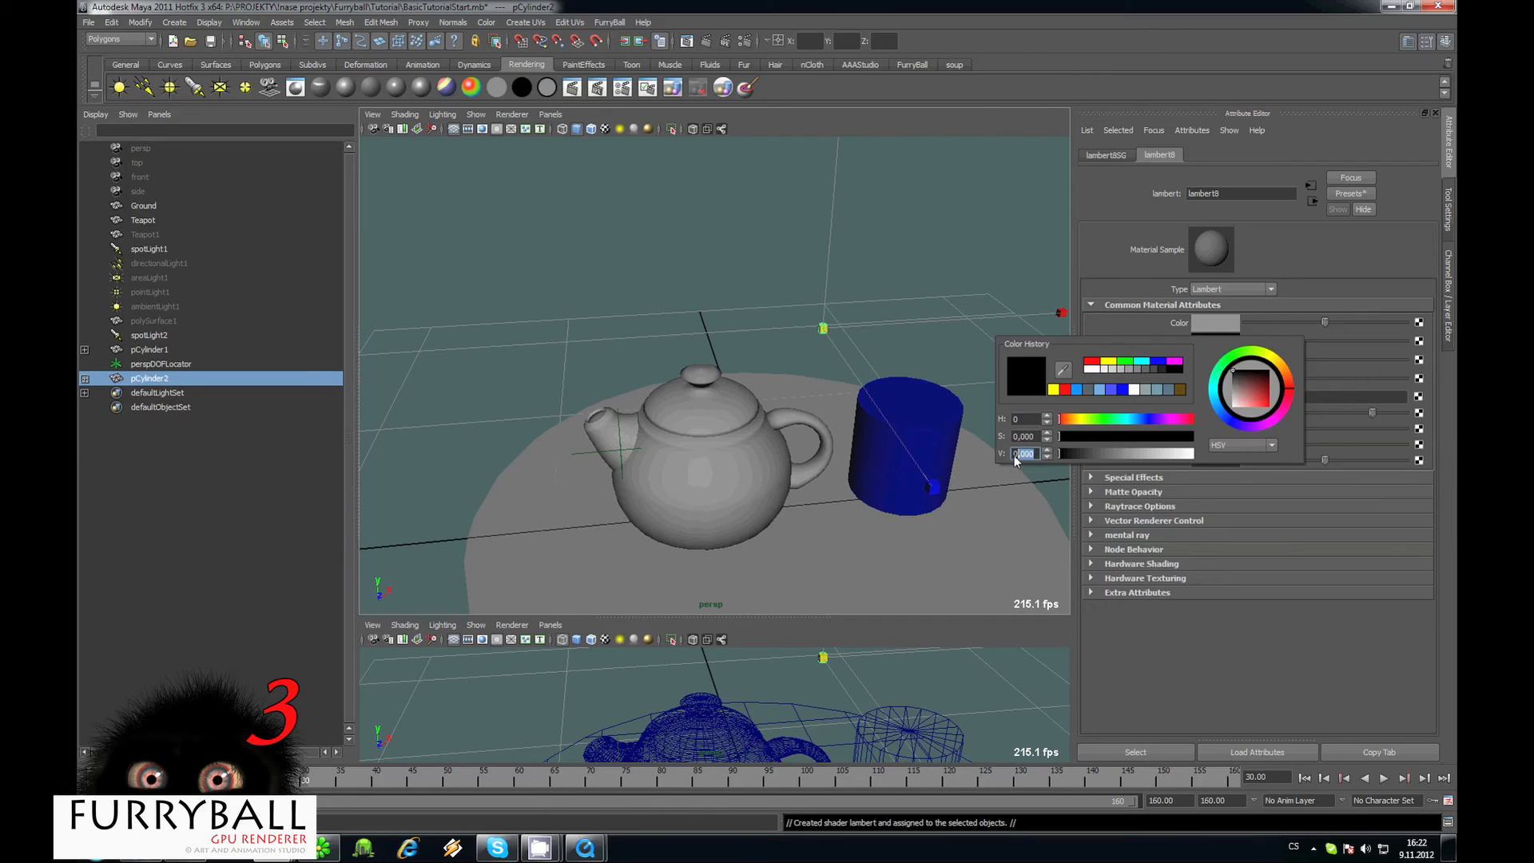
text(1)
key(Return)
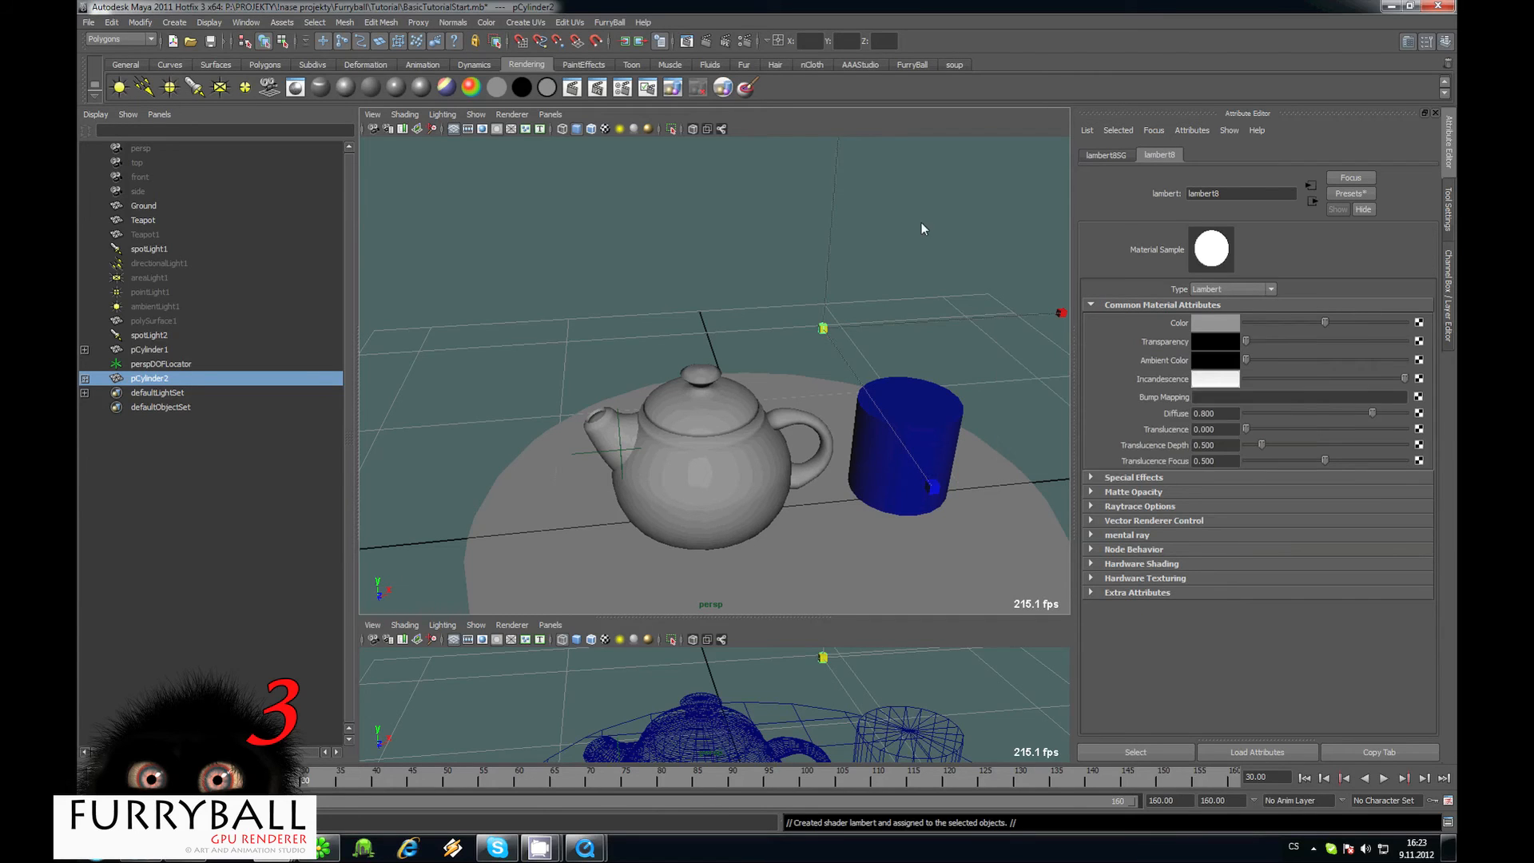
Move the tiny white cylinder behind the teapot's spout and duplicate it into a scattered group of twelve.
key(w)
alt+right_drag(915, 299, 823, 310)
alt+middle_drag(823, 310, 819, 330)
drag(814, 335, 736, 270)
key(ctrl+d)
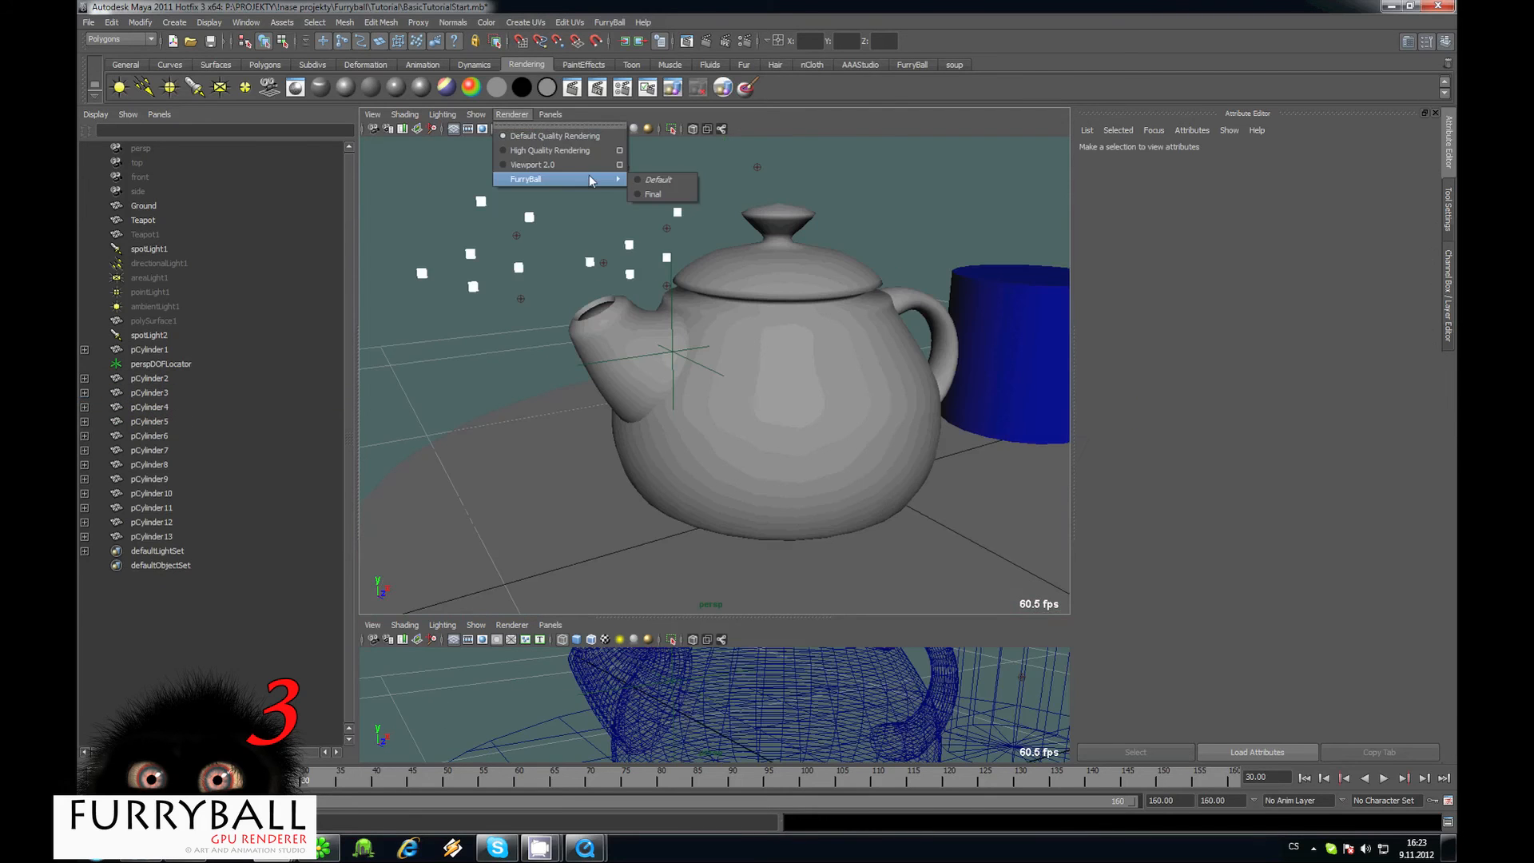
Render the viewport with FurryBall Default and orbit to examine the bokeh of the scattered white cylinders.
click(673, 183)
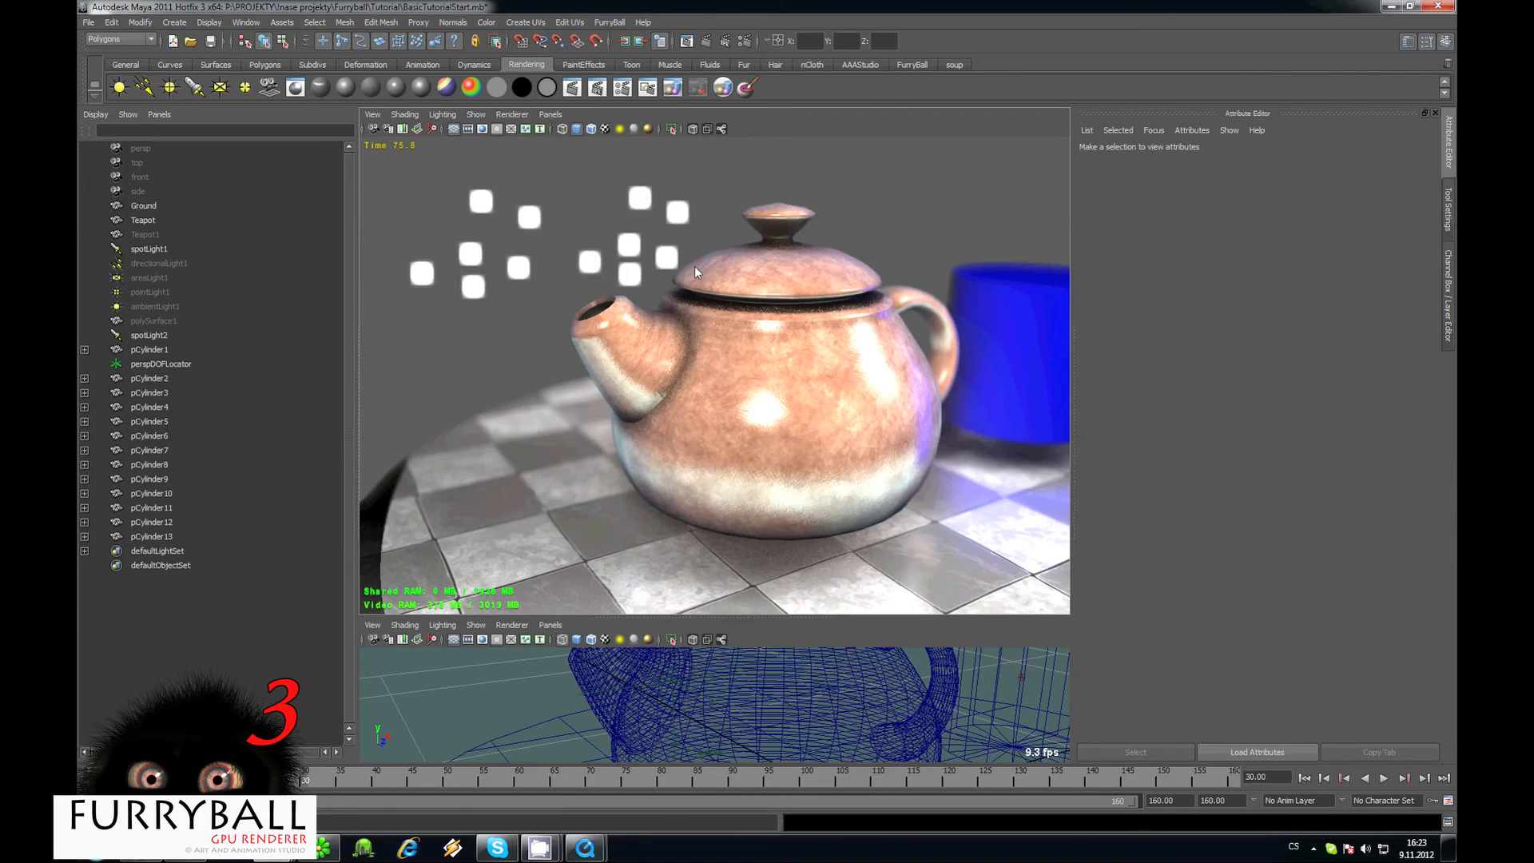
alt+drag(695, 267, 729, 273)
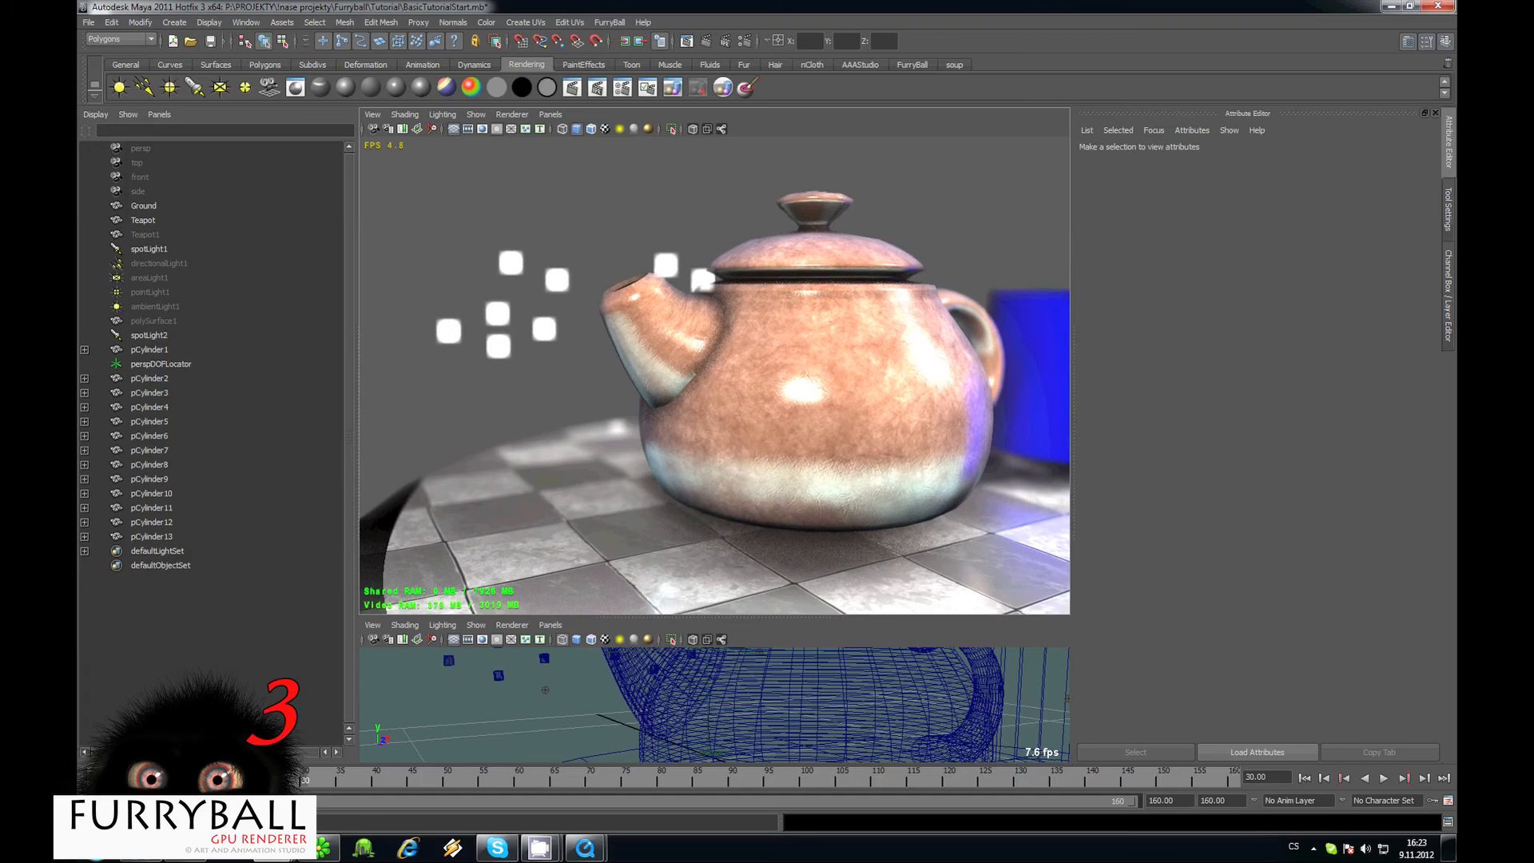
alt+drag(601, 319, 673, 319)
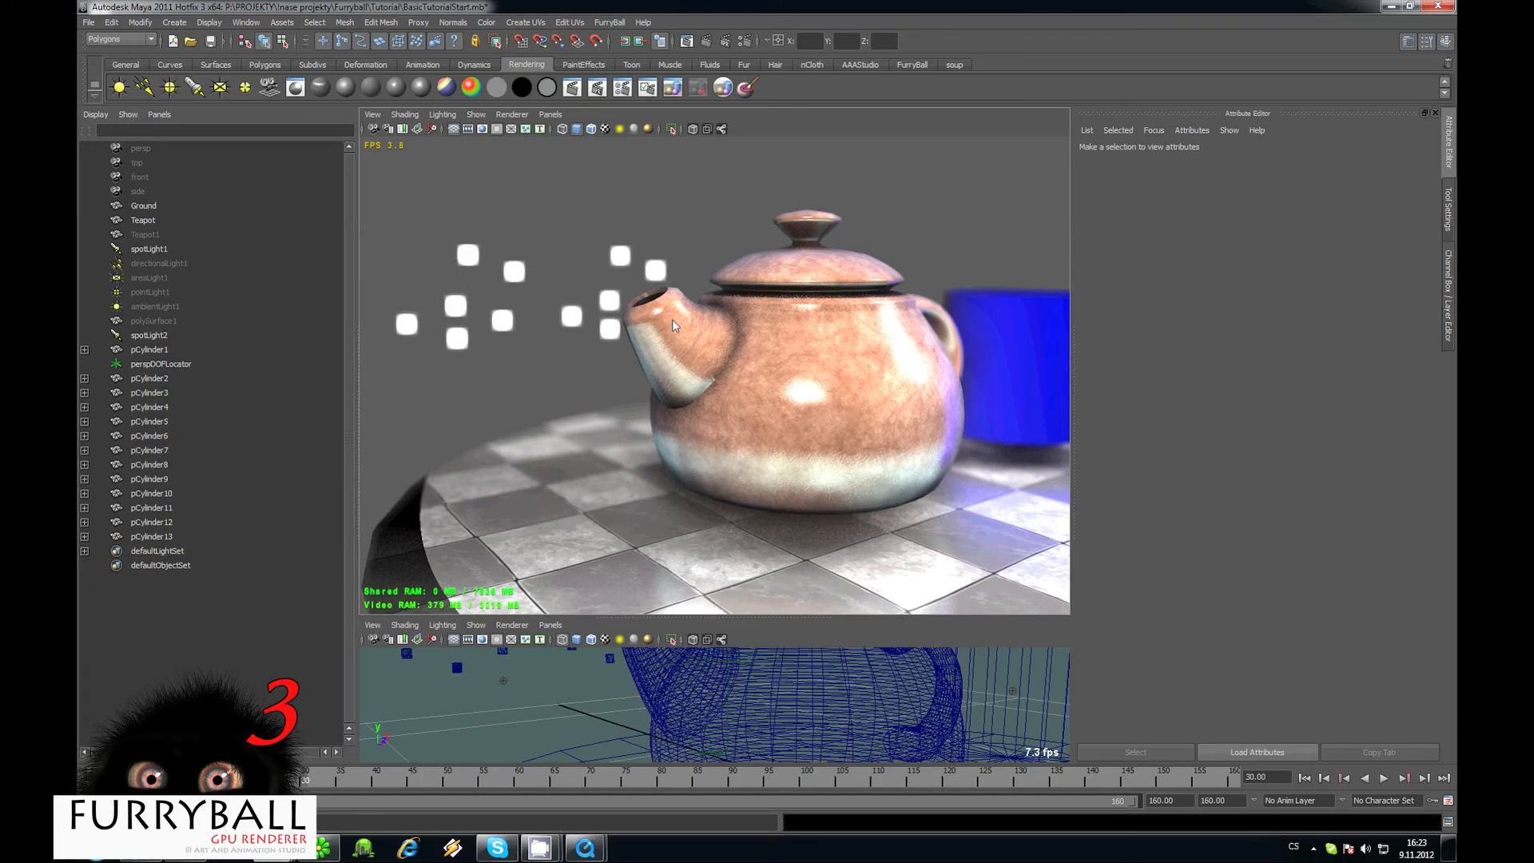
Select the group of tiny white cylinders beside the teapot's spout and scale the selection down to about 0.85.
alt+middle_drag(520, 326, 597, 326)
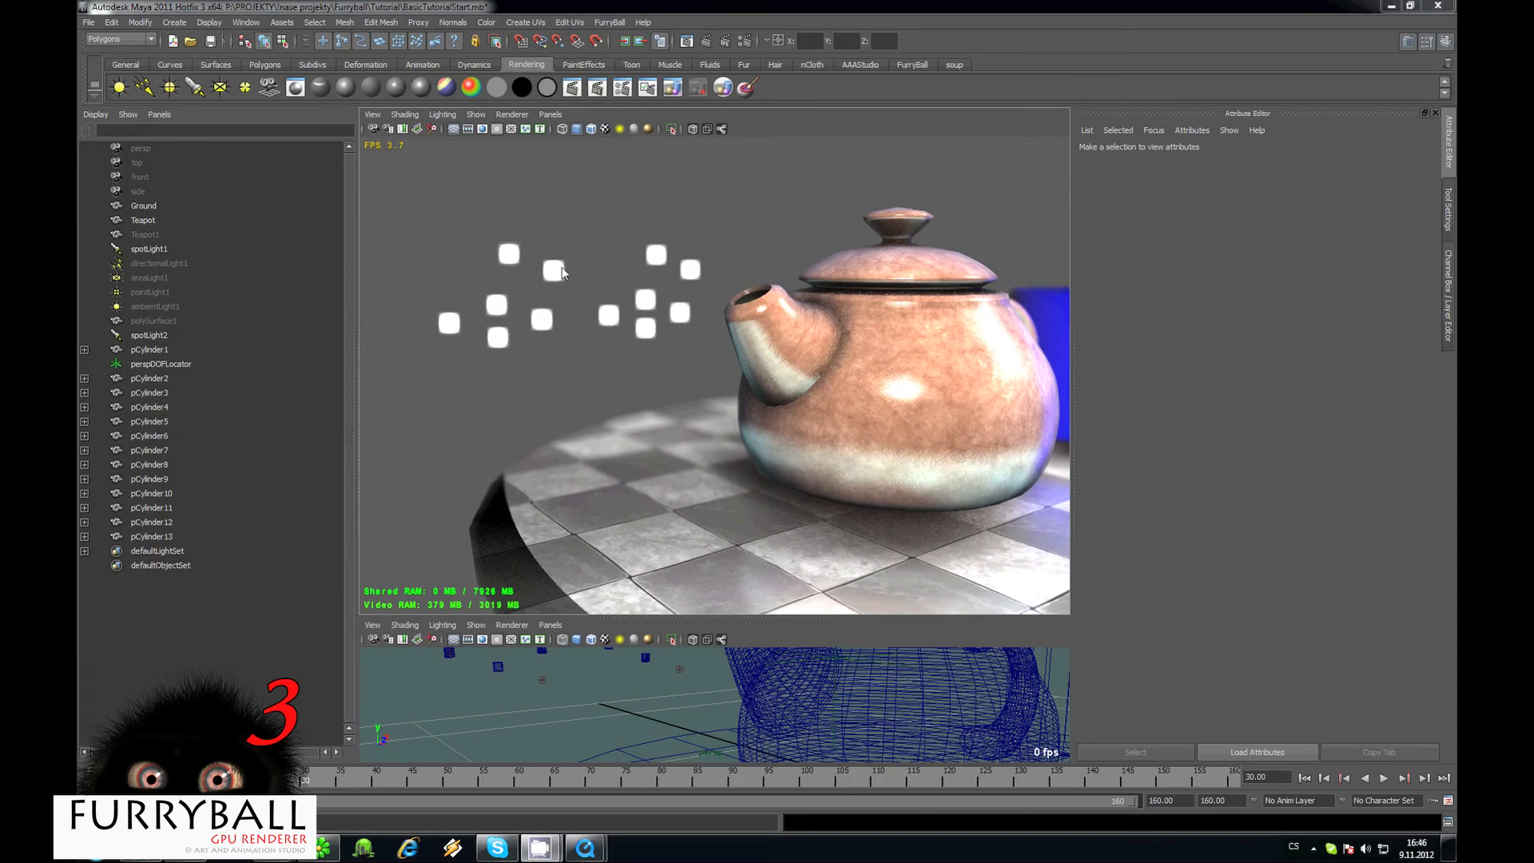
drag(424, 377, 712, 194)
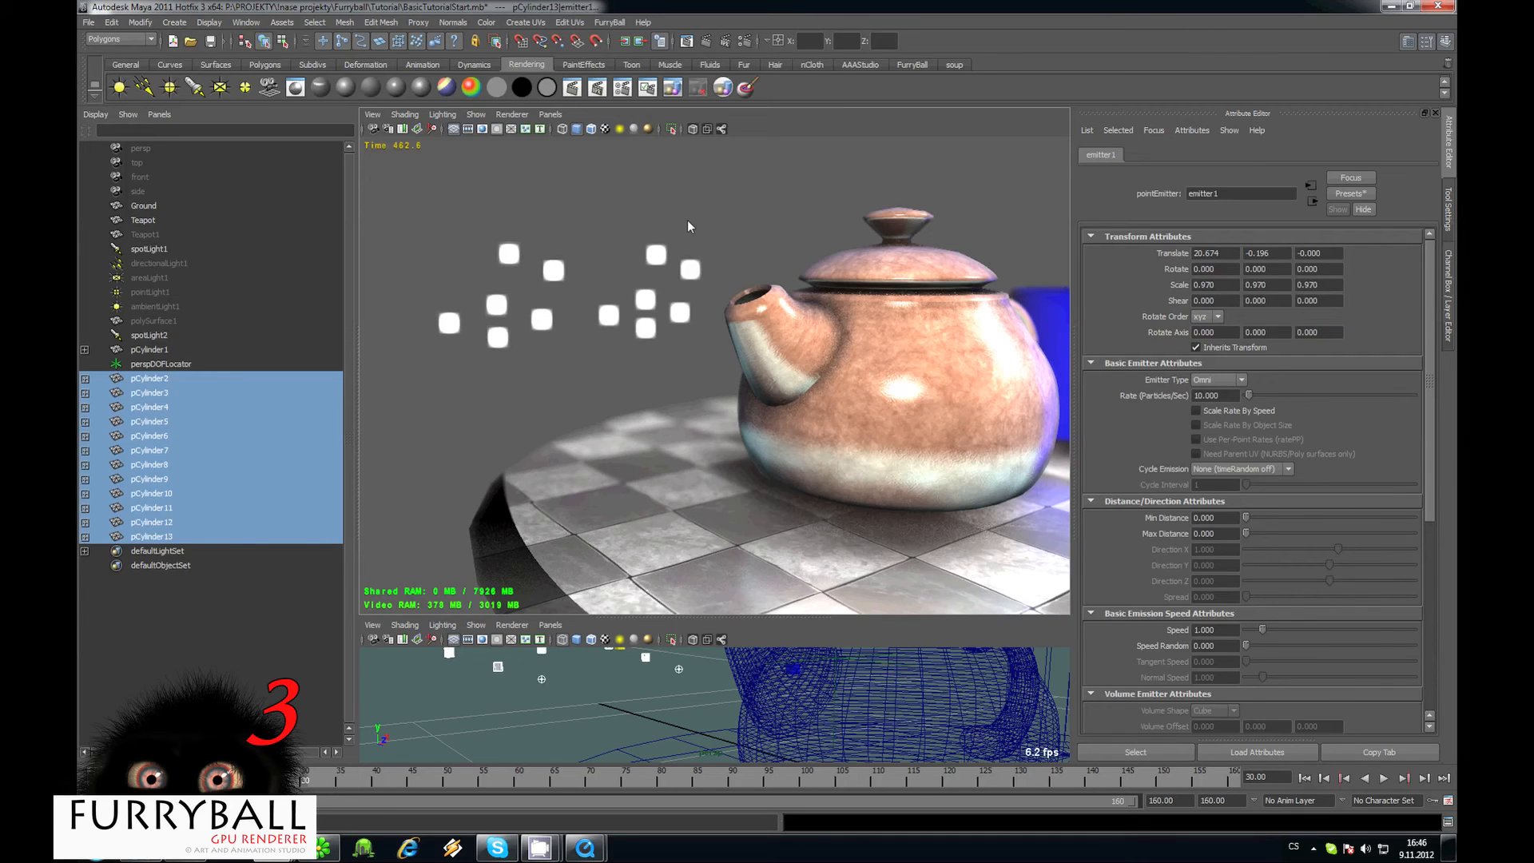
middle_drag(688, 220, 647, 236)
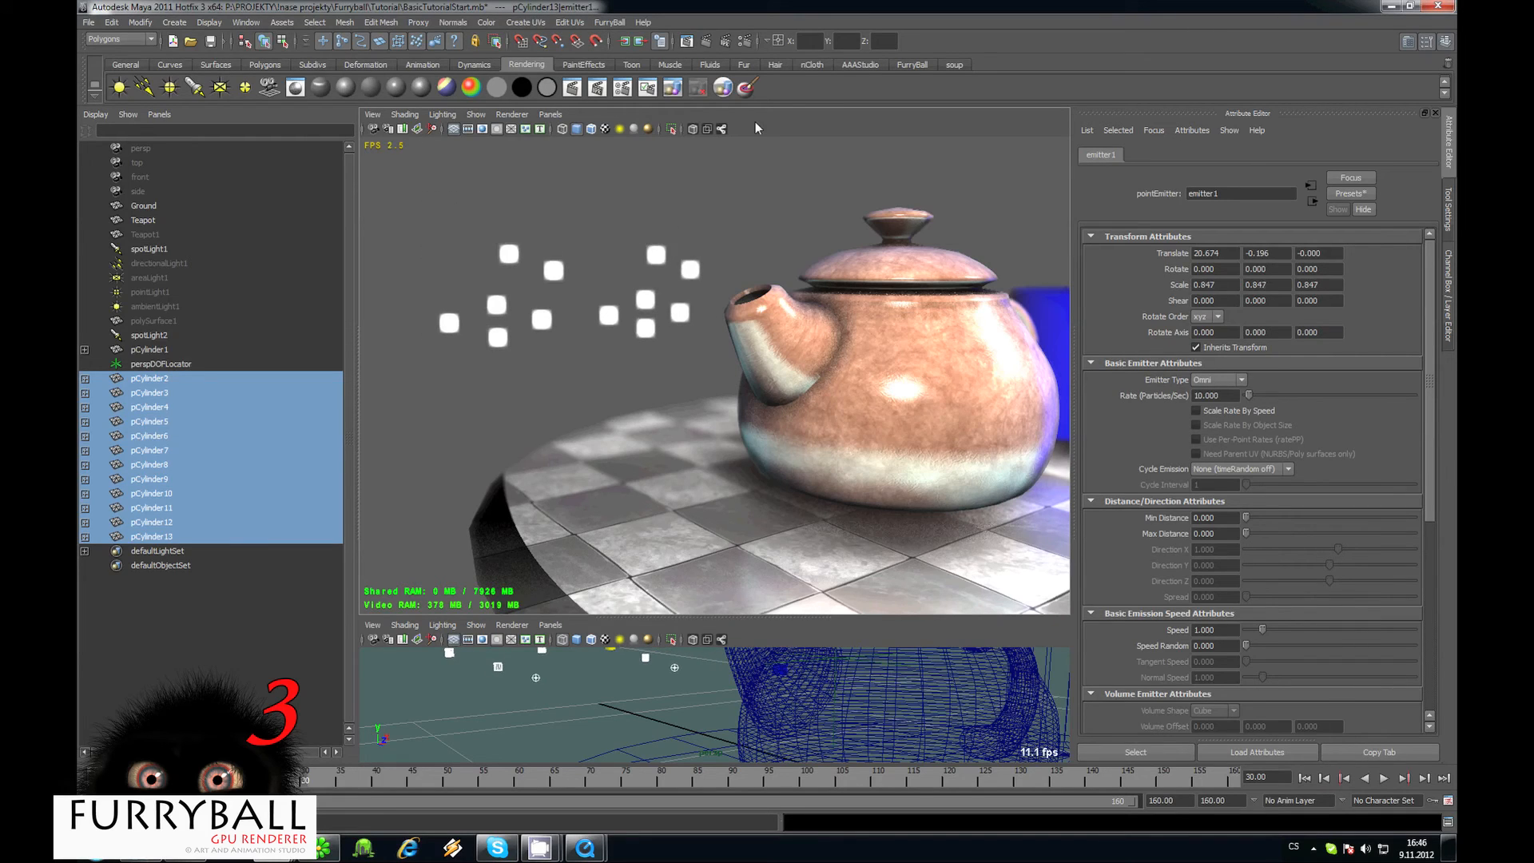
In the FurryBall Default render settings, try the Circle and Hexagon DOF Bokeh Types and settle on Triangle.
click(911, 65)
click(295, 87)
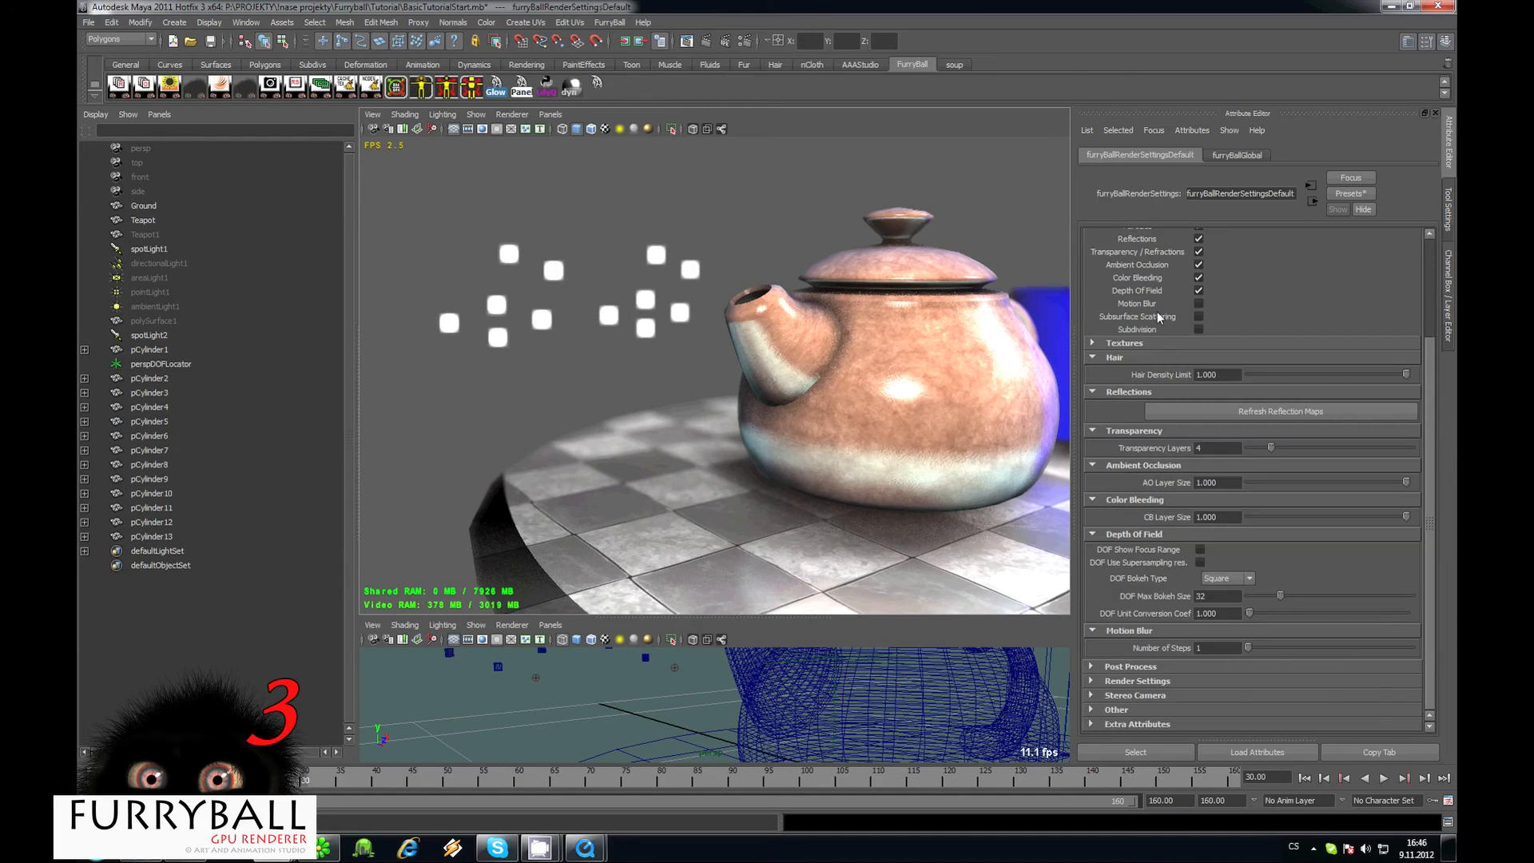
click(1224, 584)
click(1219, 596)
click(1237, 578)
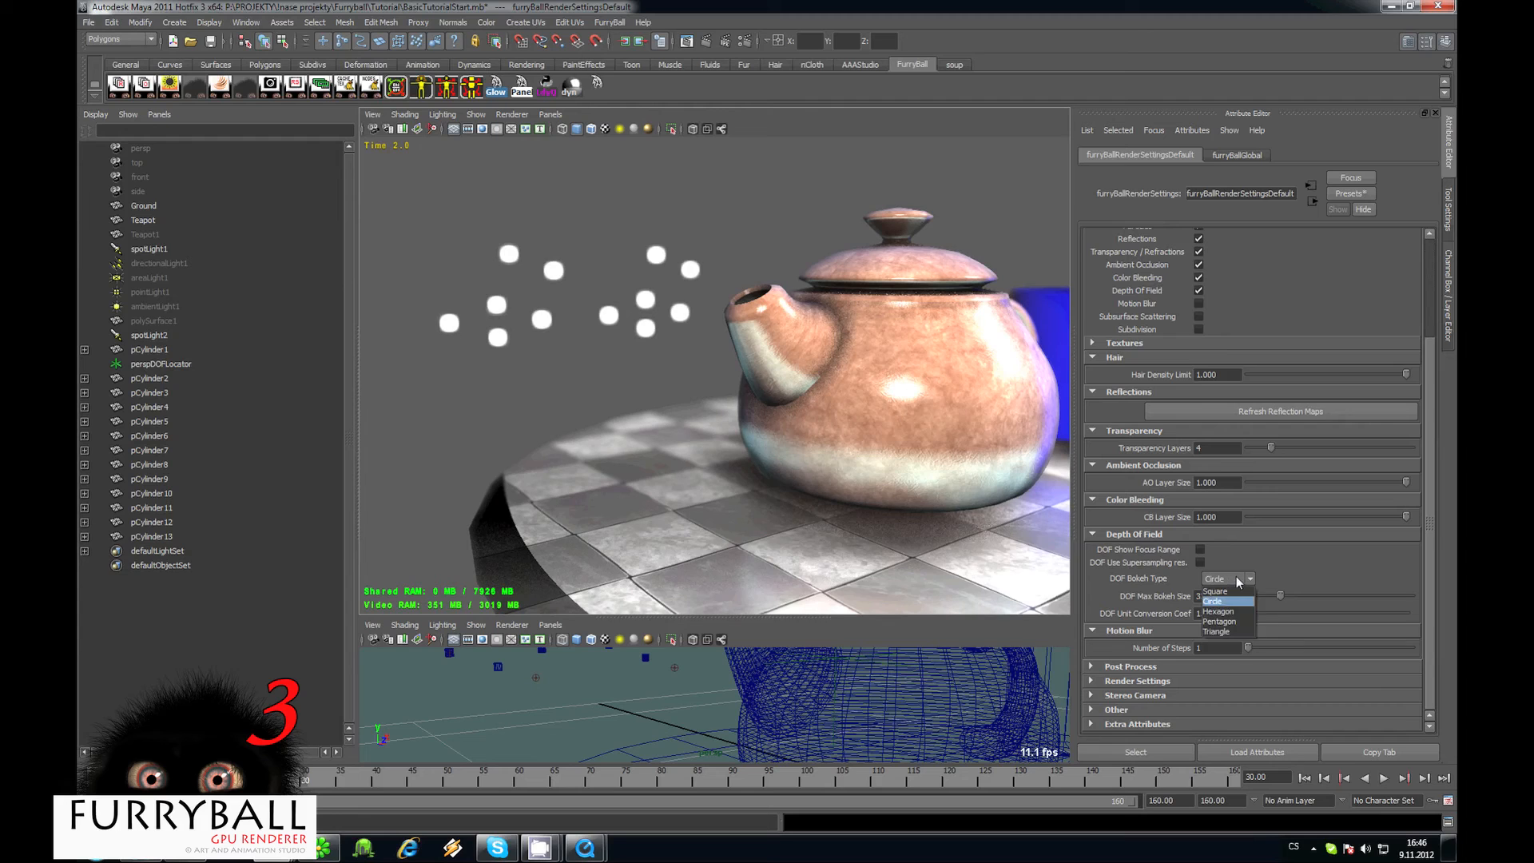
click(1220, 612)
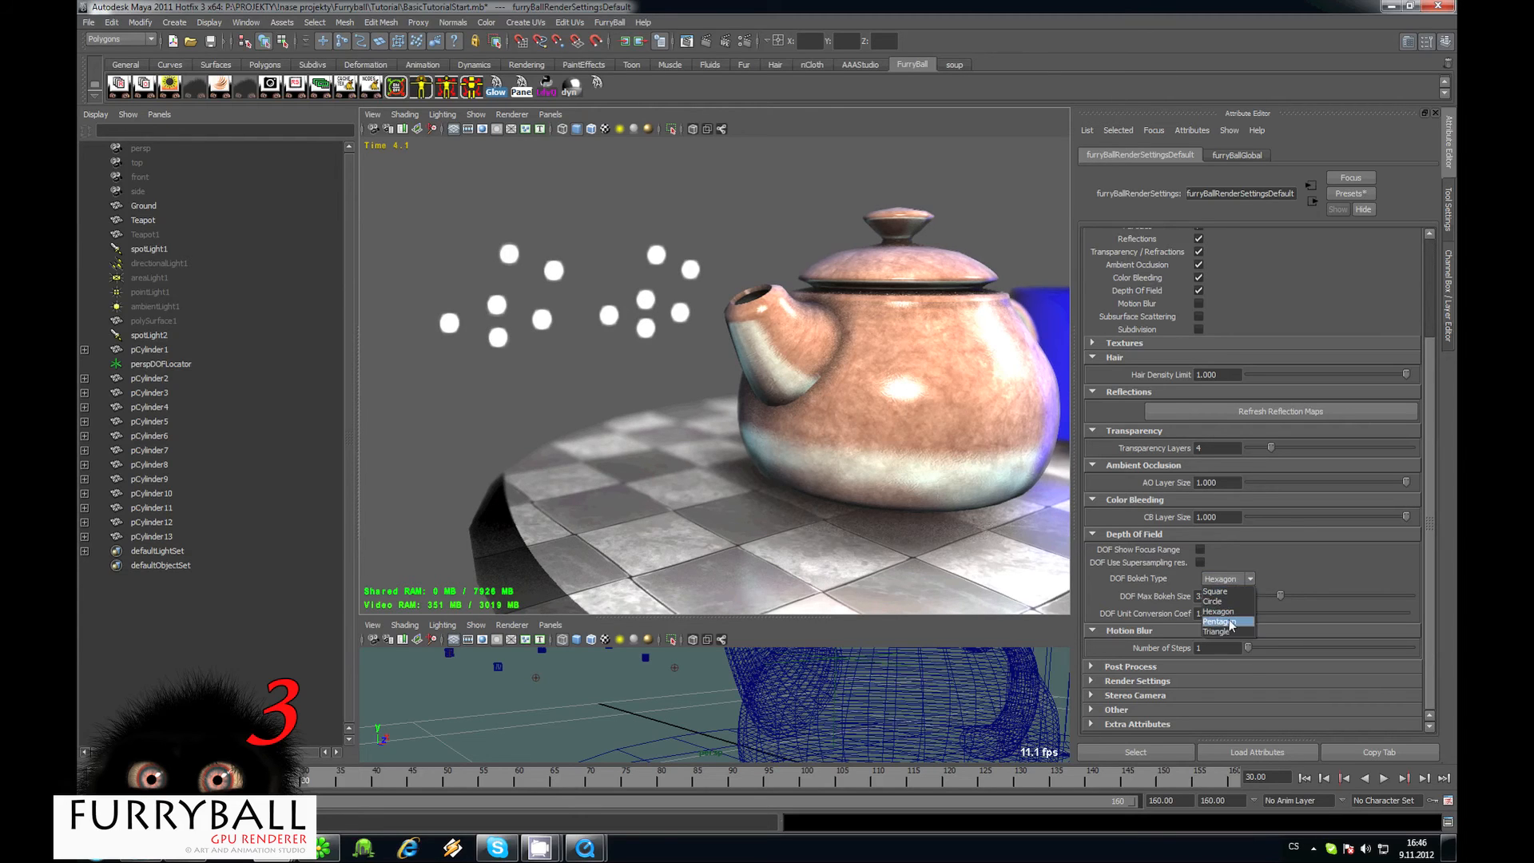
click(1231, 579)
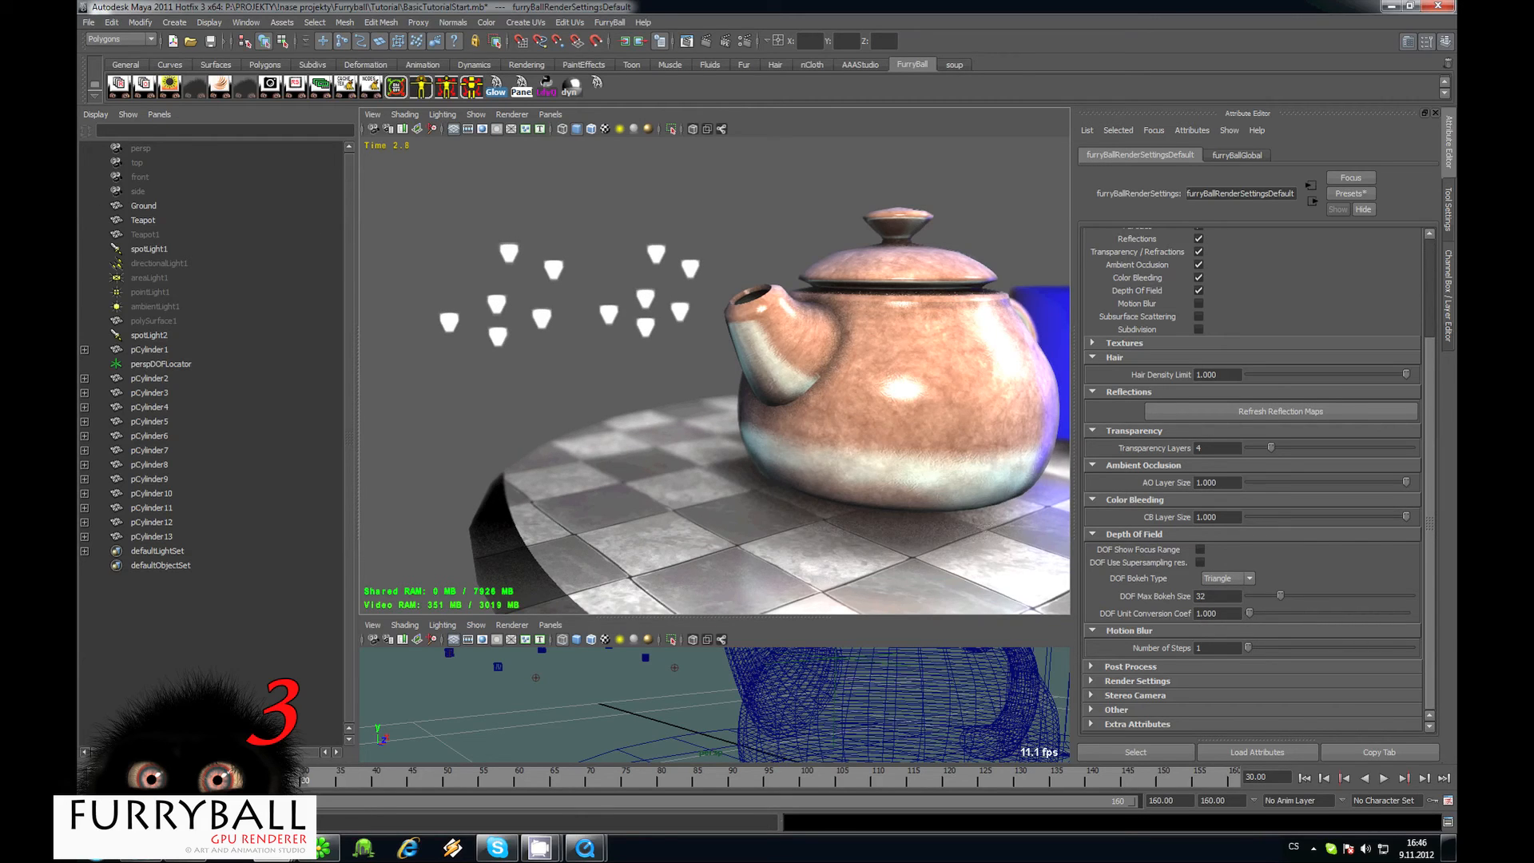
Try DOF Max Bokeh Size values of 16 and 4 and return it to 32.
double_click(1228, 595)
text(16)
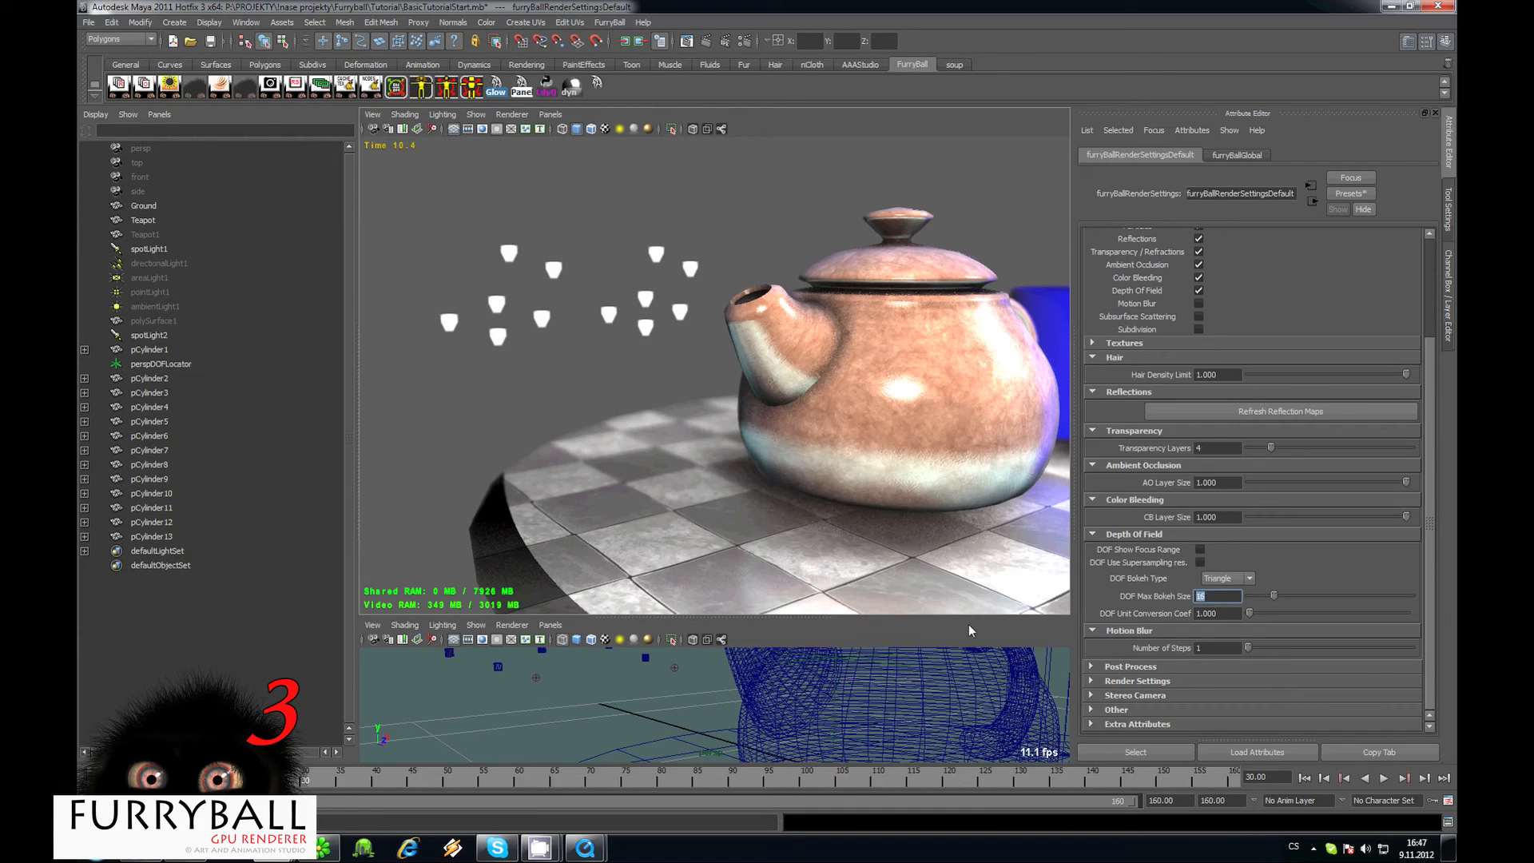
key(BackSpace)
key(BackSpace)
text(4)
key(Return)
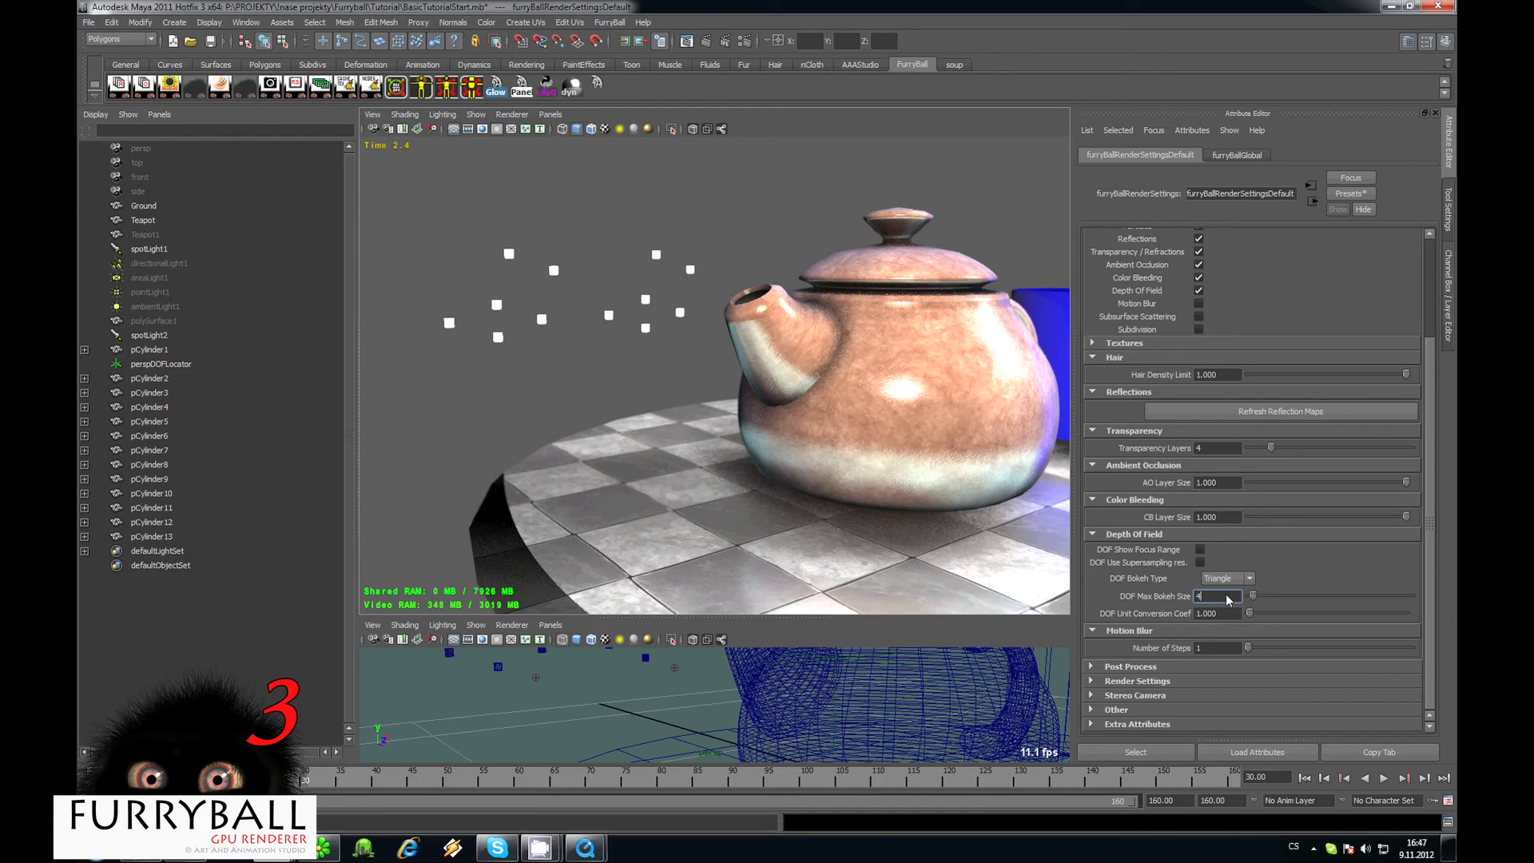
text(32)
key(Return)
Try a DOF Unit Conversion Coef of 5 and return it to 1.
key(Tab)
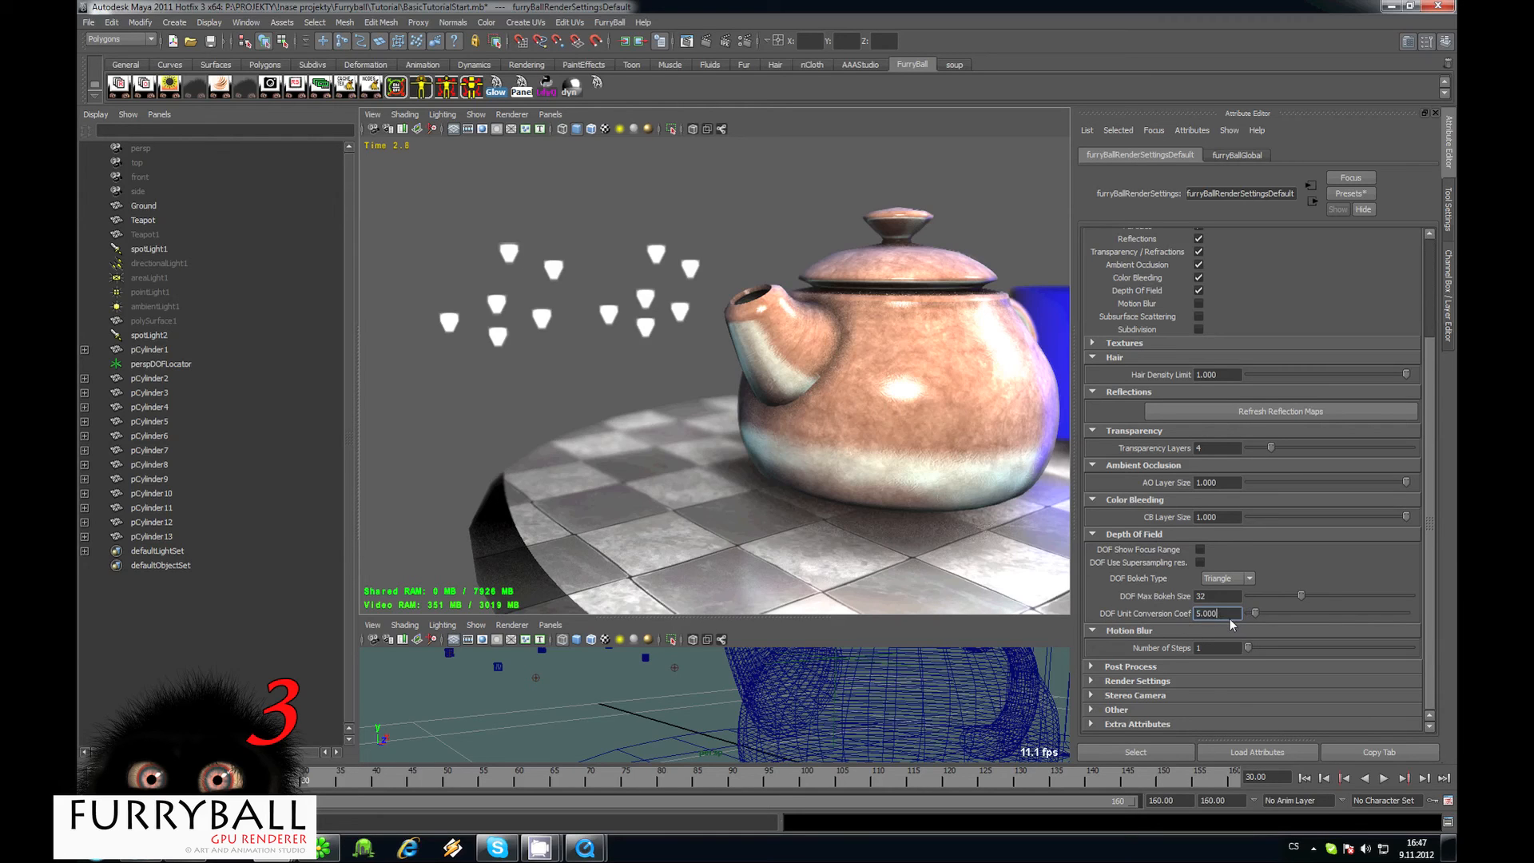
text(1)
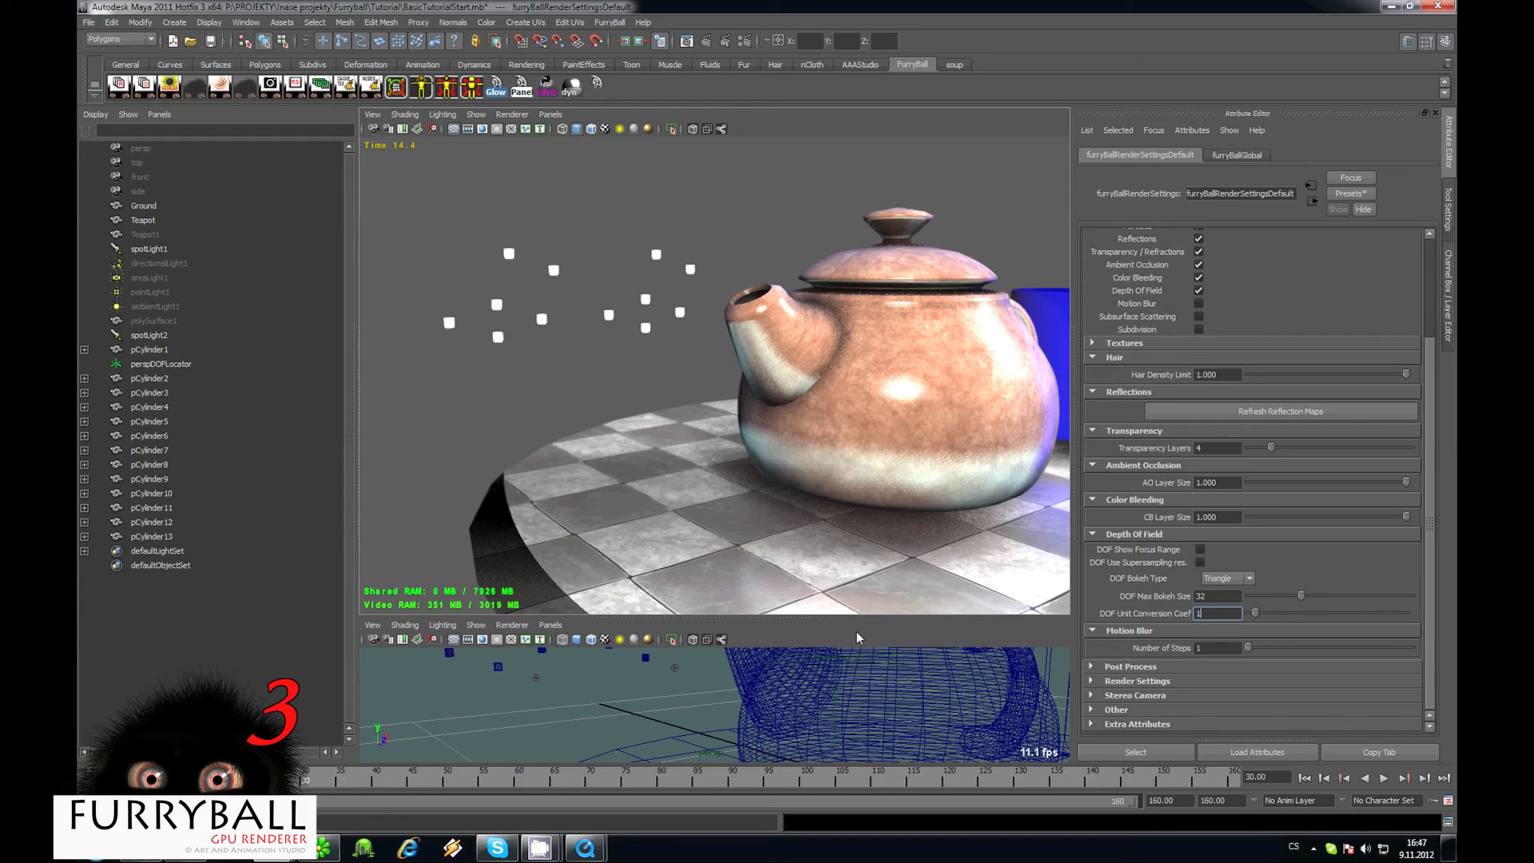
key(Return)
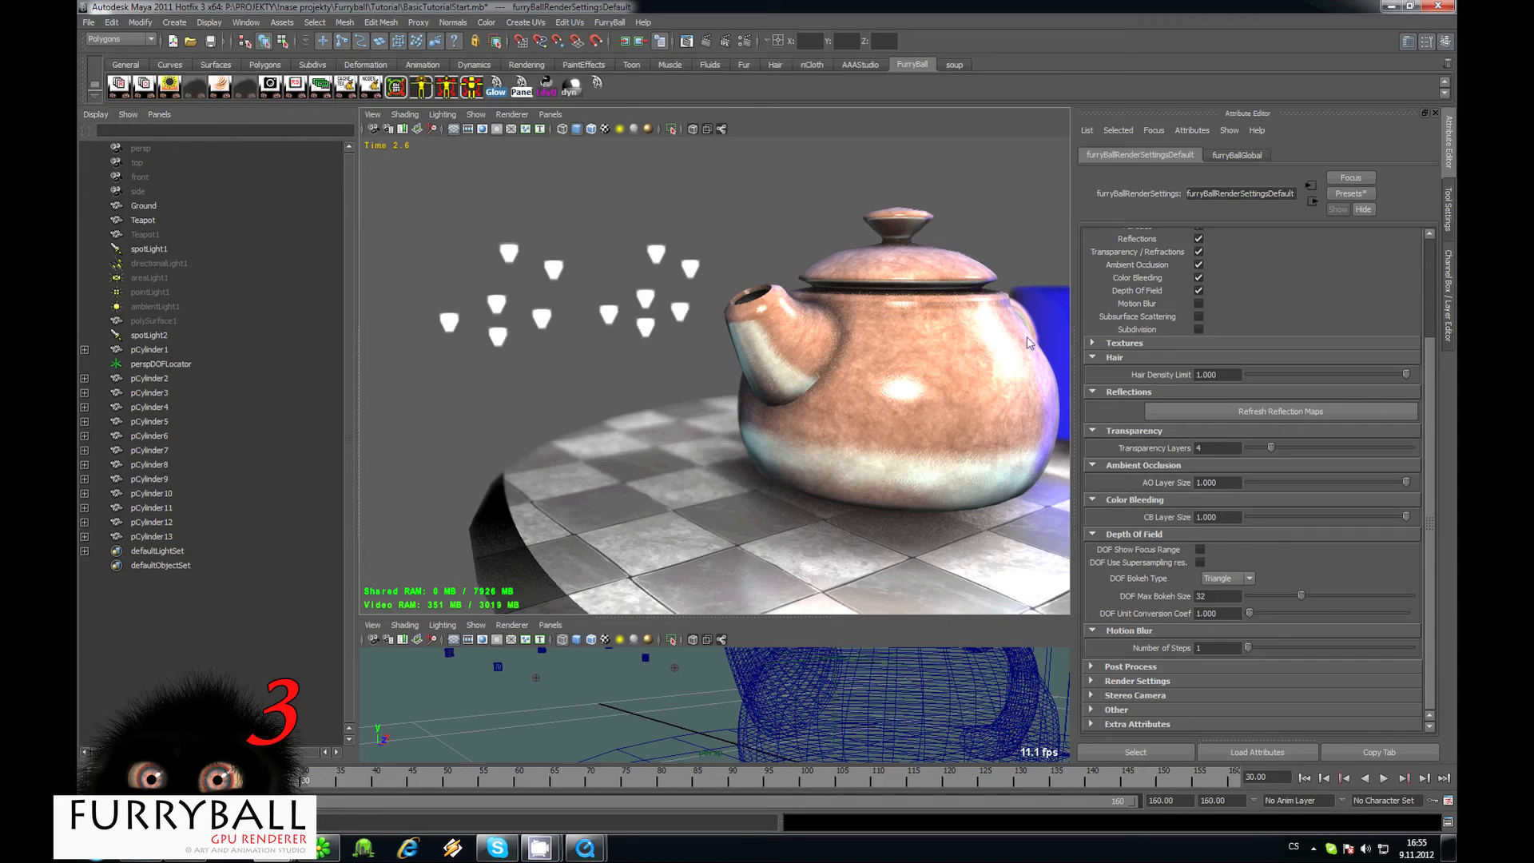
Disable Depth Of Field, enable Motion Blur and move the camera around the teapot to preview the blur.
click(1199, 305)
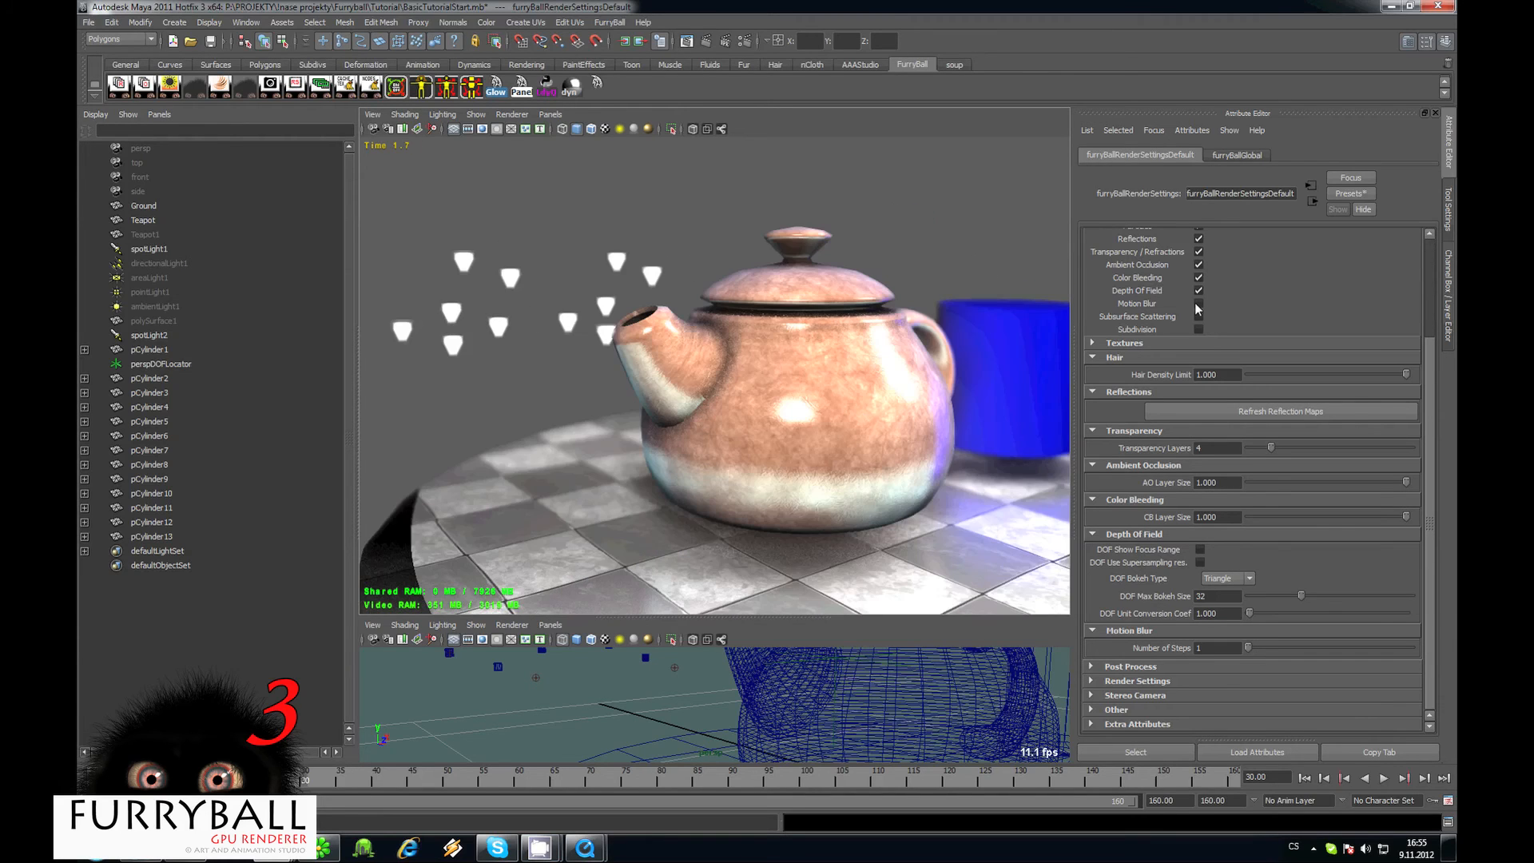
click(1199, 290)
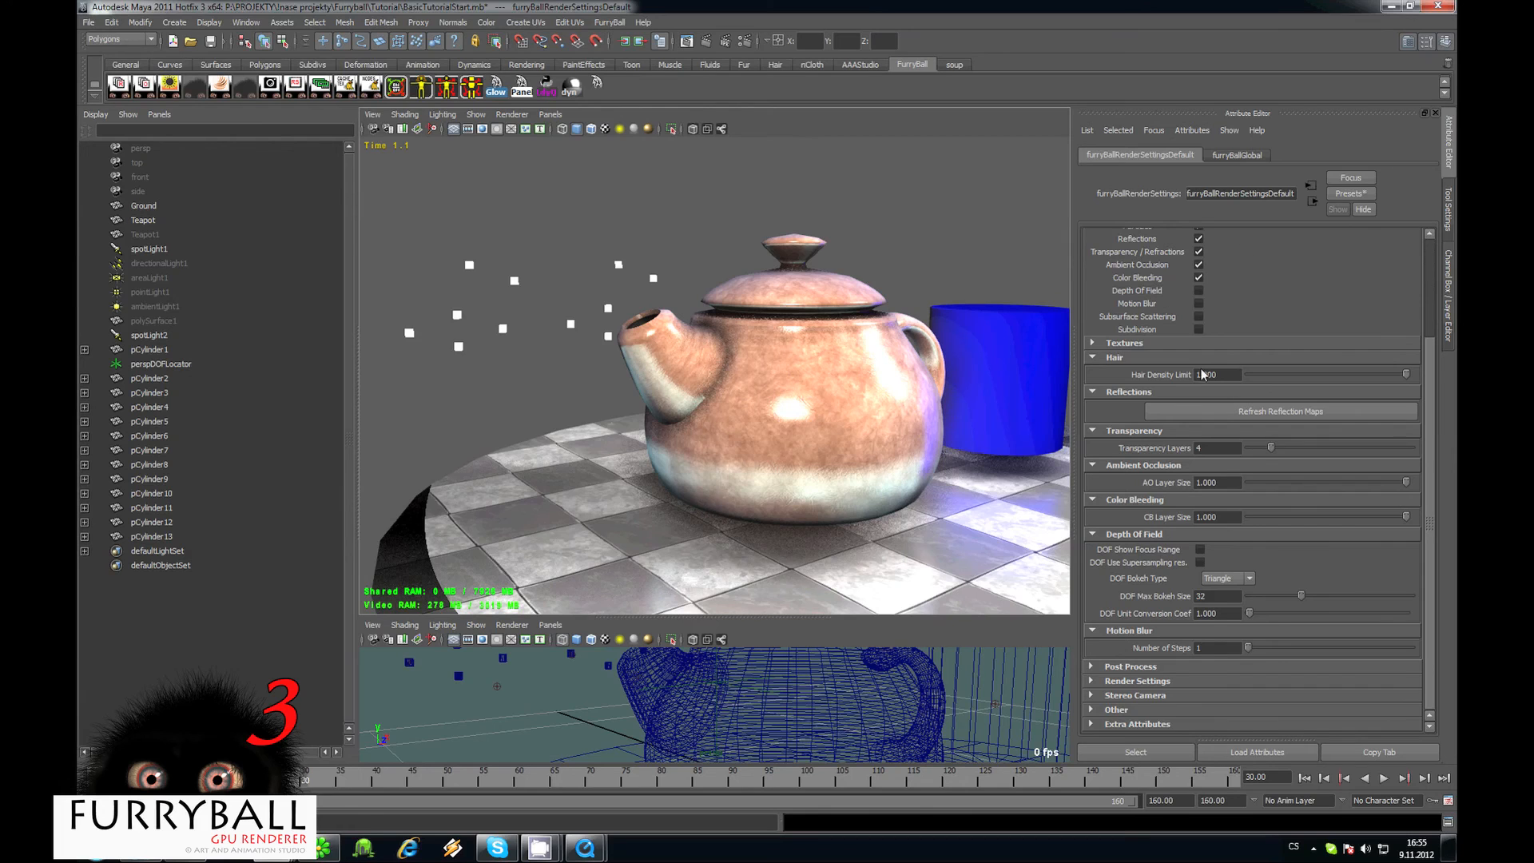
click(1199, 303)
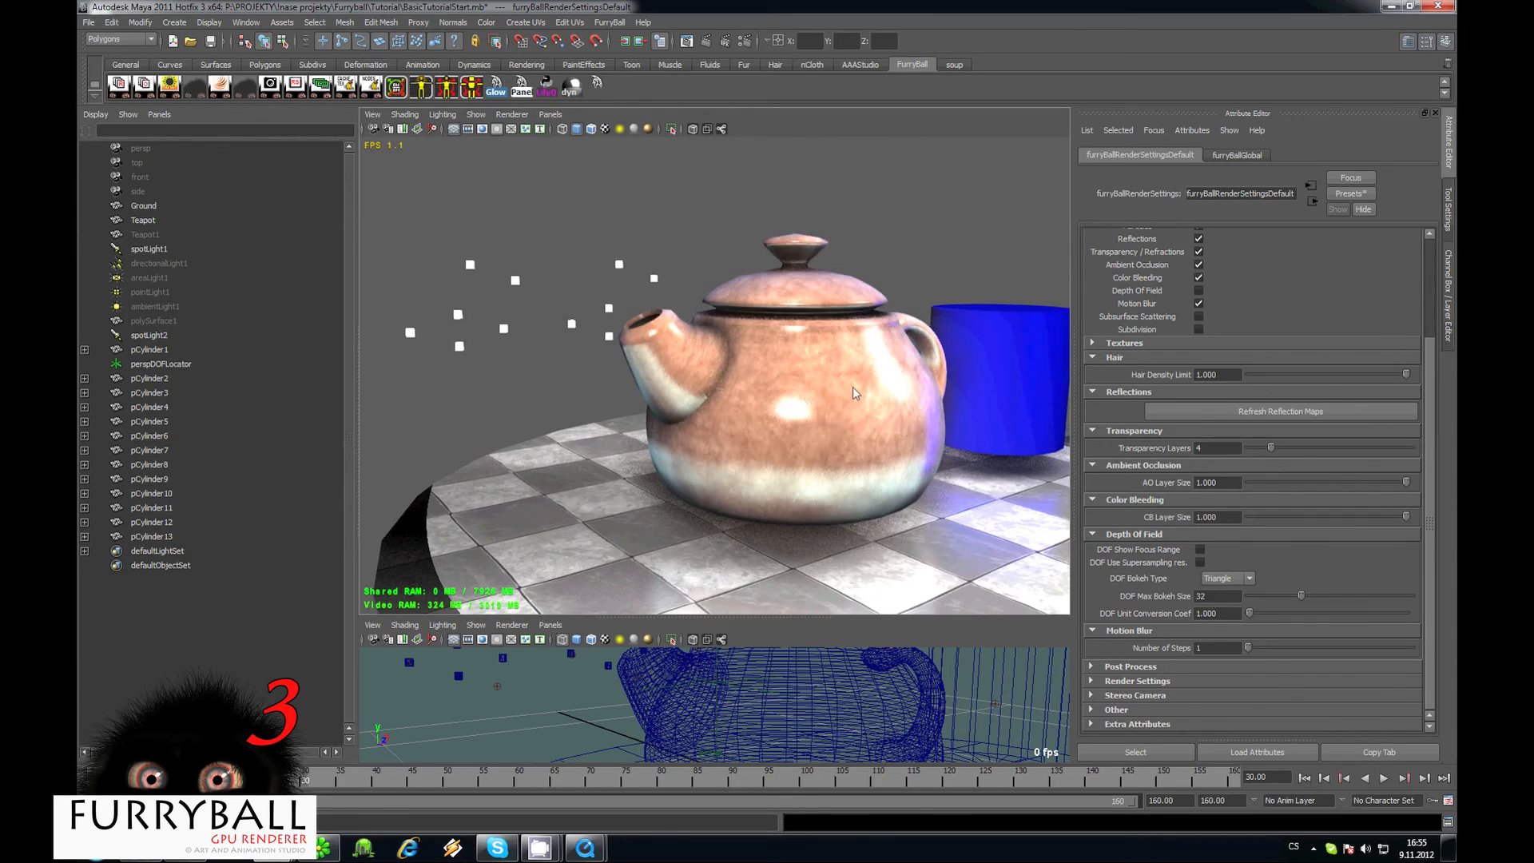
alt+right_drag(852, 386, 810, 382)
alt+middle_drag(810, 382, 858, 370)
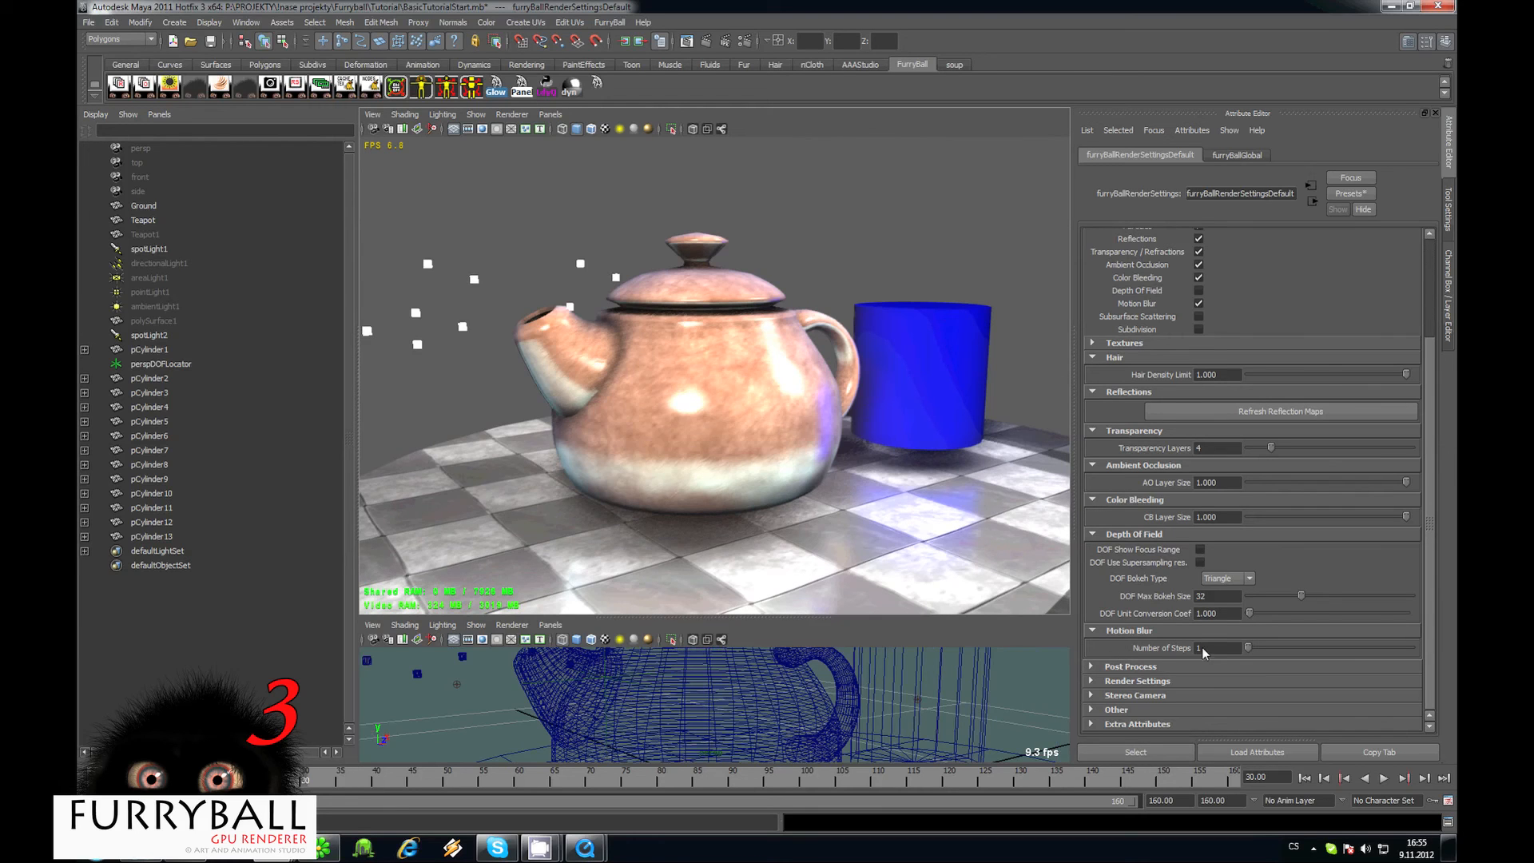
alt+middle_drag(804, 348, 911, 339)
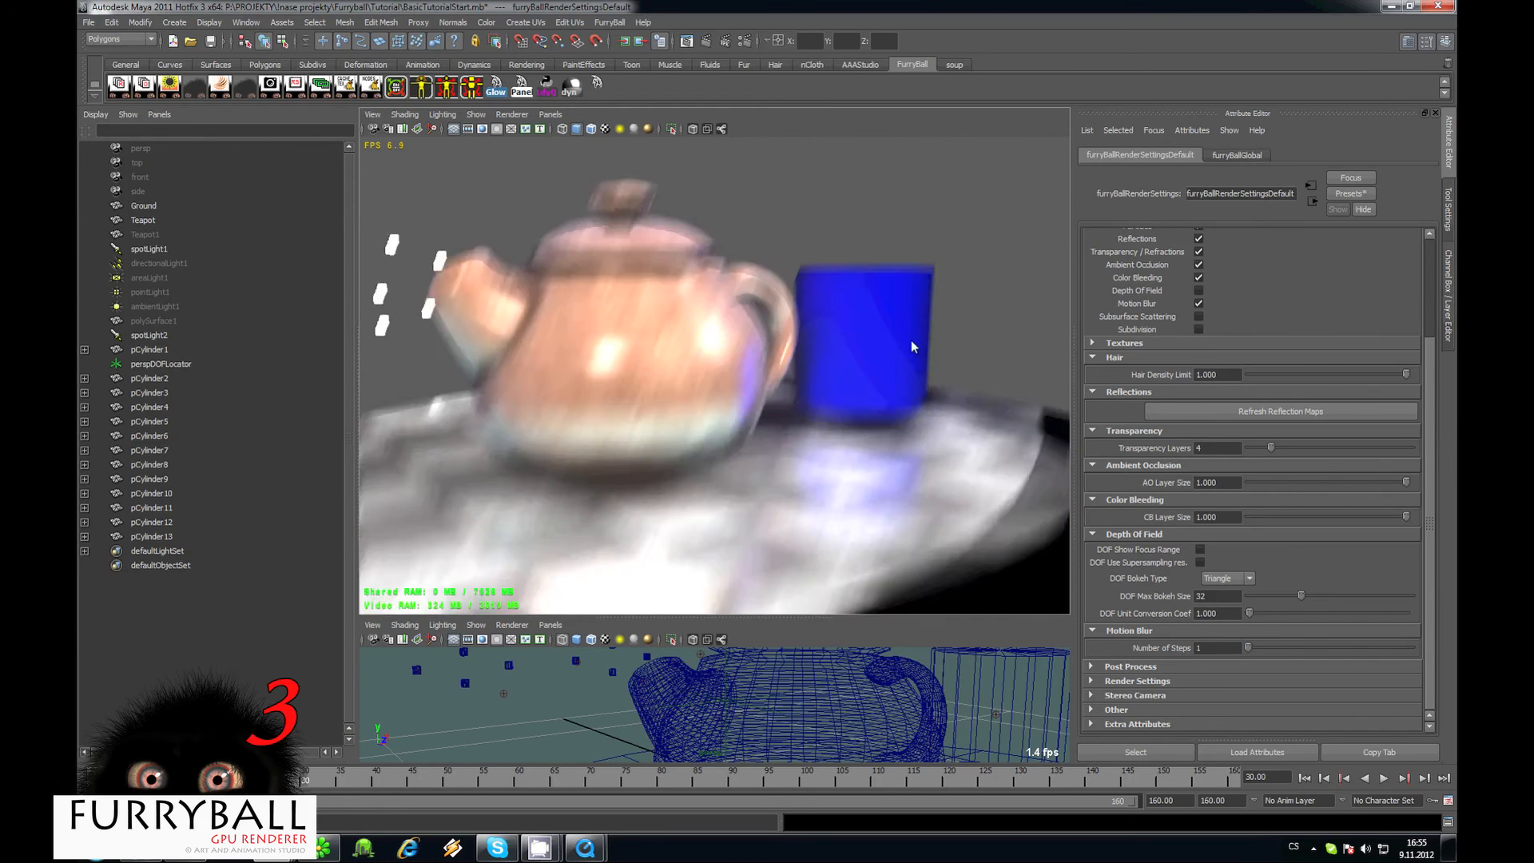
Set the Motion Blur Number of Steps to 3 and preview the blur while moving the camera around the teapot.
click(1218, 648)
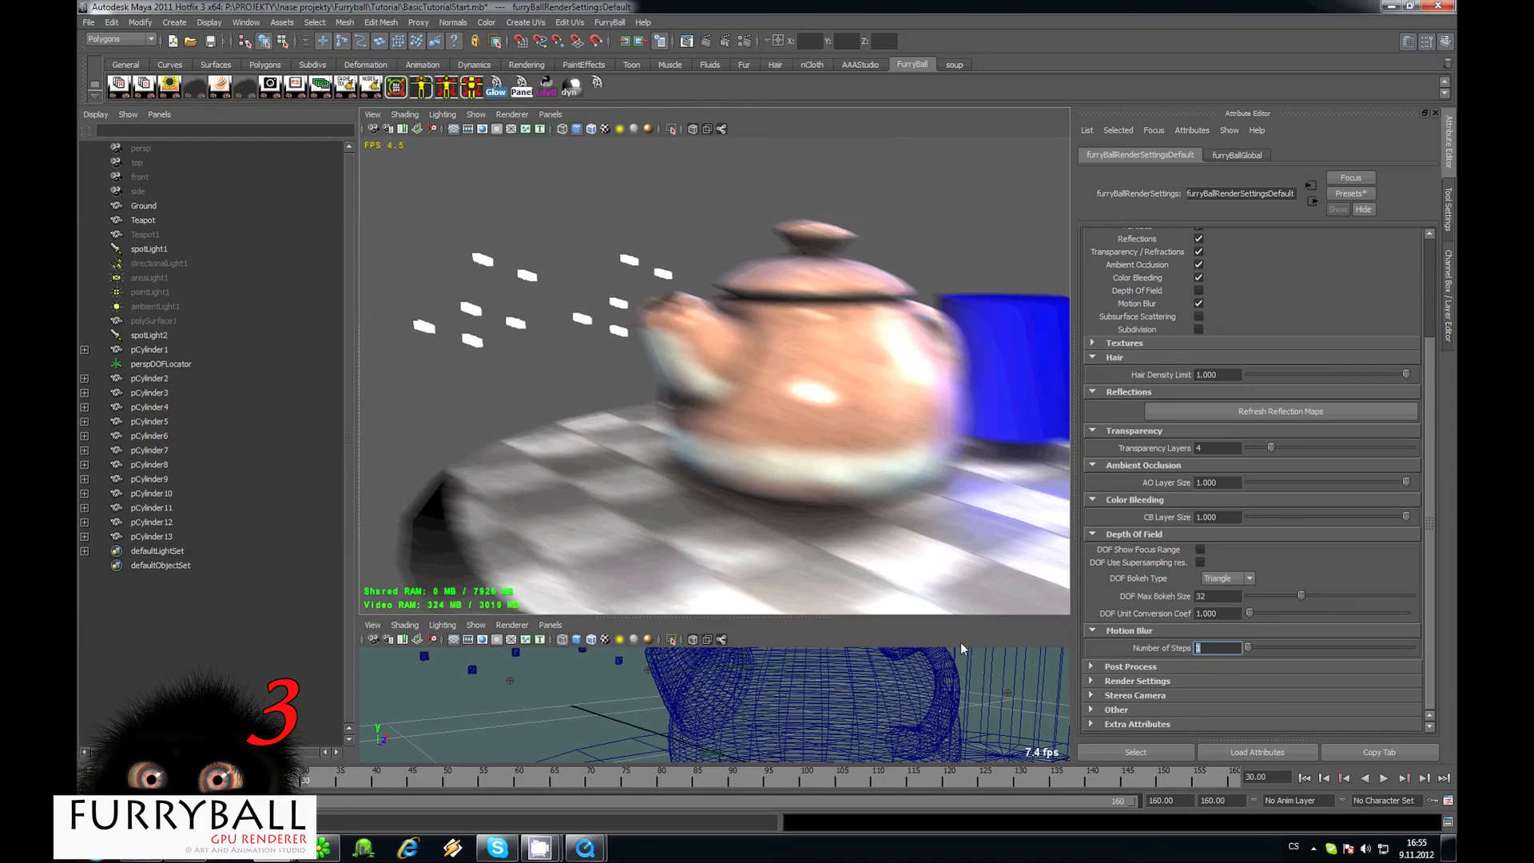
text(3)
key(Return)
alt+middle_drag(865, 419, 642, 247)
alt+drag(643, 249, 875, 366)
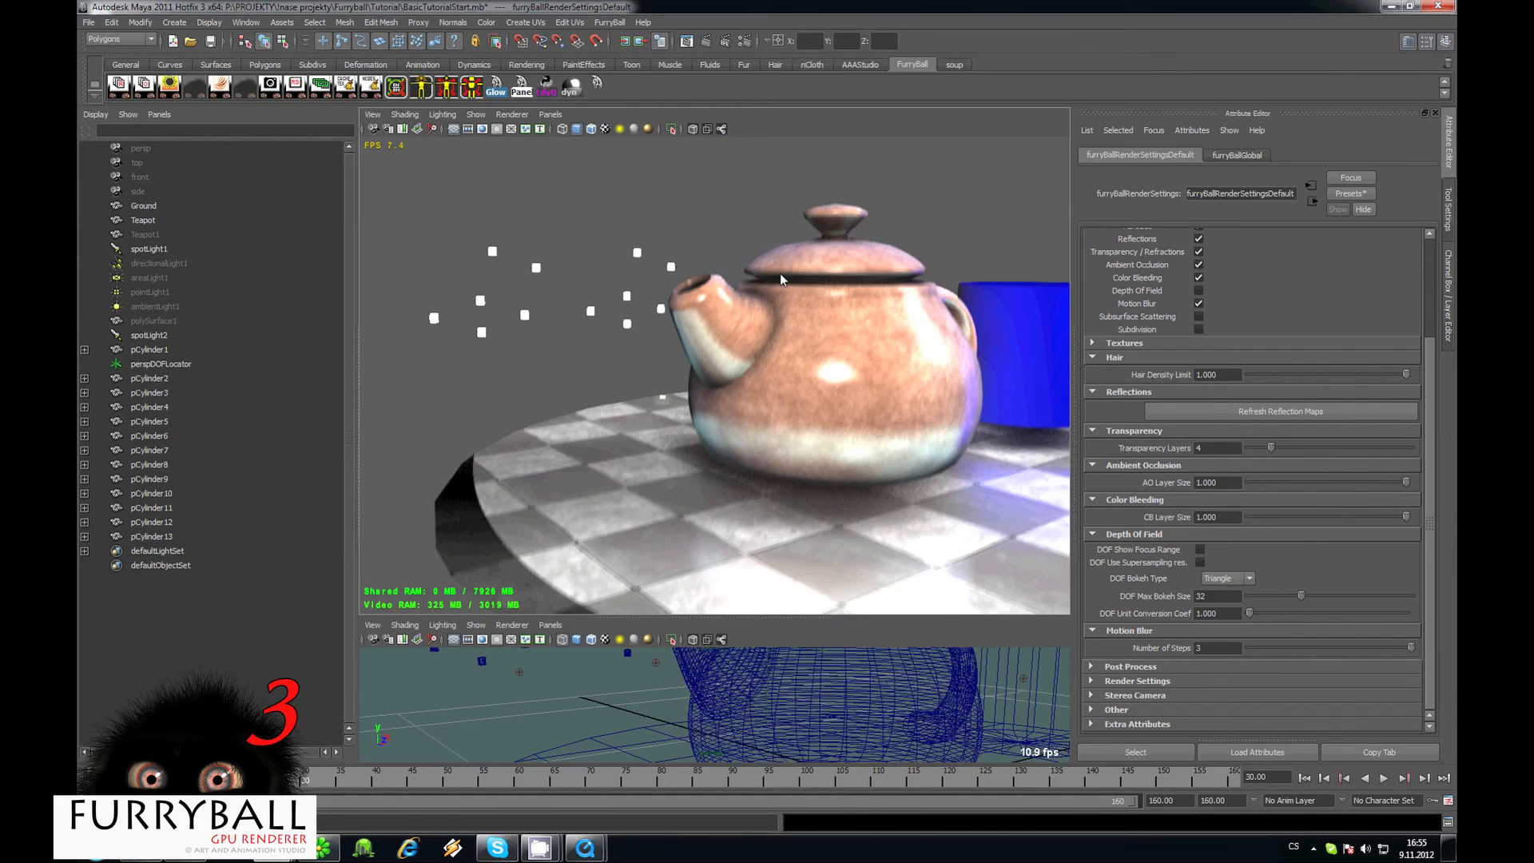
alt+right_drag(780, 274, 807, 330)
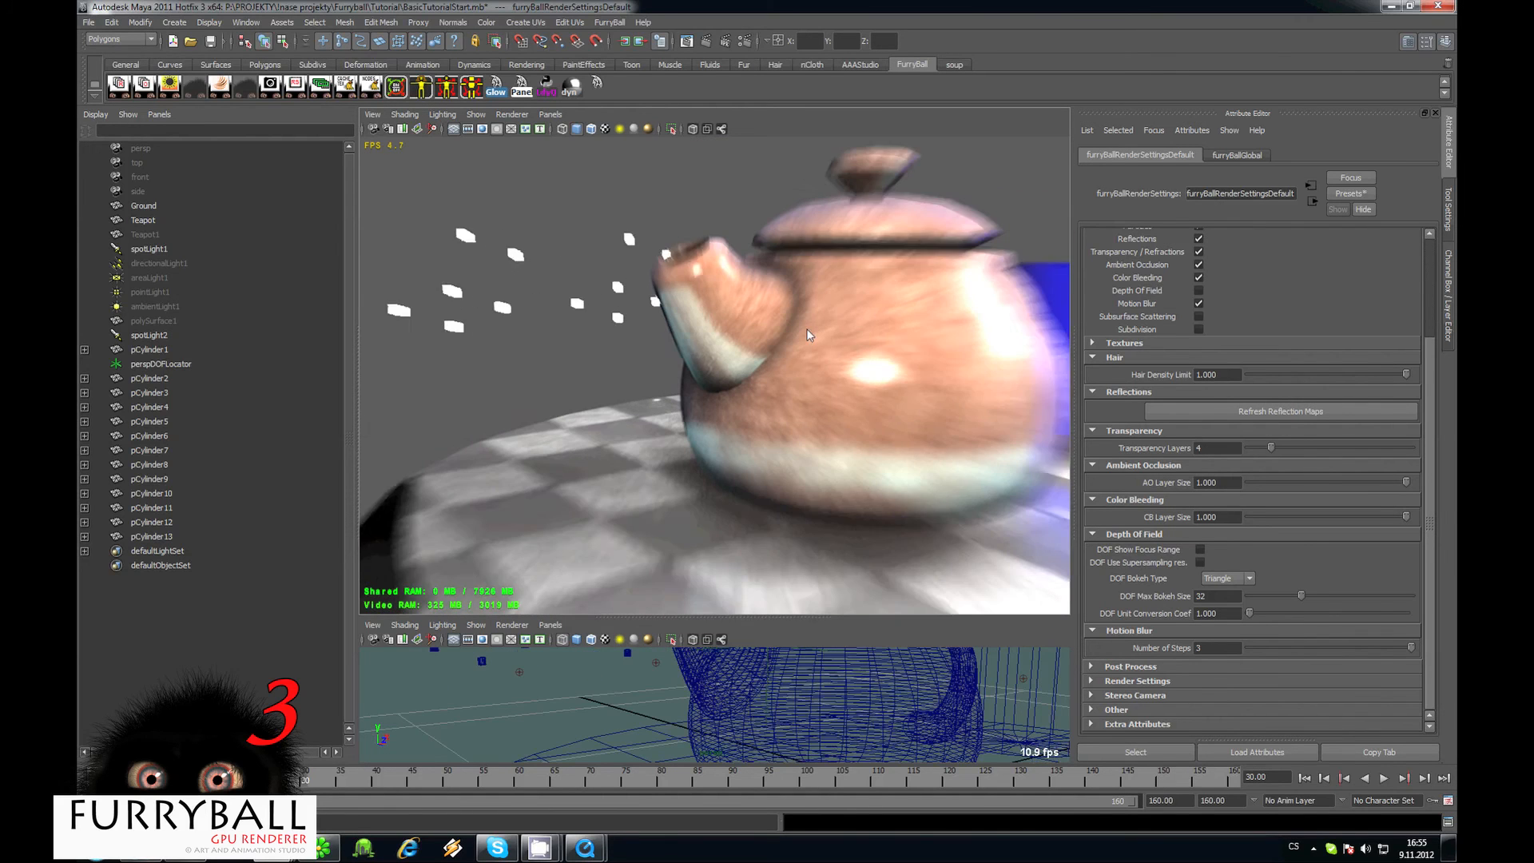
Set the Output Pass in the Render Settings section to Motion Vectors and examine the pass while moving the camera.
click(1123, 392)
click(1113, 381)
click(1139, 667)
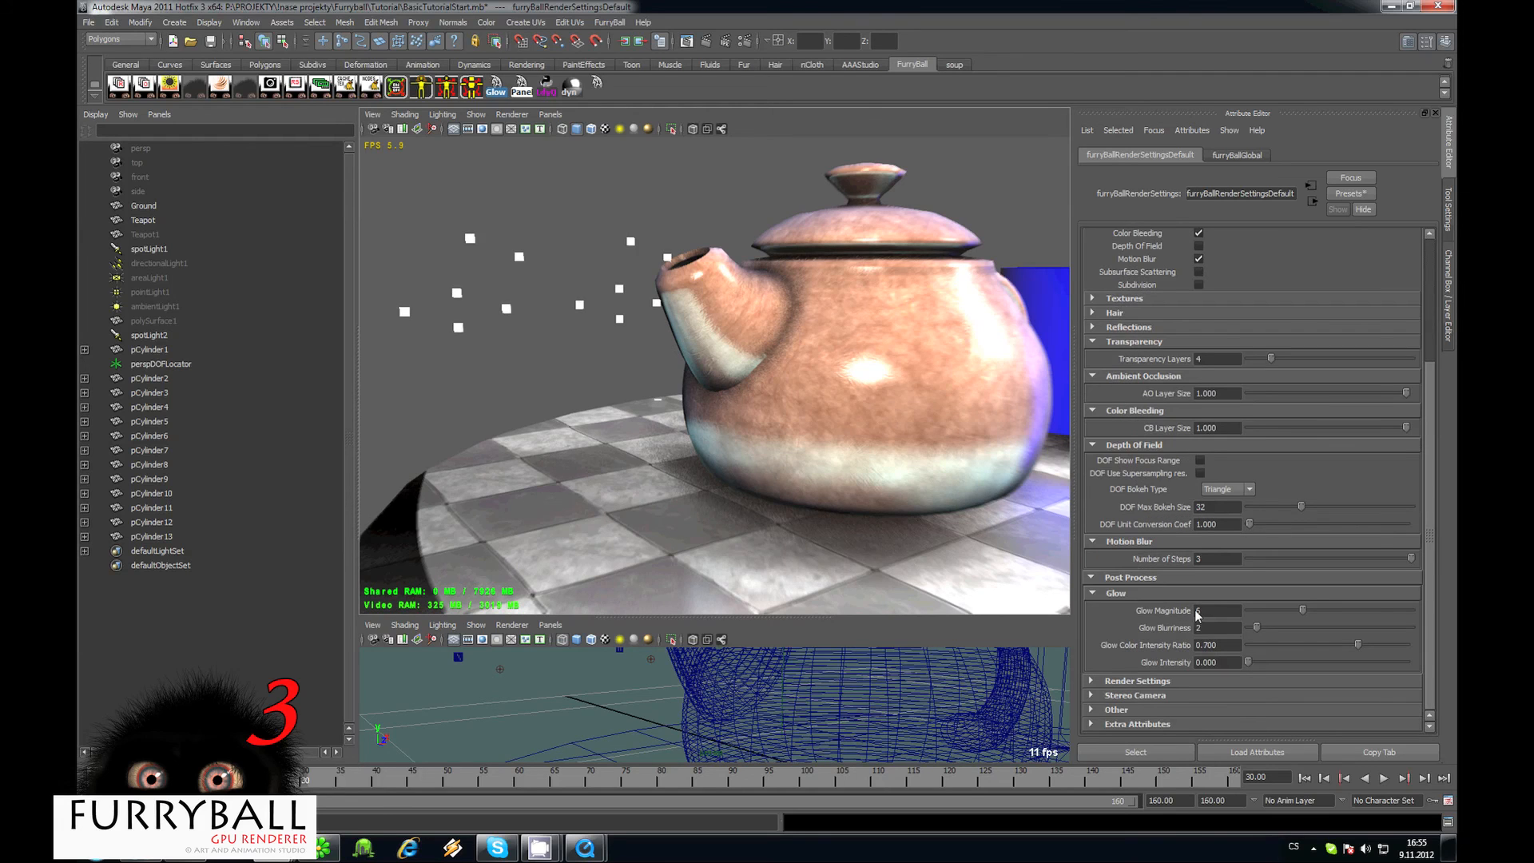
click(1137, 681)
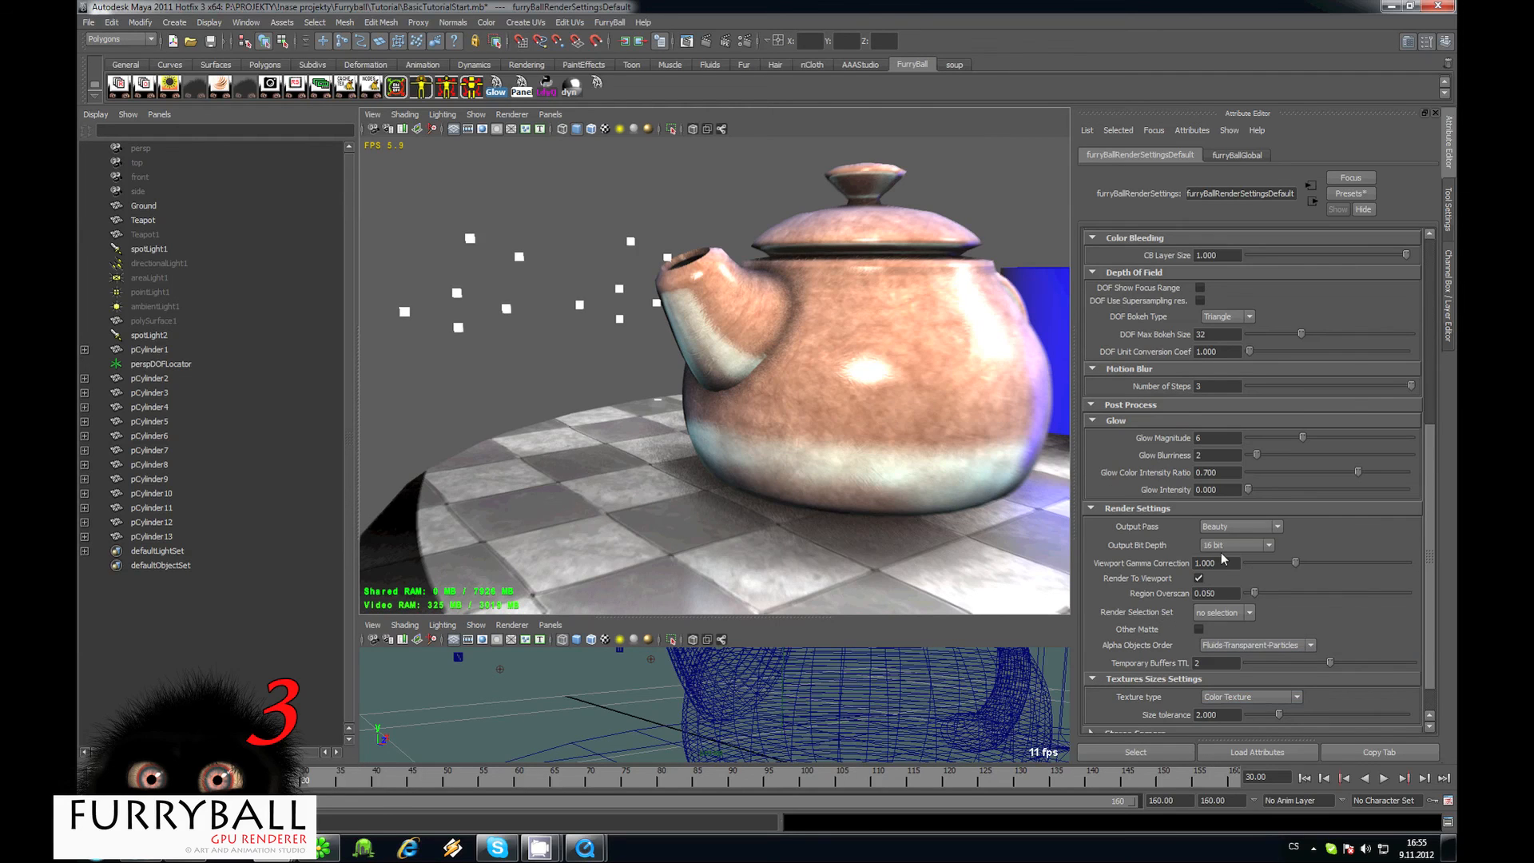
click(1226, 527)
scroll(1237, 615, down, 3)
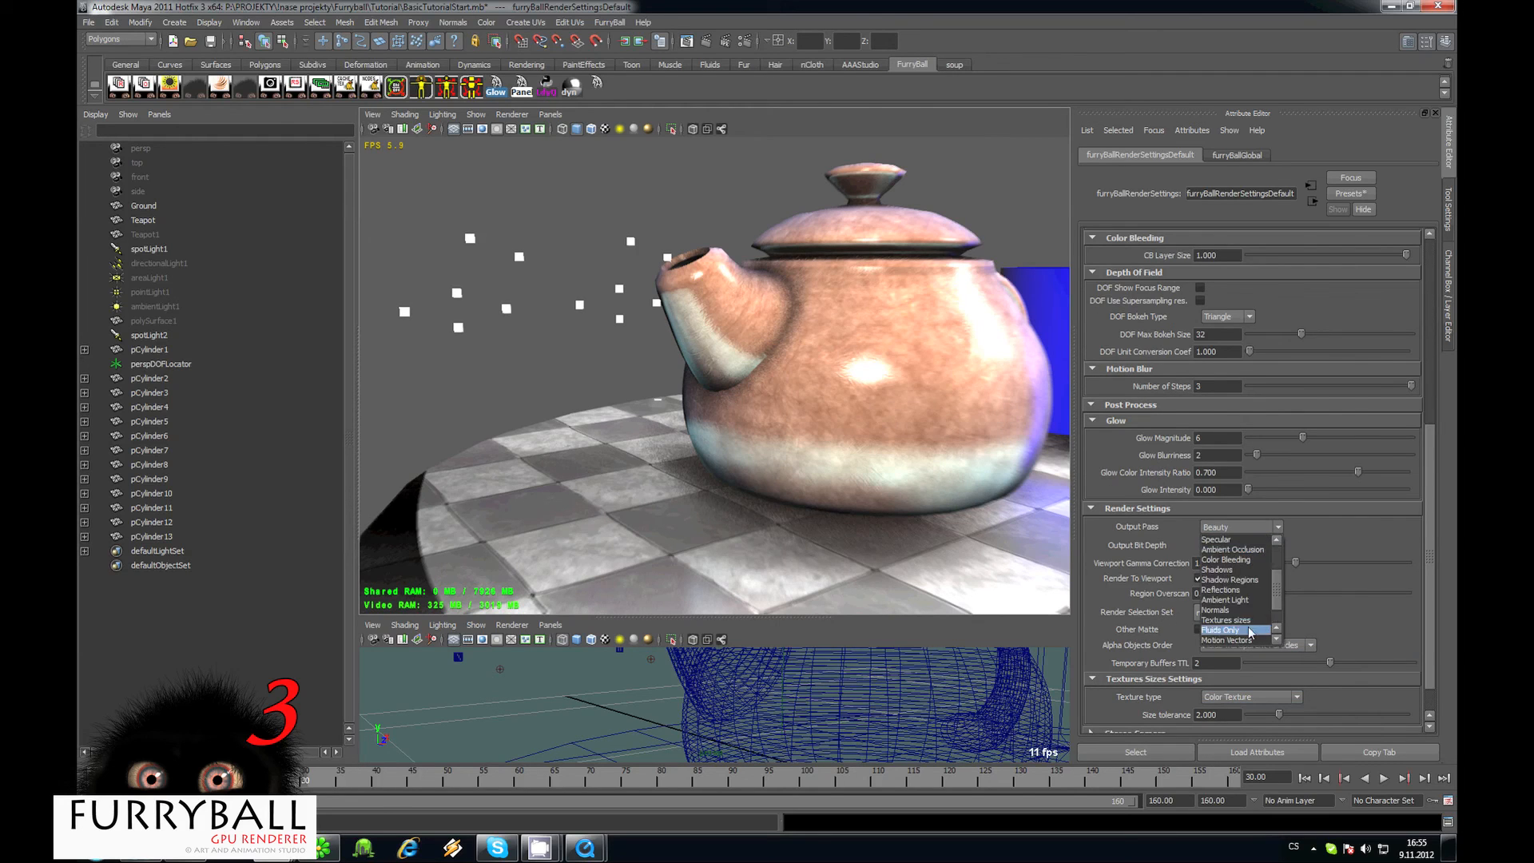
click(1235, 611)
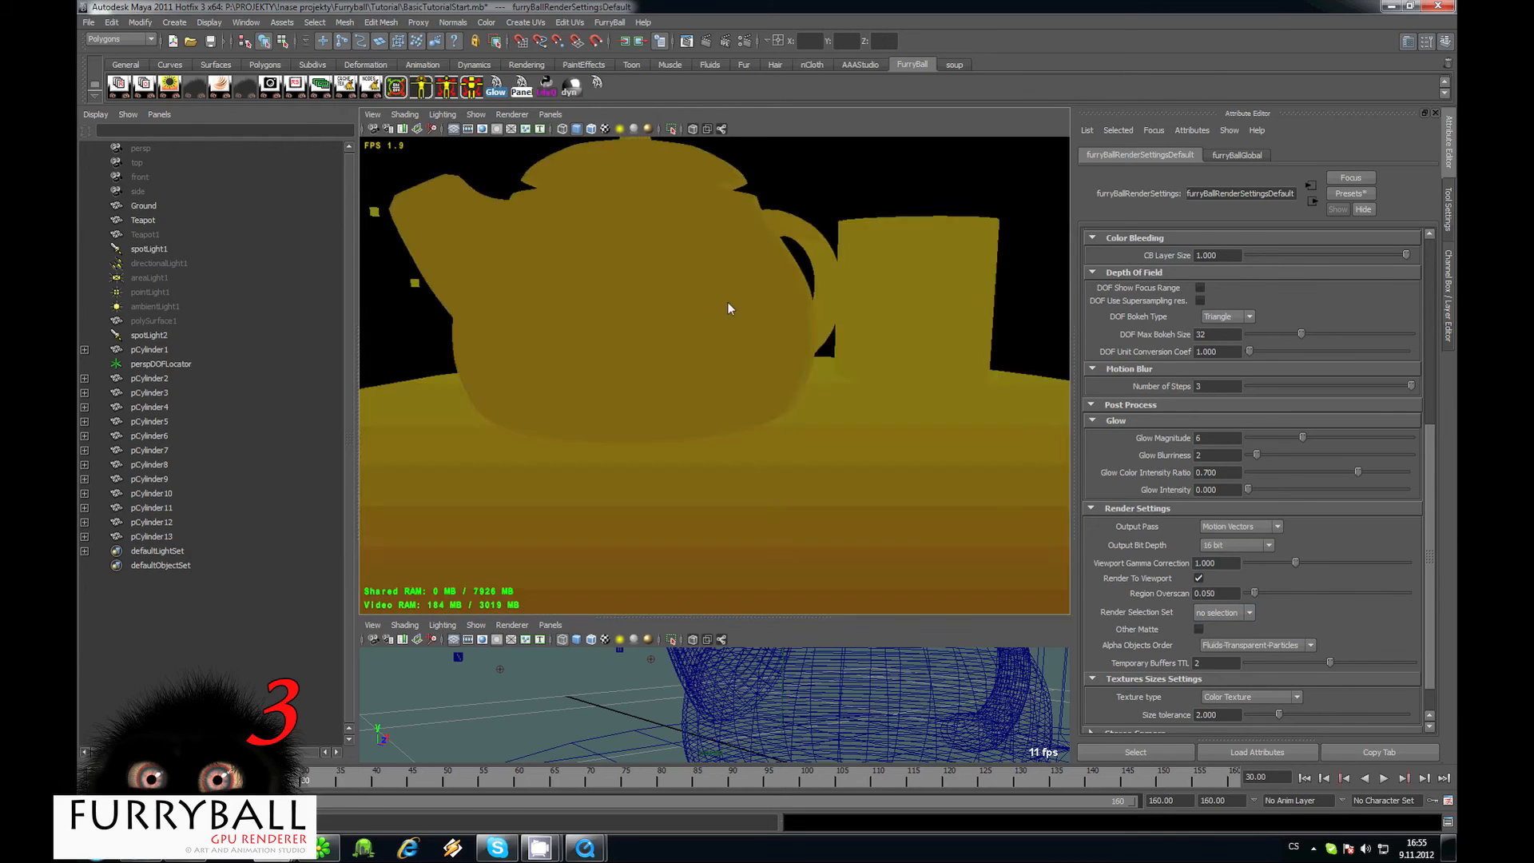
alt+drag(684, 370, 842, 297)
alt+right_drag(842, 298, 799, 307)
alt+middle_drag(799, 307, 791, 431)
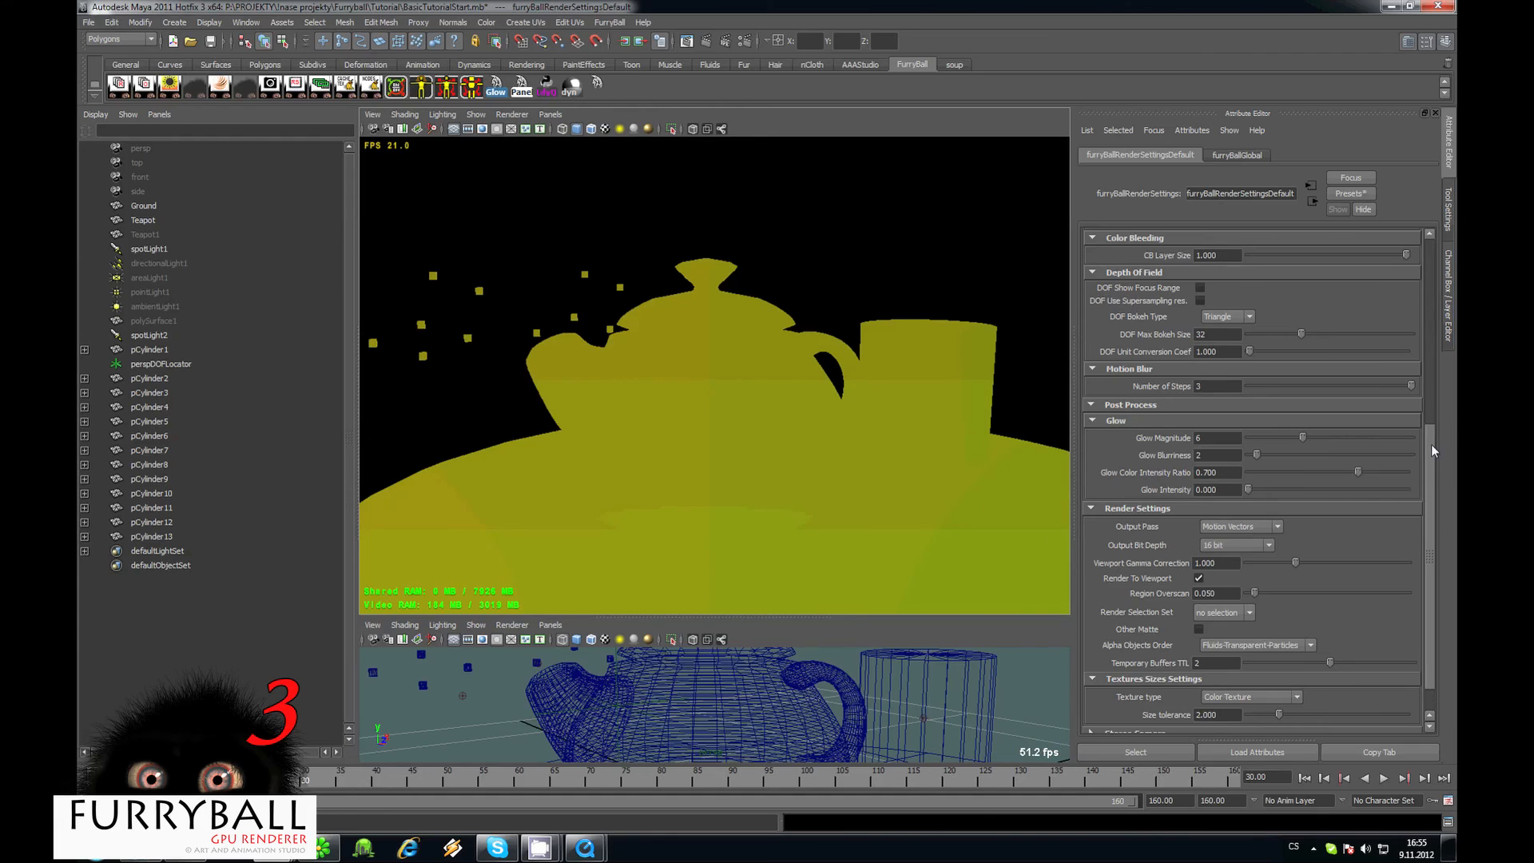
drag(1431, 444, 1429, 312)
alt+right_drag(736, 455, 516, 358)
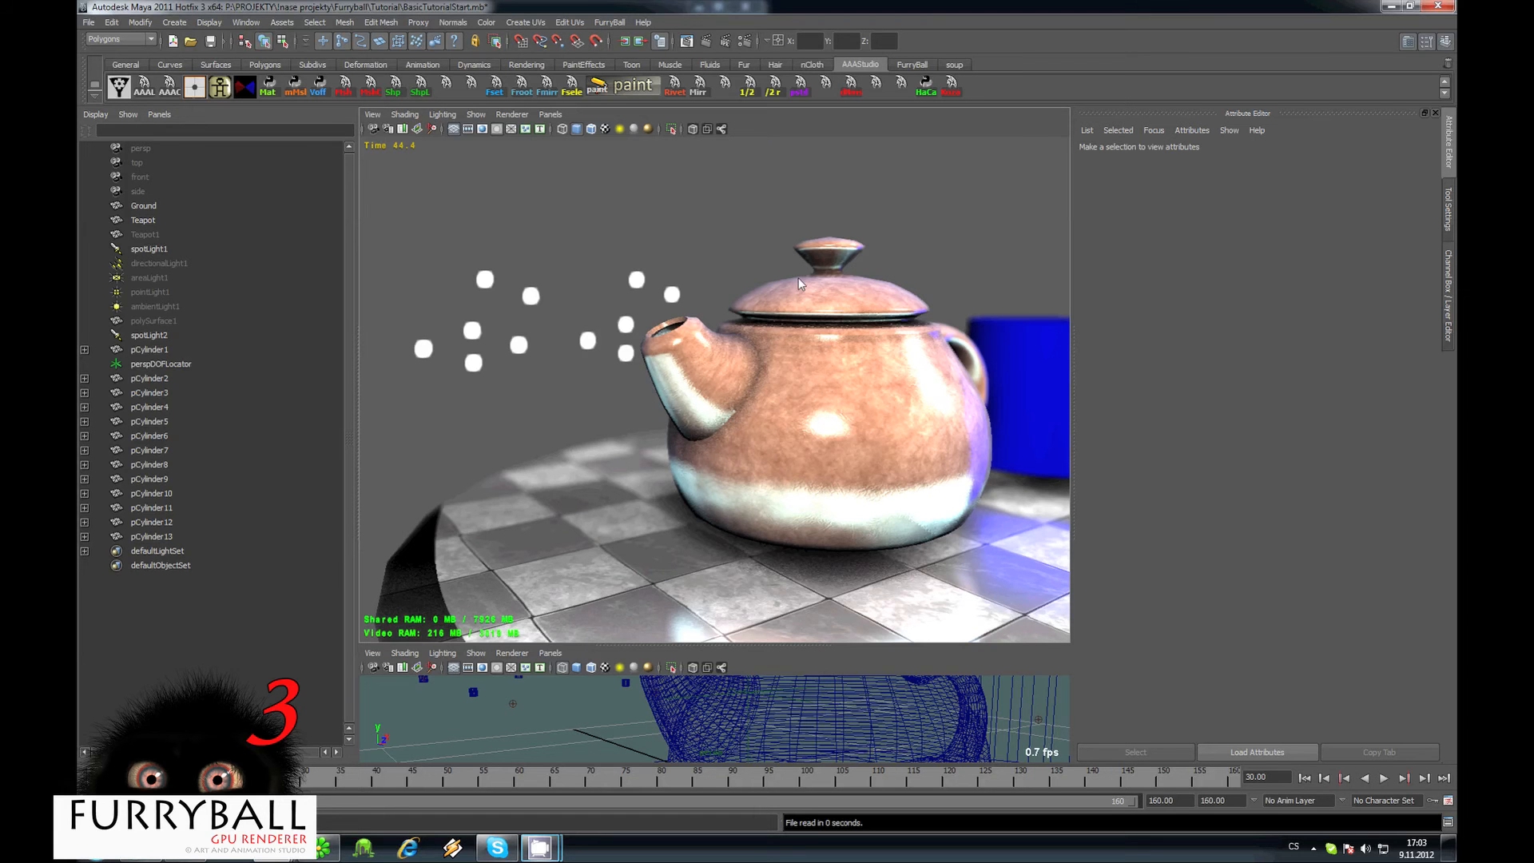
Render a close-up of the teapot with FurryBall in the Render View and display the render's alpha channel.
scroll(732, 311, up, 3)
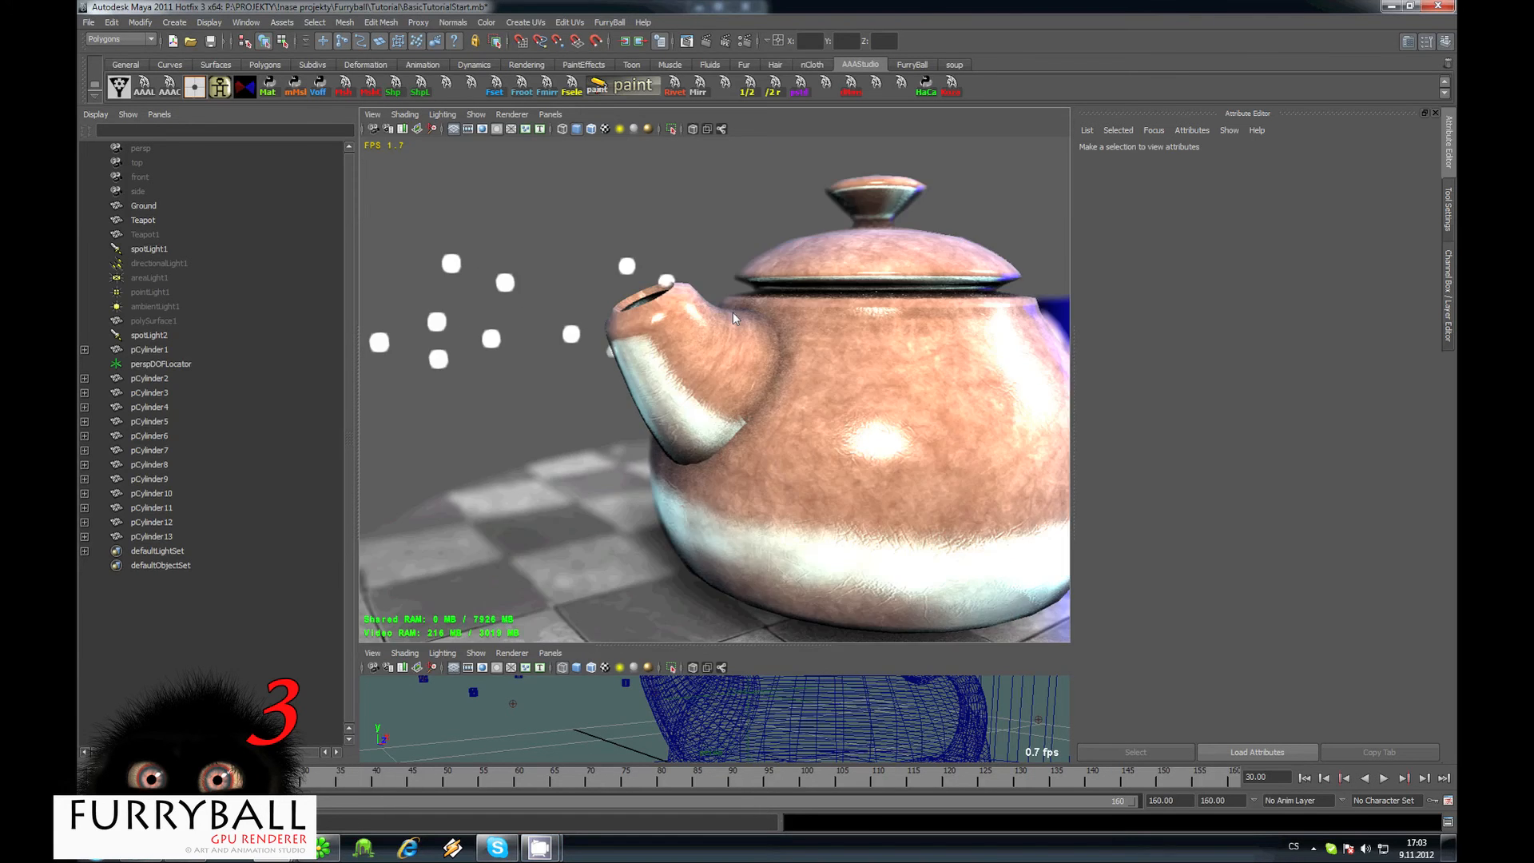
scroll(670, 305, down, 3)
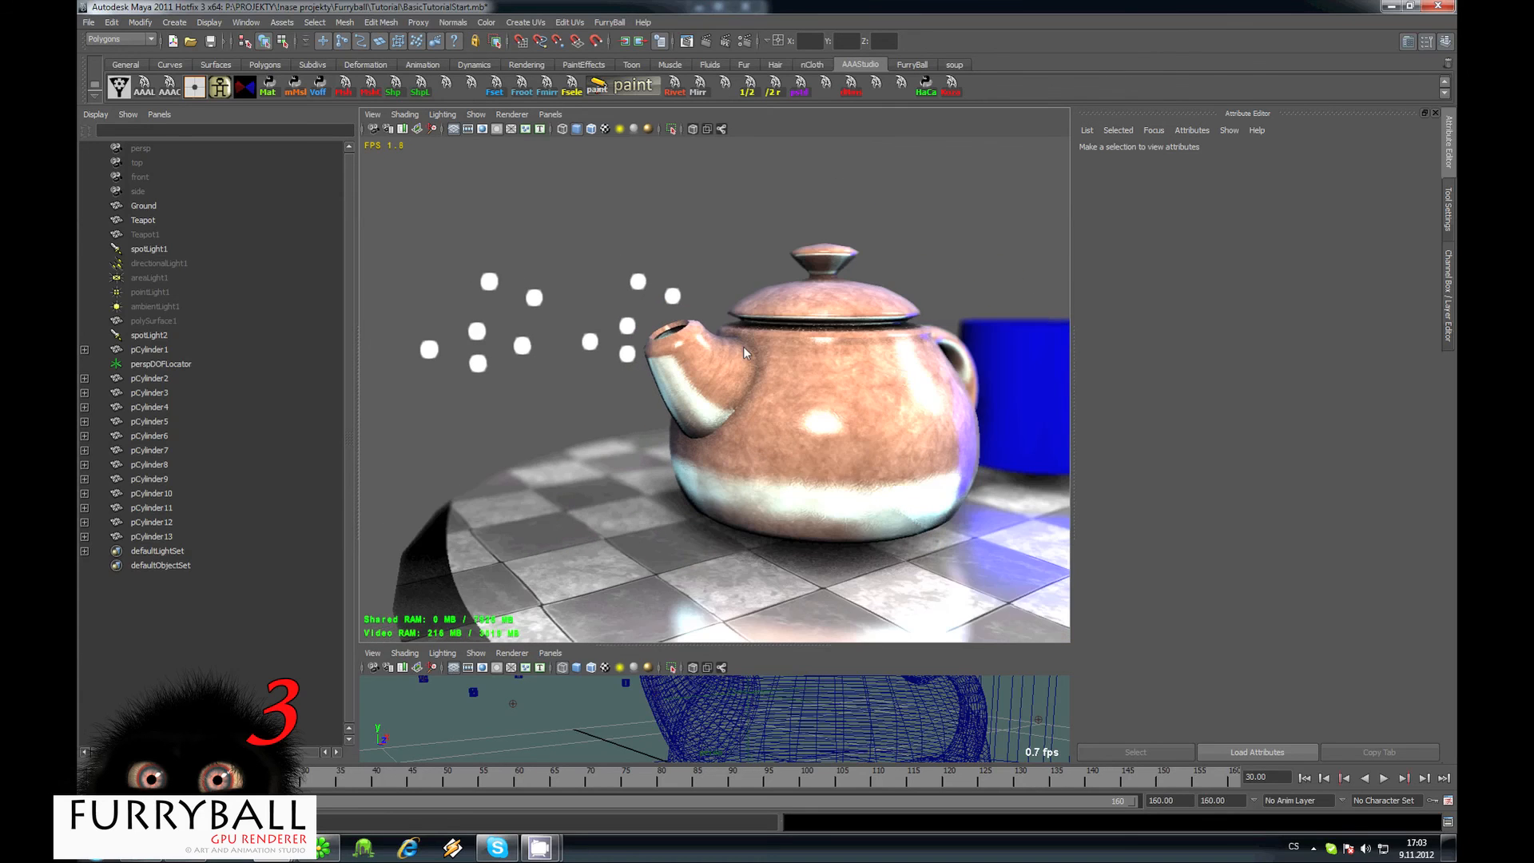
scroll(743, 347, up, 3)
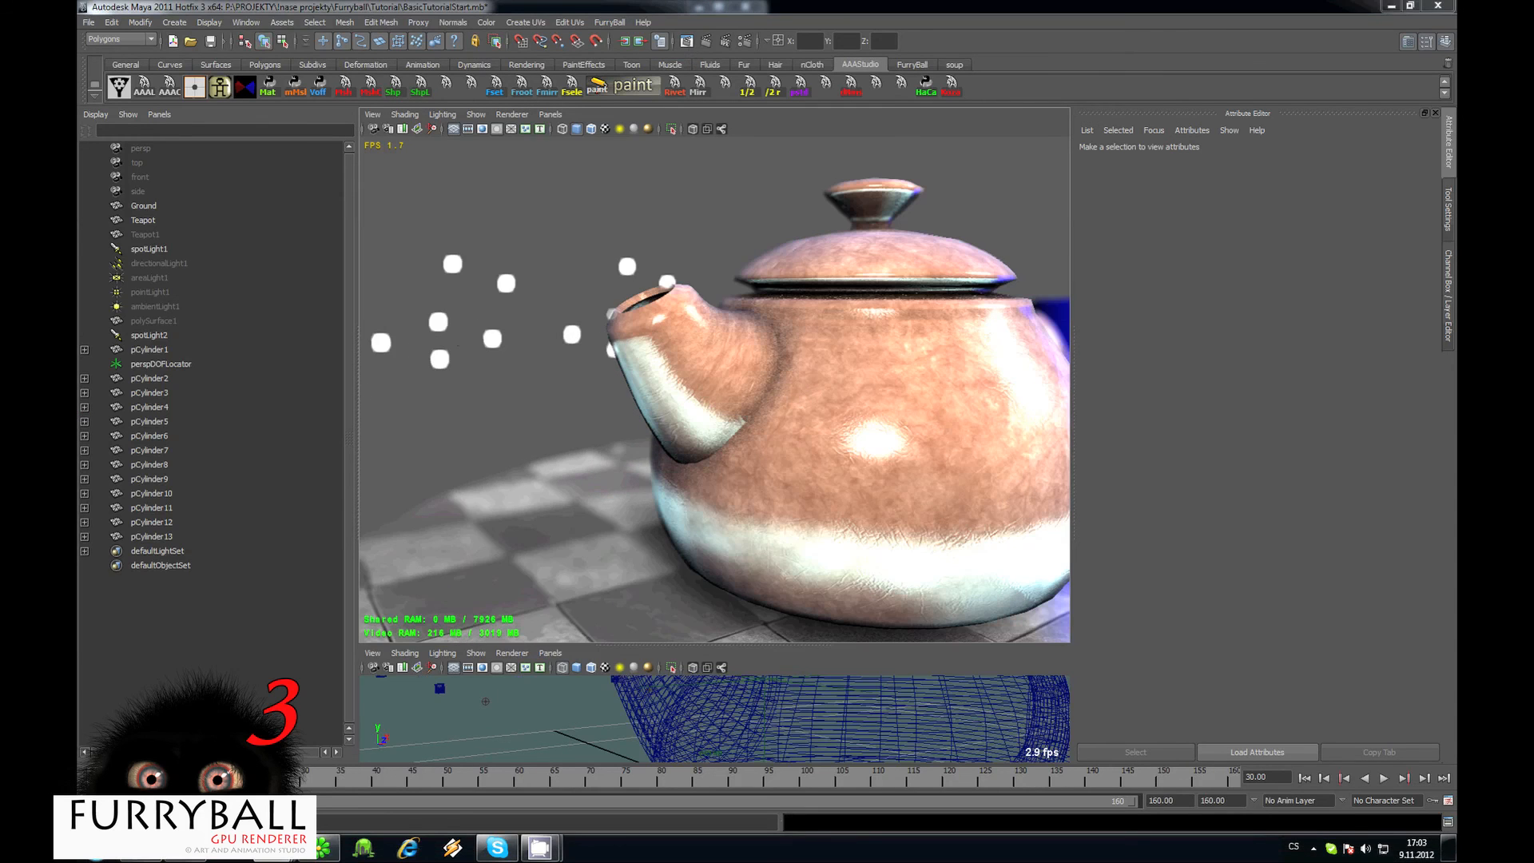
drag(1061, 522, 752, 3)
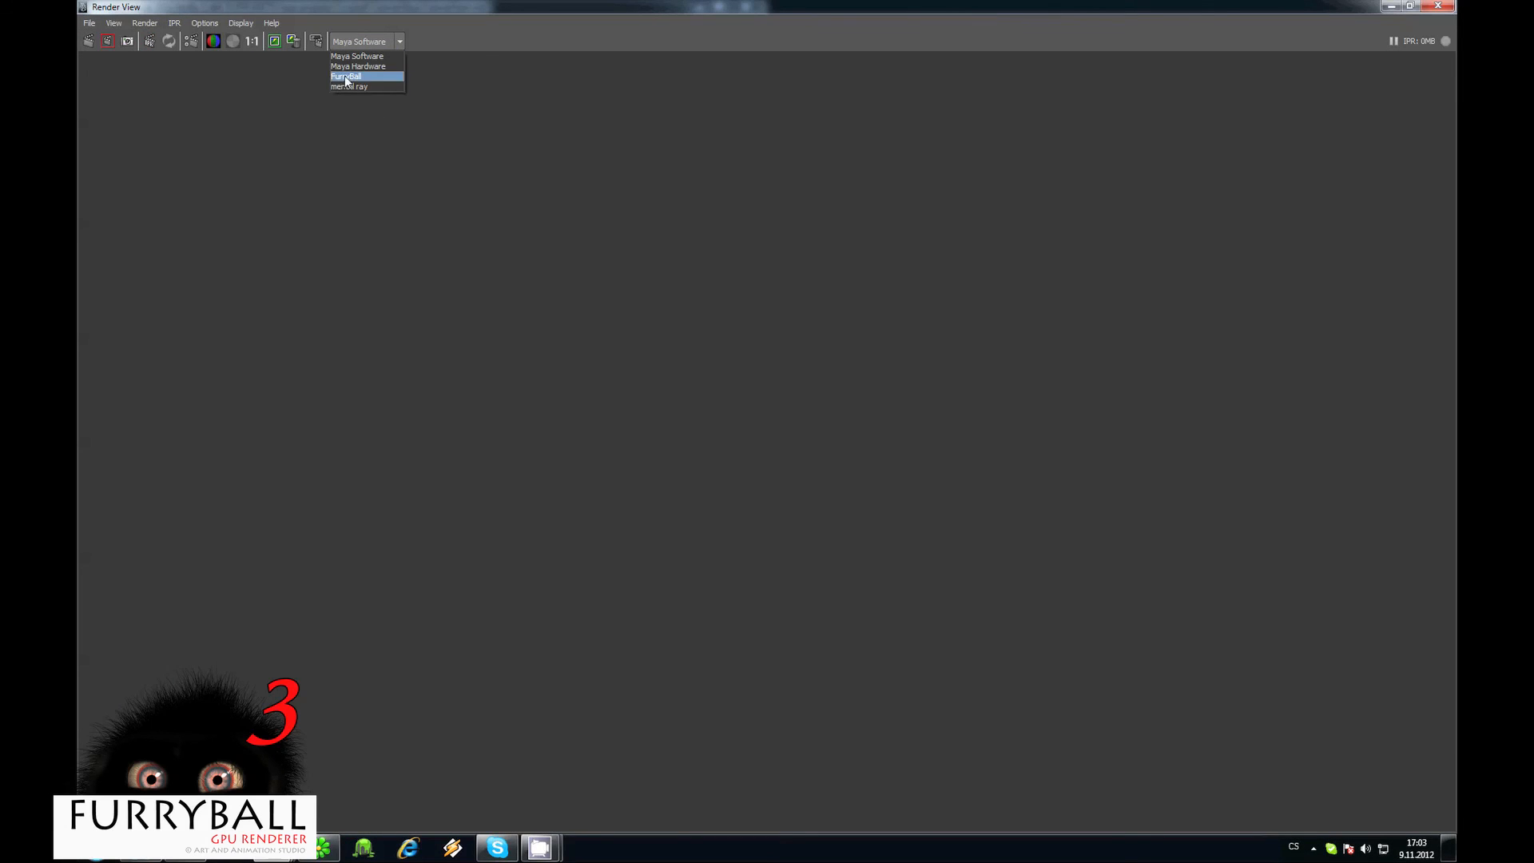
click(346, 77)
click(89, 44)
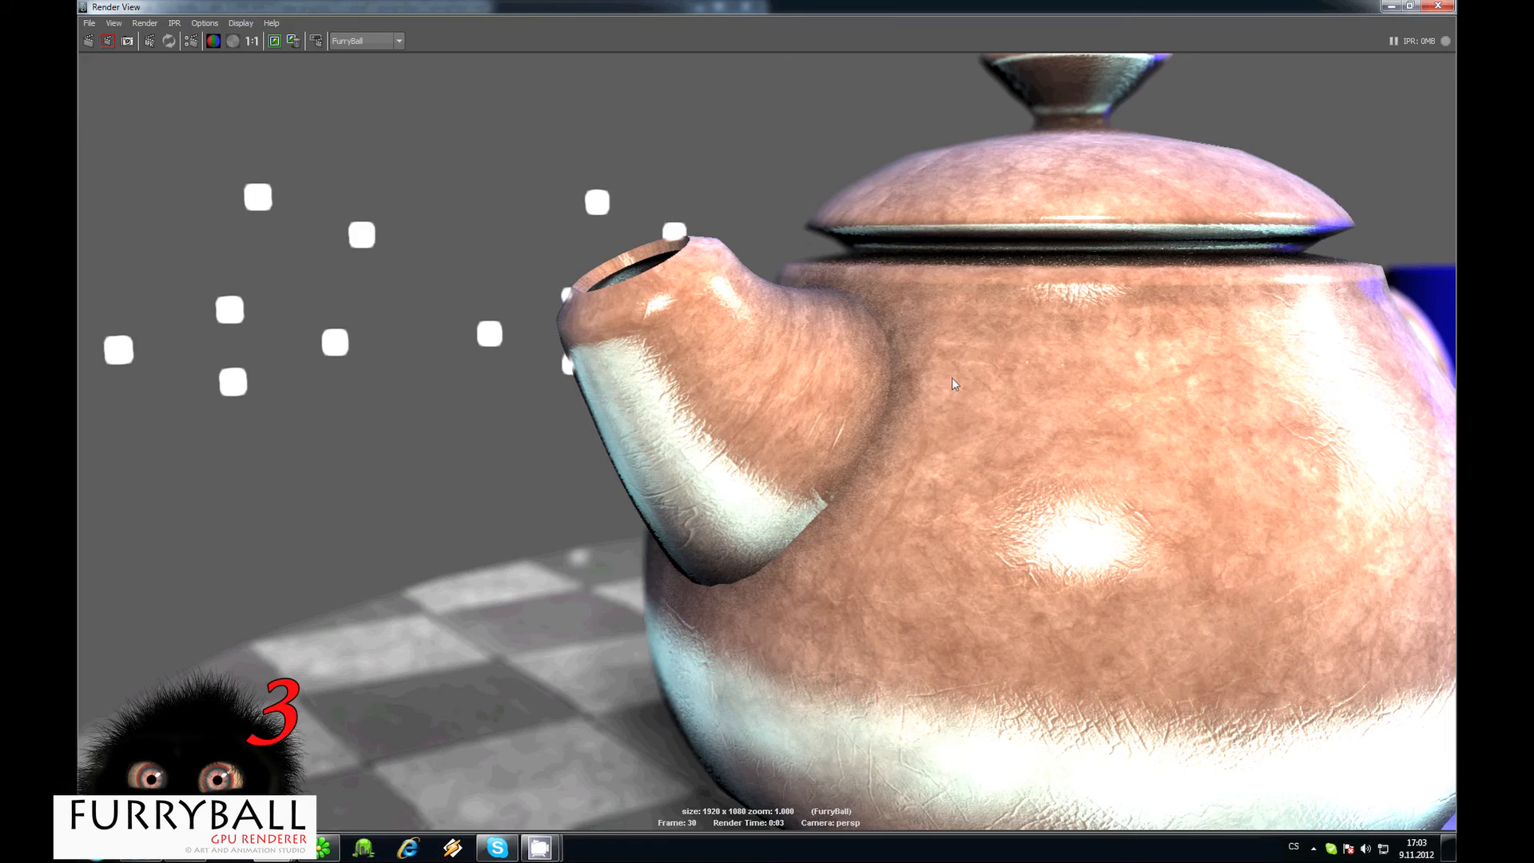
click(231, 41)
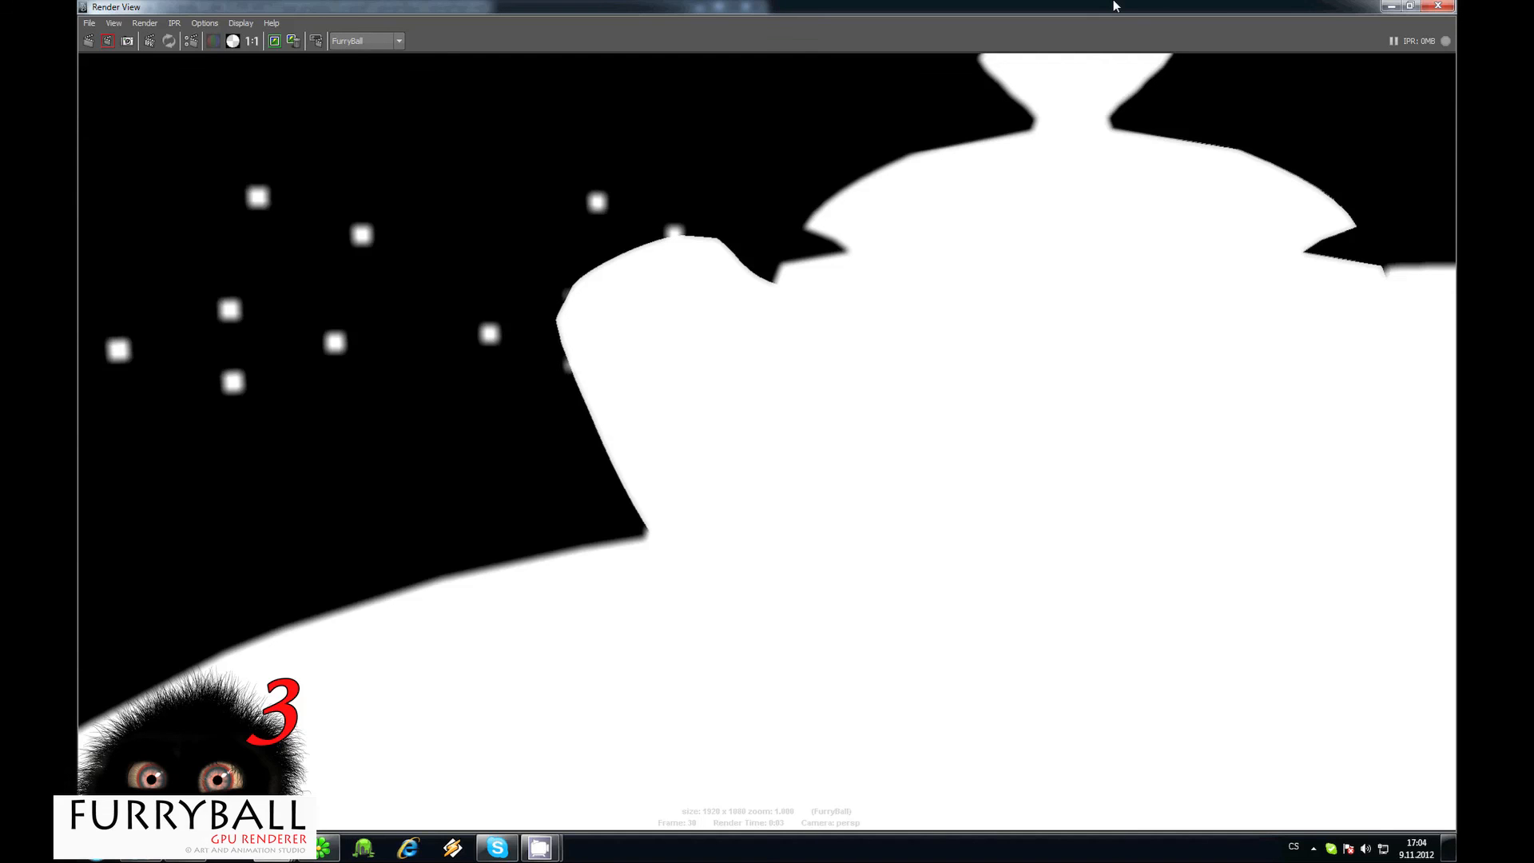
Restore the maximized Render View and shrink its window so the scene viewport is visible beside it.
double_click(1093, 6)
drag(1225, 78, 1226, 192)
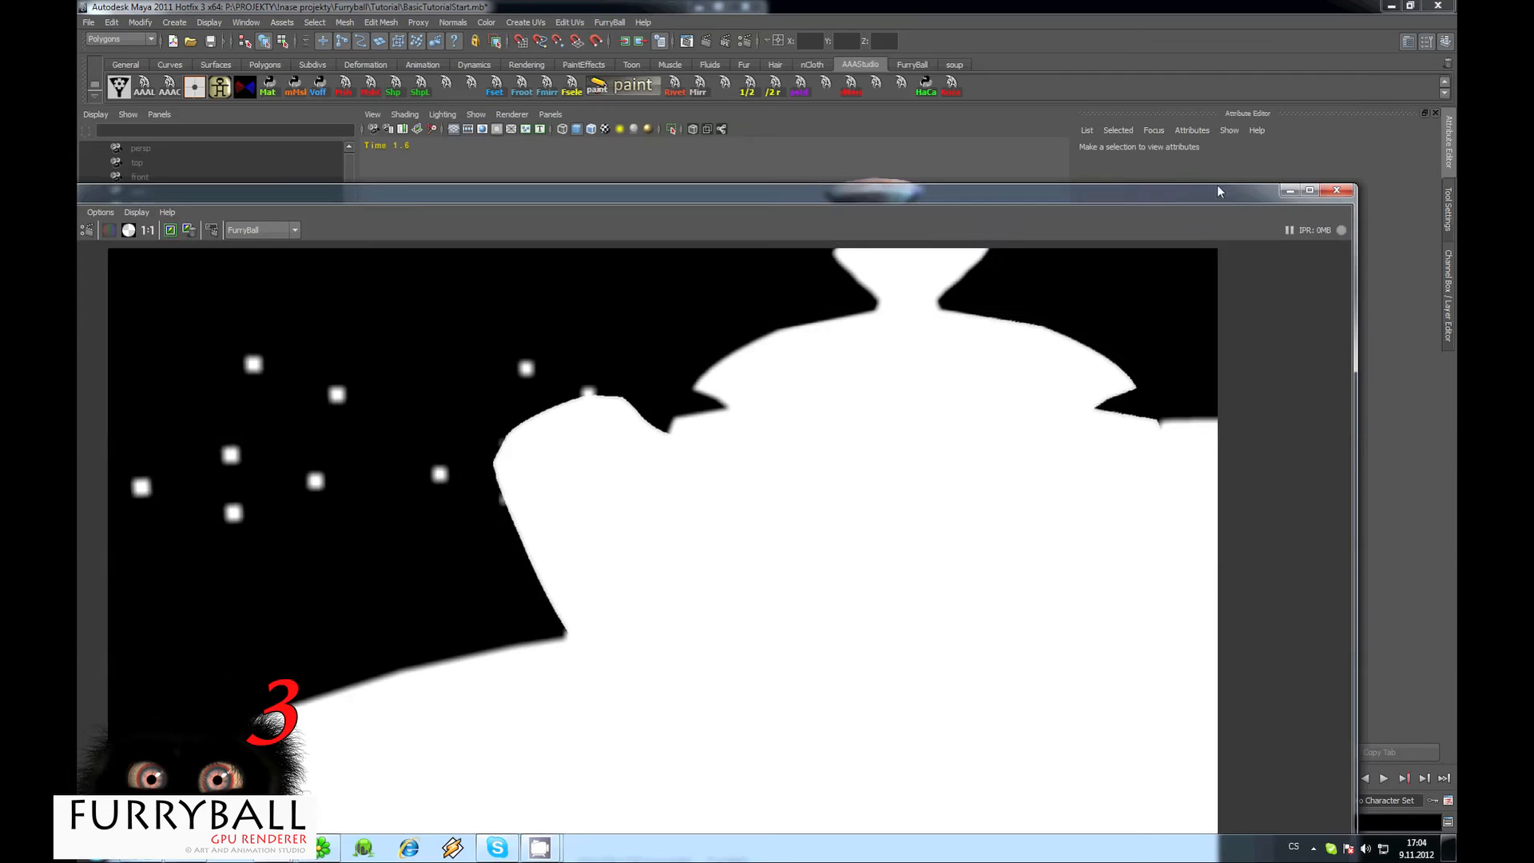
drag(1356, 329, 564, 240)
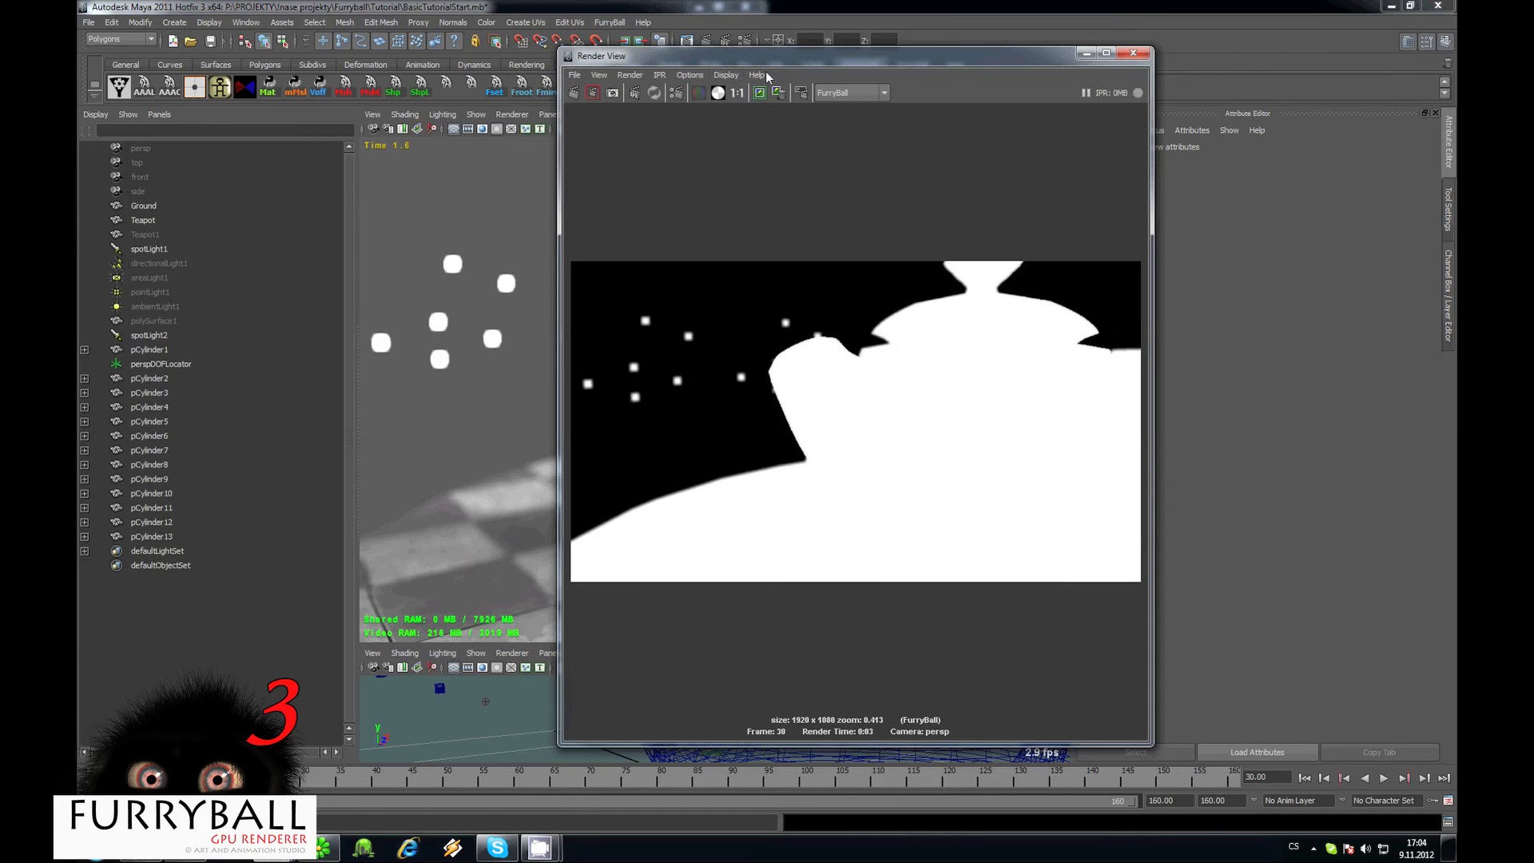
Render the teapot in the Render View at the 10% Settings (192x108) test resolution.
click(690, 75)
mouse_move(751, 128)
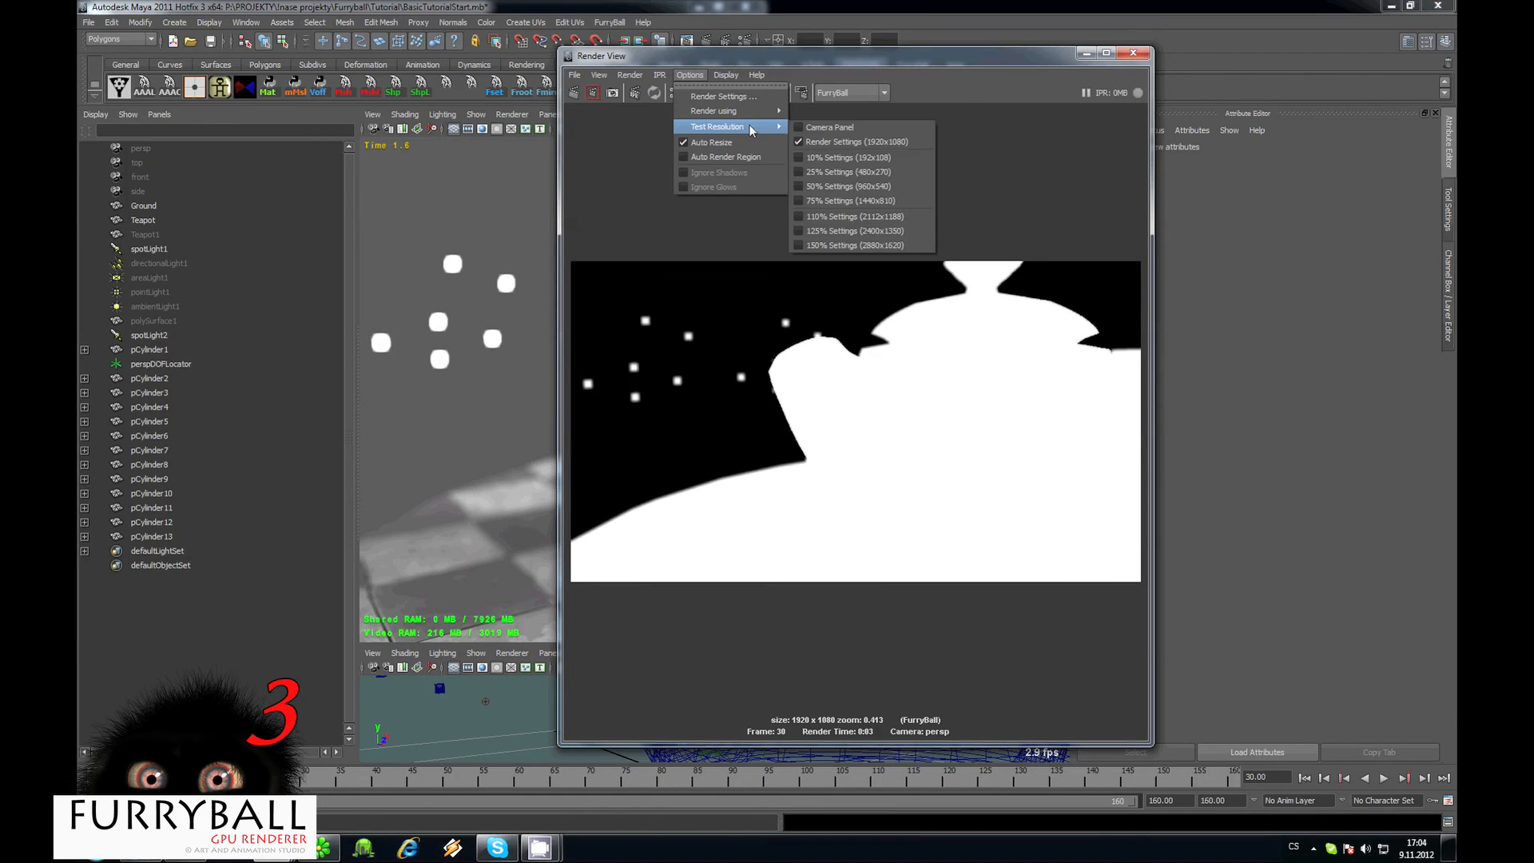
click(847, 158)
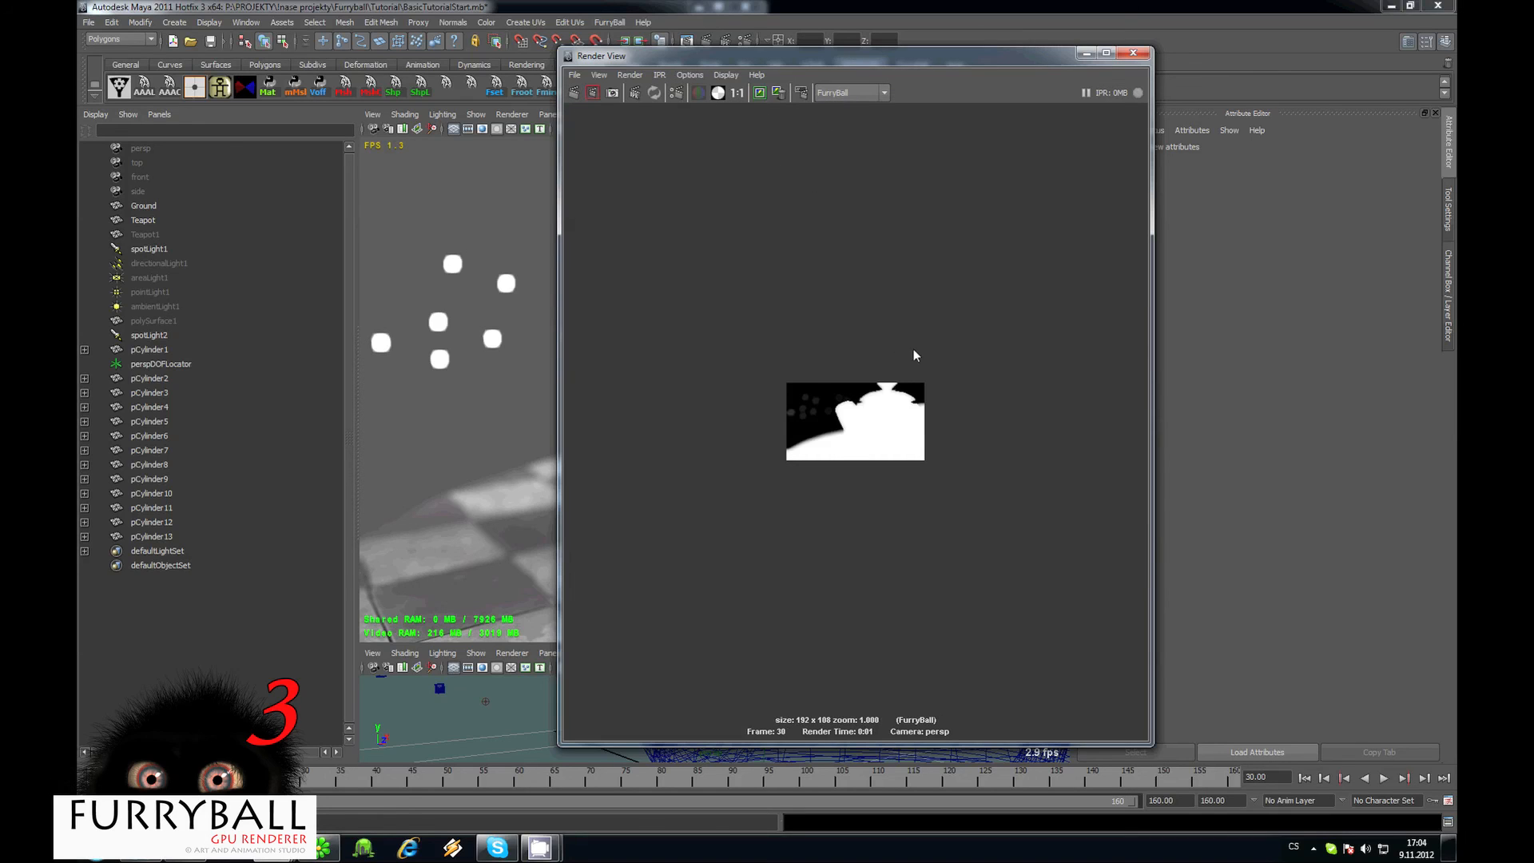
click(873, 401)
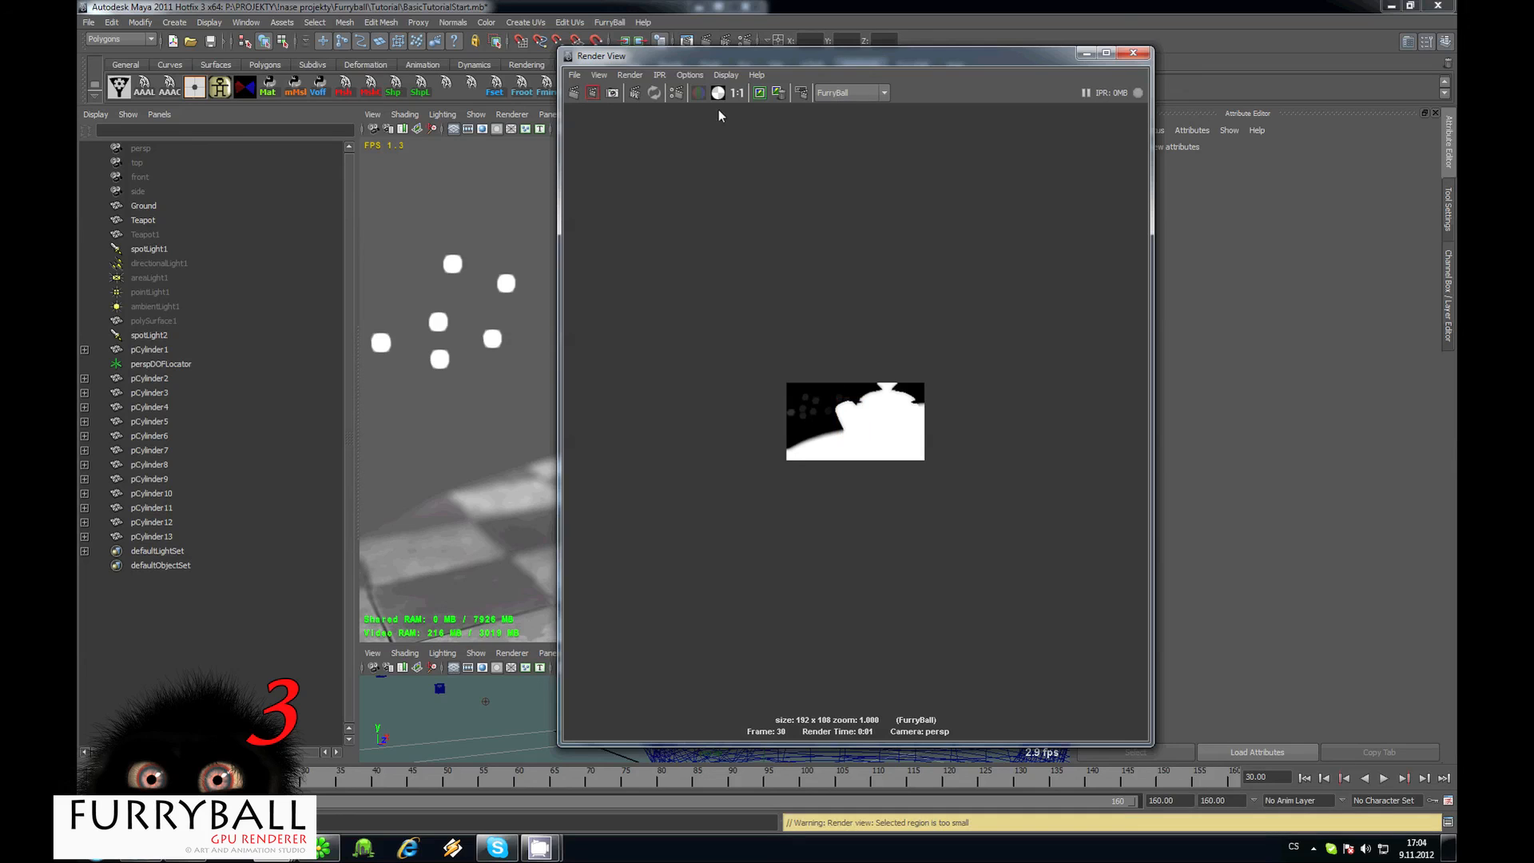
Render the teapot at the 75% Settings (1440x810) test resolution and switch the Render View to the color channels.
click(687, 75)
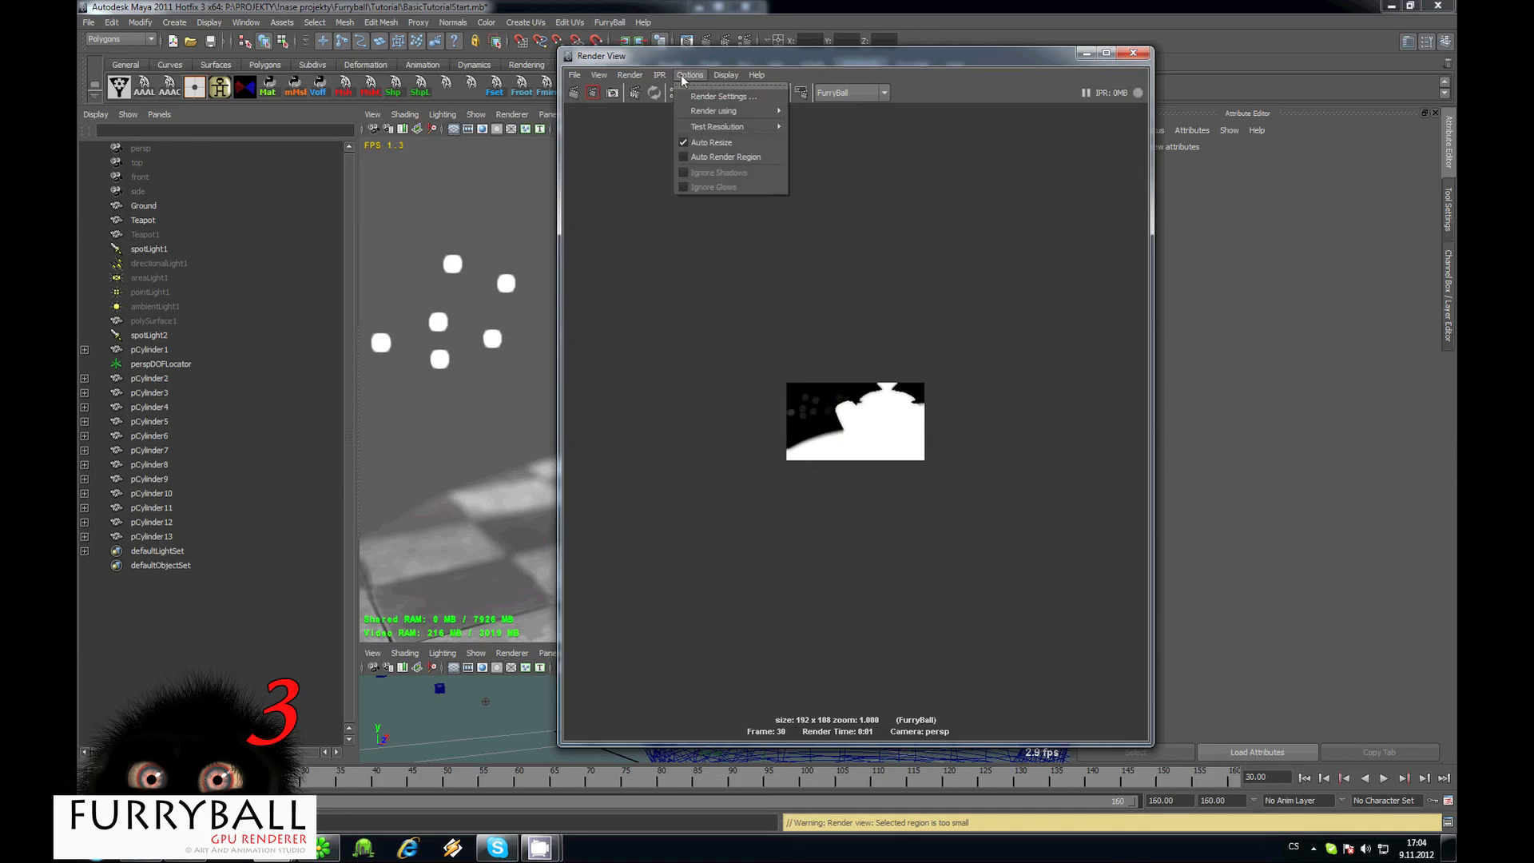
mouse_move(747, 127)
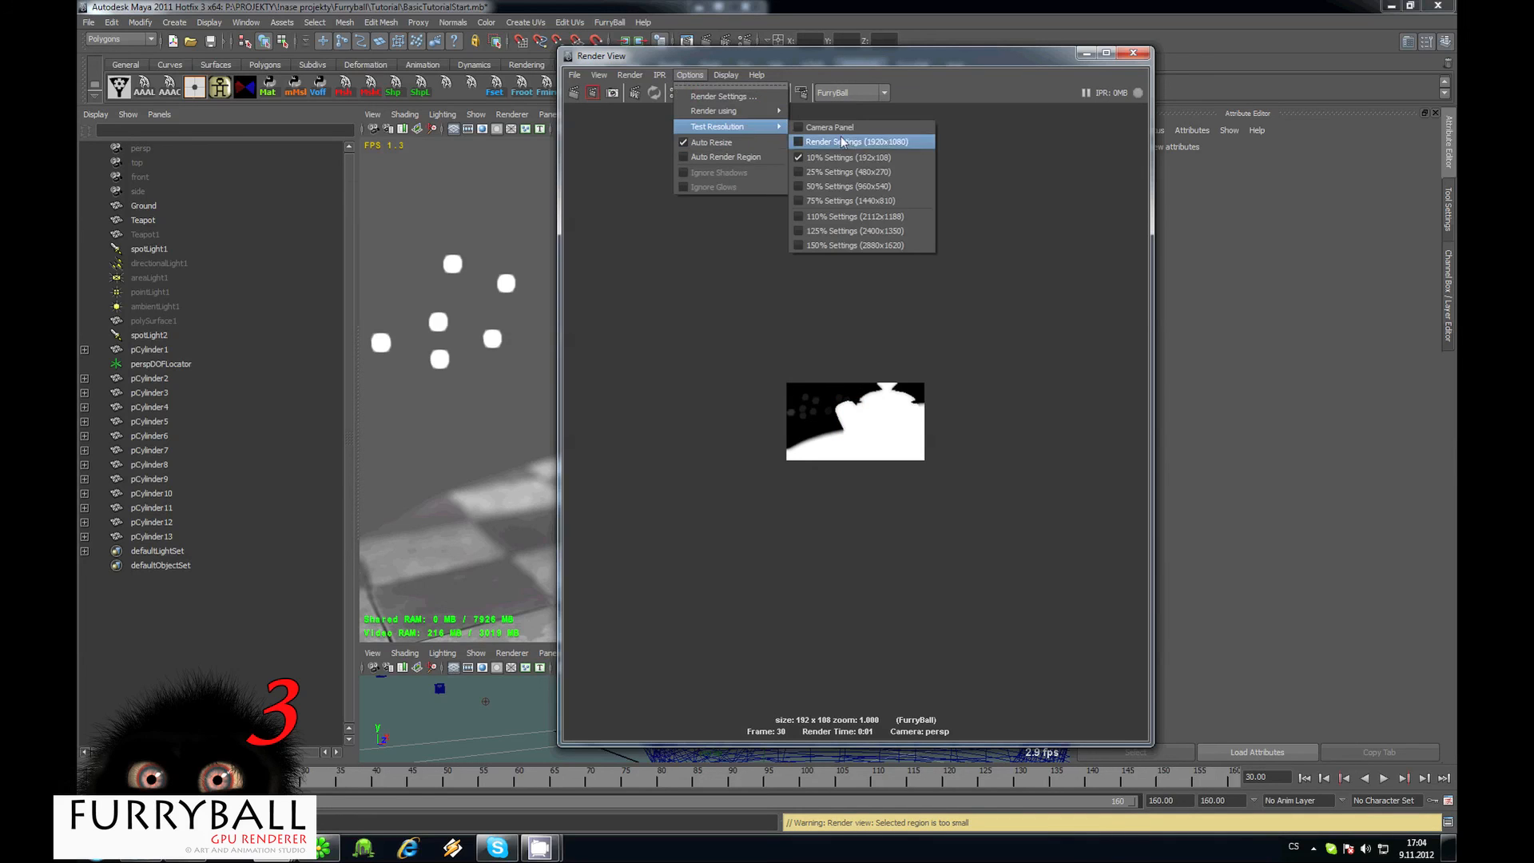
click(836, 200)
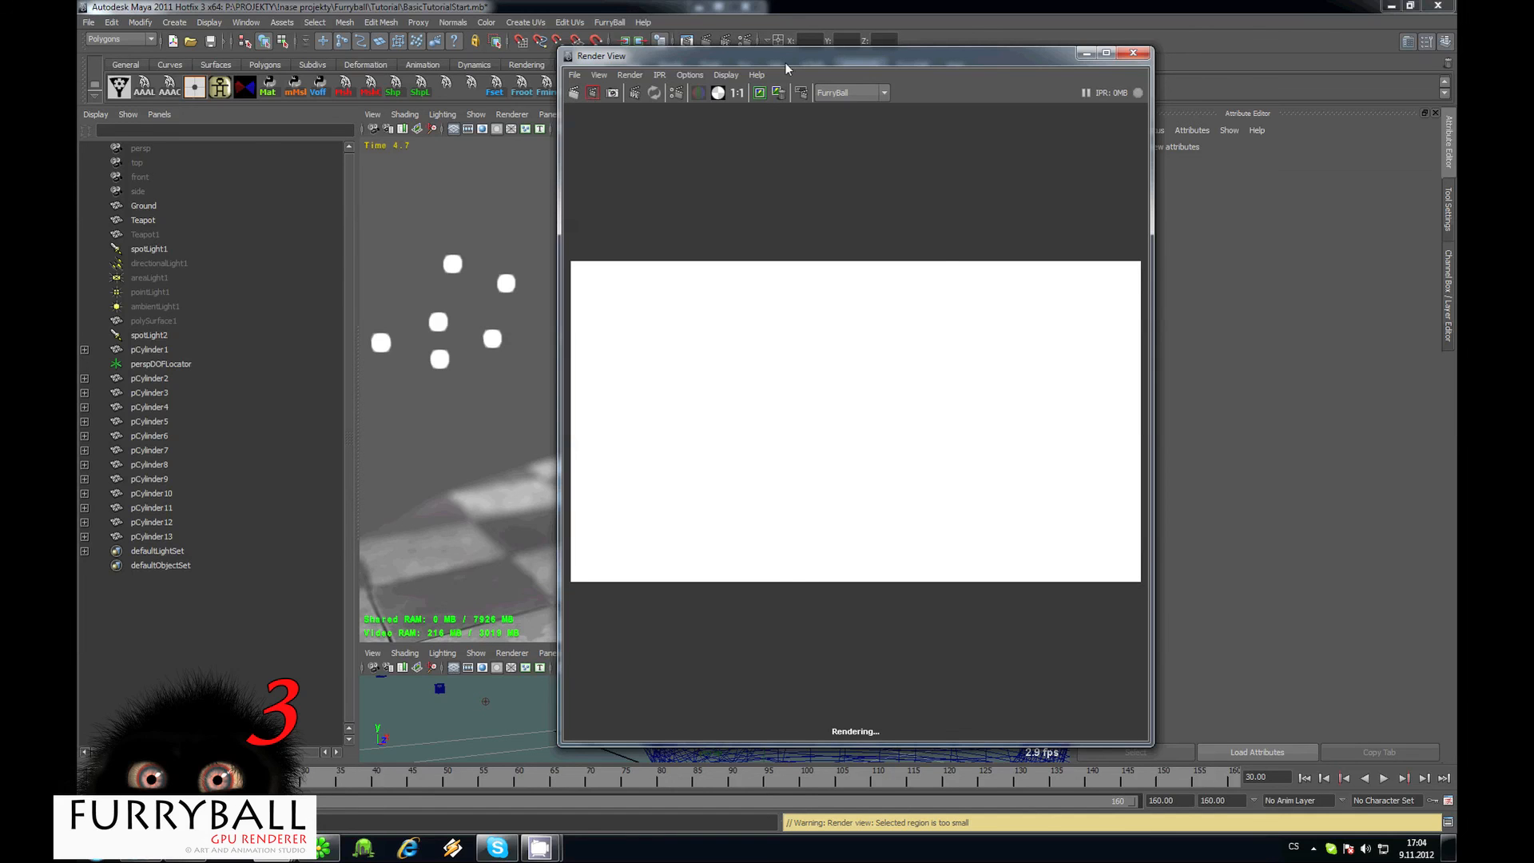
drag(785, 62, 1104, 86)
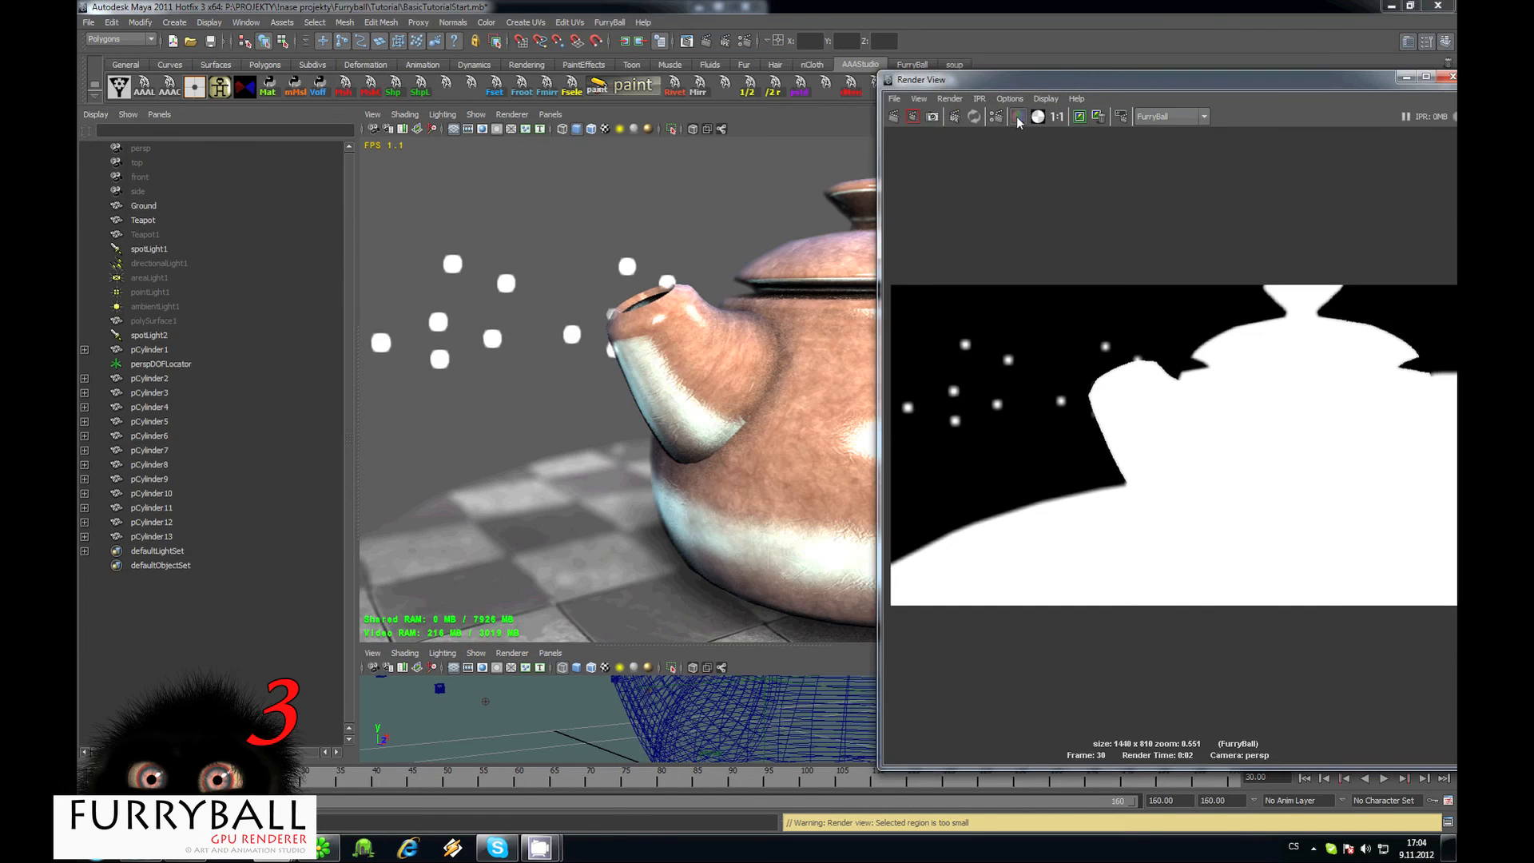
click(1018, 119)
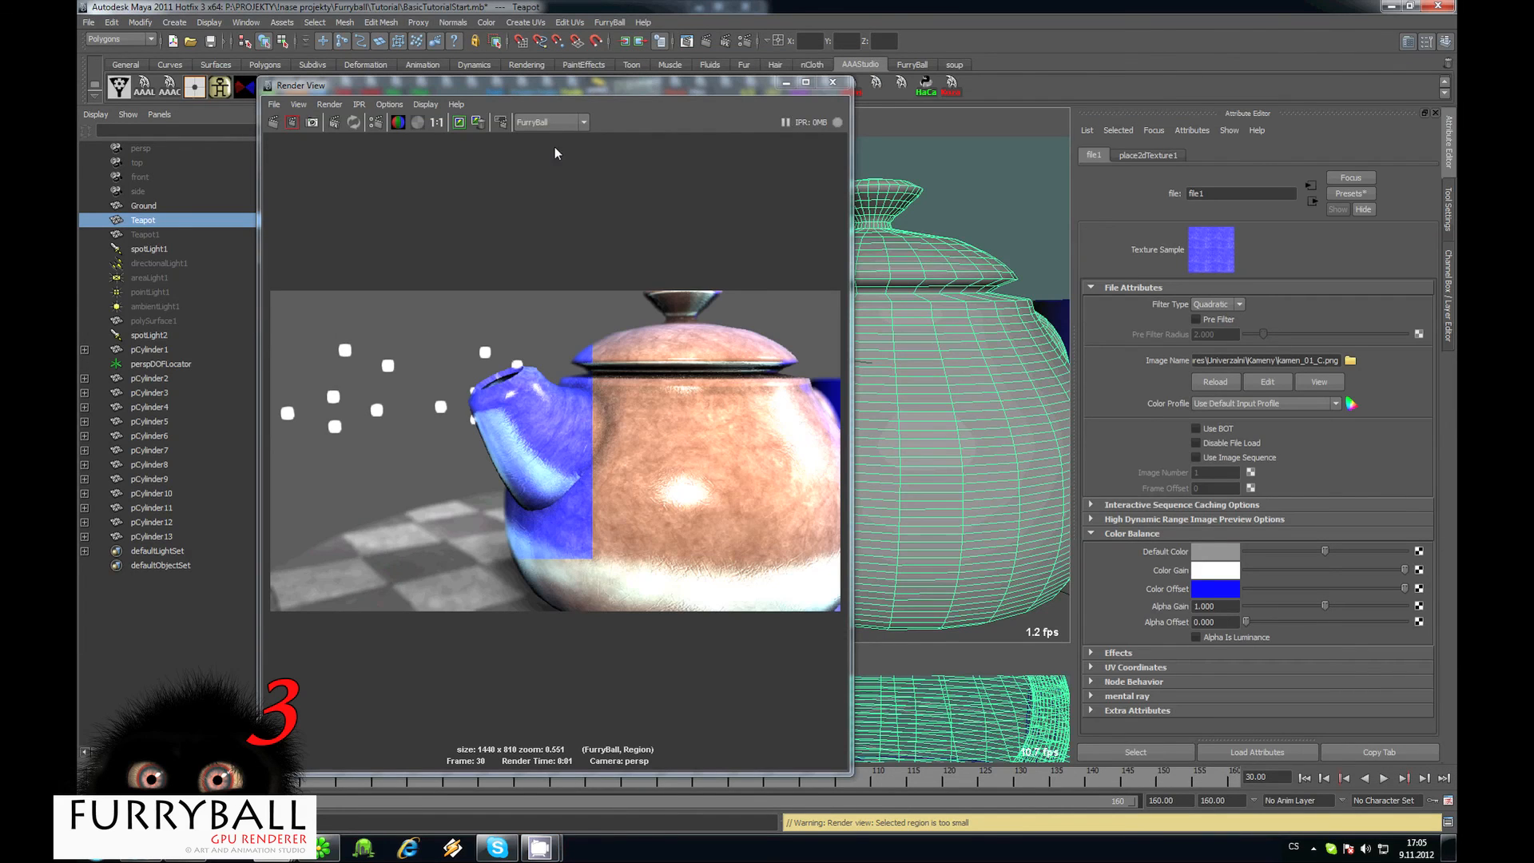
Show the FurryBall Output Settings, try the Derive From Maya option and enable Render Region.
click(610, 23)
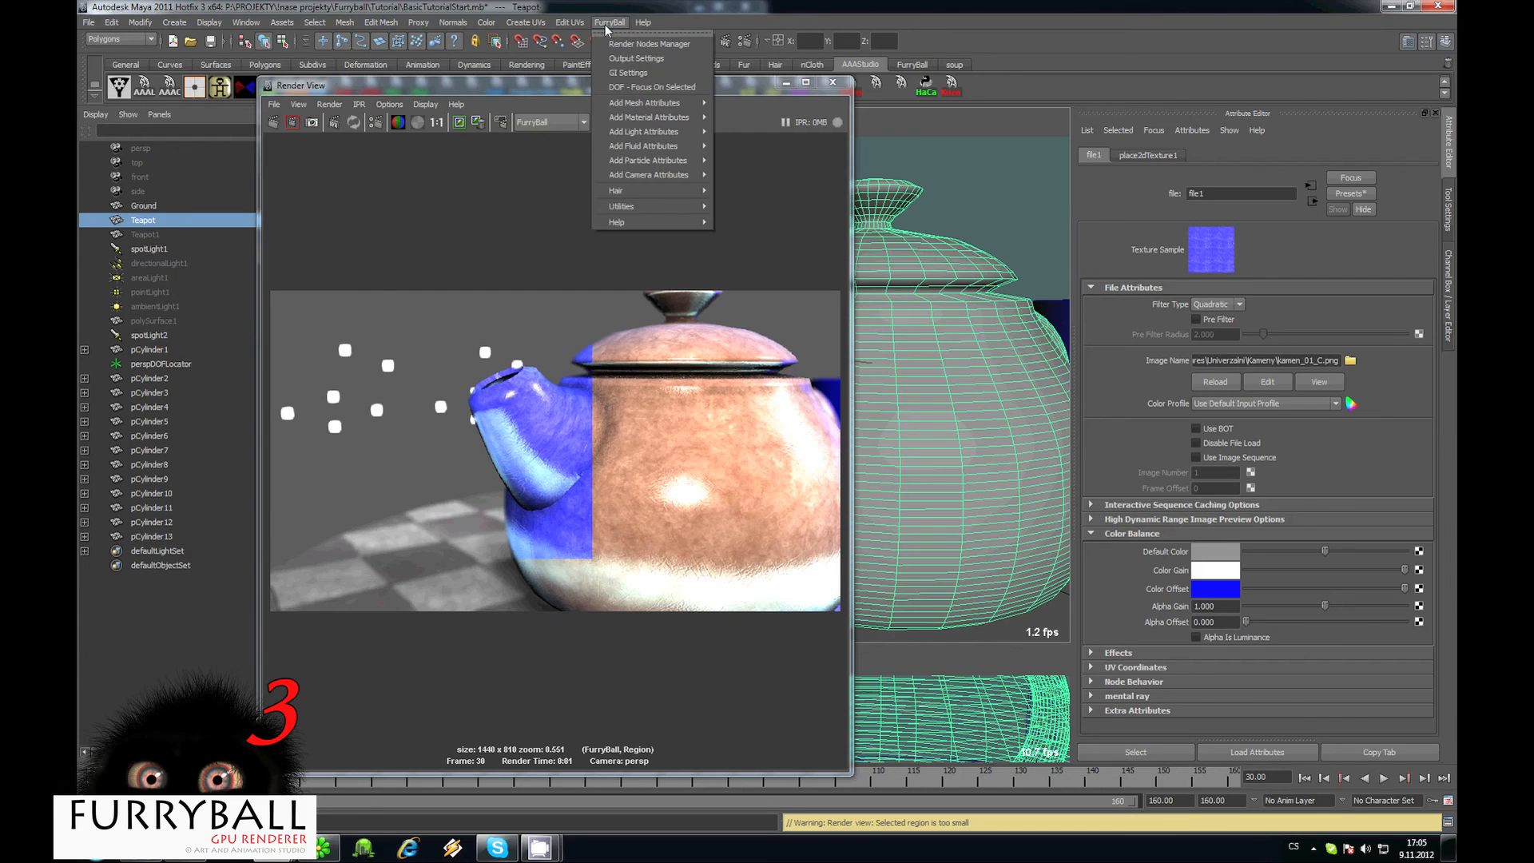
click(641, 58)
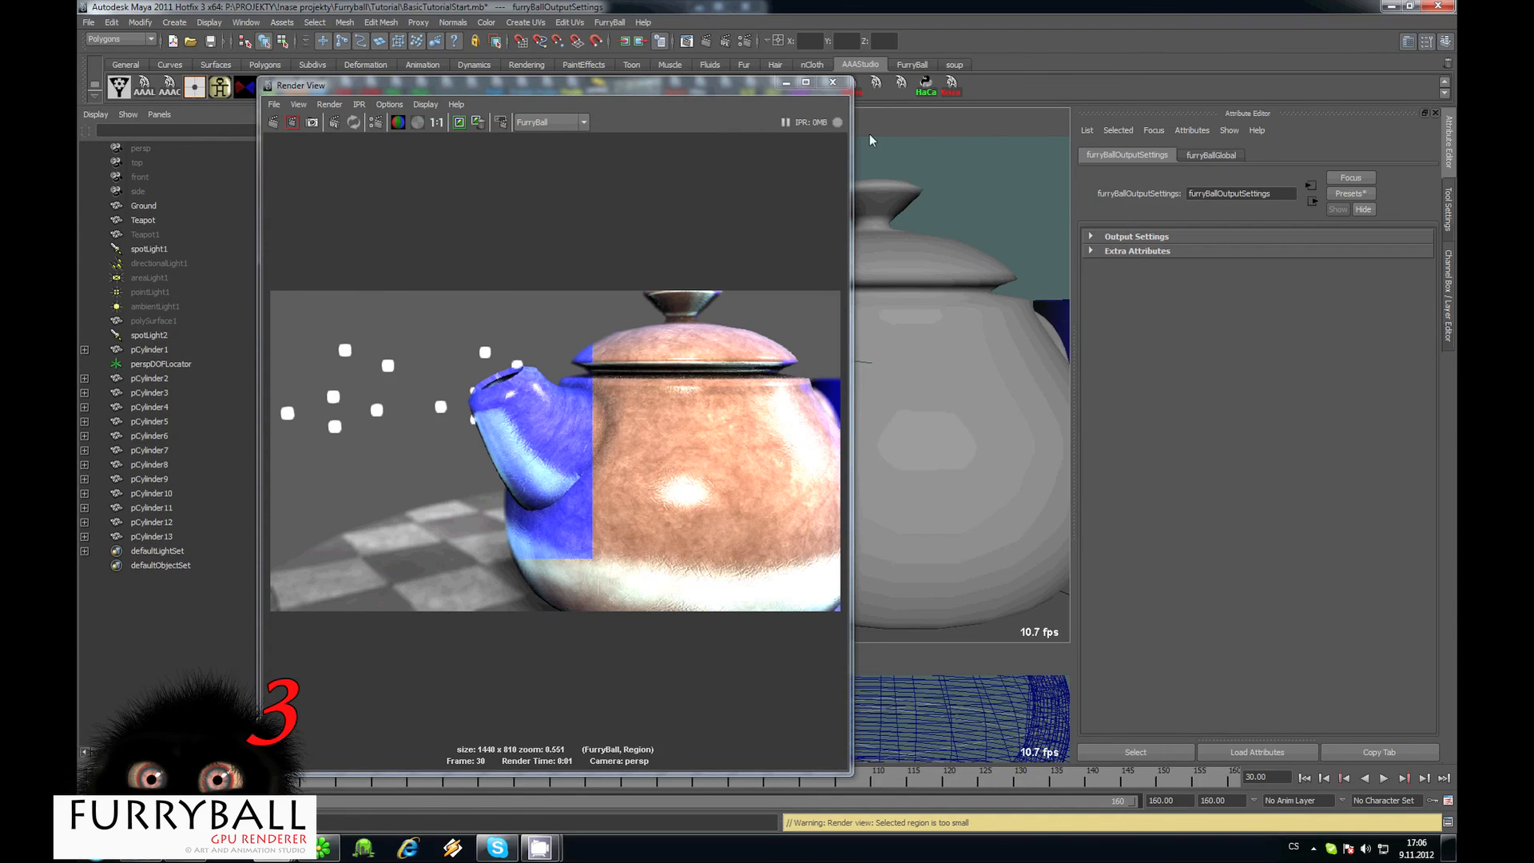
click(1159, 237)
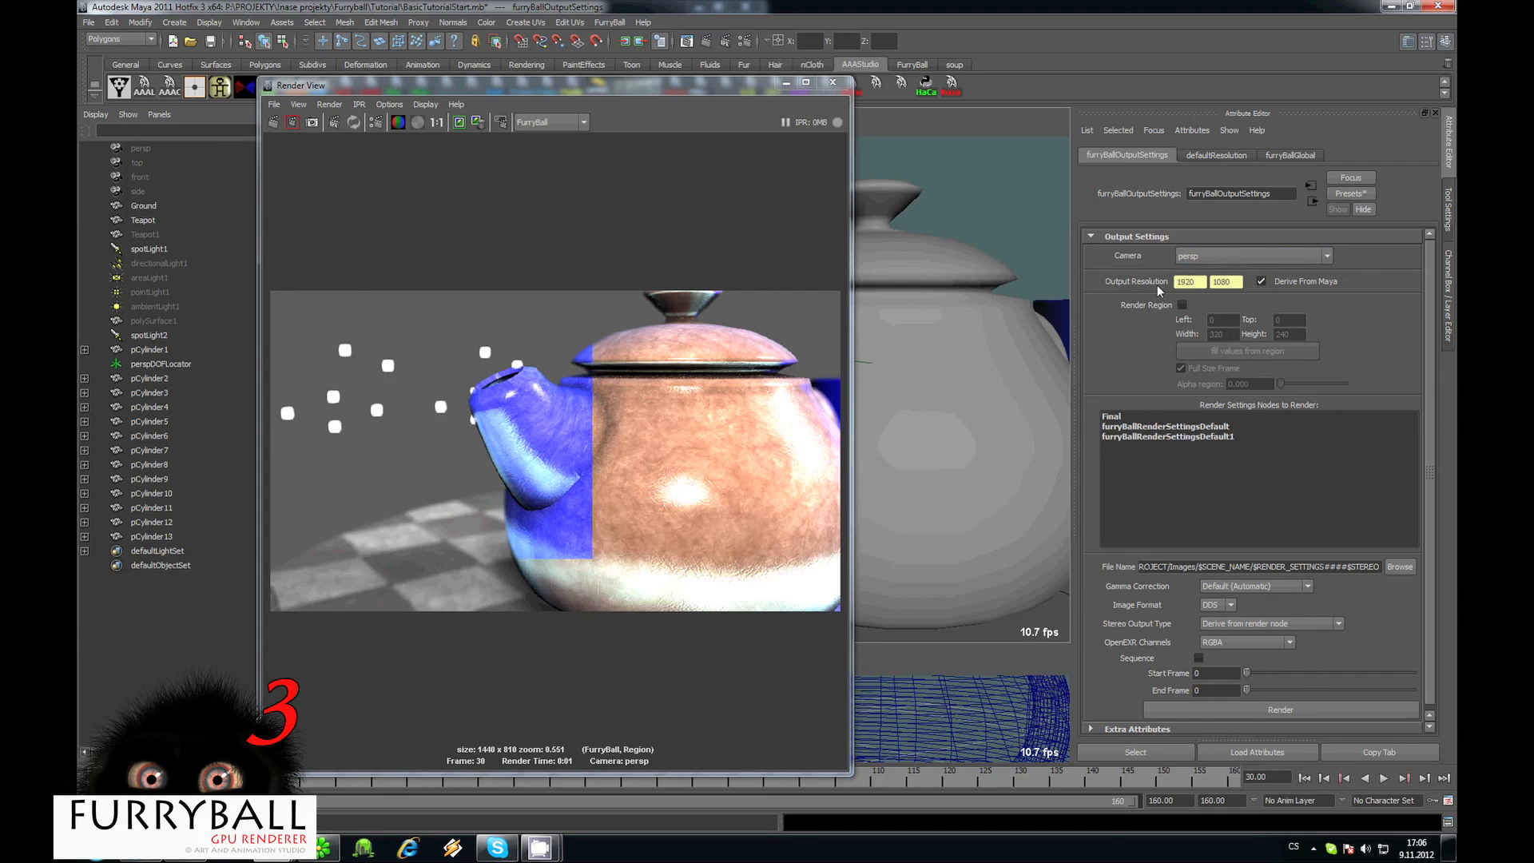
click(1261, 284)
click(1262, 284)
click(1183, 305)
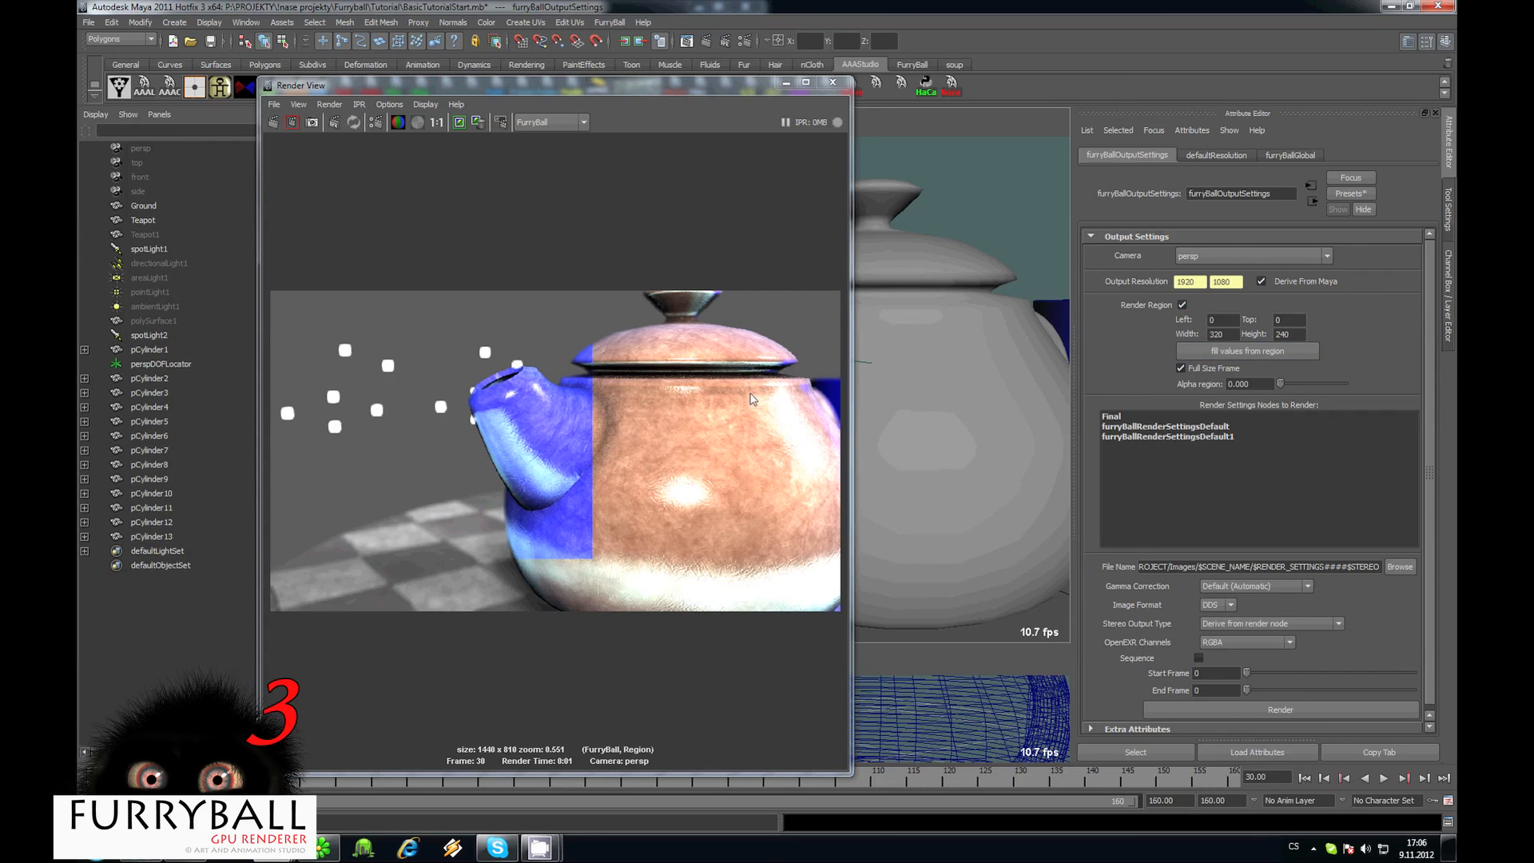
Mark a region about 946 x 438 pixels around the teapot's spout and lid in the Render View and fill the Render Region values from it.
drag(625, 88, 589, 49)
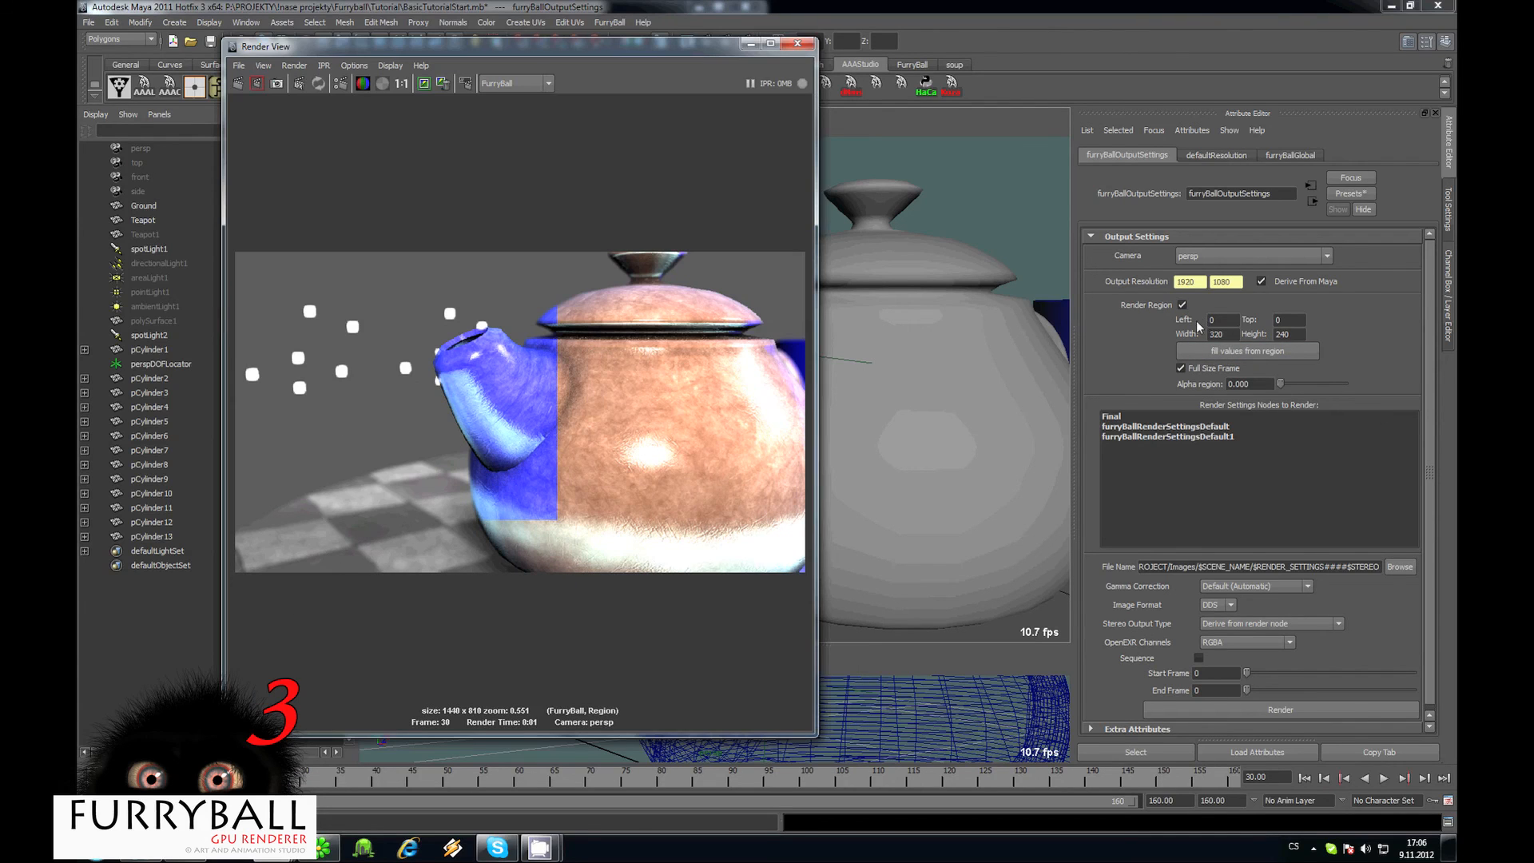
drag(389, 274, 764, 448)
click(1255, 351)
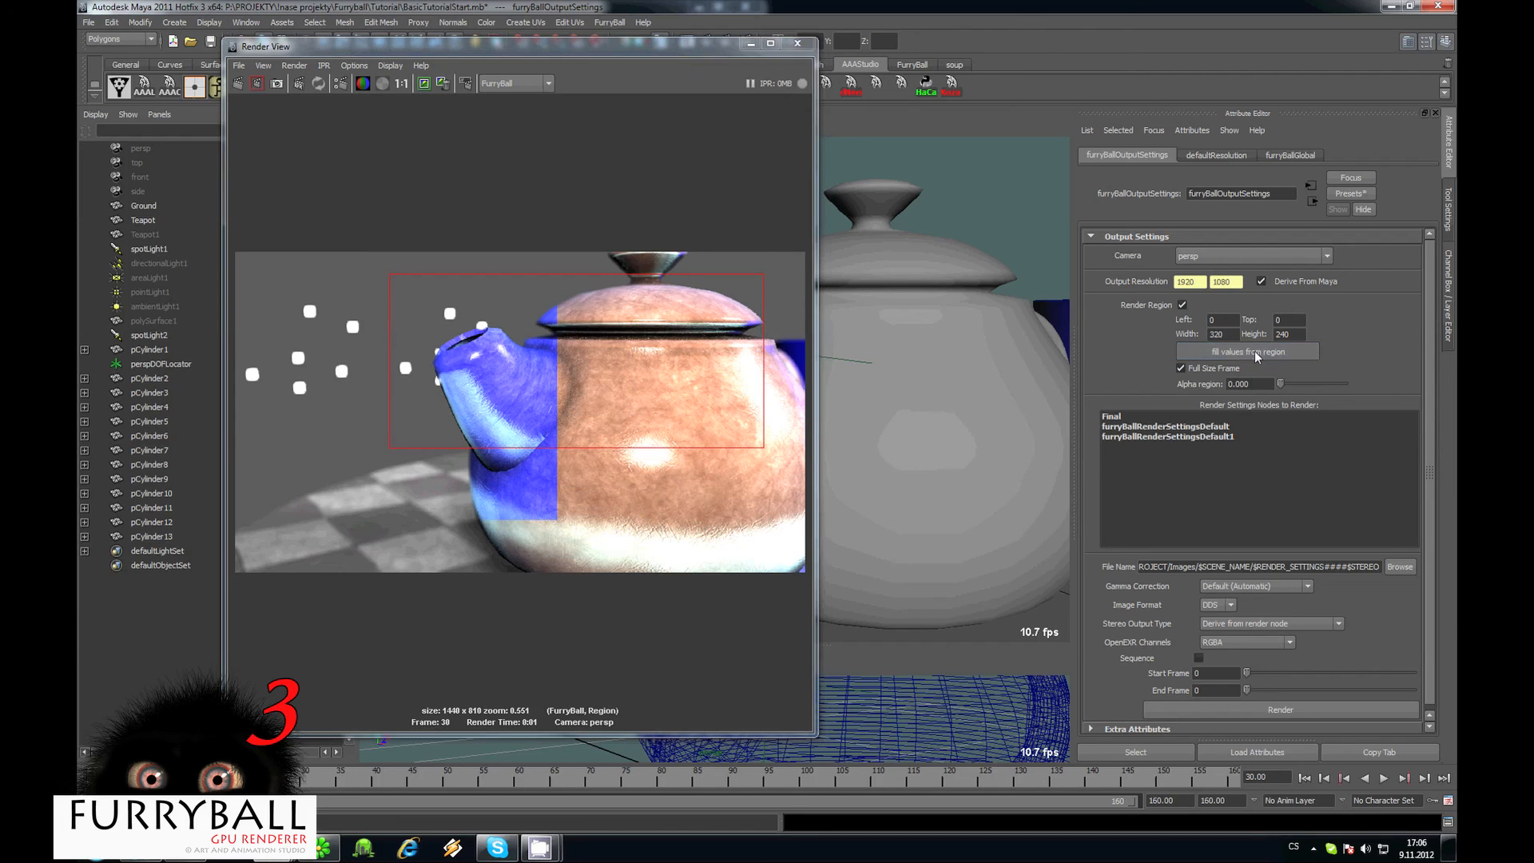
click(1182, 304)
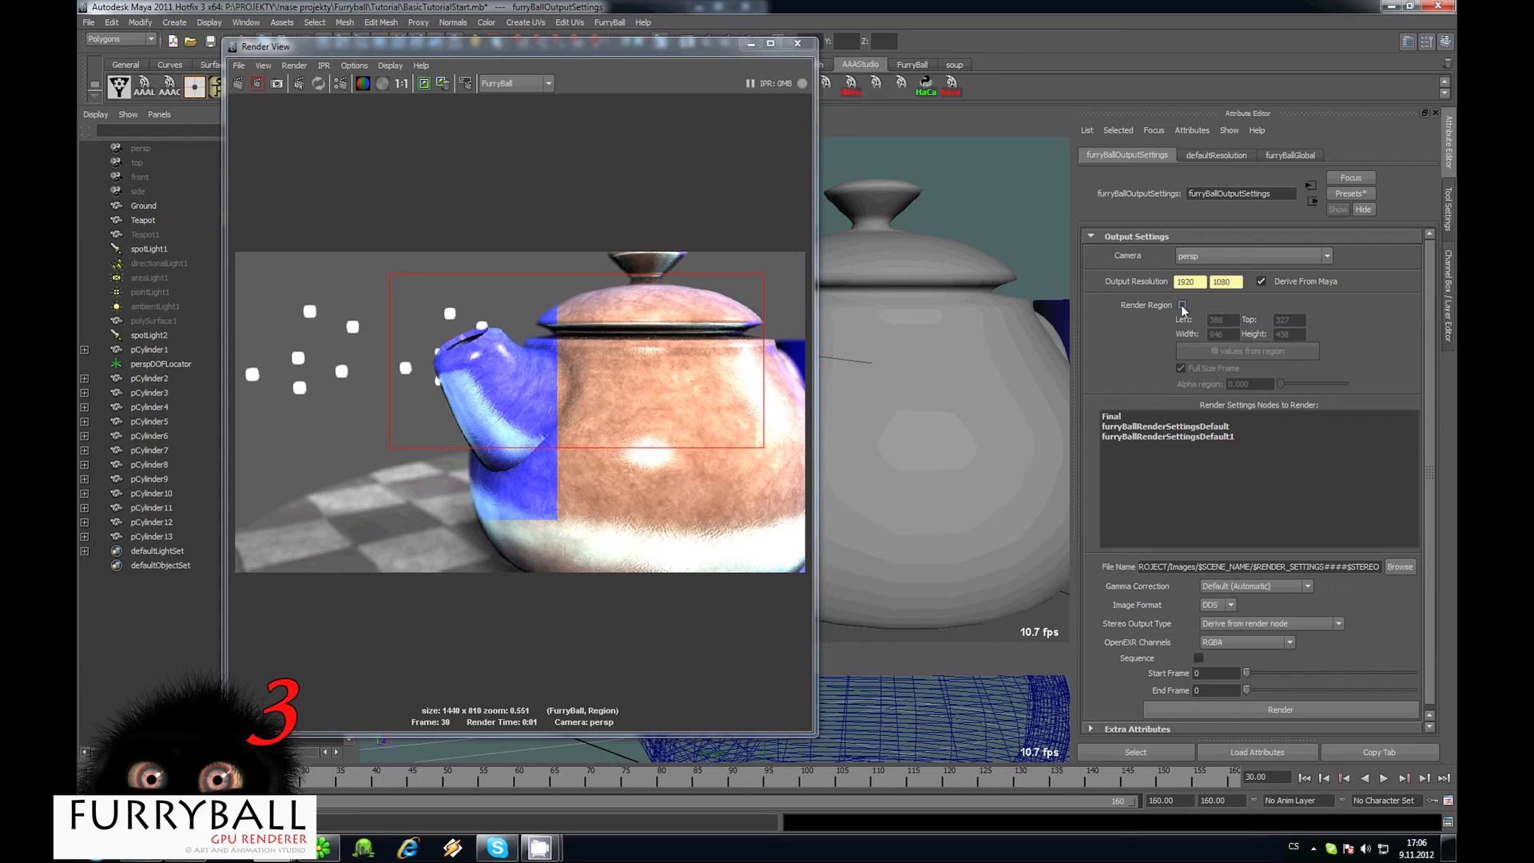
click(1182, 305)
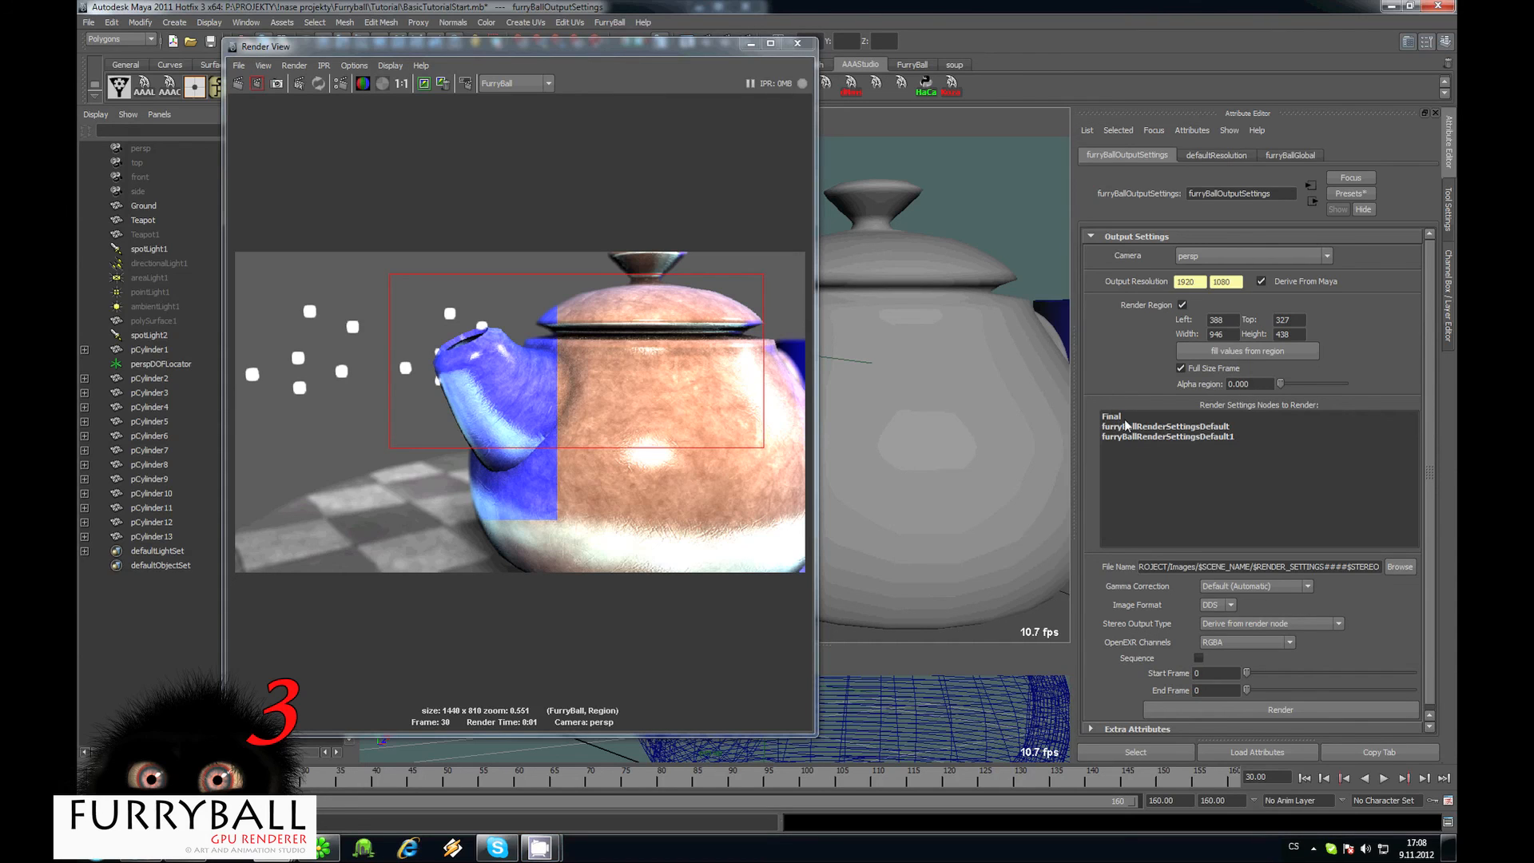
Choose Final as the render settings node to render and rename that node to Beauty through the Render Nodes Manager.
click(1113, 416)
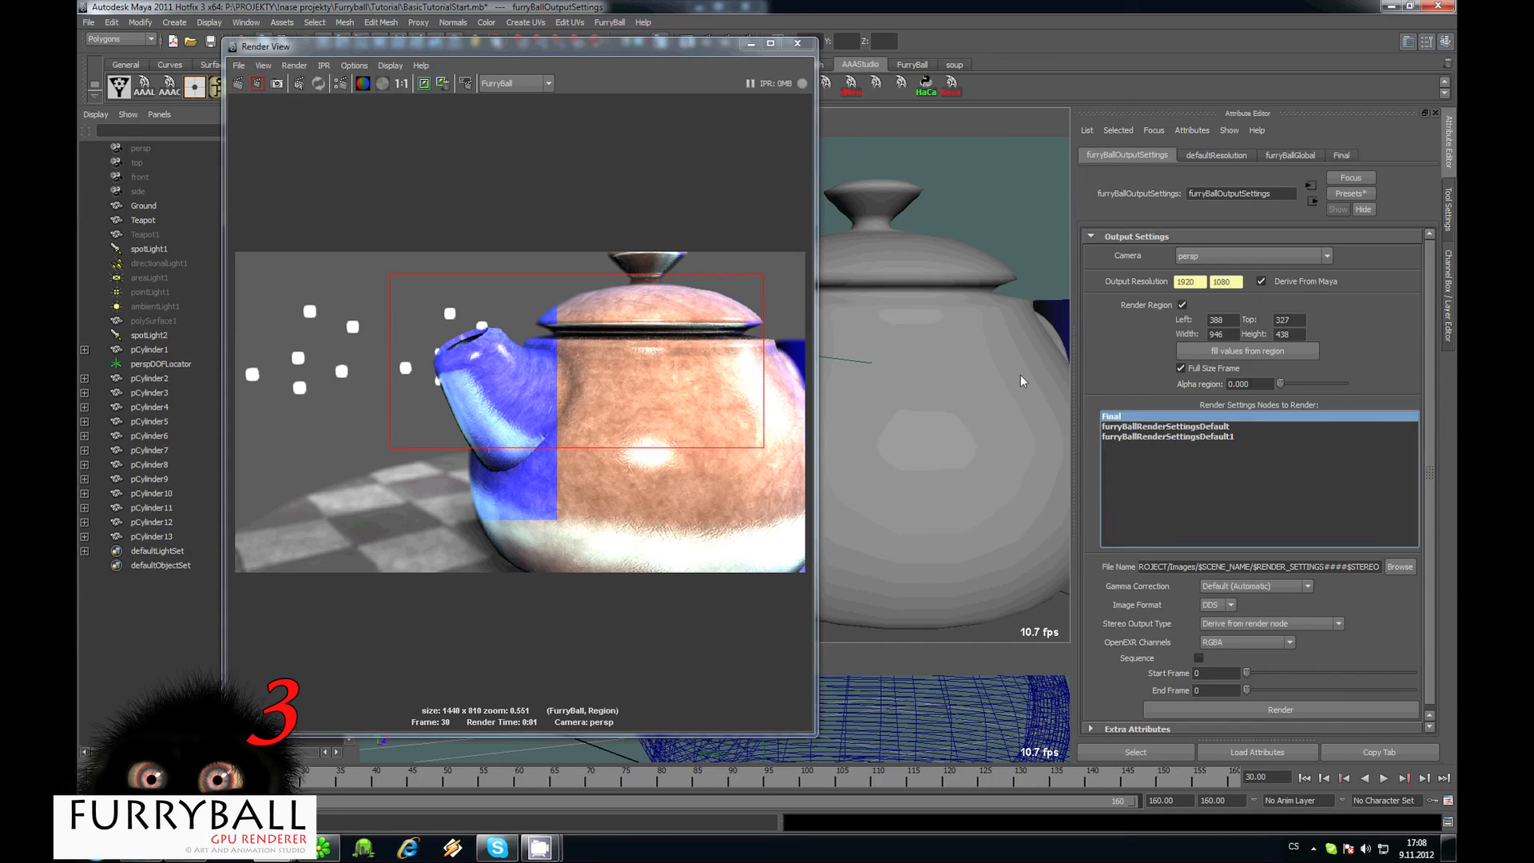
click(751, 44)
click(614, 23)
click(649, 44)
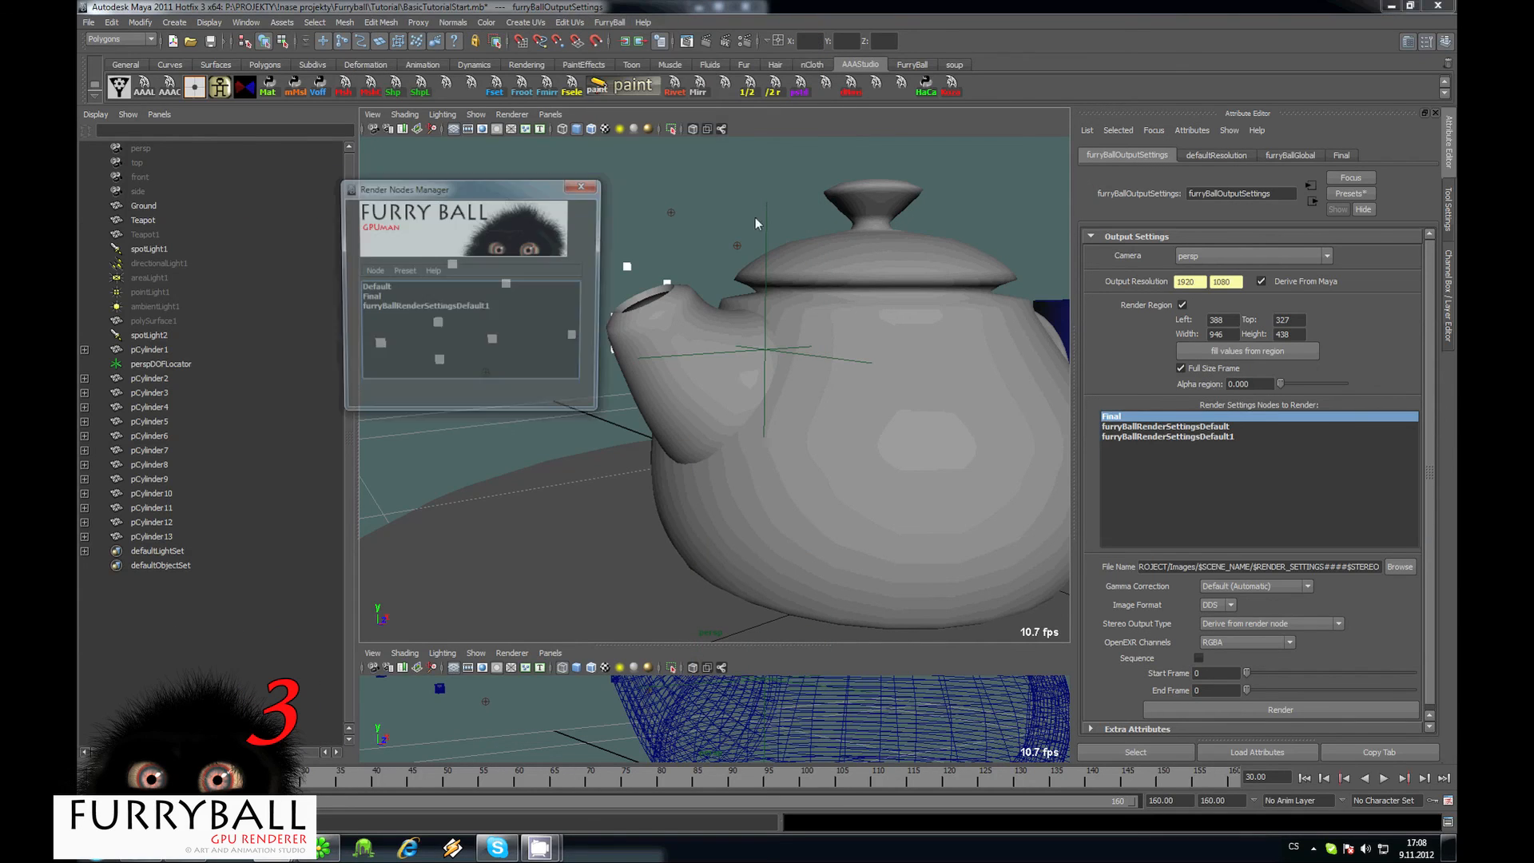
click(371, 297)
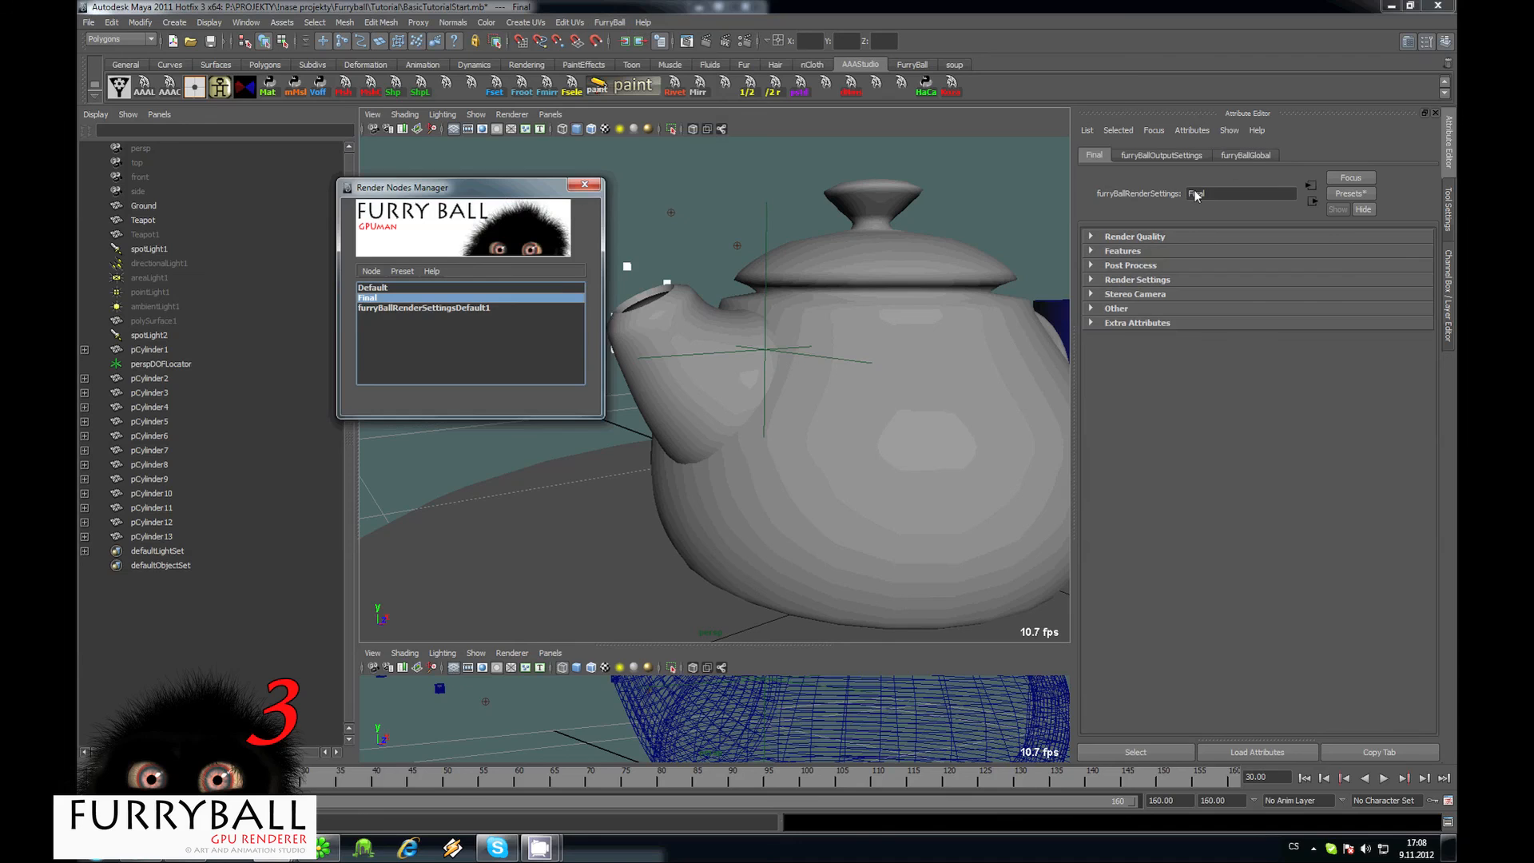
text(Bea)
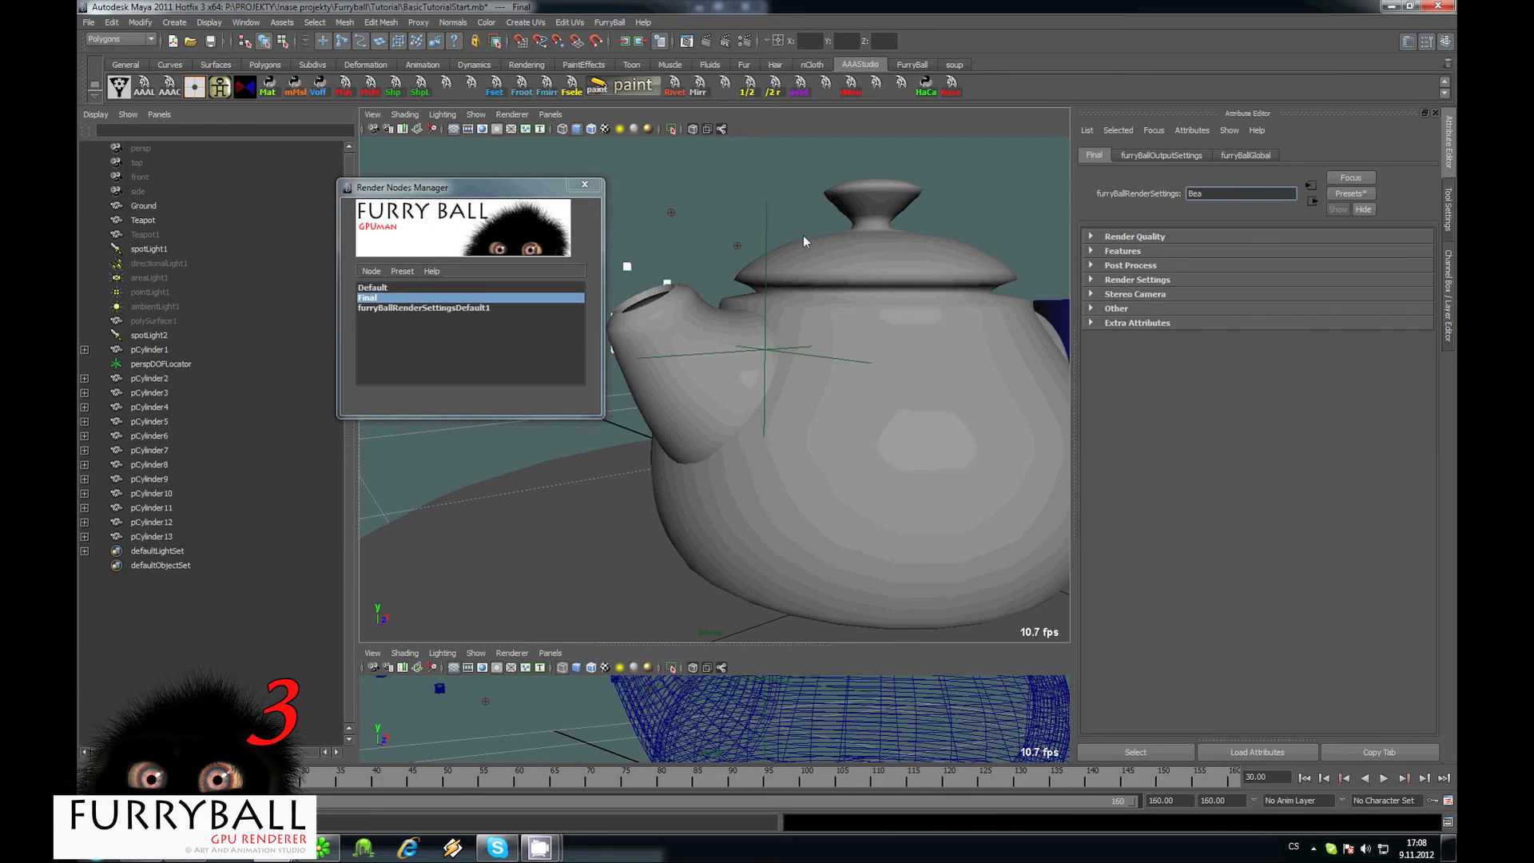
text(uty)
key(Return)
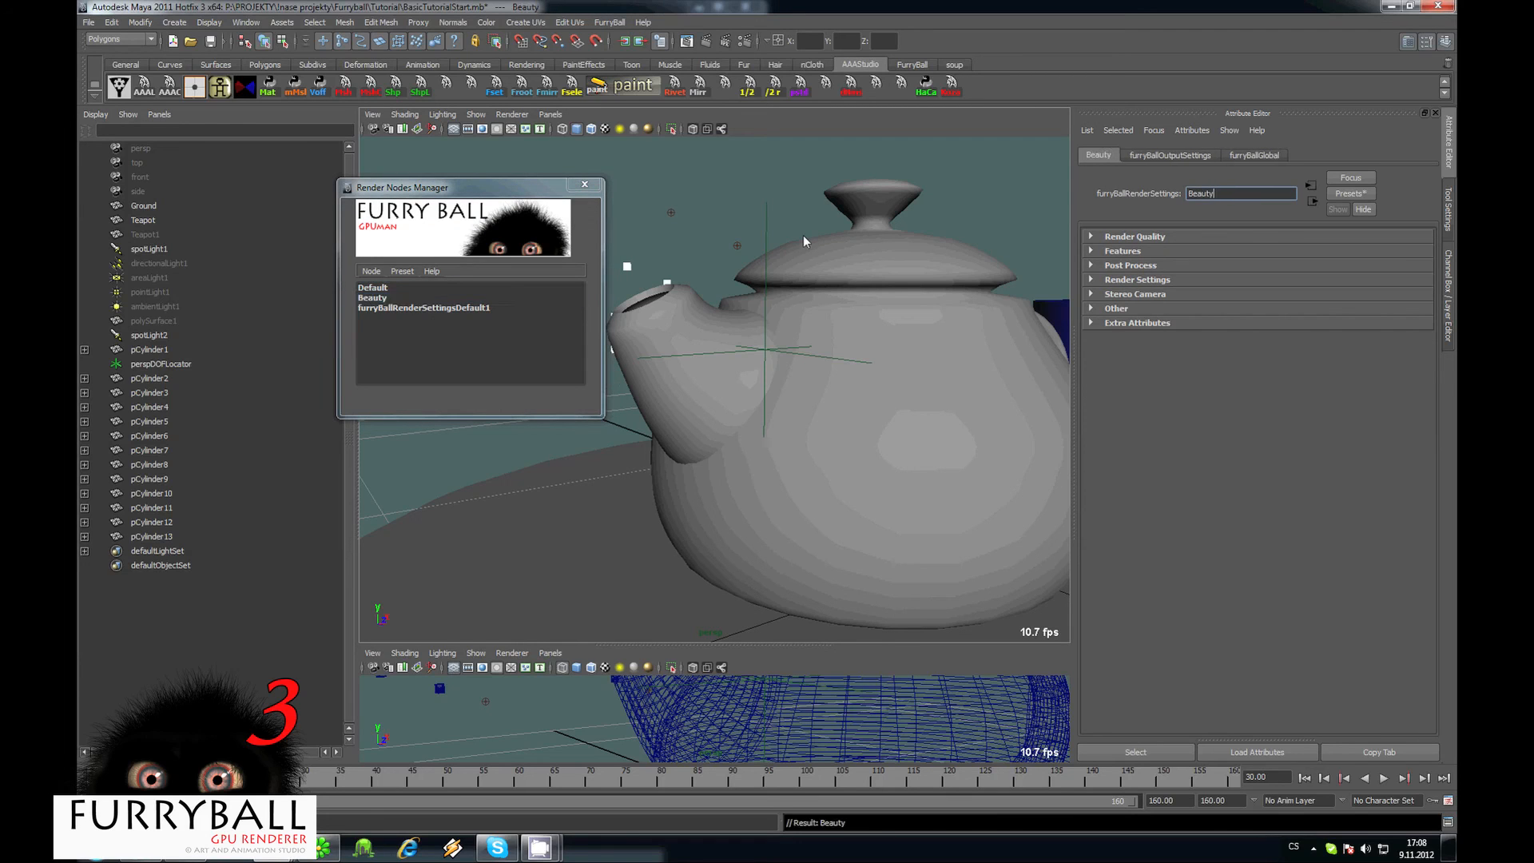
Duplicate the Beauty render settings node and rename the copy to AO.
click(366, 300)
click(371, 271)
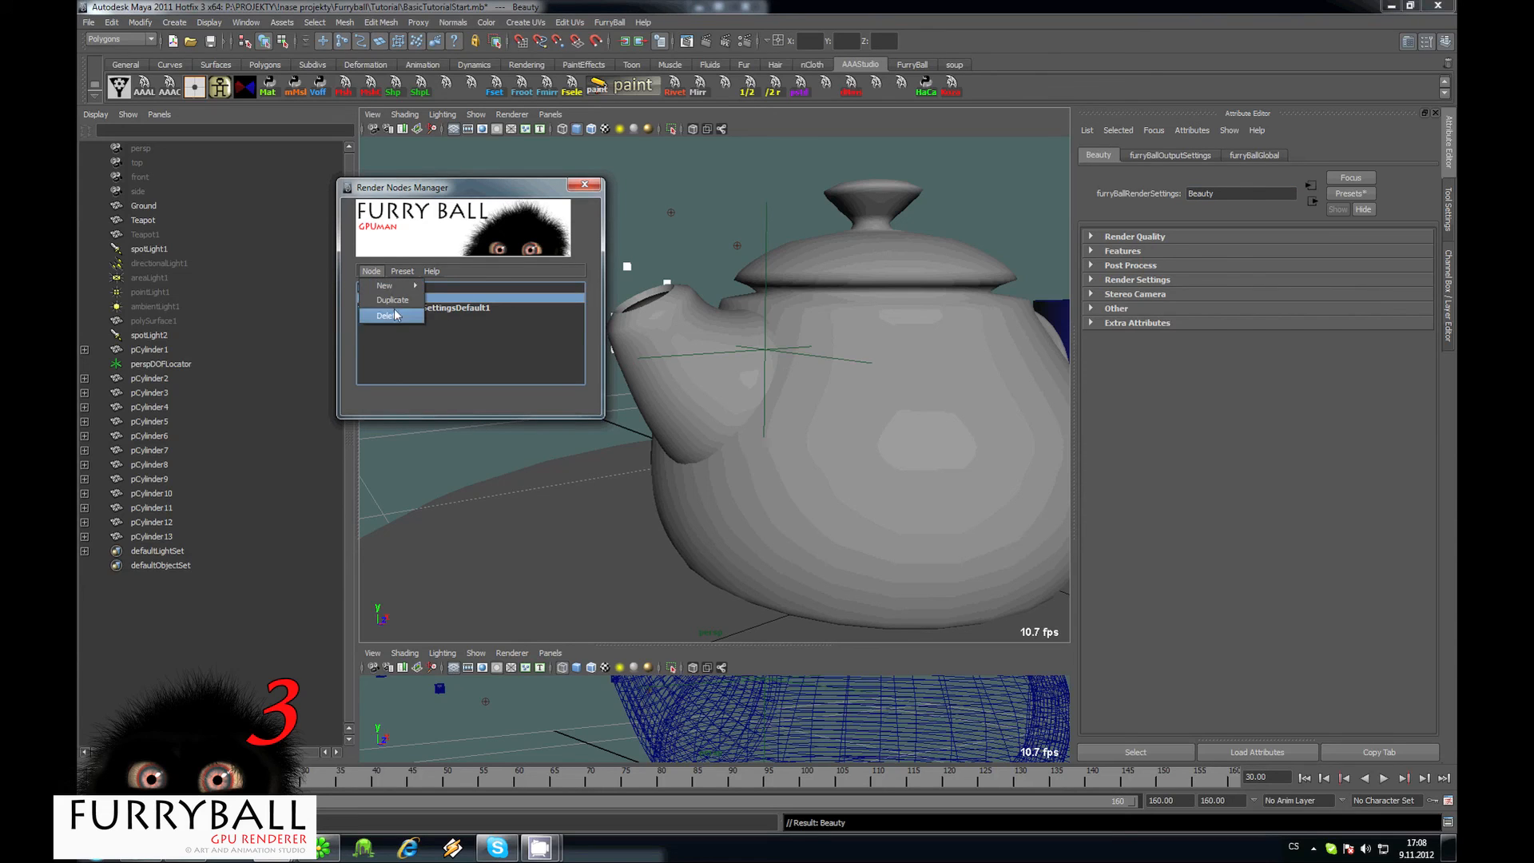
click(392, 300)
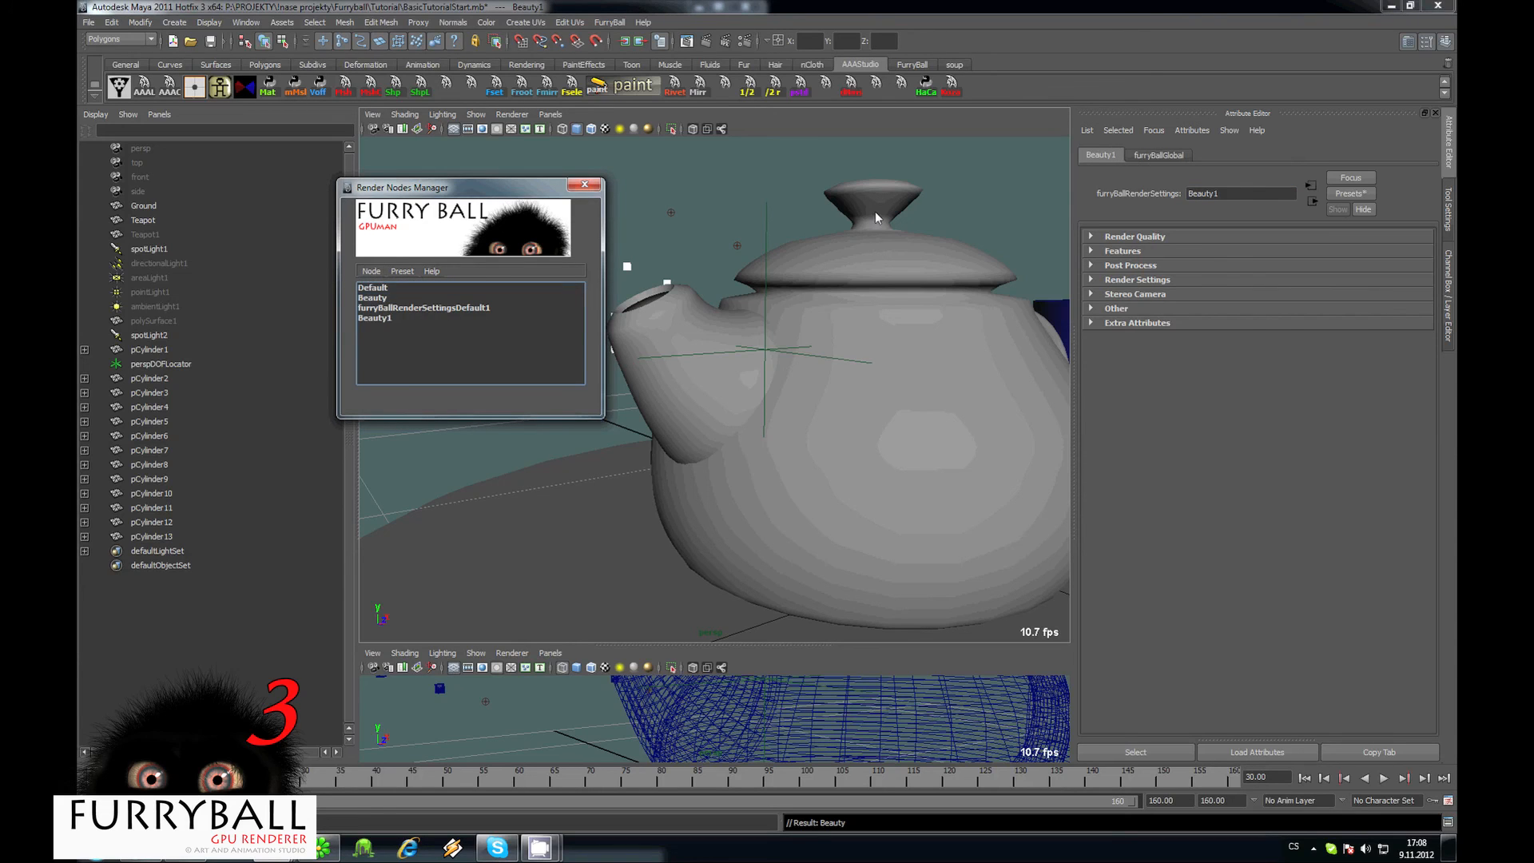
double_click(1245, 194)
text(AO)
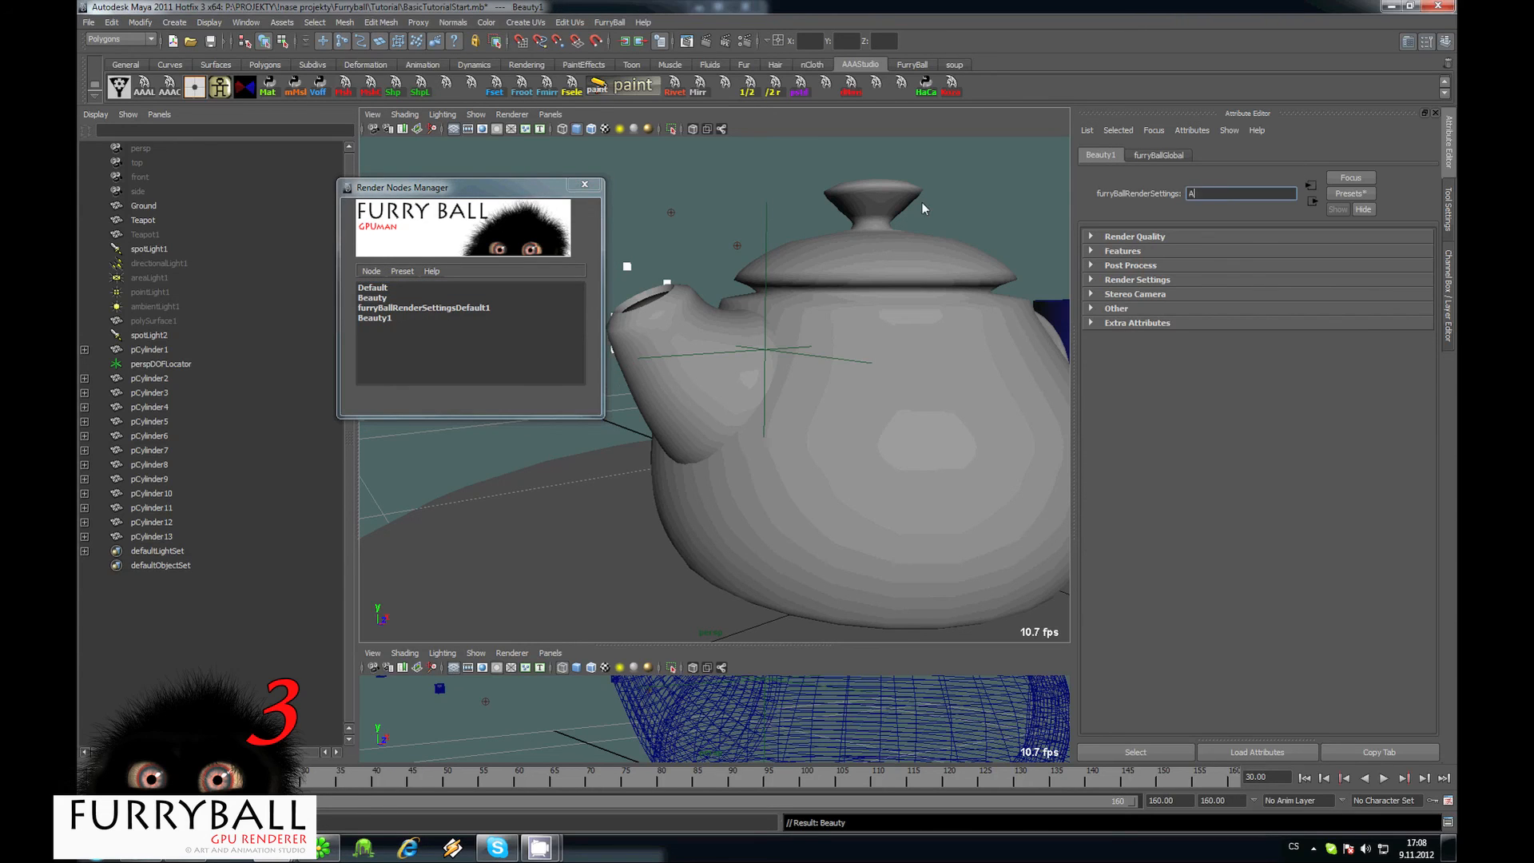
key(Return)
Set the Output Pass of the AO node to Ambient Occlusion in its Render Settings section.
click(1183, 279)
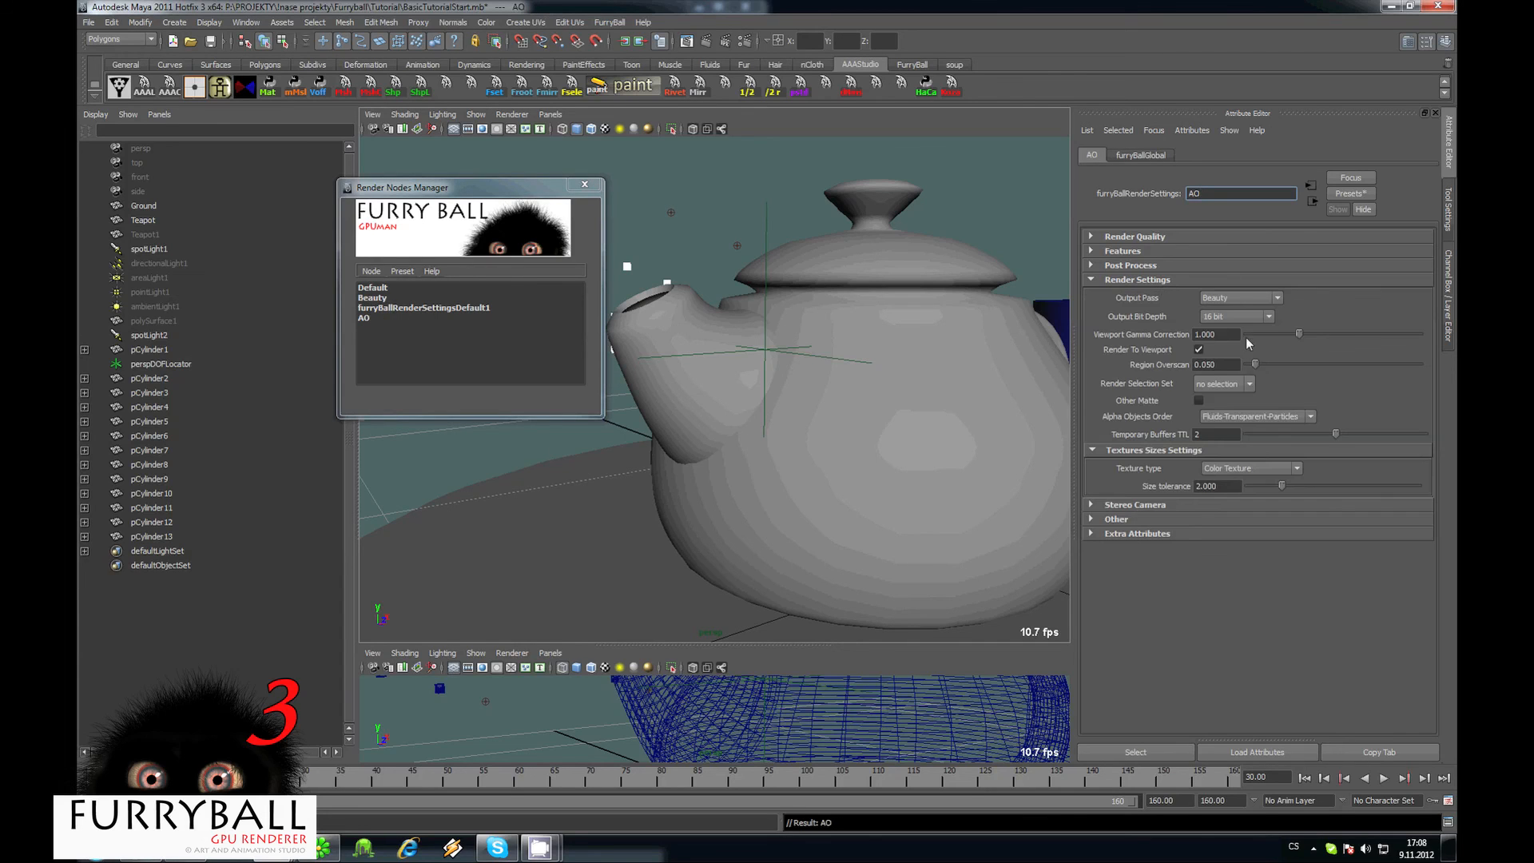
click(1234, 297)
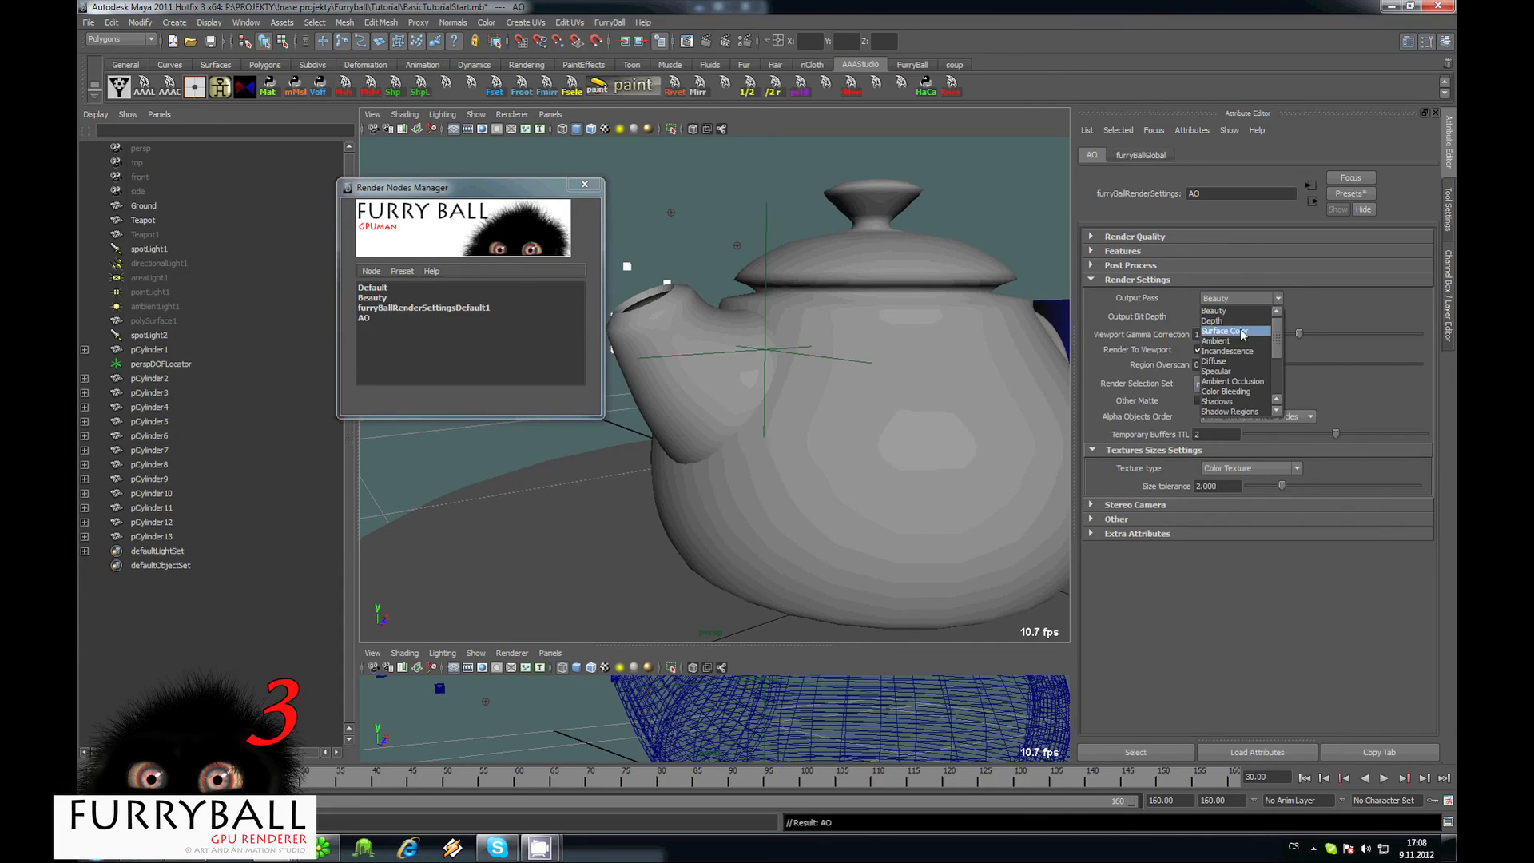
click(1252, 383)
Return to the FurryBall Output Settings and select both AO and Beauty as the nodes to render.
click(611, 26)
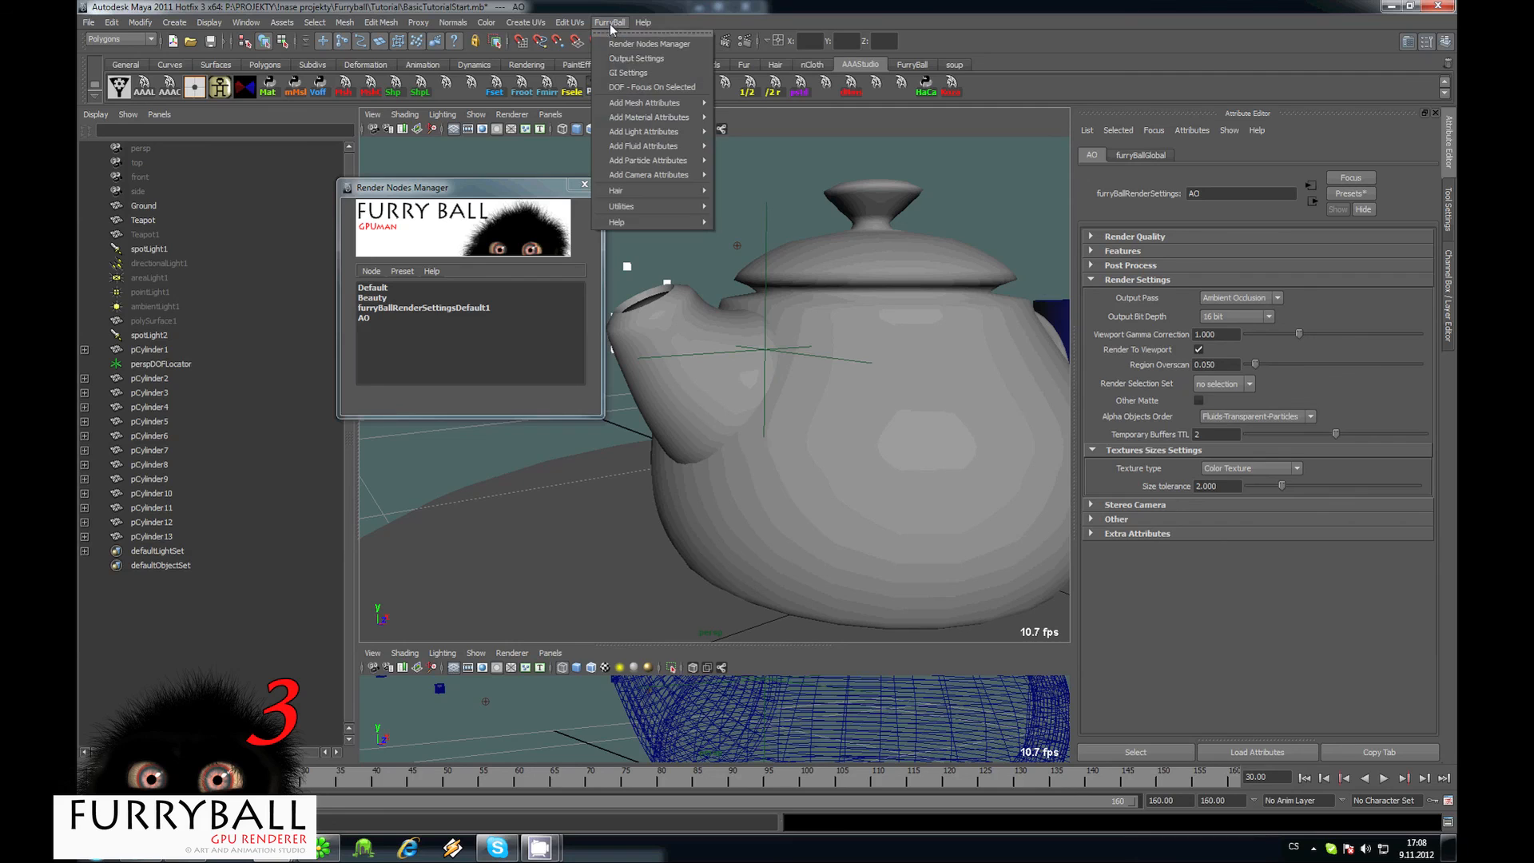
click(636, 58)
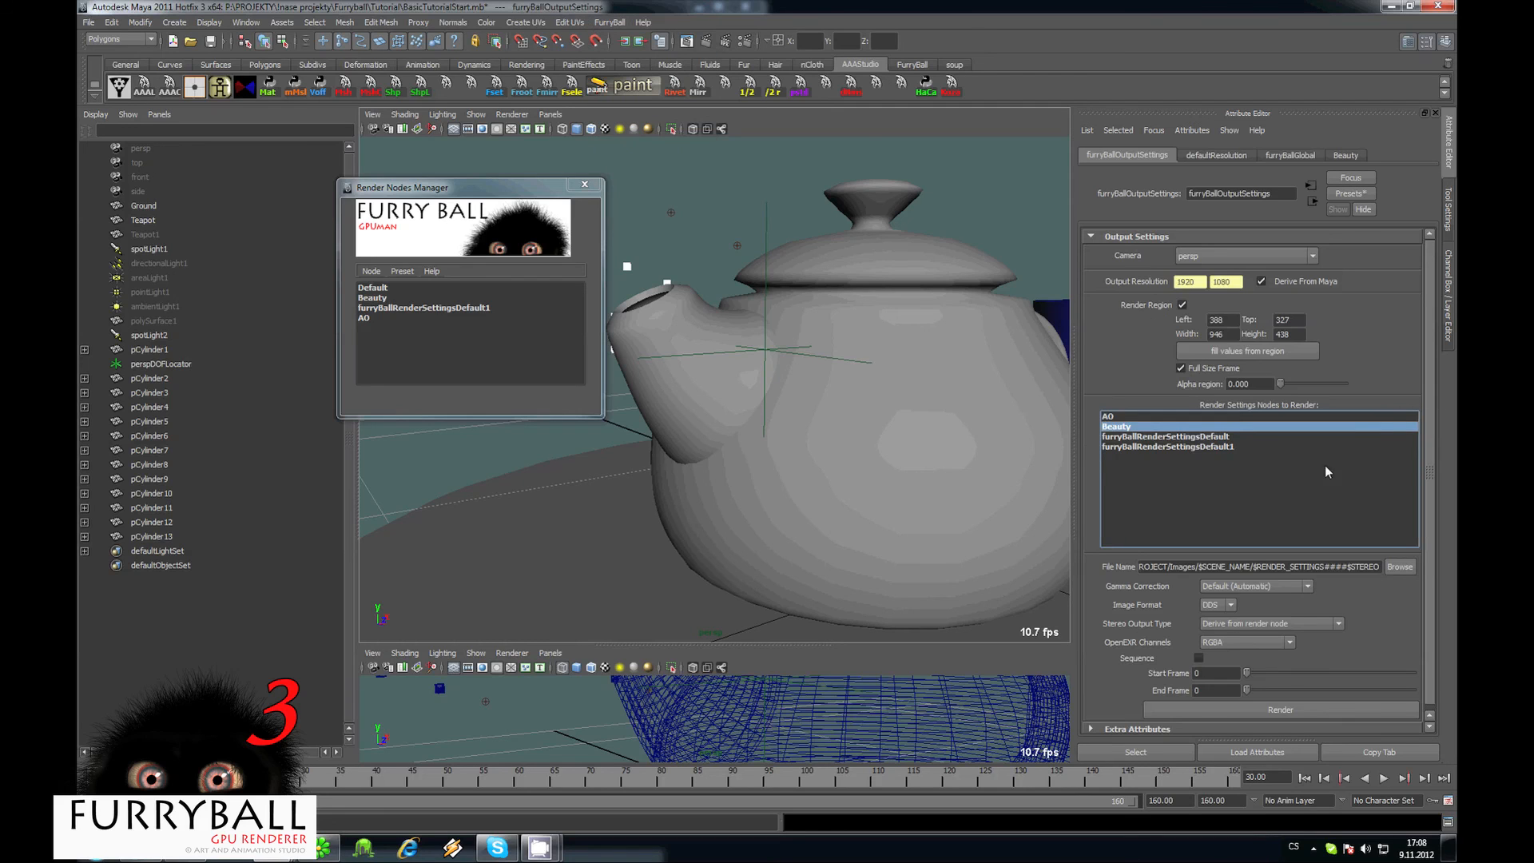
shift+click(1110, 416)
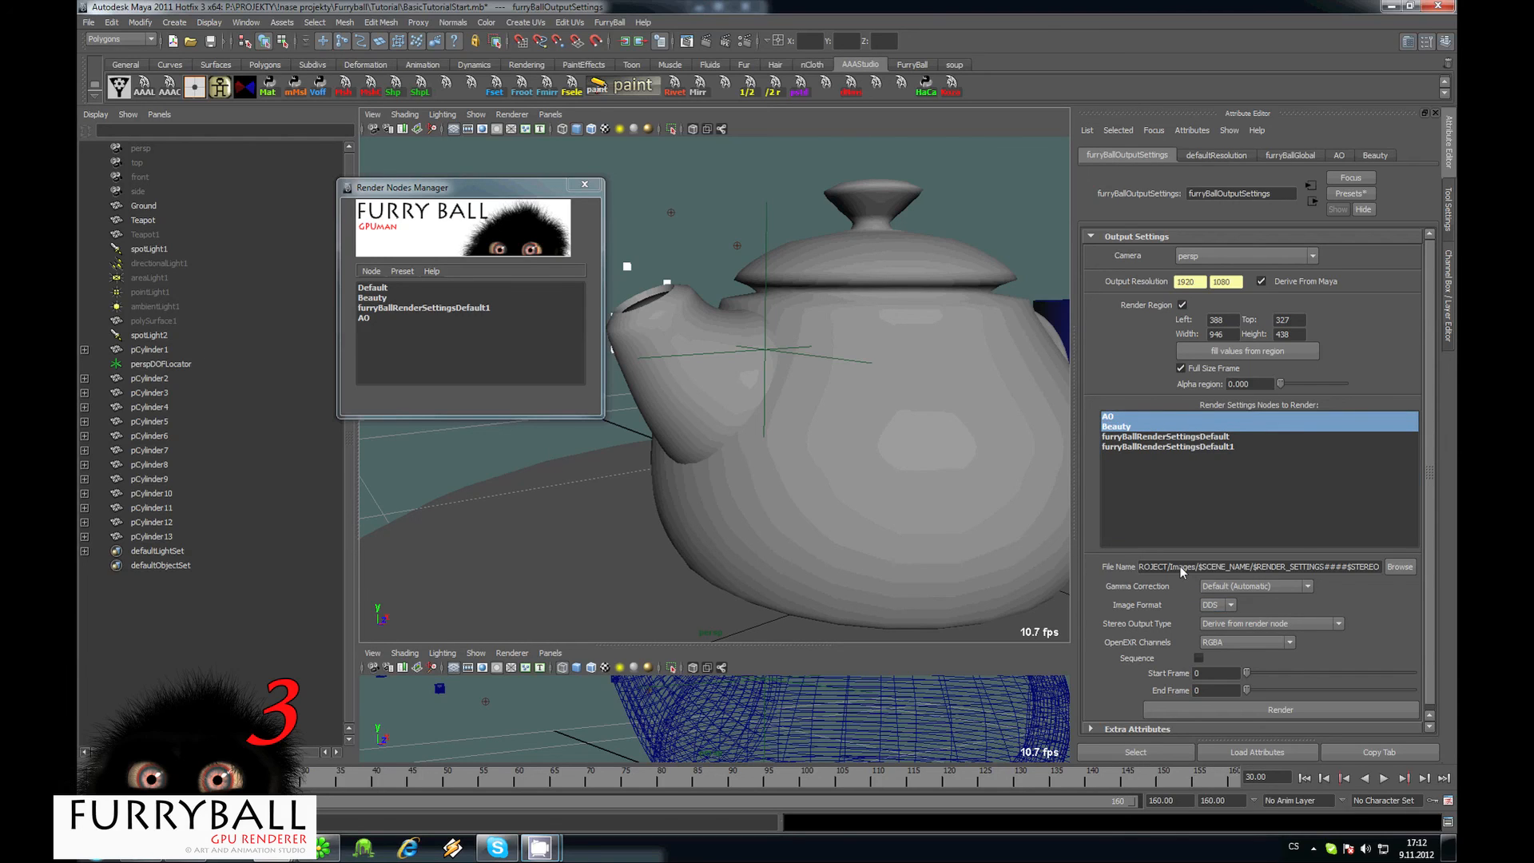
Clear the entire output File Name path in the Output Settings.
click(1183, 564)
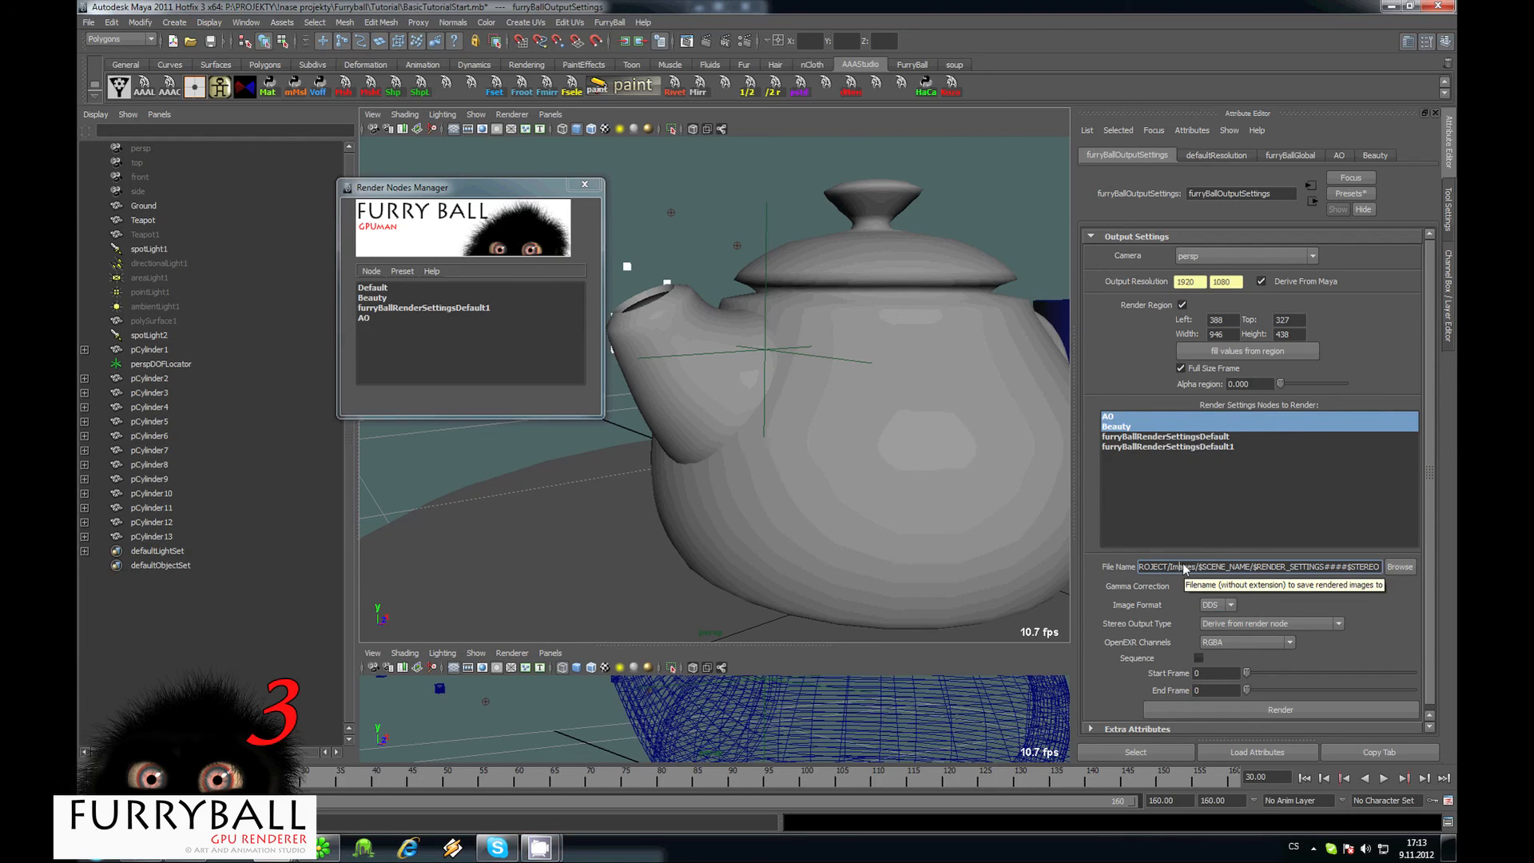
triple_click(1219, 569)
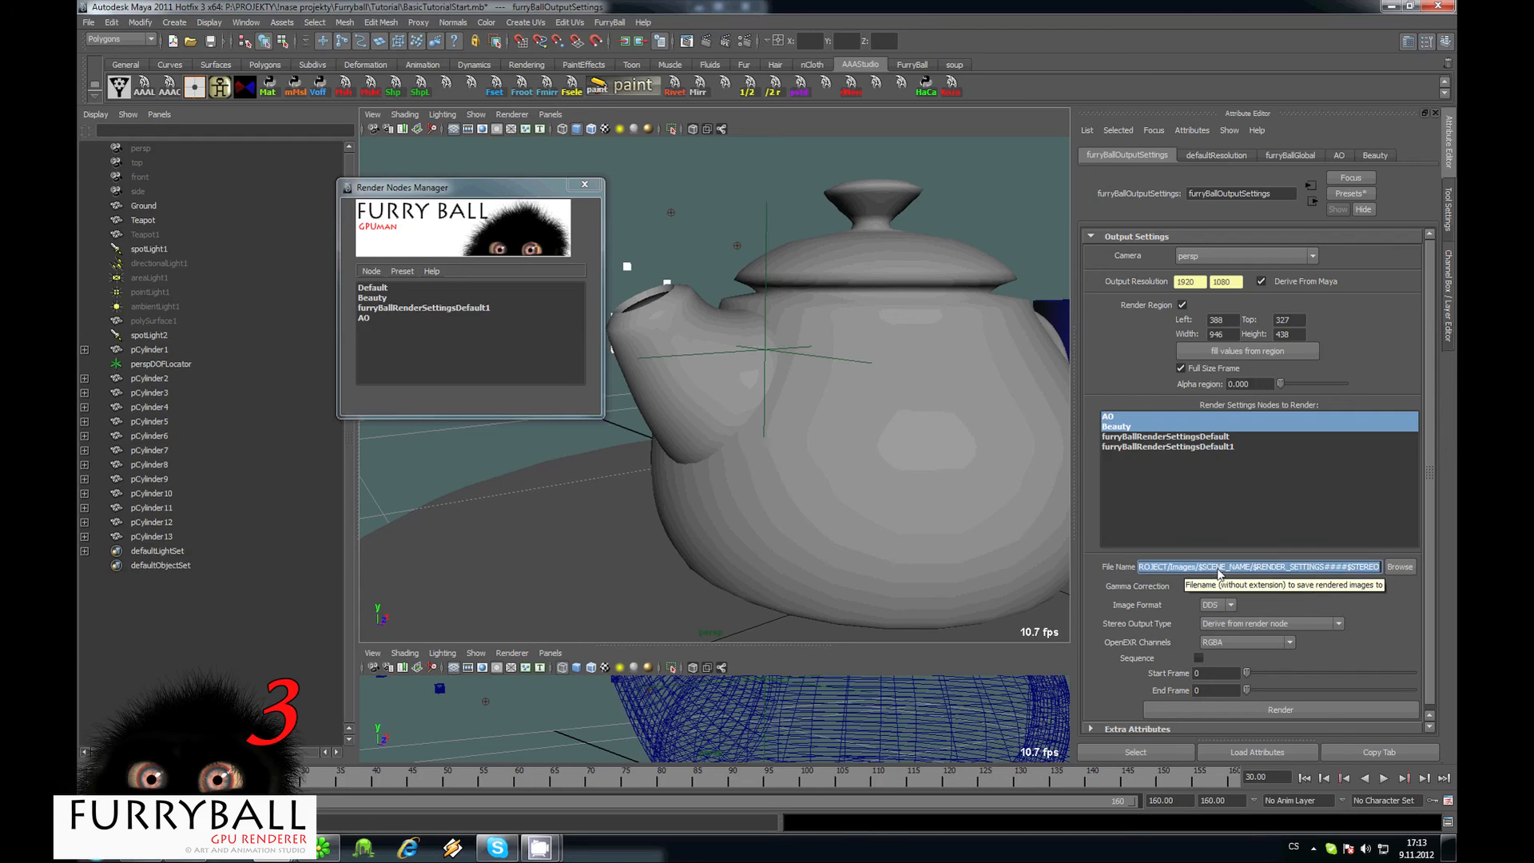
key(BackSpace)
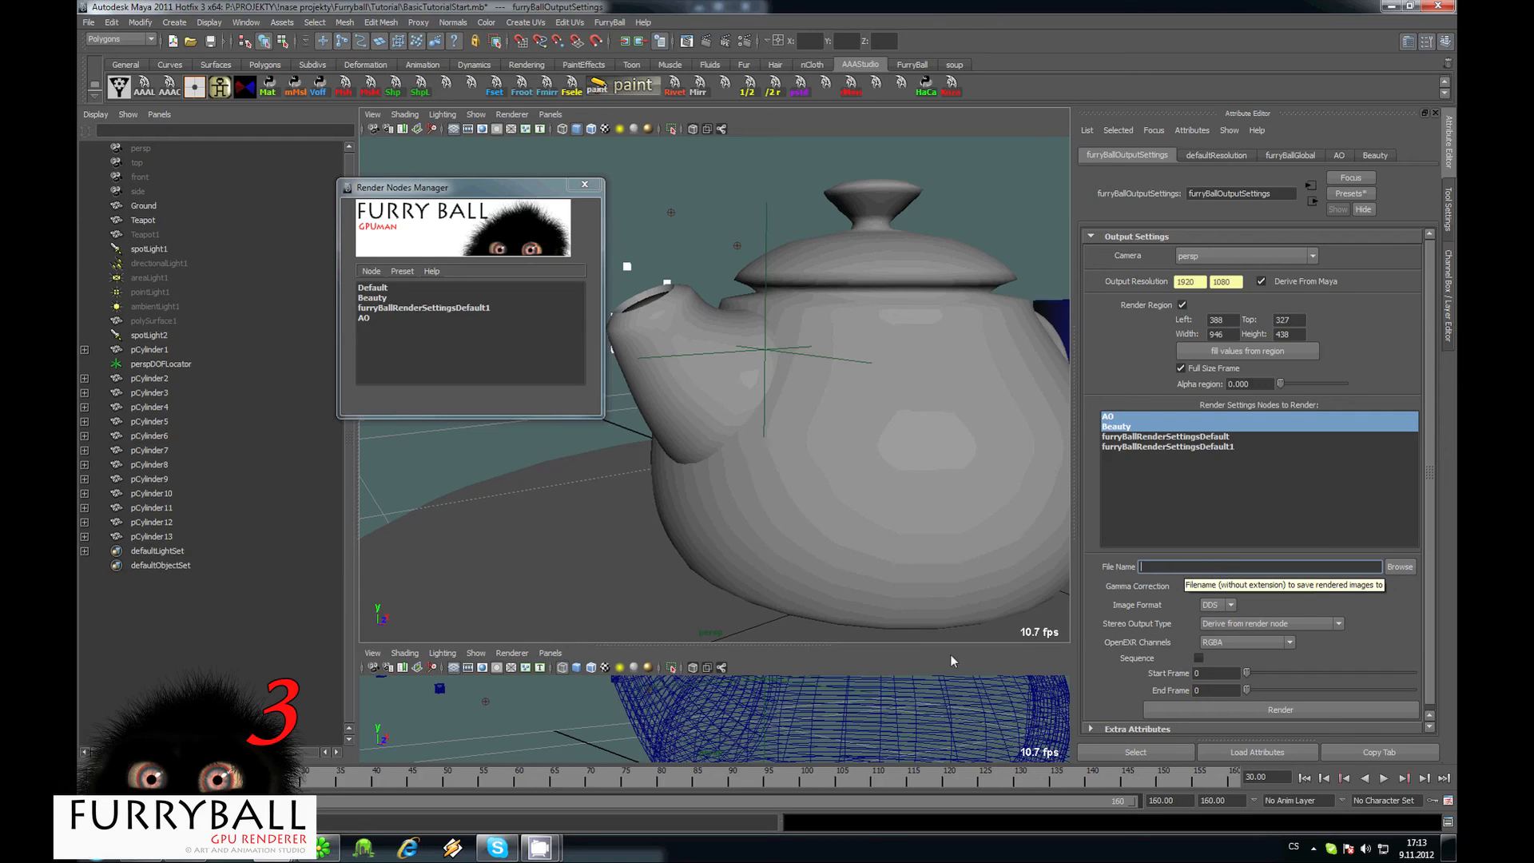
right_click(1195, 569)
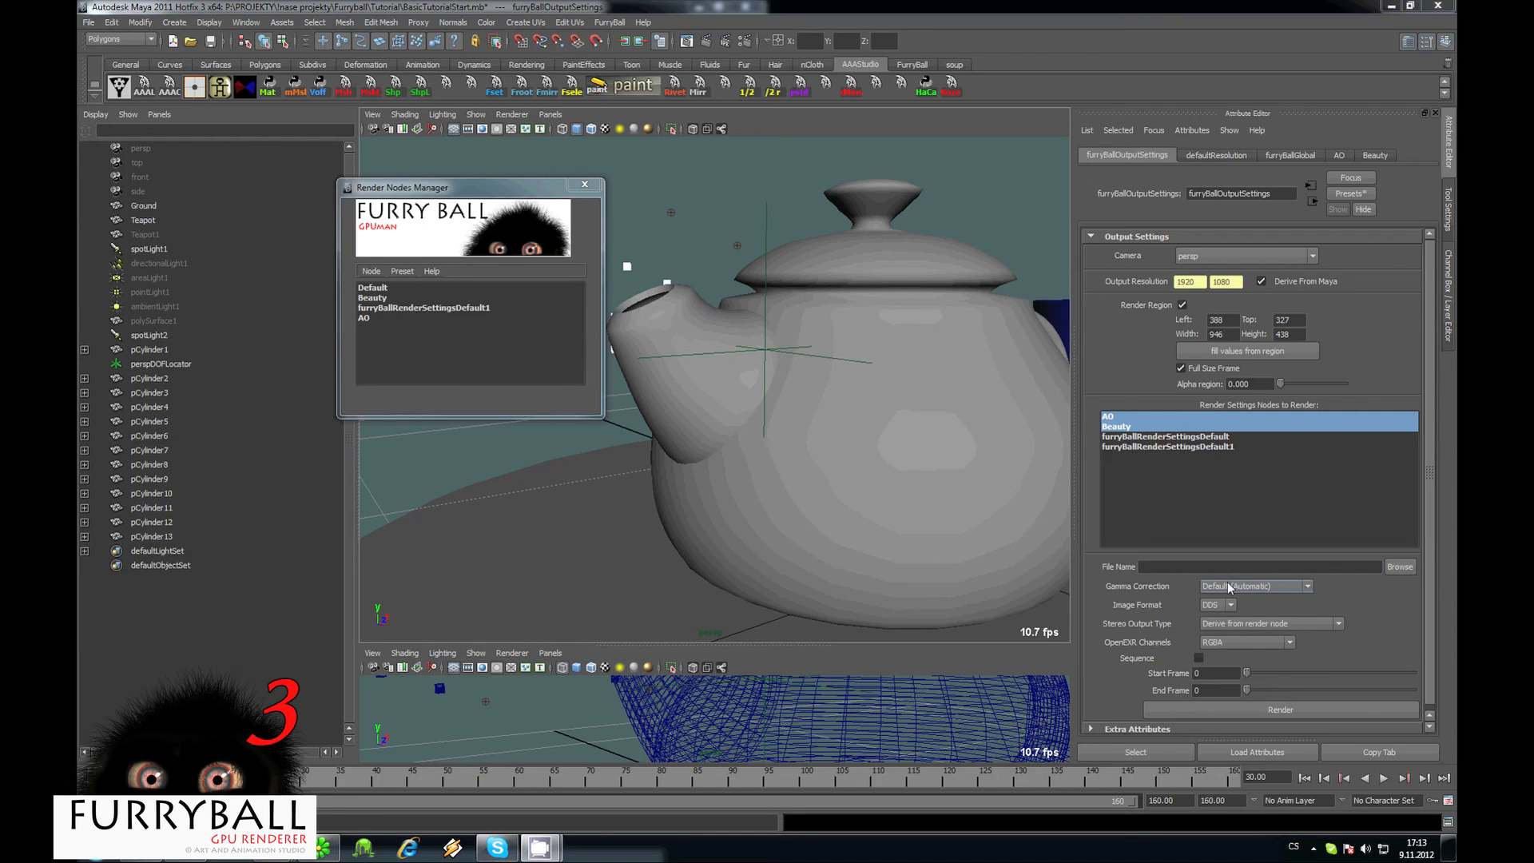
Examine the available choices for gamma correction, image format, stereo output type and OpenEXR channels in the Output Settings.
click(1229, 582)
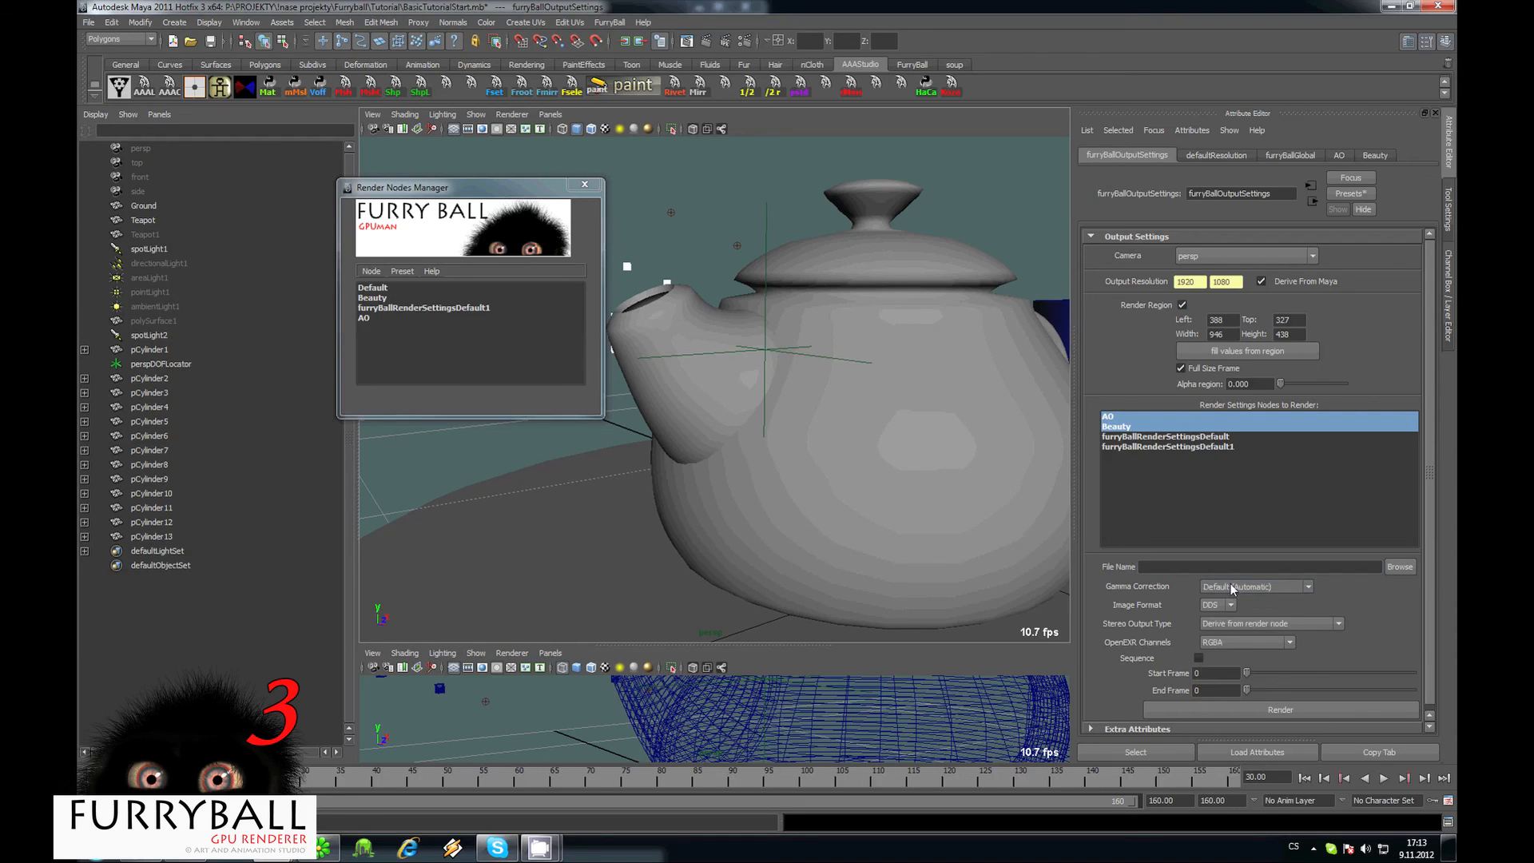
click(1333, 605)
click(1218, 605)
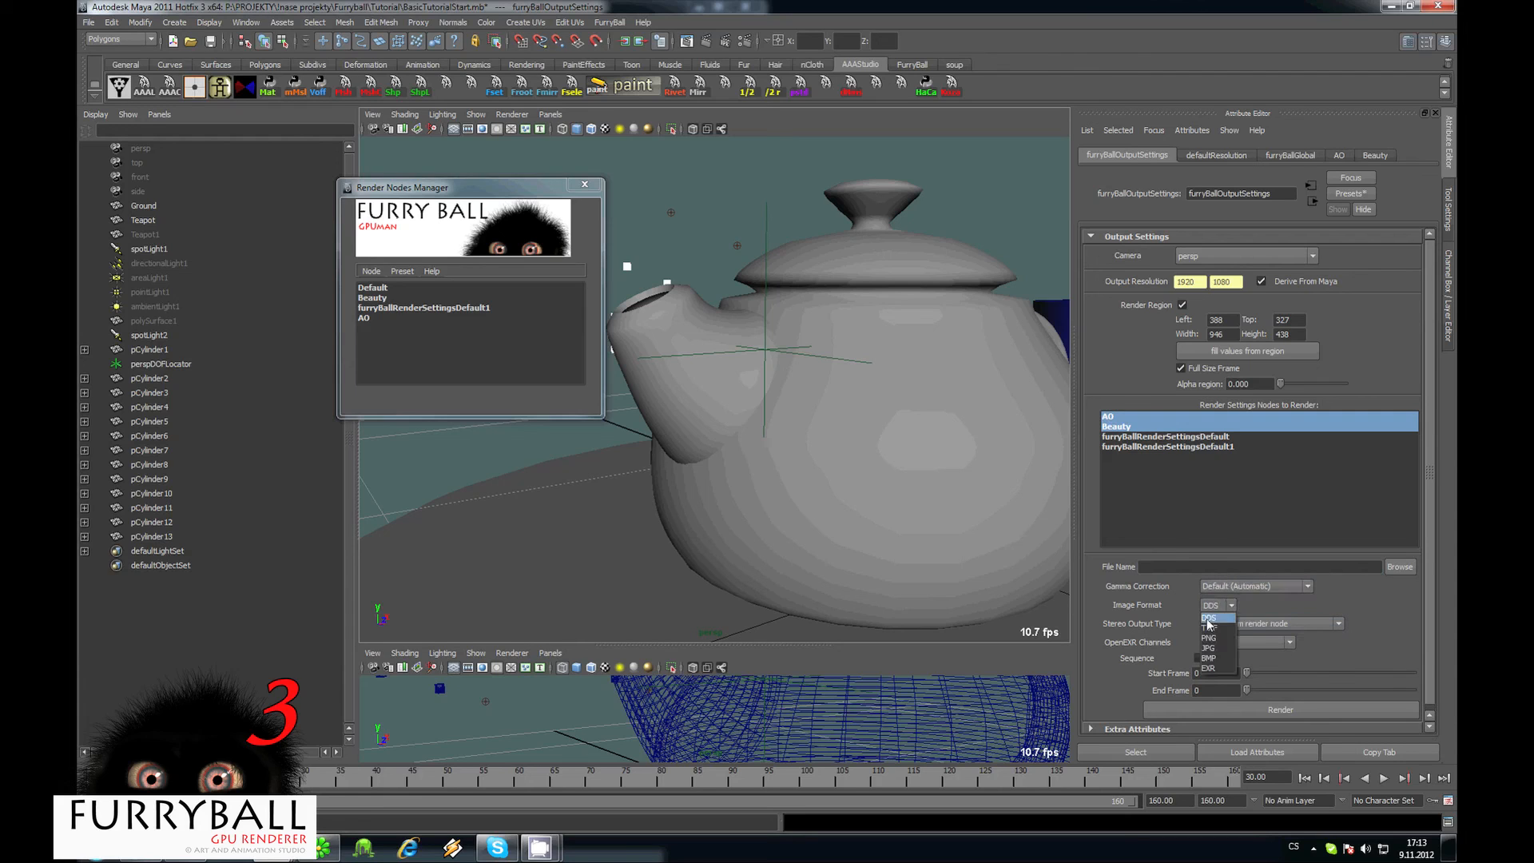
click(1265, 616)
click(1270, 625)
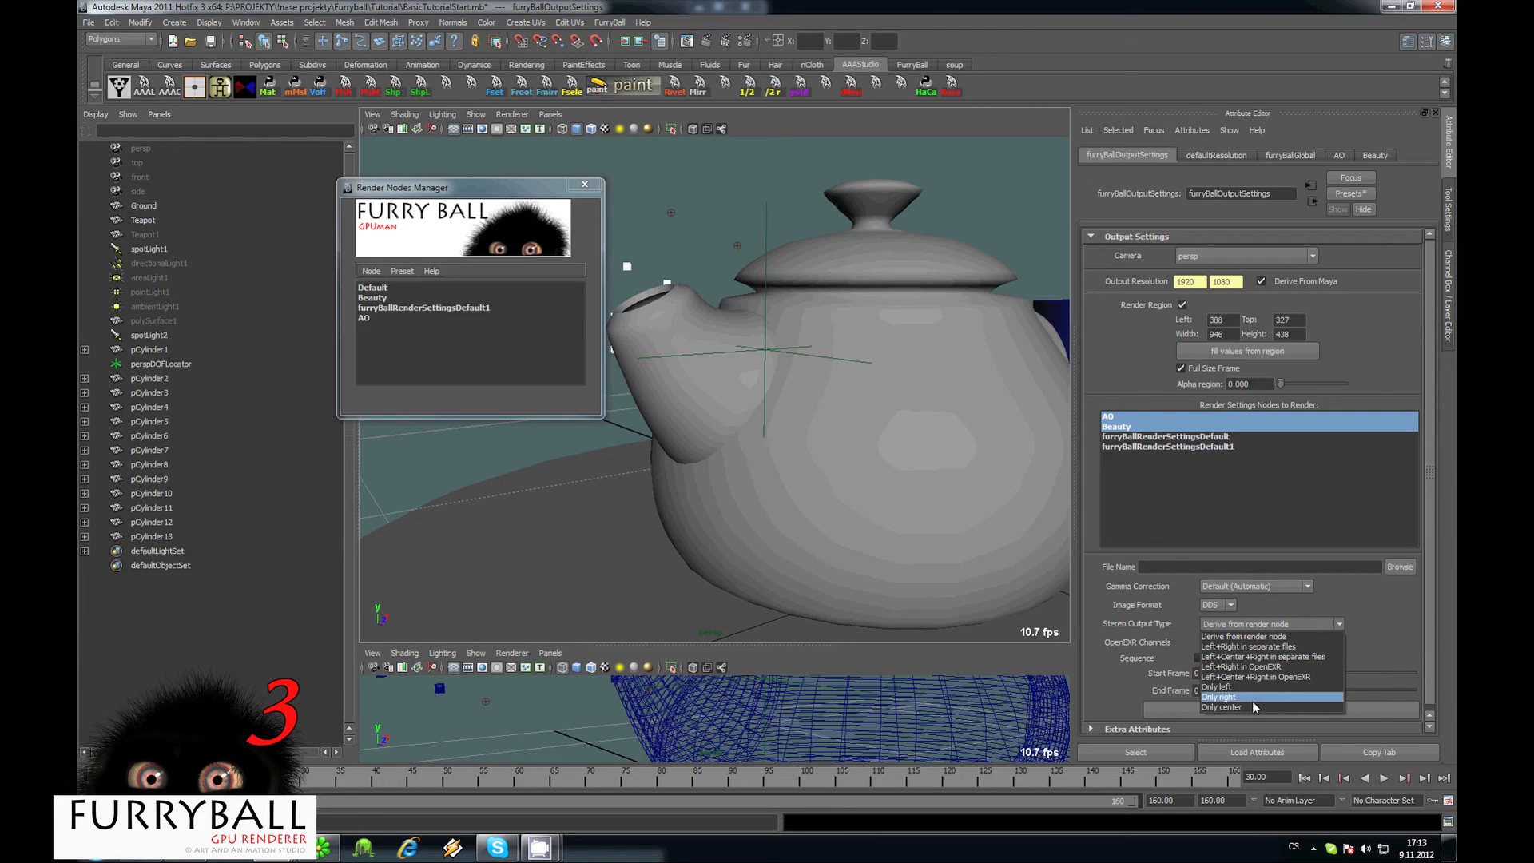
click(1347, 602)
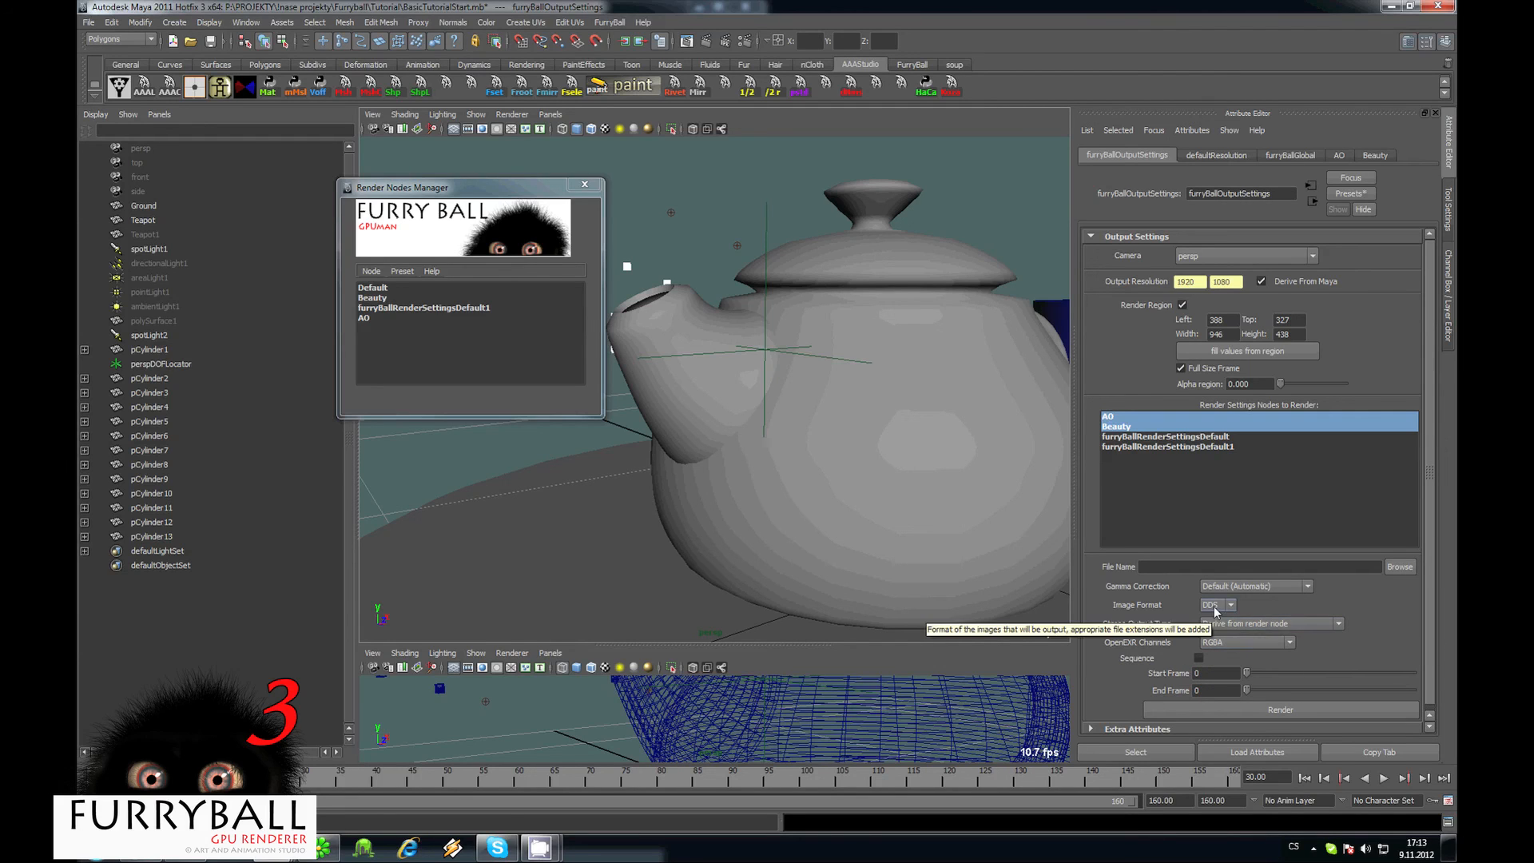
click(1232, 642)
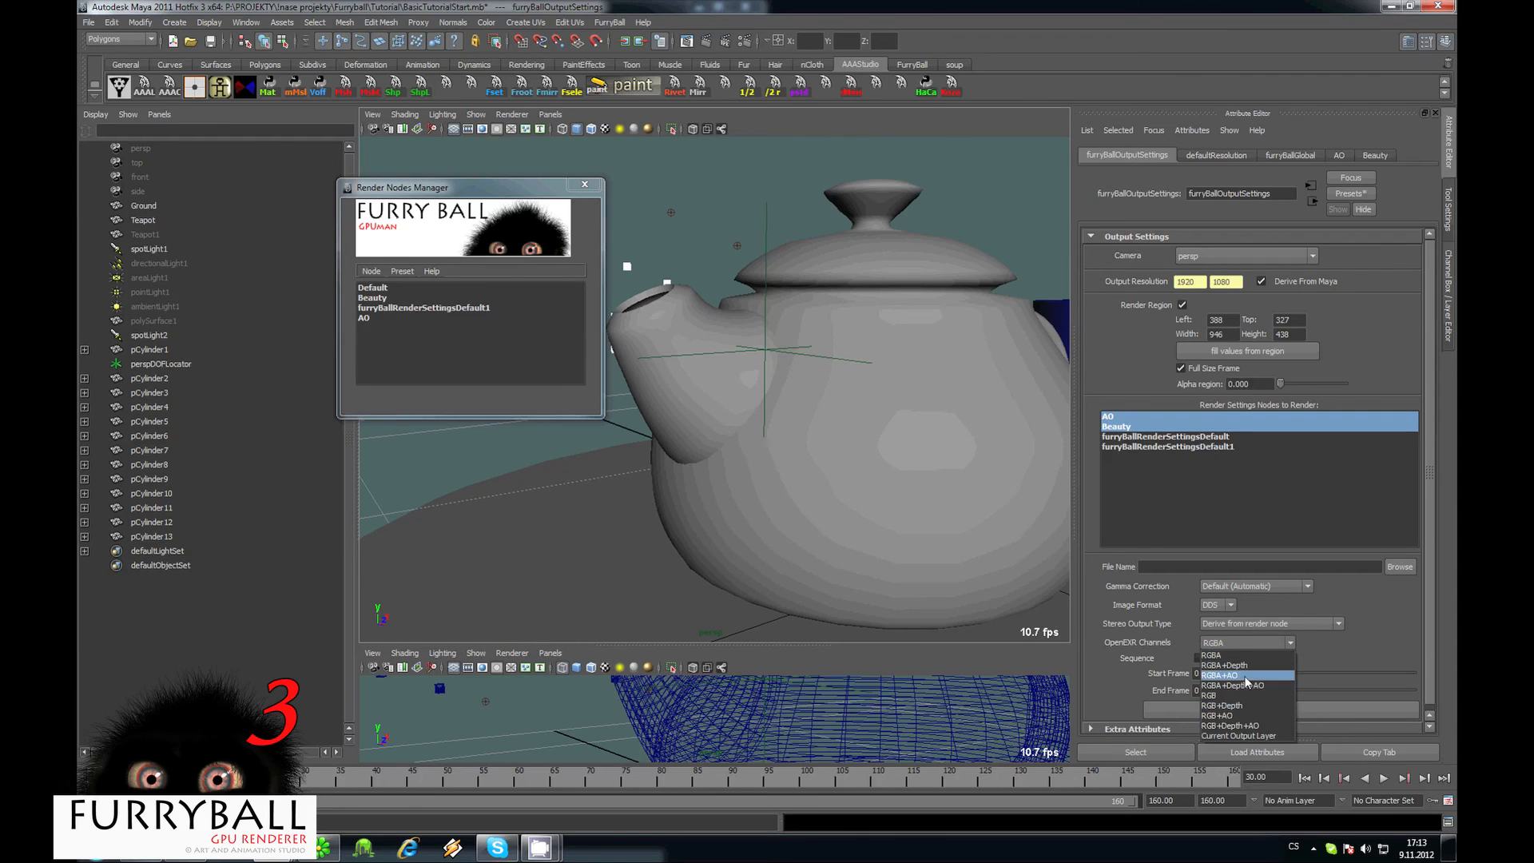
click(1341, 655)
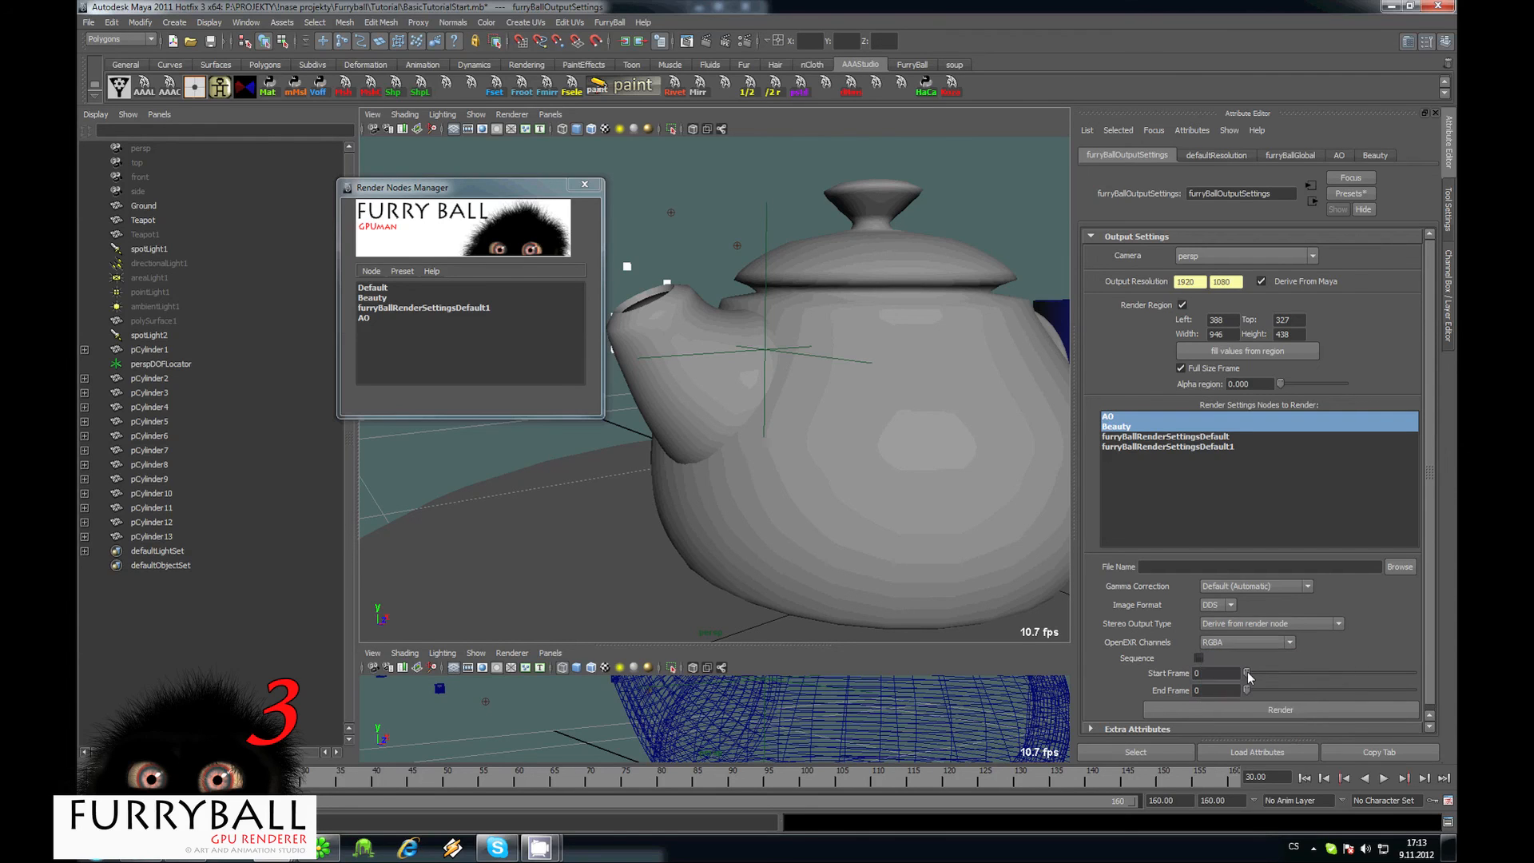
Enable Sequence output in the FurryBall Output Settings.
click(1198, 658)
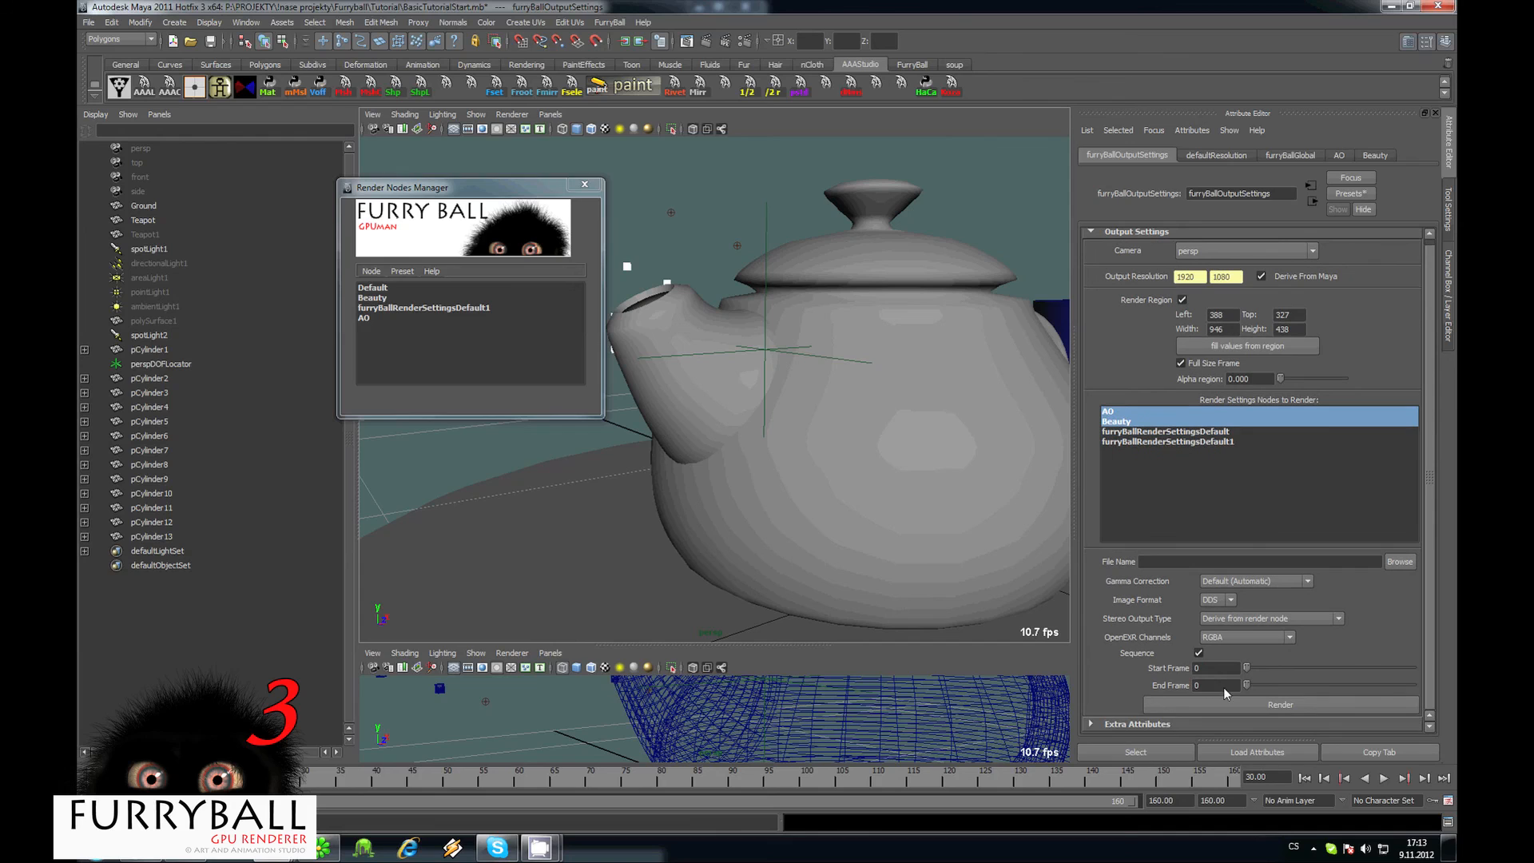